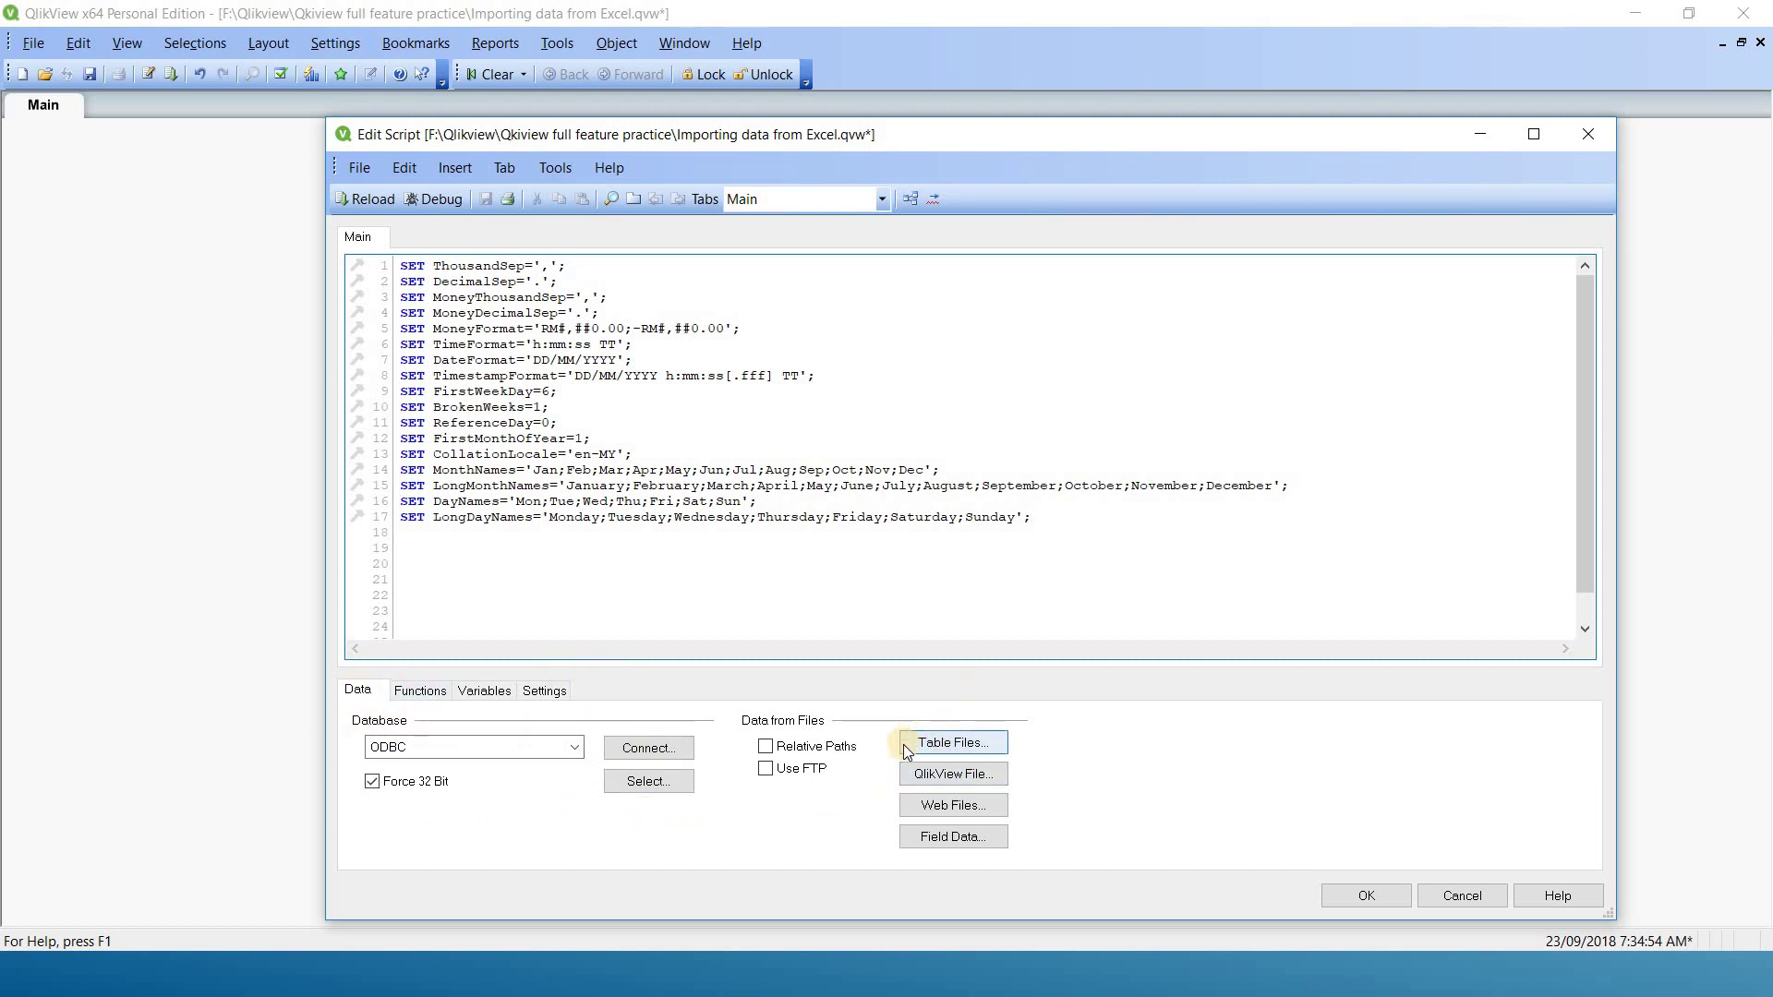
Start a table file import from the Excel workbook Product - Scenario 1.xlsx in the Qlikview Test data folder.
{"action": "left_click", "coordinate": [961, 743]}
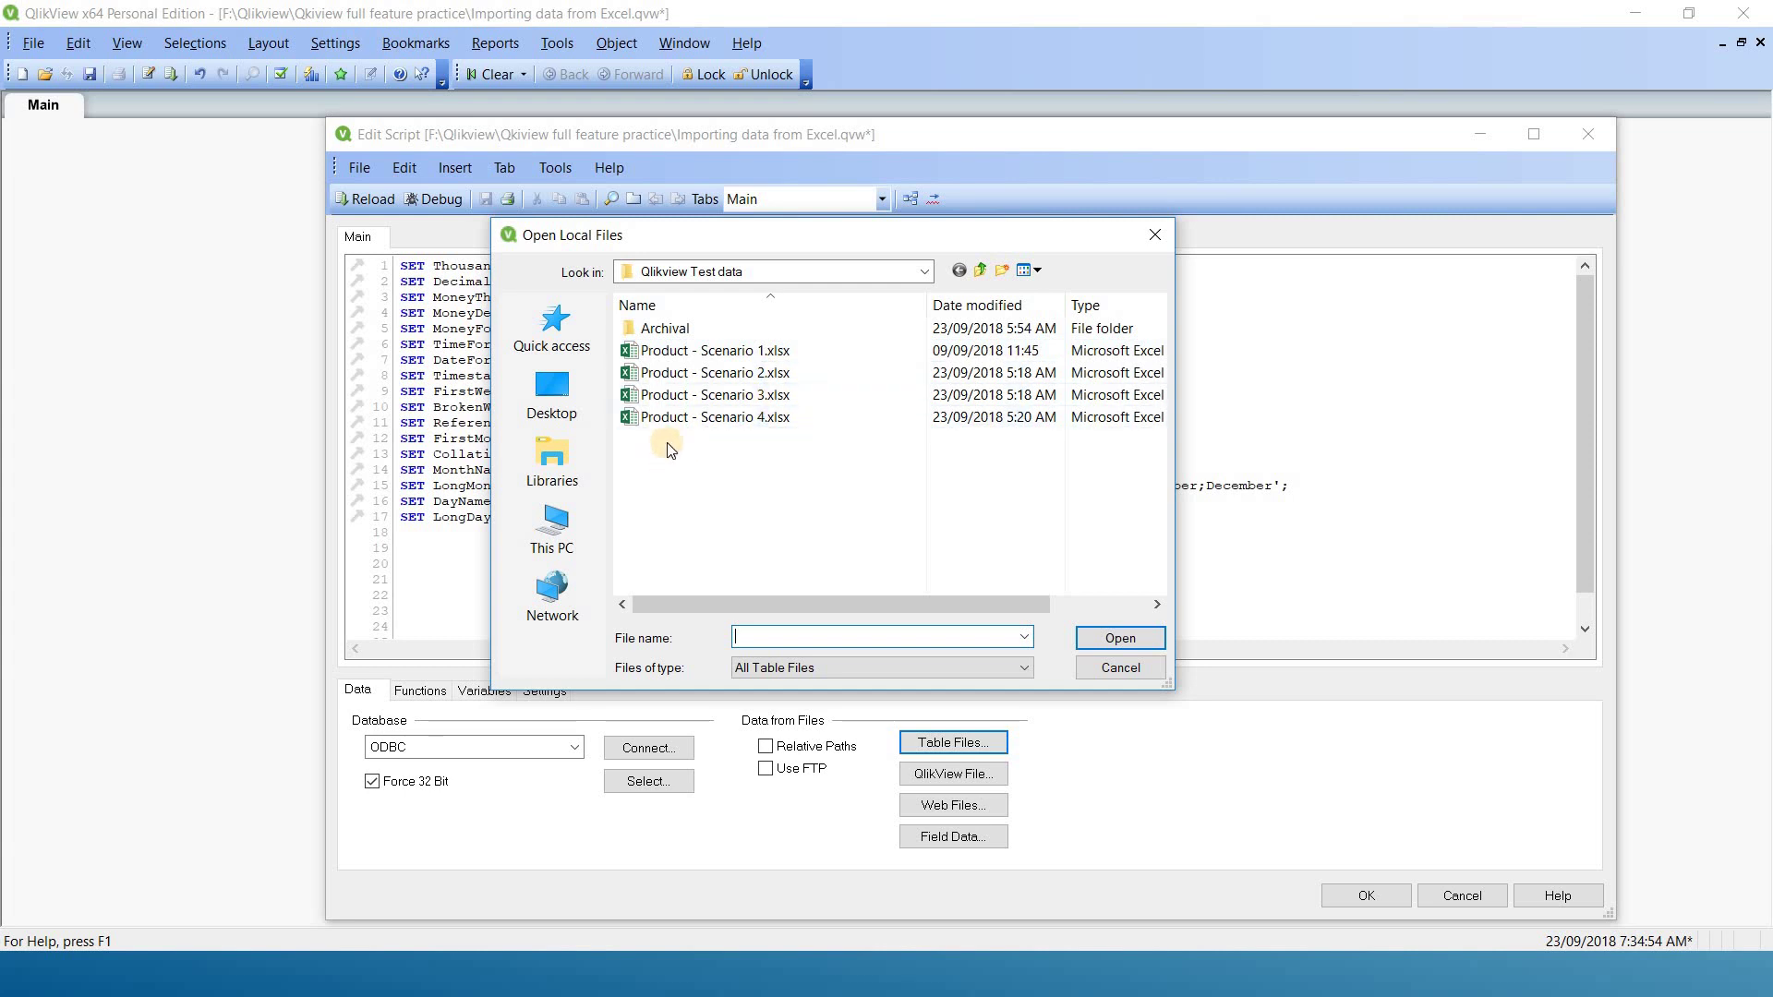
{"action": "left_click", "coordinate": [682, 350]}
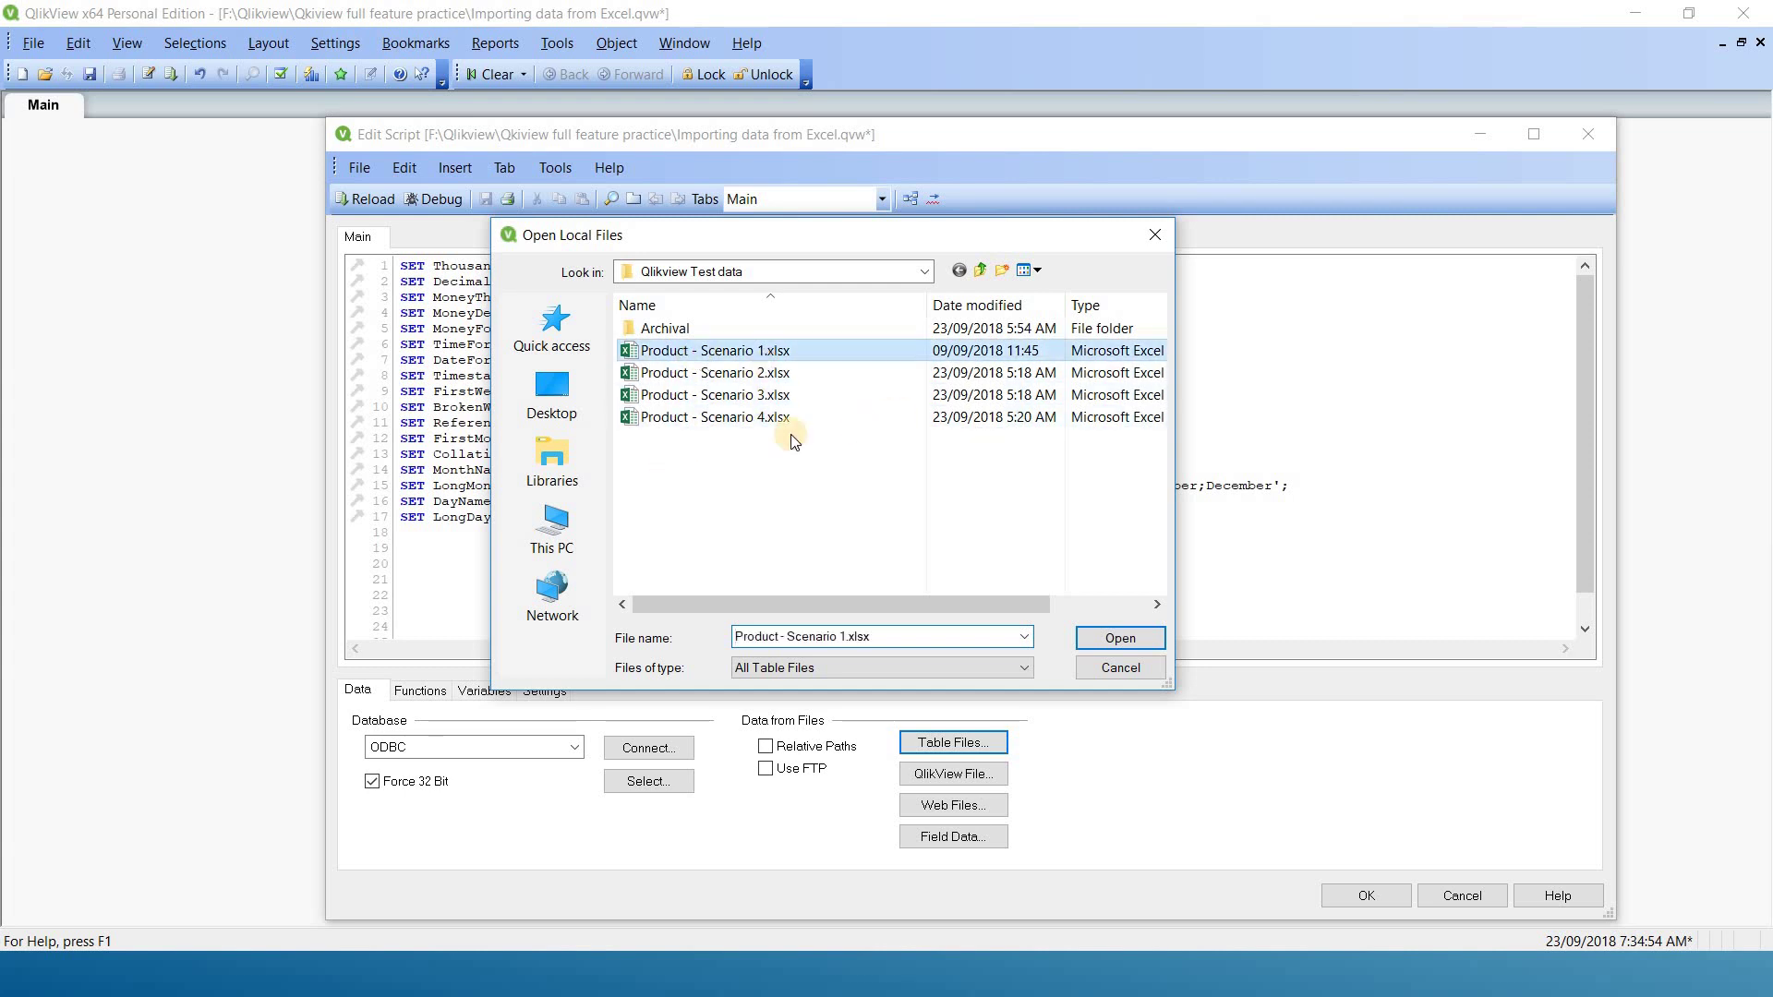
{"action": "left_click", "coordinate": [1120, 638]}
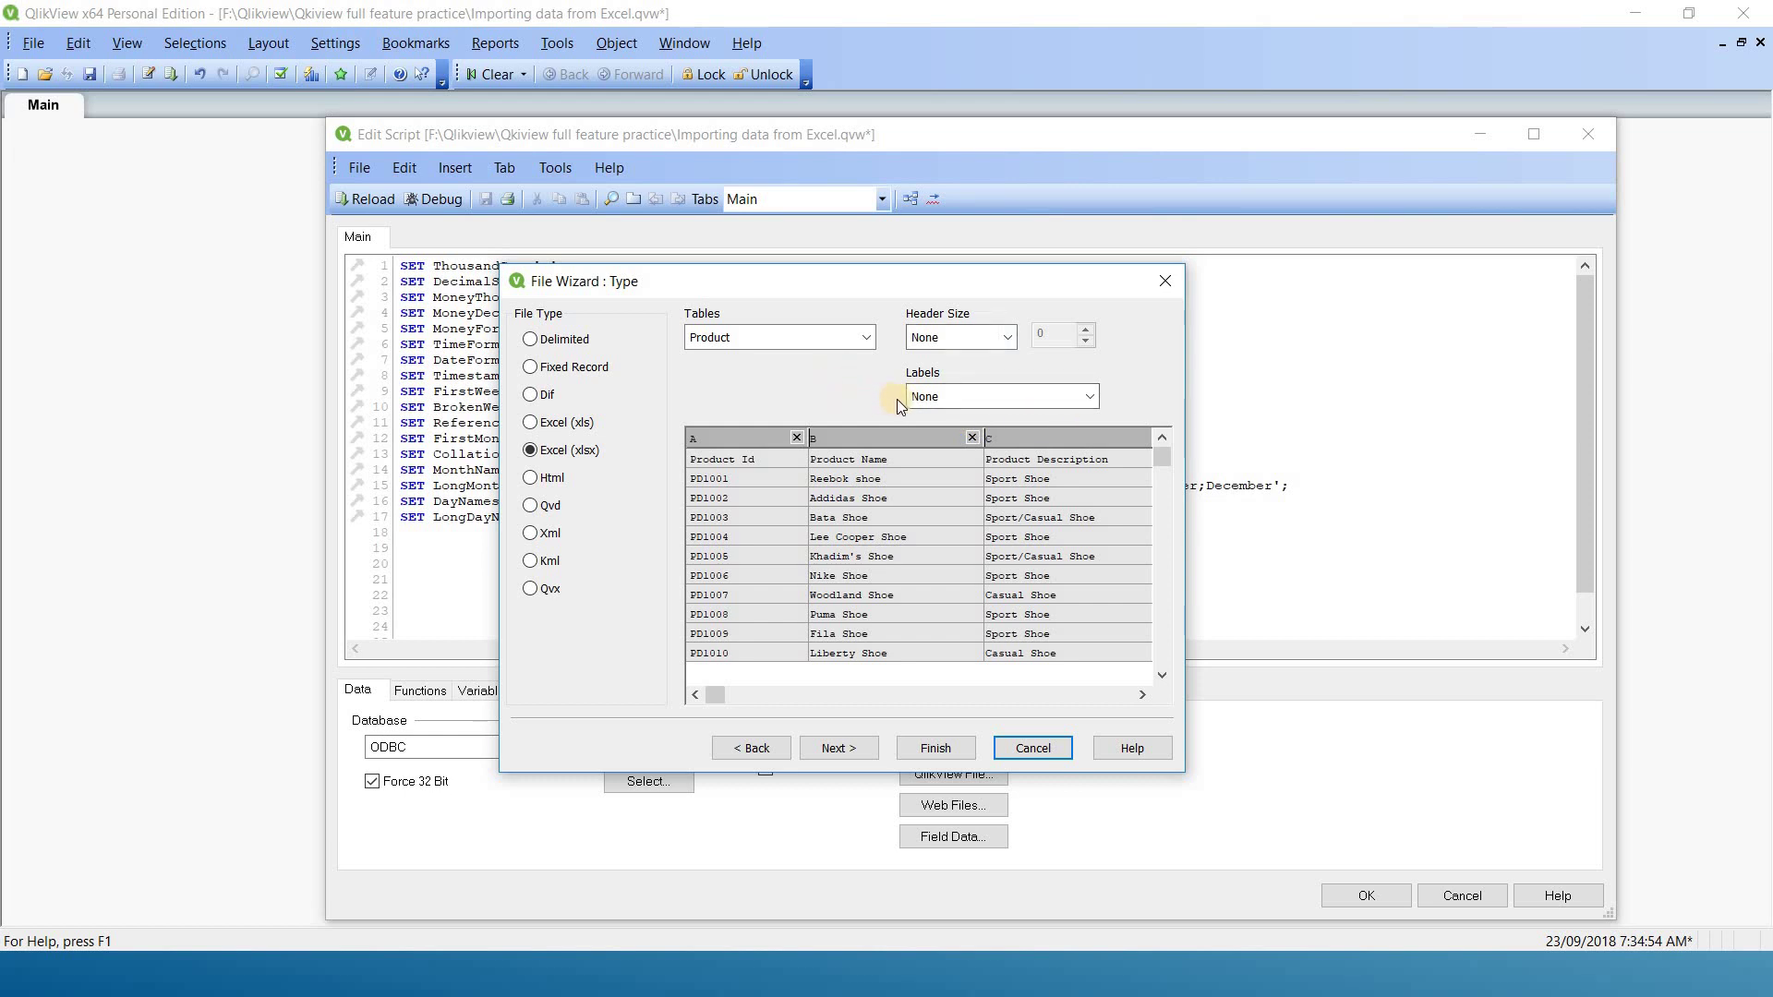
{"action": "left_click", "coordinate": [993, 338]}
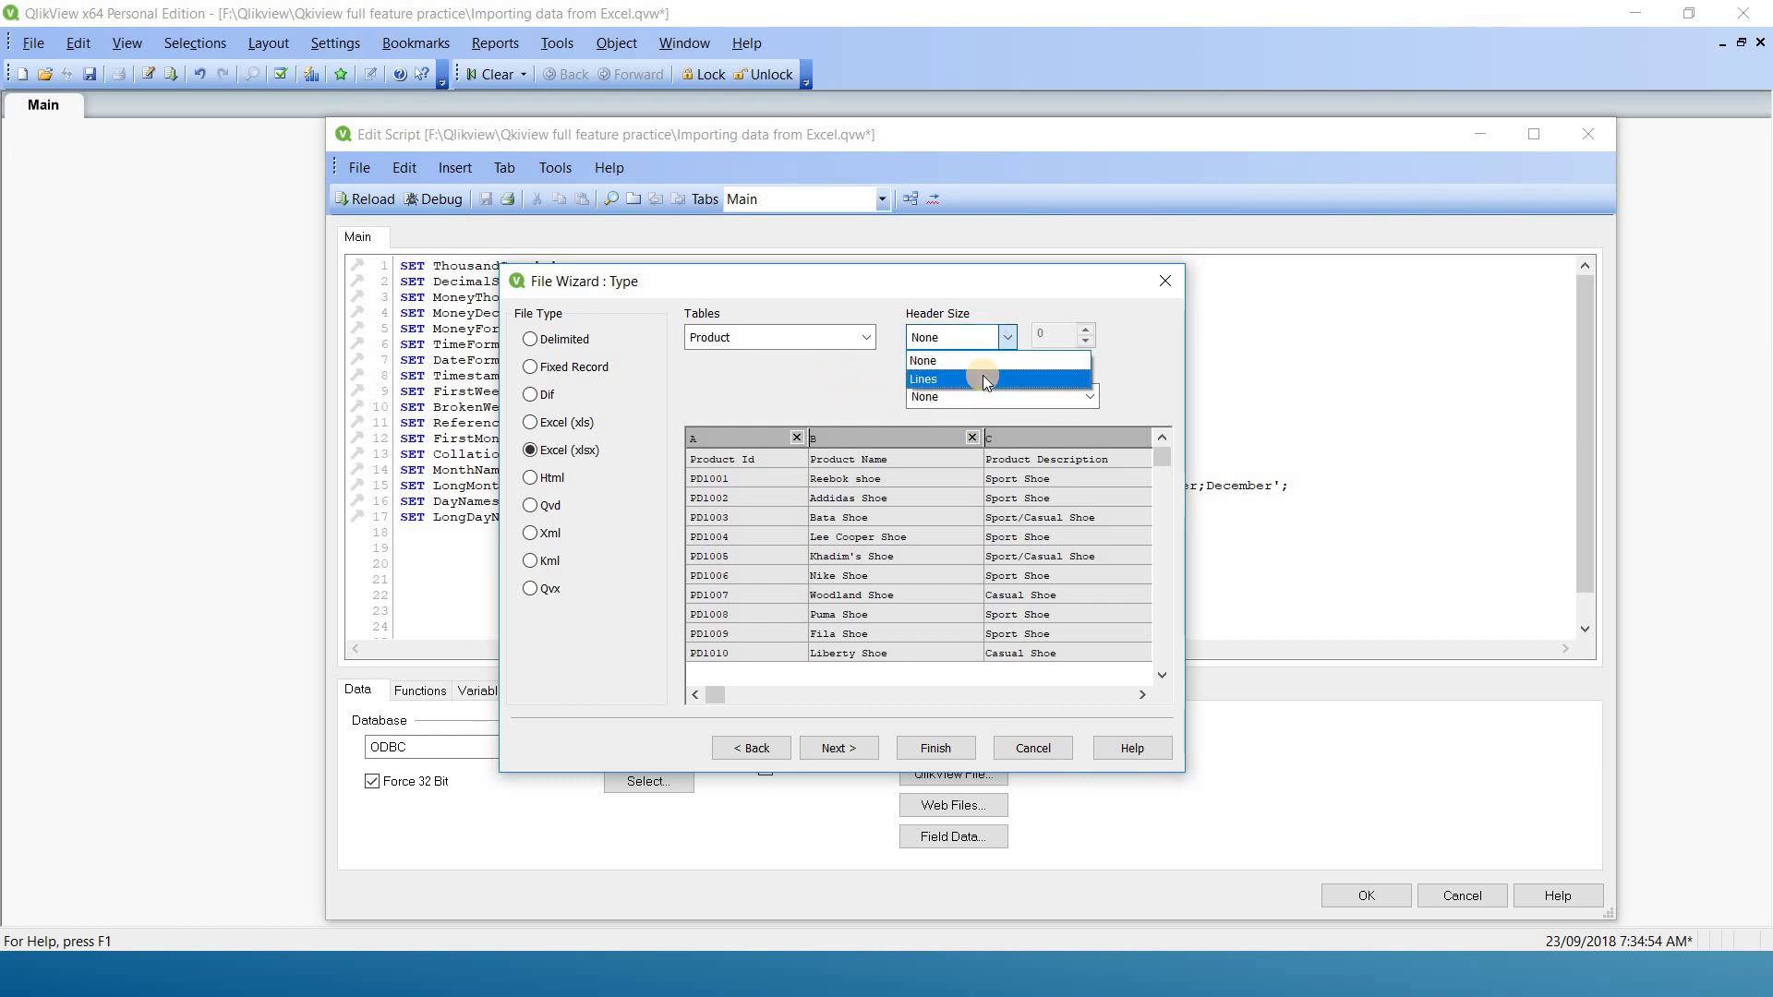
{"action": "left_click", "coordinate": [983, 377]}
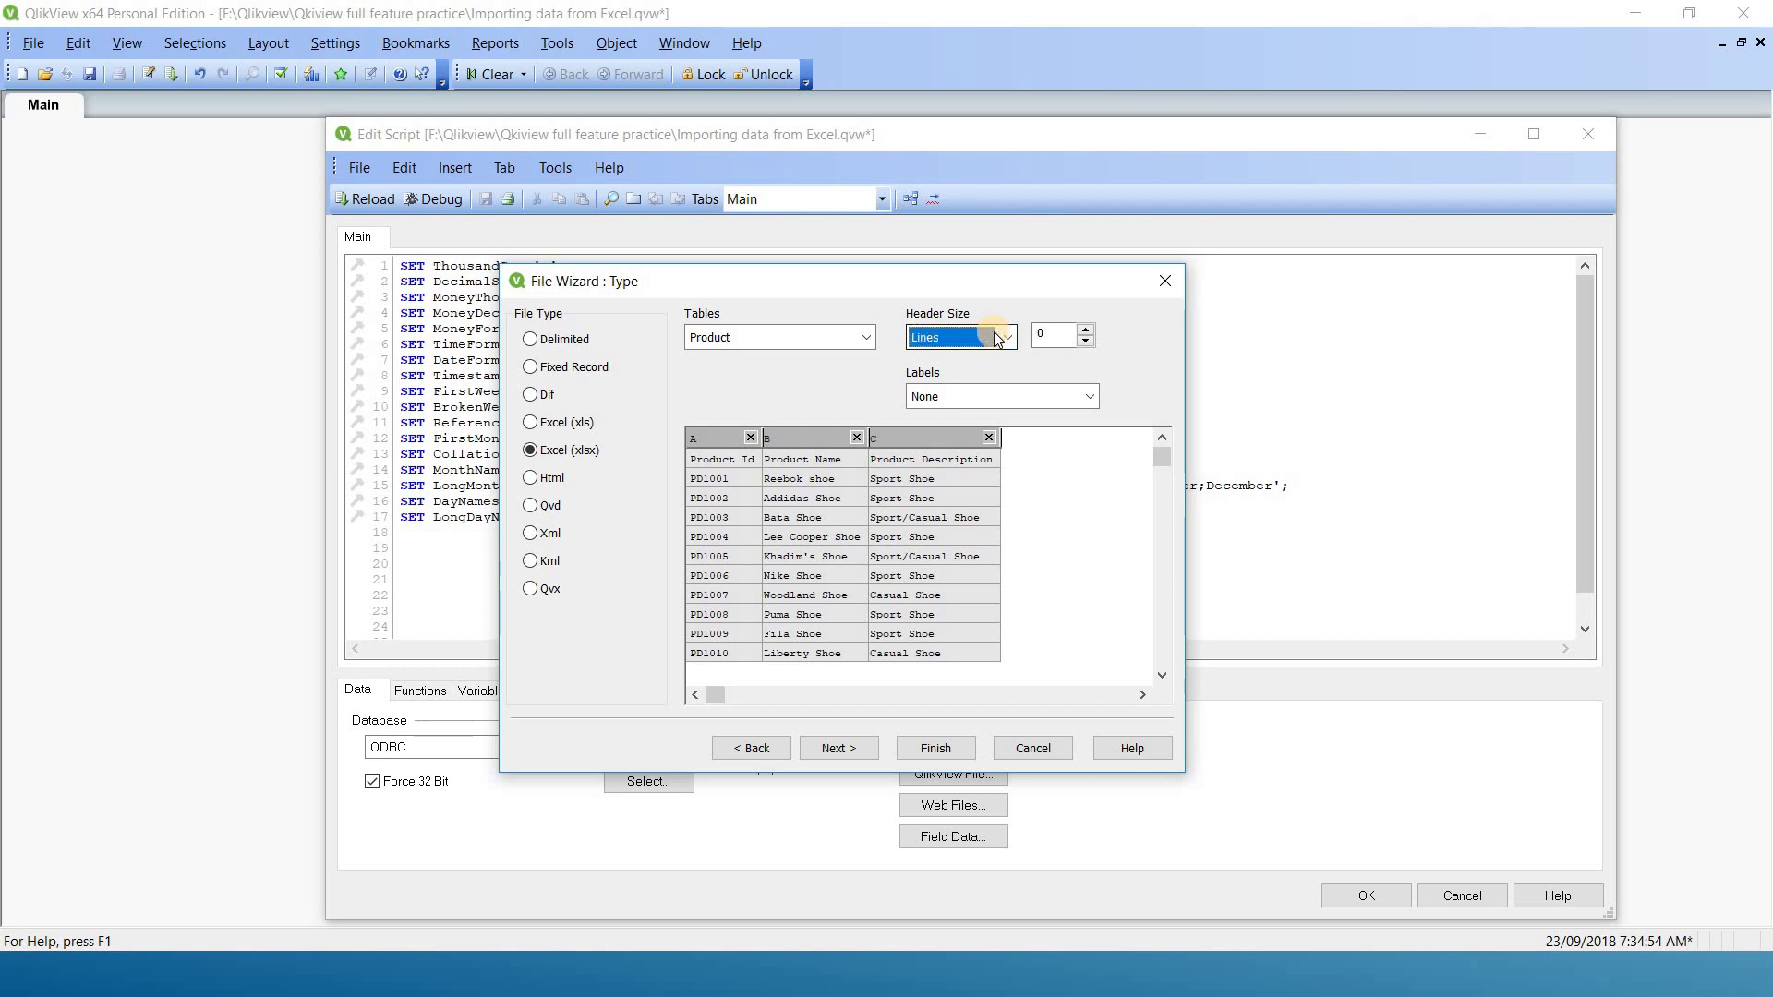
{"action": "left_click", "coordinate": [981, 345]}
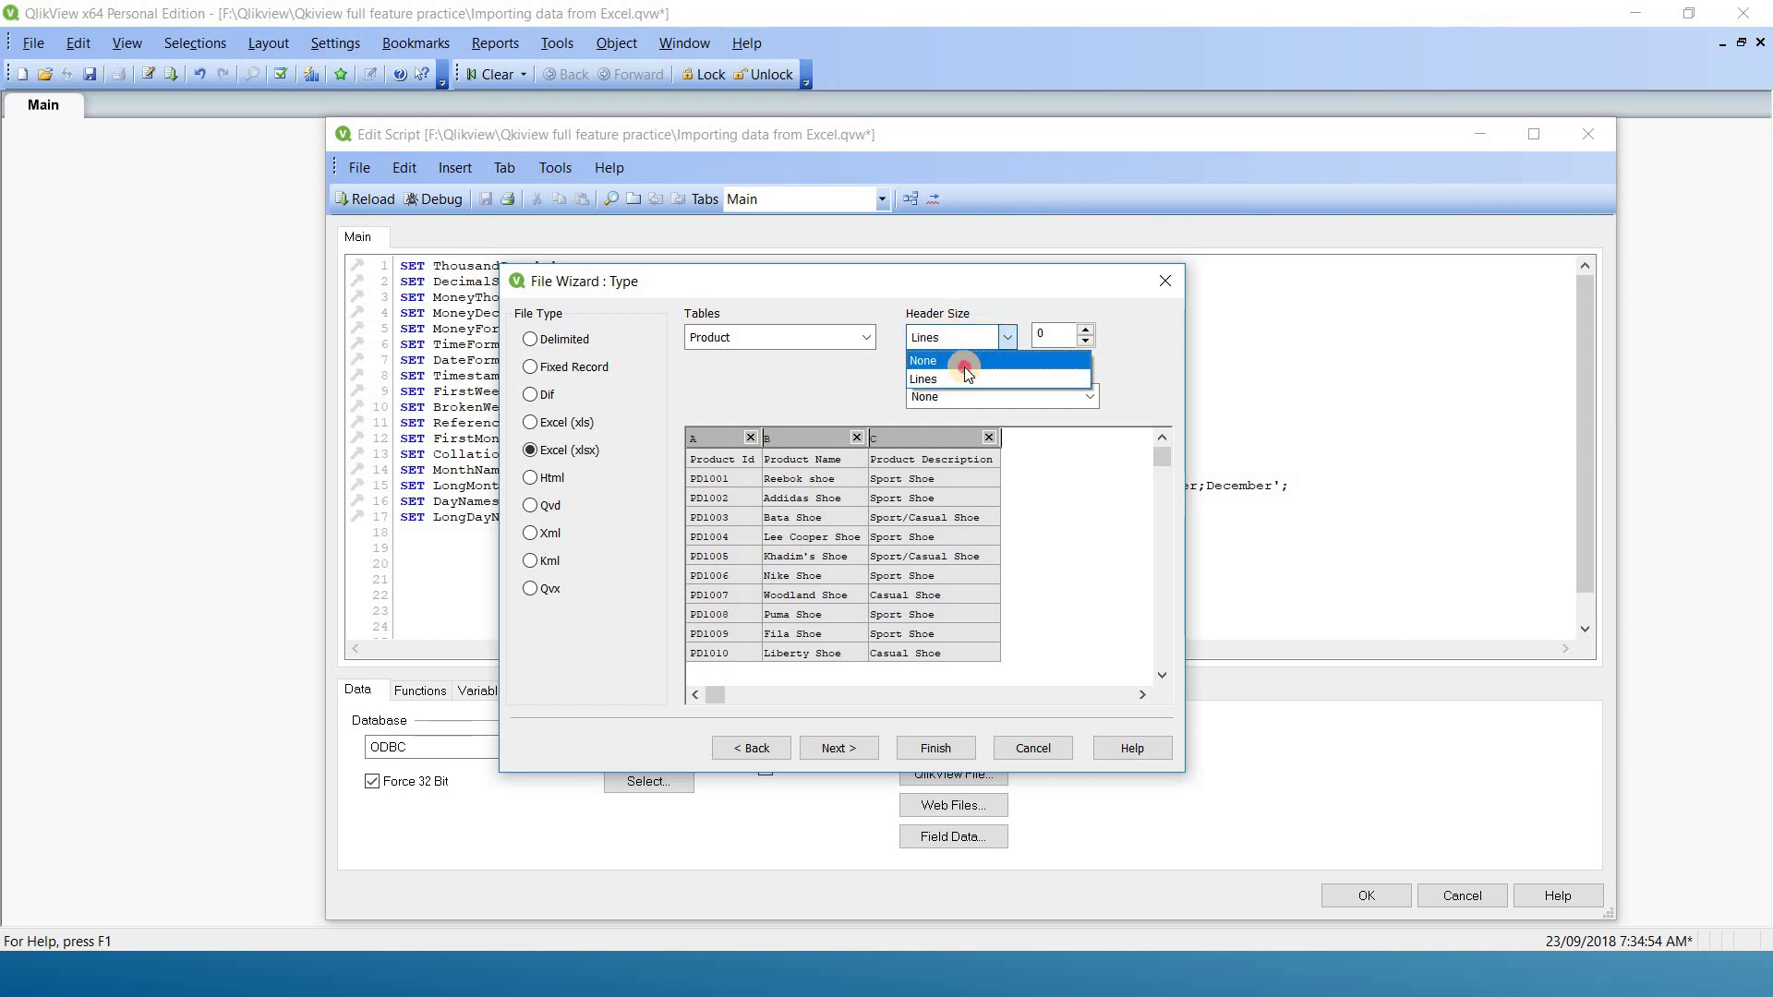
{"action": "left_click", "coordinate": [965, 364]}
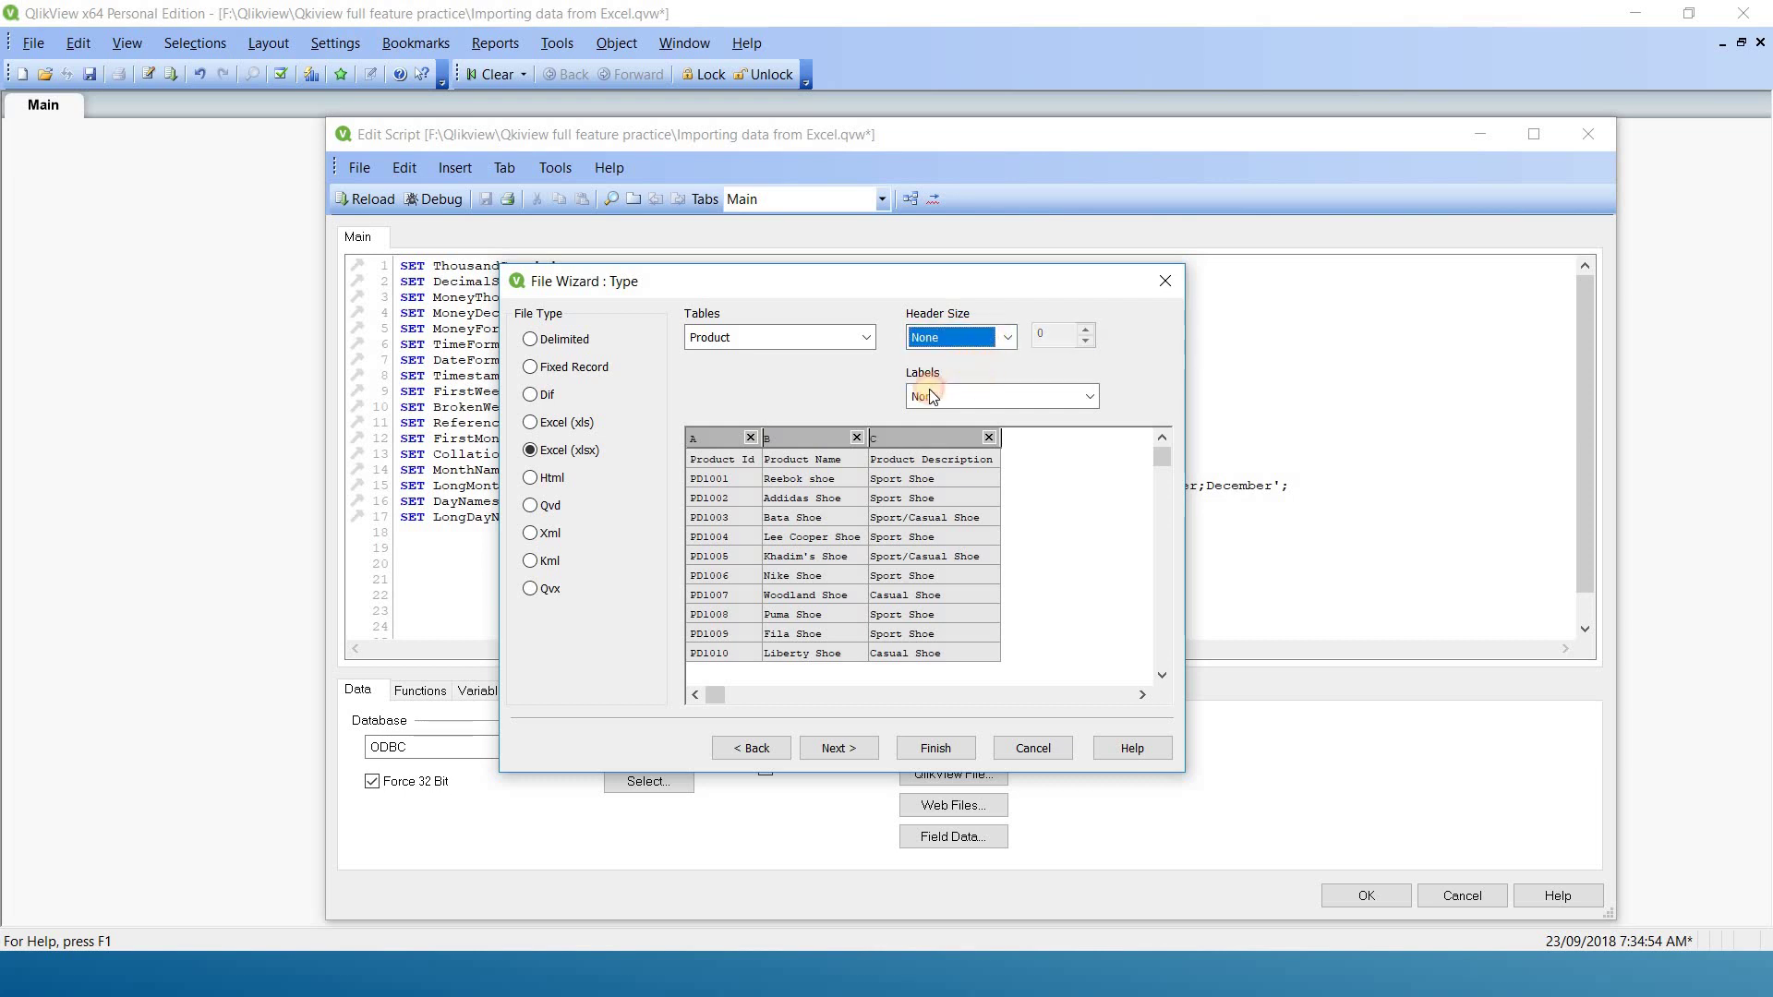
{"action": "left_click", "coordinate": [1021, 397]}
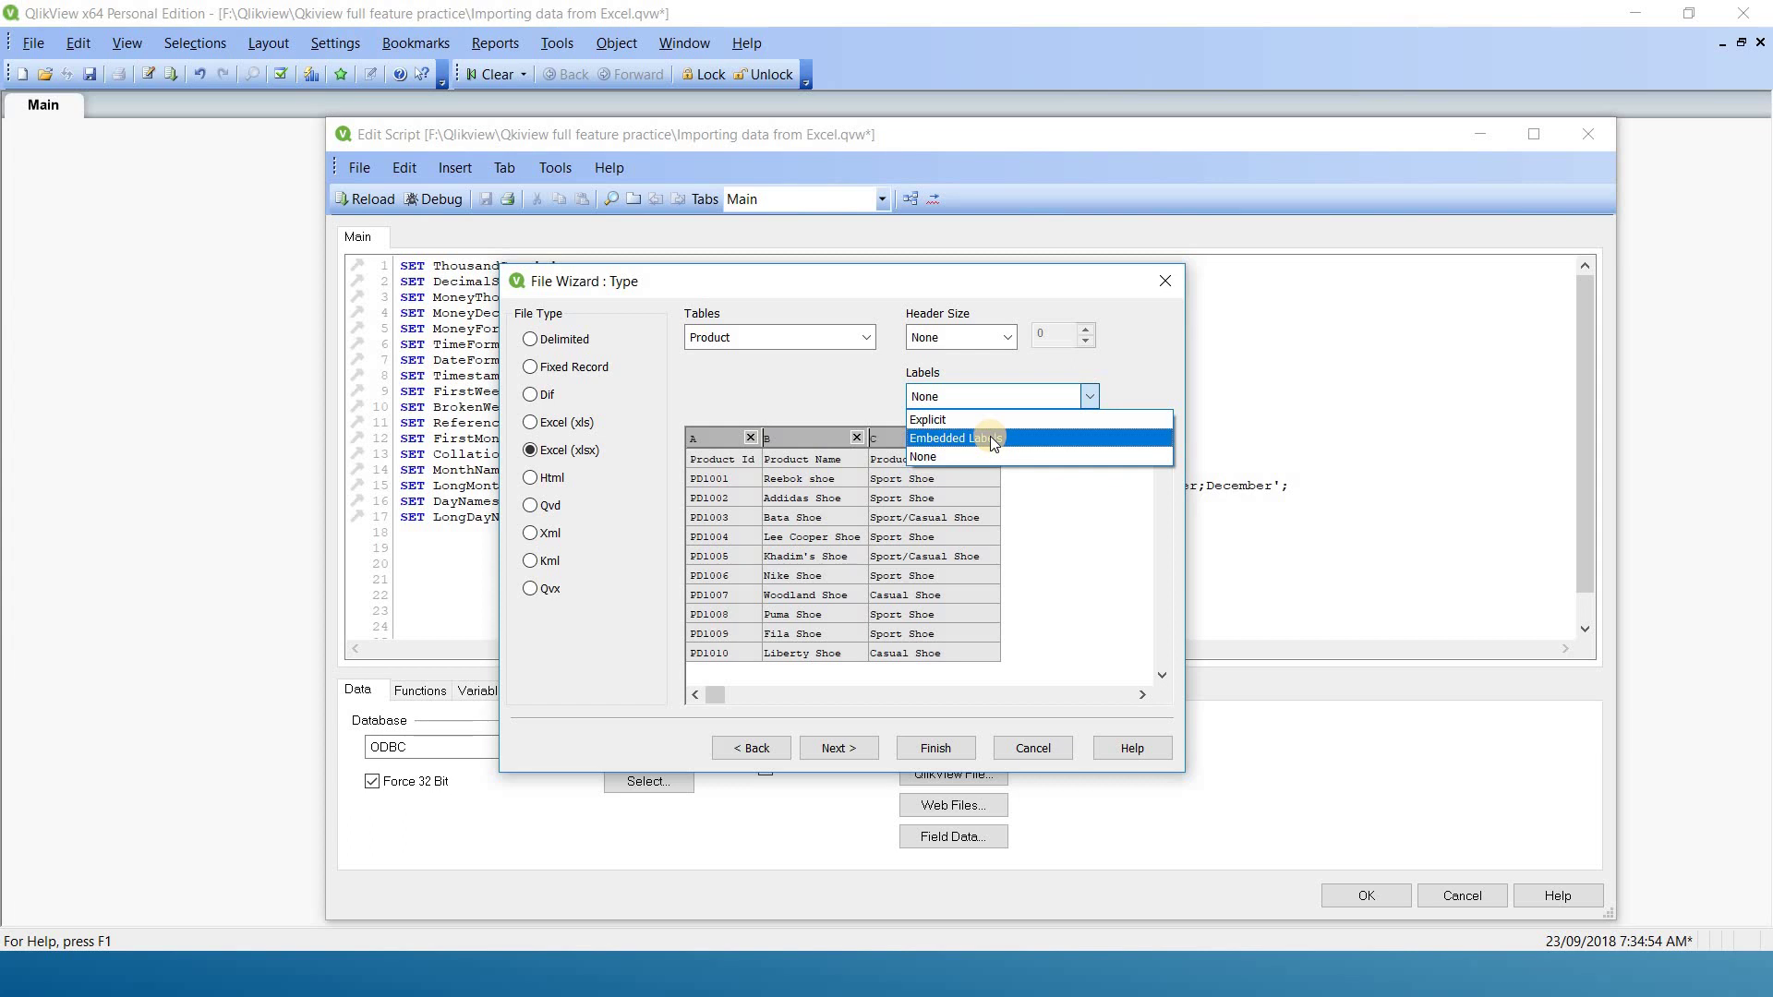
{"action": "left_click", "coordinate": [979, 422]}
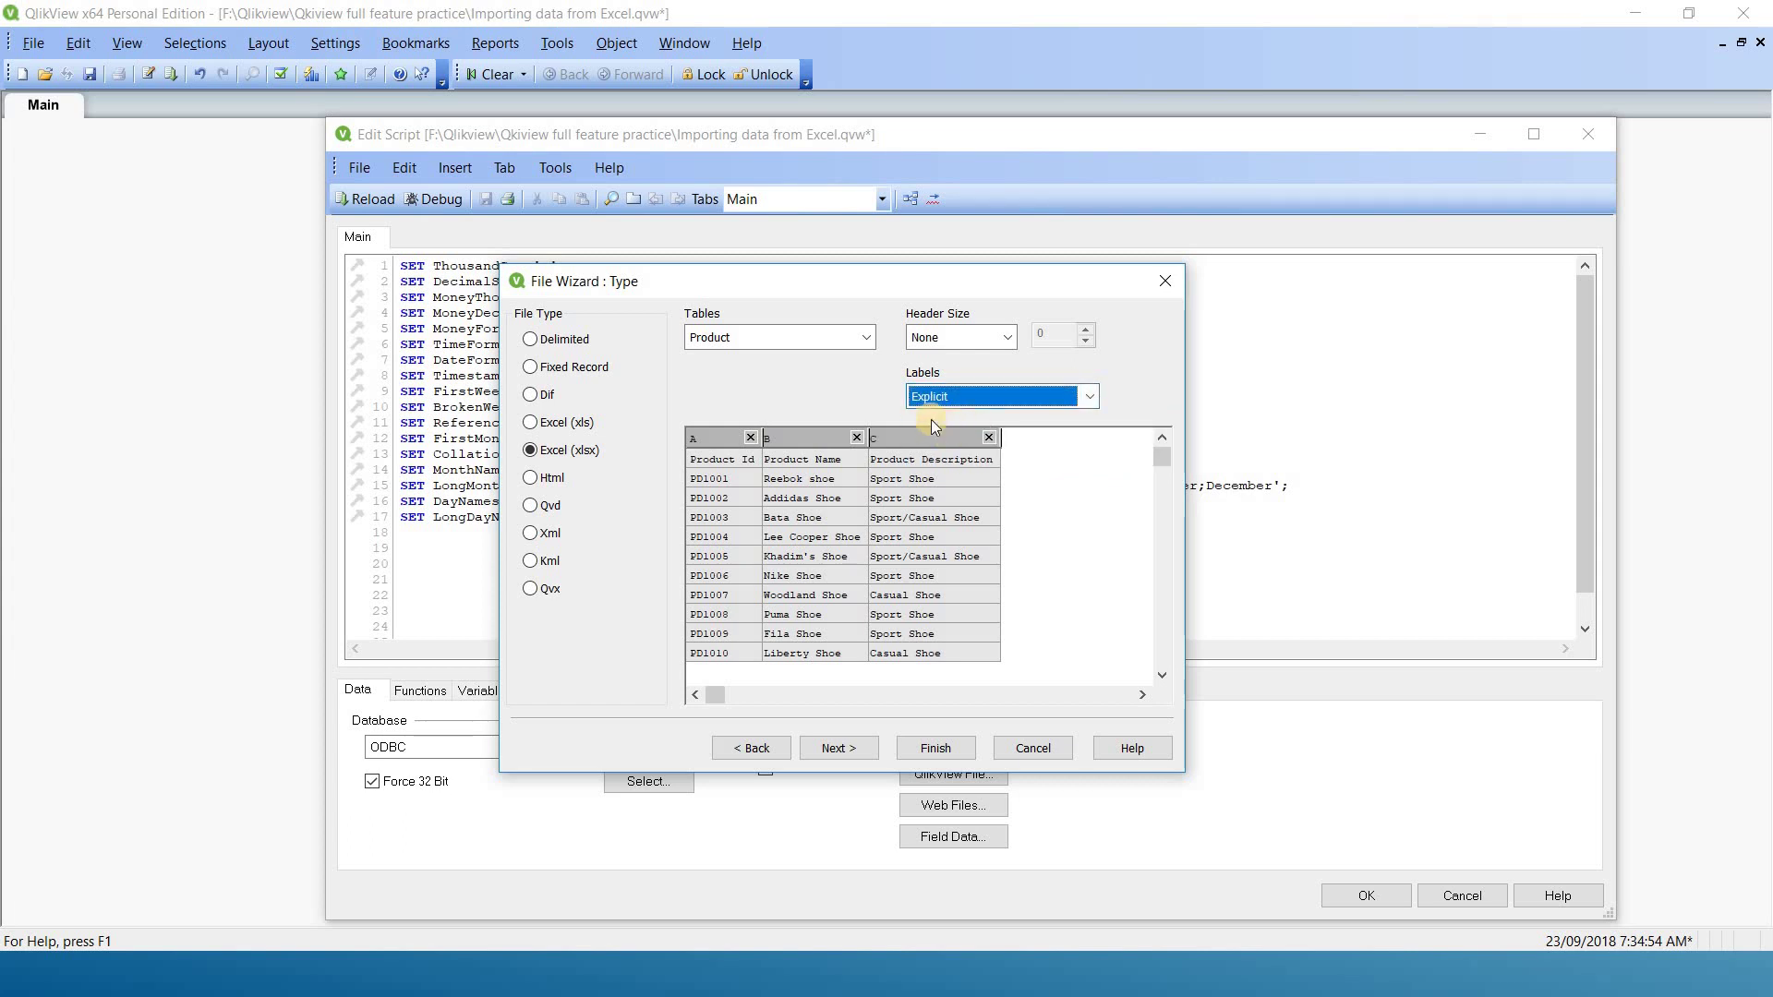
{"action": "left_click", "coordinate": [533, 395]}
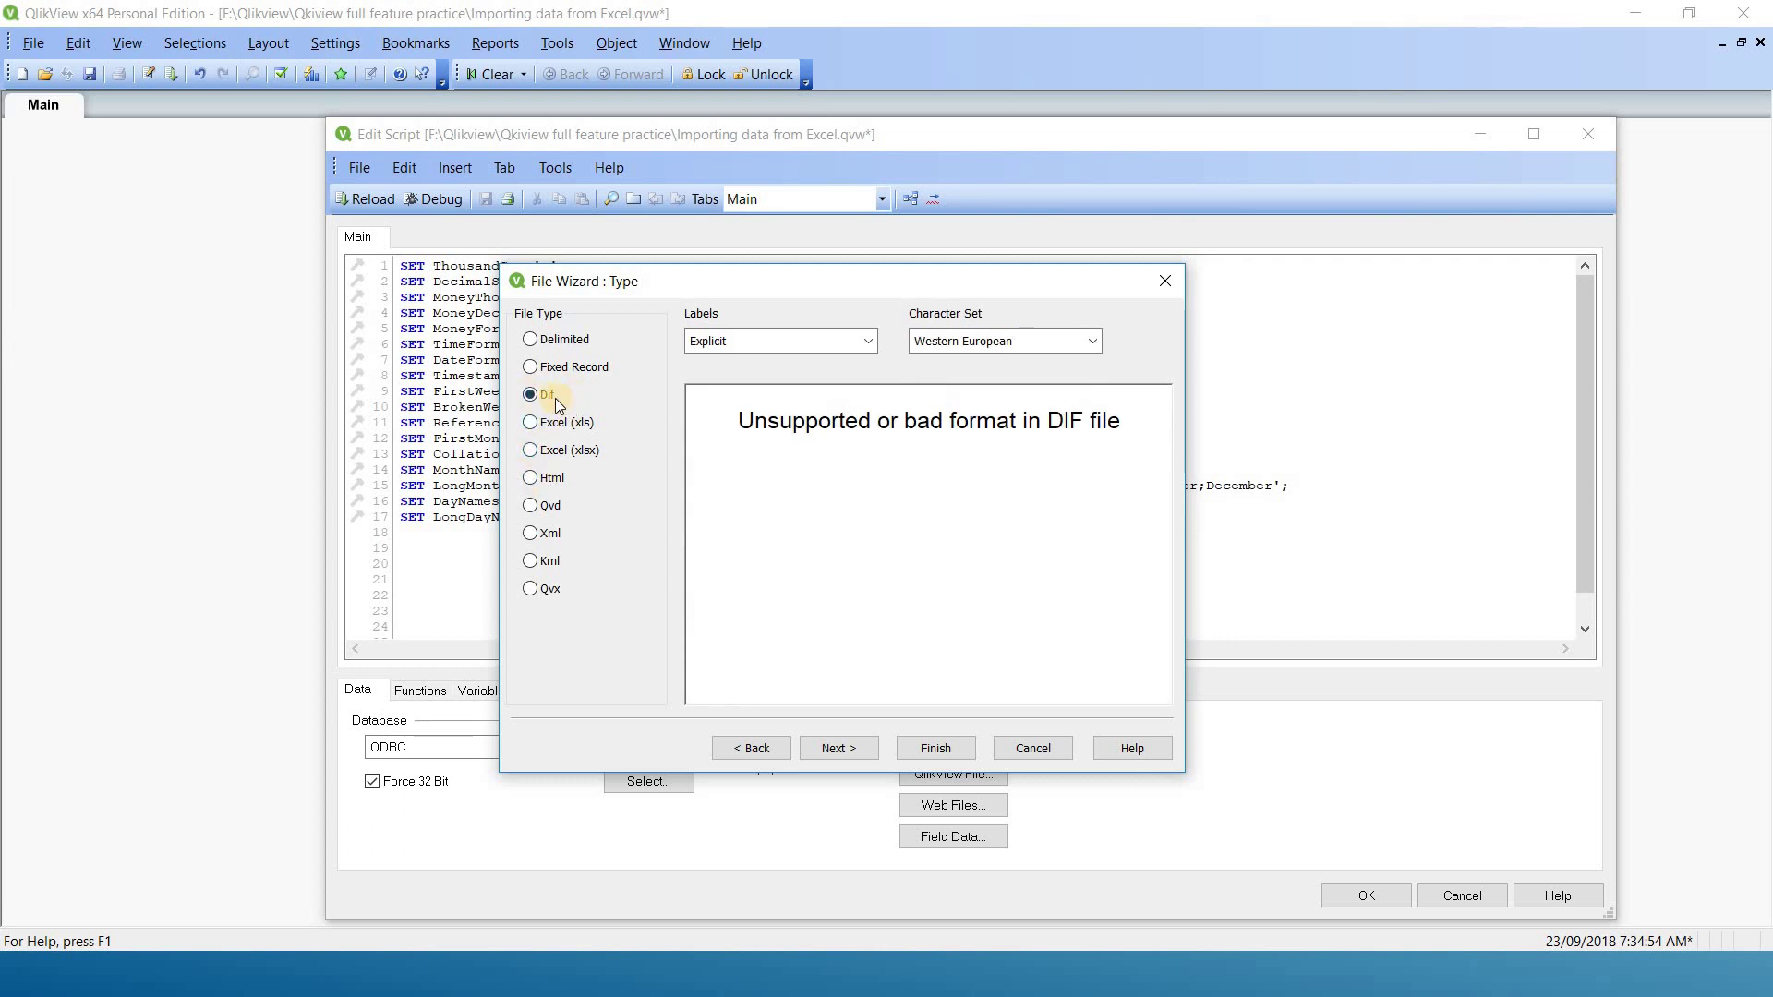
{"action": "left_click", "coordinate": [534, 450]}
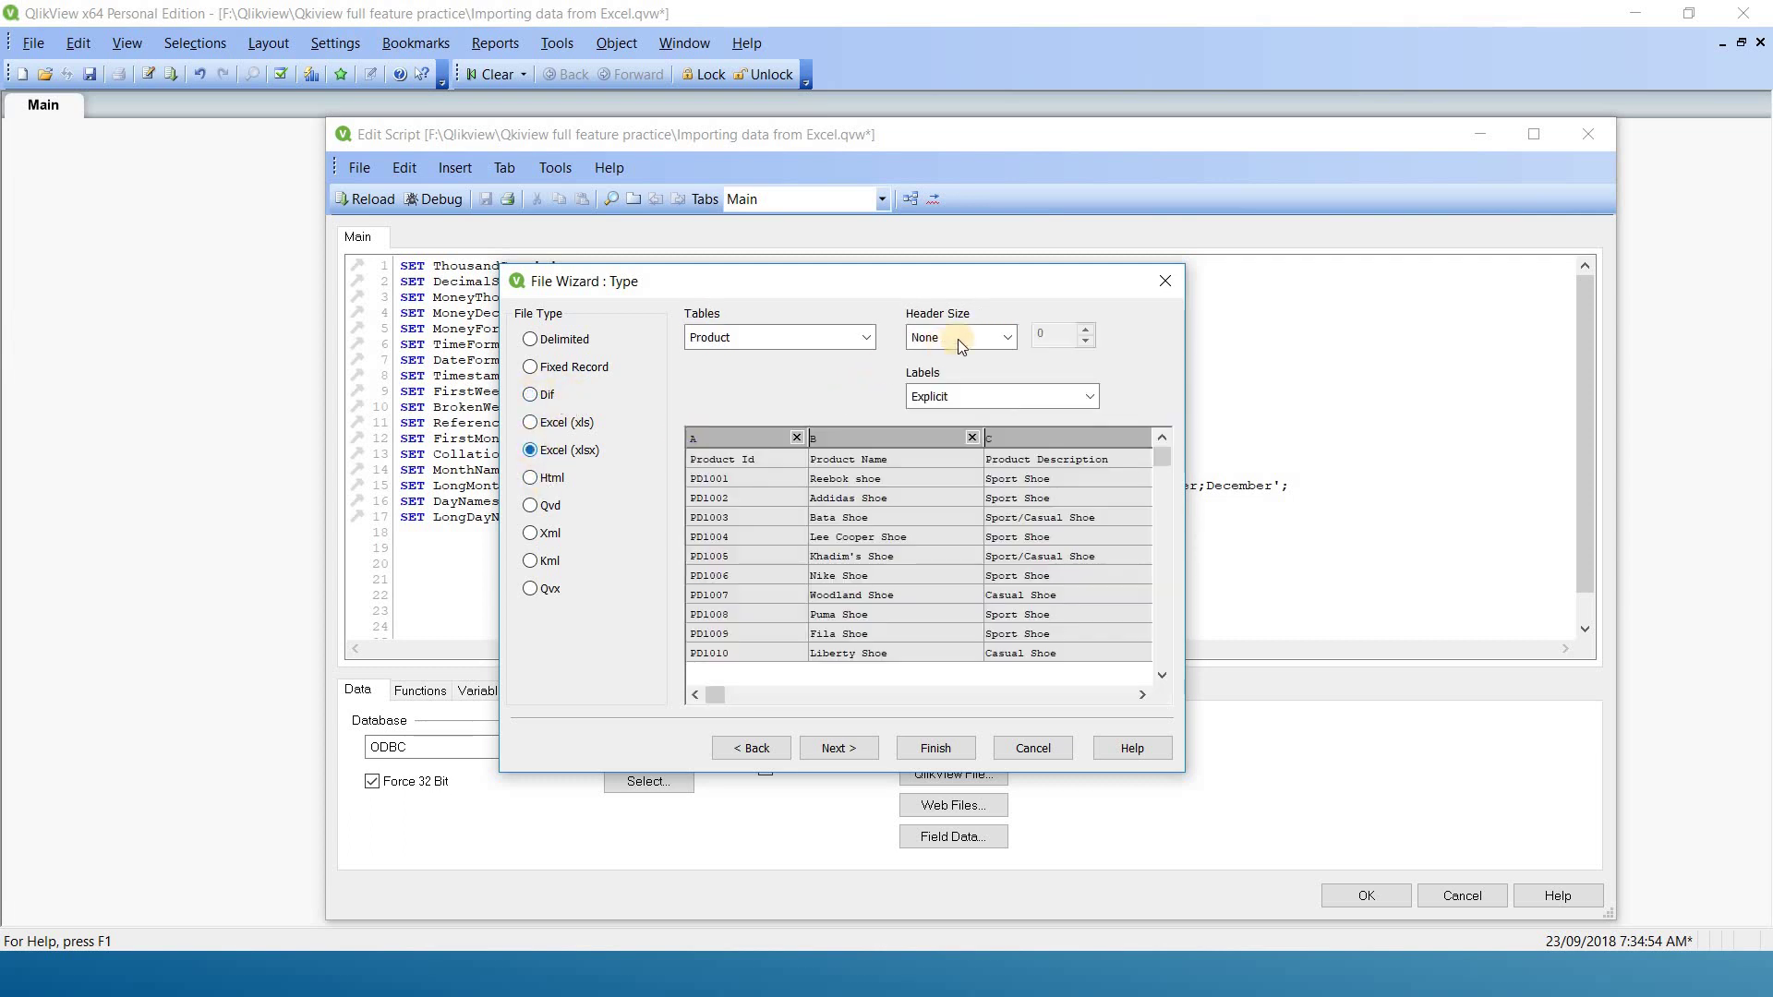
Set the label type of the Product table to Embedded Labels, comparing it with the Explicit option.
{"action": "left_click", "coordinate": [1010, 400]}
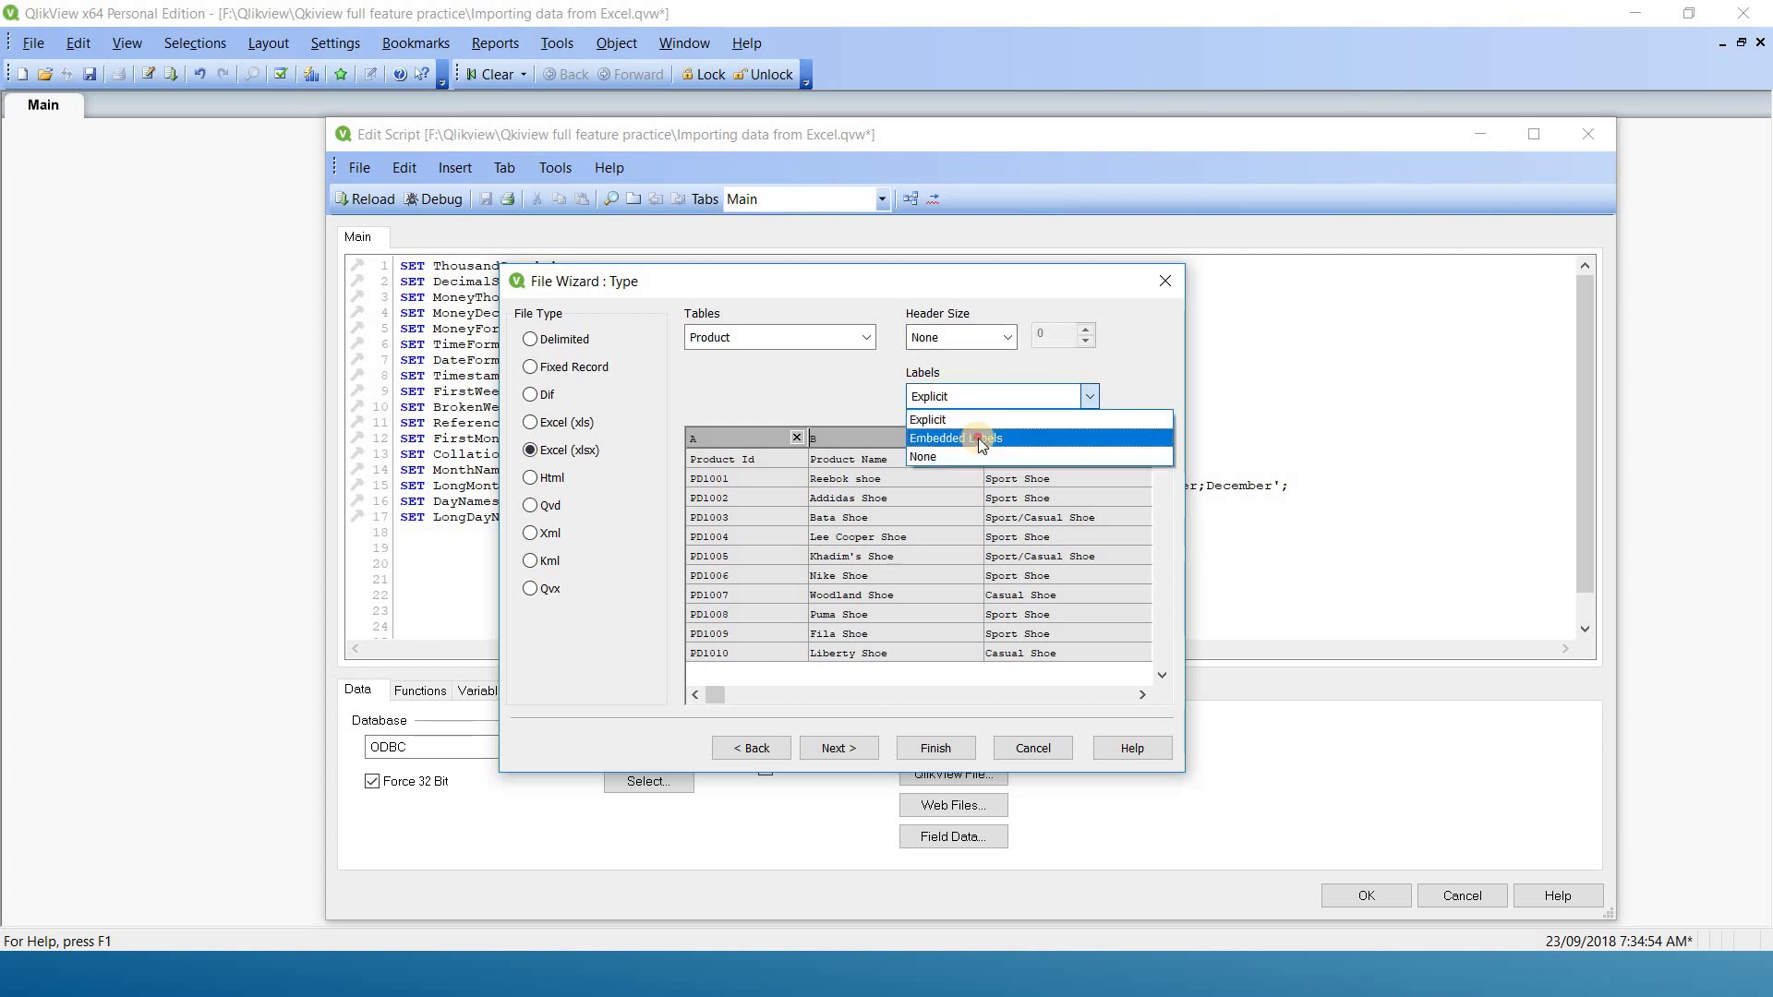
{"action": "left_click", "coordinate": [979, 437]}
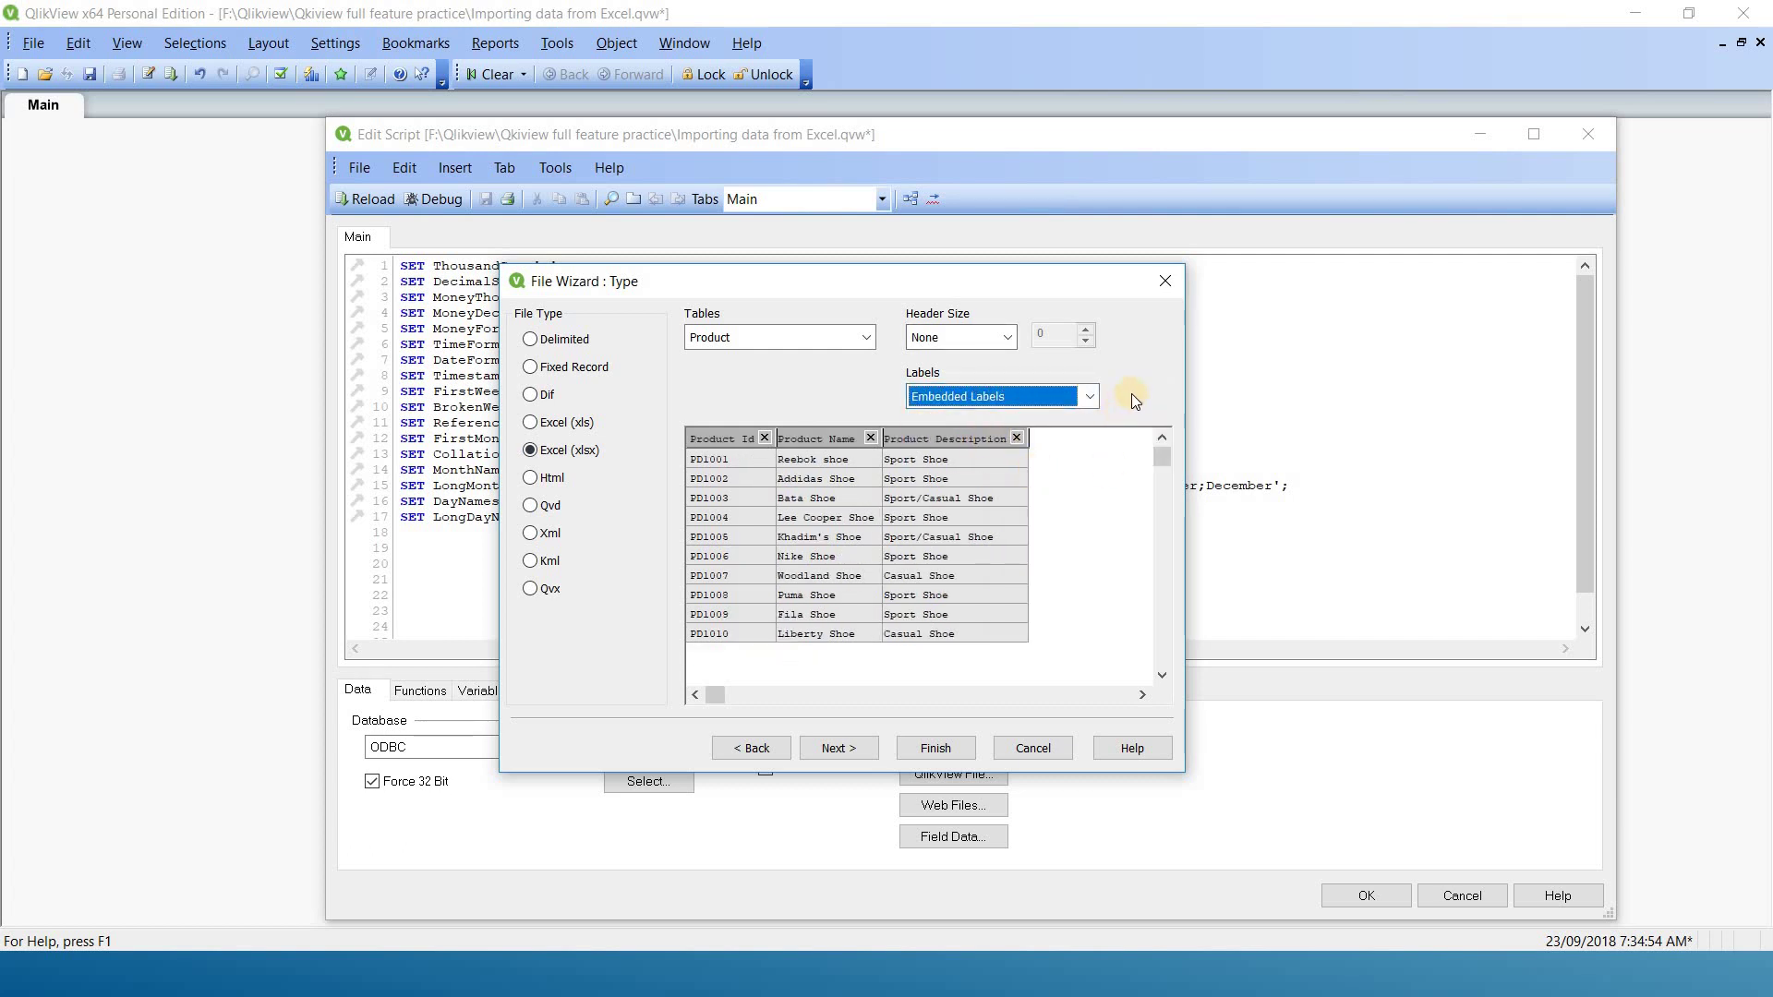
{"action": "left_click", "coordinate": [1084, 398]}
{"action": "left_click", "coordinate": [1033, 437]}
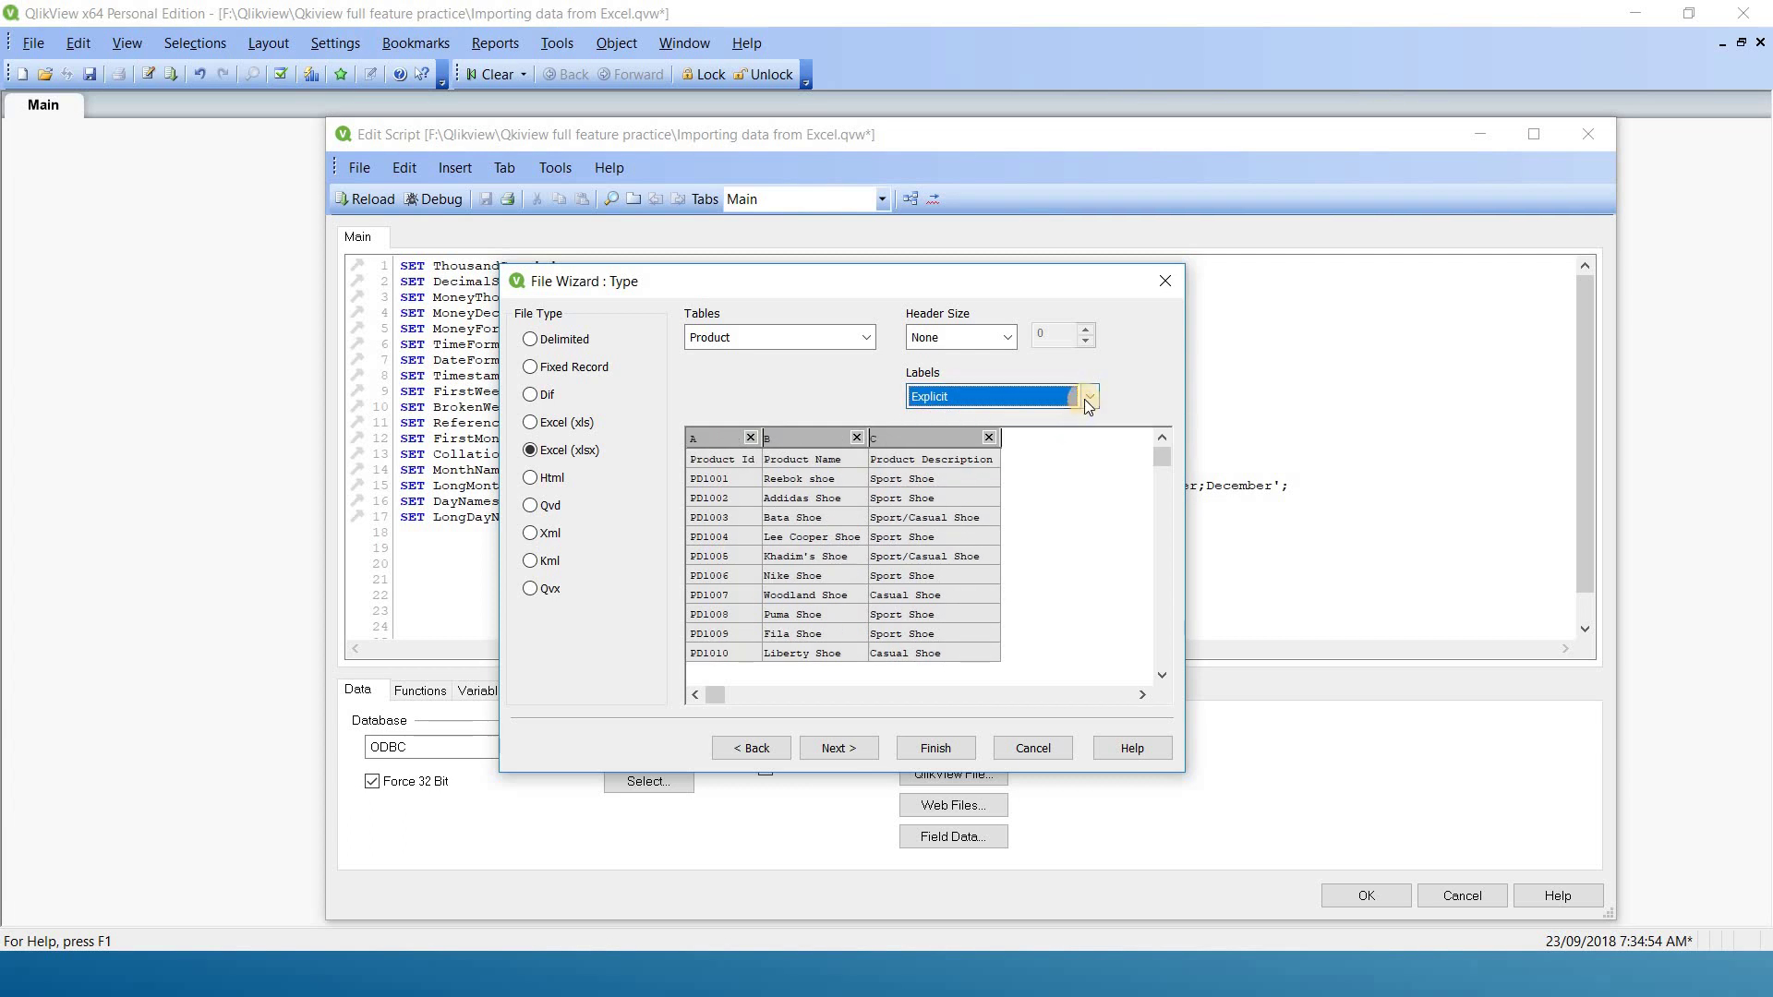
{"action": "left_click", "coordinate": [1087, 396]}
{"action": "left_click", "coordinate": [1008, 437]}
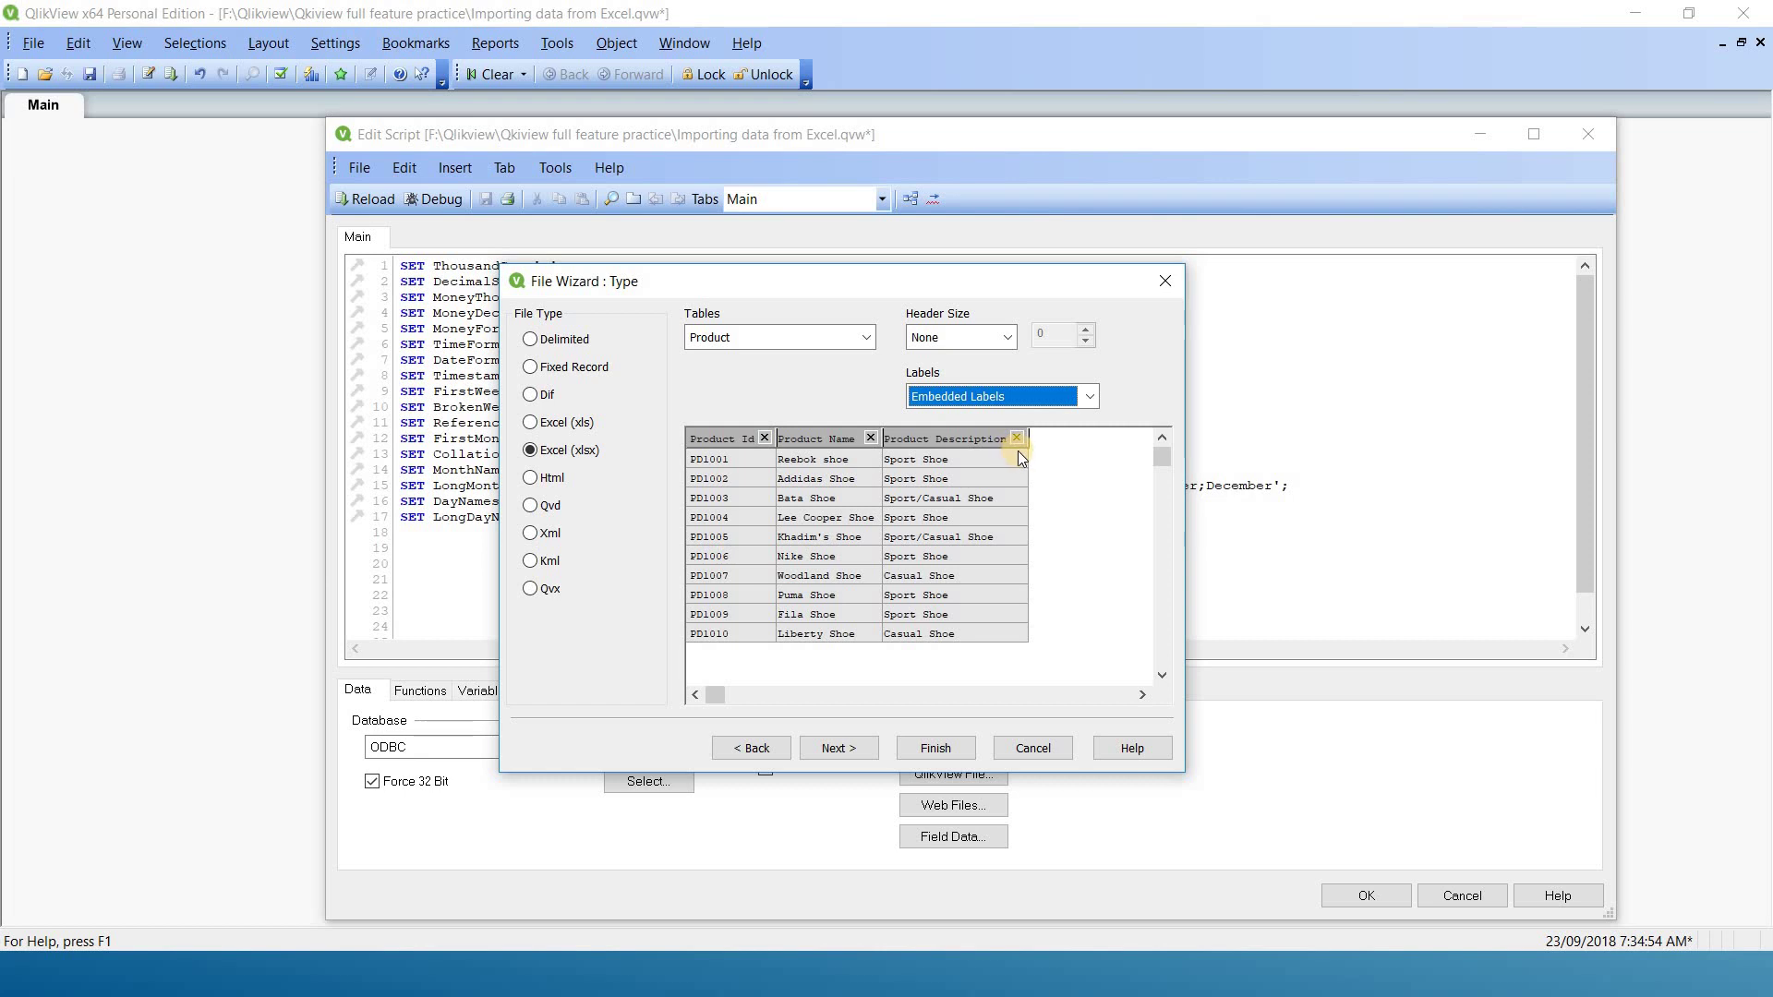
Complete the file wizard with Product Id, Product Name and Product Description all included in the load.
{"action": "left_click", "coordinate": [849, 748]}
{"action": "left_click", "coordinate": [849, 746]}
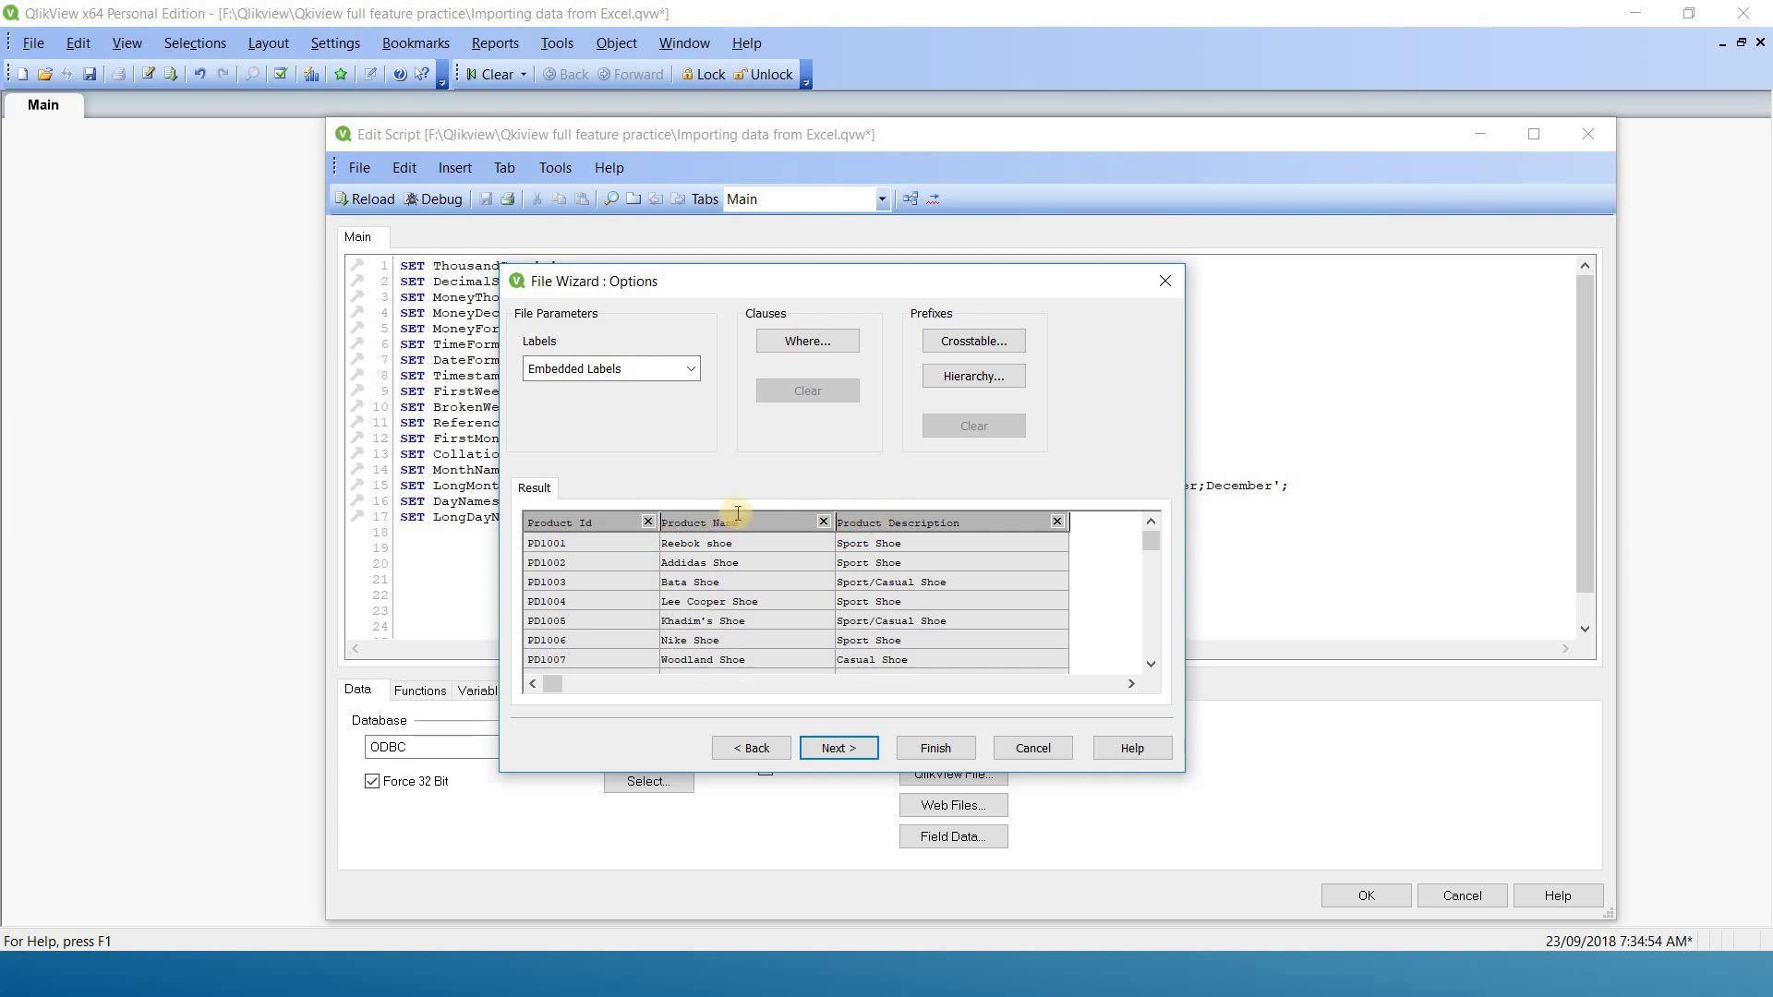
{"action": "left_click", "coordinate": [825, 523]}
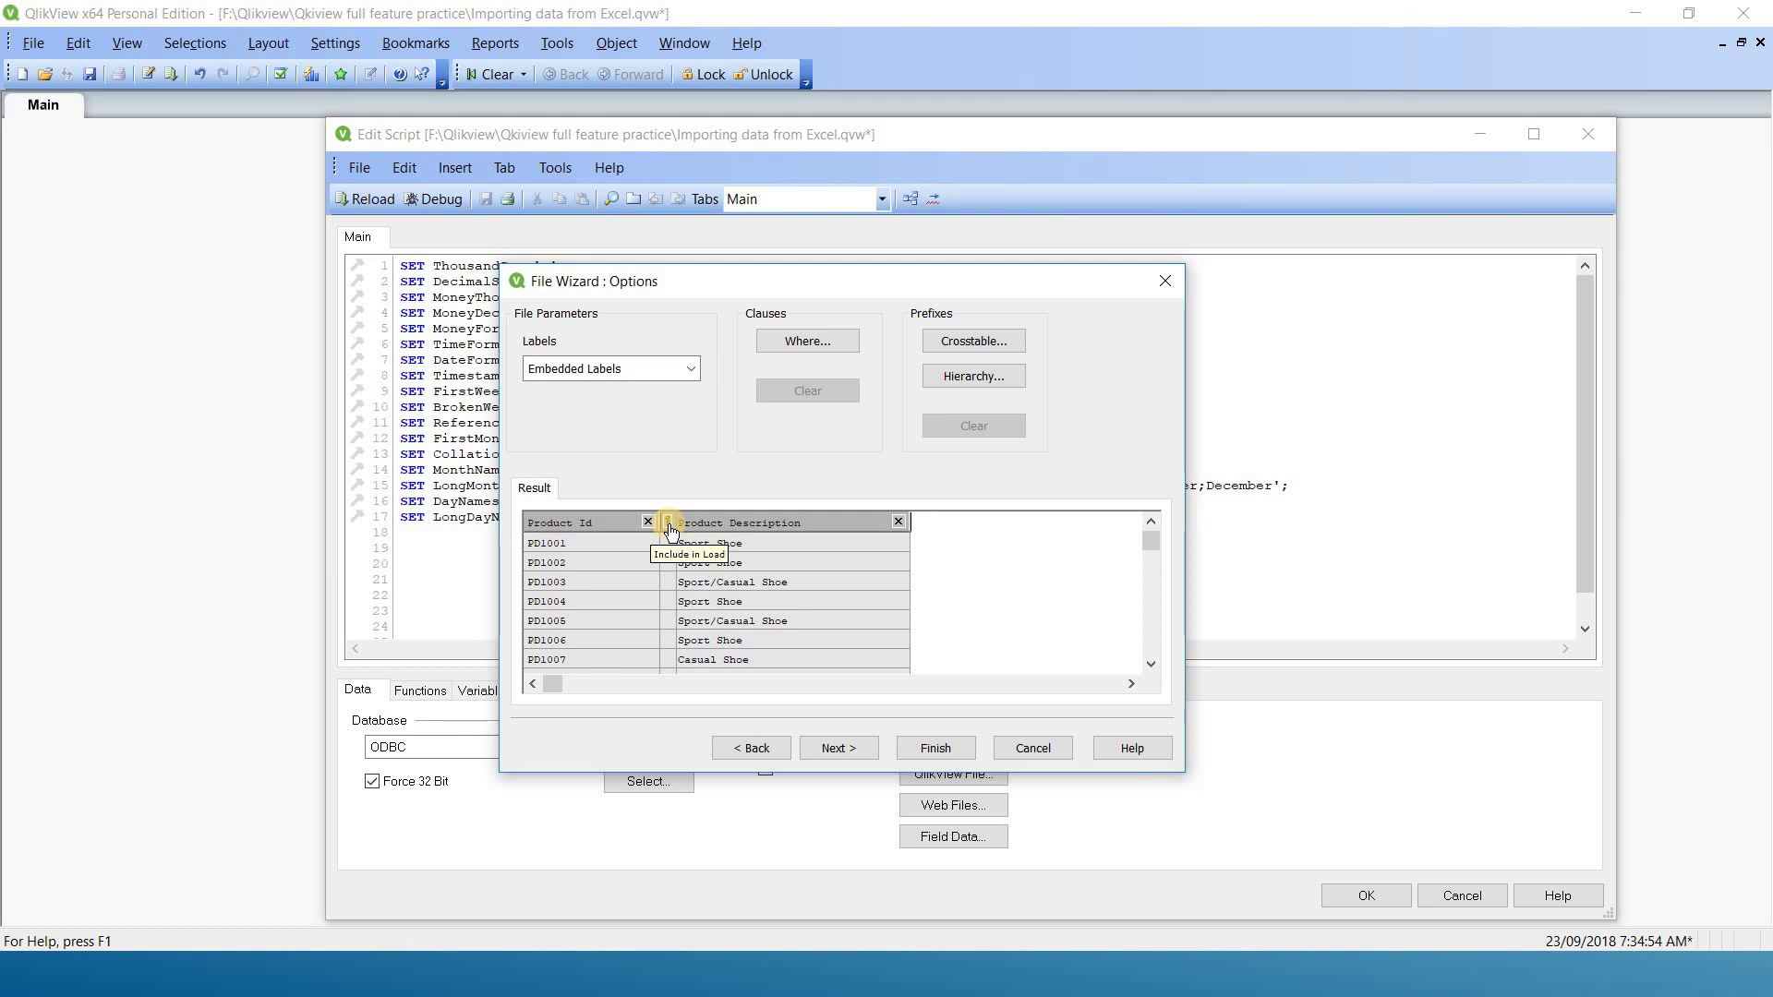
{"action": "left_click", "coordinate": [670, 529]}
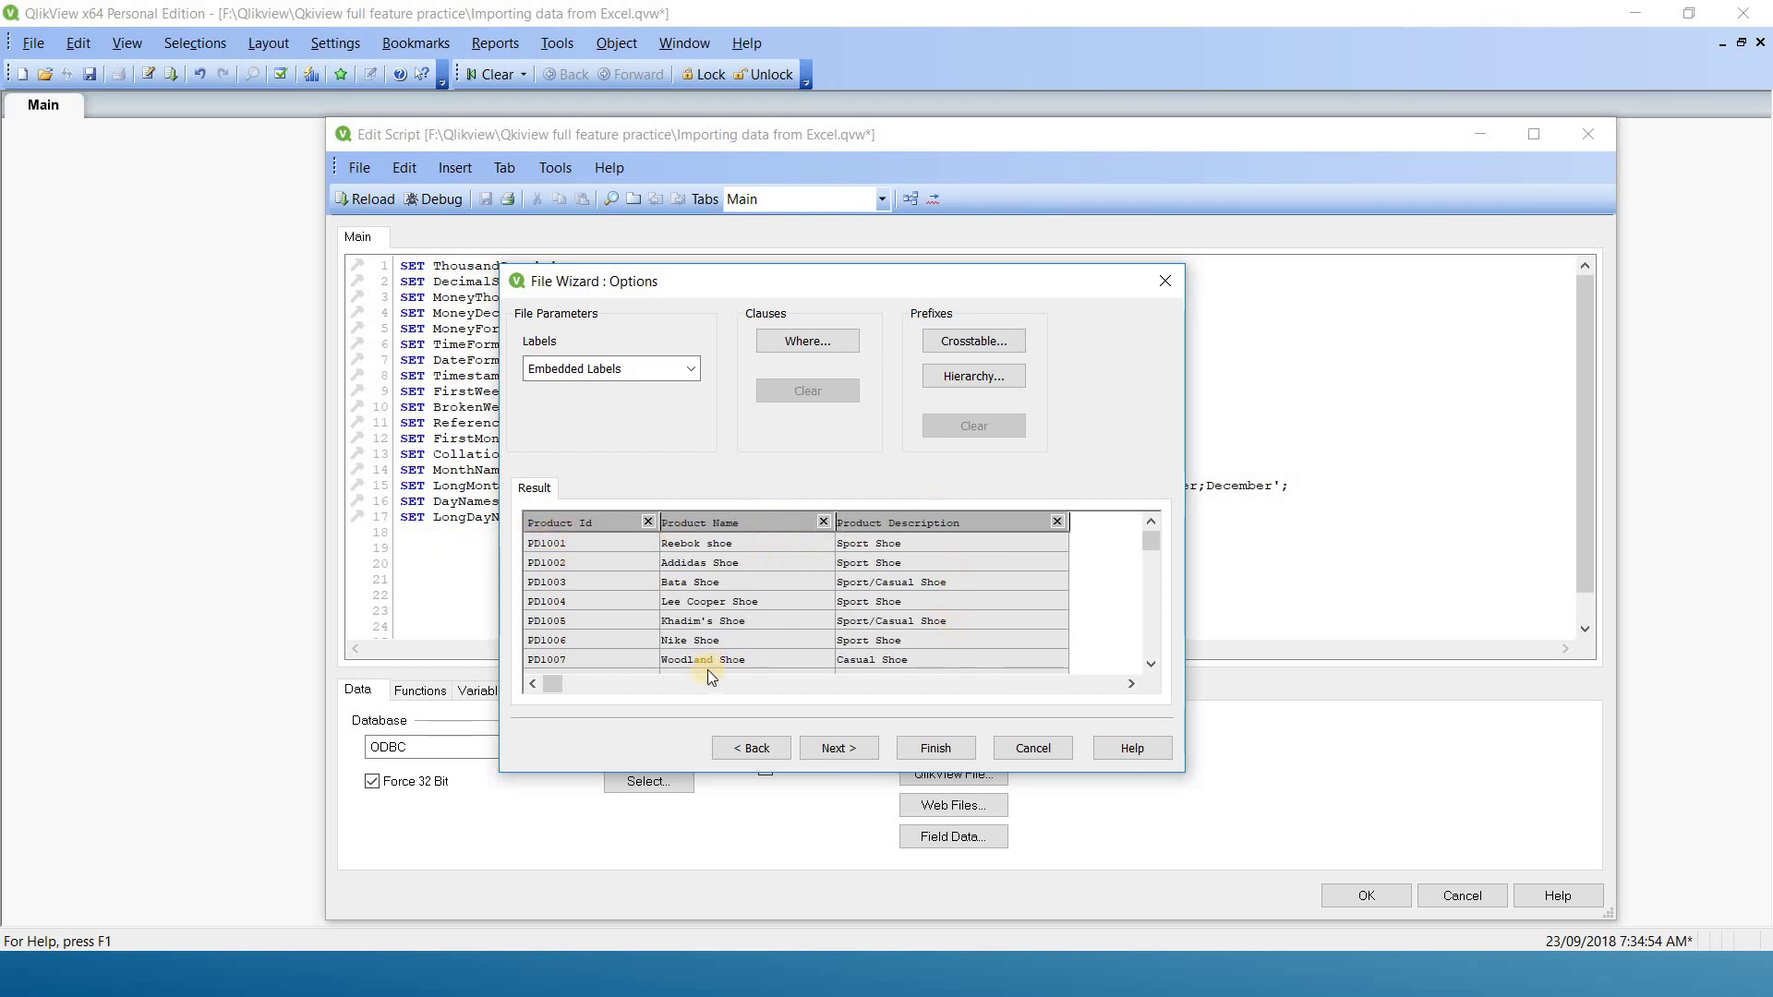
{"action": "left_click", "coordinate": [938, 750]}
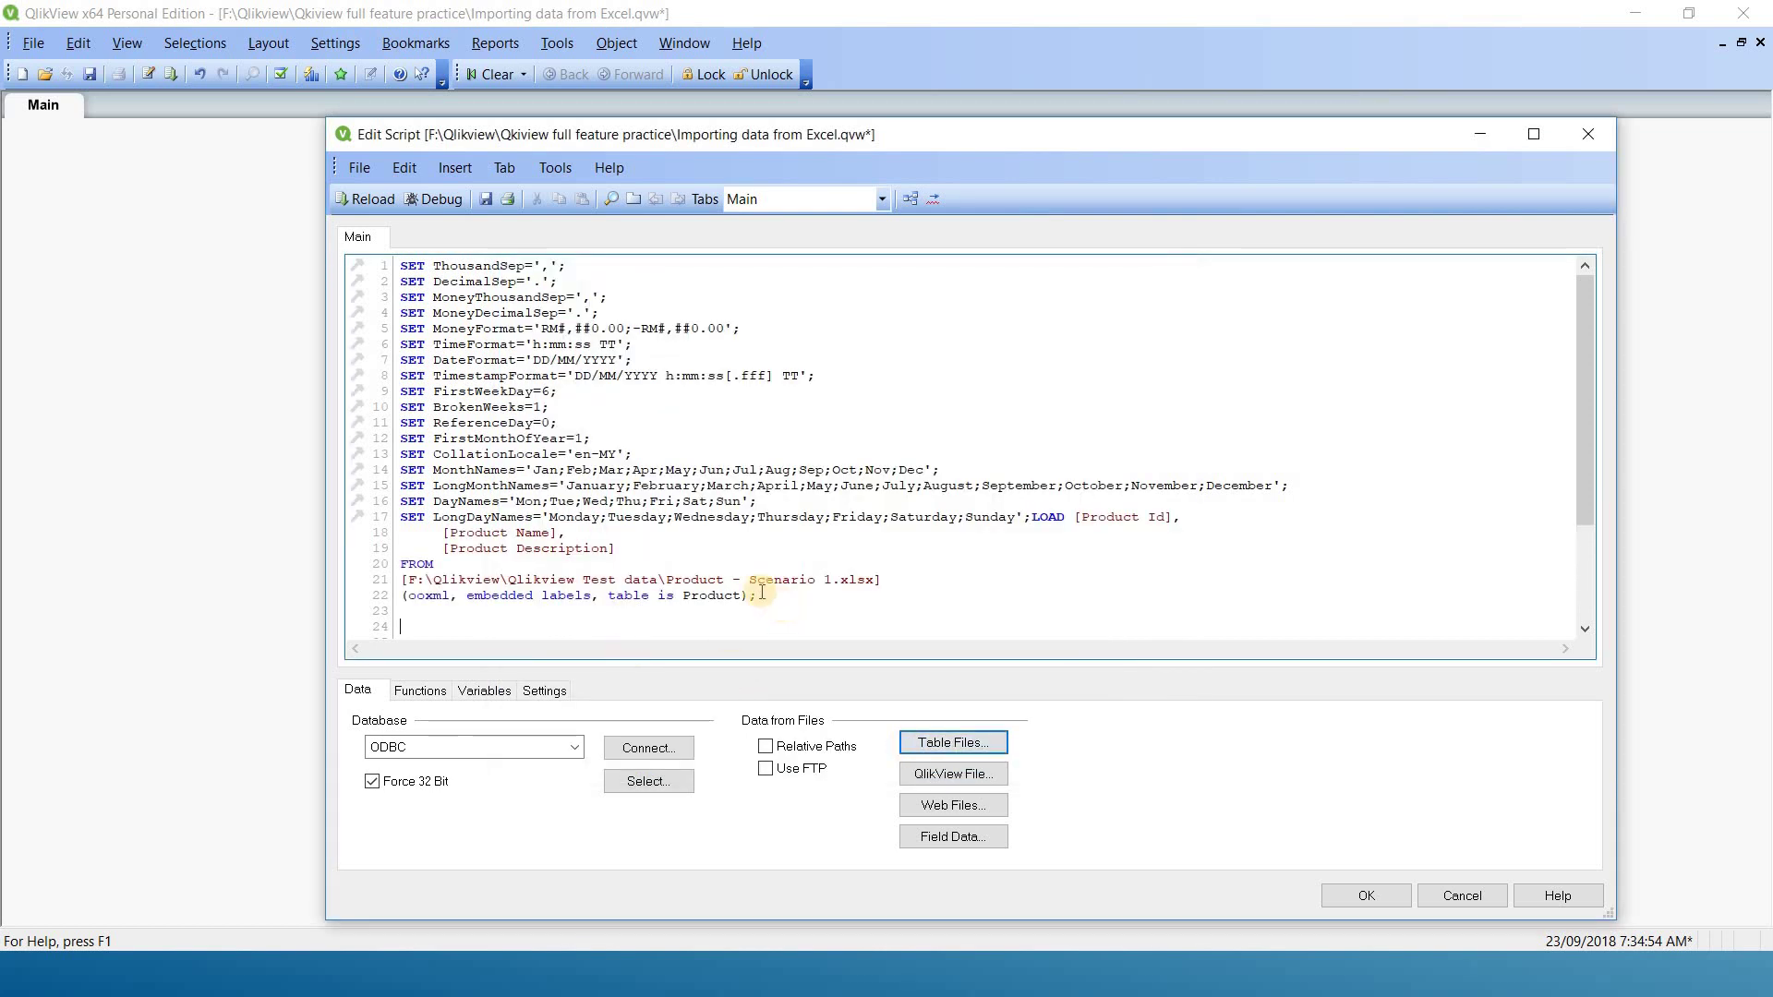
Move the LOAD statement away from the last SET line, leaving one blank line between them.
{"action": "left_click", "coordinate": [1032, 516]}
{"action": "key", "text": "Return"}
{"action": "key", "text": "Return"}
{"action": "scroll", "coordinate": [598, 583], "scroll_direction": "down", "scroll_amount": 2}
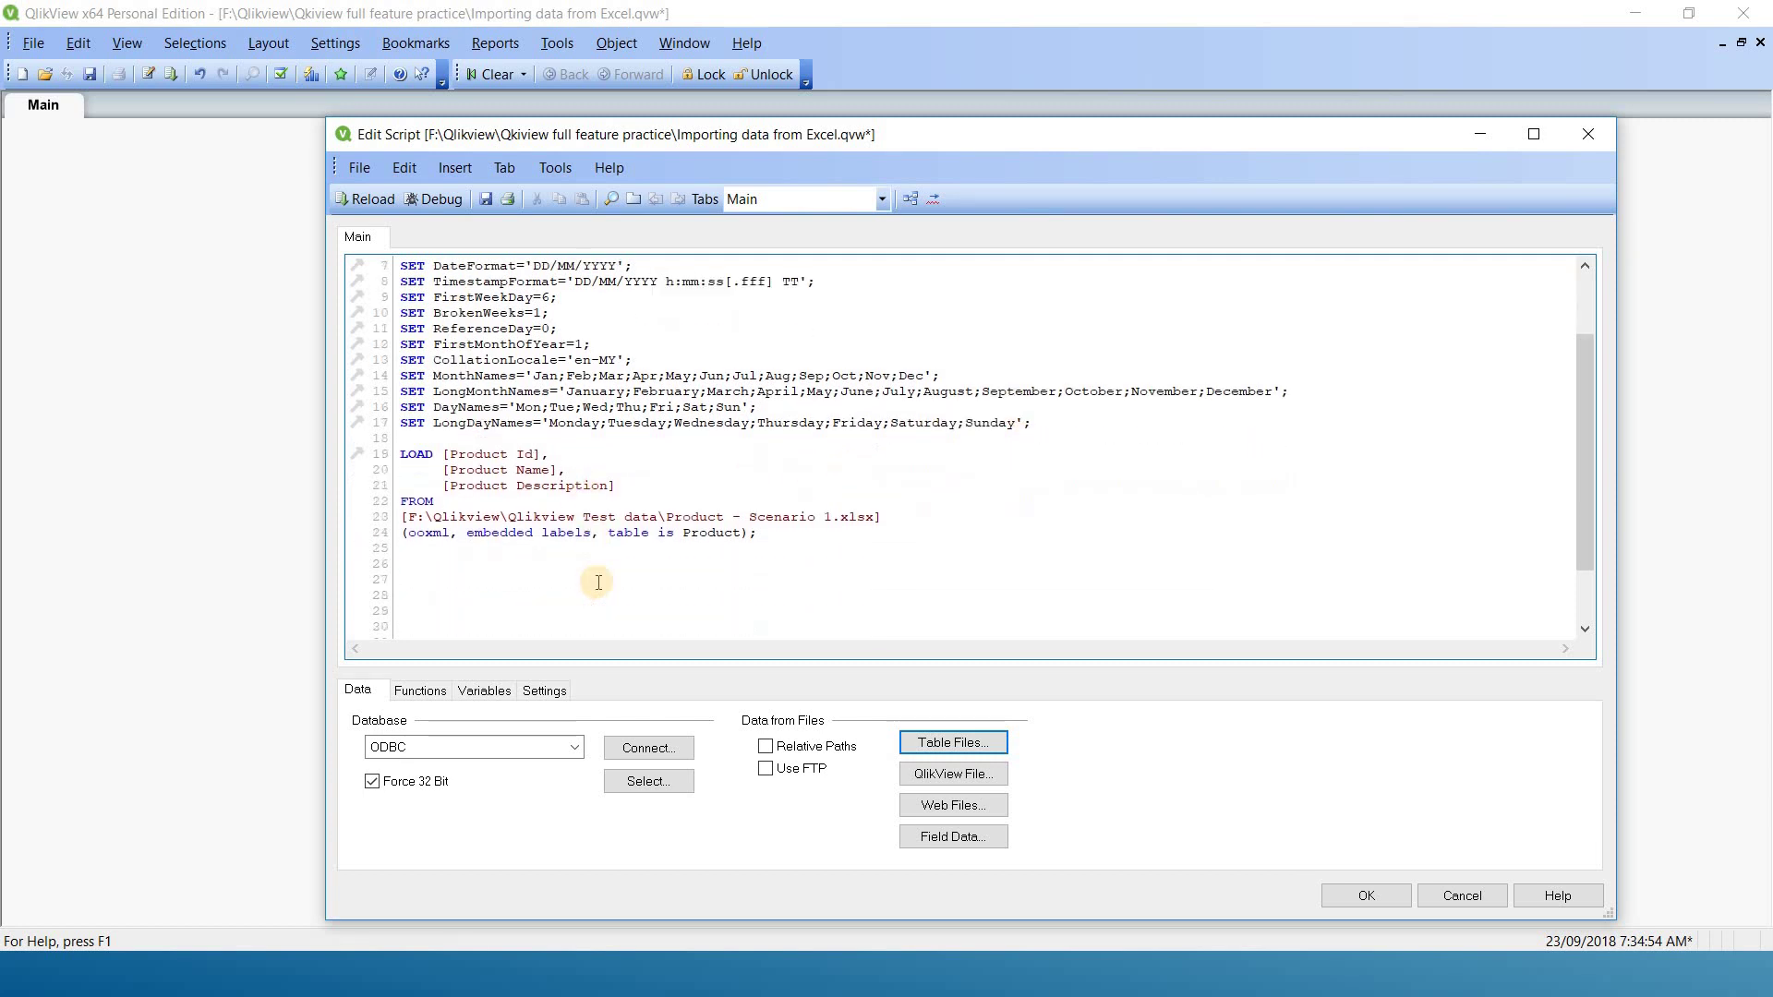
Examine the generated LOAD statement, including its LOAD keyword, field list, source file path and format specification.
{"action": "scroll", "coordinate": [598, 583], "scroll_direction": "down", "scroll_amount": 1}
{"action": "left_click", "coordinate": [795, 499]}
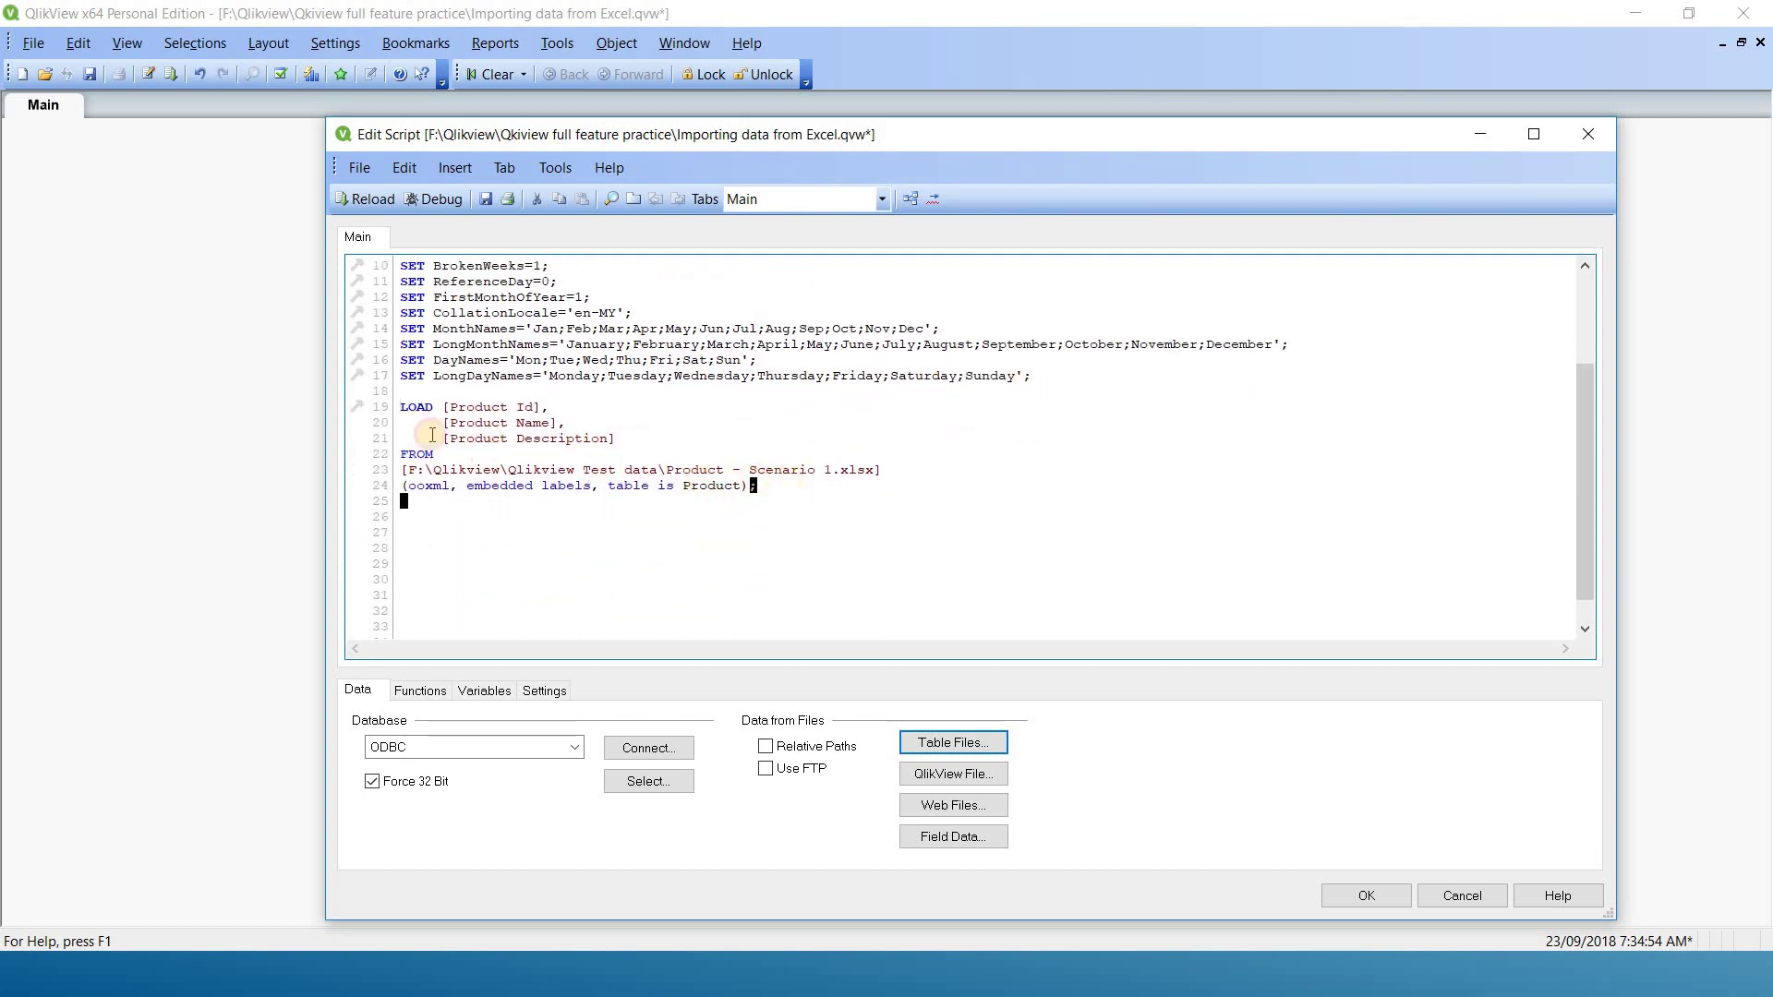
{"action": "left_click", "coordinate": [400, 391], "text": "shift"}
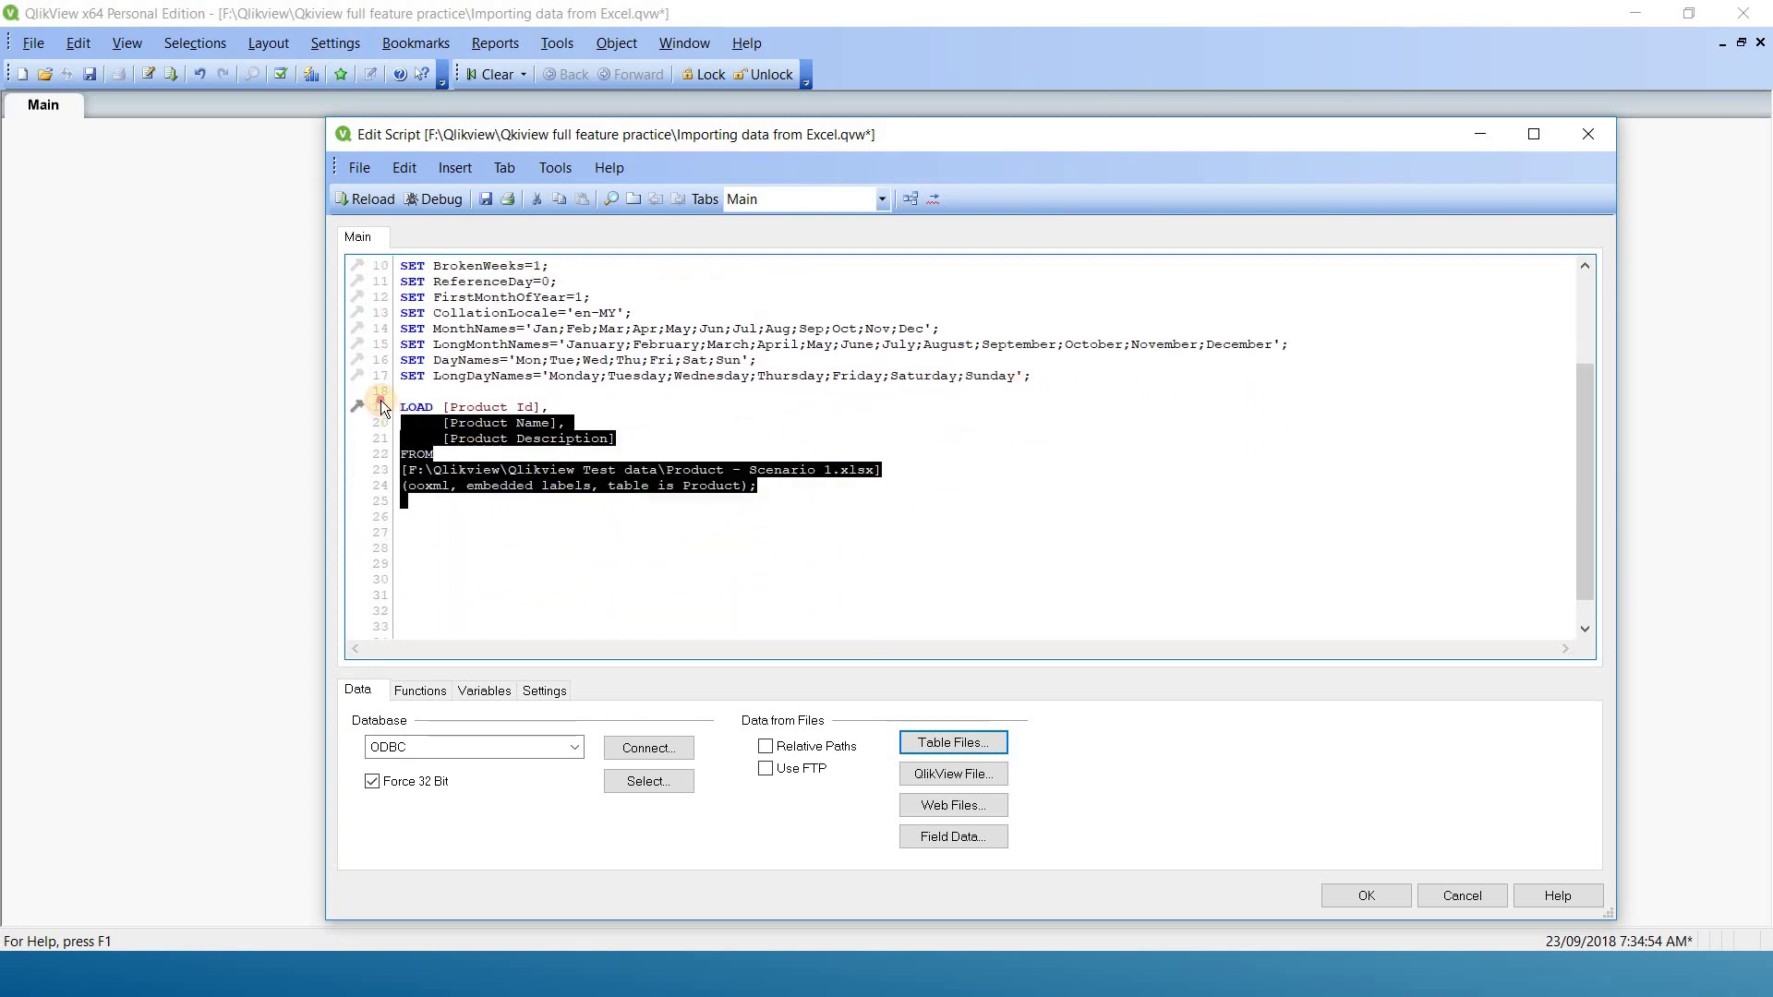
{"action": "left_click", "coordinate": [689, 426]}
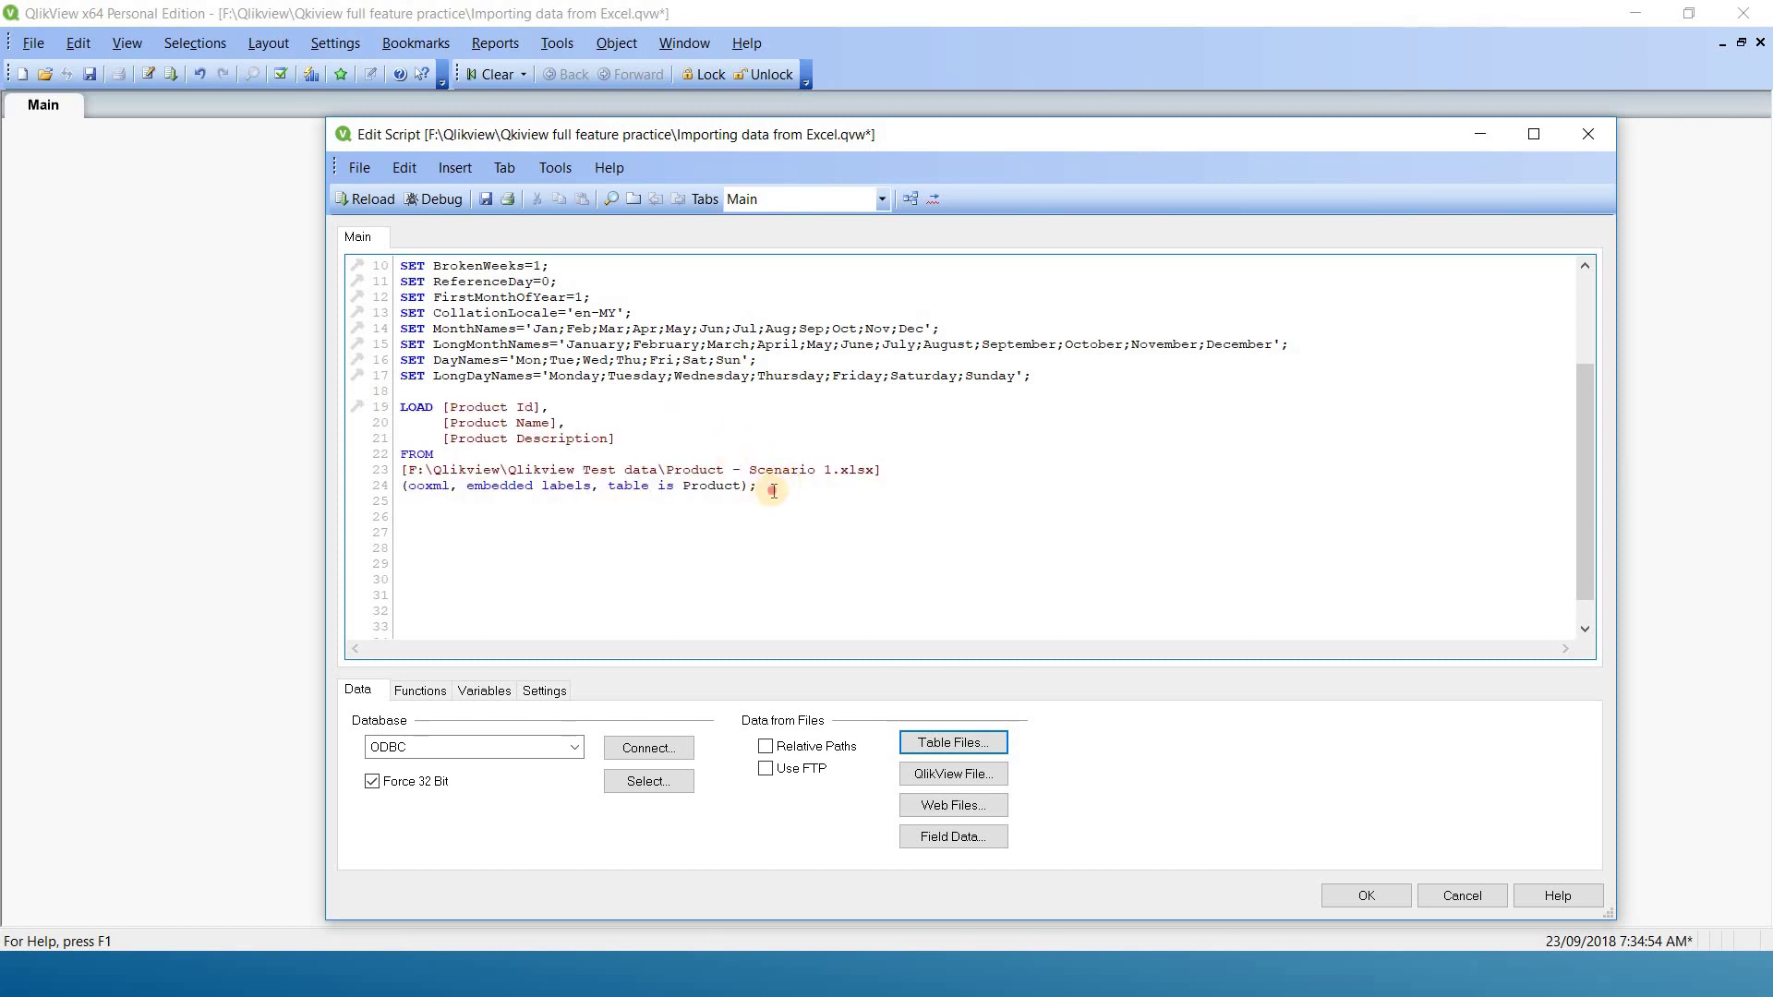
{"action": "left_click_drag", "start_coordinate": [773, 490], "coordinate": [399, 406]}
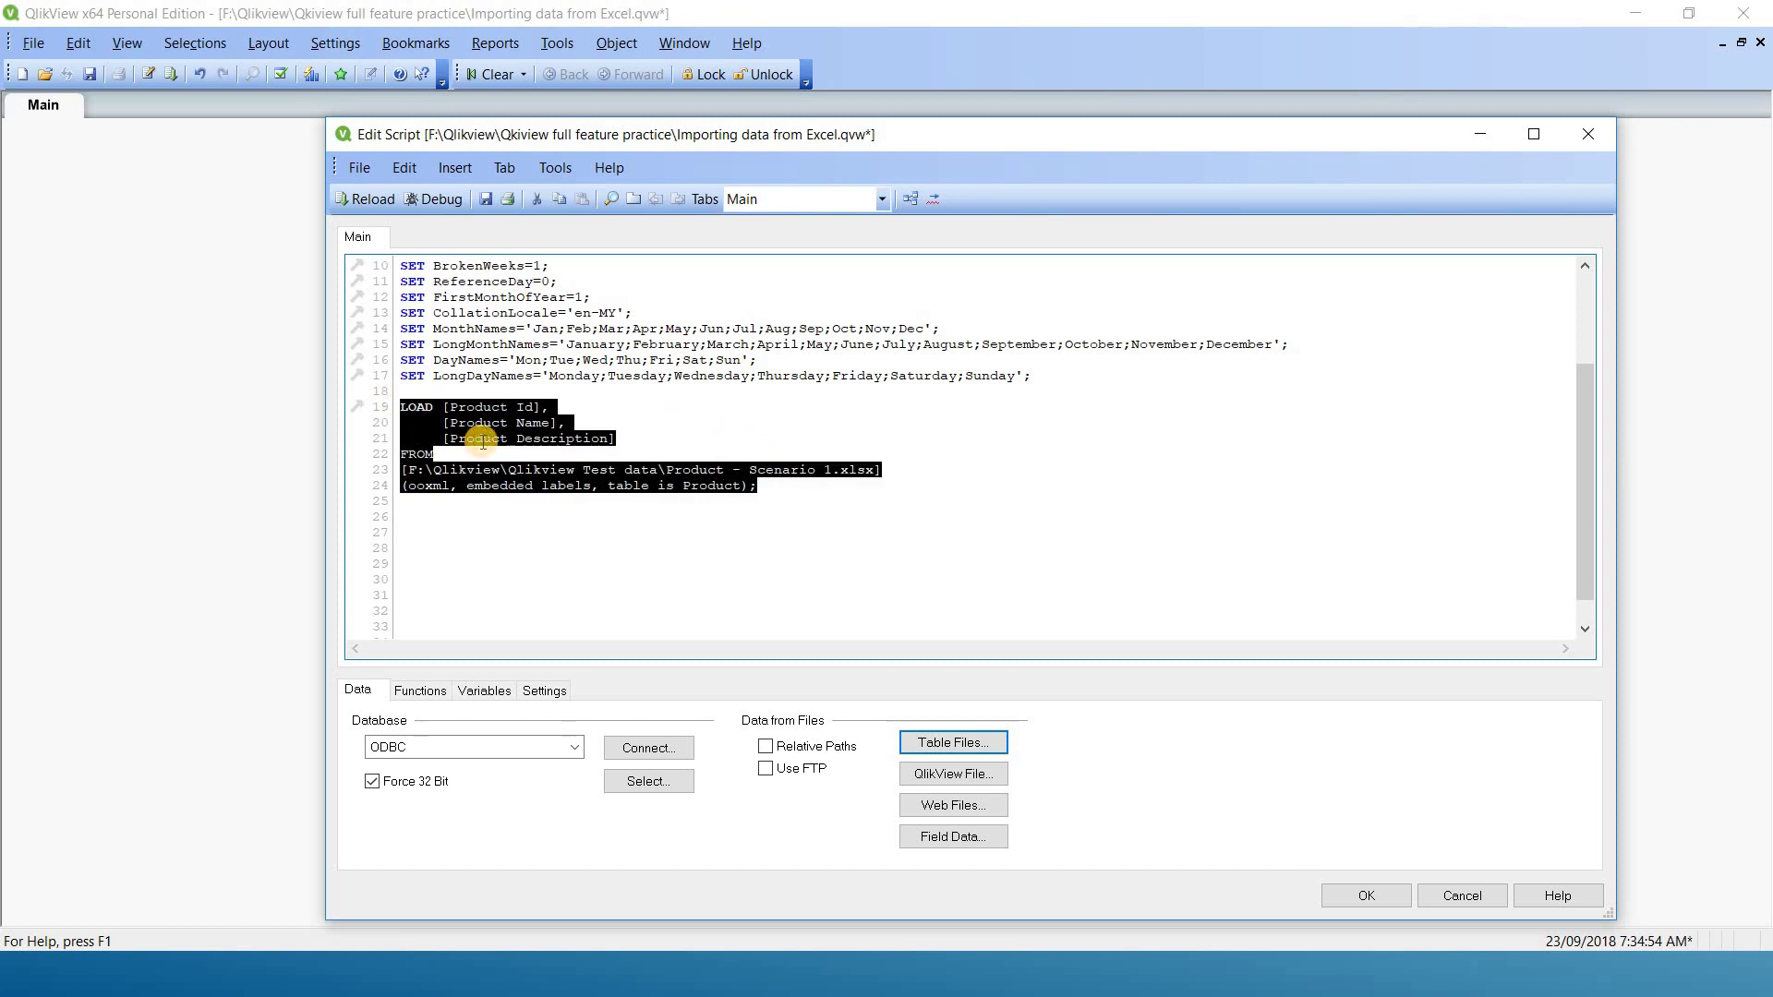
{"action": "left_click", "coordinate": [642, 439]}
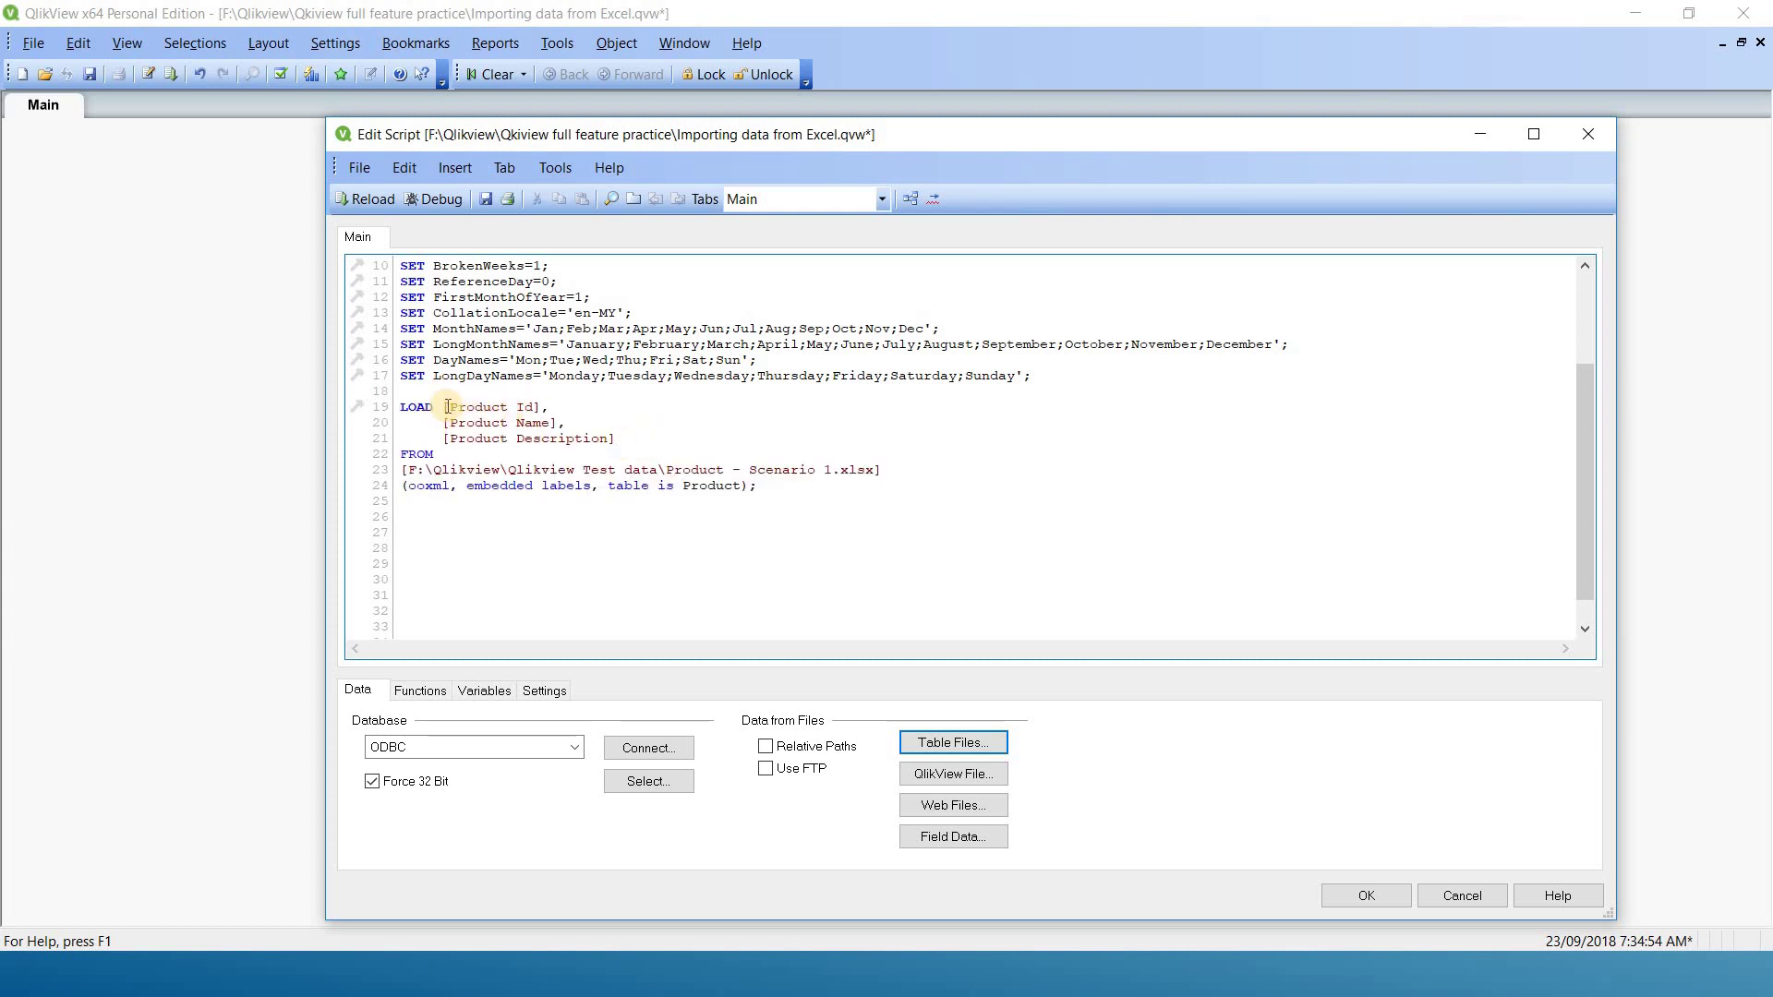
{"action": "left_click_drag", "start_coordinate": [433, 406], "coordinate": [399, 407]}
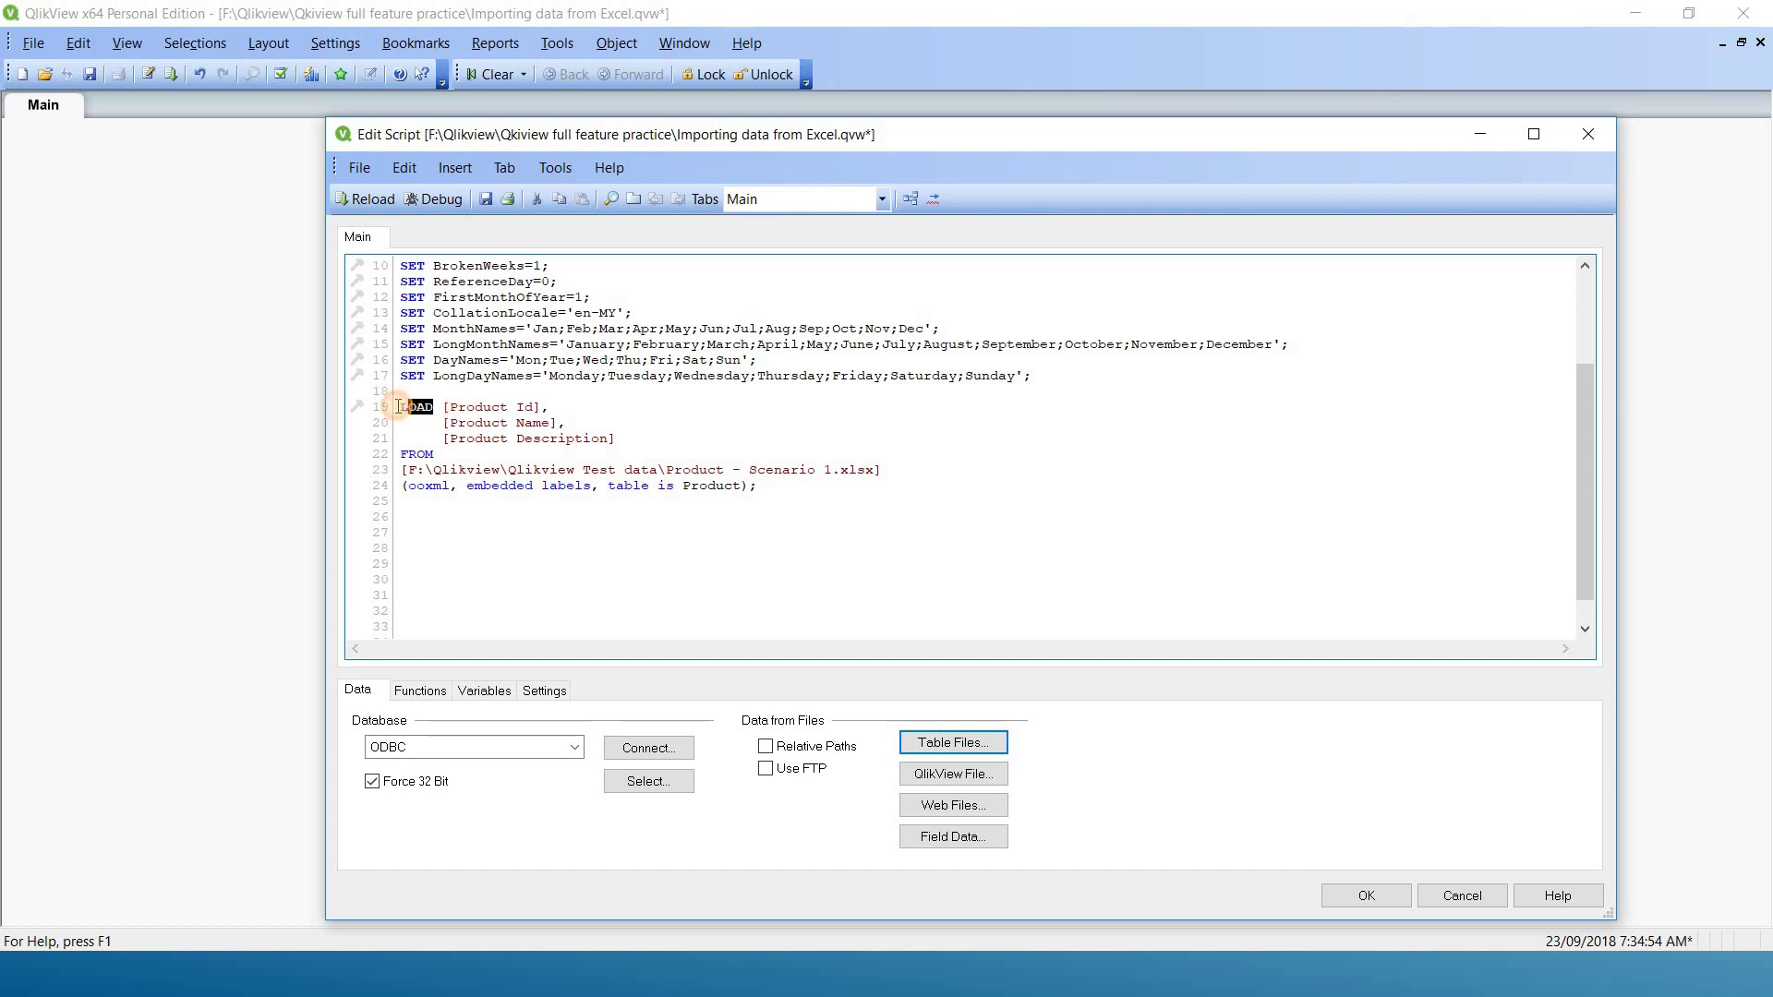
{"action": "left_click", "coordinate": [429, 422]}
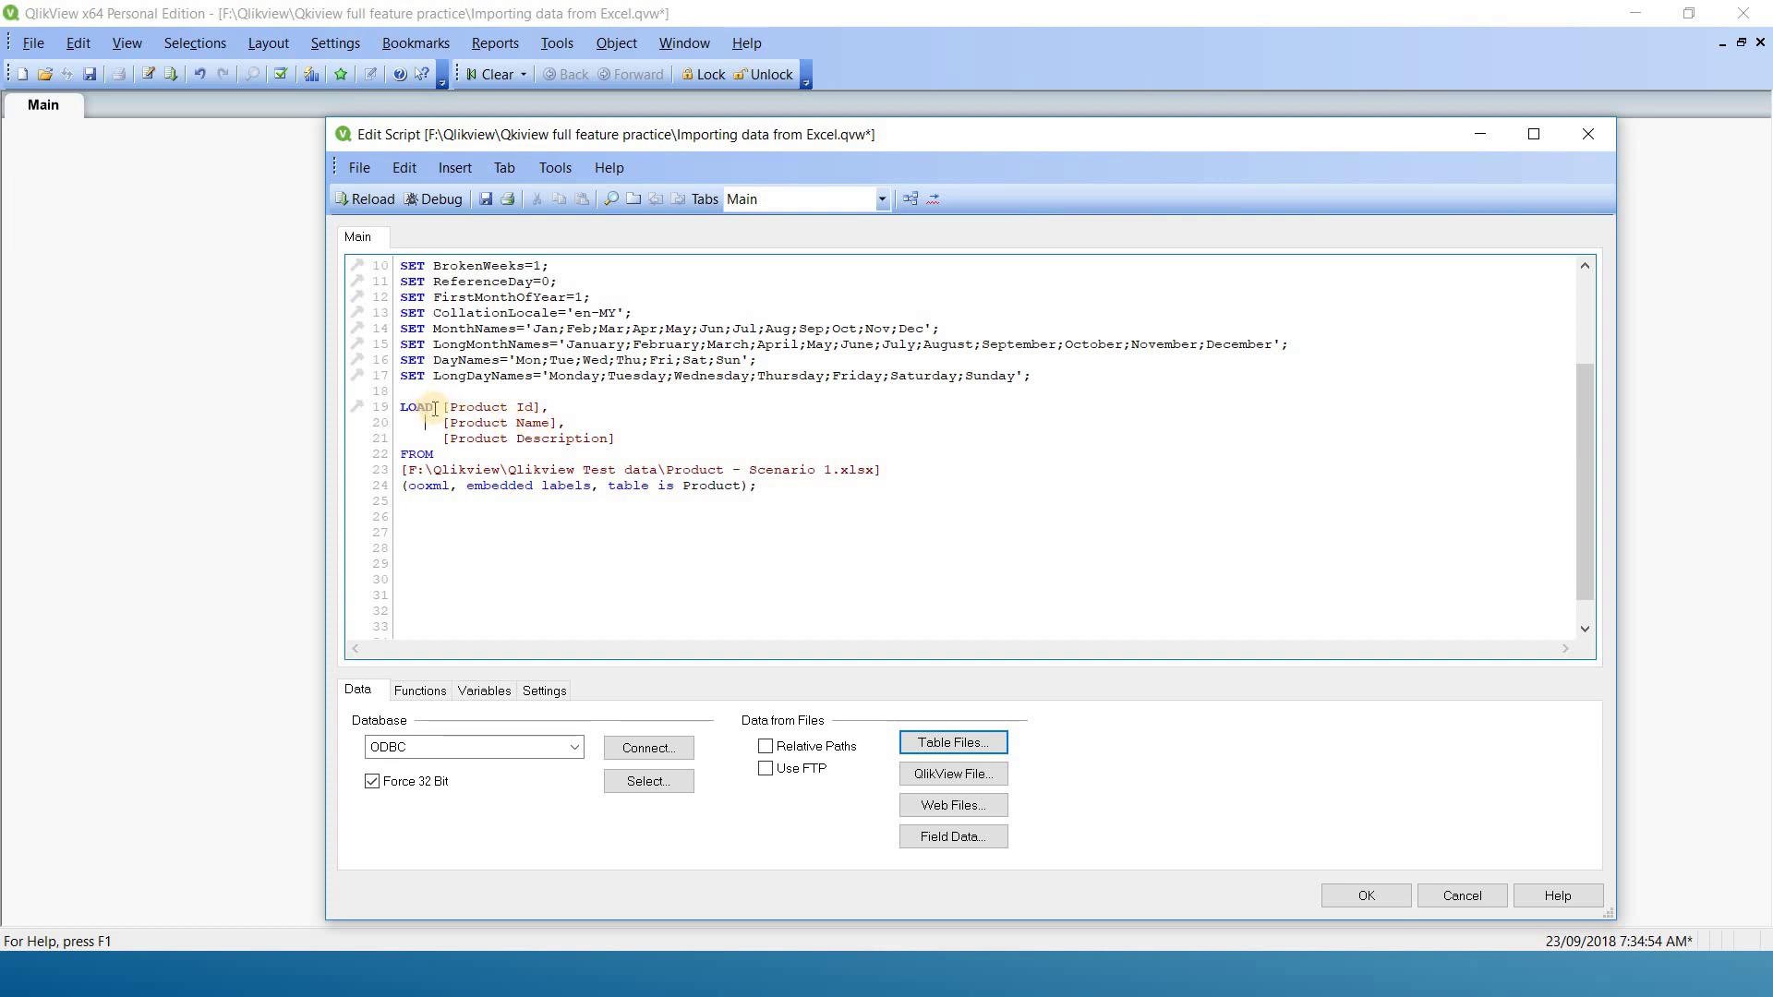
{"action": "left_click", "coordinate": [698, 441]}
Save the script and reload it to bring in the product data.
{"action": "left_click", "coordinate": [489, 198]}
{"action": "left_click", "coordinate": [368, 198]}
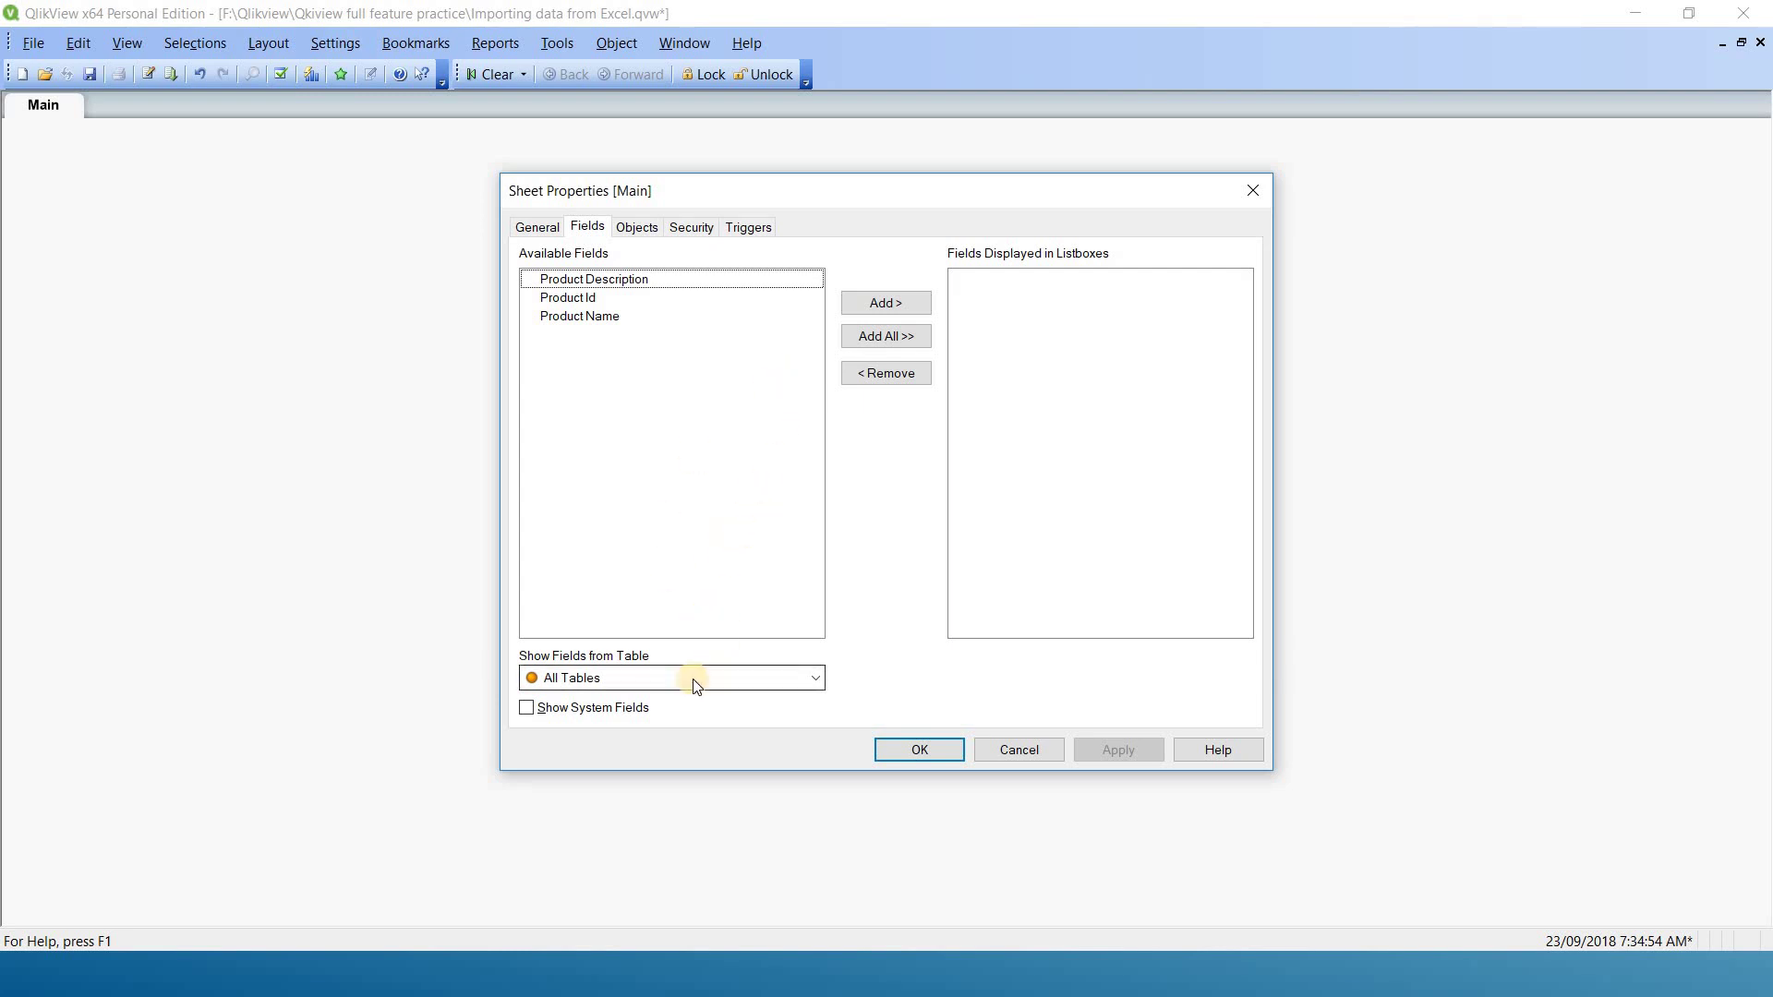
Show the fields from the Product table and add all of them to the Main sheet as list boxes.
{"action": "left_click", "coordinate": [665, 678]}
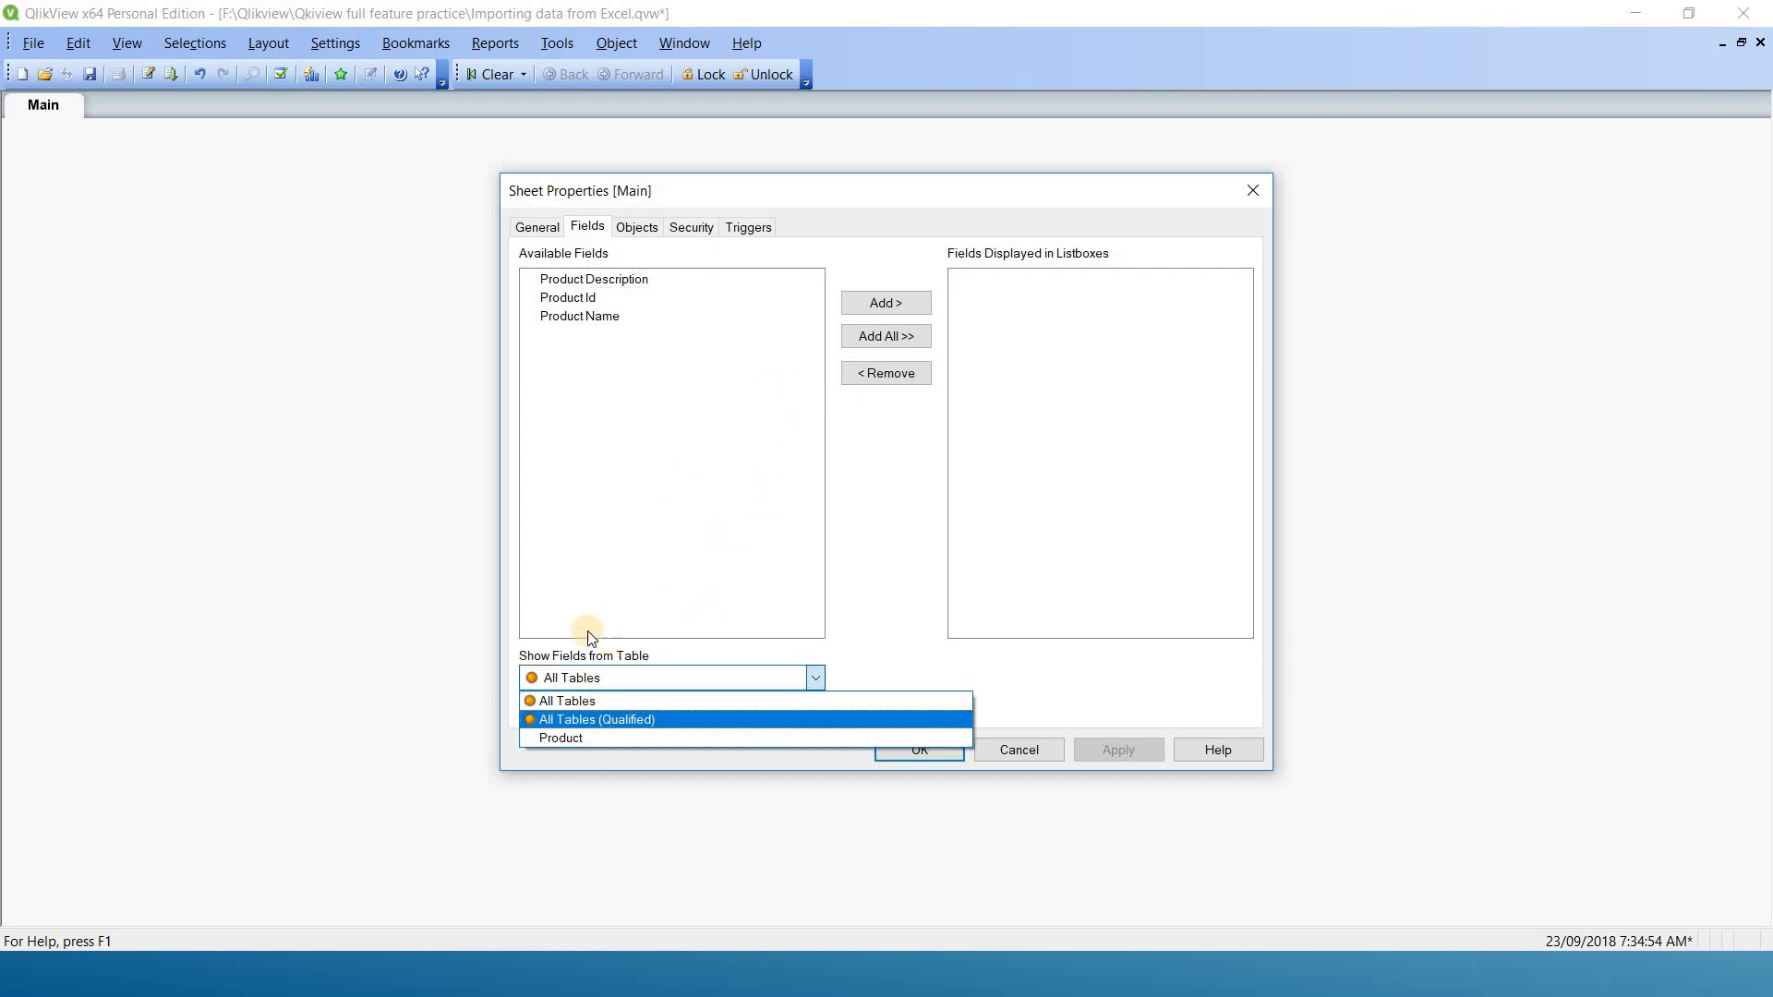
{"action": "left_click", "coordinate": [580, 739]}
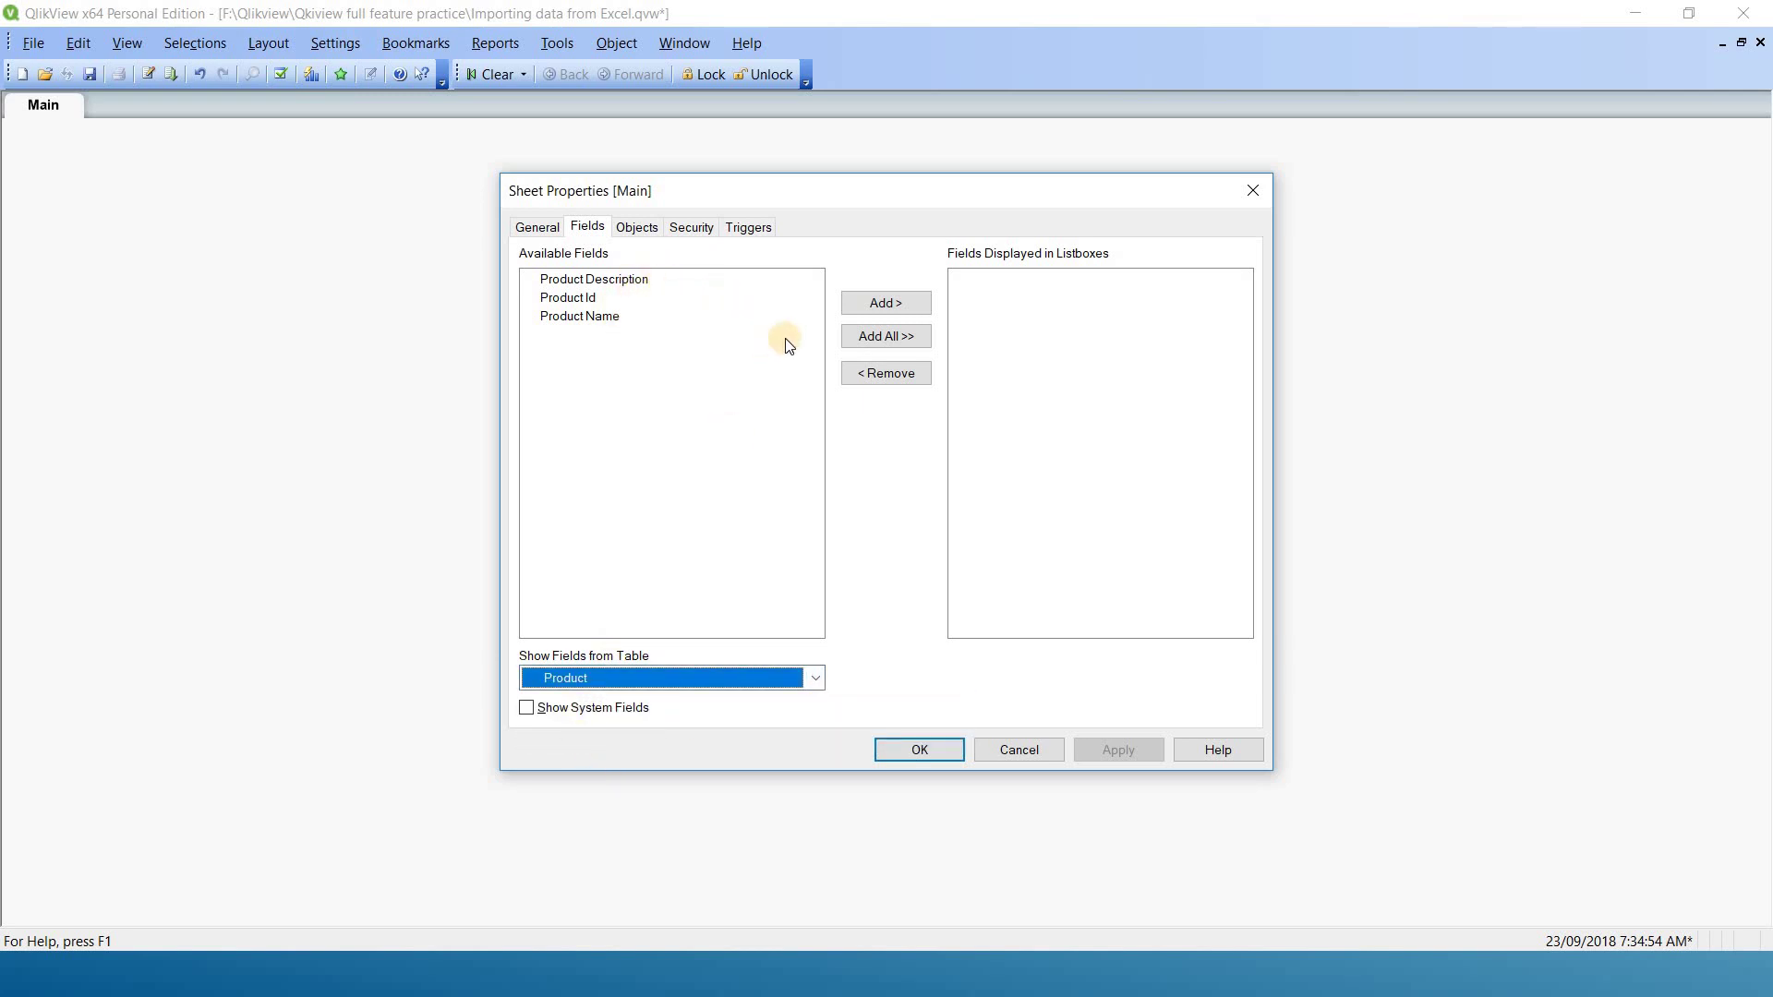
{"action": "left_click", "coordinate": [909, 338]}
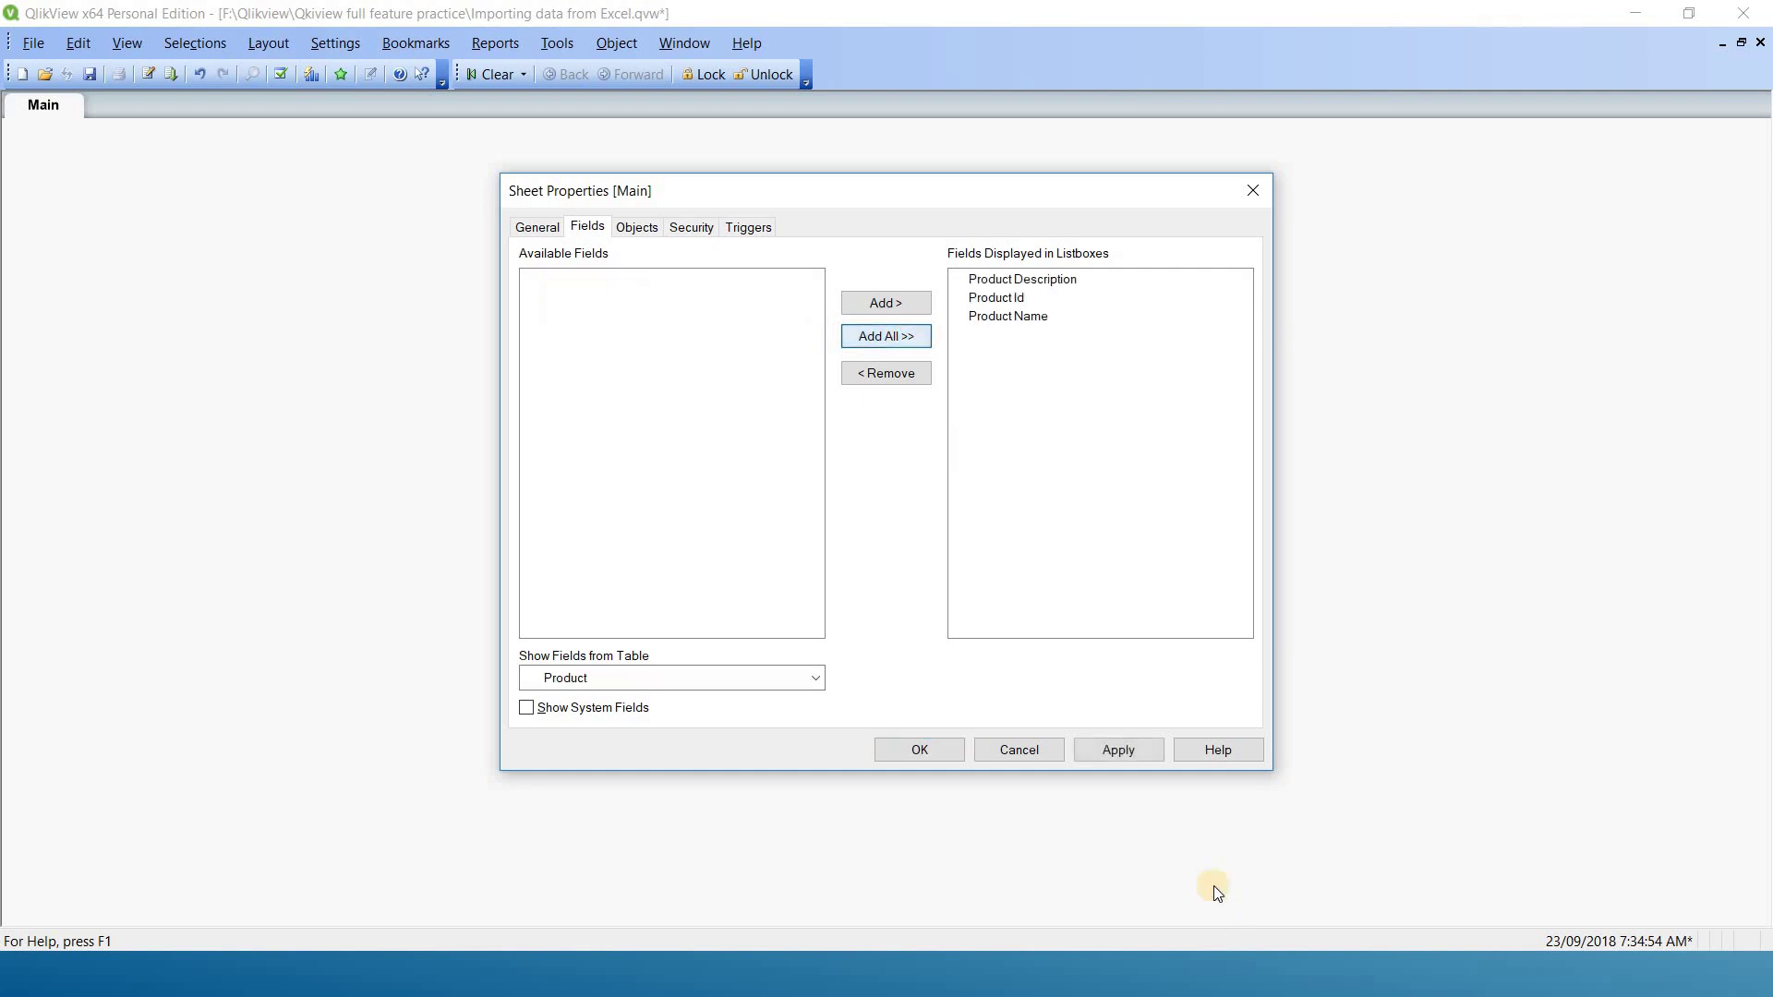
{"action": "left_click", "coordinate": [1139, 751]}
{"action": "left_click", "coordinate": [934, 756]}
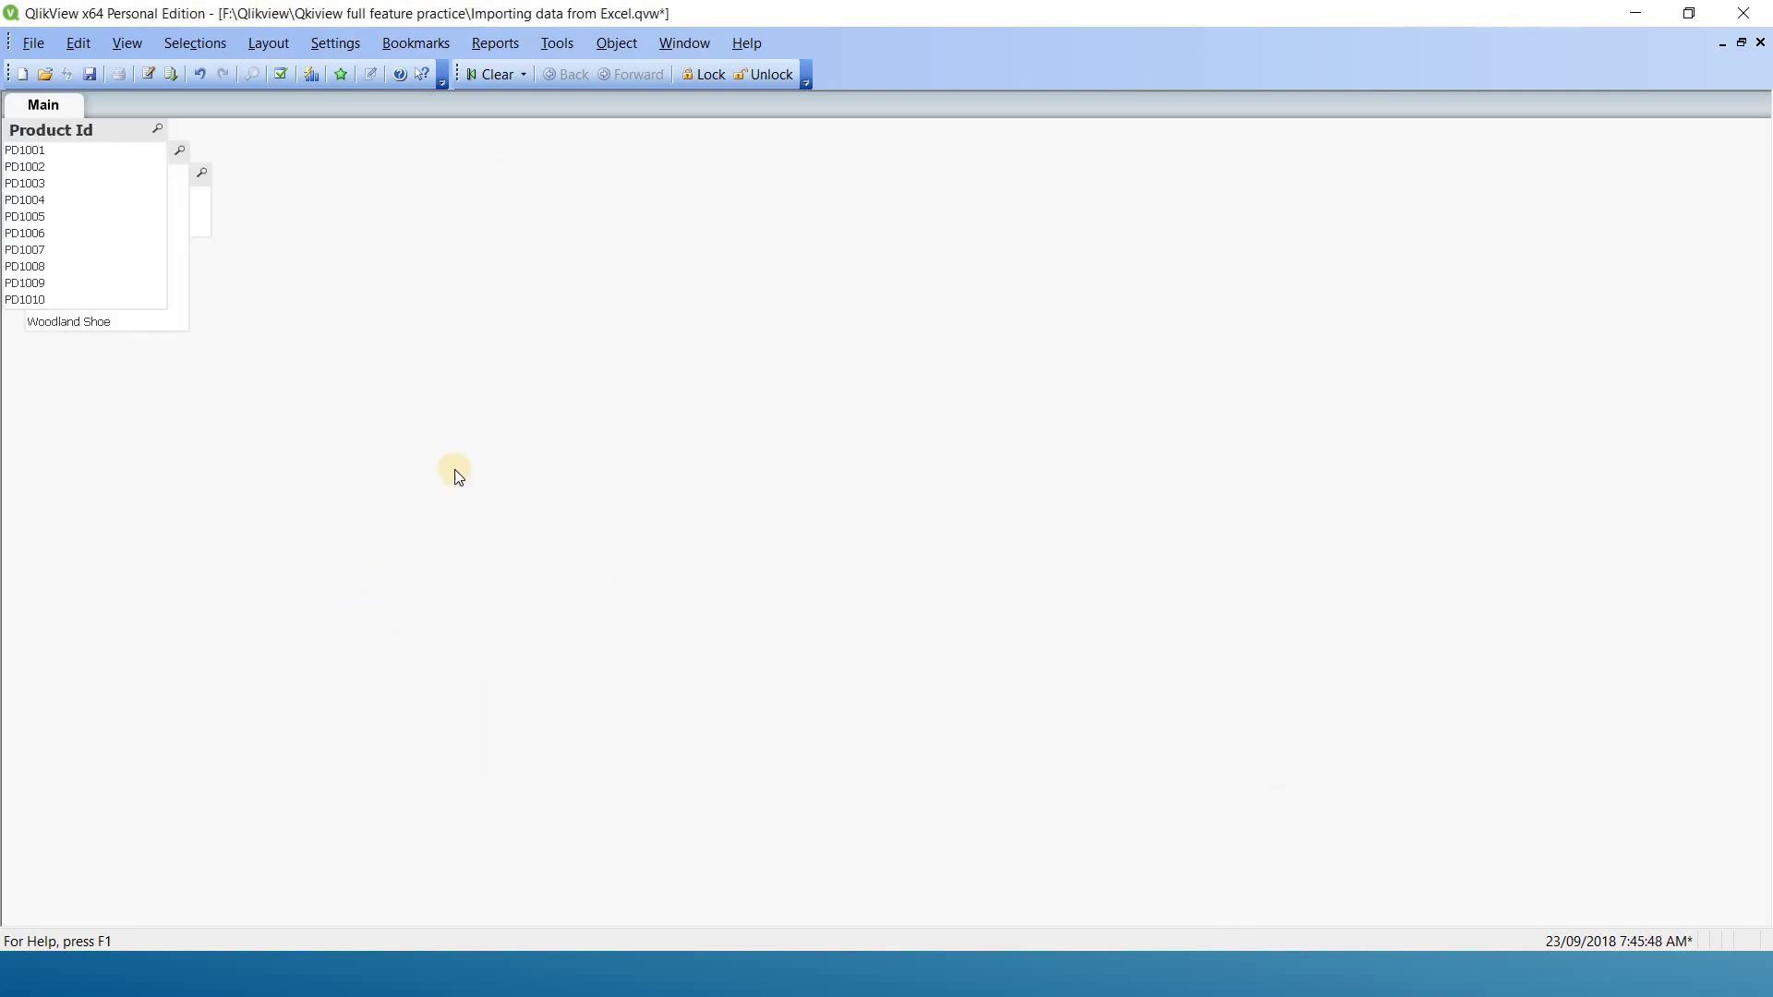
Arrange the list boxes side by side on the sheet in the order Product Name, Product Id, Product Description.
{"action": "left_click_drag", "start_coordinate": [166, 143], "coordinate": [951, 209]}
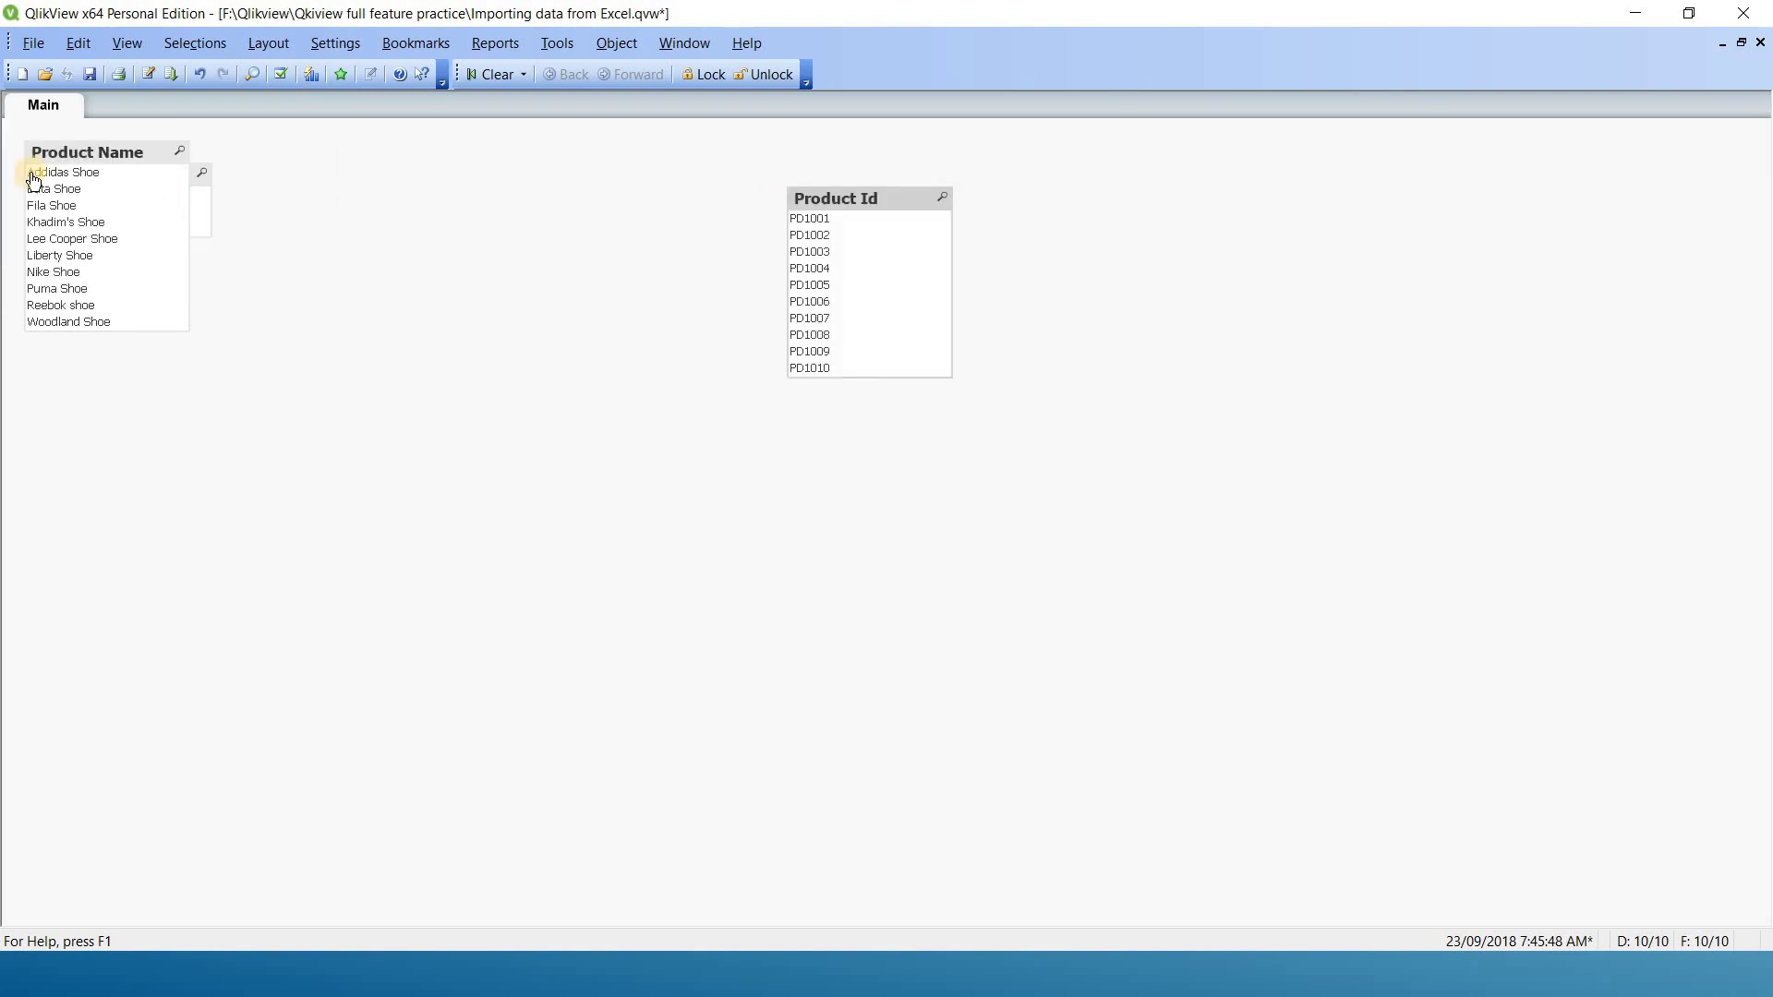
{"action": "left_click_drag", "start_coordinate": [102, 154], "coordinate": [613, 216]}
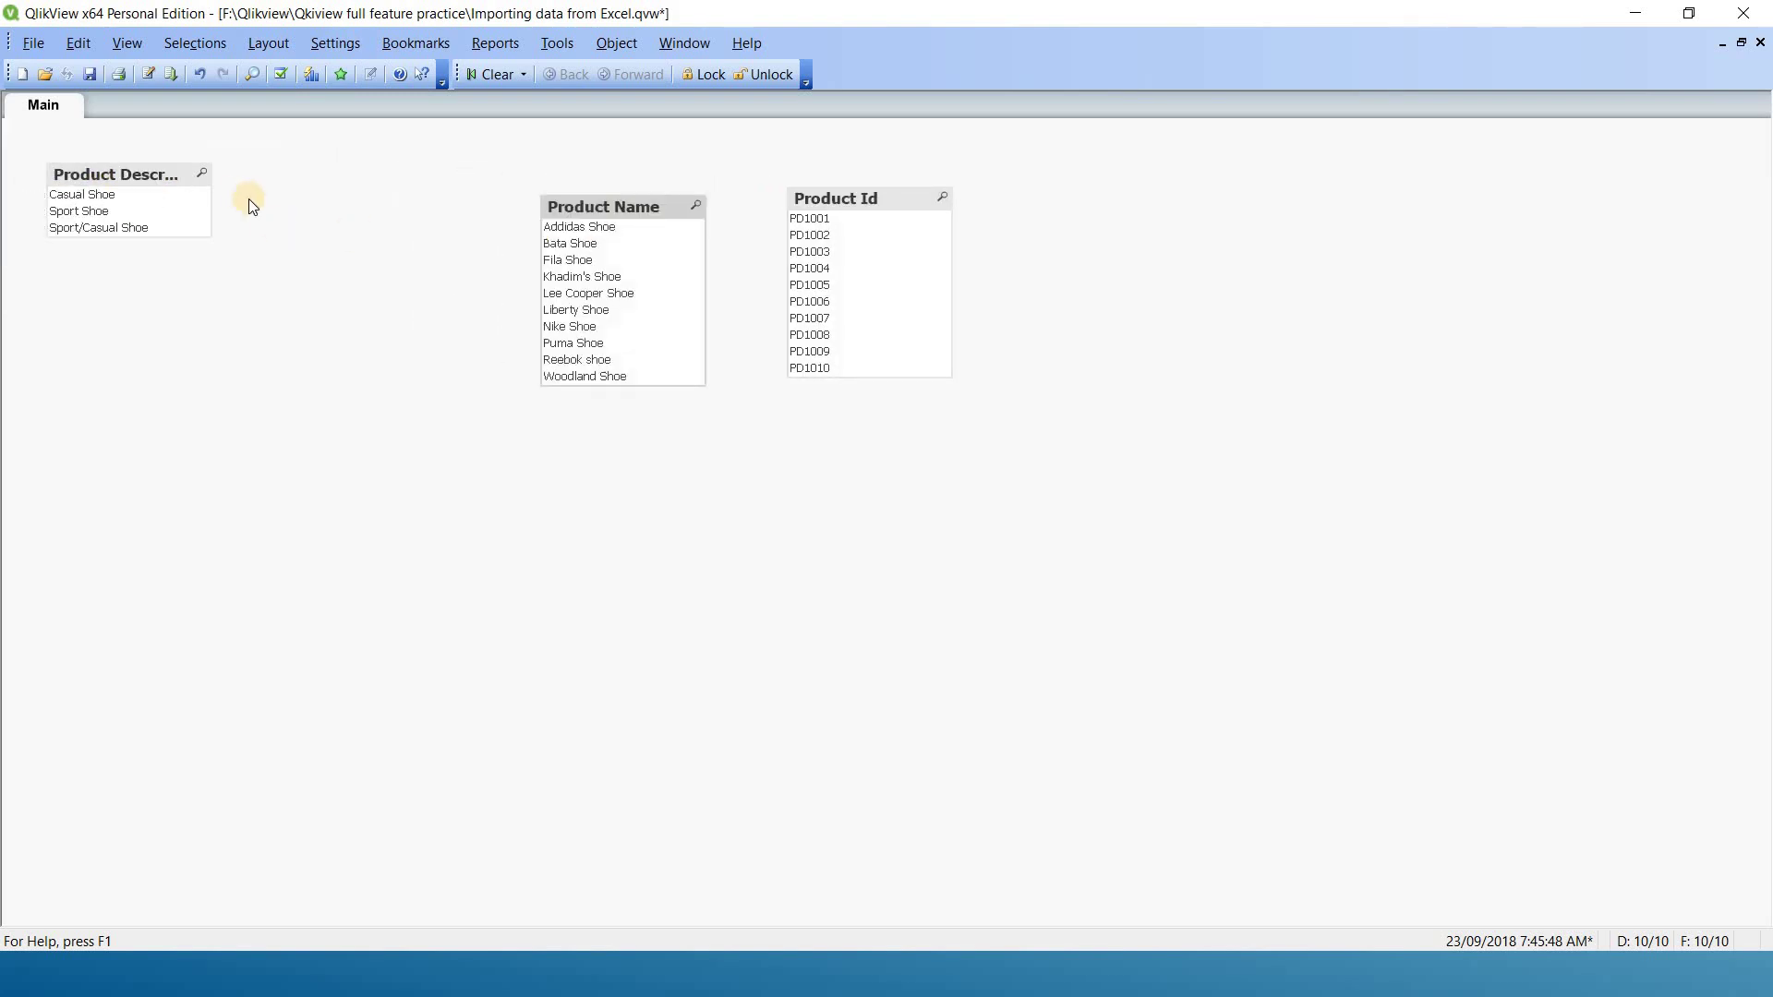
{"action": "left_click_drag", "start_coordinate": [178, 187], "coordinate": [1129, 219]}
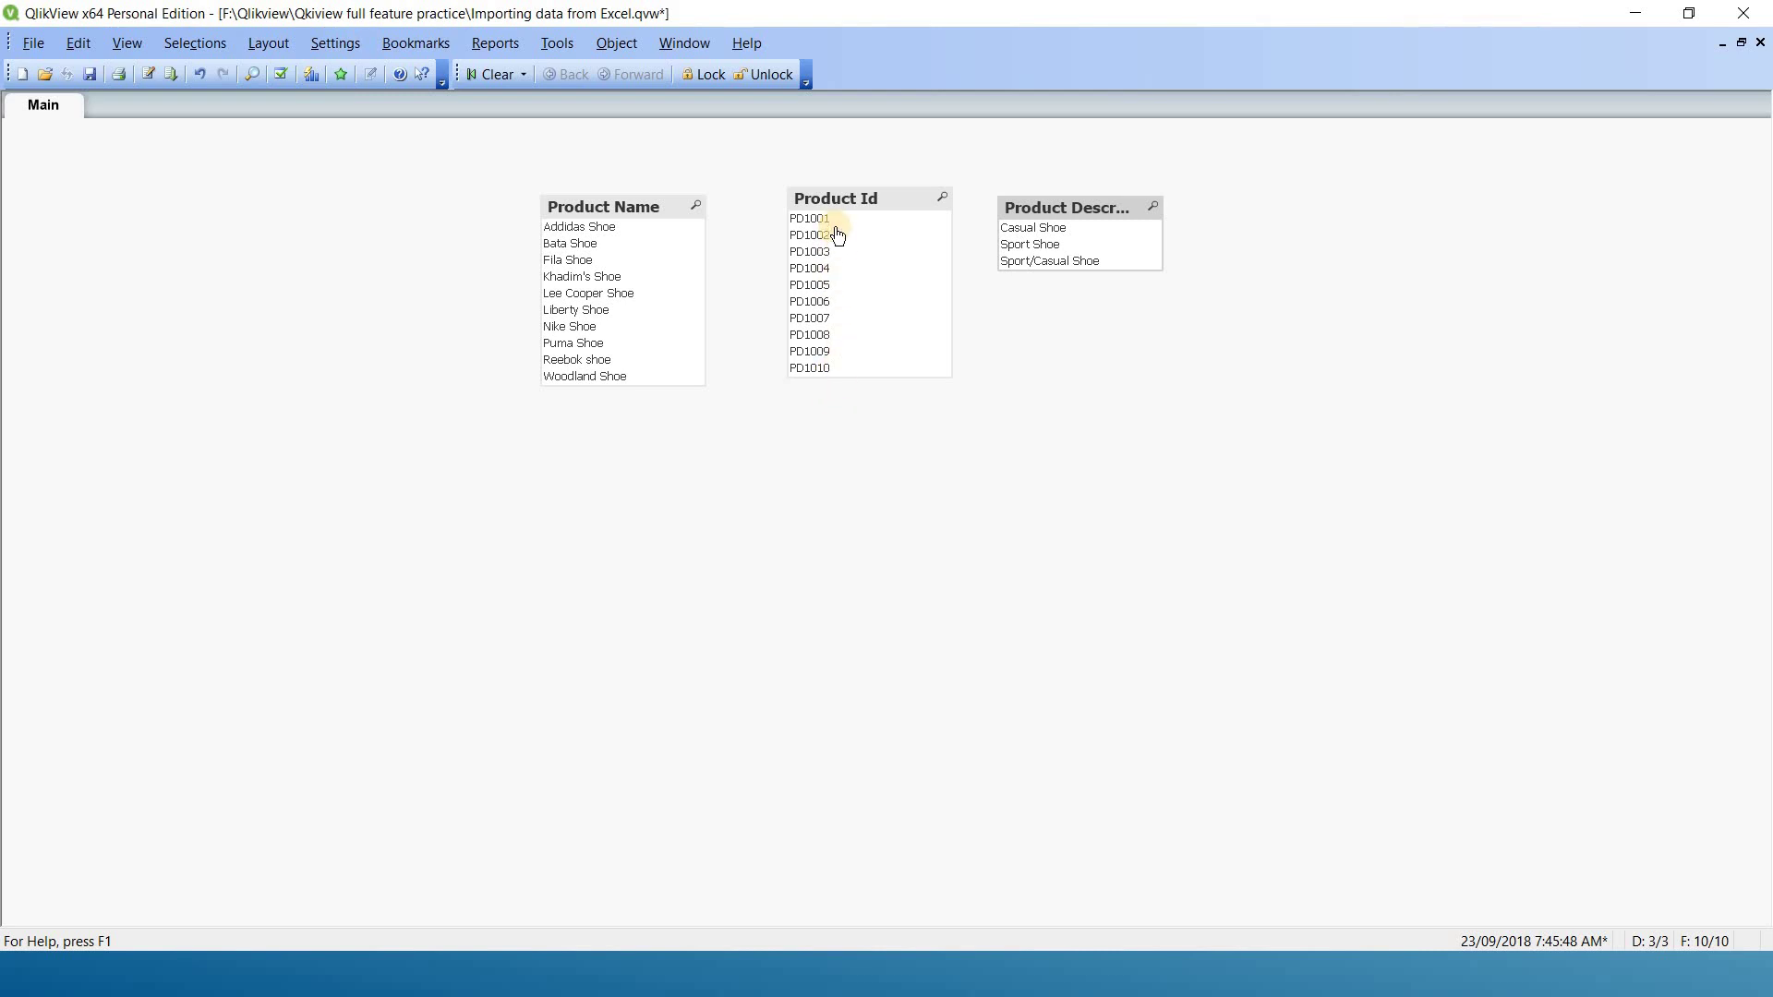
Delete the Product Id, Product Description and Product Name list boxes from the Main sheet.
{"action": "left_click_drag", "start_coordinate": [1335, 385], "coordinate": [419, 153]}
{"action": "key", "text": "Delete"}
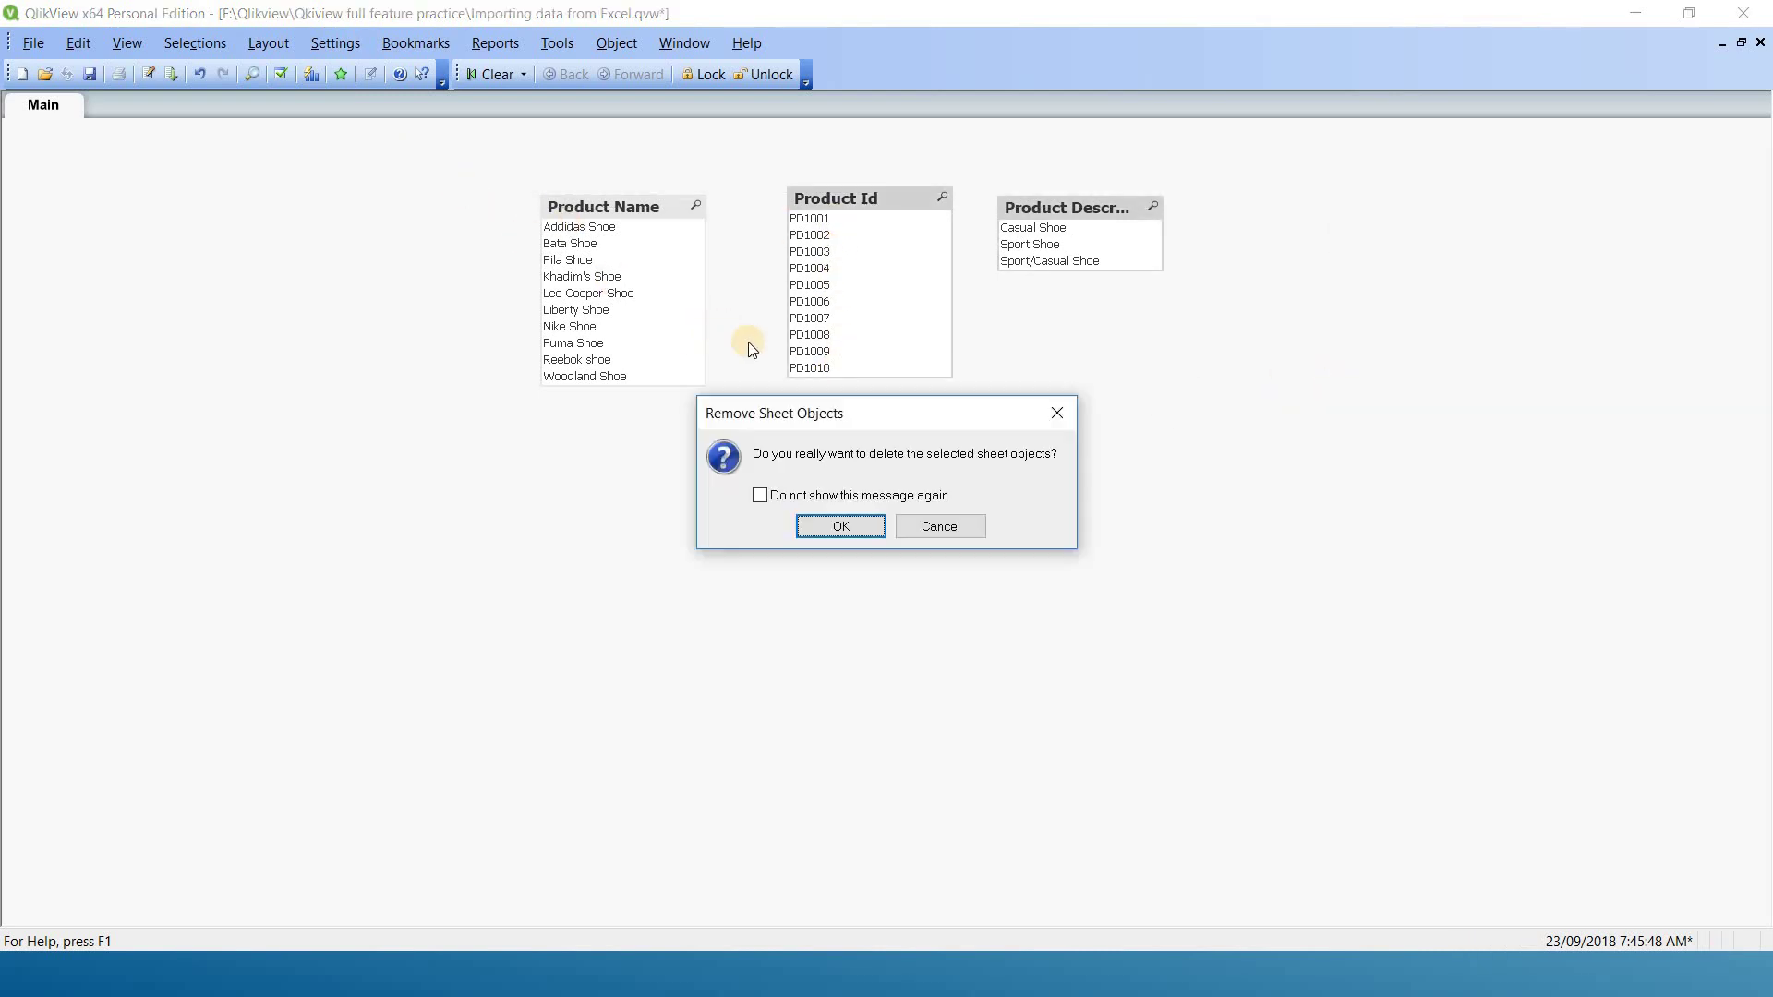
{"action": "left_click", "coordinate": [842, 525]}
{"action": "left_click", "coordinate": [648, 205]}
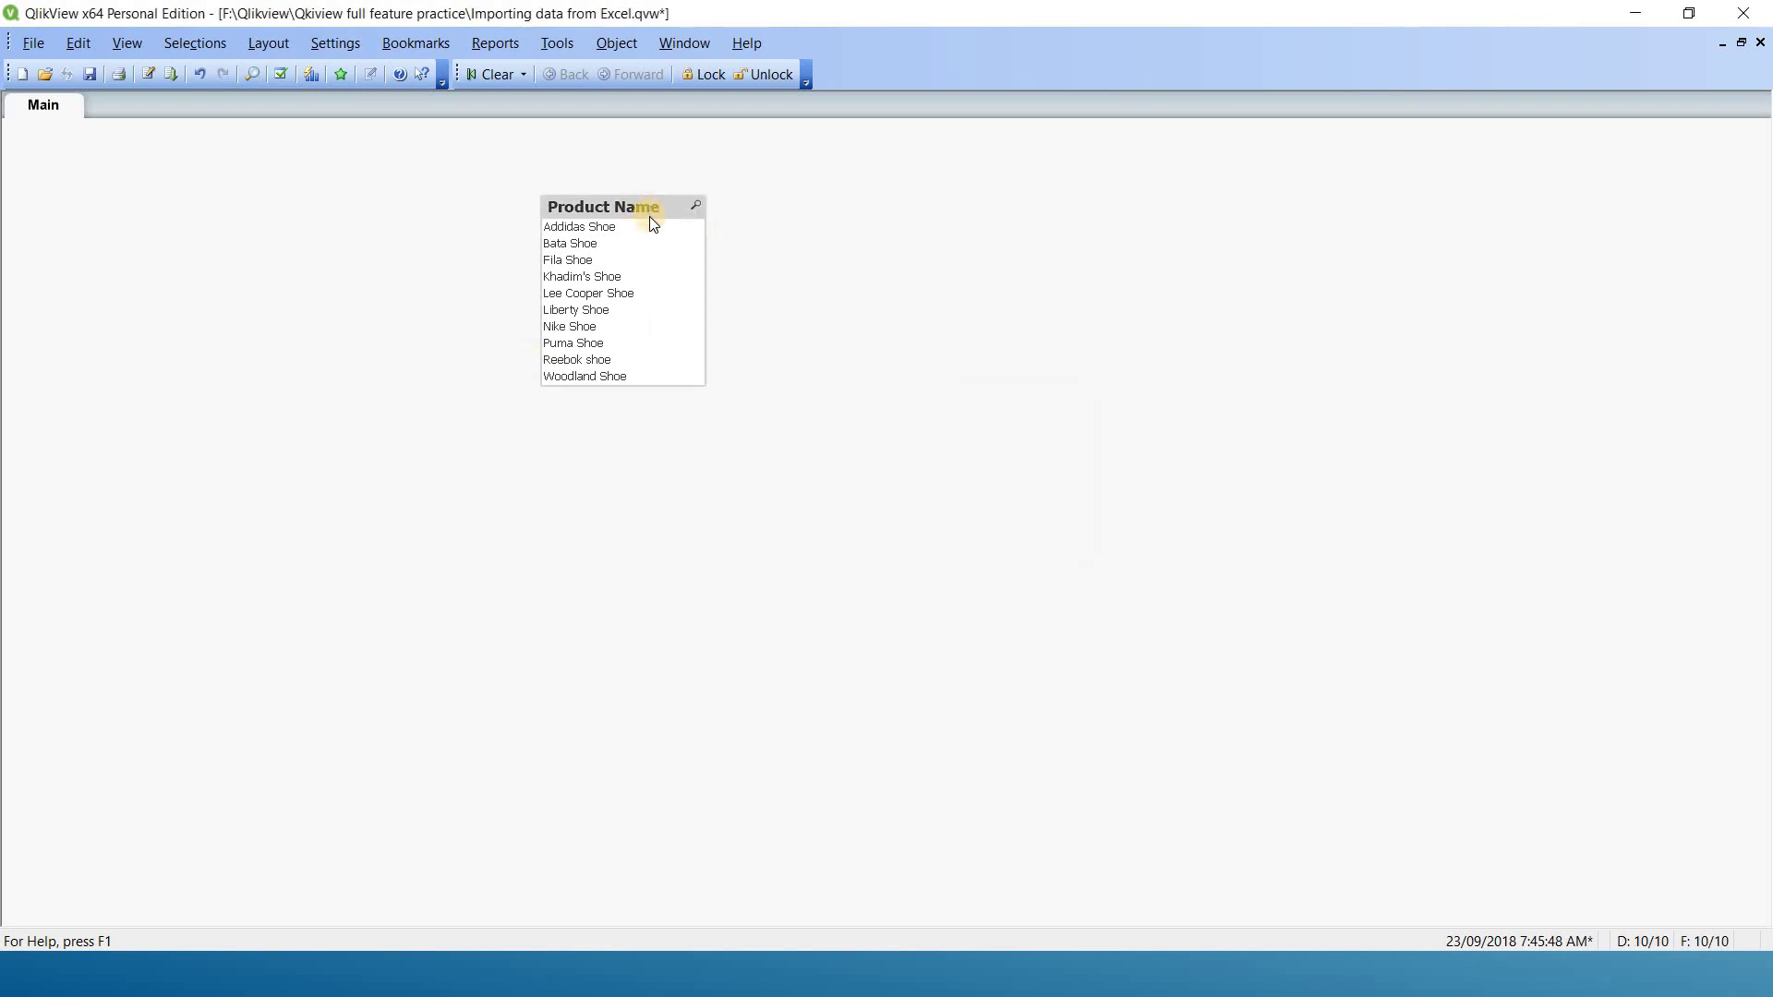
{"action": "key", "text": "Delete"}
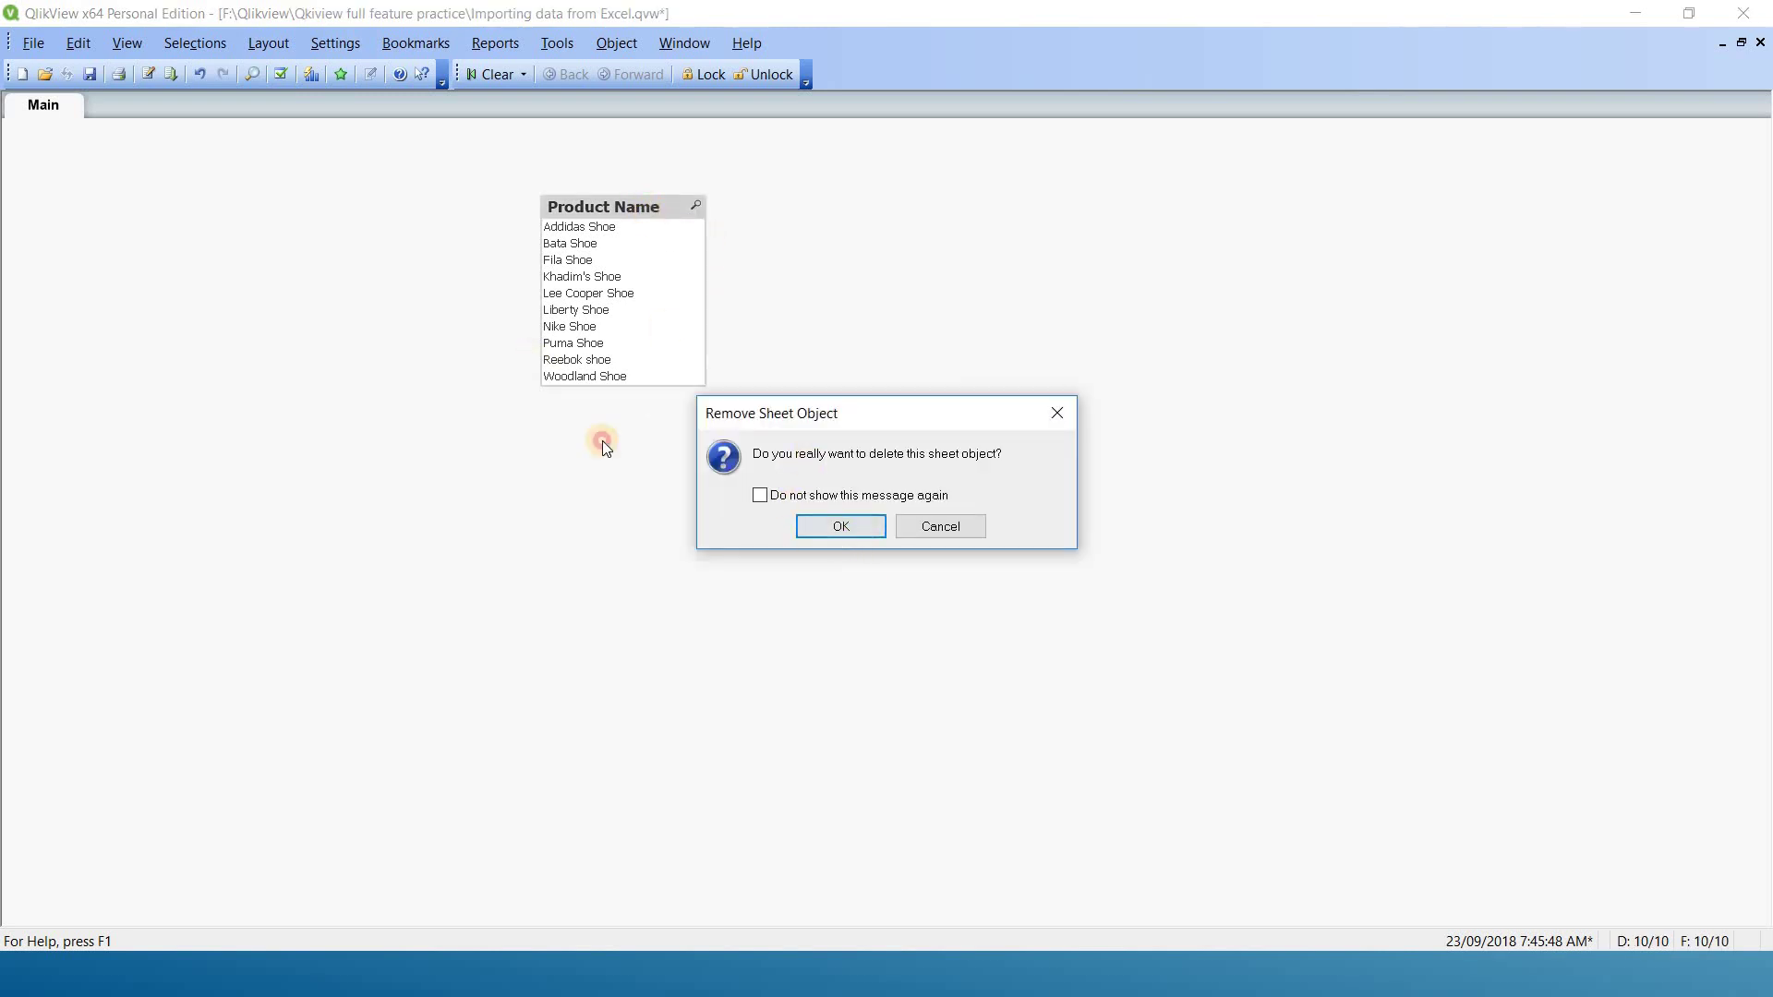
{"action": "key", "text": "Return"}
Start a new table box on the Main sheet and include all available product fields in it.
{"action": "right_click", "coordinate": [392, 245]}
{"action": "mouse_move", "coordinate": [565, 313]}
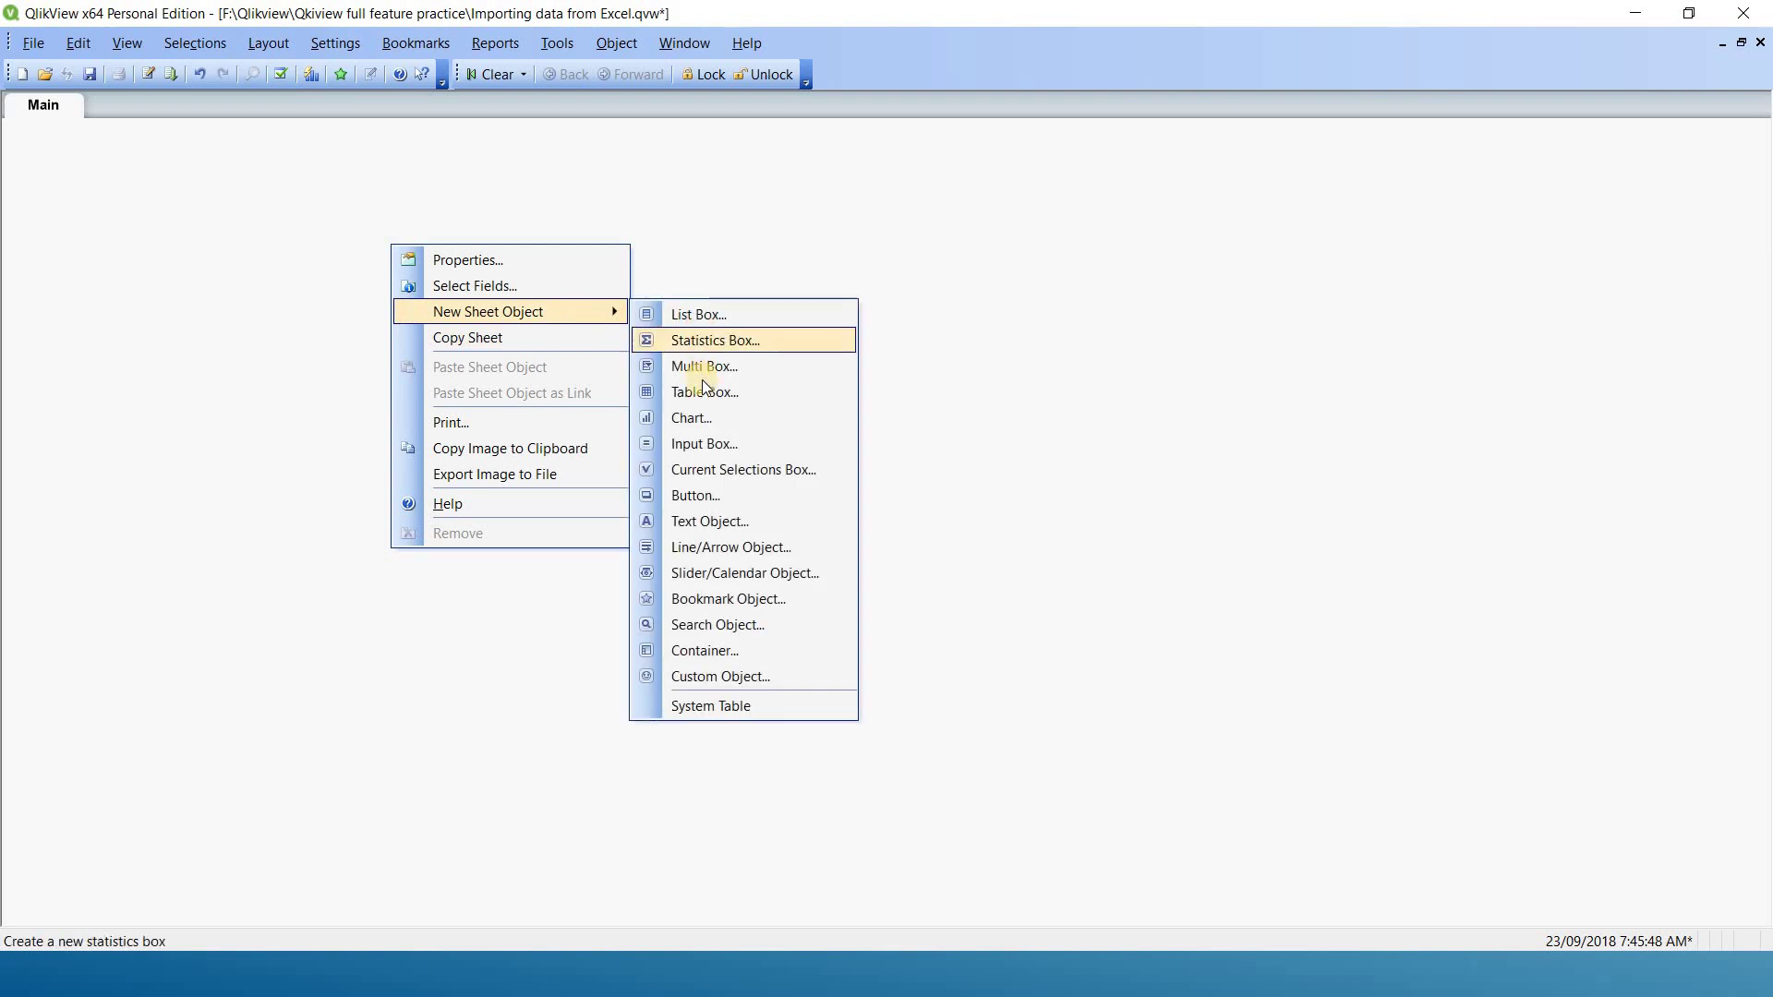
{"action": "left_click", "coordinate": [678, 388]}
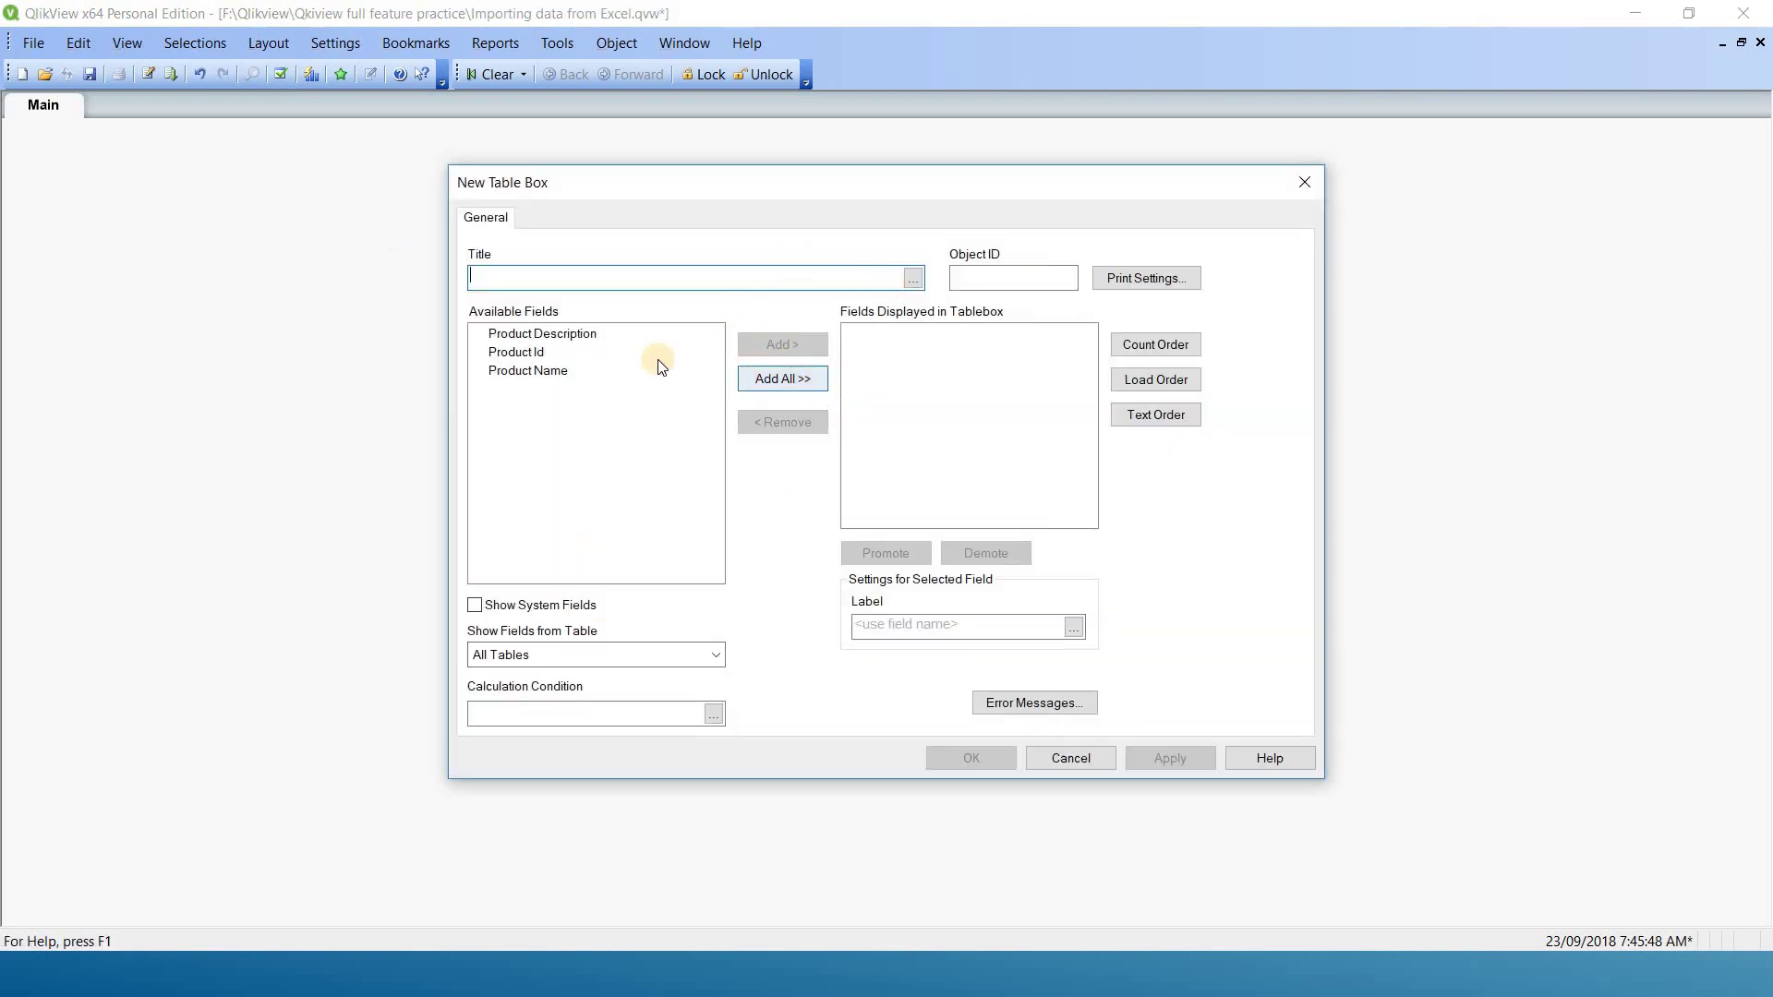
{"action": "left_click", "coordinate": [782, 379]}
Order the table box fields as Product Id, Product Name, Product Description and create the table box.
{"action": "left_click", "coordinate": [917, 353]}
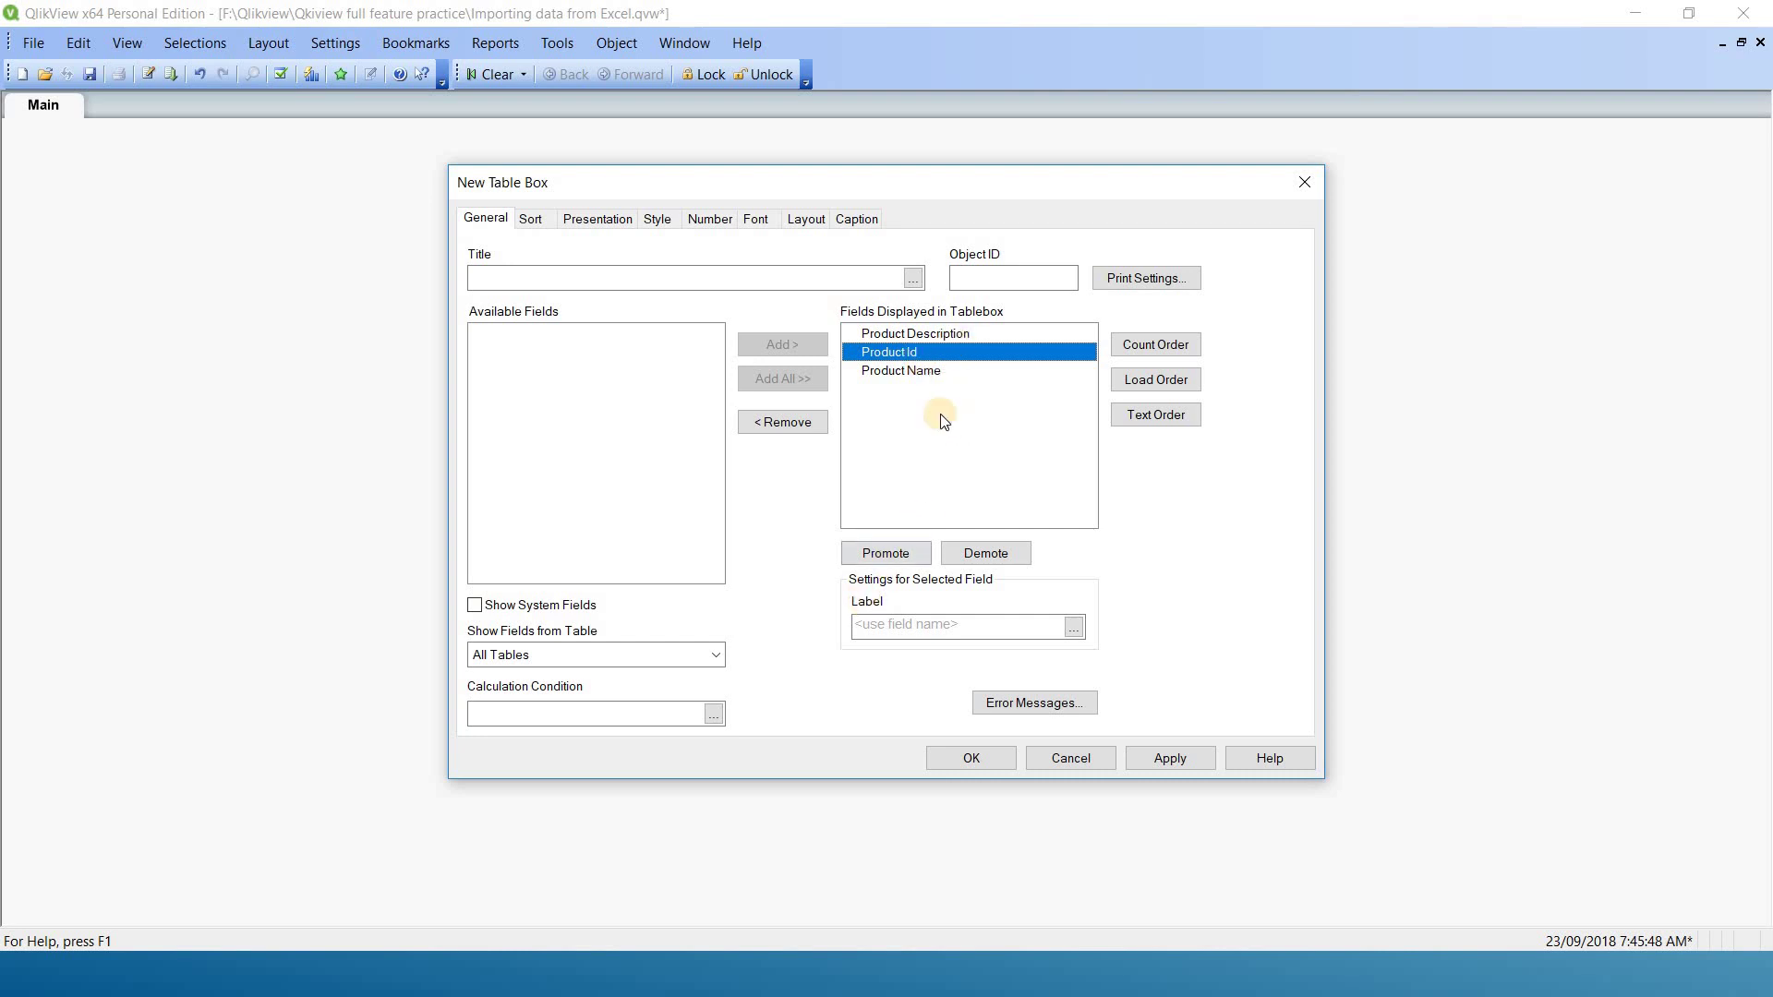
{"action": "left_click", "coordinate": [902, 551]}
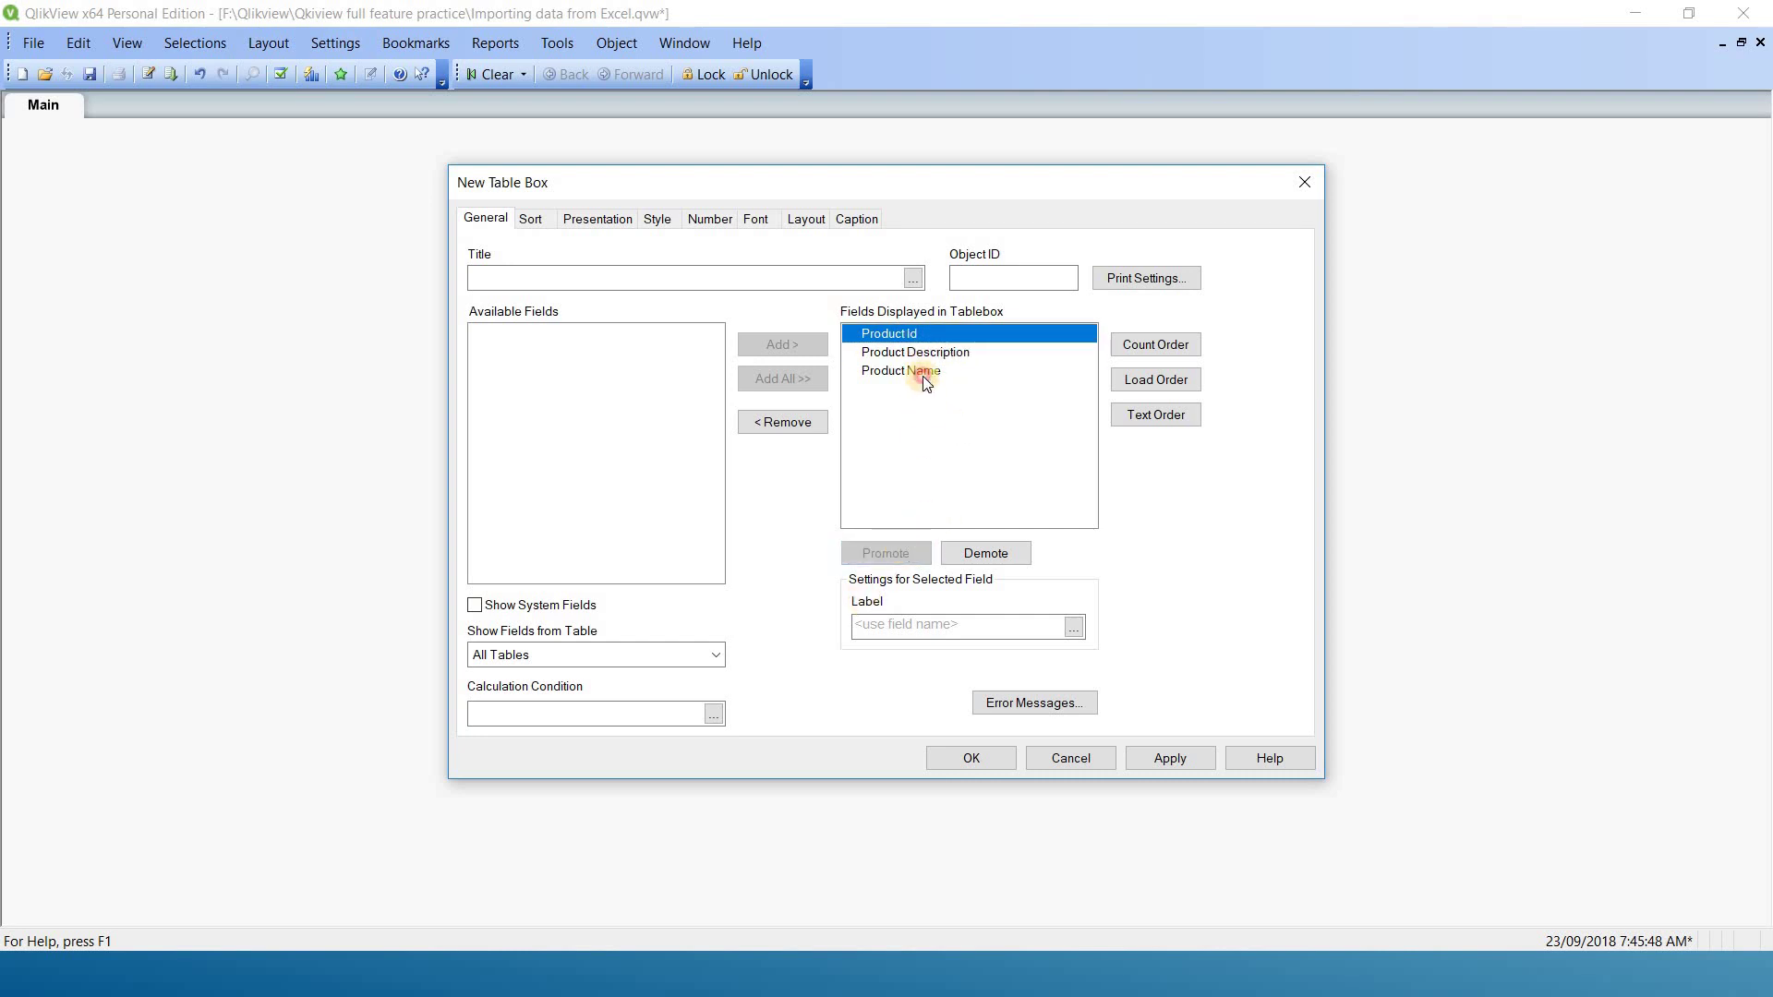
{"action": "left_click", "coordinate": [920, 371]}
{"action": "left_click", "coordinate": [908, 557]}
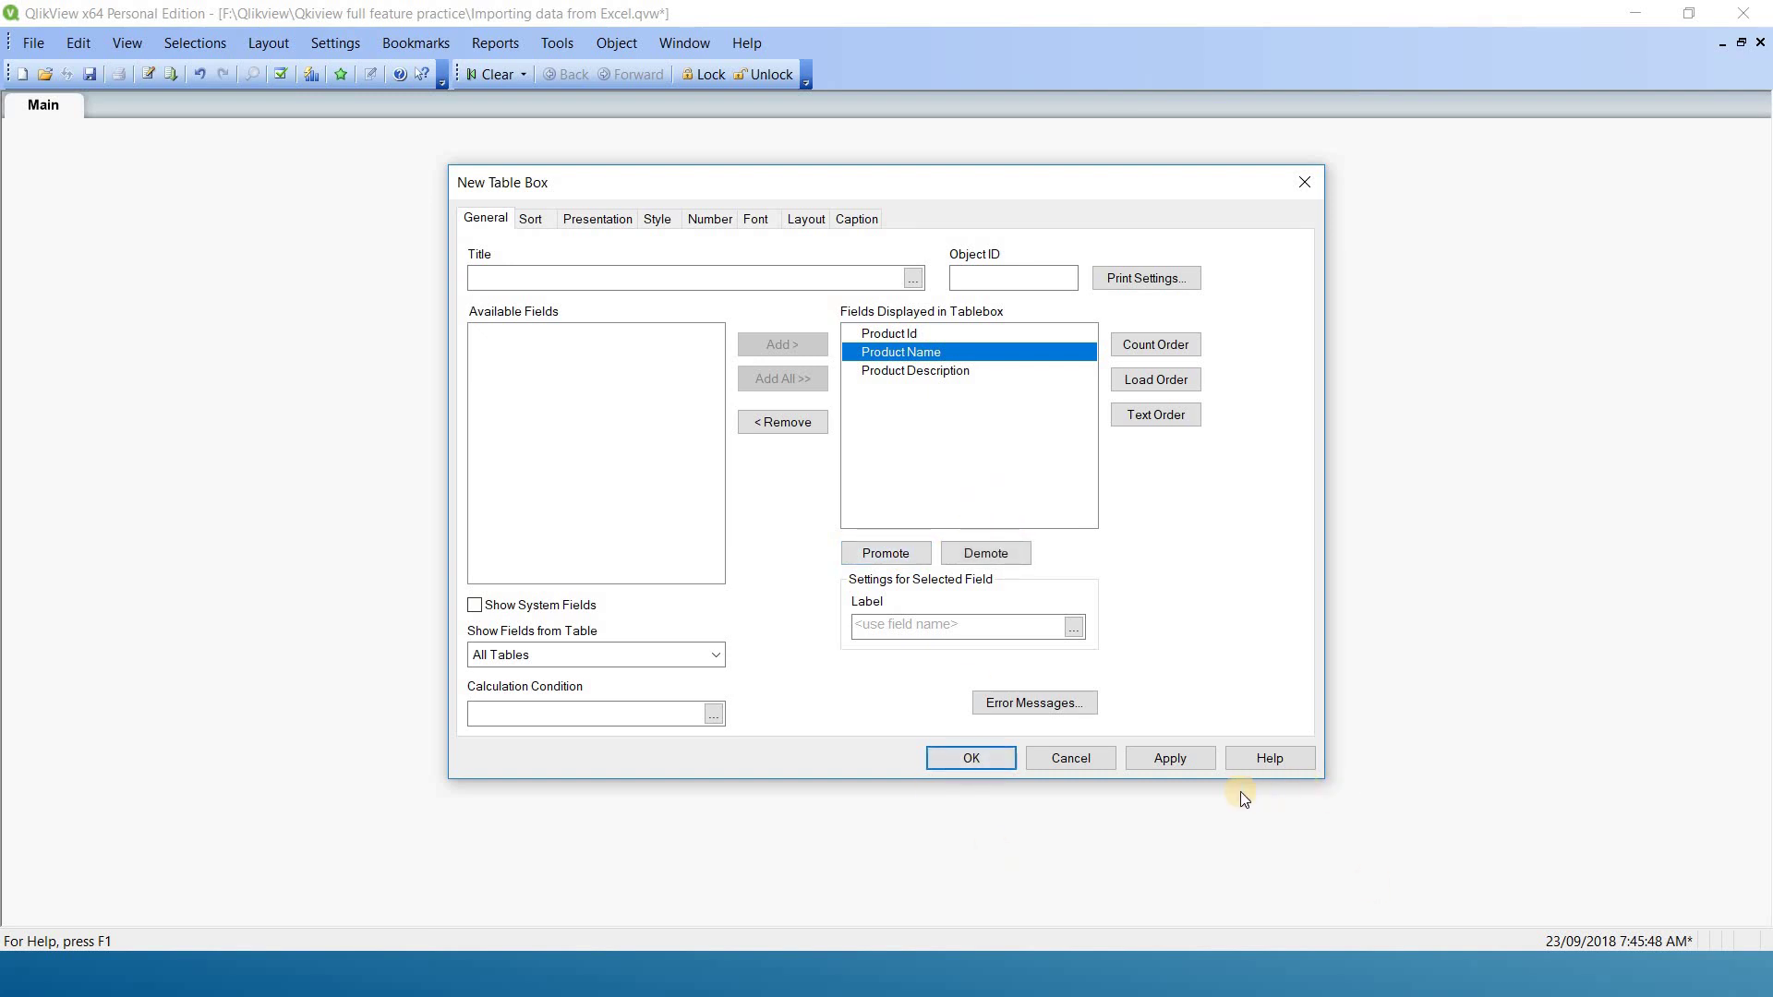
{"action": "left_click", "coordinate": [1193, 757]}
{"action": "left_click", "coordinate": [988, 763]}
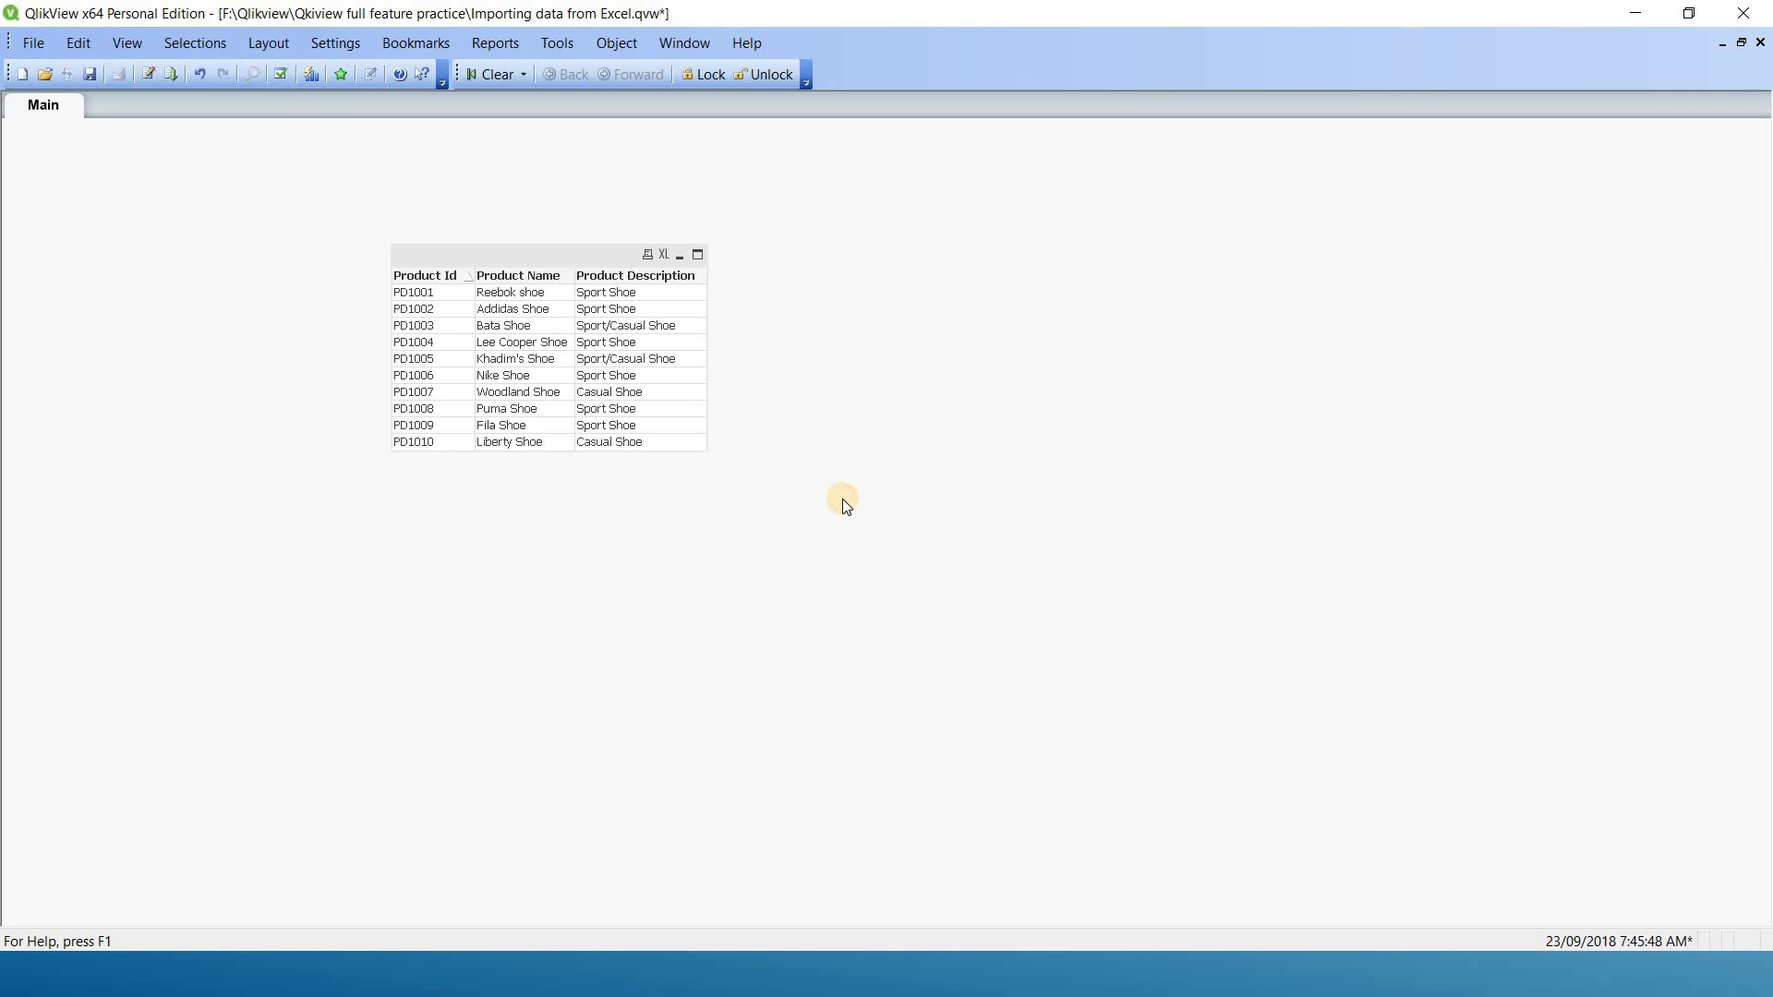
Switch to the Qlikview Test data folder and open Product - Scenario 1.xlsx in Excel.
{"action": "key", "text": "alt+Tab"}
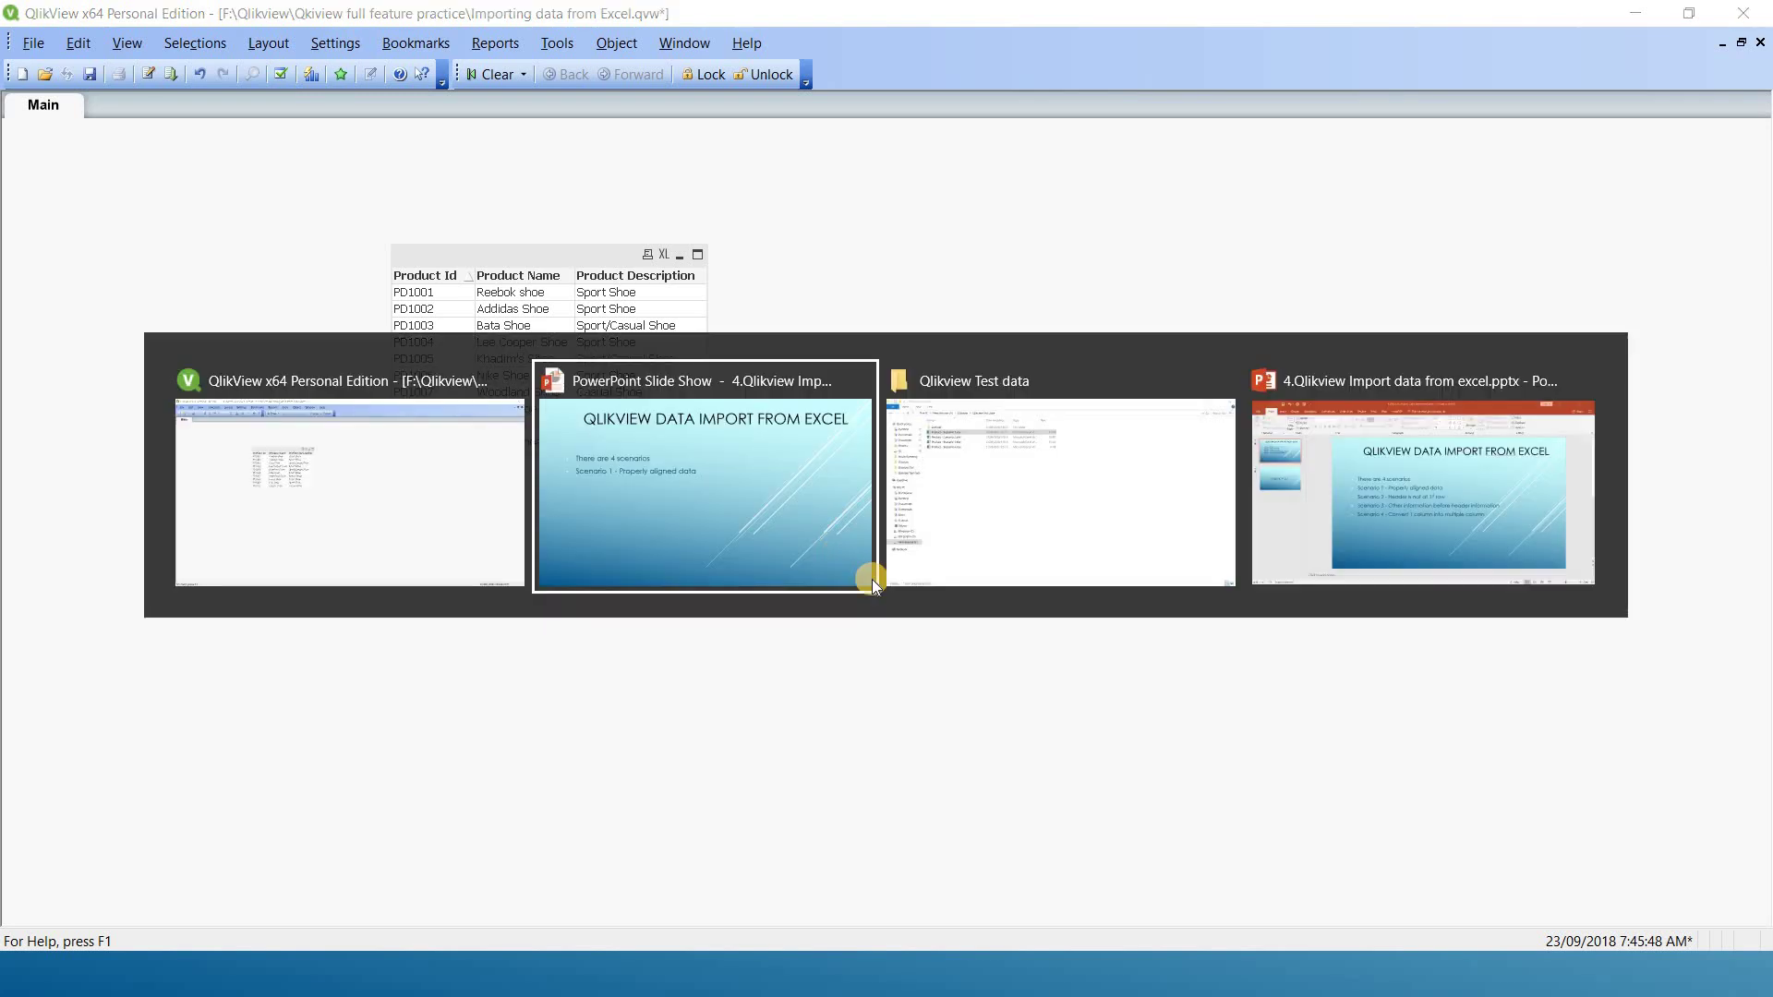
{"action": "left_click", "coordinate": [1107, 526]}
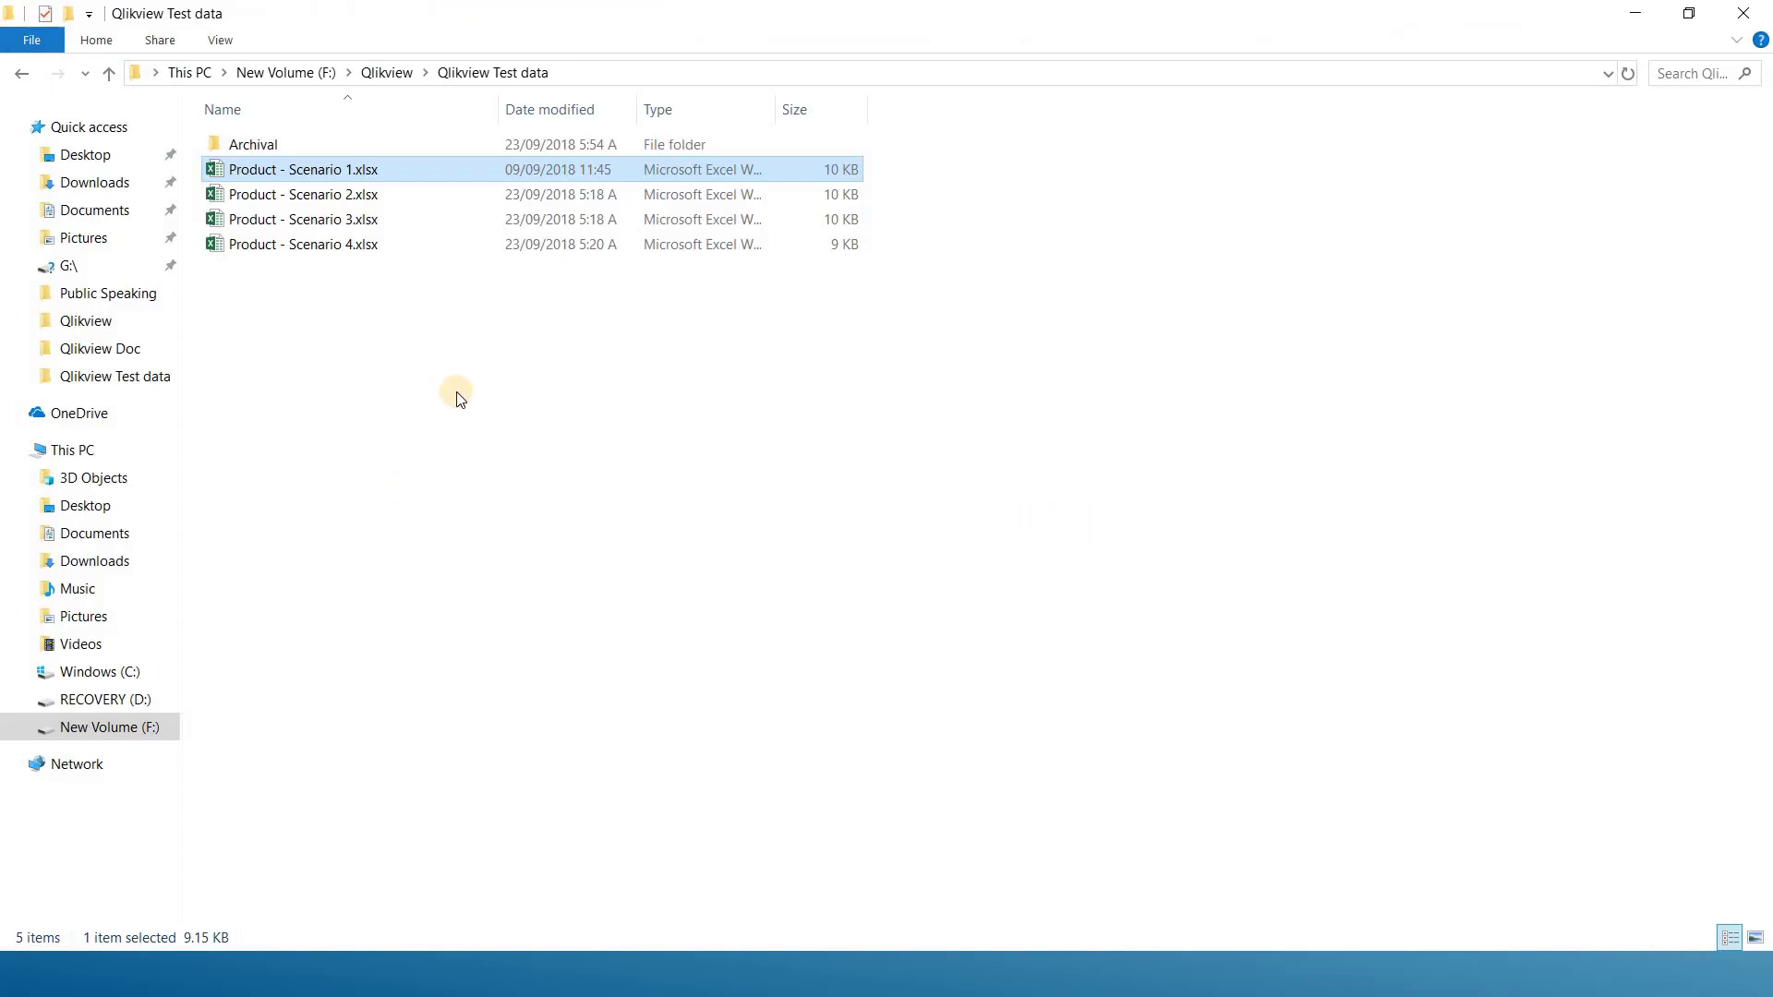
{"action": "double_click", "coordinate": [373, 172]}
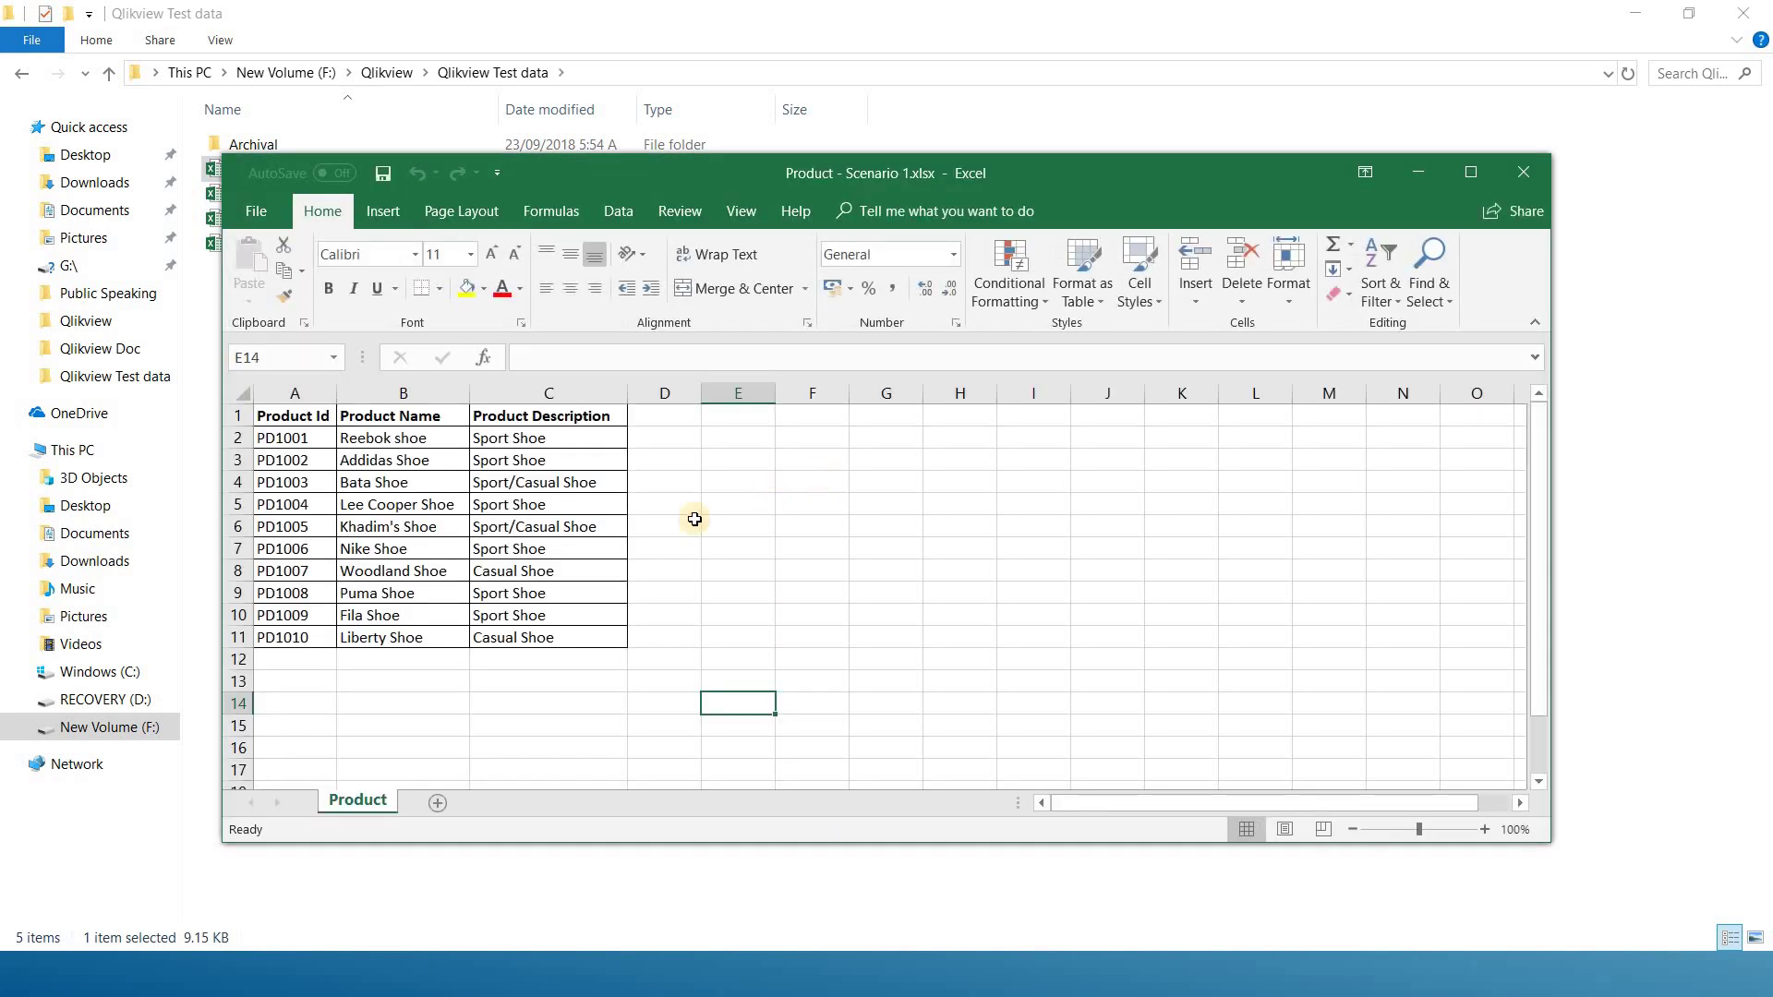
Examine the data range and the header row position on the Product worksheet, and close the workbook.
{"action": "left_click", "coordinate": [694, 432]}
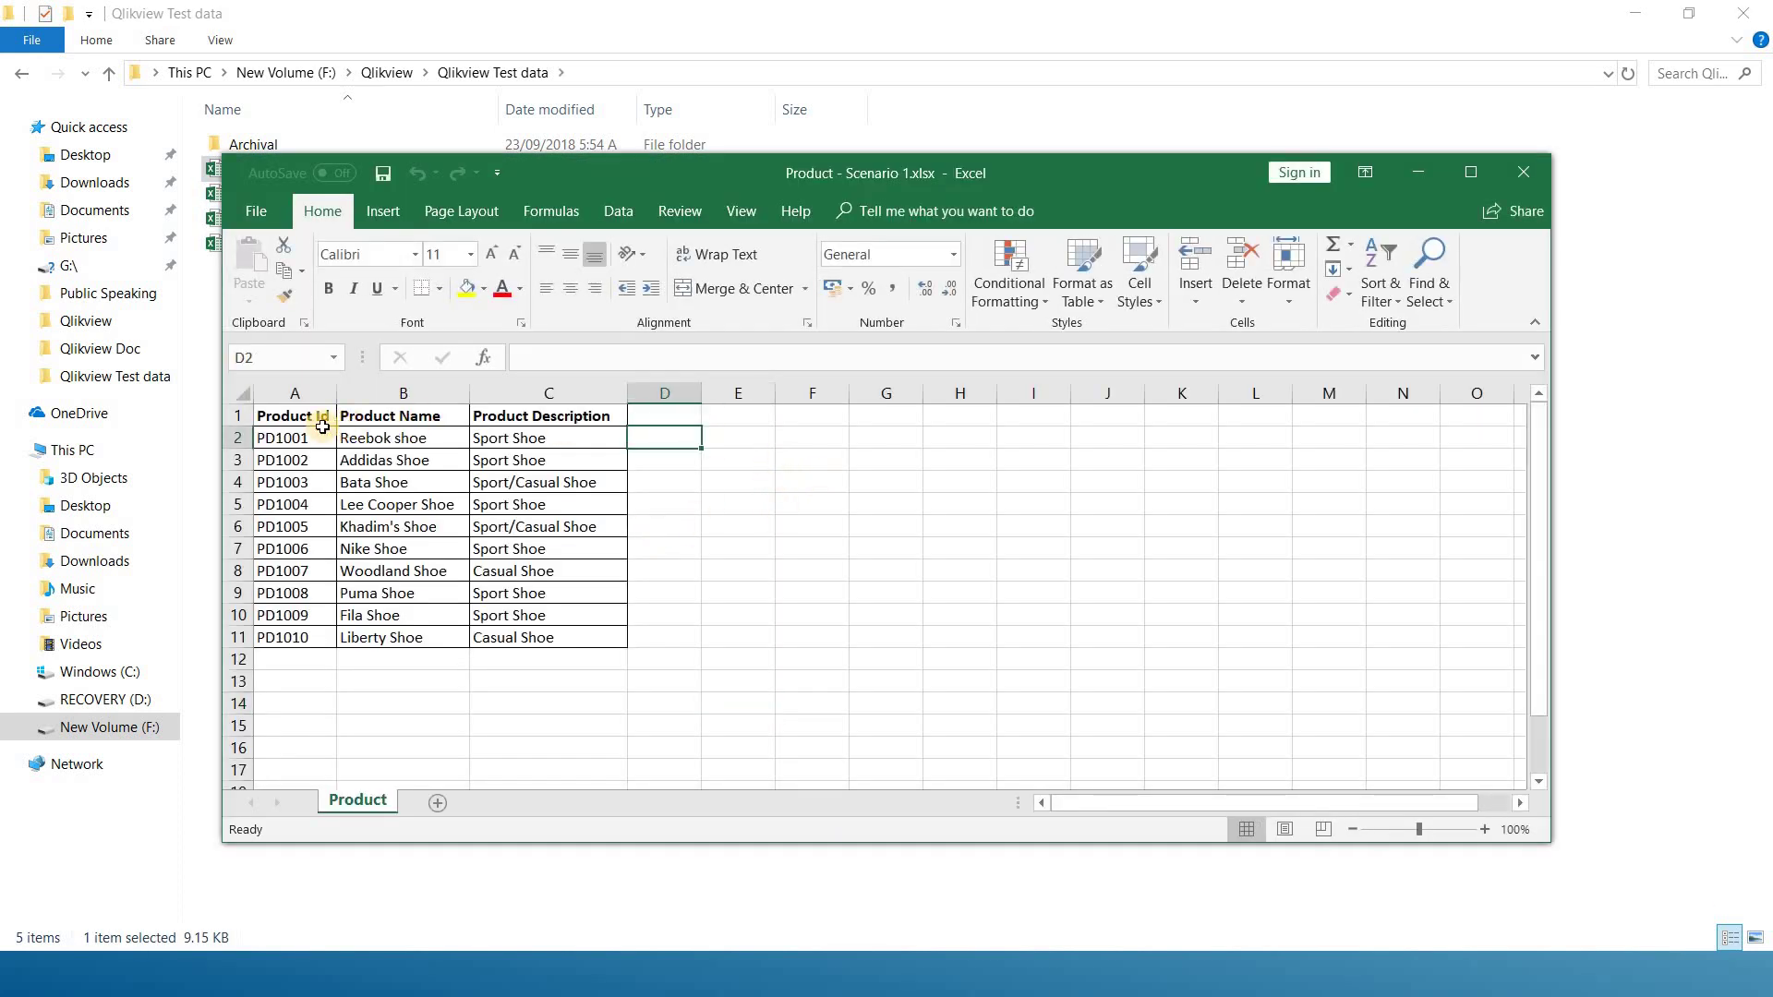
{"action": "left_click_drag", "start_coordinate": [323, 427], "coordinate": [594, 637]}
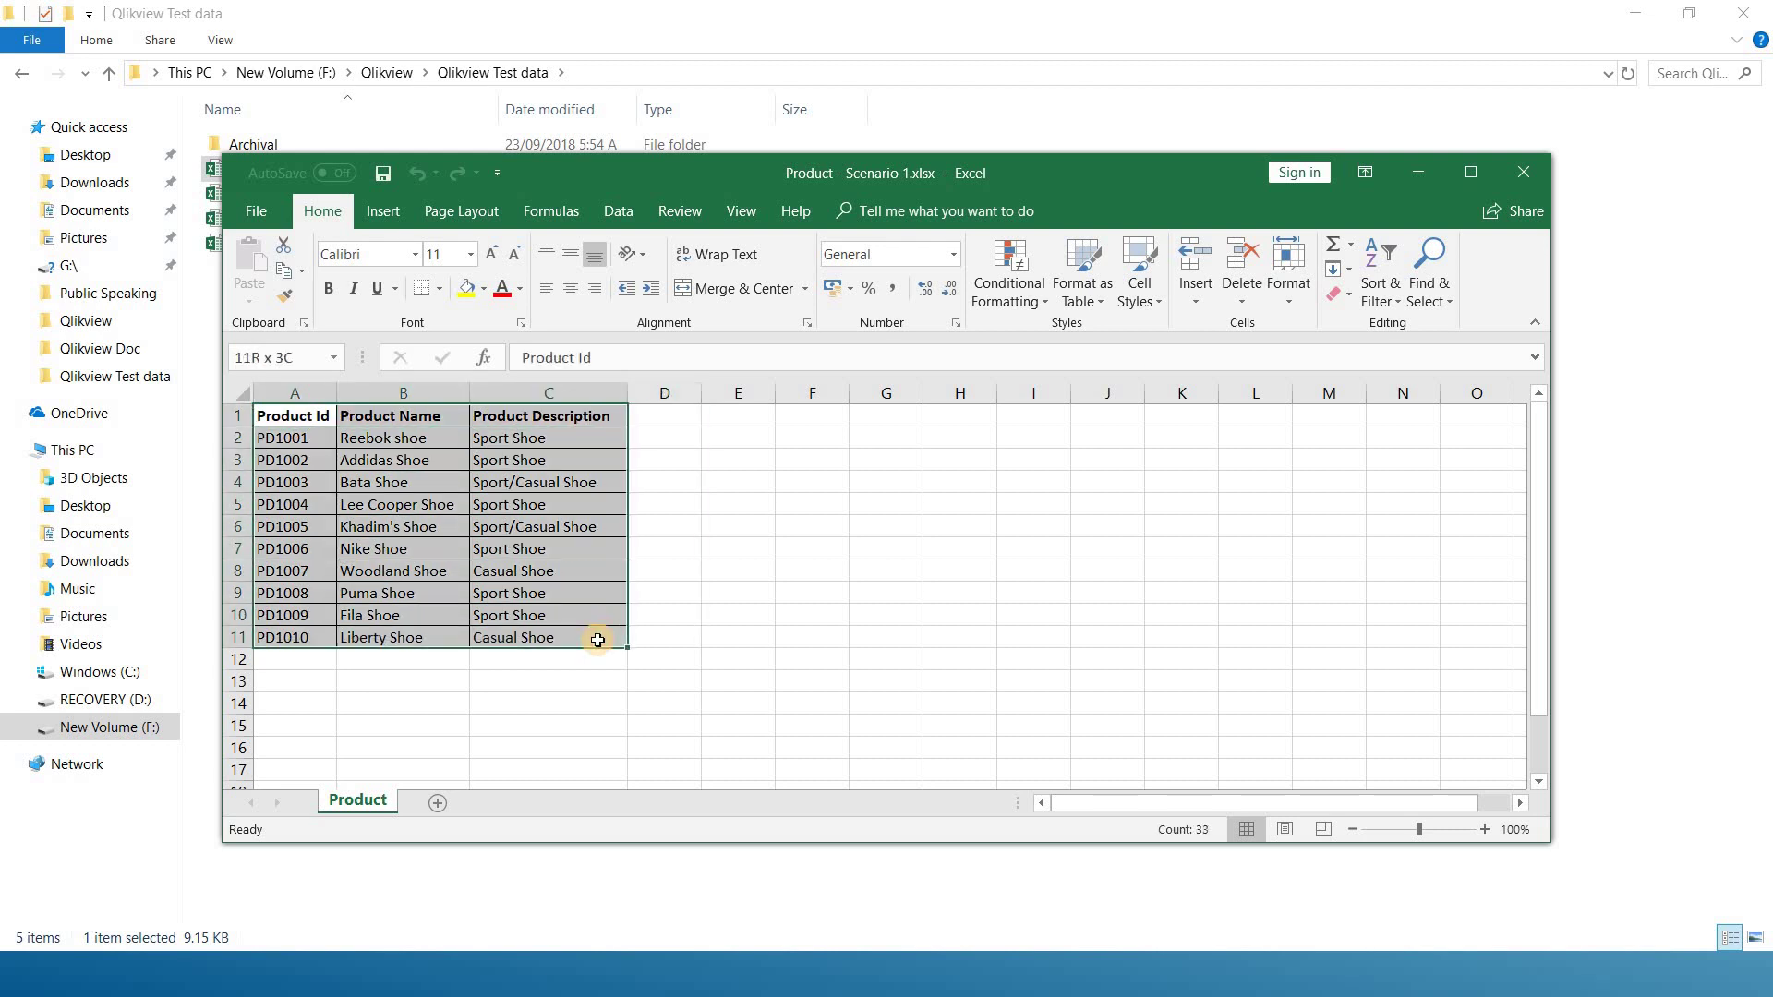
{"action": "left_click", "coordinate": [989, 545]}
{"action": "left_click", "coordinate": [261, 415]}
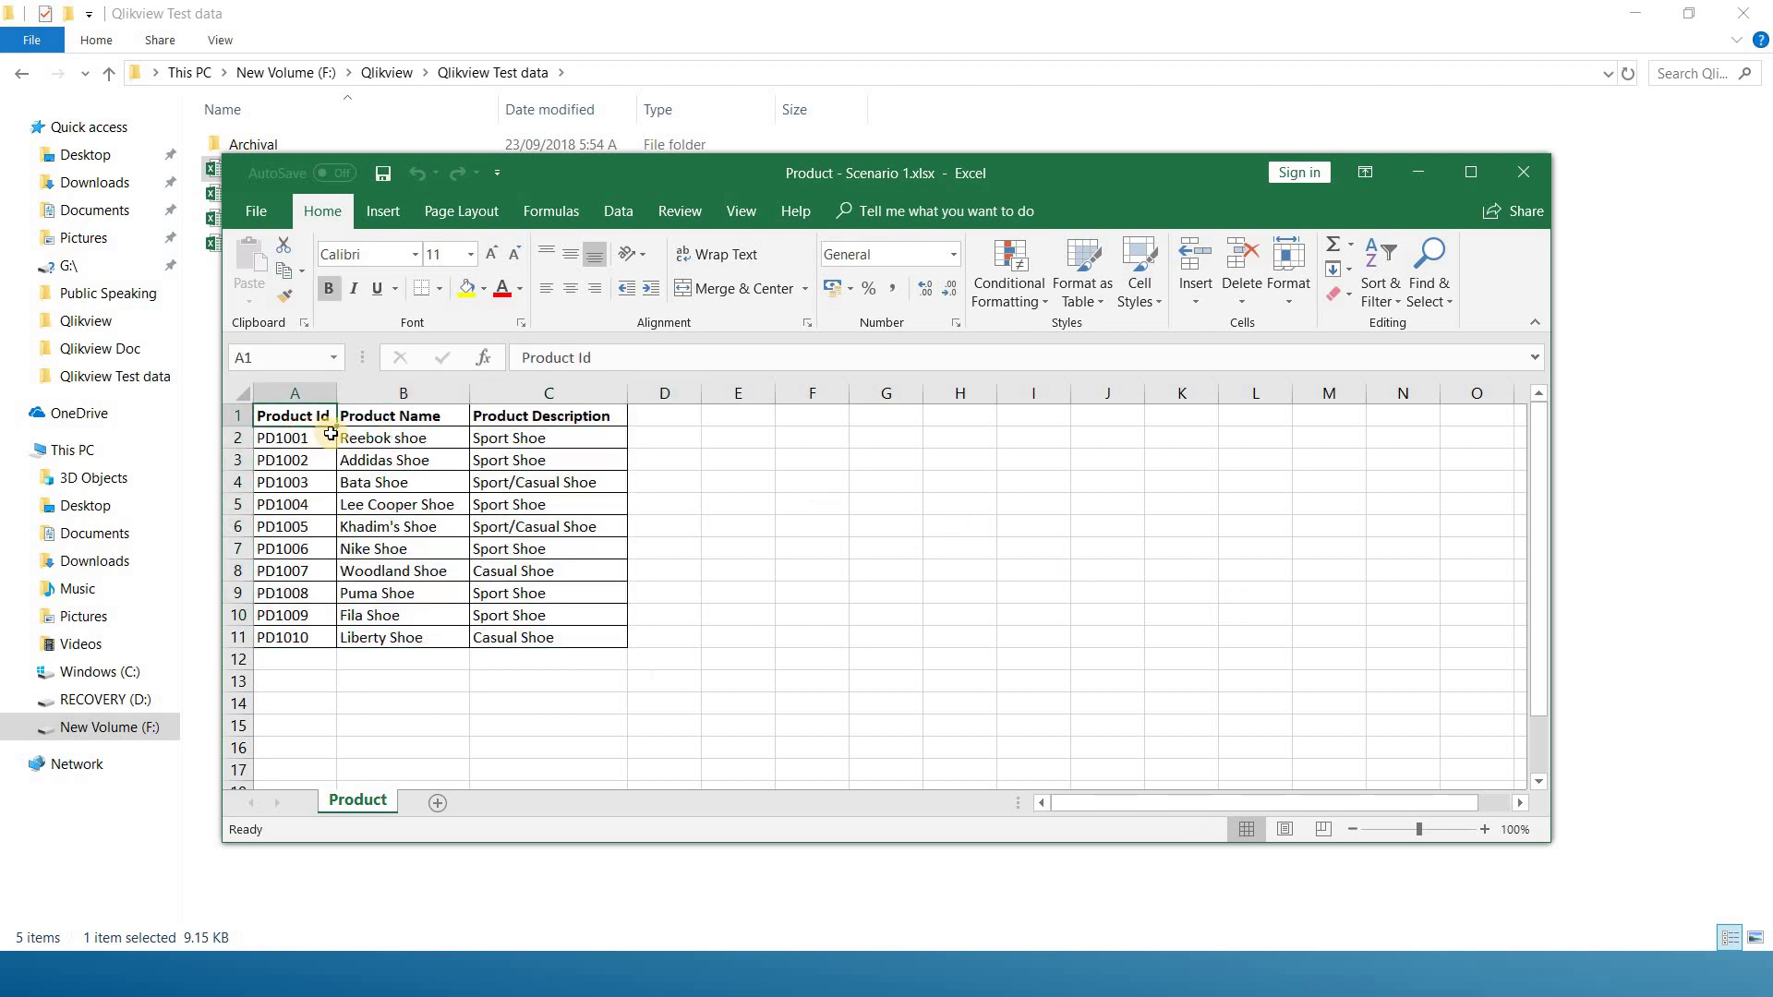
{"action": "left_click", "coordinate": [242, 415]}
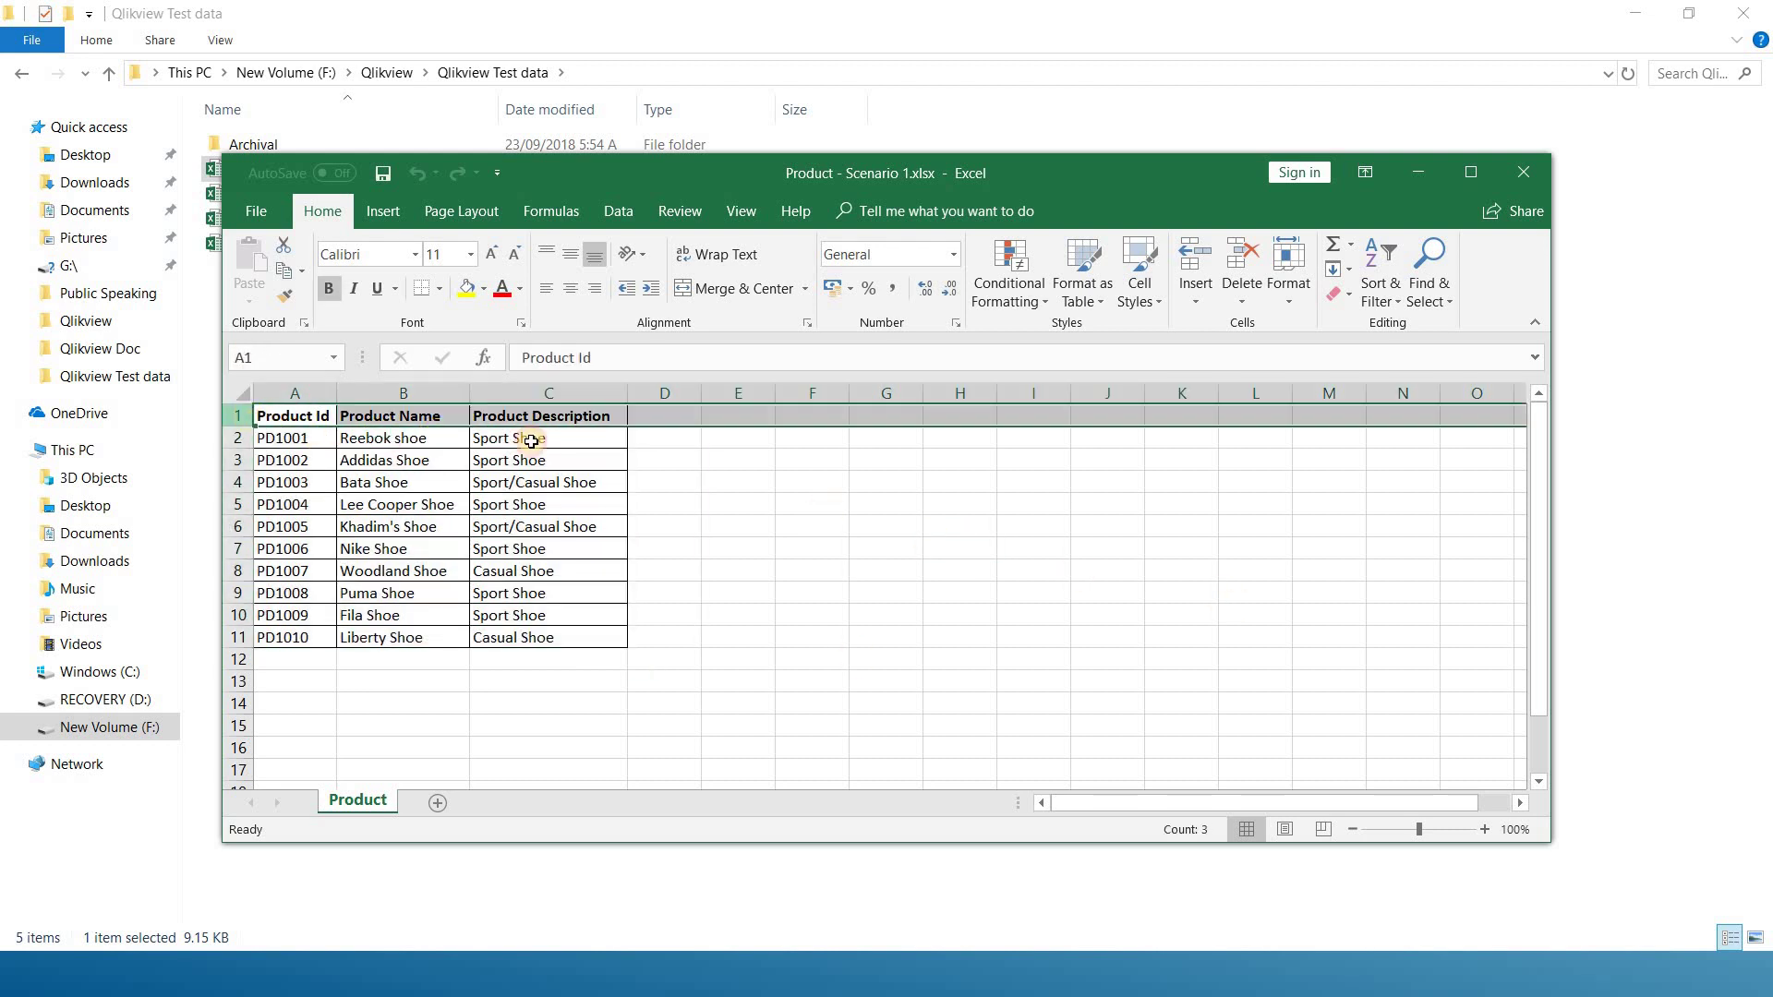
{"action": "left_click", "coordinate": [295, 421]}
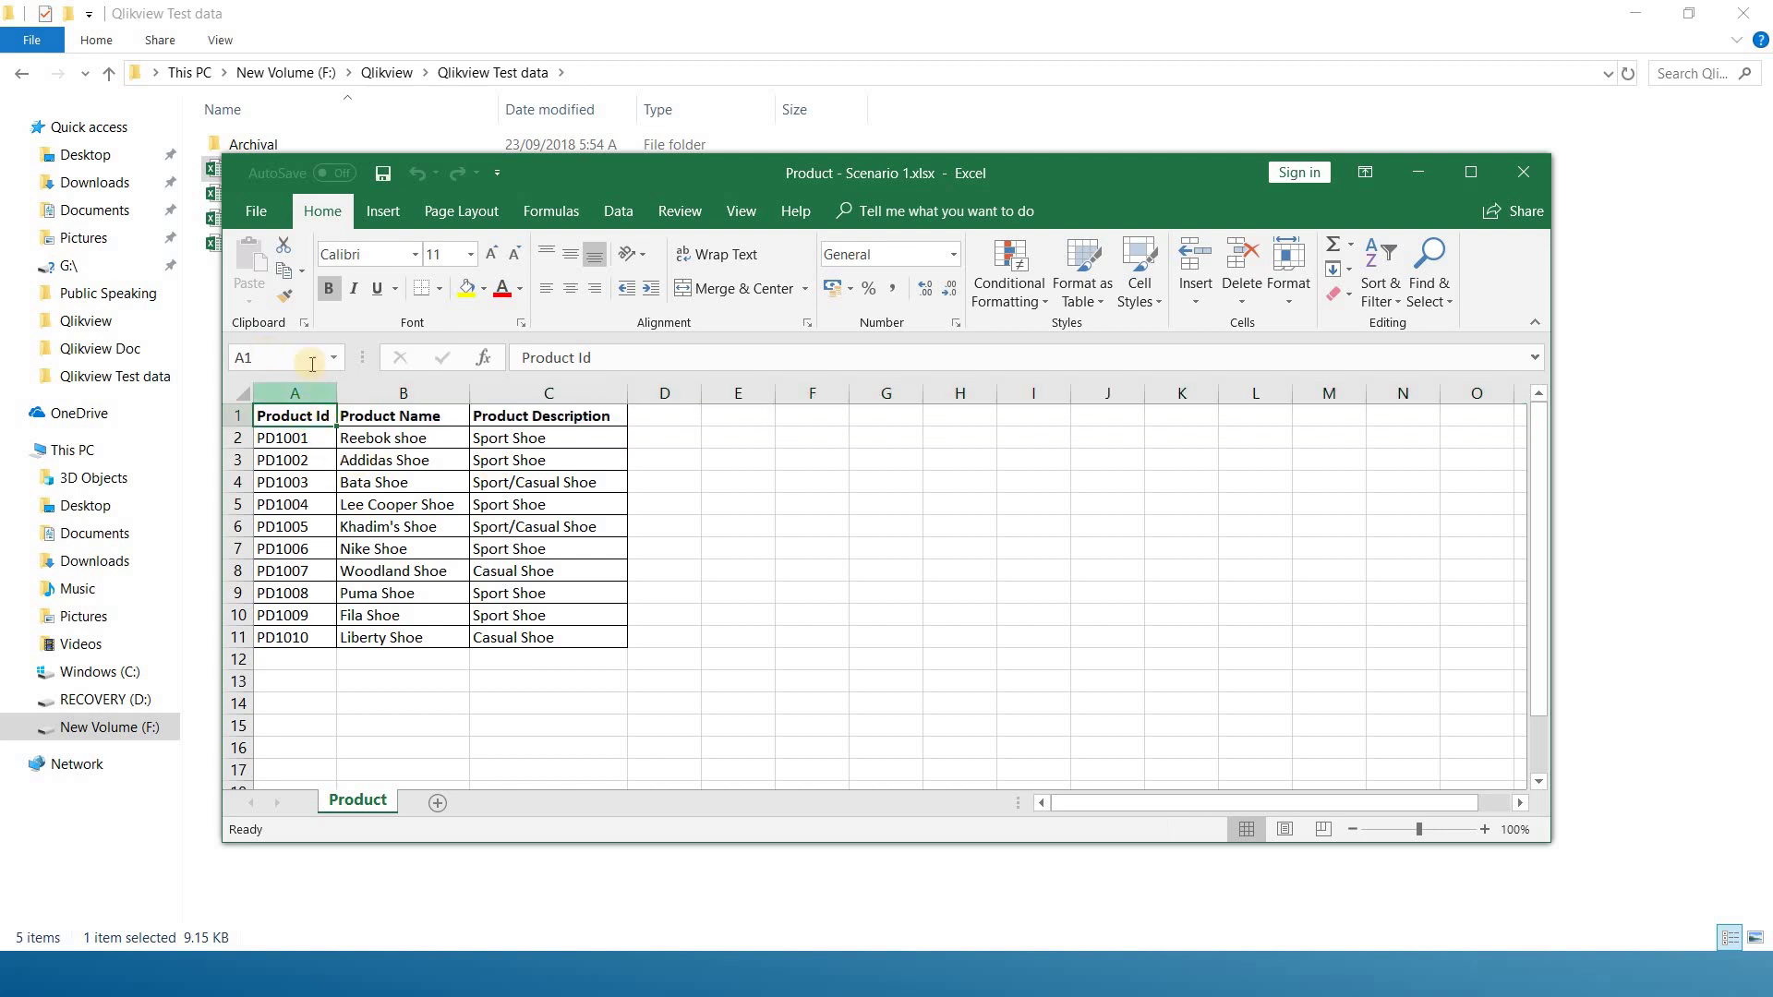
{"action": "left_click", "coordinate": [550, 725]}
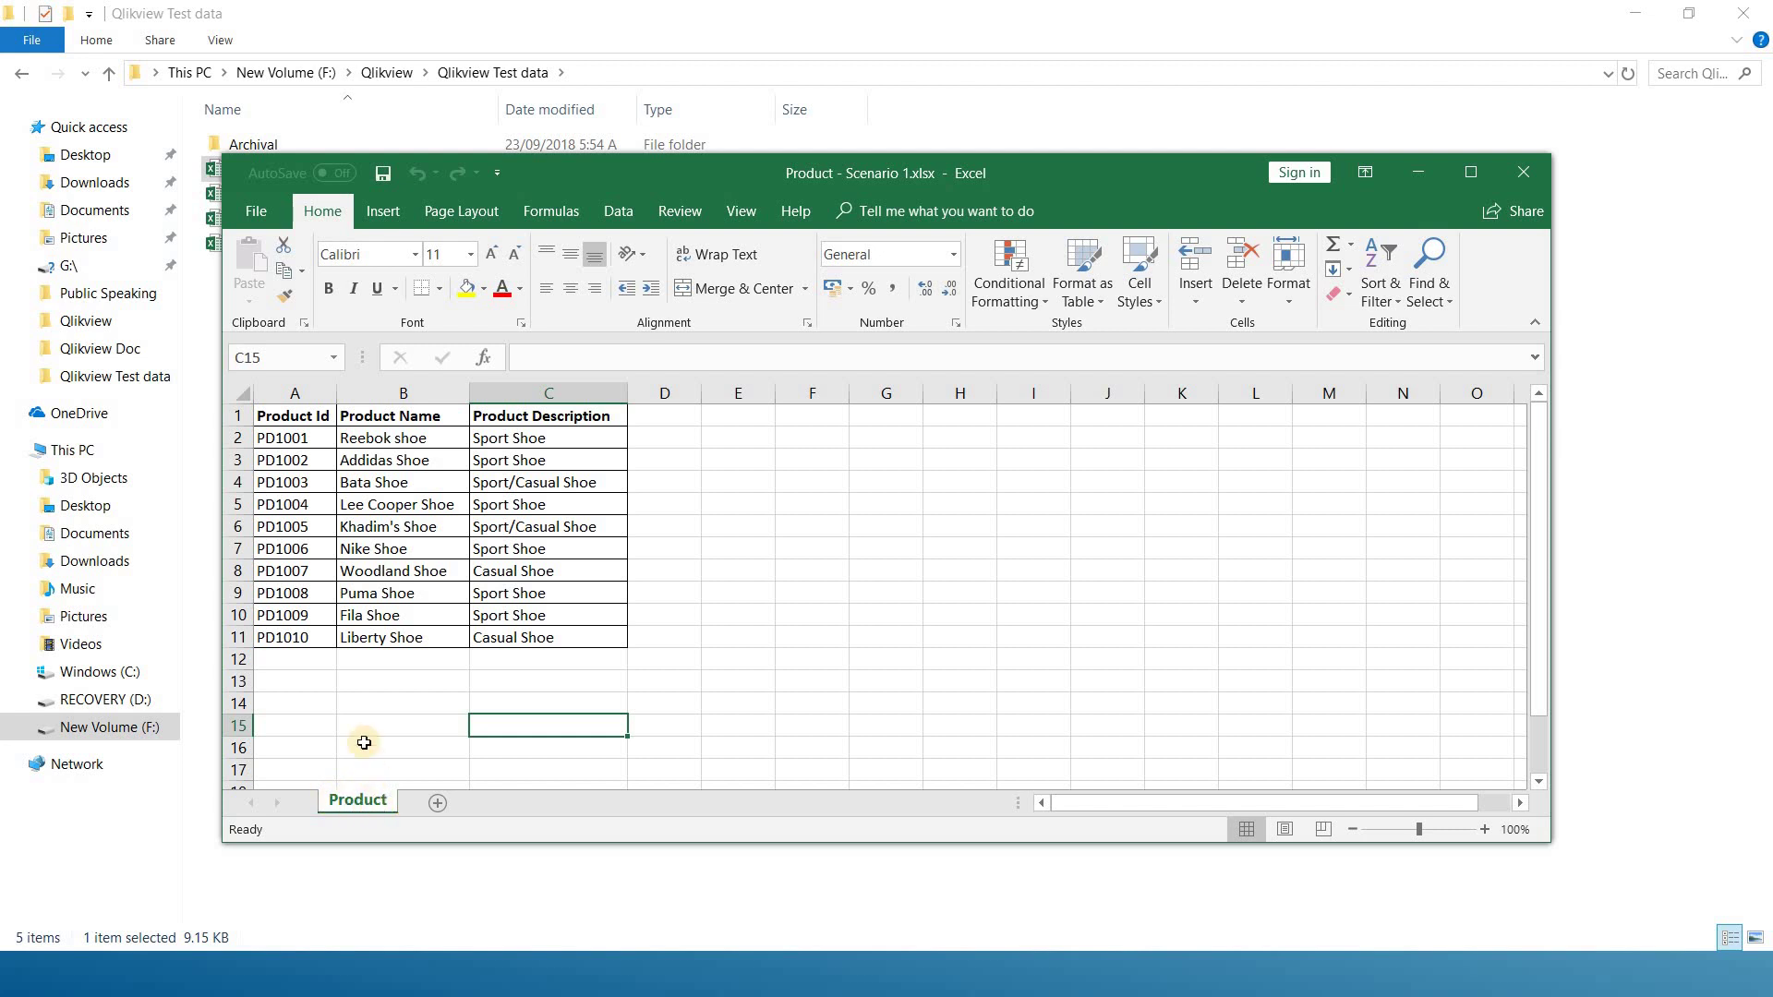
{"action": "left_click", "coordinate": [341, 681]}
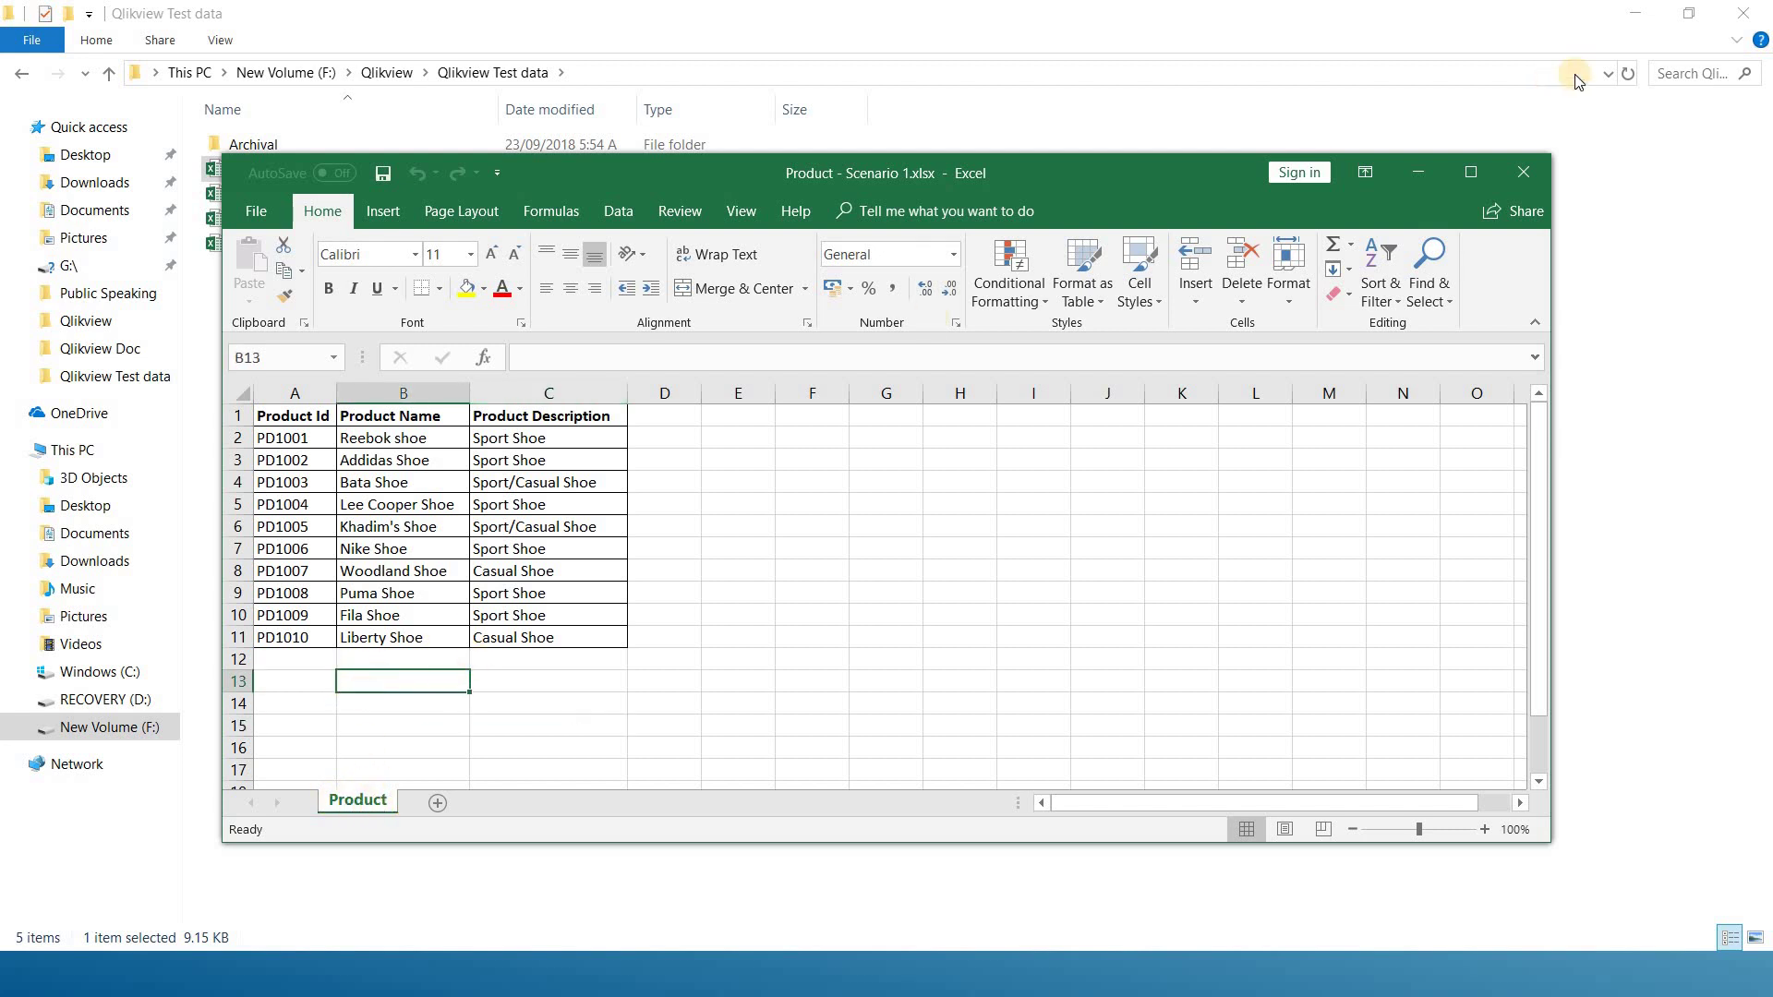
{"action": "left_click", "coordinate": [1523, 173]}
{"action": "left_click", "coordinate": [733, 477]}
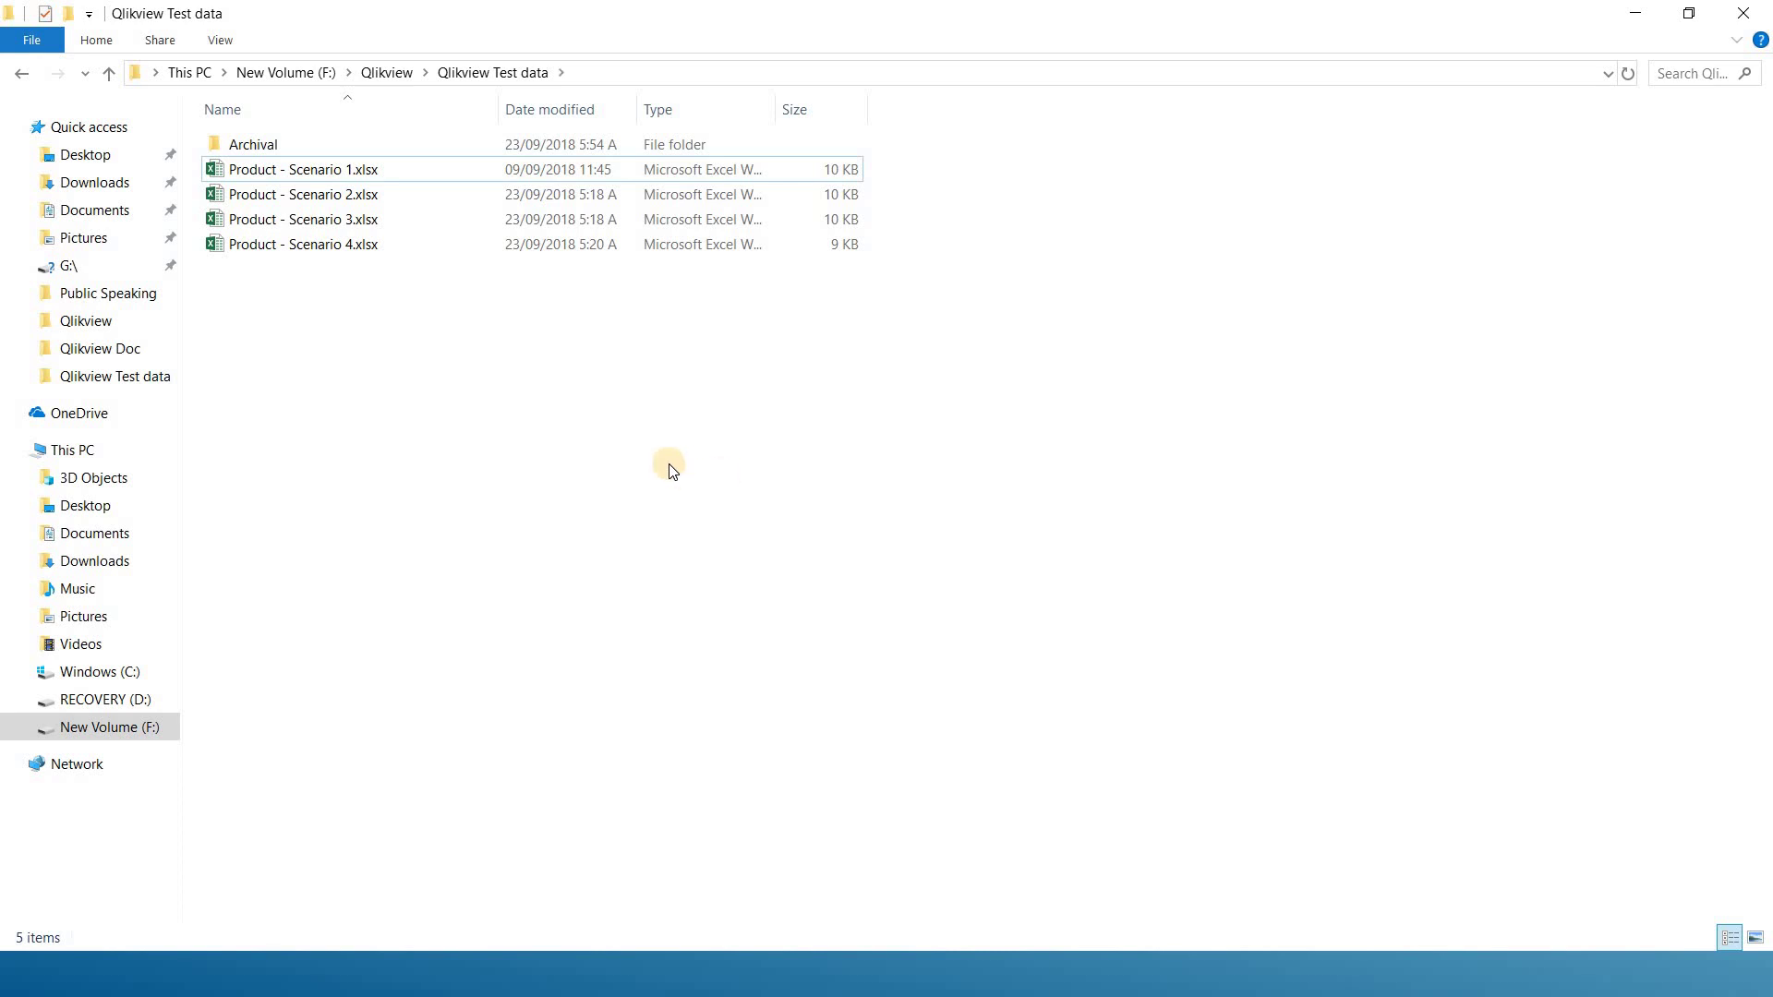
{"action": "key", "text": "alt+Tab"}
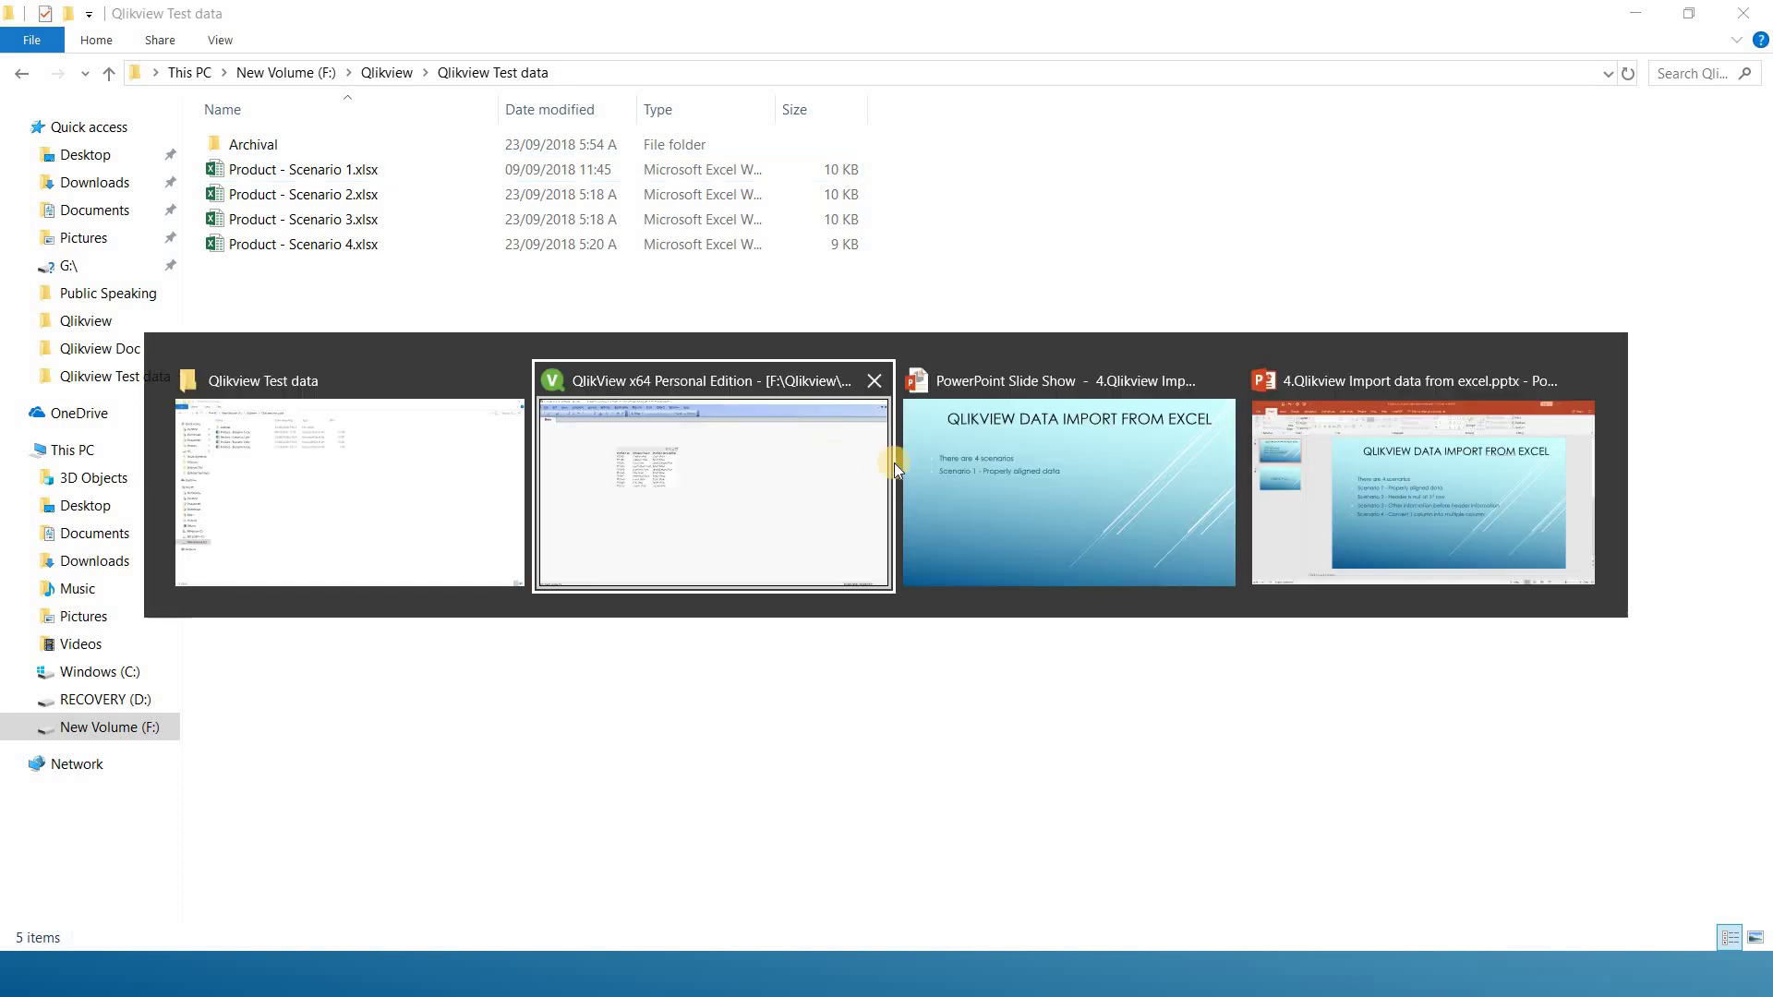
{"action": "left_click", "coordinate": [1033, 482]}
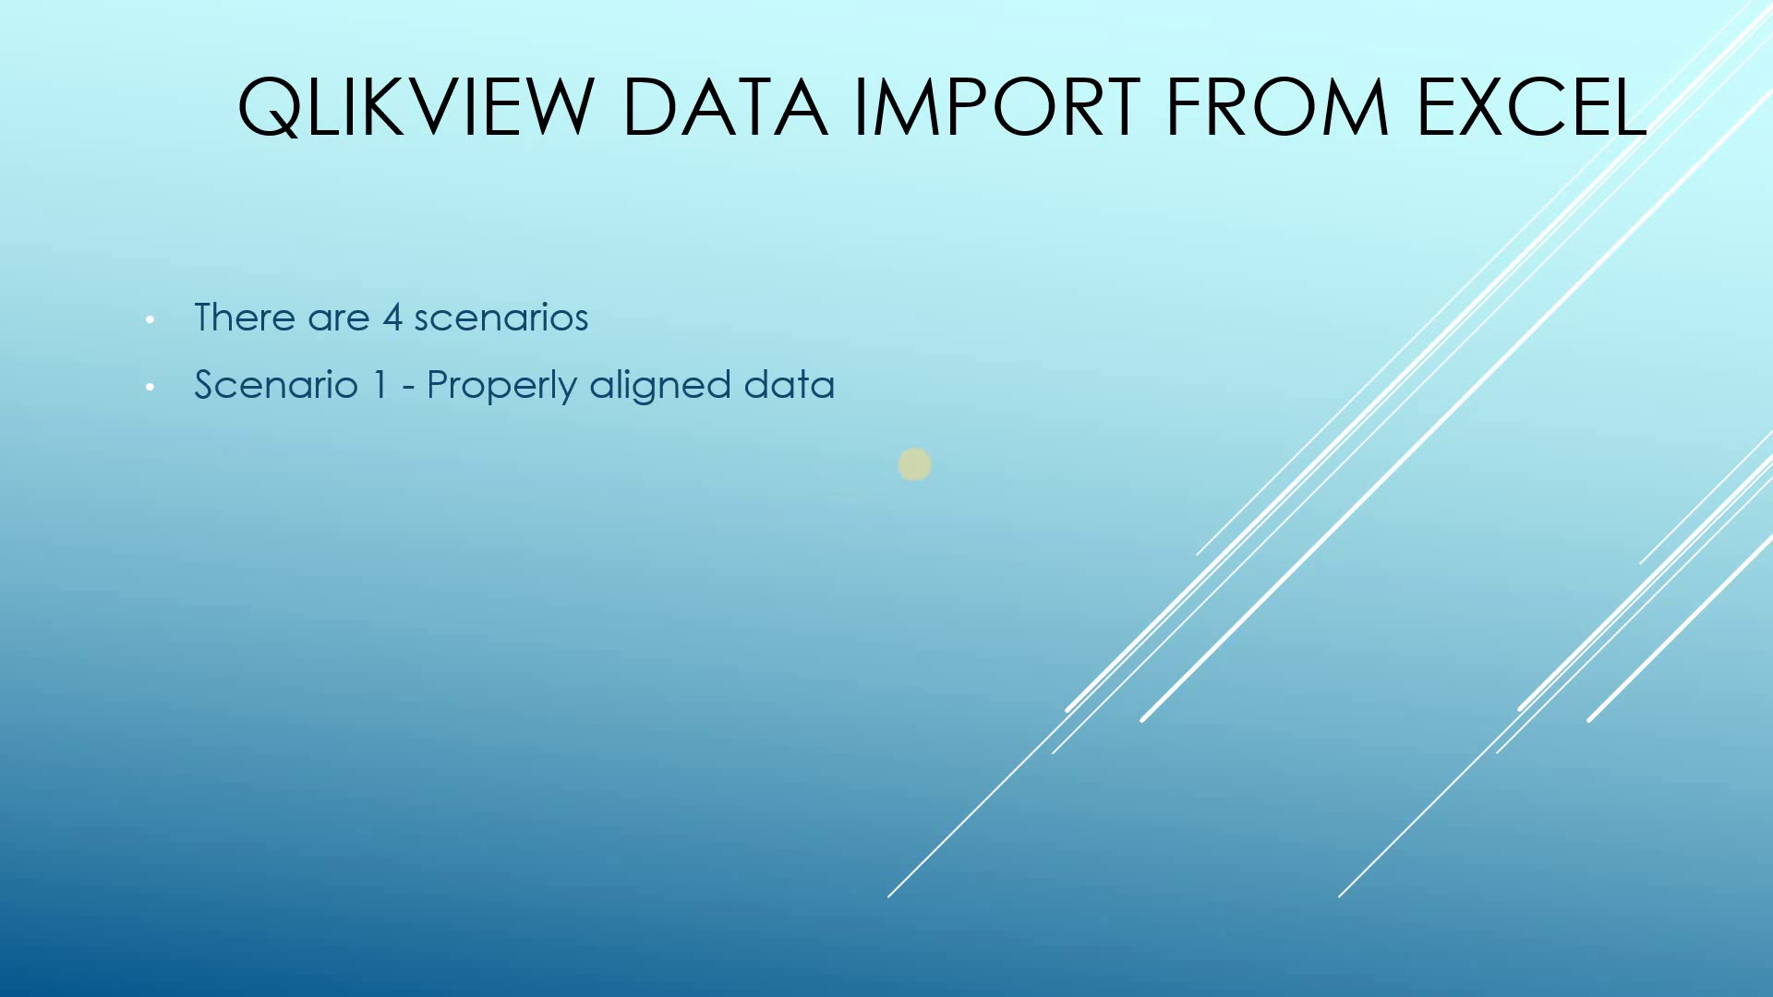
{"action": "left_click", "coordinate": [914, 462]}
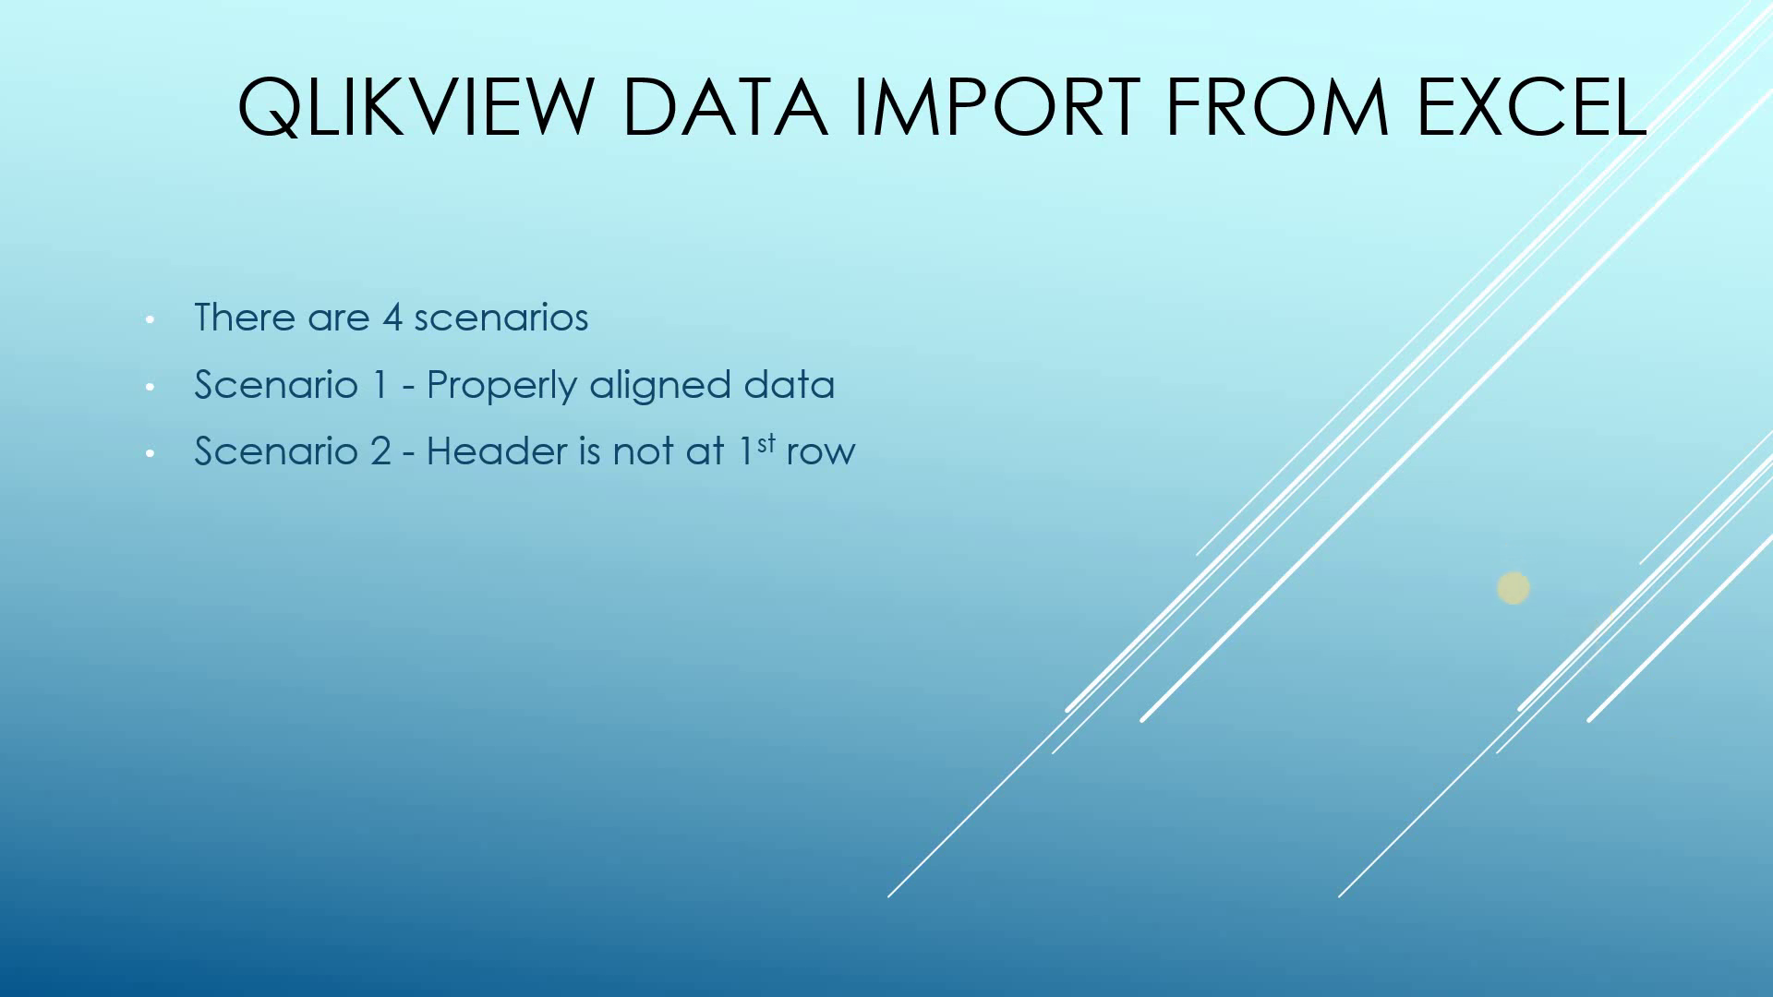
Switch back to QlikView and delete the product table box from the Main sheet.
{"action": "key", "text": "alt+Tab"}
{"action": "key", "text": "alt+Tab"}
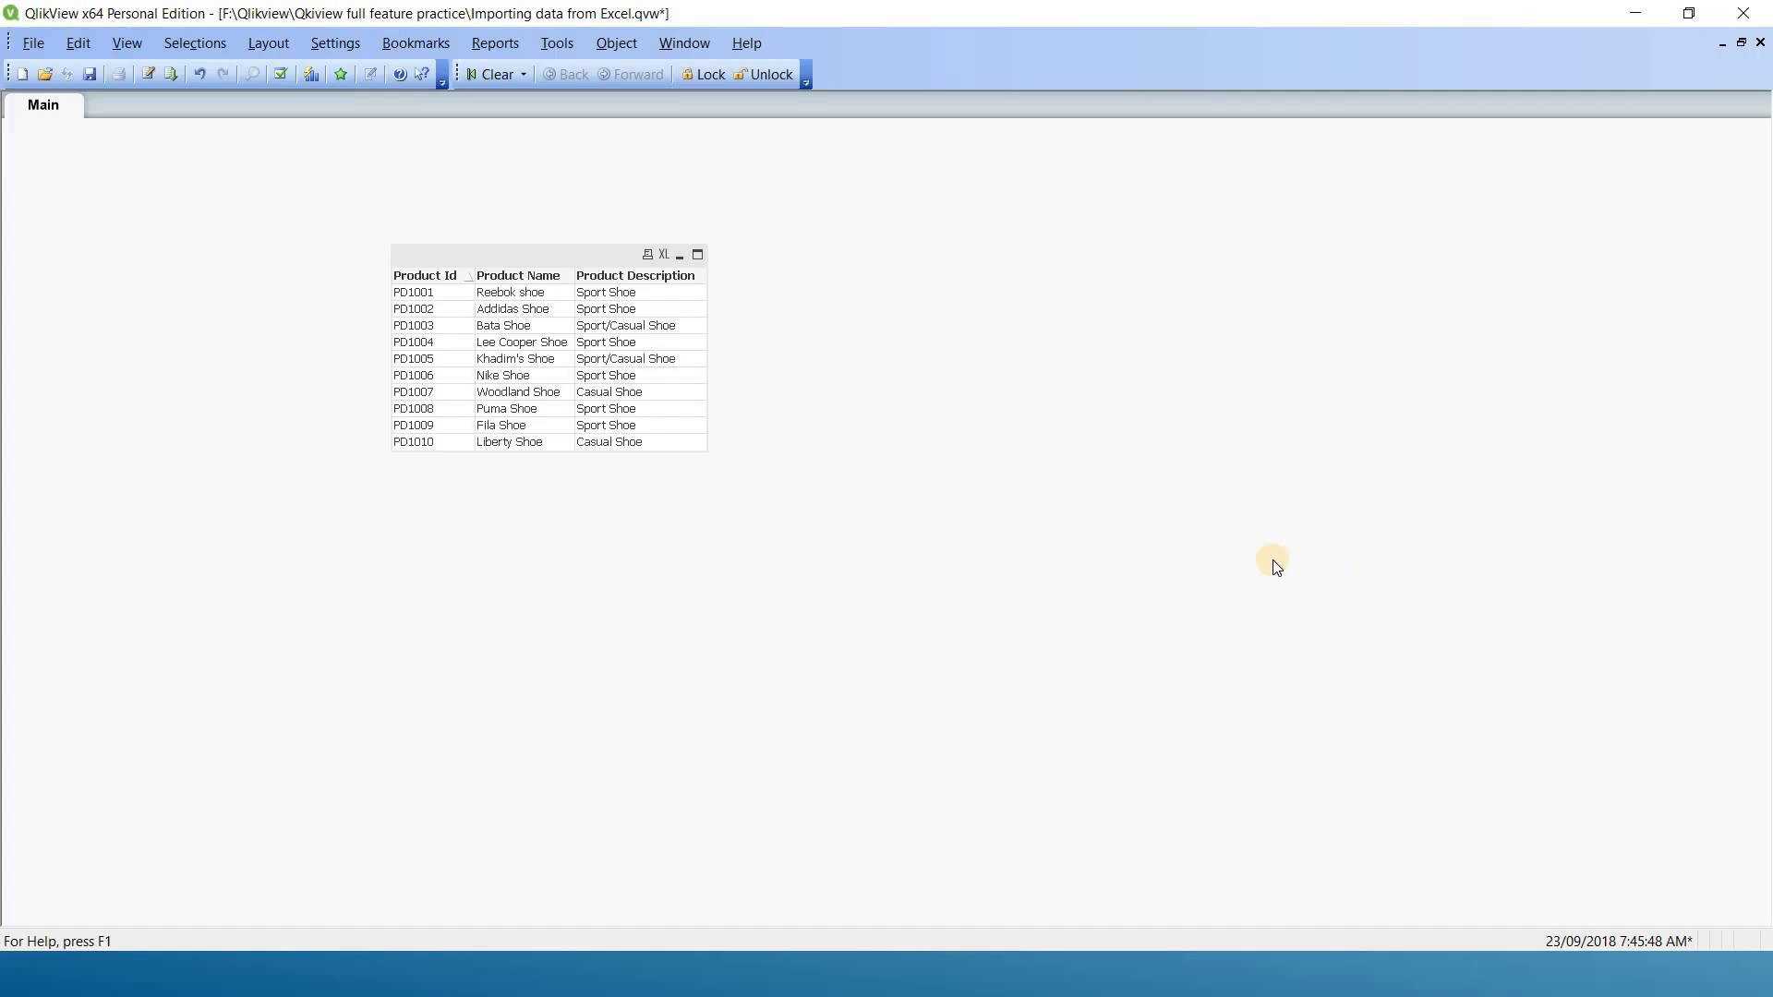
{"action": "left_click", "coordinate": [810, 345]}
{"action": "left_click", "coordinate": [585, 251]}
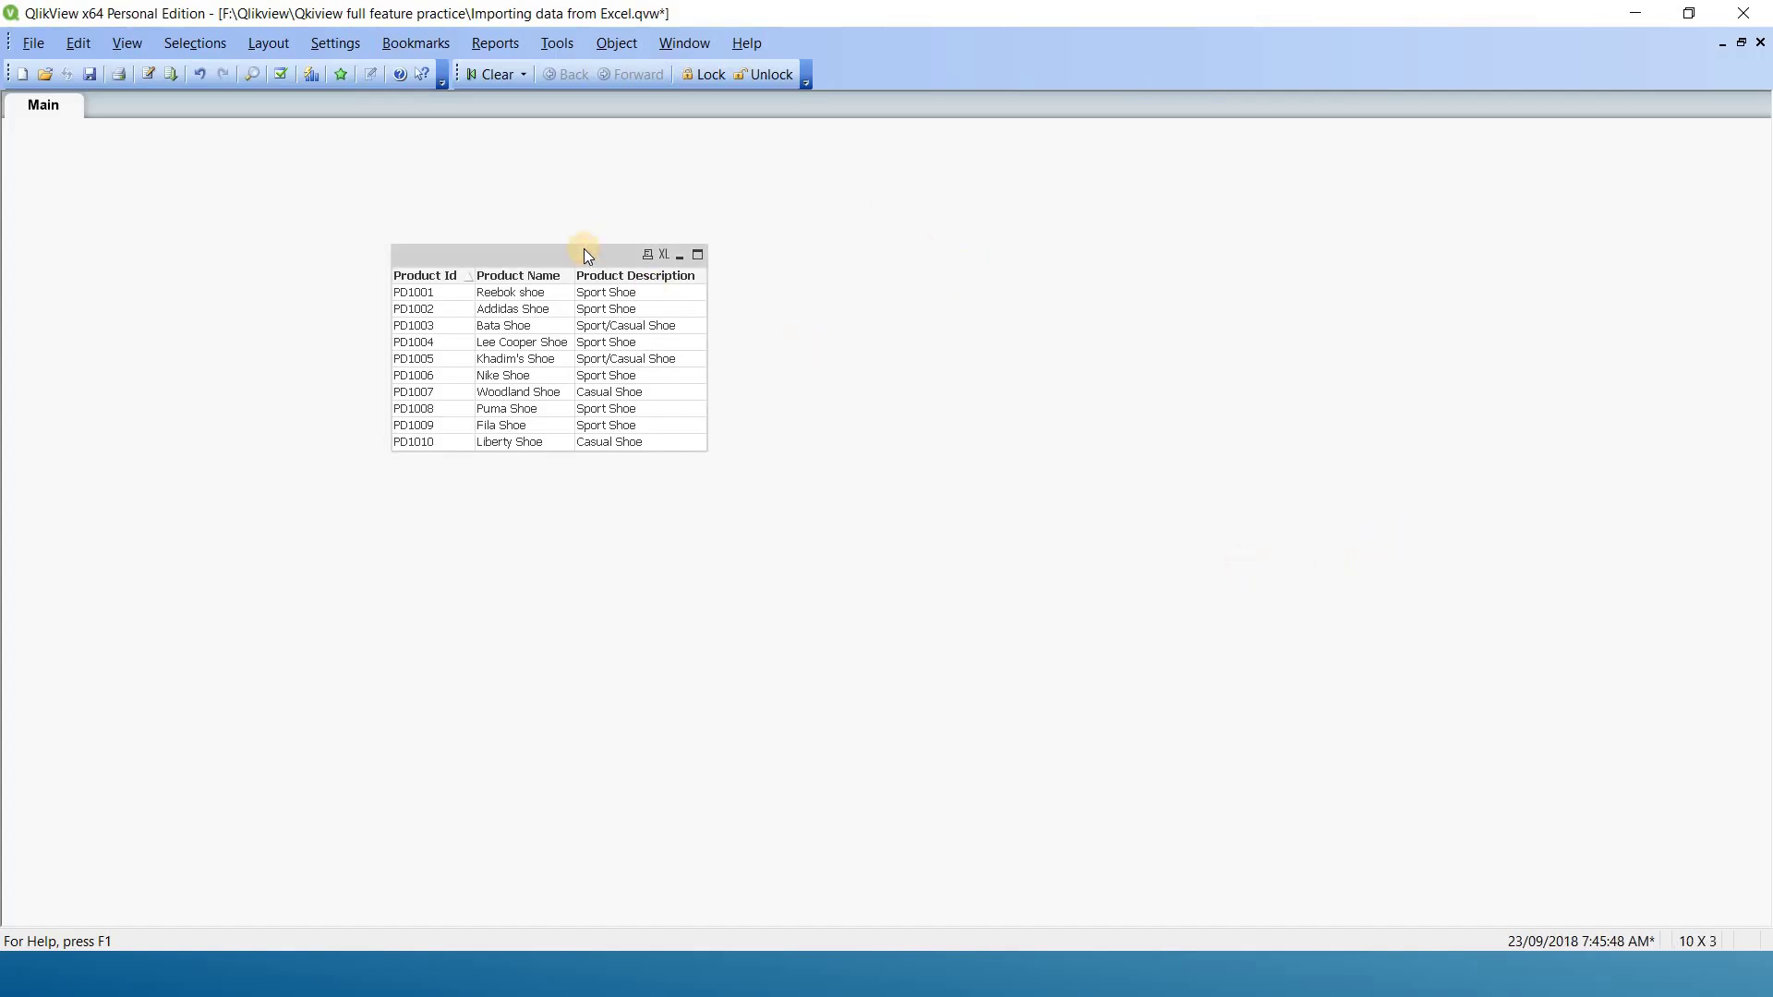
{"action": "key", "text": "Delete"}
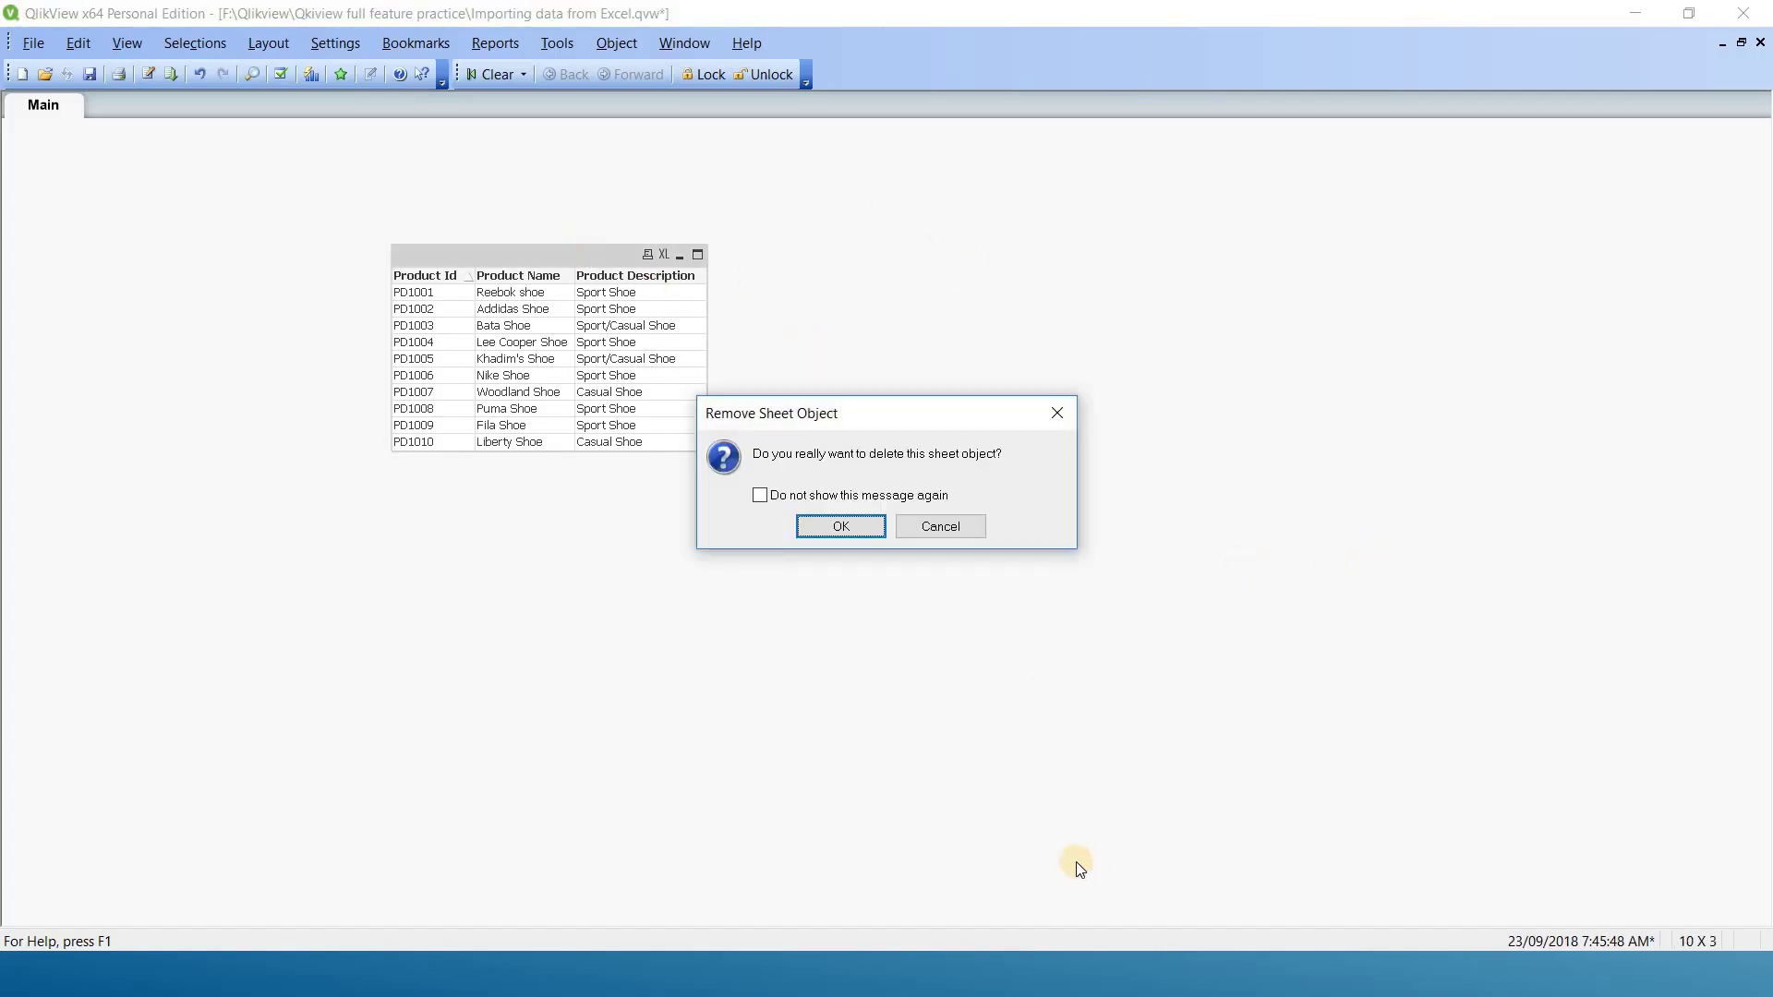
{"action": "left_click", "coordinate": [837, 526]}
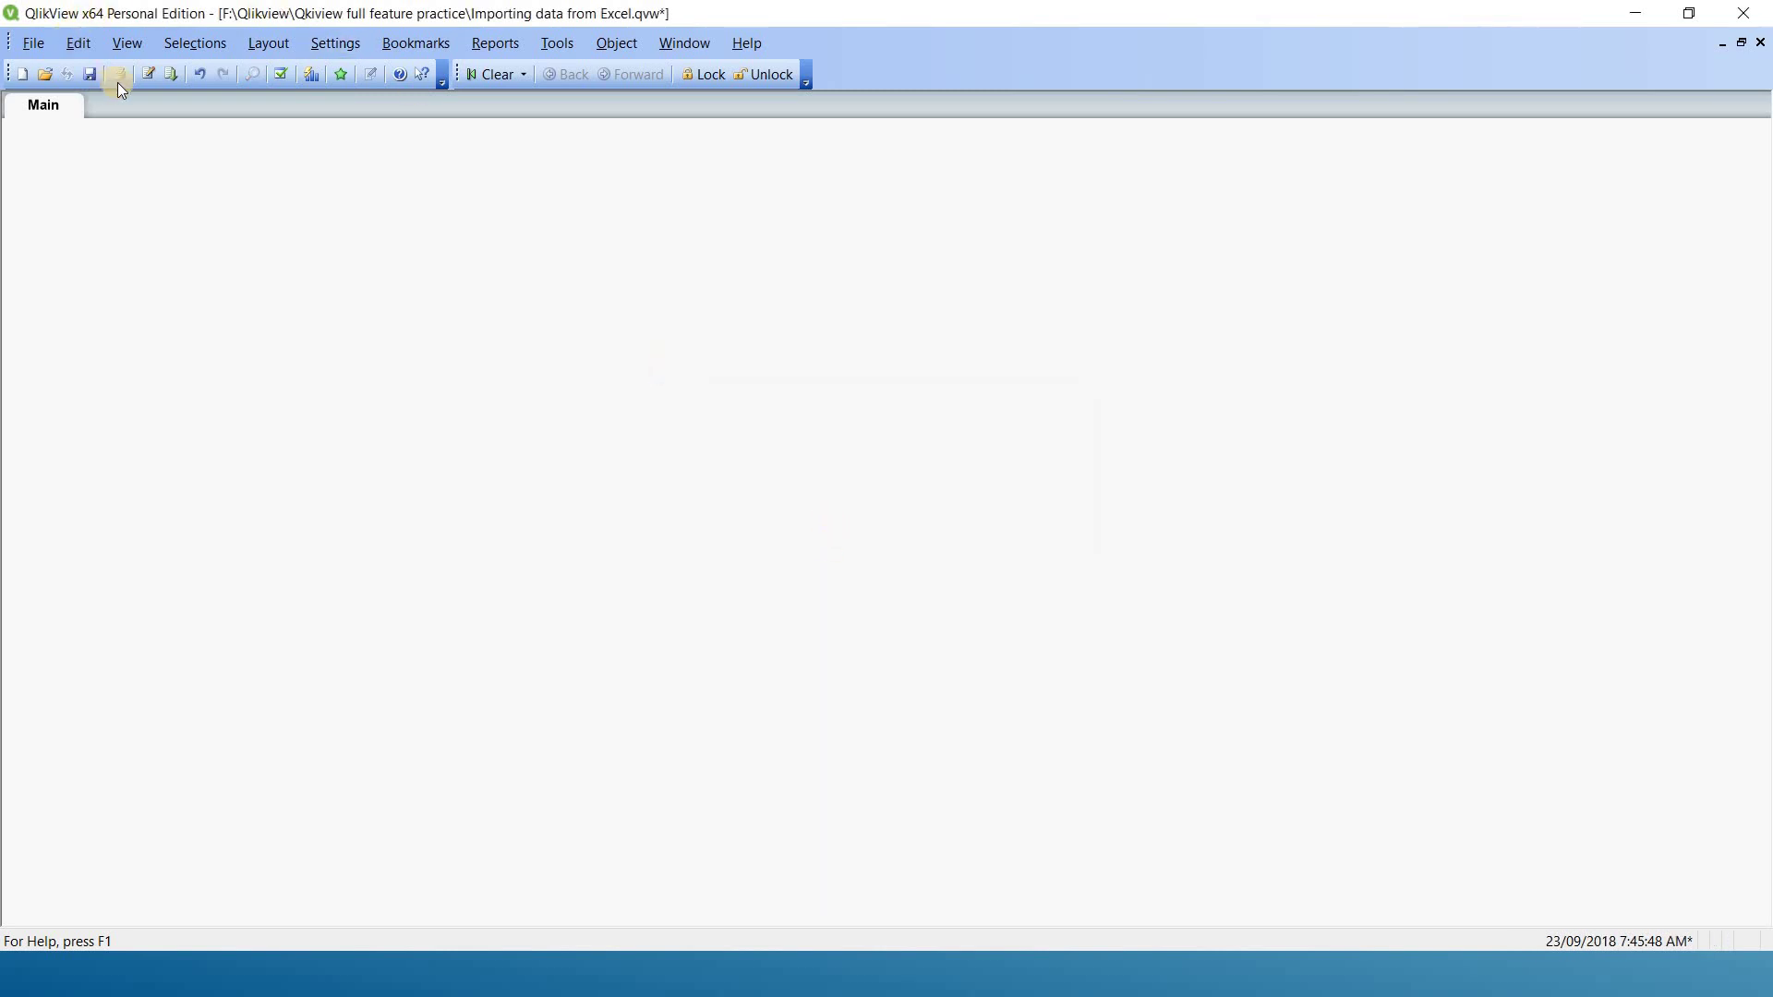
Open the load script and delete the whole LOAD statement that reads Product - Scenario 1.xlsx.
{"action": "left_click", "coordinate": [149, 74]}
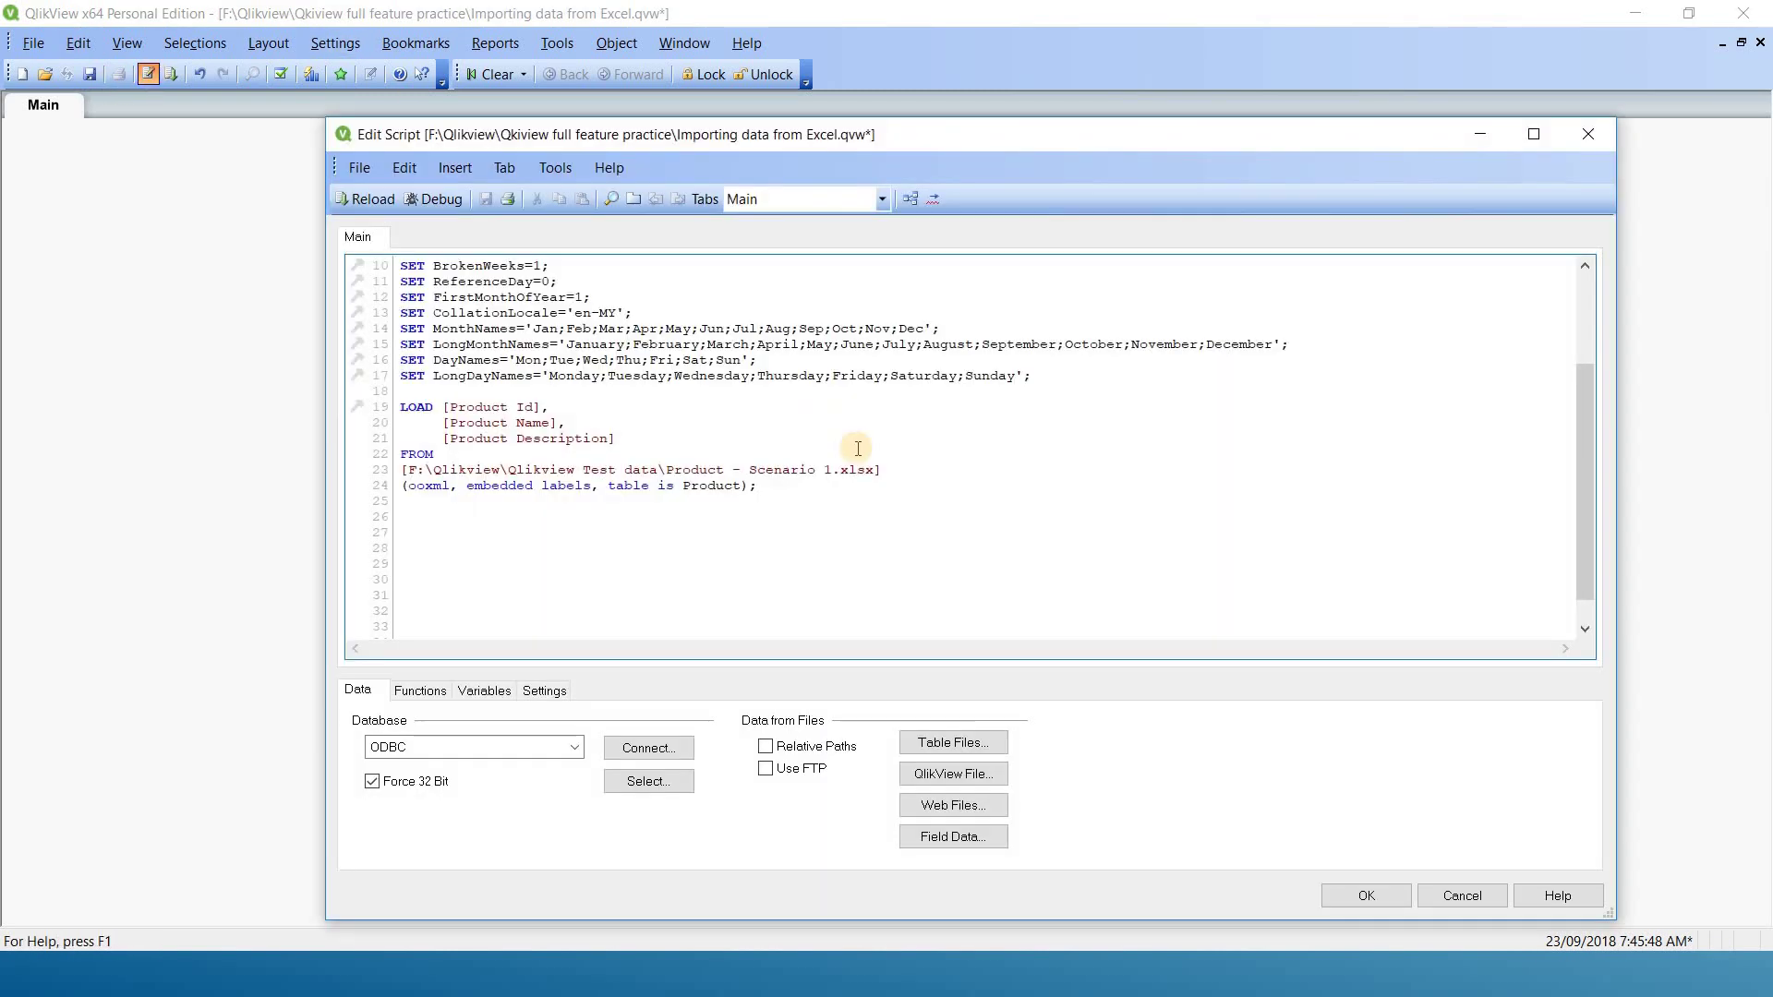
{"action": "left_click_drag", "start_coordinate": [831, 501], "coordinate": [345, 386]}
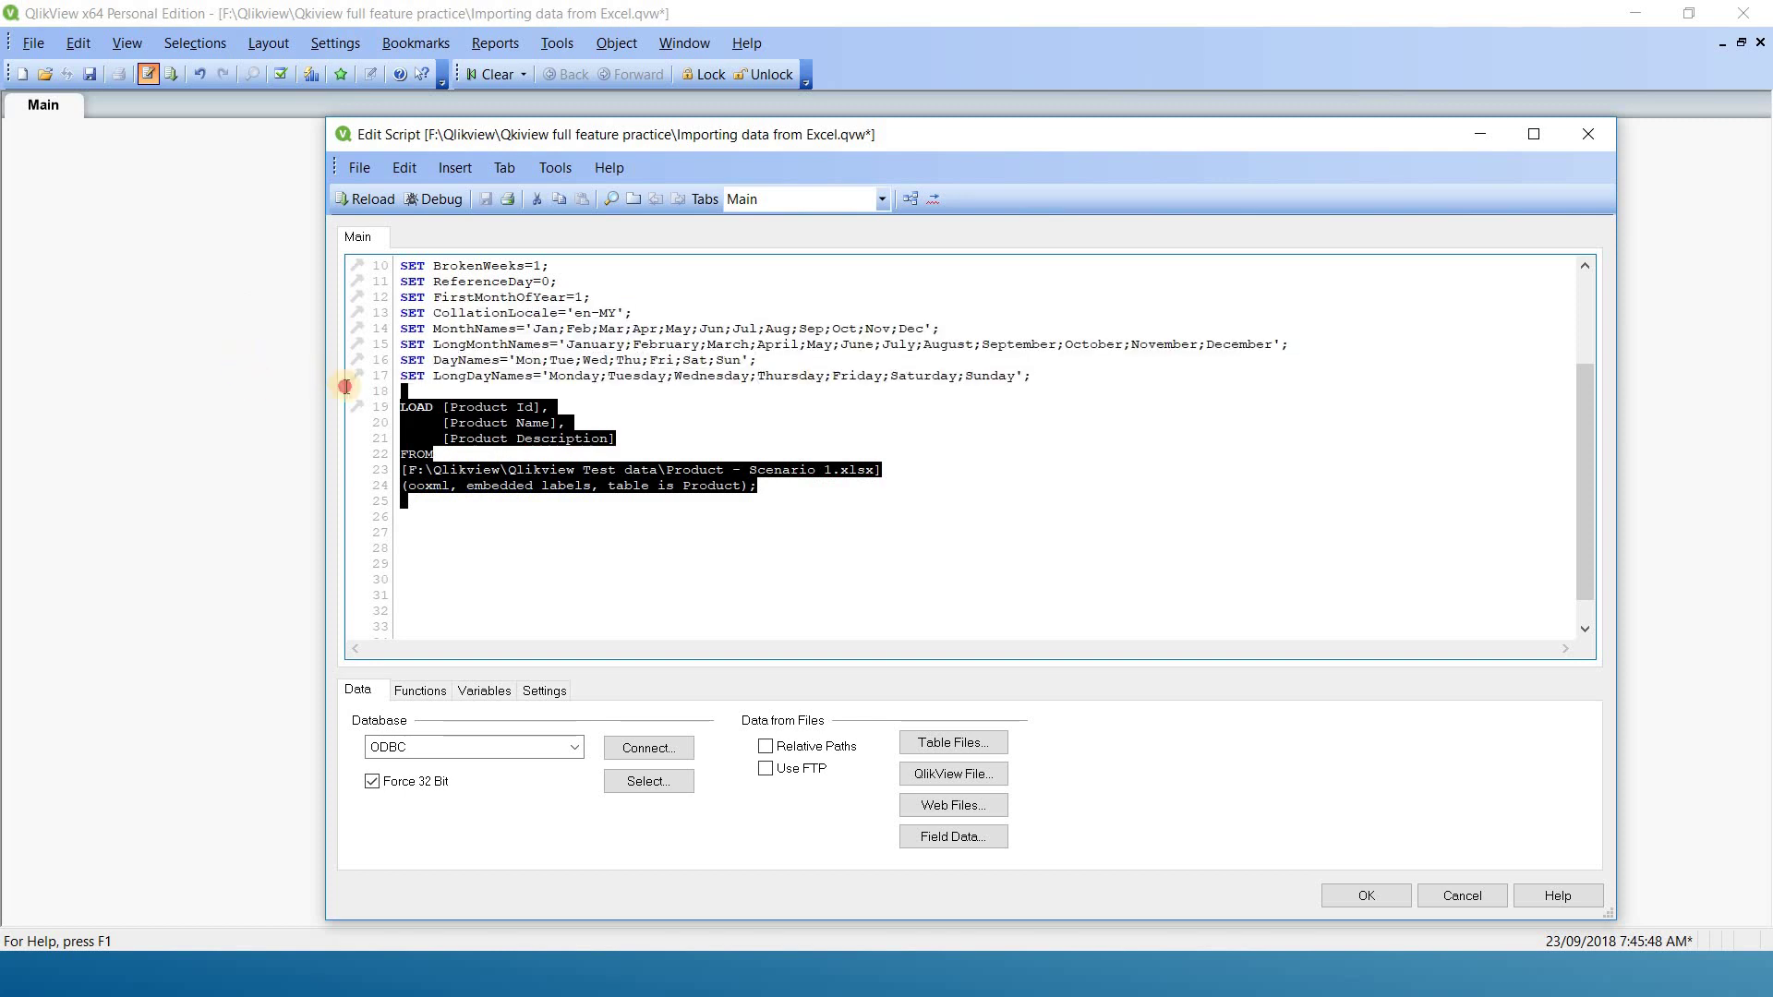
{"action": "key", "text": "Delete"}
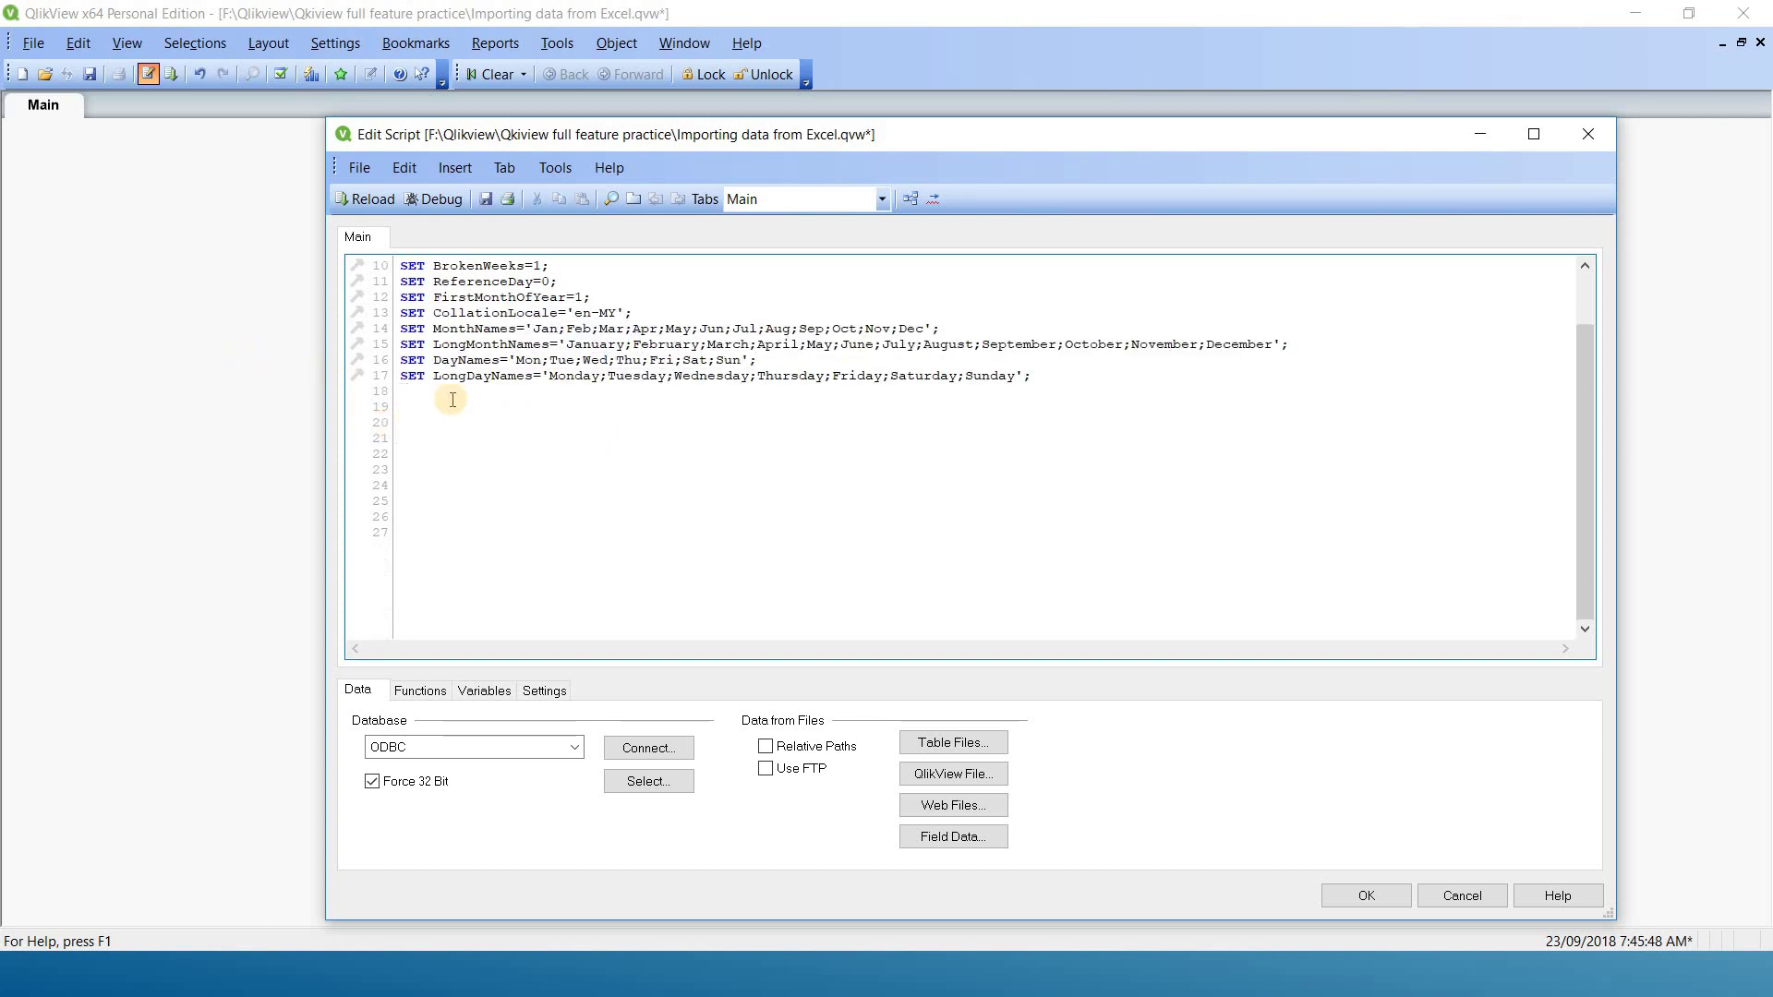
Start a table file import of Product - Scenario 2.xlsx on an empty line below the SET statements.
{"action": "left_click", "coordinate": [533, 455]}
{"action": "left_click", "coordinate": [956, 744]}
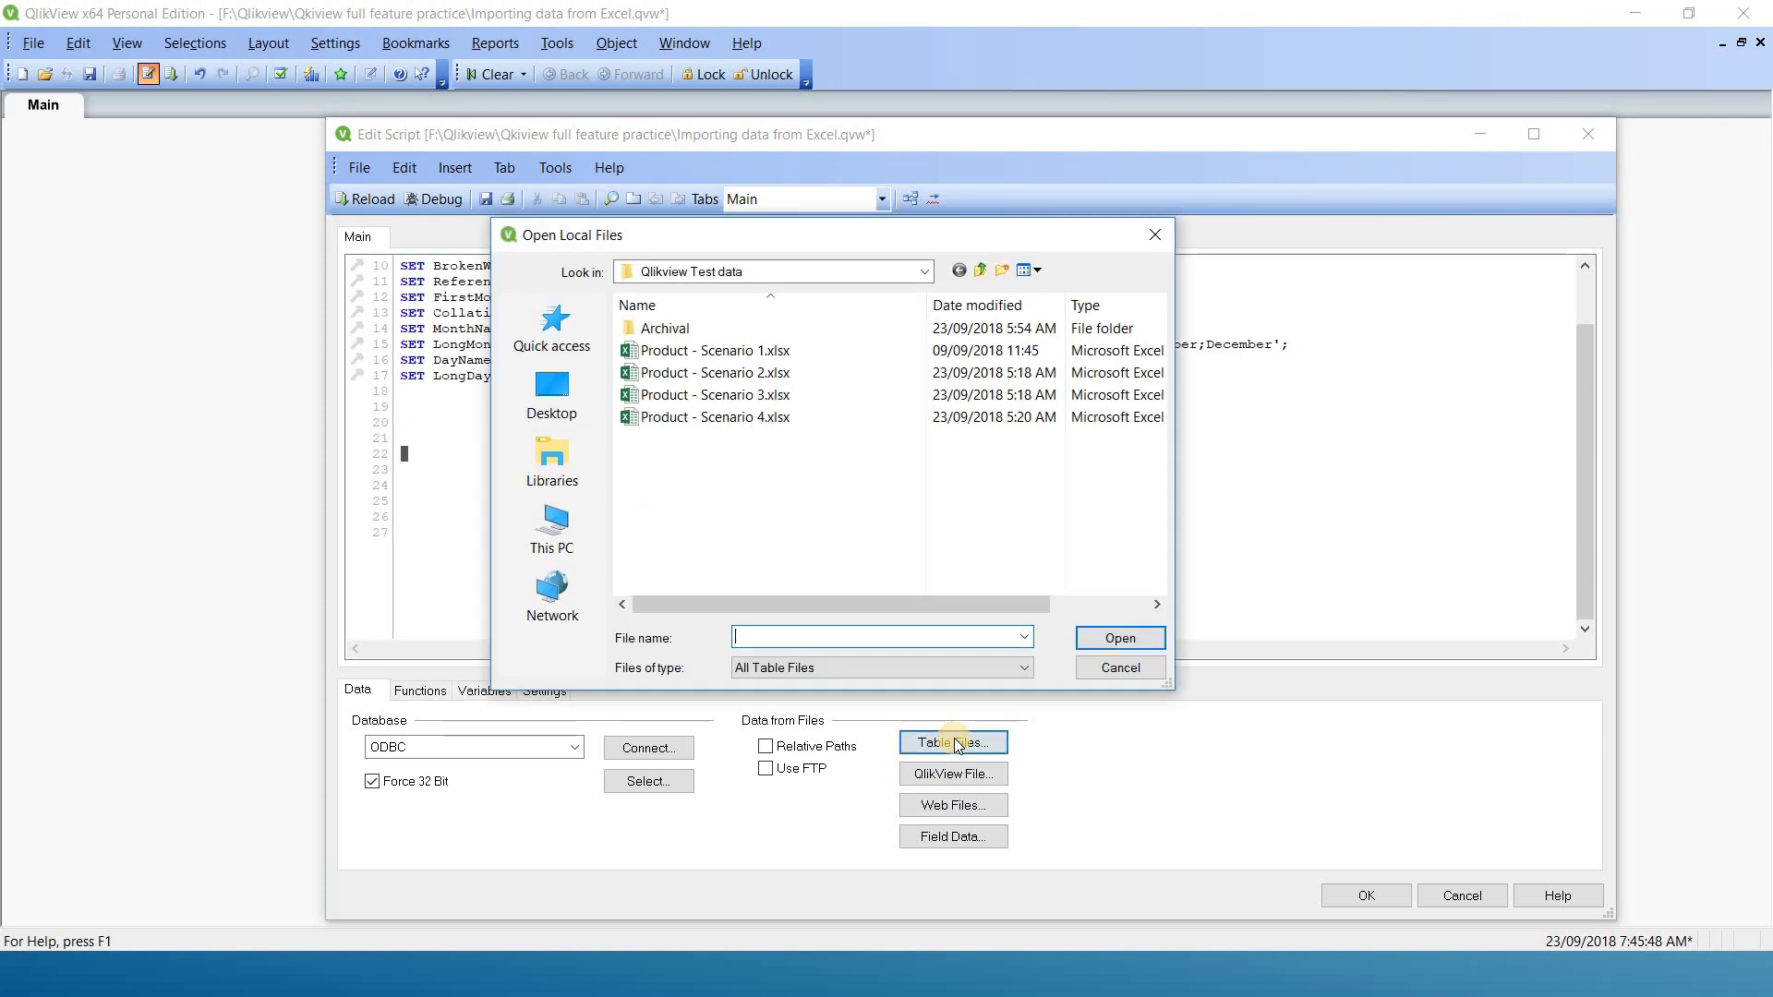
{"action": "left_click", "coordinate": [761, 373]}
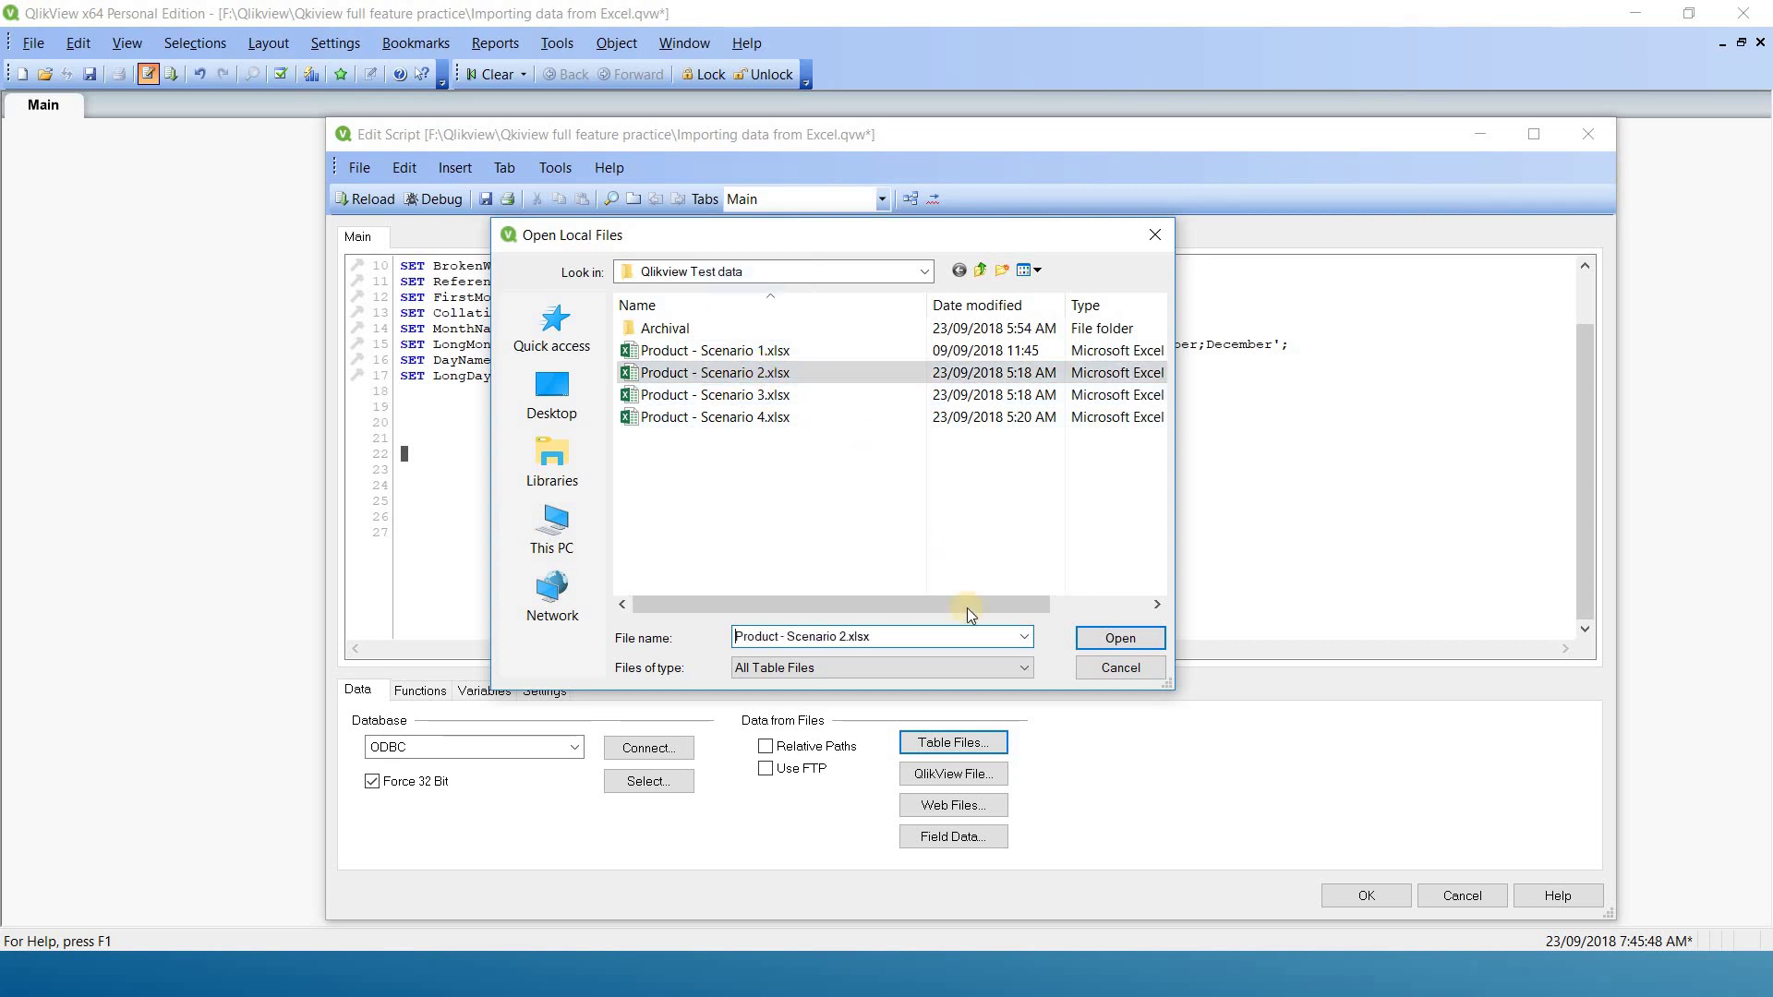
{"action": "left_click", "coordinate": [1120, 638]}
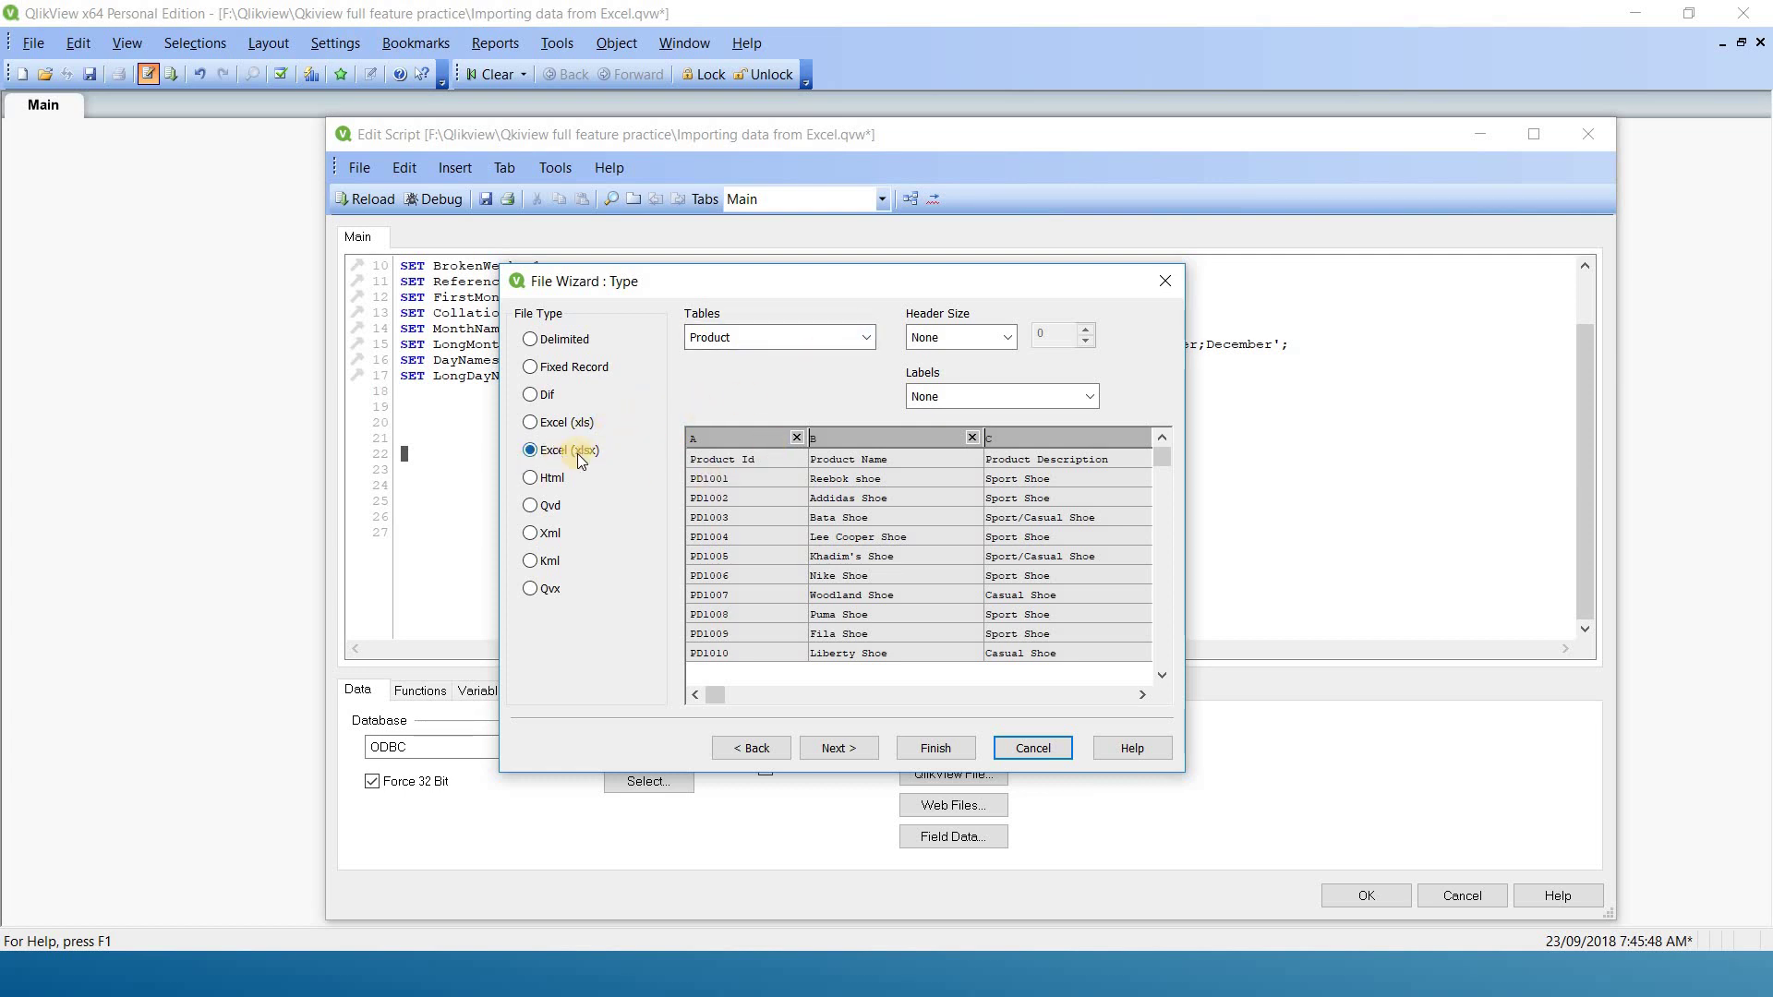
Choose the Product table and a header size of None for the workbook import.
{"action": "left_click", "coordinate": [805, 337]}
{"action": "left_click", "coordinate": [805, 336]}
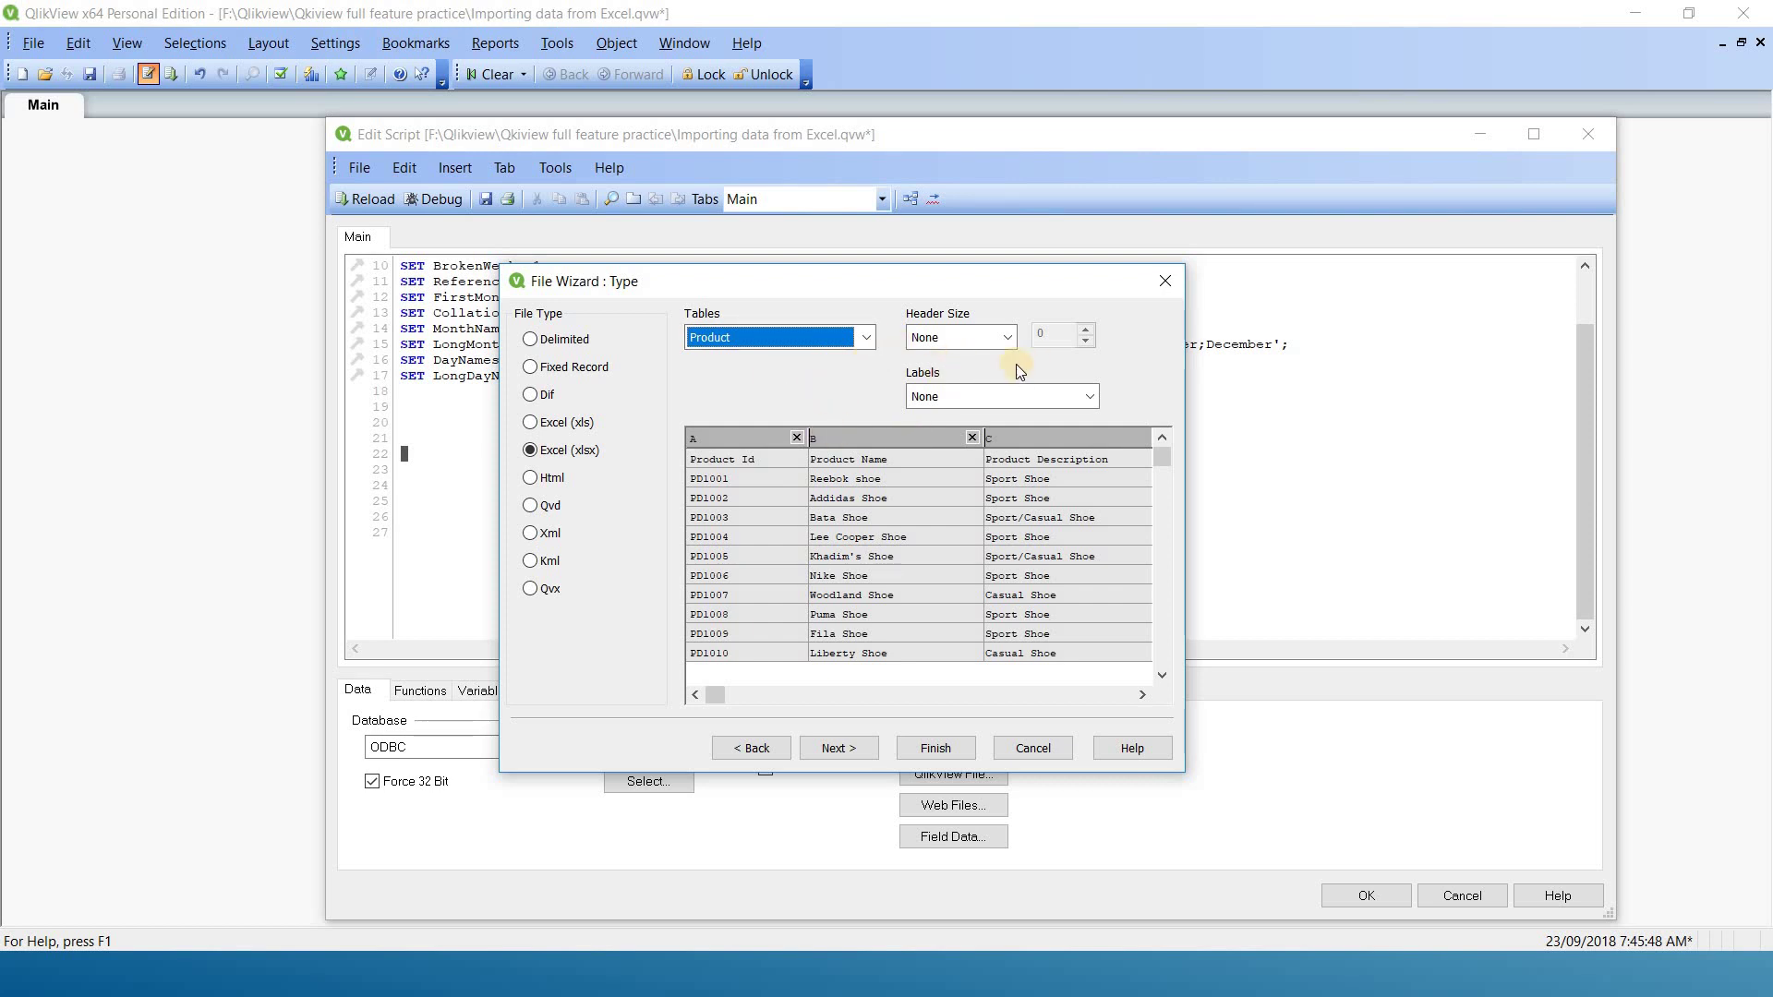
{"action": "left_click", "coordinate": [977, 338]}
{"action": "left_click", "coordinate": [981, 352]}
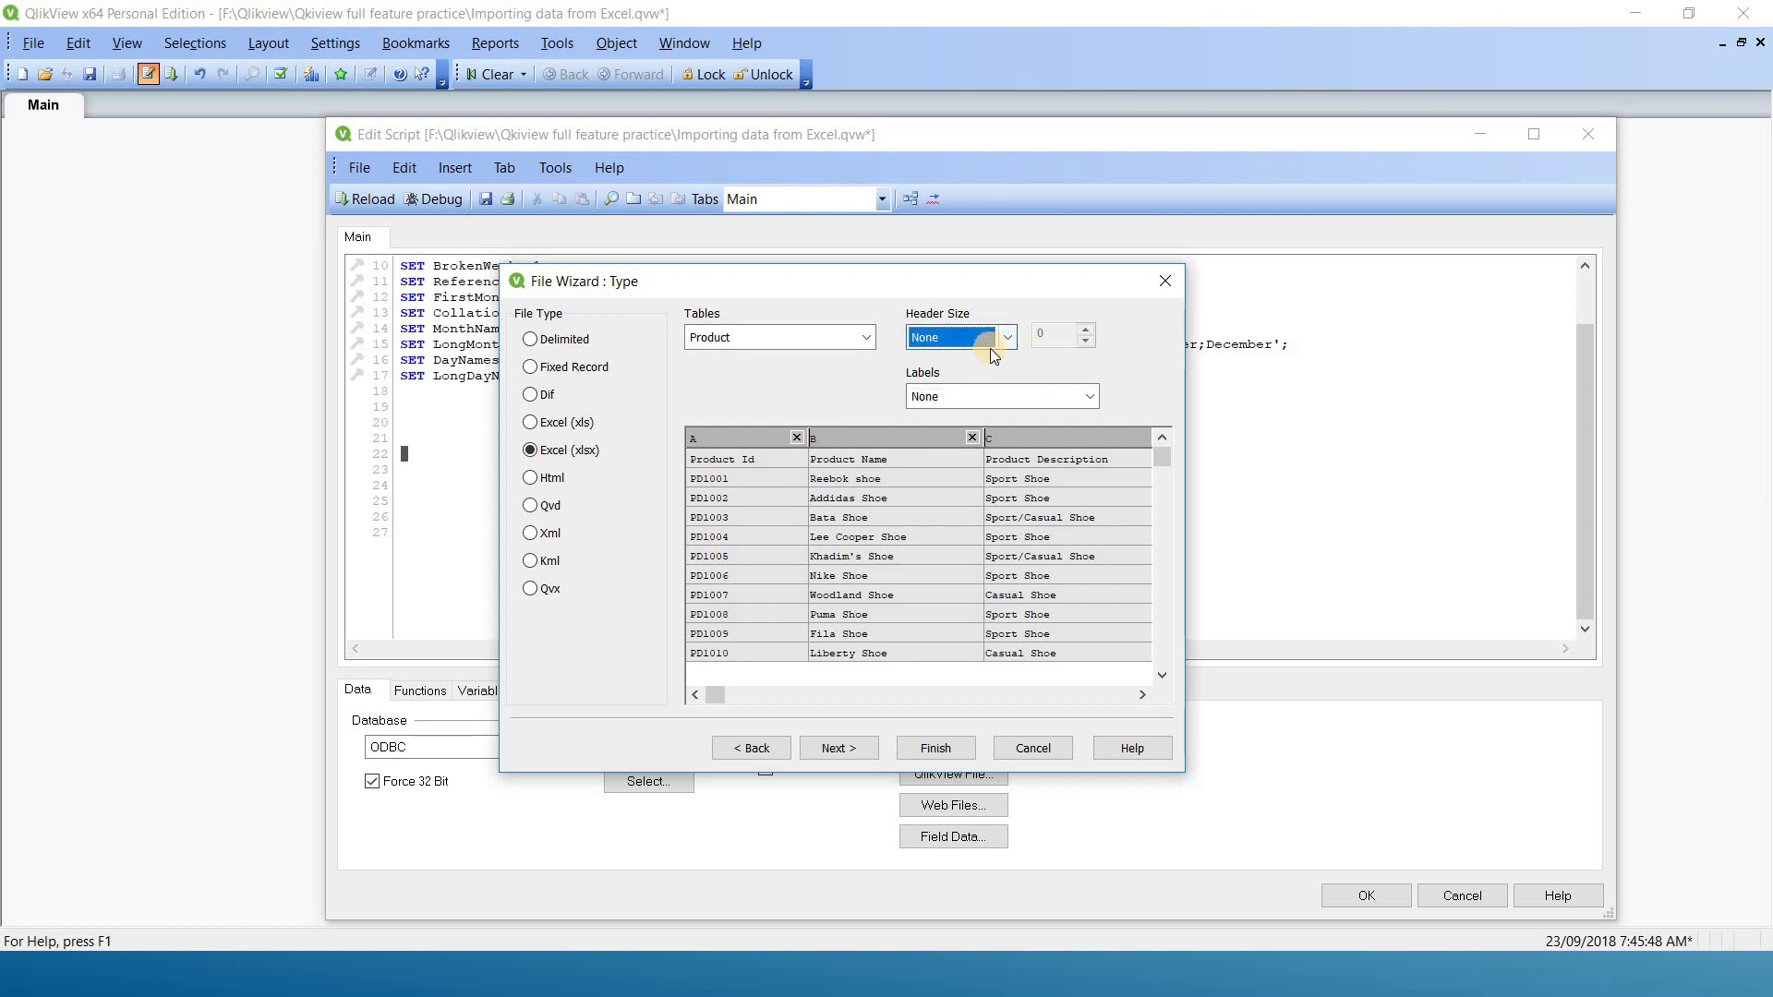
Set the labels of the workbook import to Embedded Labels.
{"action": "left_click", "coordinate": [1036, 397]}
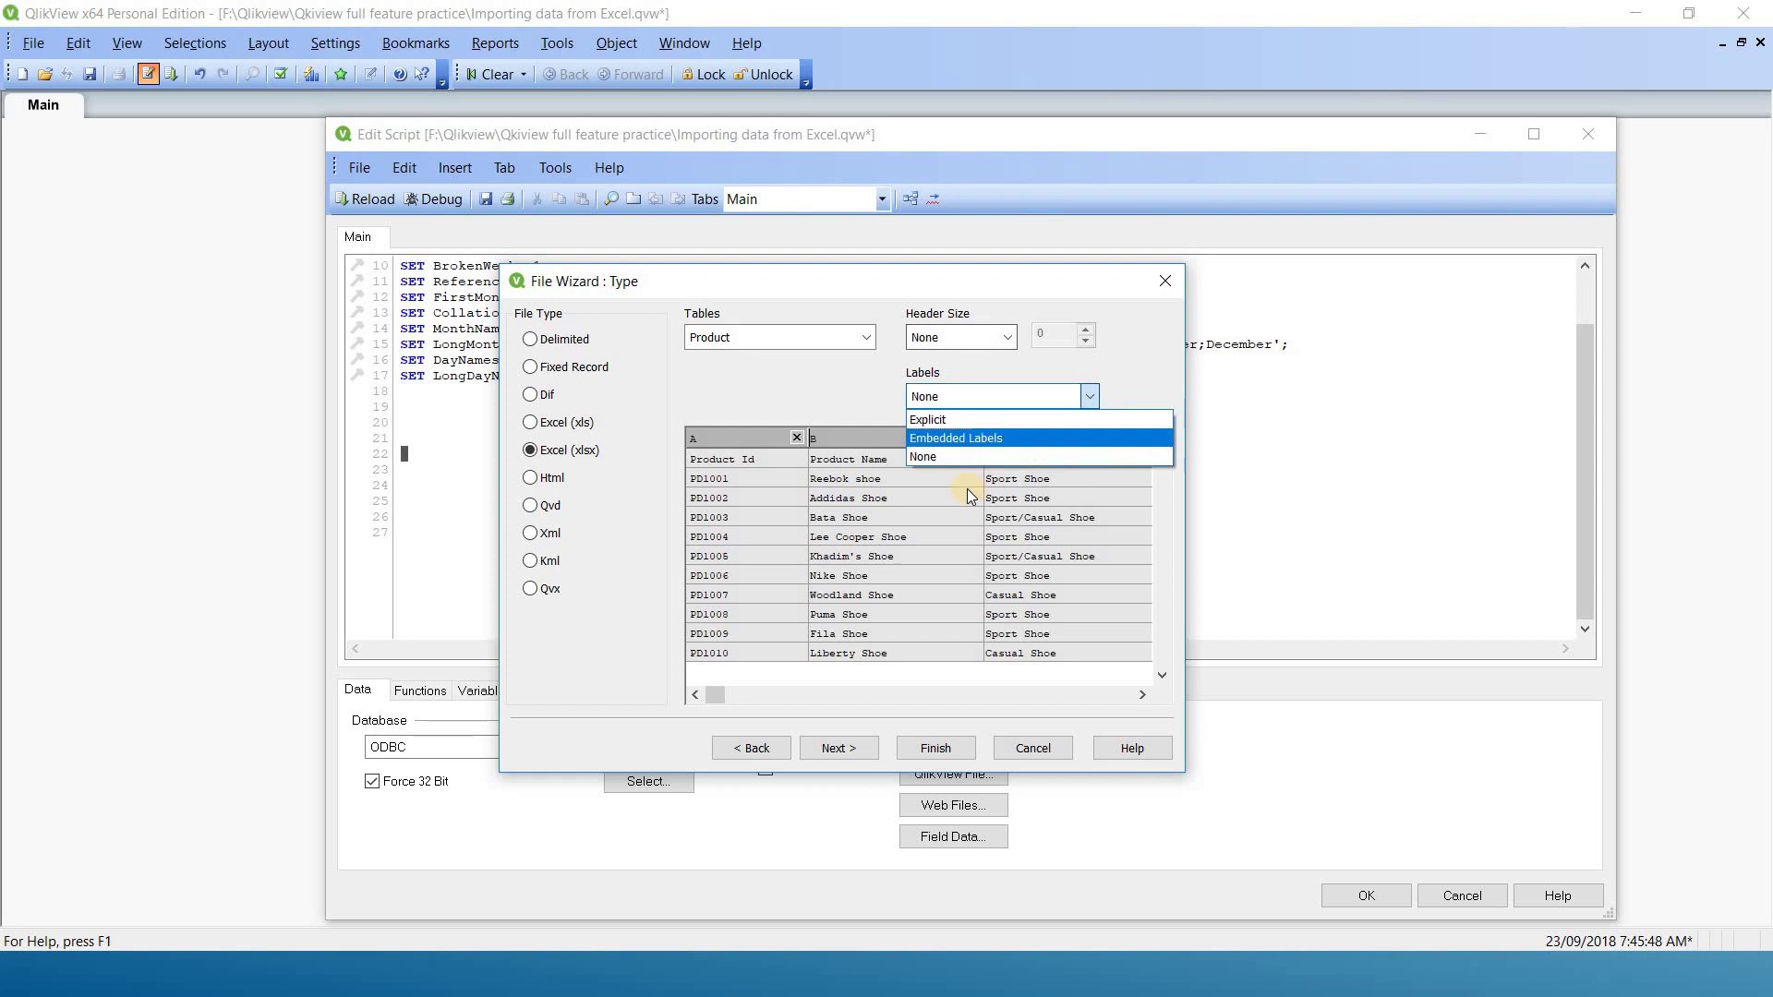
{"action": "left_click", "coordinate": [963, 440]}
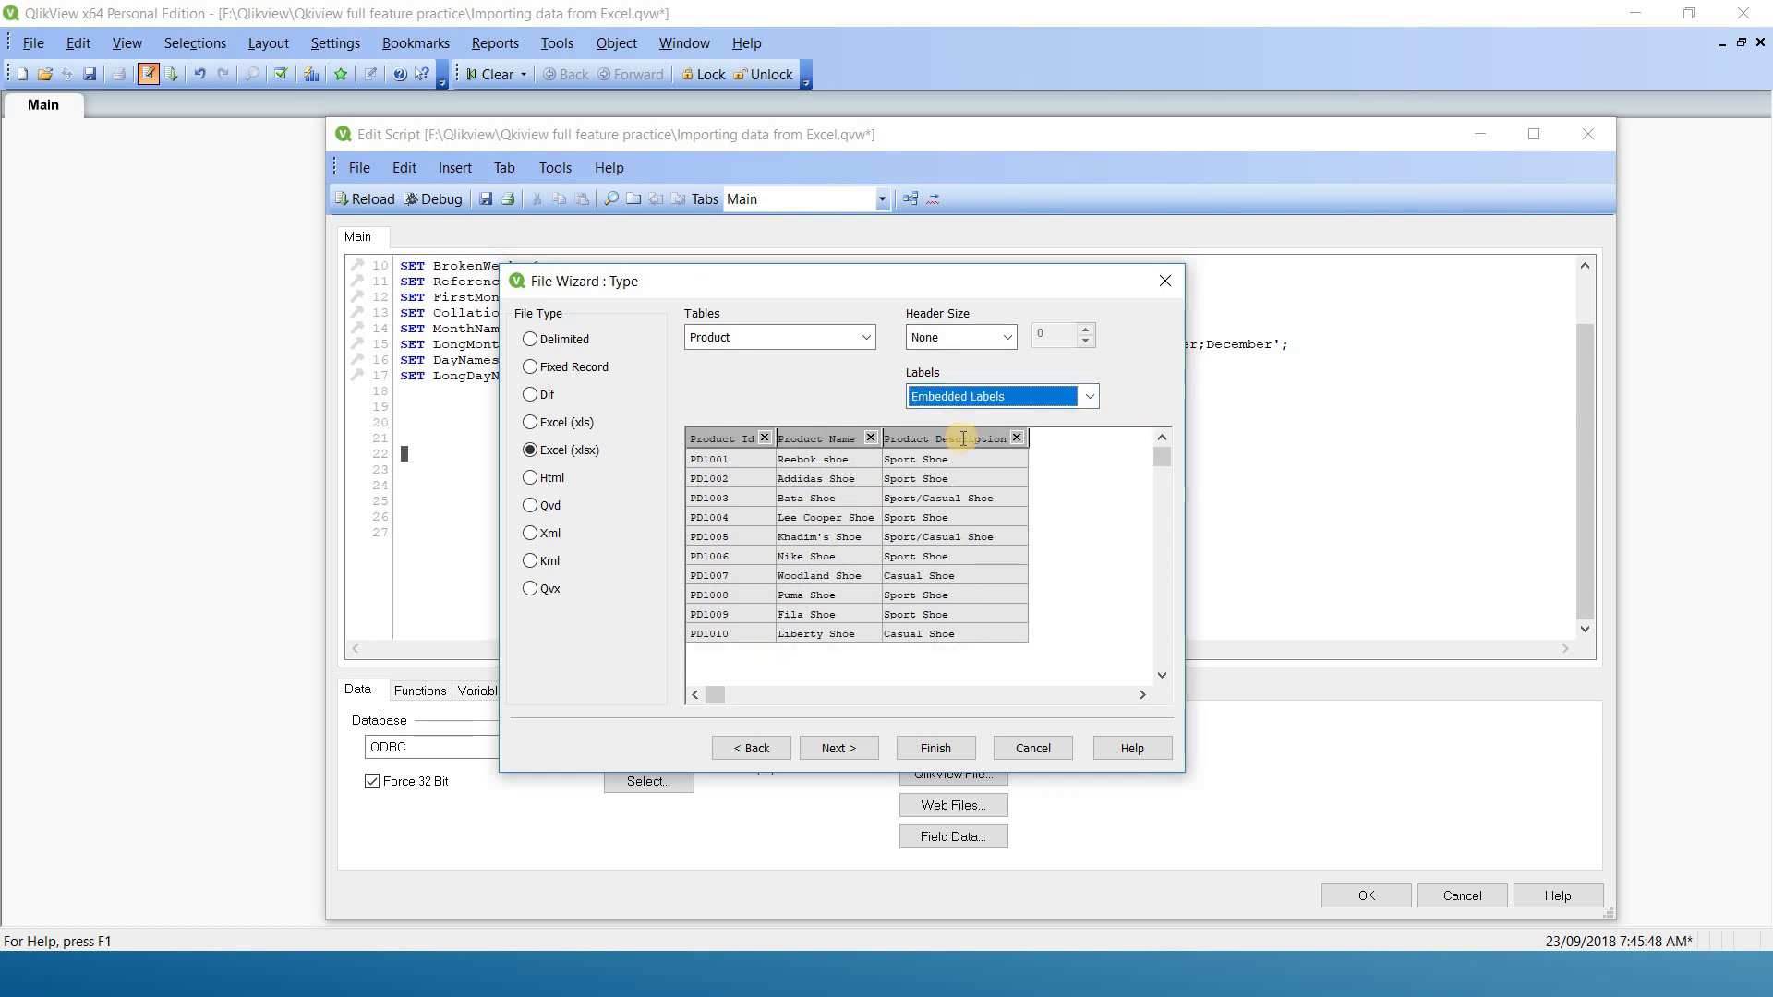
{"action": "left_click", "coordinate": [1108, 493]}
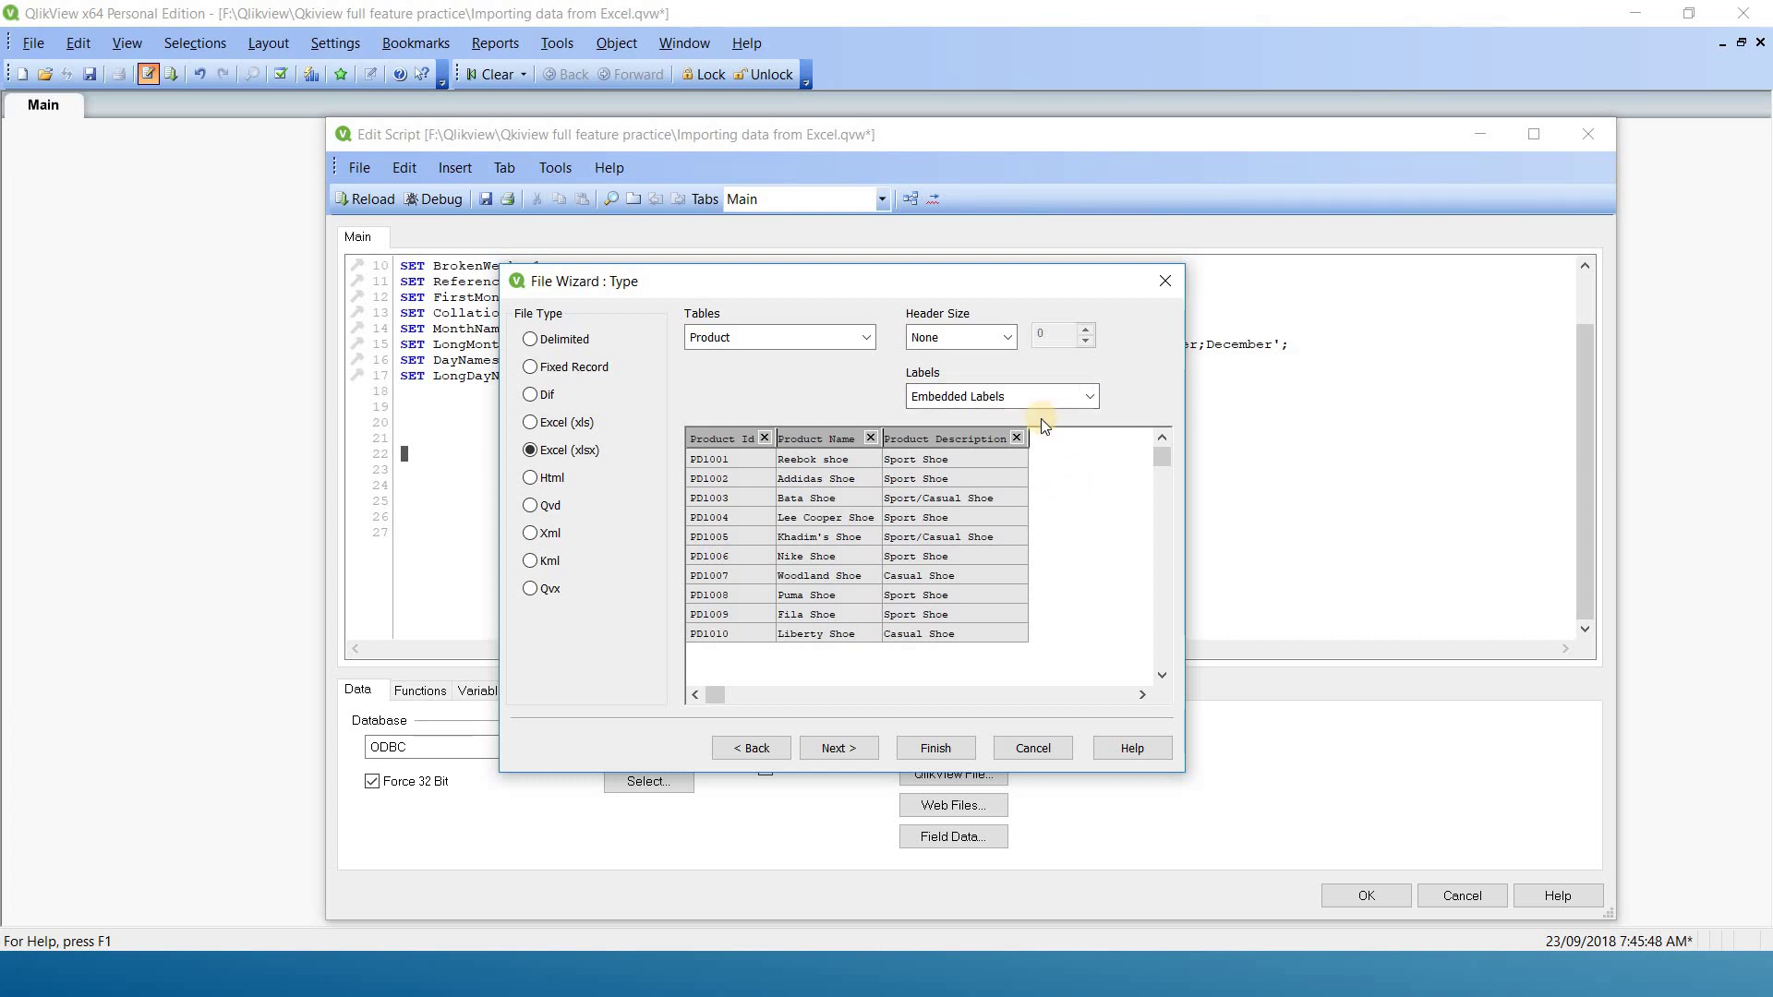
Finish the import wizard without a transformation step, reload the script and close the sheet properties.
{"action": "left_click", "coordinate": [838, 751]}
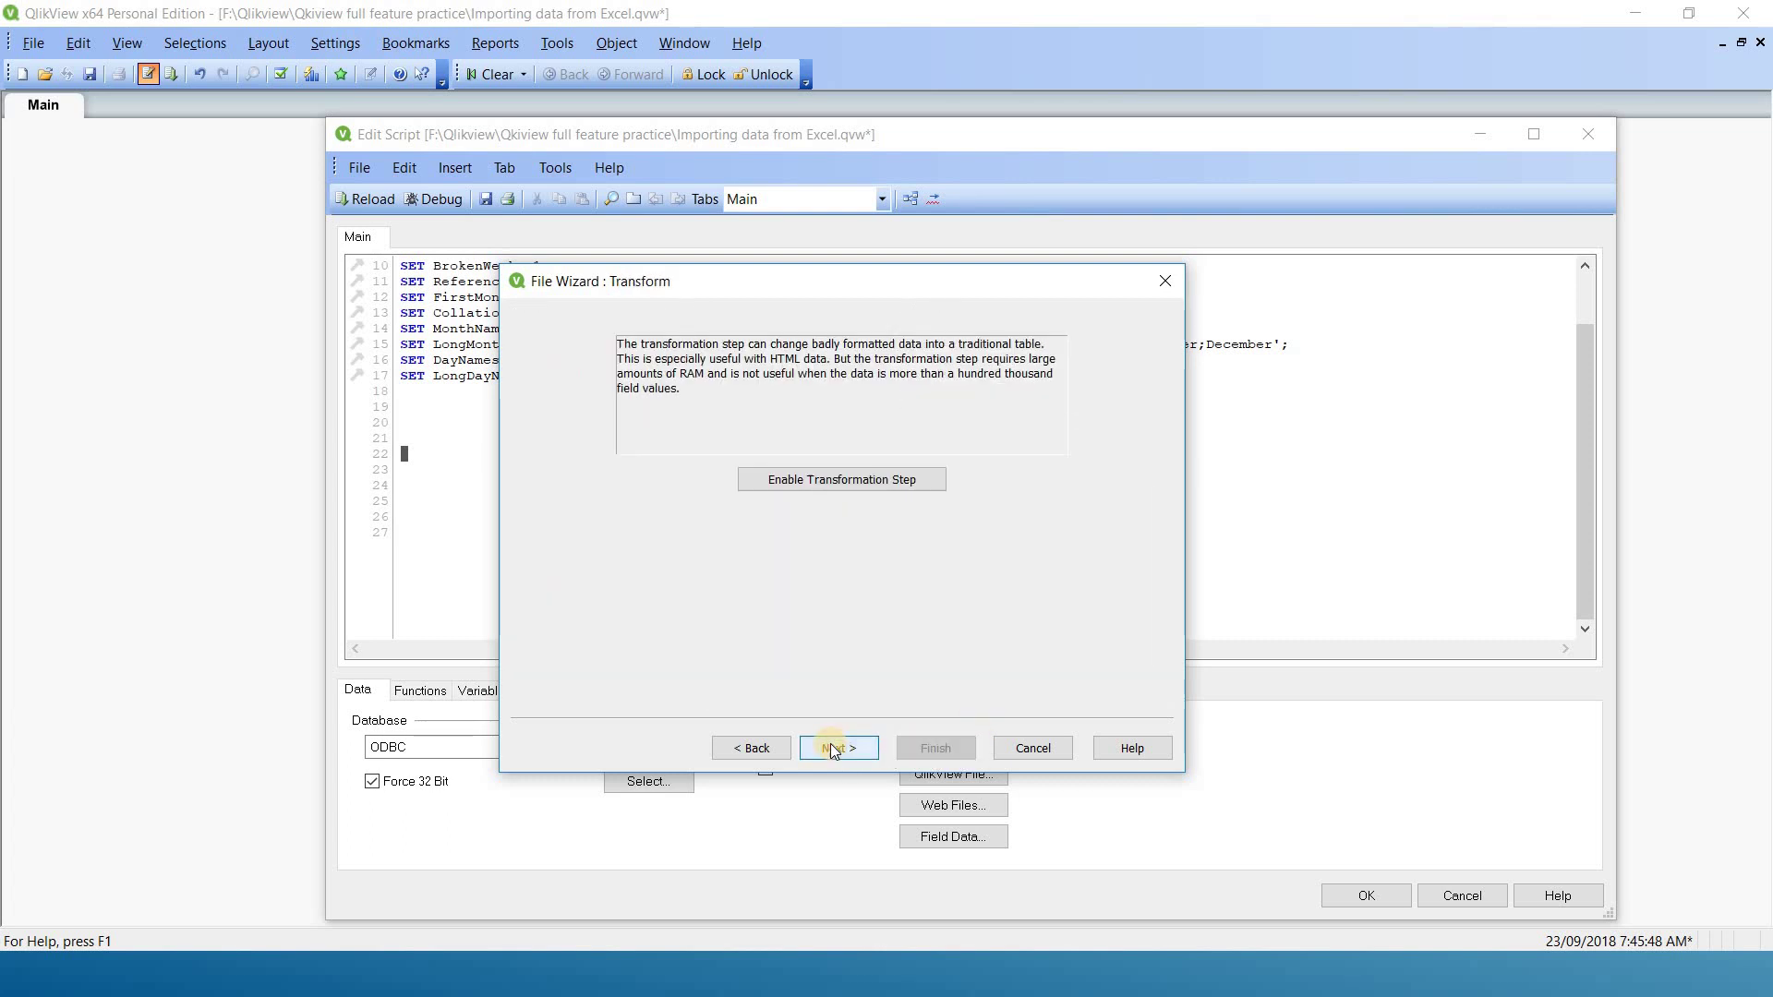
{"action": "left_click", "coordinate": [836, 752]}
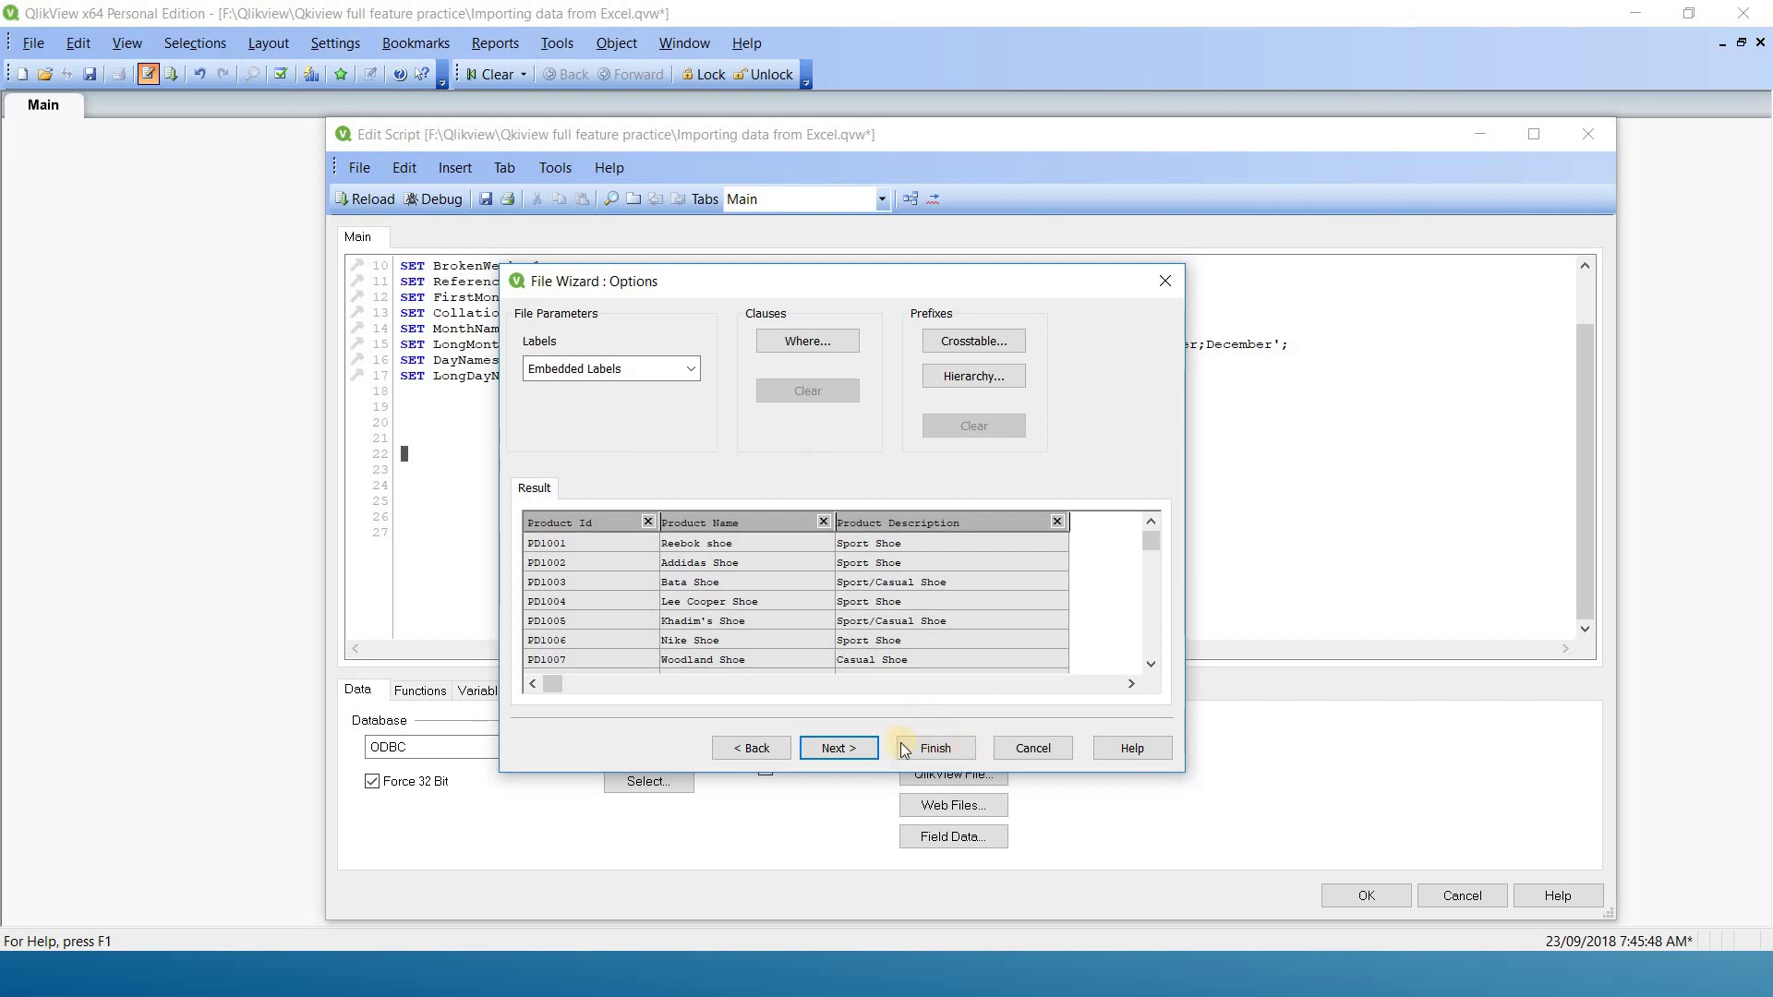
{"action": "left_click", "coordinate": [838, 746]}
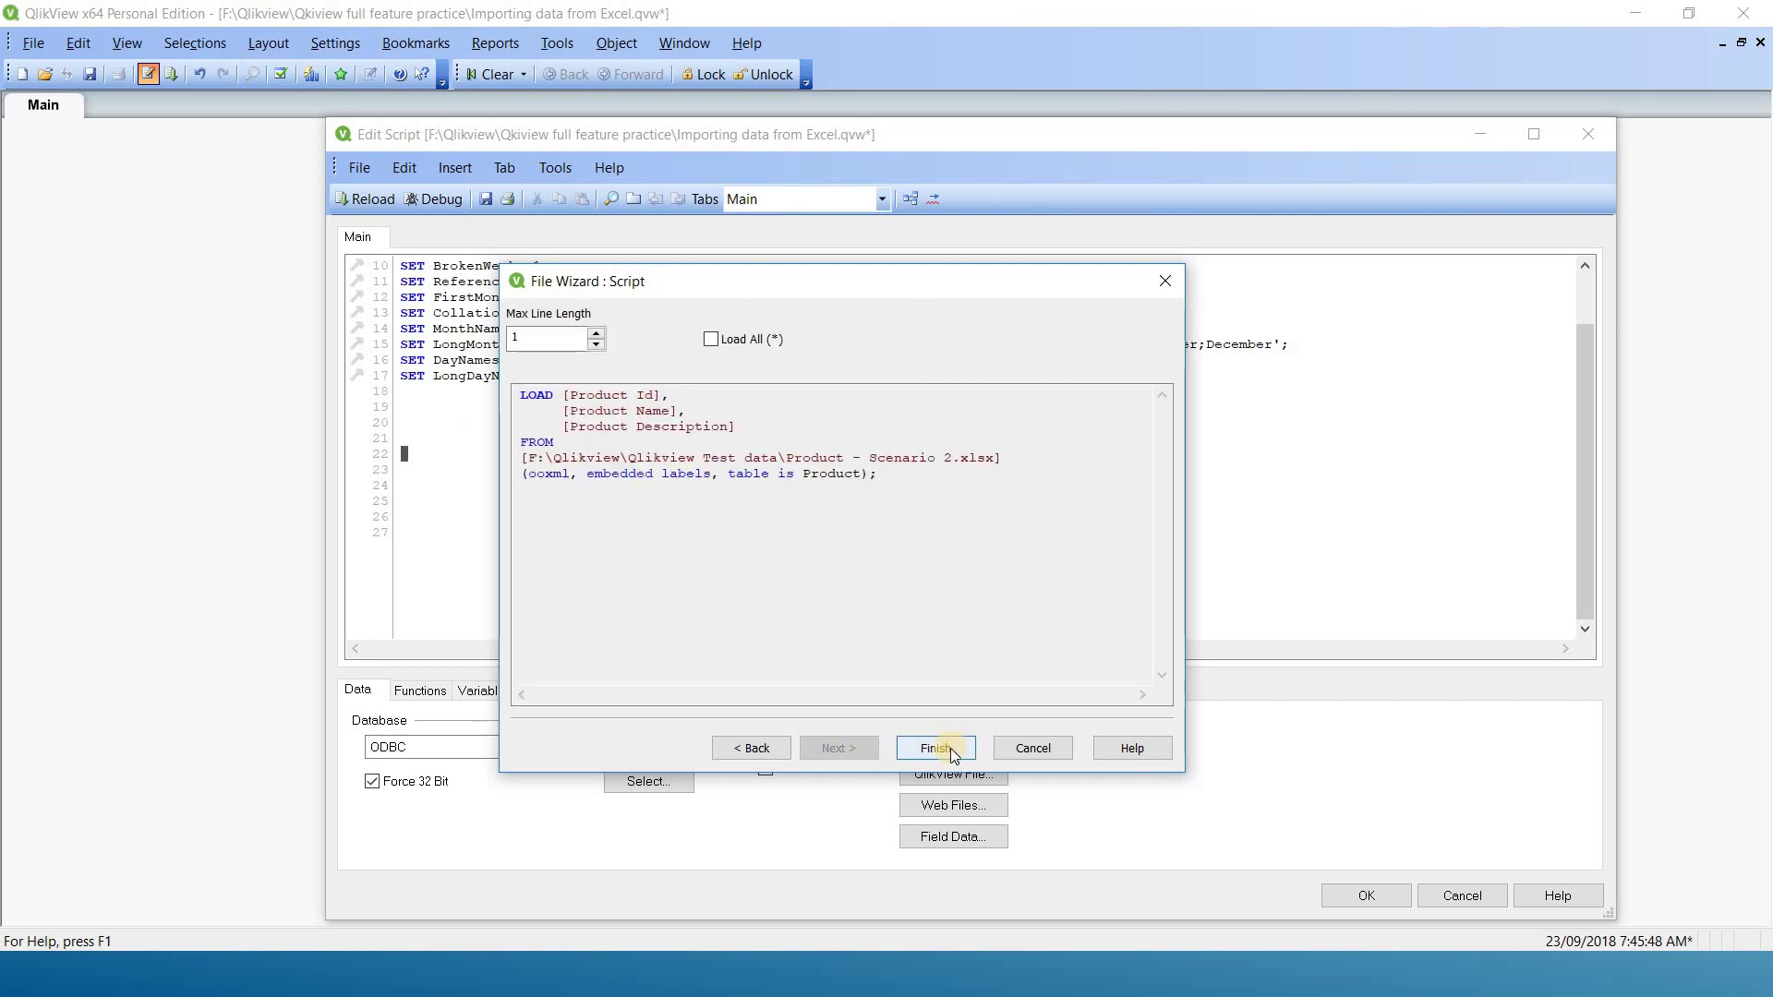
{"action": "left_click", "coordinate": [934, 748]}
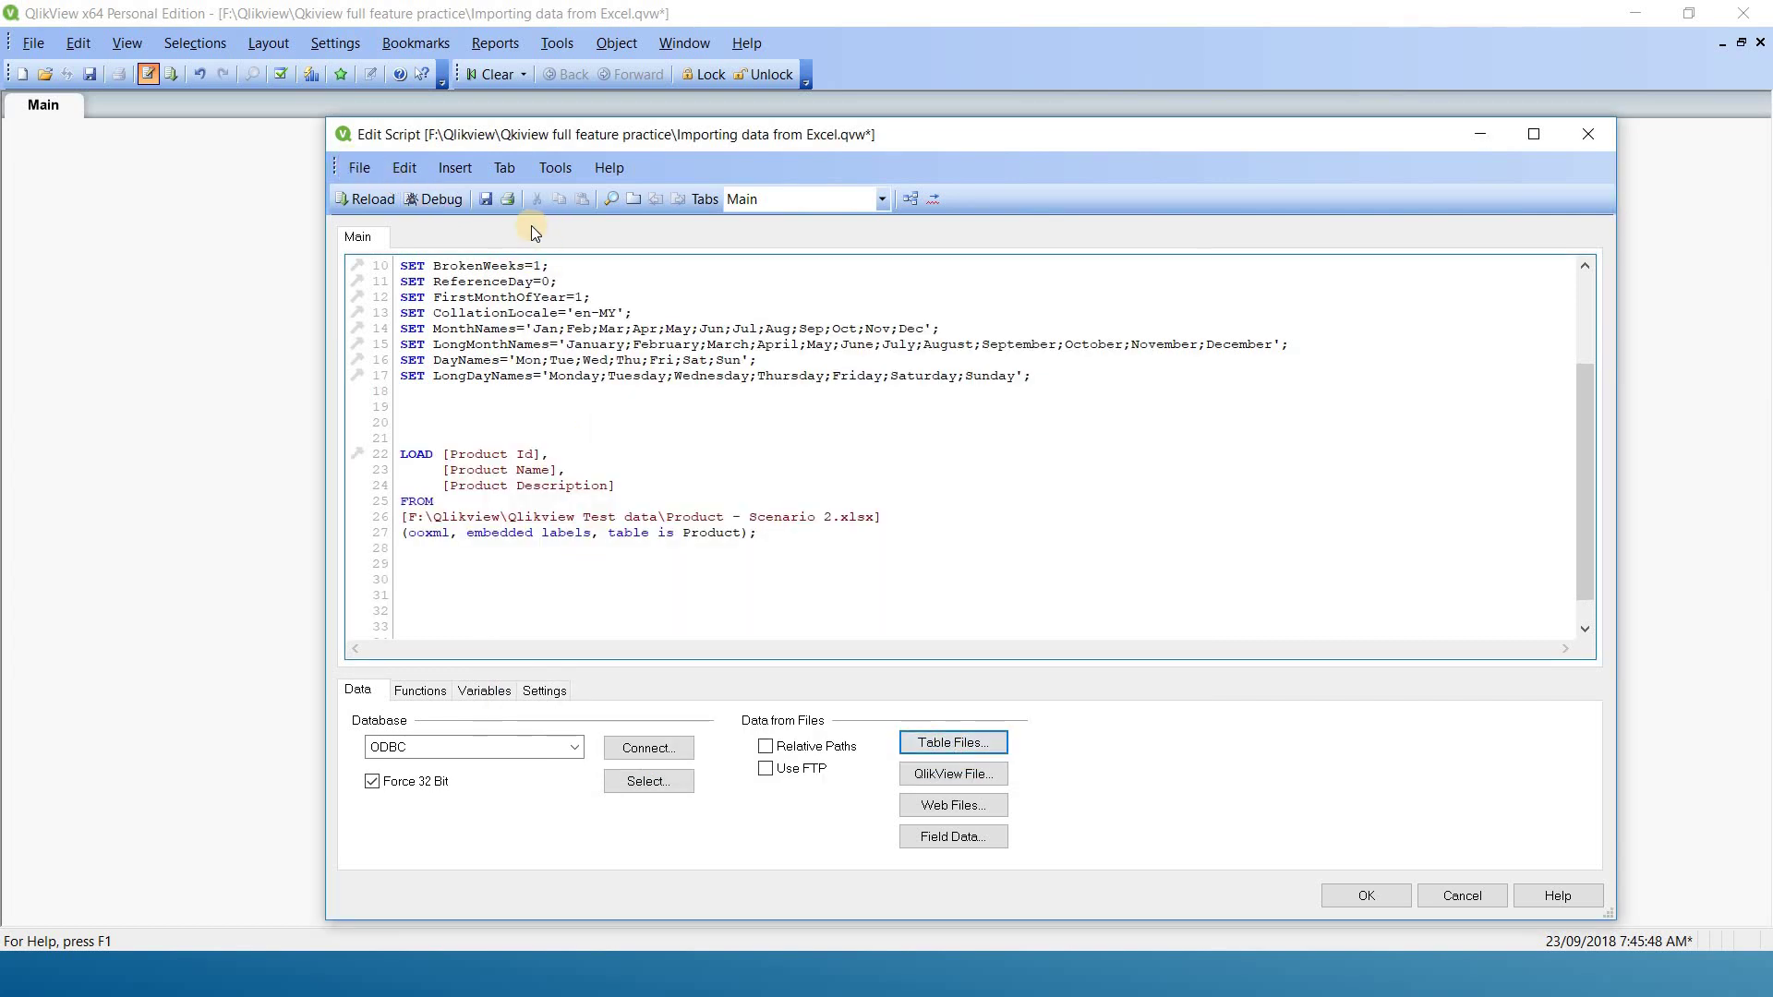
{"action": "left_click", "coordinate": [370, 200]}
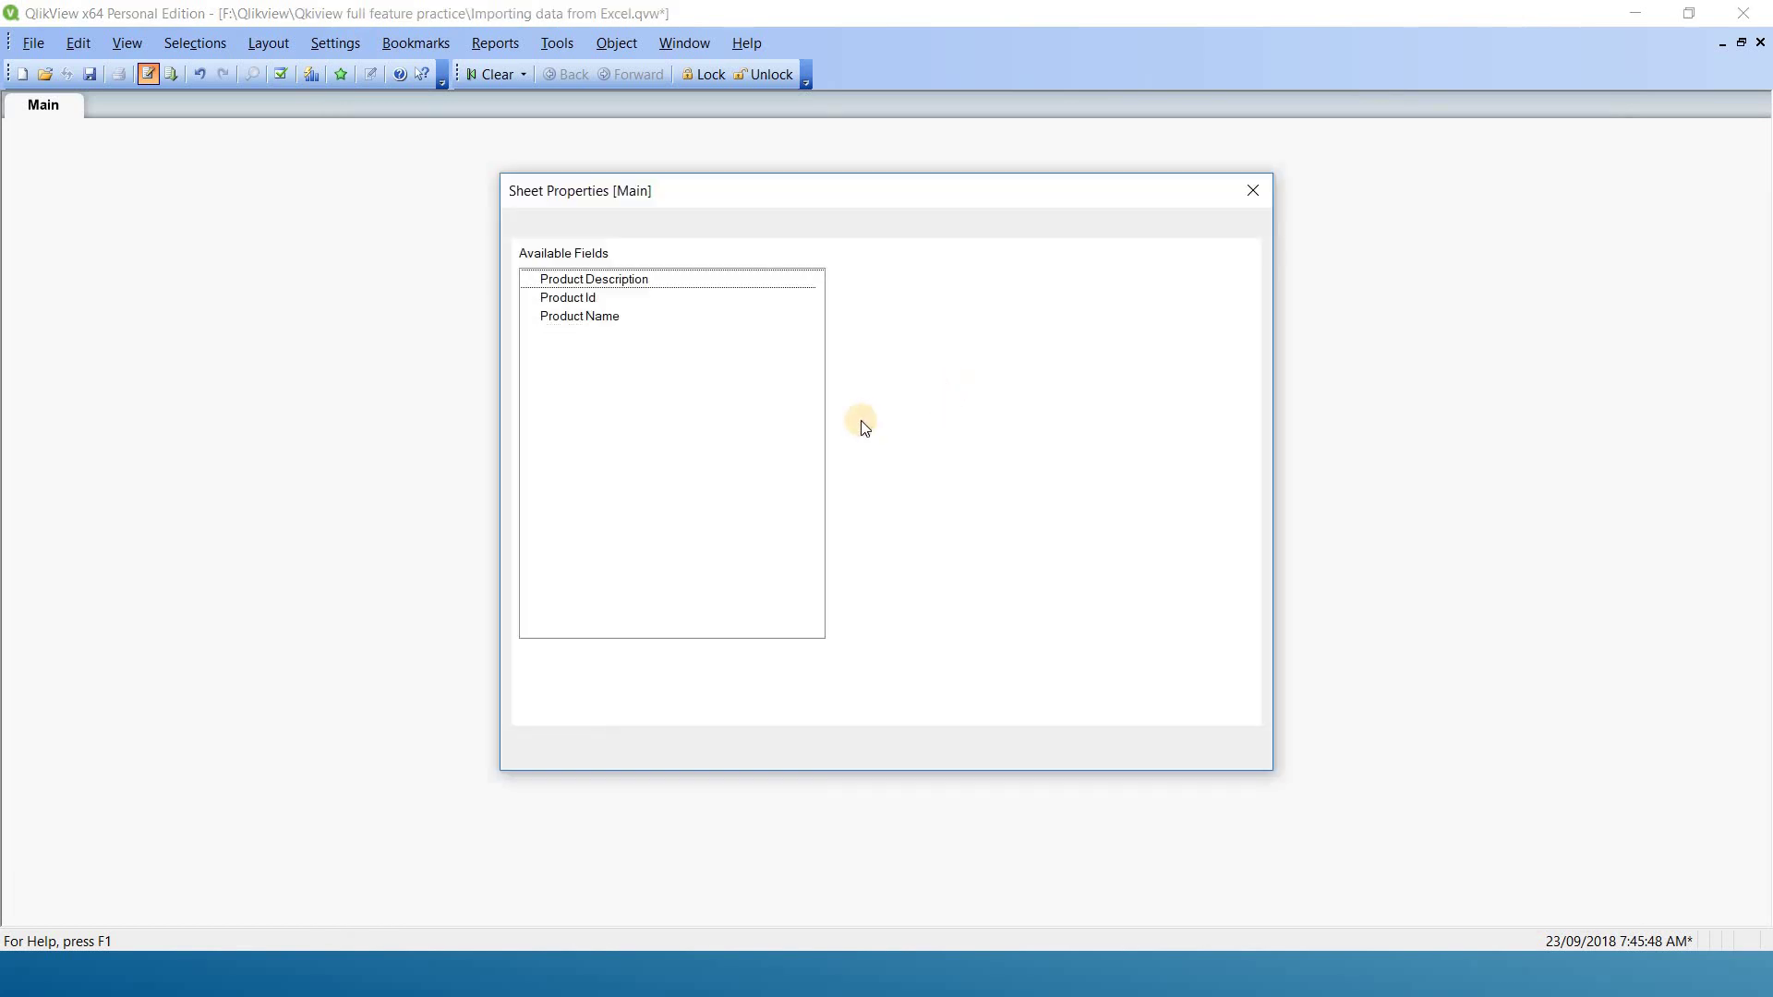
{"action": "left_click", "coordinate": [1253, 190]}
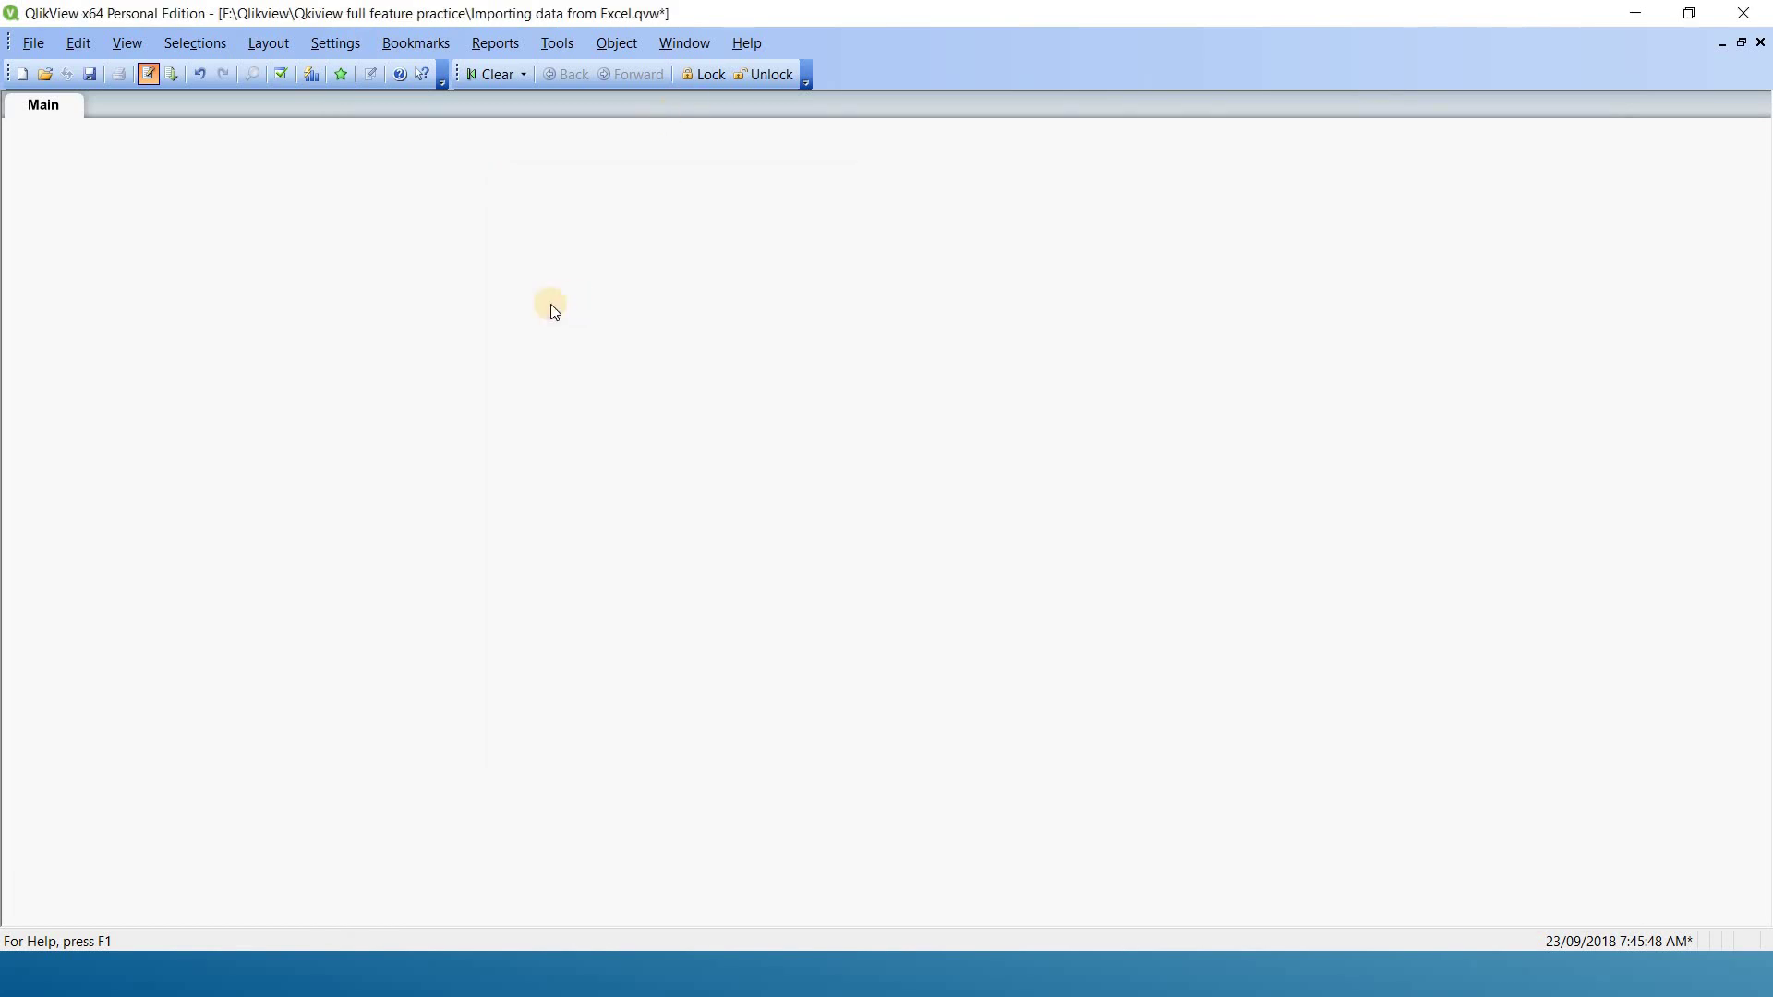
Start a new table box on the Main sheet and add all available fields to it.
{"action": "right_click", "coordinate": [541, 299]}
{"action": "mouse_move", "coordinate": [623, 364]}
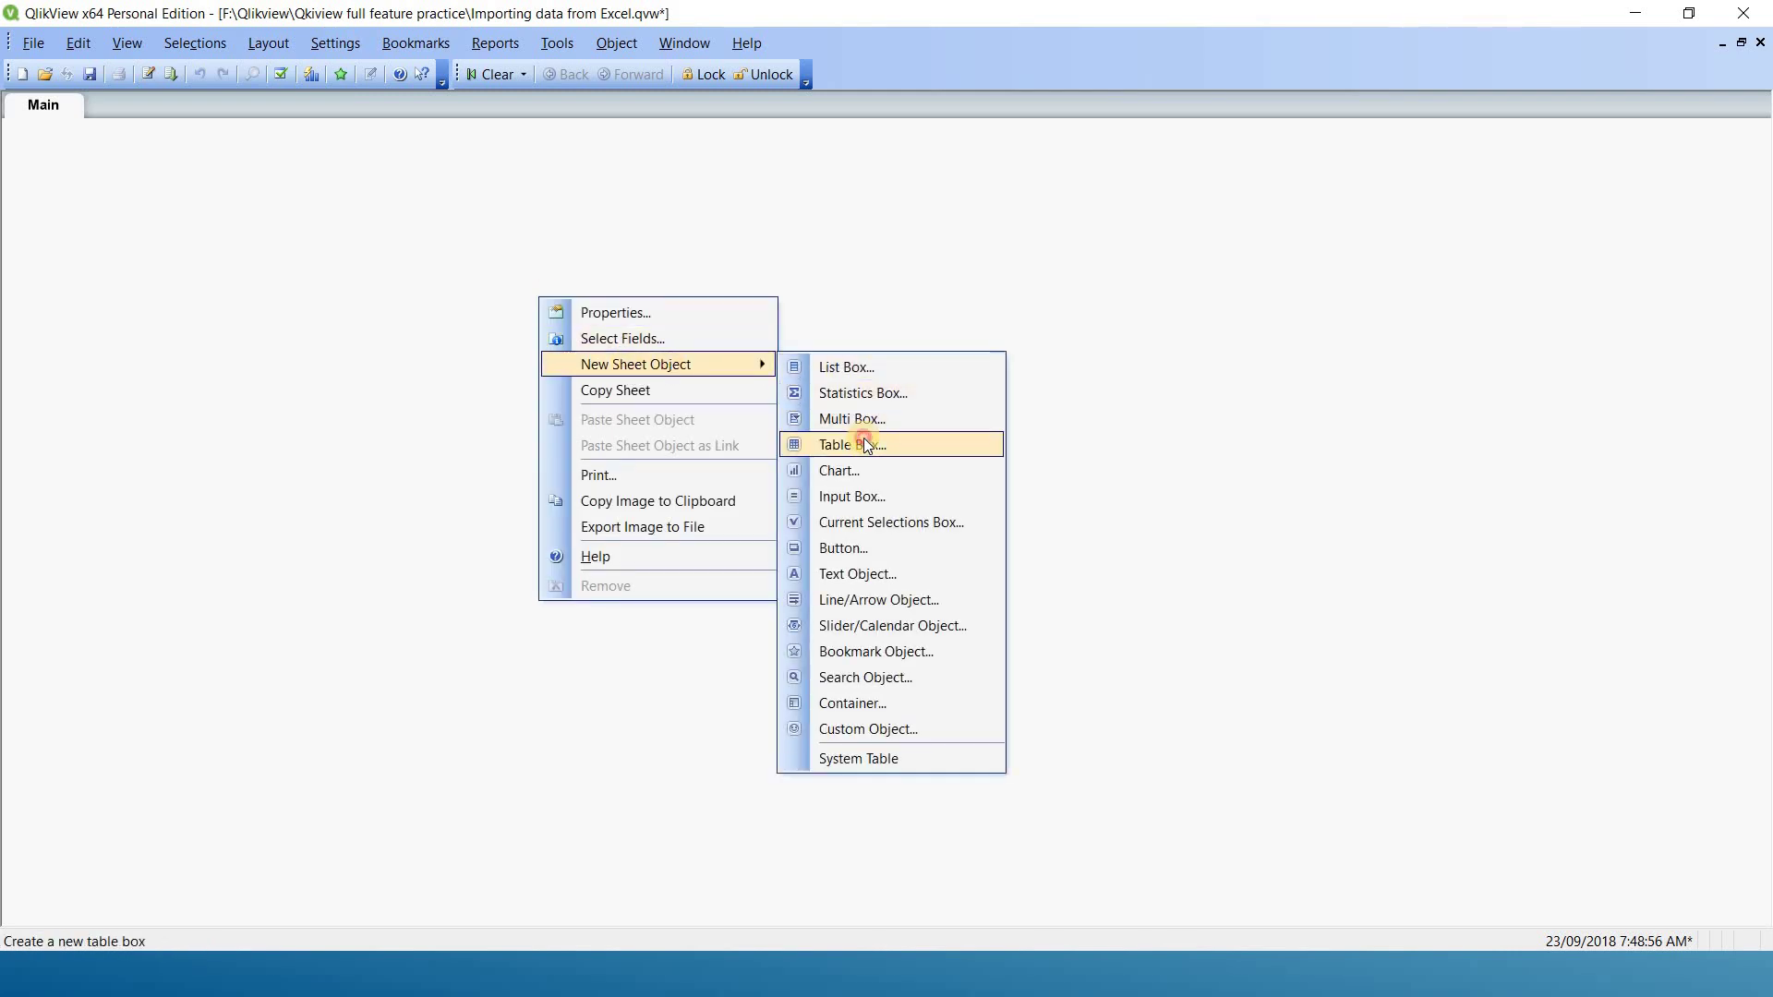
{"action": "left_click", "coordinate": [861, 442]}
{"action": "left_click", "coordinate": [775, 388]}
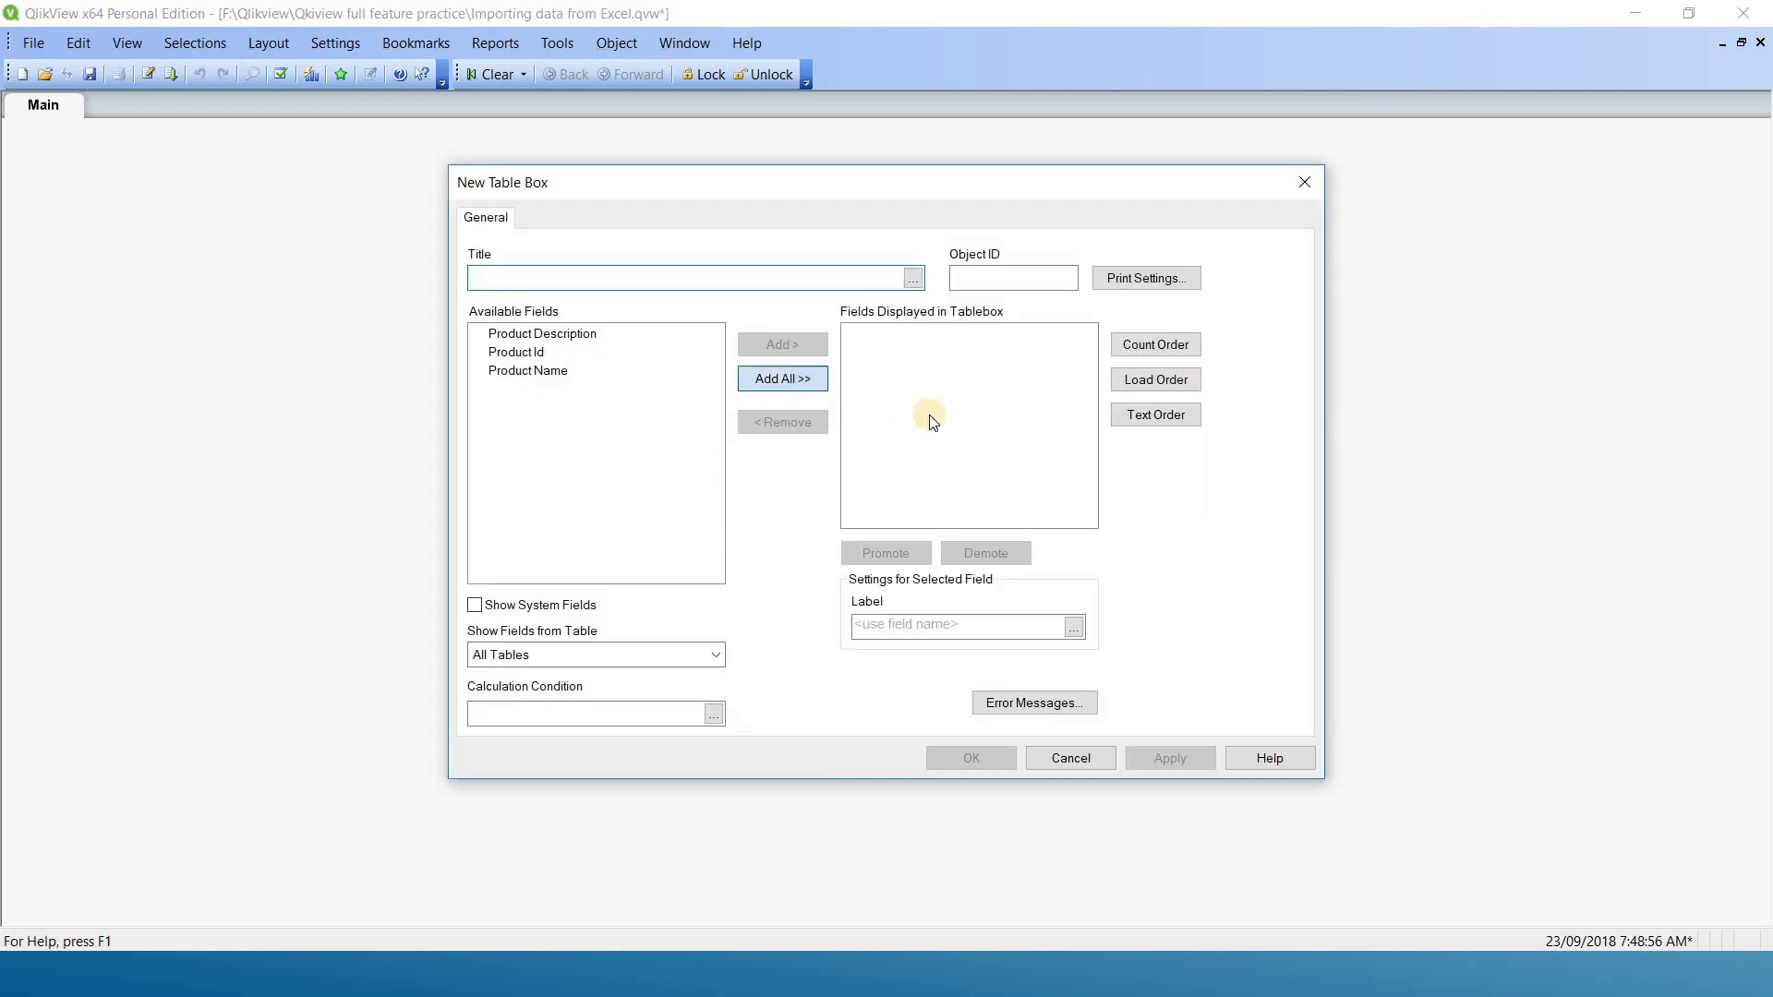
Move Product Id and Product Name ahead of Product Description in the table box and place it on the sheet.
{"action": "left_click", "coordinate": [887, 351]}
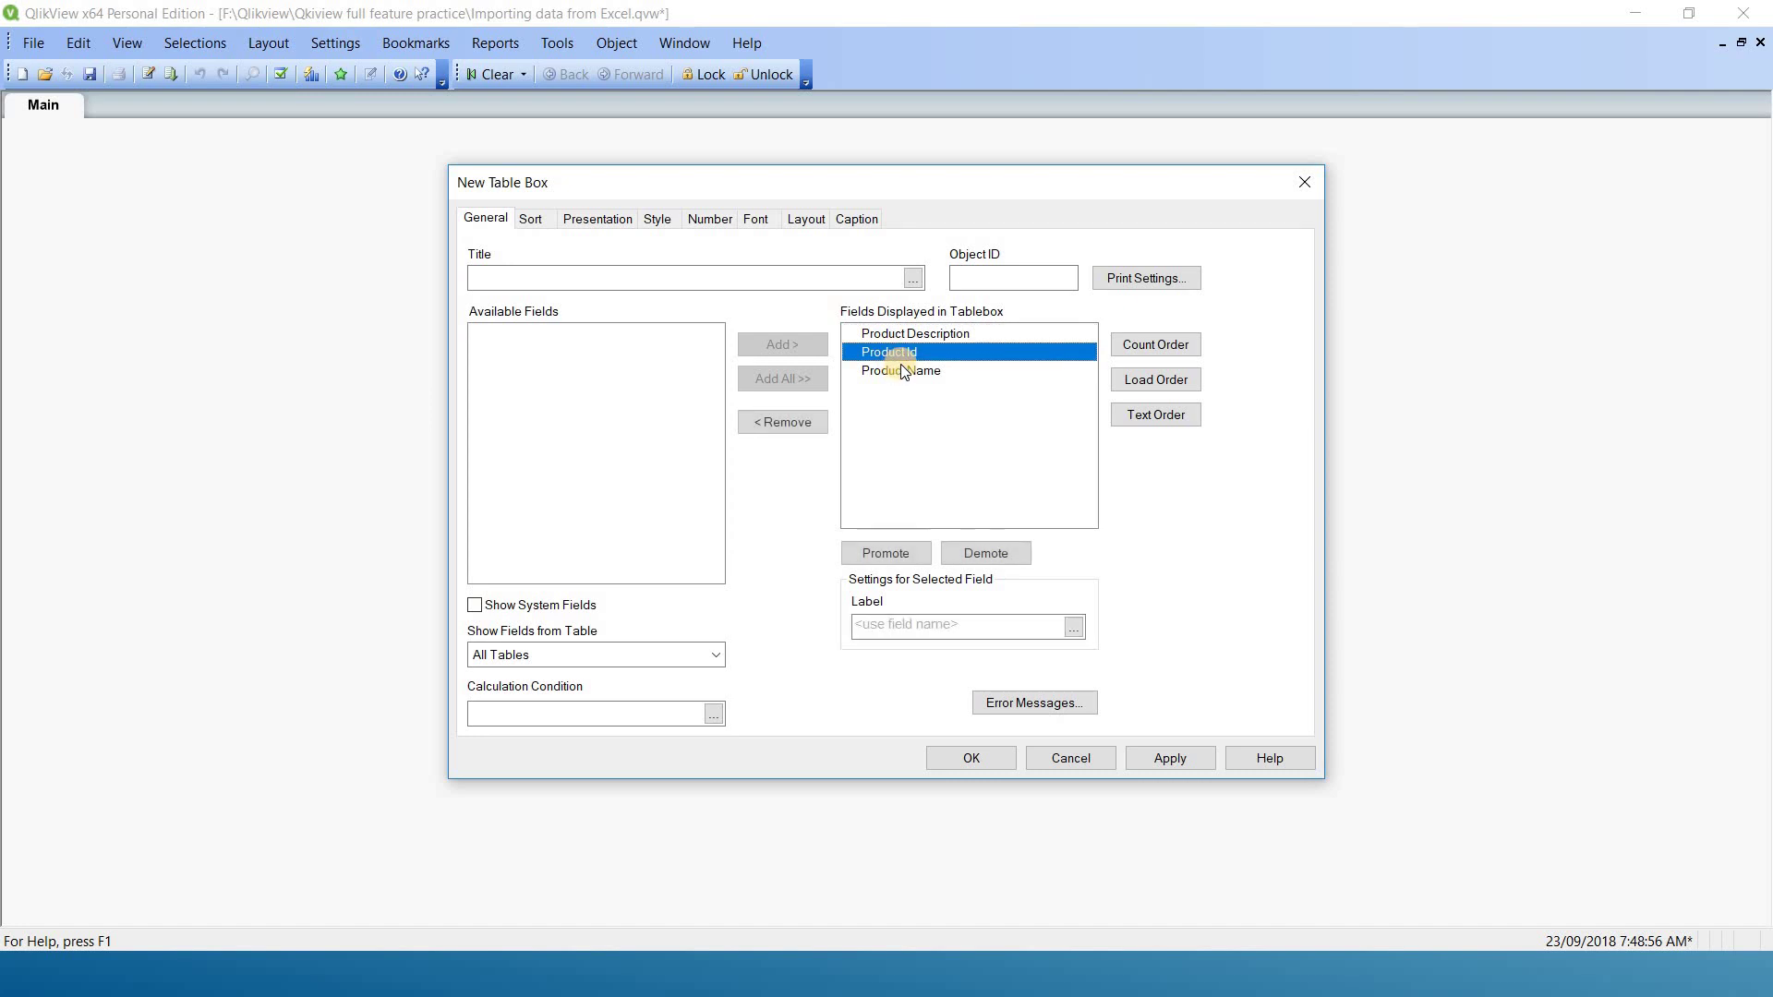
{"action": "left_click", "coordinate": [903, 368], "text": "shift"}
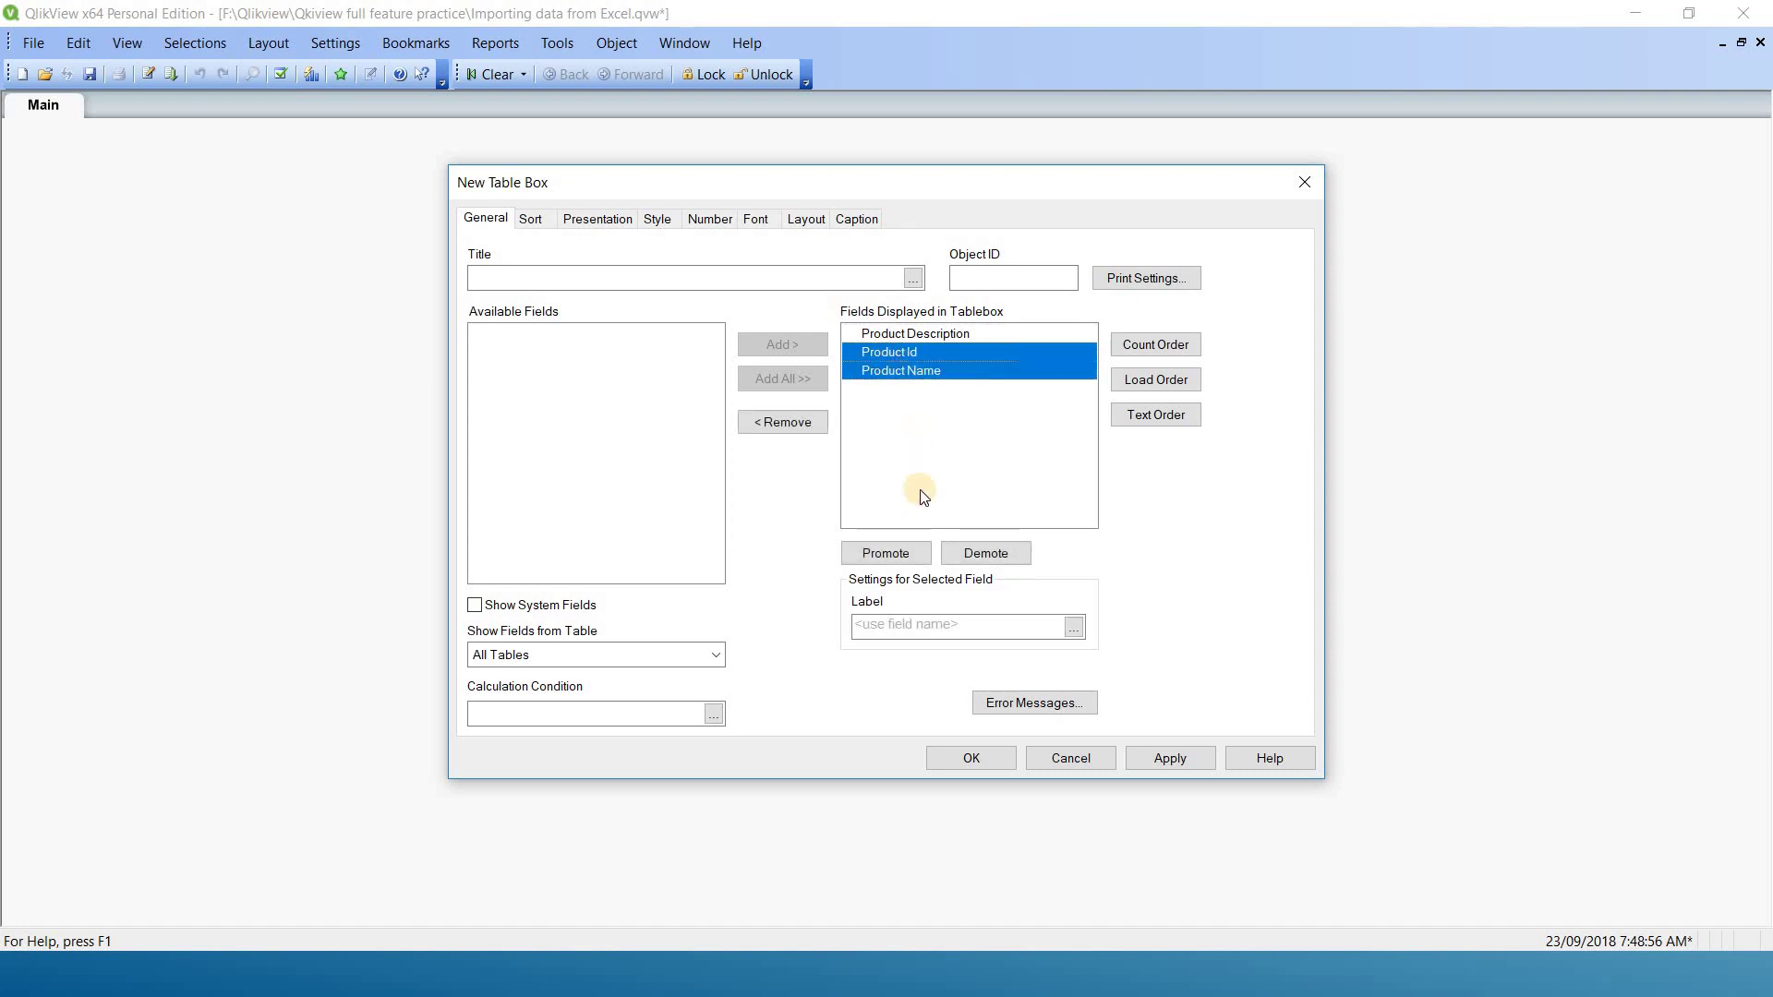
{"action": "left_click", "coordinate": [898, 552]}
{"action": "left_click", "coordinate": [916, 401]}
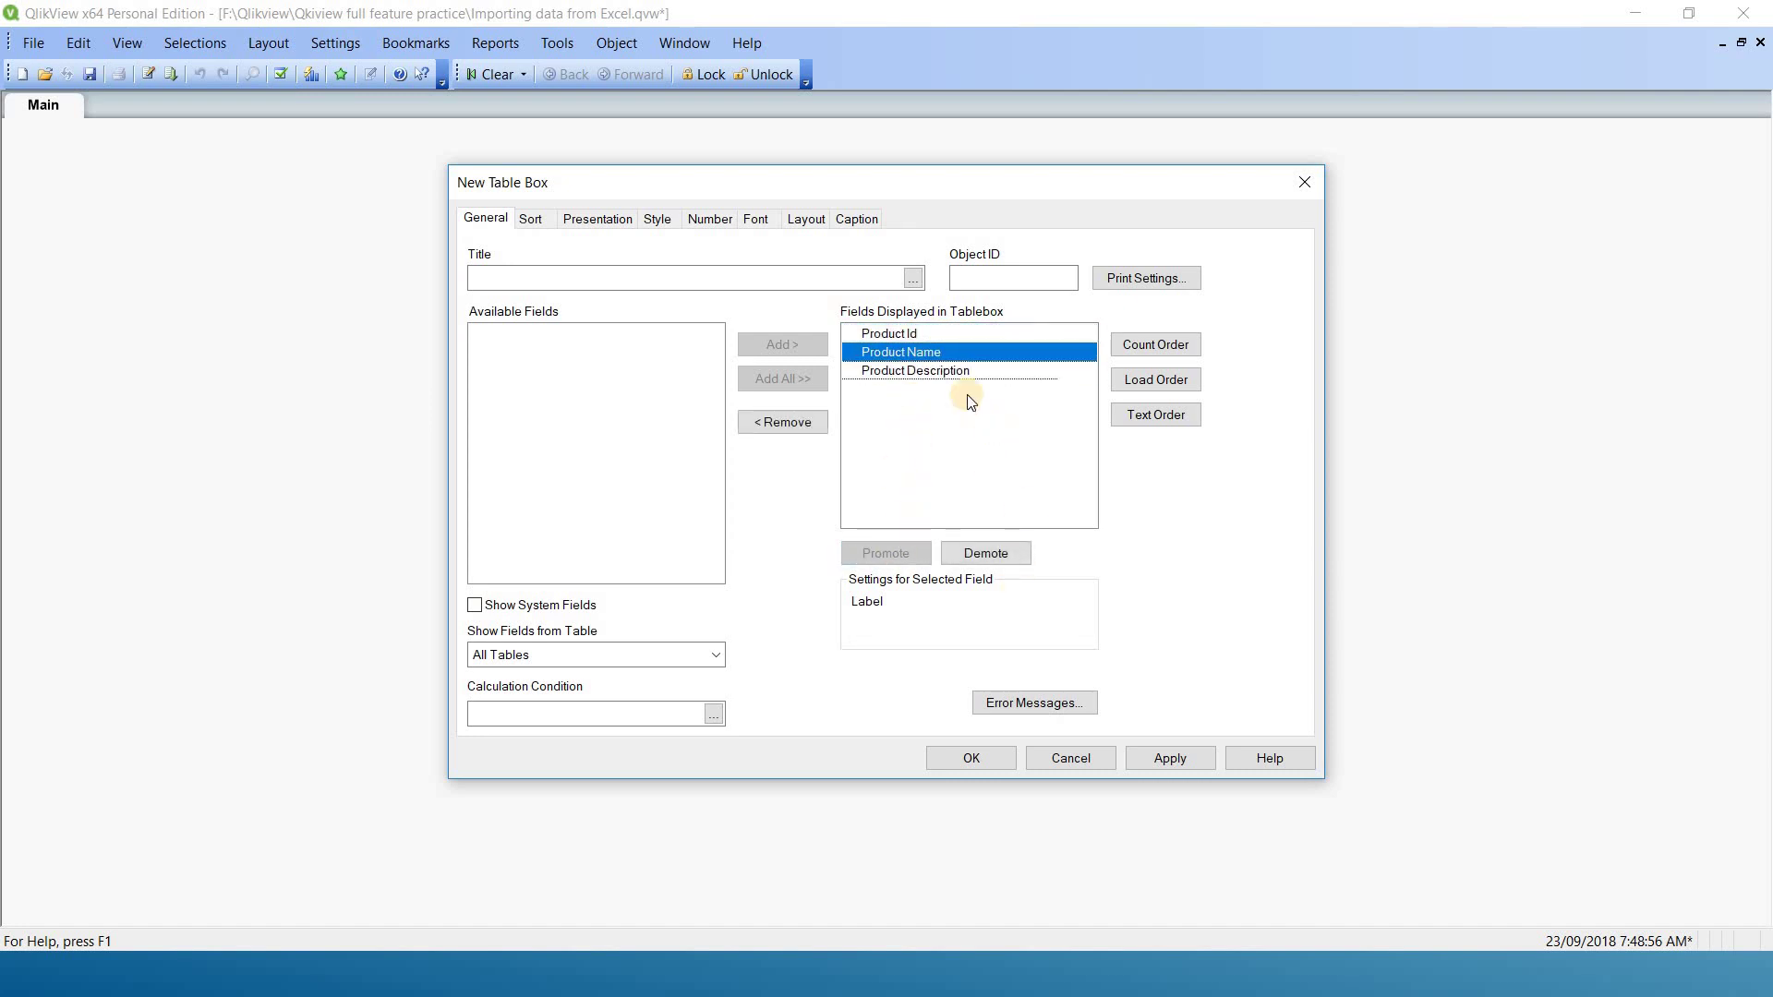
{"action": "left_click", "coordinate": [1189, 764]}
{"action": "left_click", "coordinate": [969, 759]}
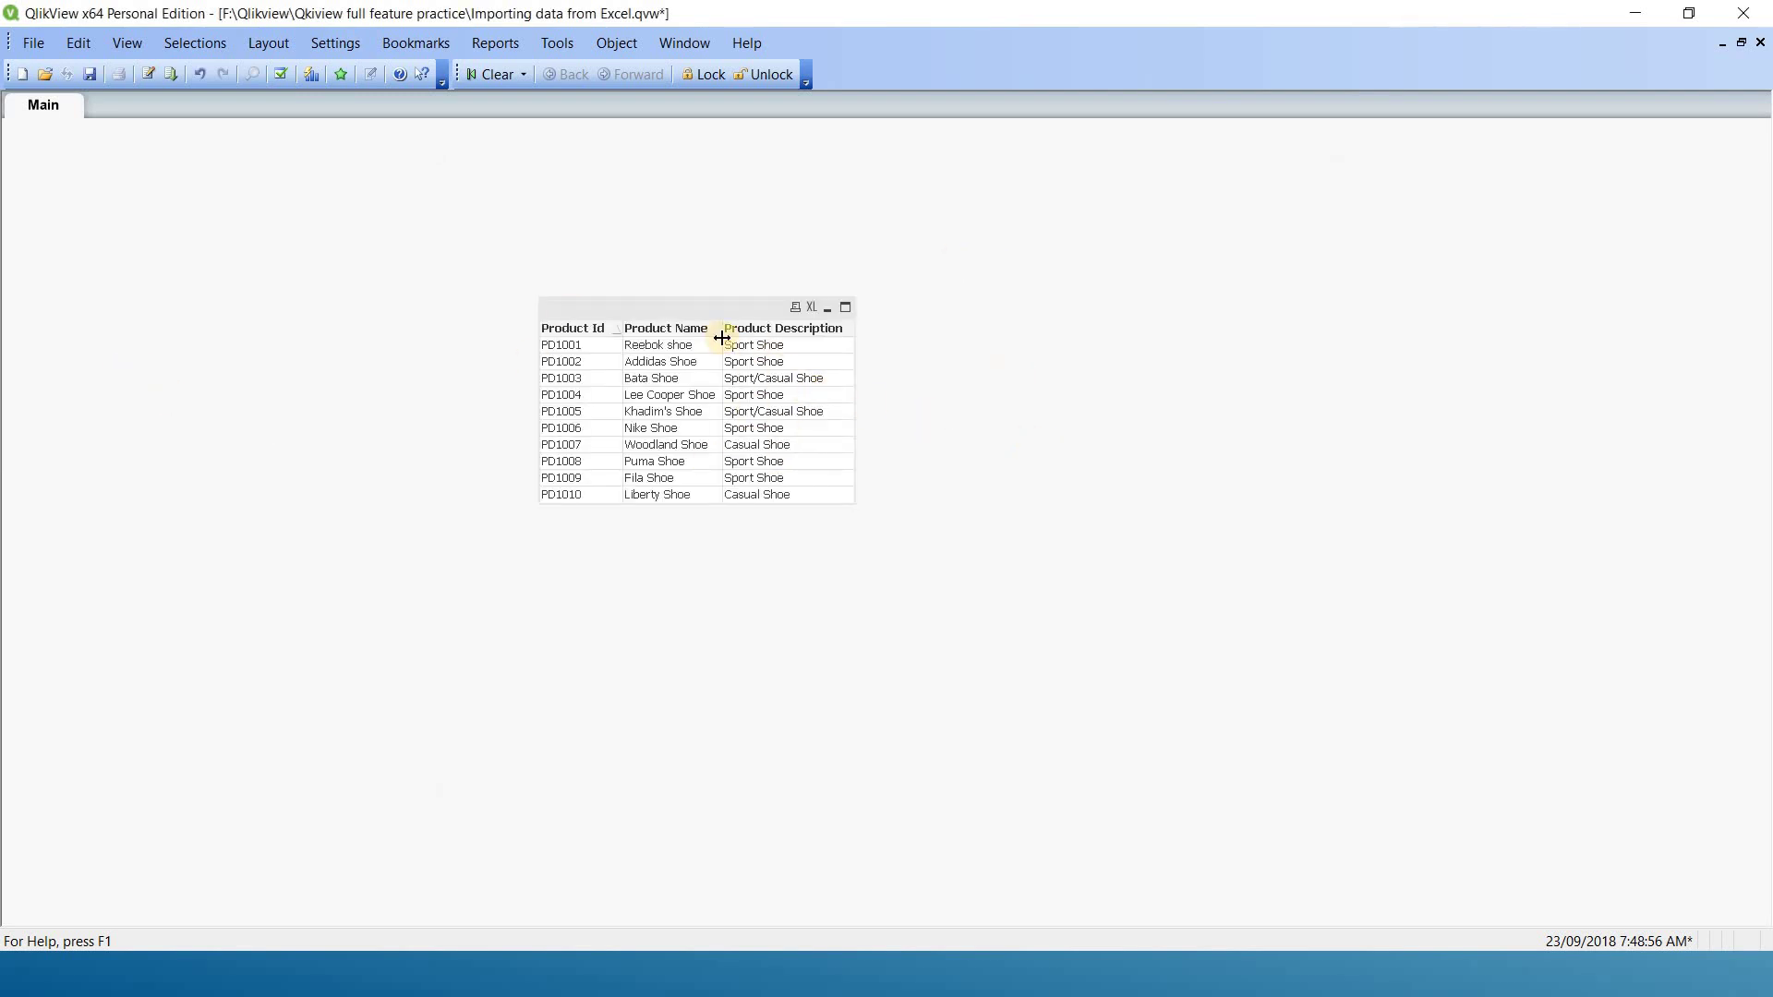
Delete the product table box from the sheet and confirm the removal.
{"action": "left_click", "coordinate": [699, 316]}
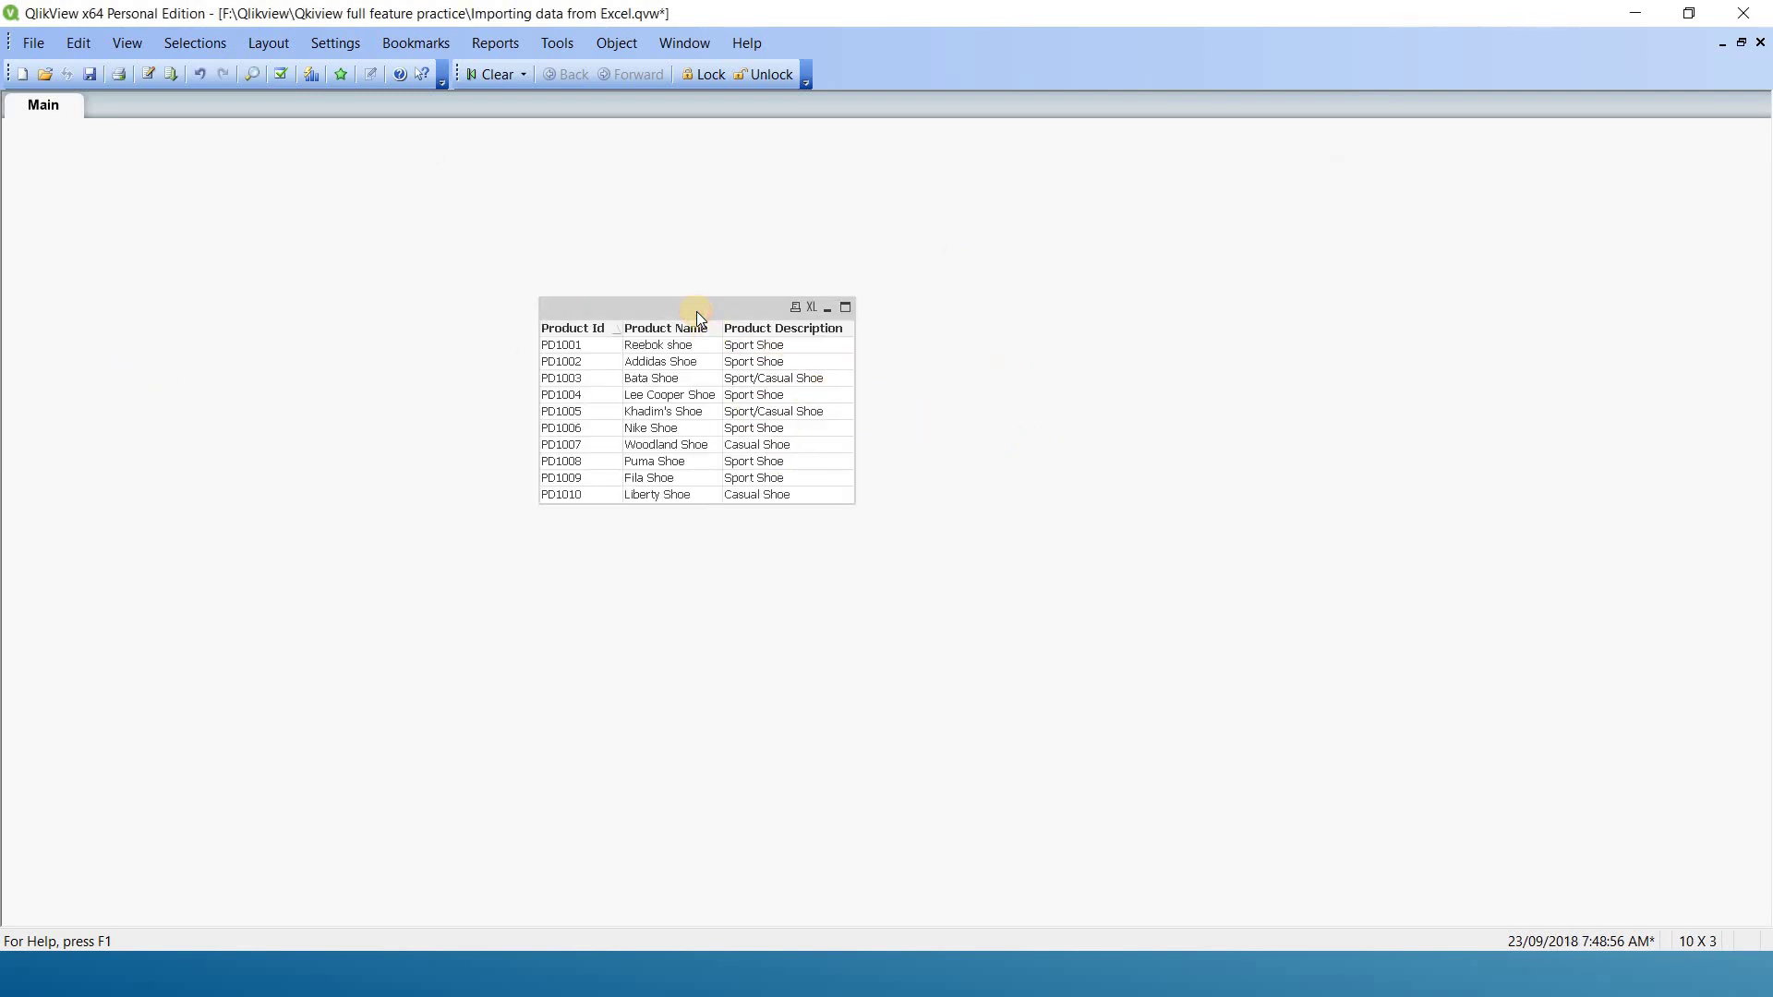
{"action": "key", "text": "Delete"}
{"action": "left_click", "coordinate": [840, 526]}
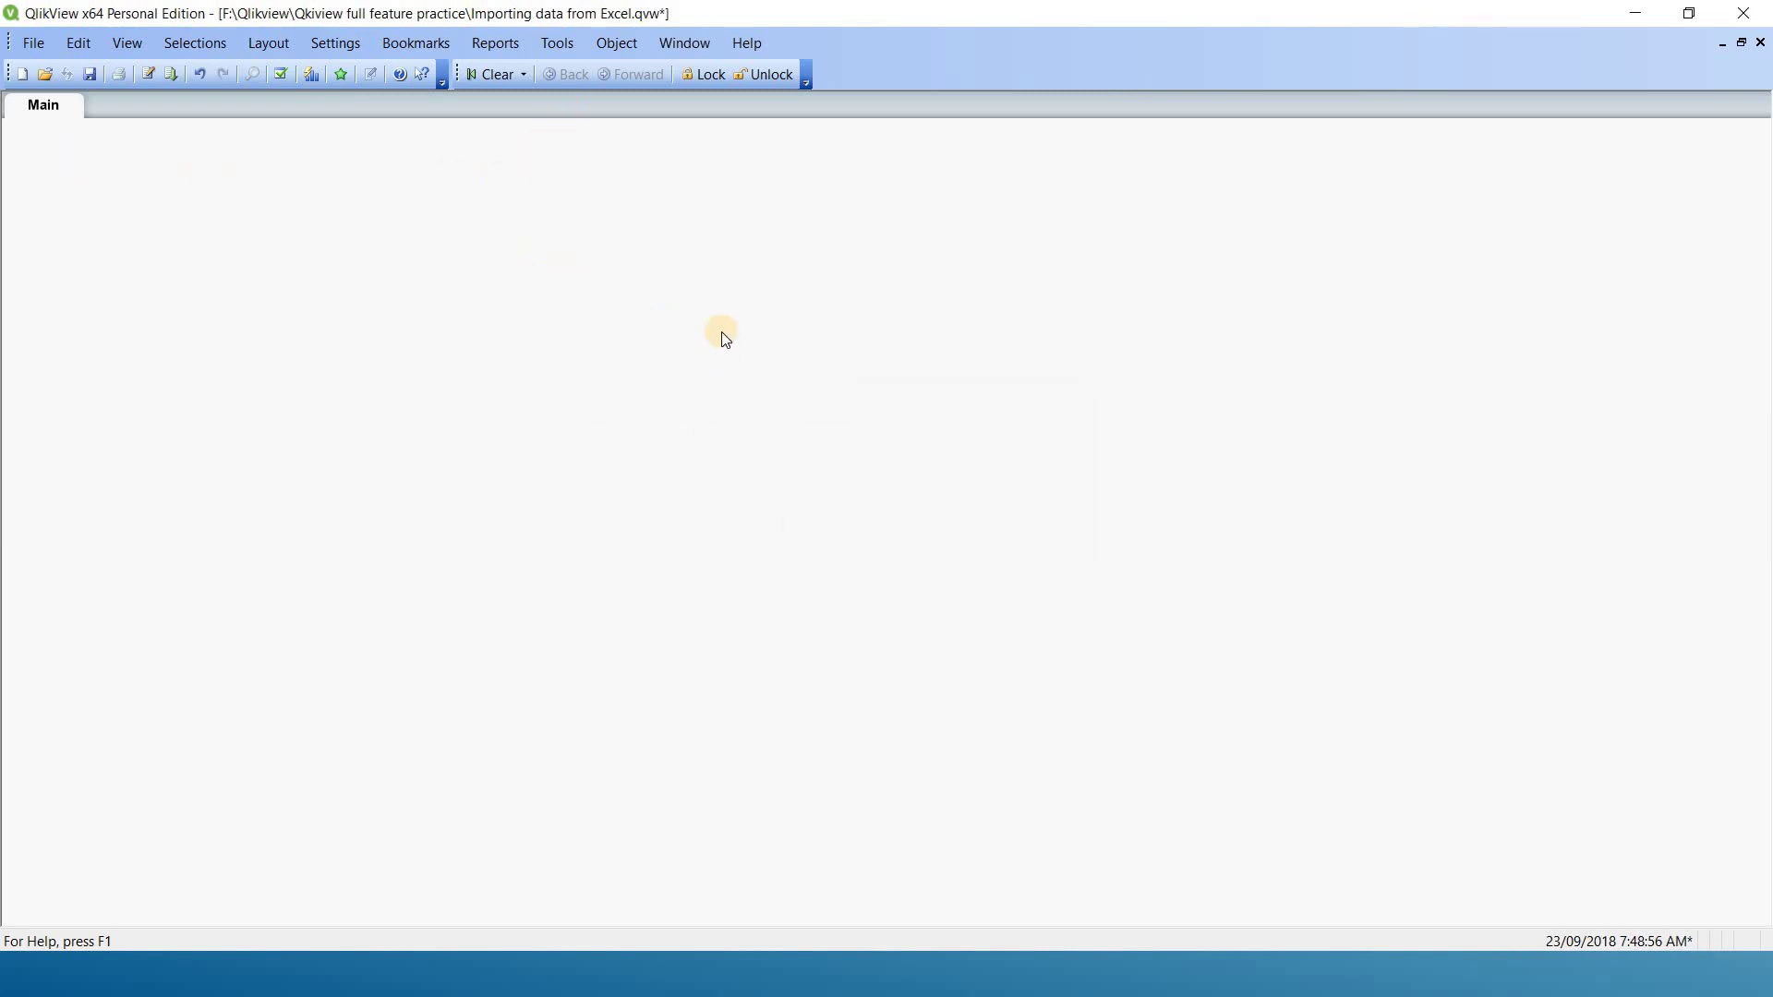
Switch to File Explorer, open Product - Scenario 2.xlsx and examine the rows above the product table.
{"action": "key", "text": "alt+Tab"}
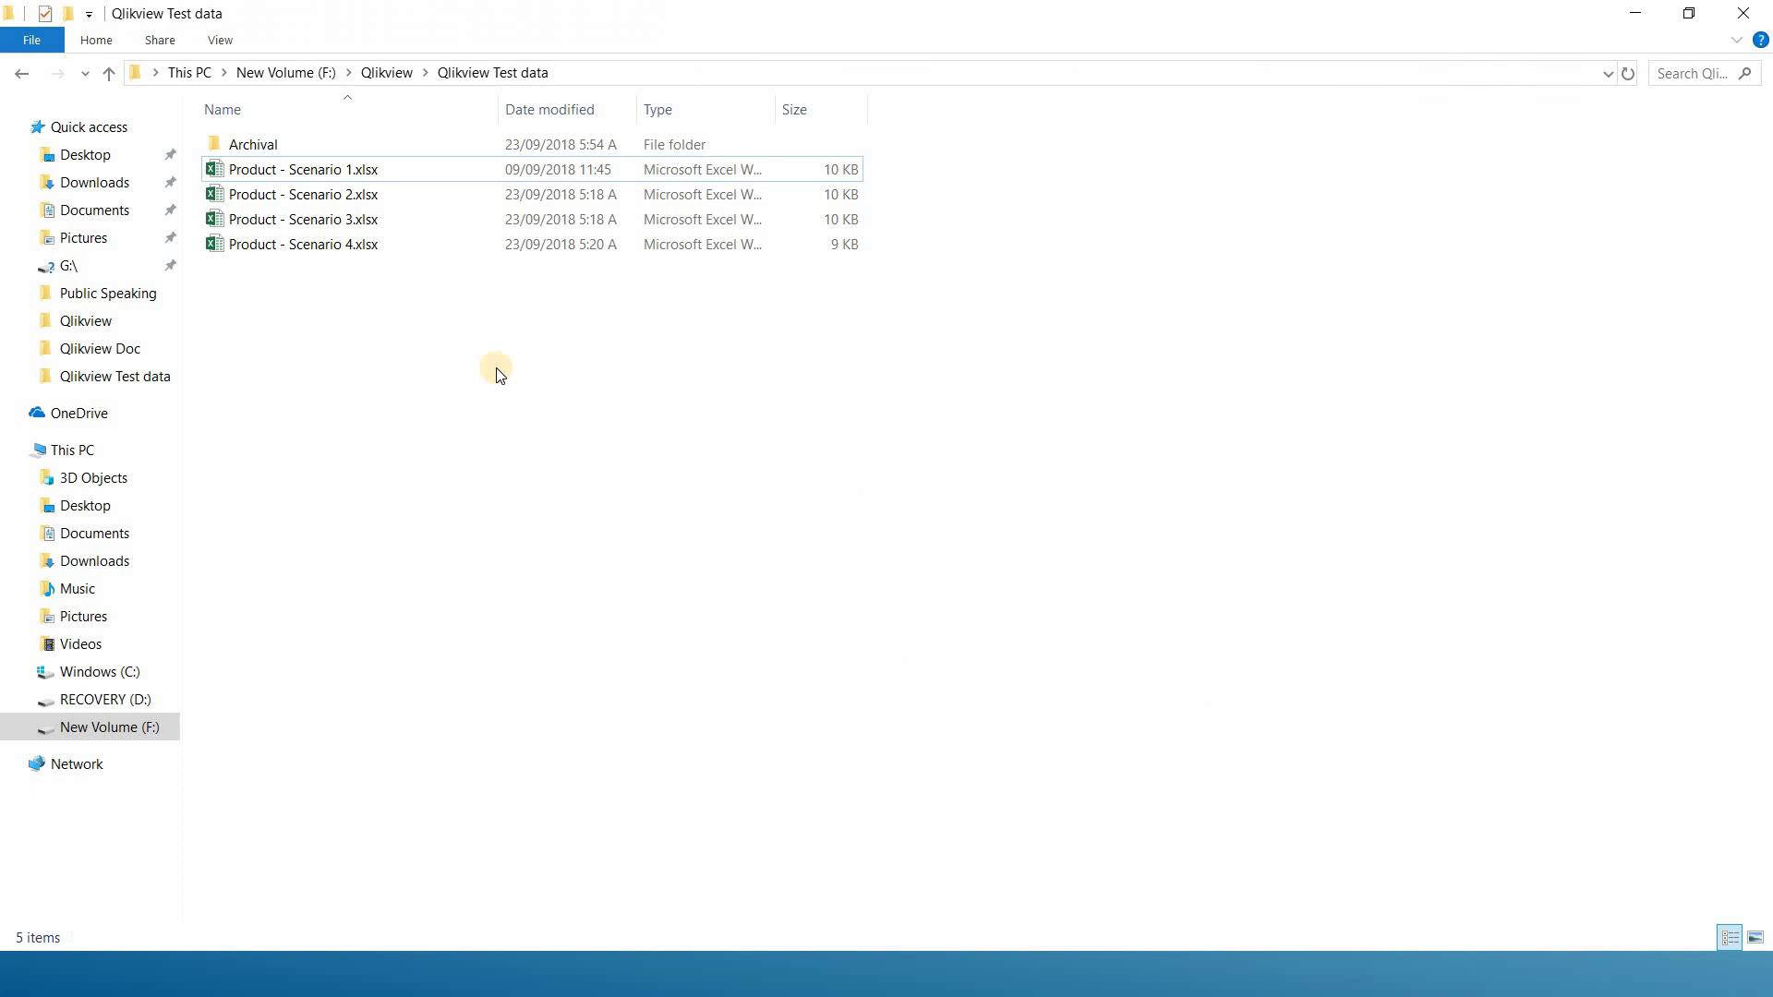
{"action": "double_click", "coordinate": [328, 194]}
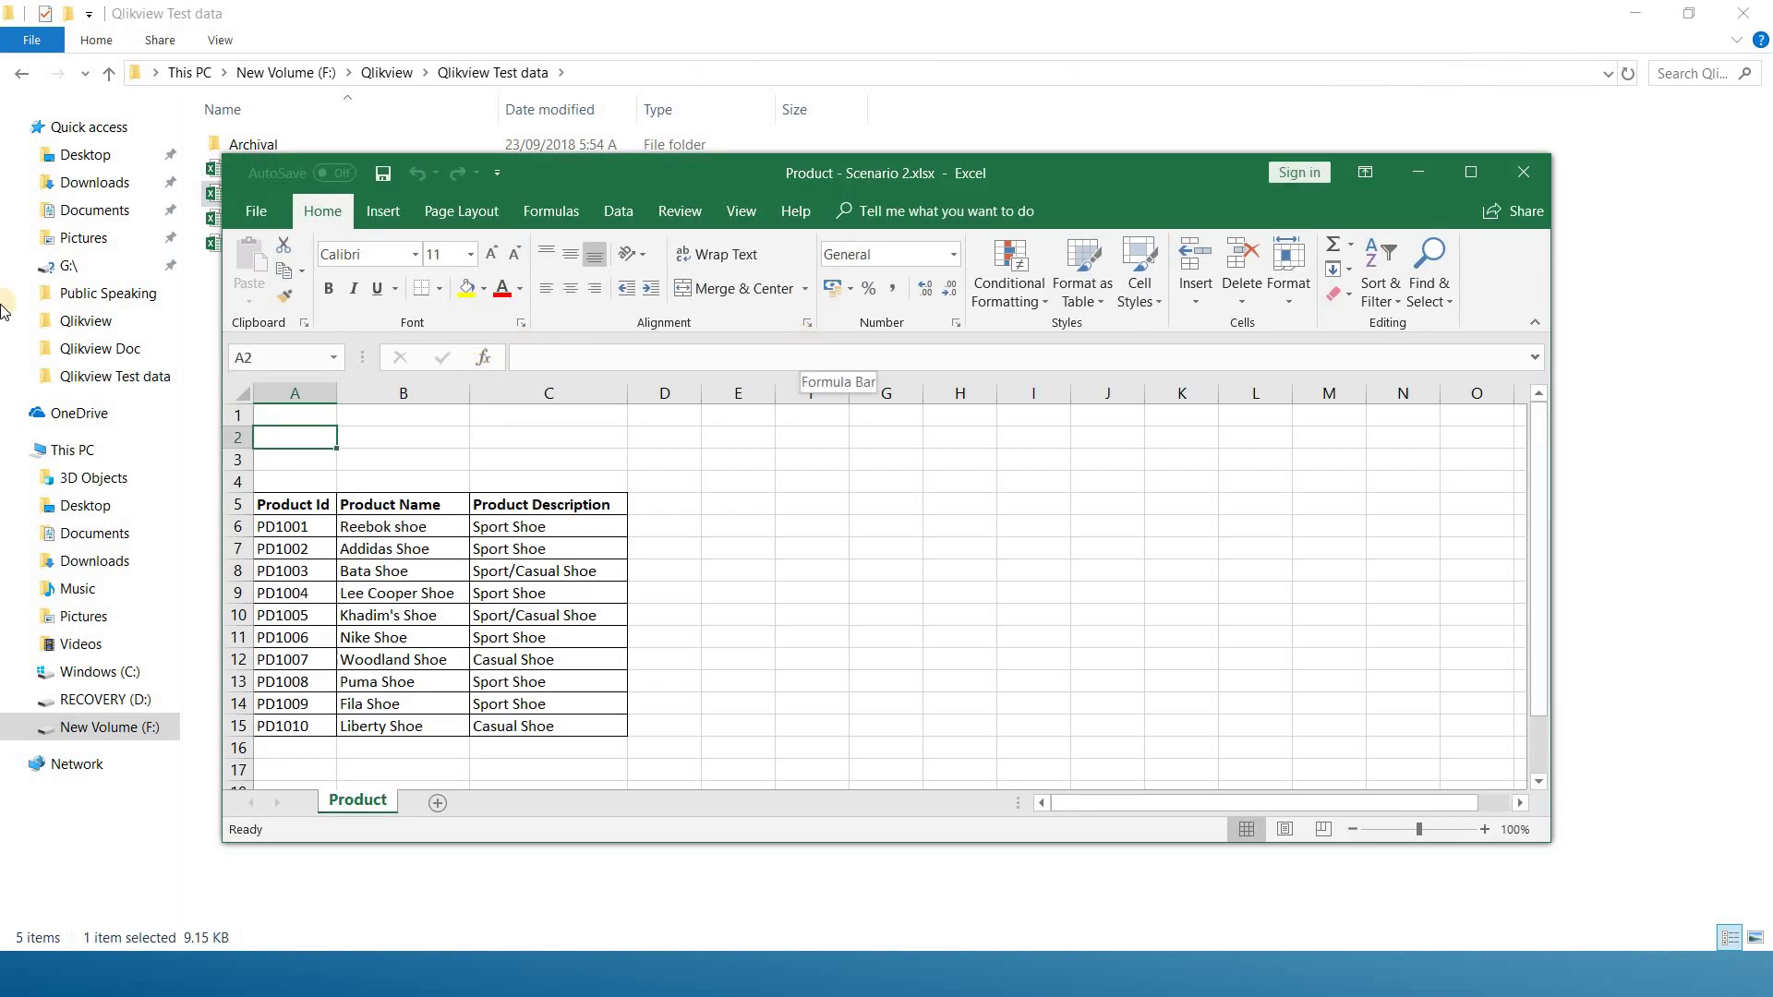
{"action": "left_click", "coordinate": [816, 501]}
{"action": "left_click", "coordinate": [459, 473]}
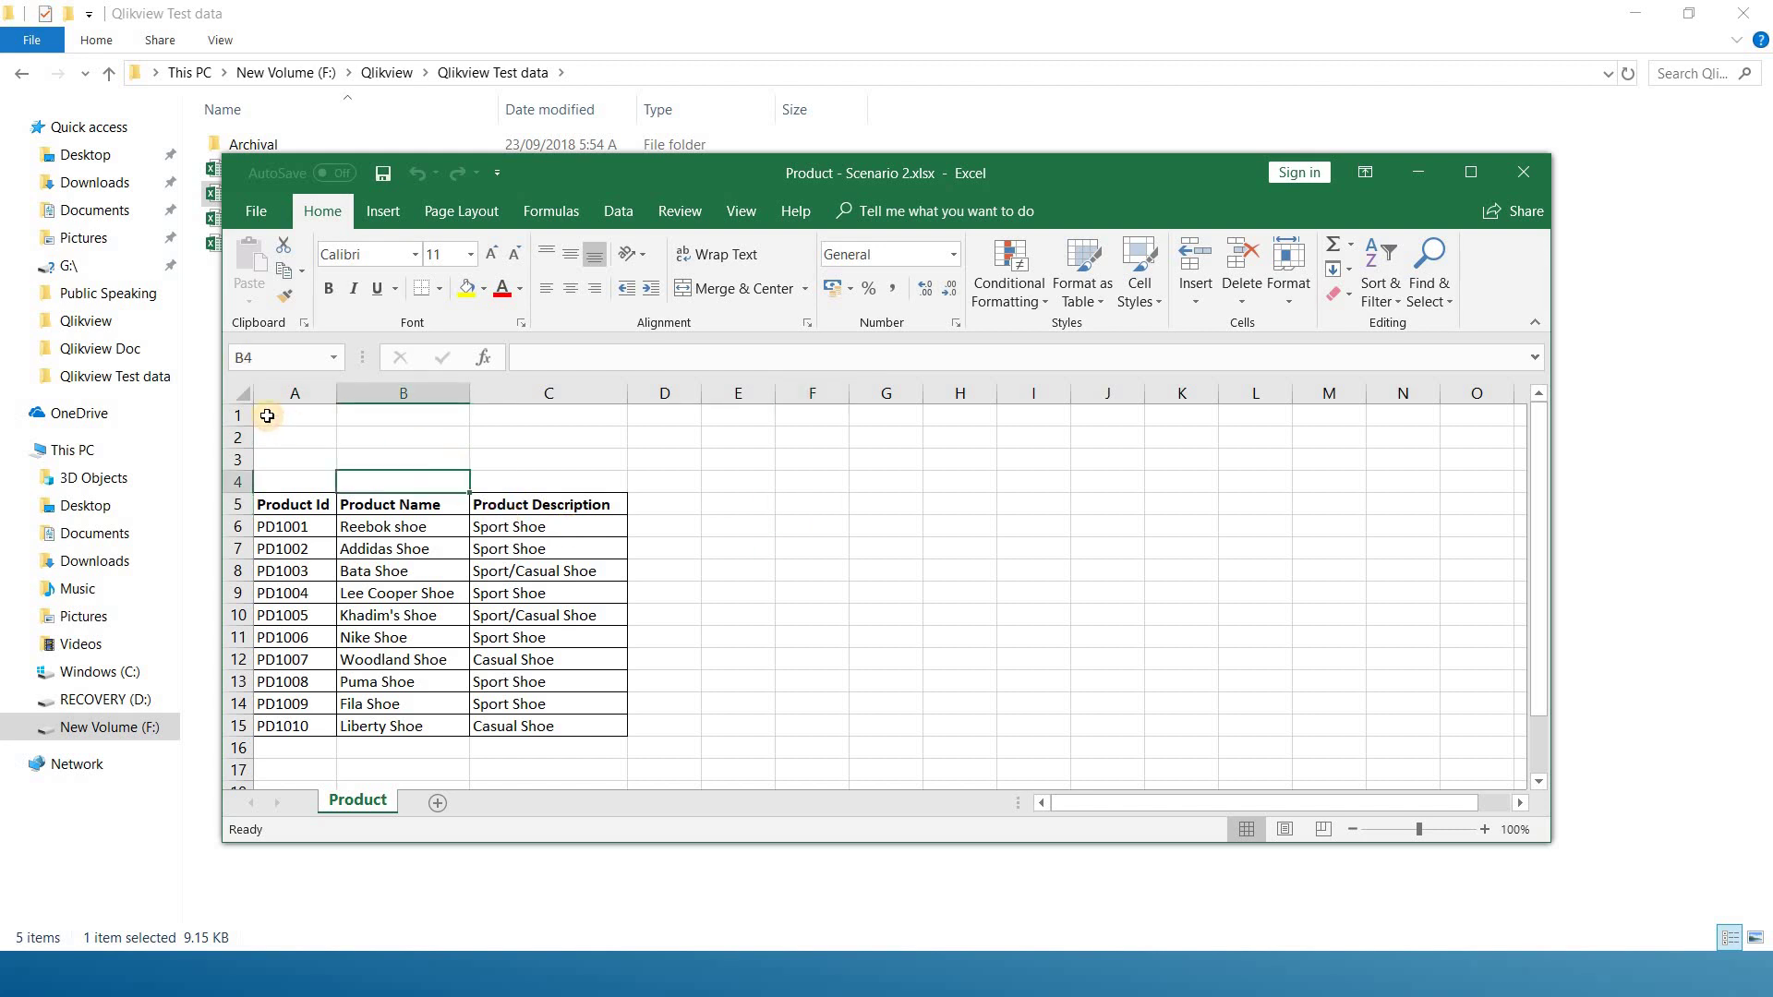
{"action": "left_click_drag", "start_coordinate": [242, 421], "coordinate": [571, 406]}
{"action": "left_click", "coordinate": [232, 503]}
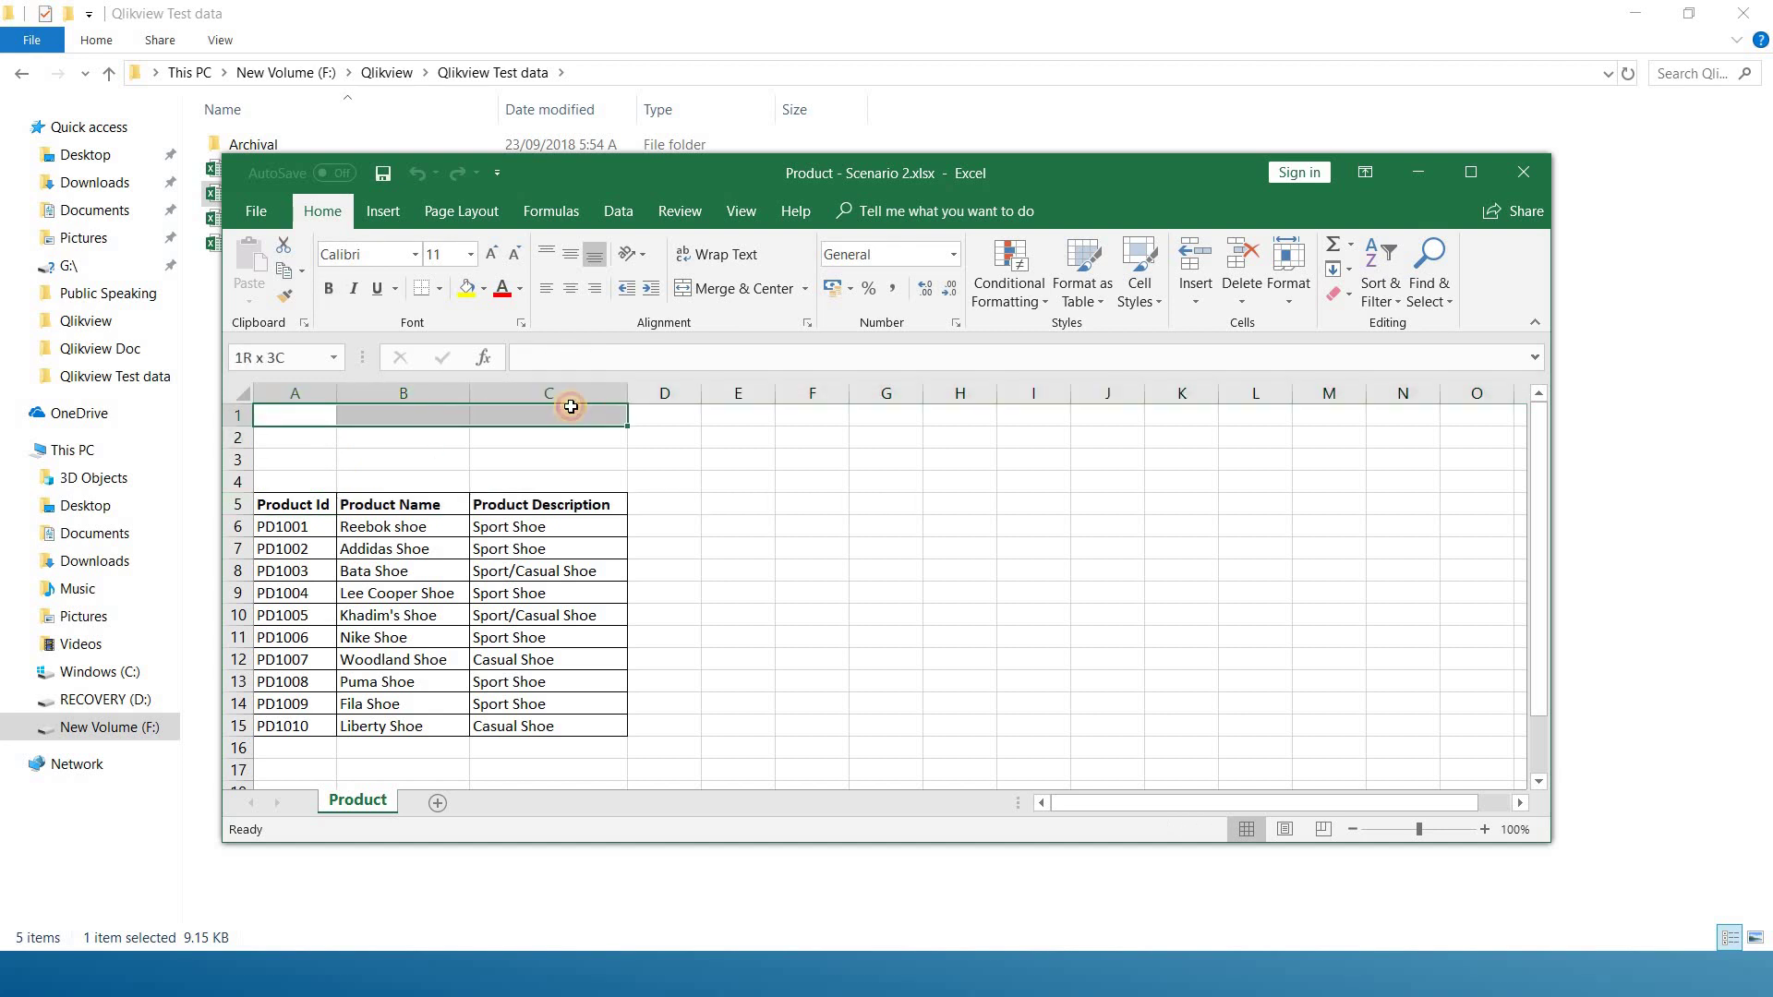
{"action": "left_click", "coordinate": [661, 435]}
{"action": "left_click", "coordinate": [573, 415]}
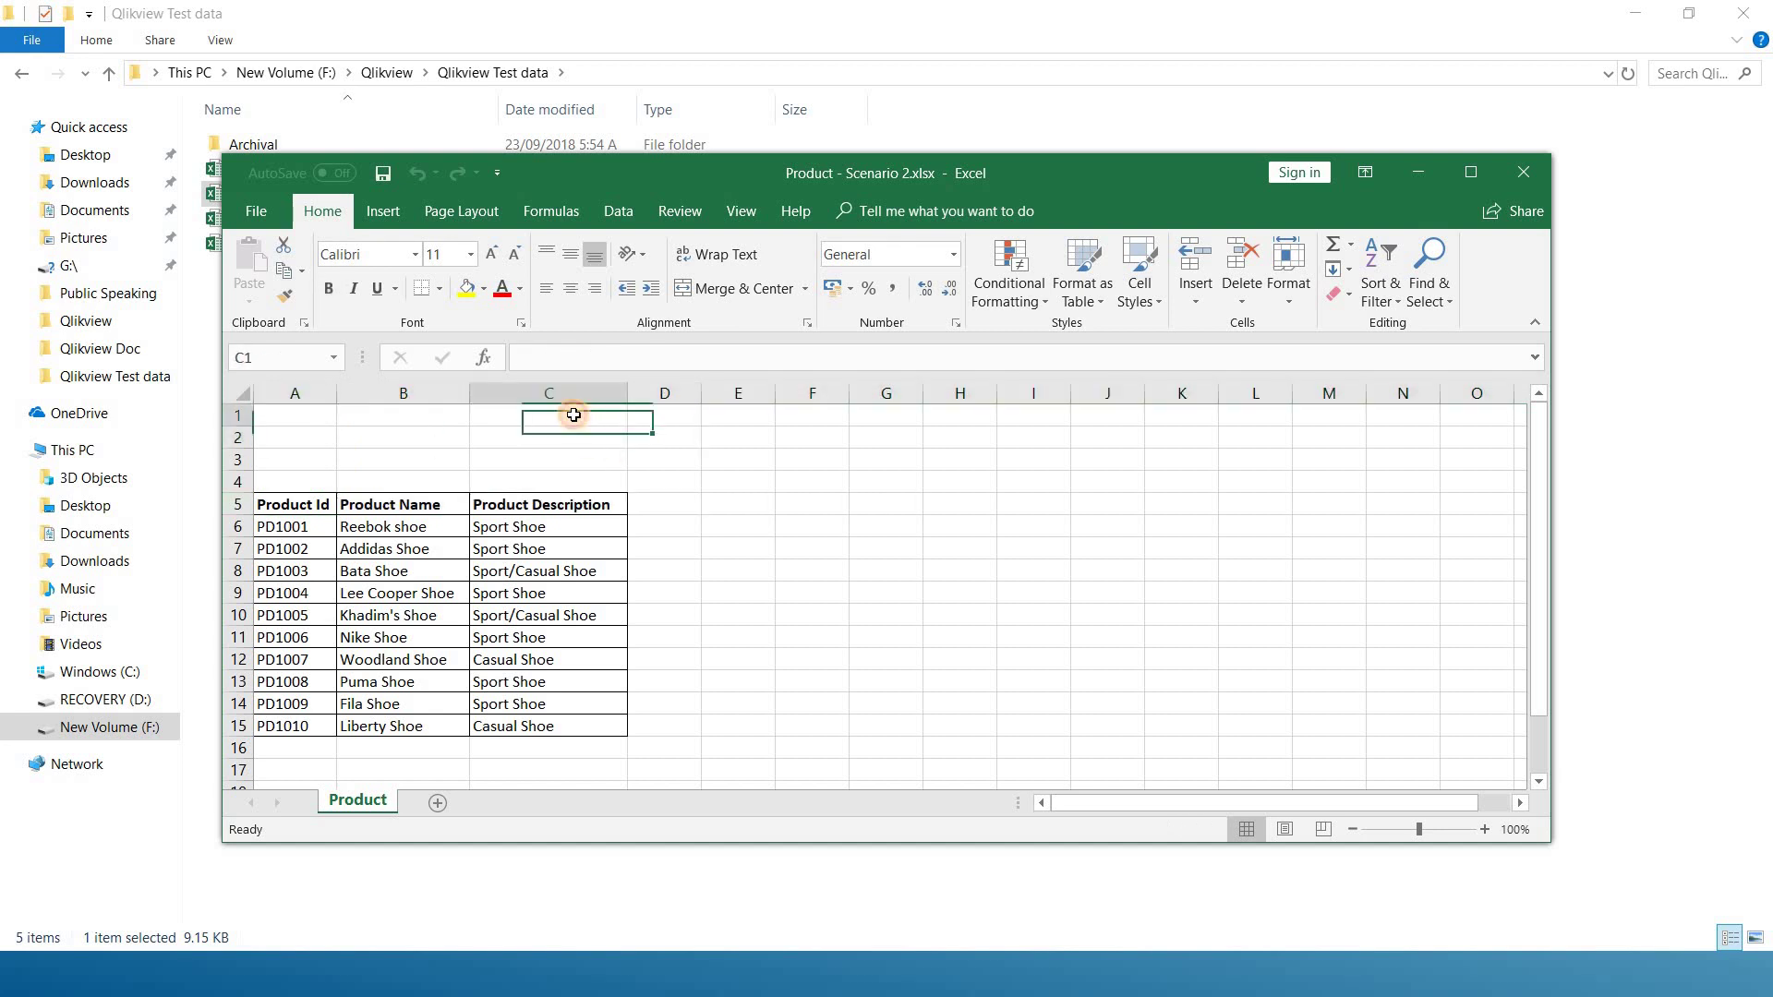
{"action": "left_click", "coordinate": [721, 437]}
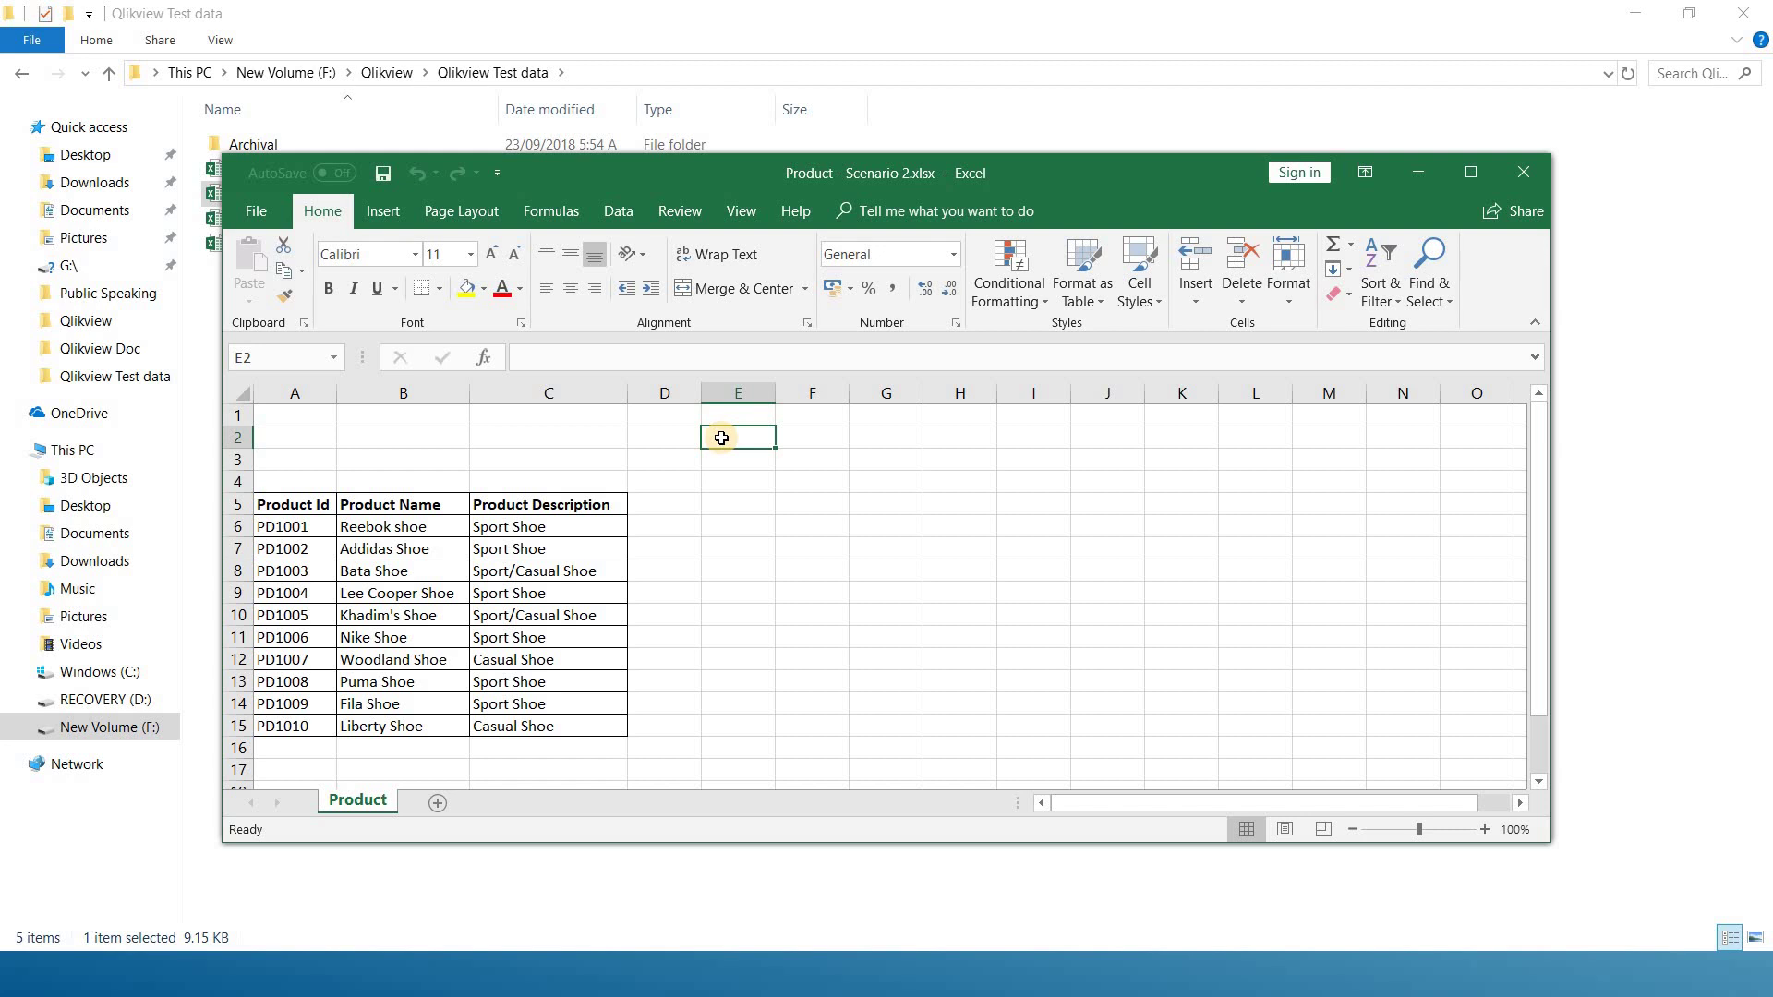
{"action": "left_click", "coordinate": [667, 500]}
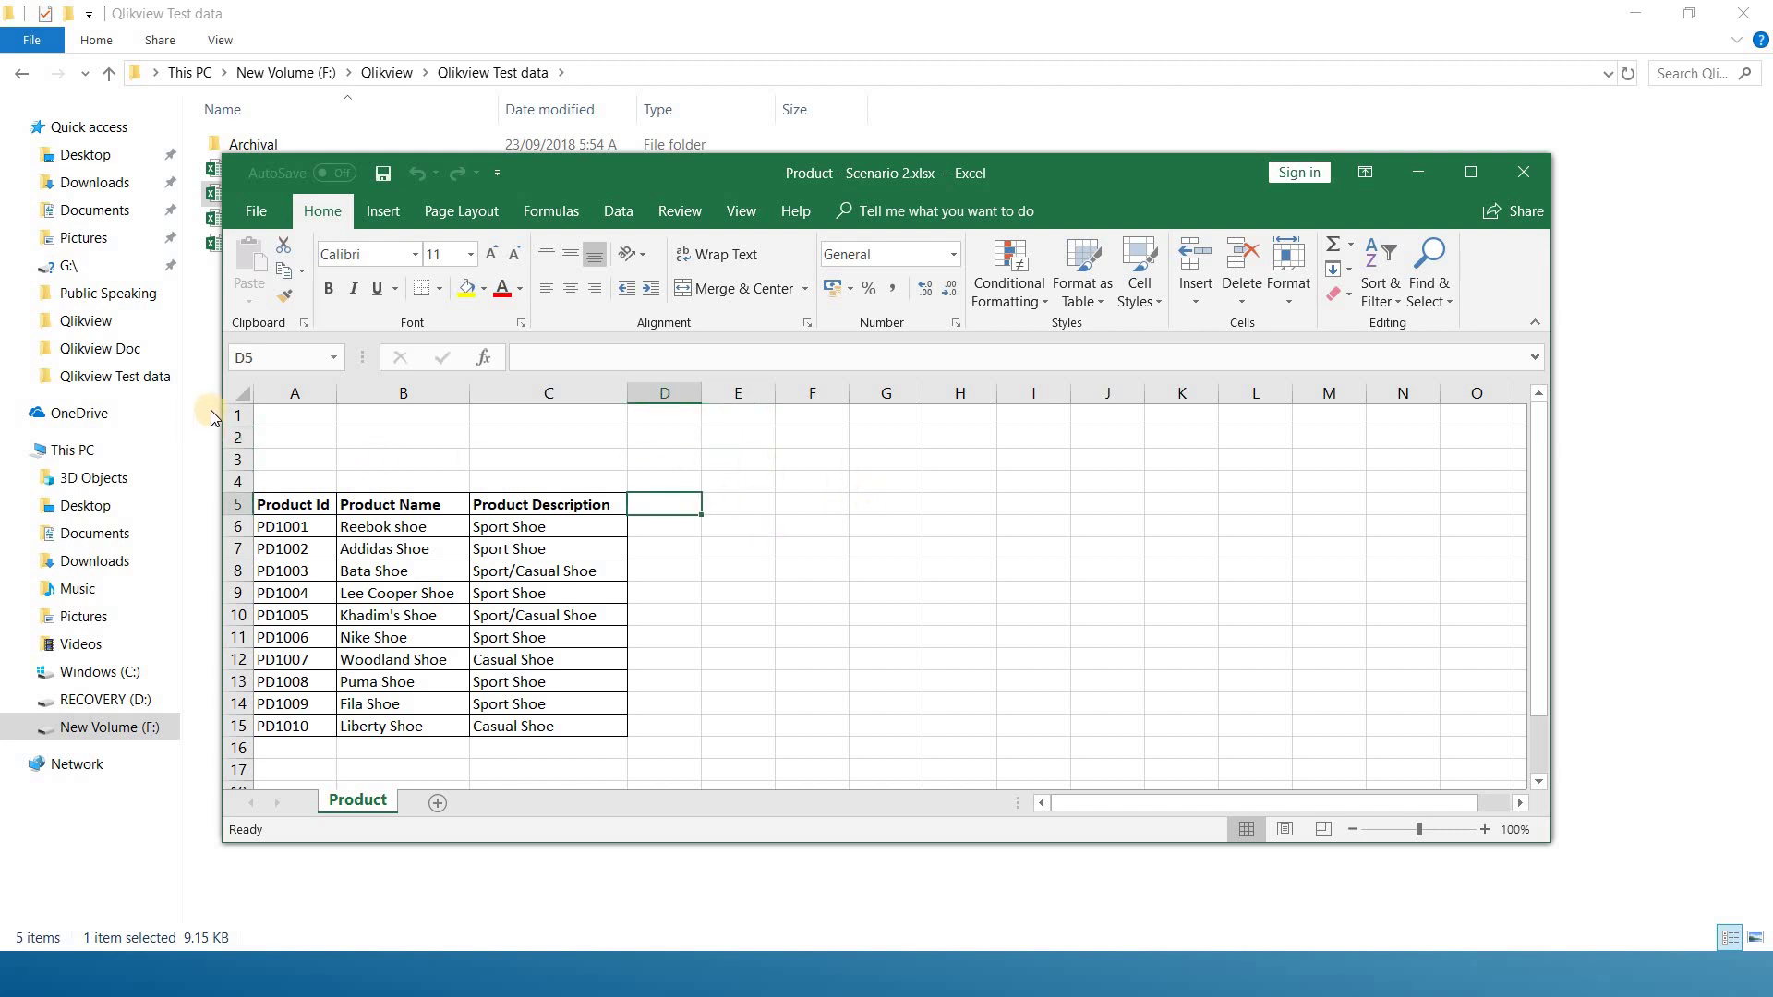
Compare the cells above the table with the header in row 5, then close the Scenario 2 workbook.
{"action": "mouse_move", "coordinate": [289, 416]}
{"action": "left_mouse_down"}
{"action": "mouse_move", "coordinate": [639, 464]}
{"action": "mouse_move", "coordinate": [539, 474]}
{"action": "left_mouse_up"}
{"action": "left_click", "coordinate": [308, 417]}
{"action": "left_click", "coordinate": [309, 419]}
{"action": "left_click", "coordinate": [526, 421]}
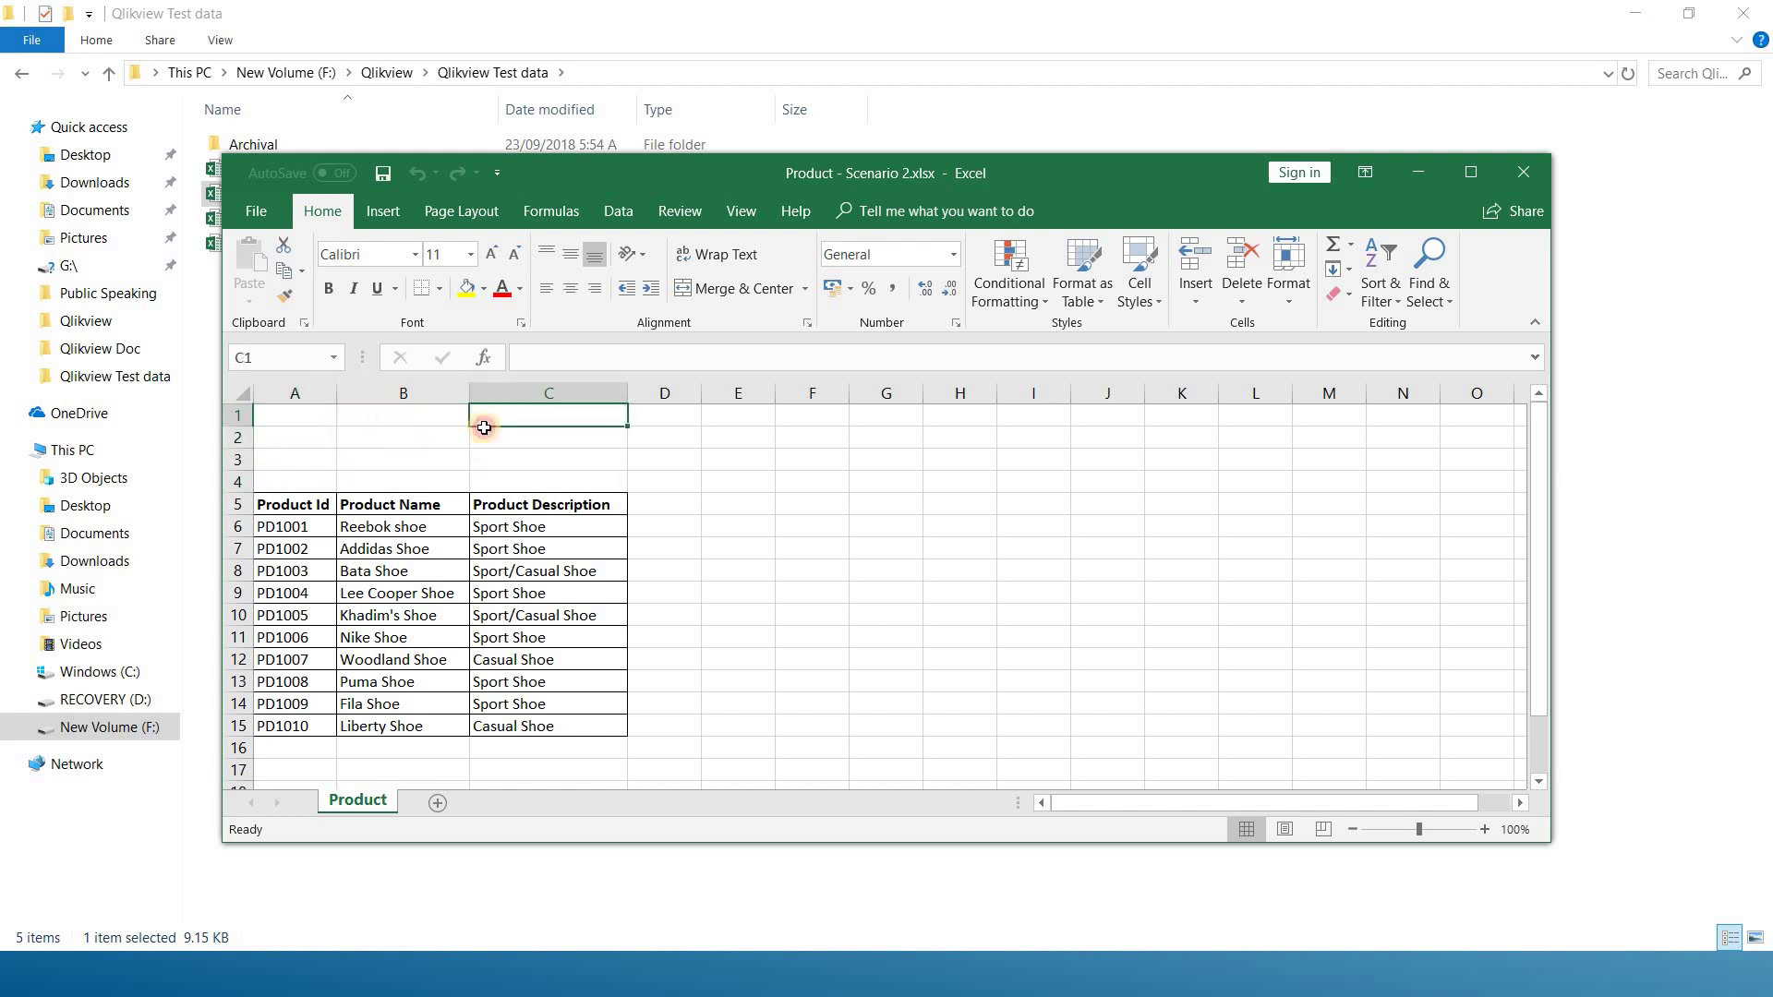
{"action": "left_click_drag", "start_coordinate": [479, 419], "coordinate": [563, 478]}
{"action": "left_click", "coordinate": [373, 434]}
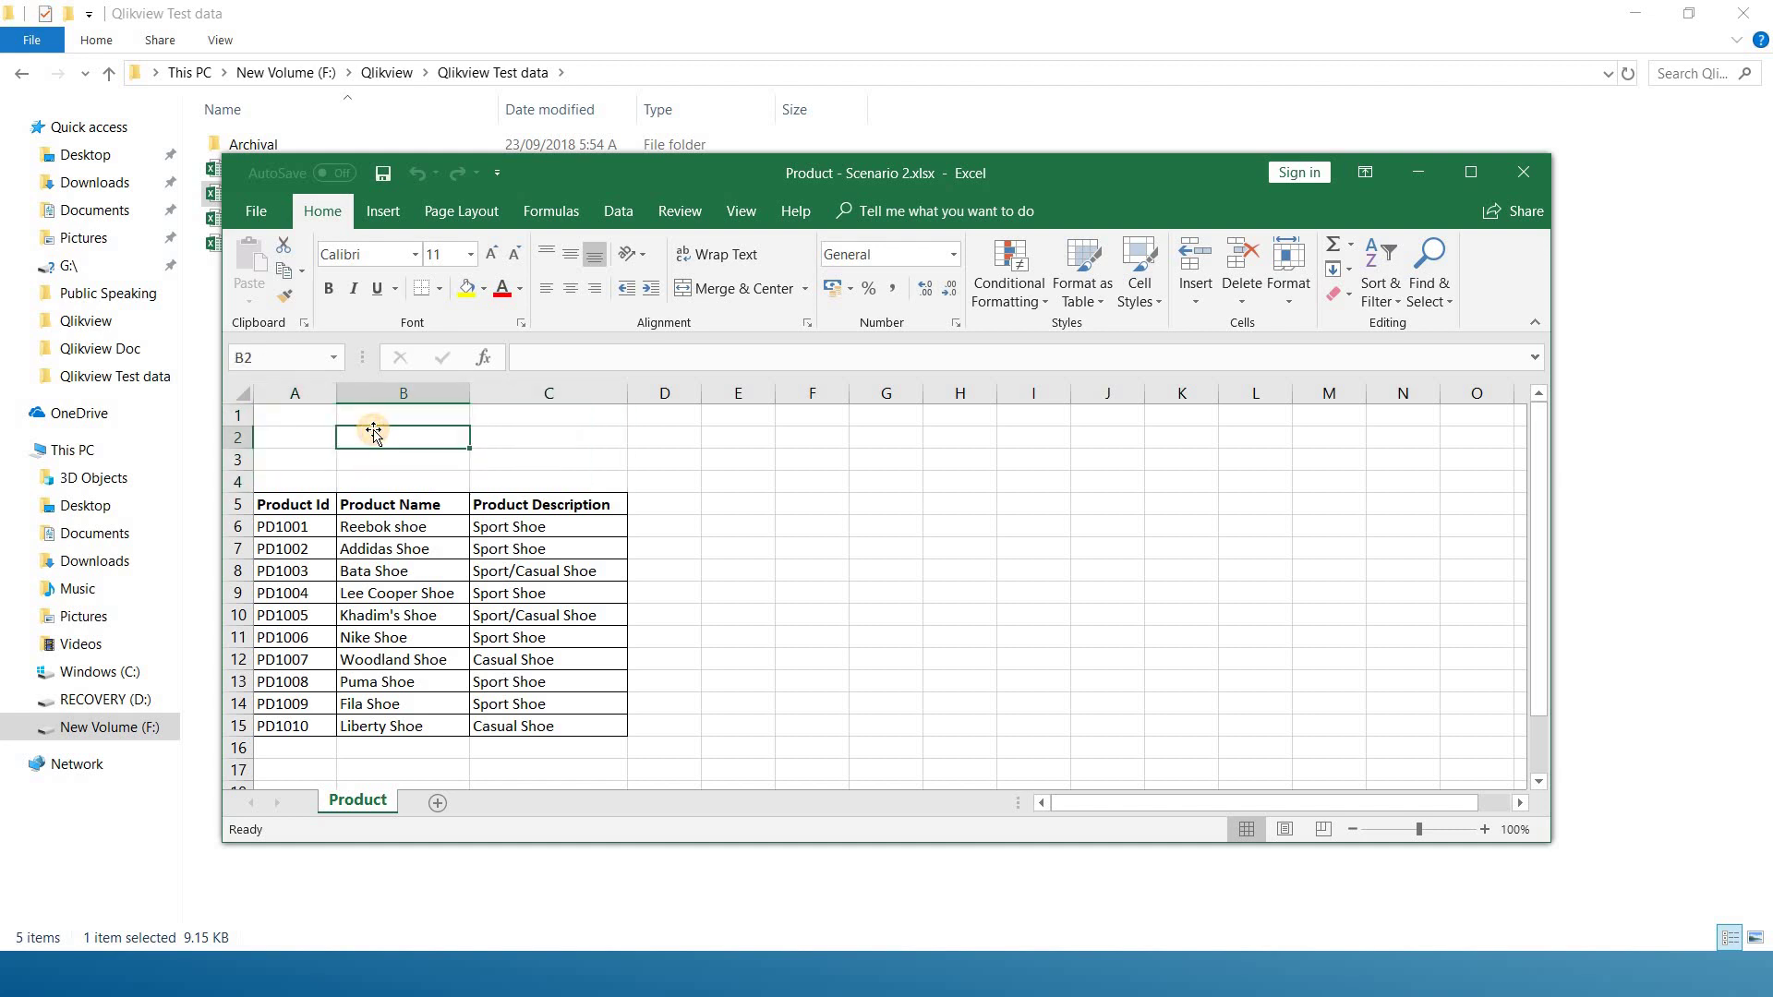
{"action": "left_click", "coordinate": [239, 504]}
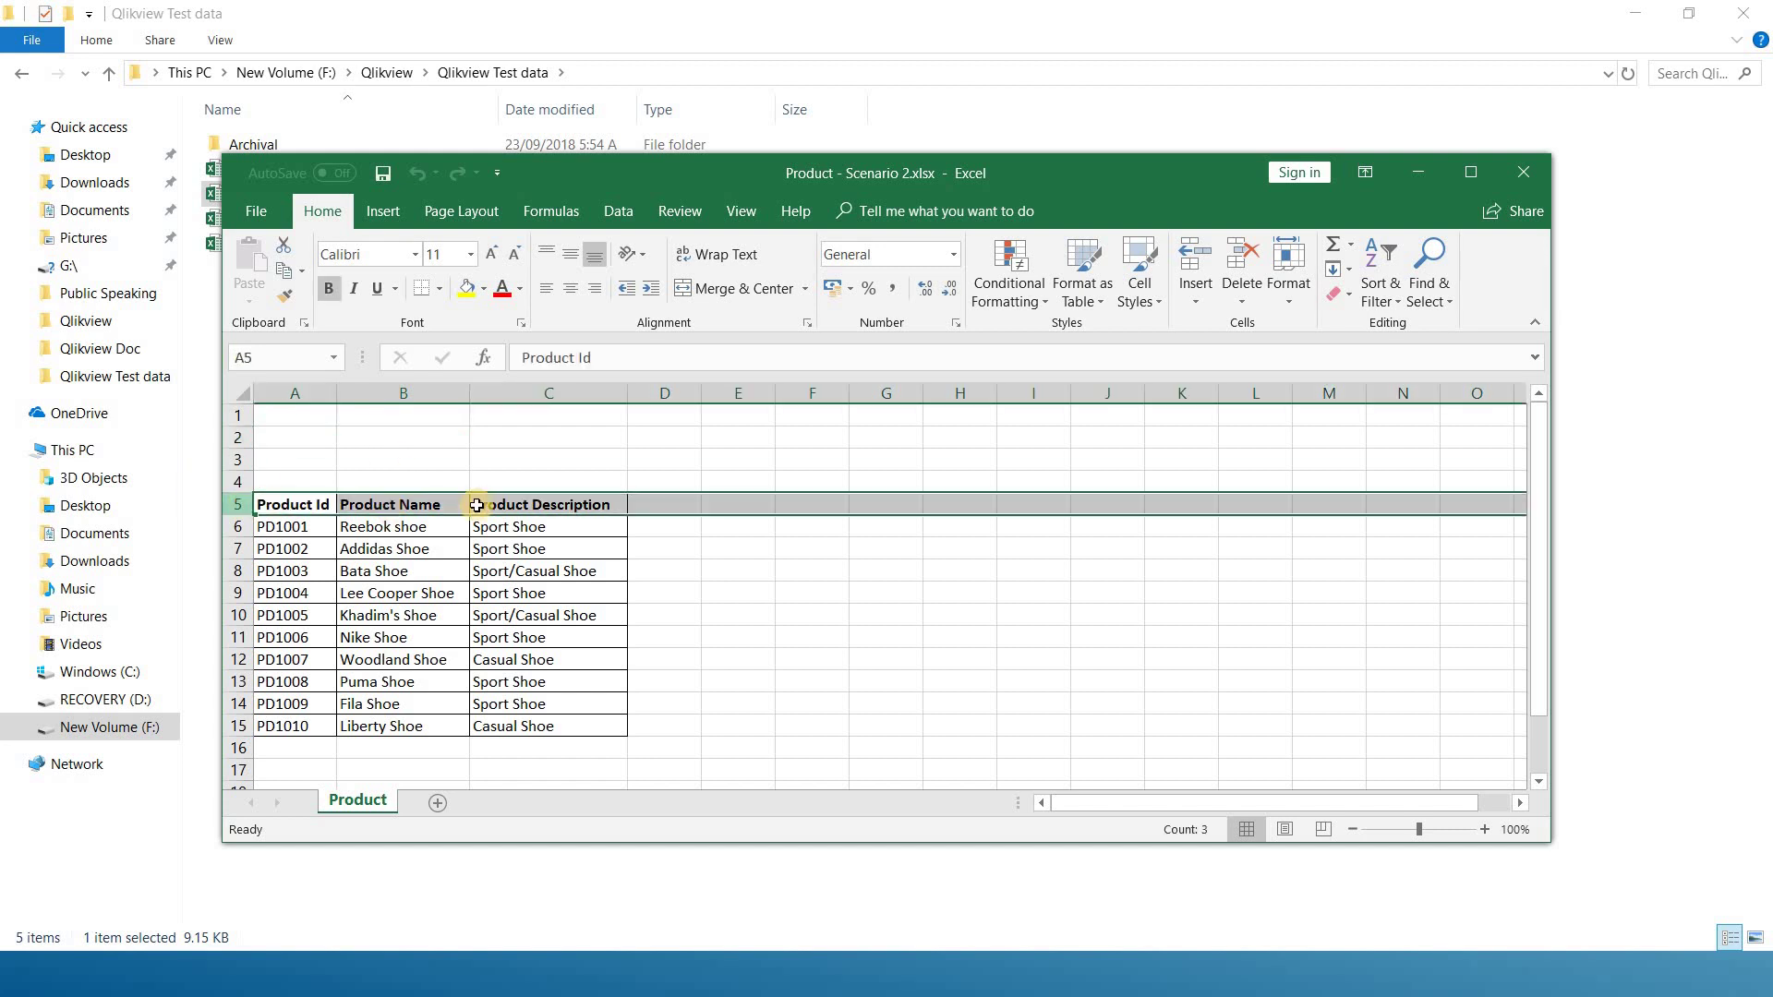
{"action": "left_click", "coordinate": [609, 505]}
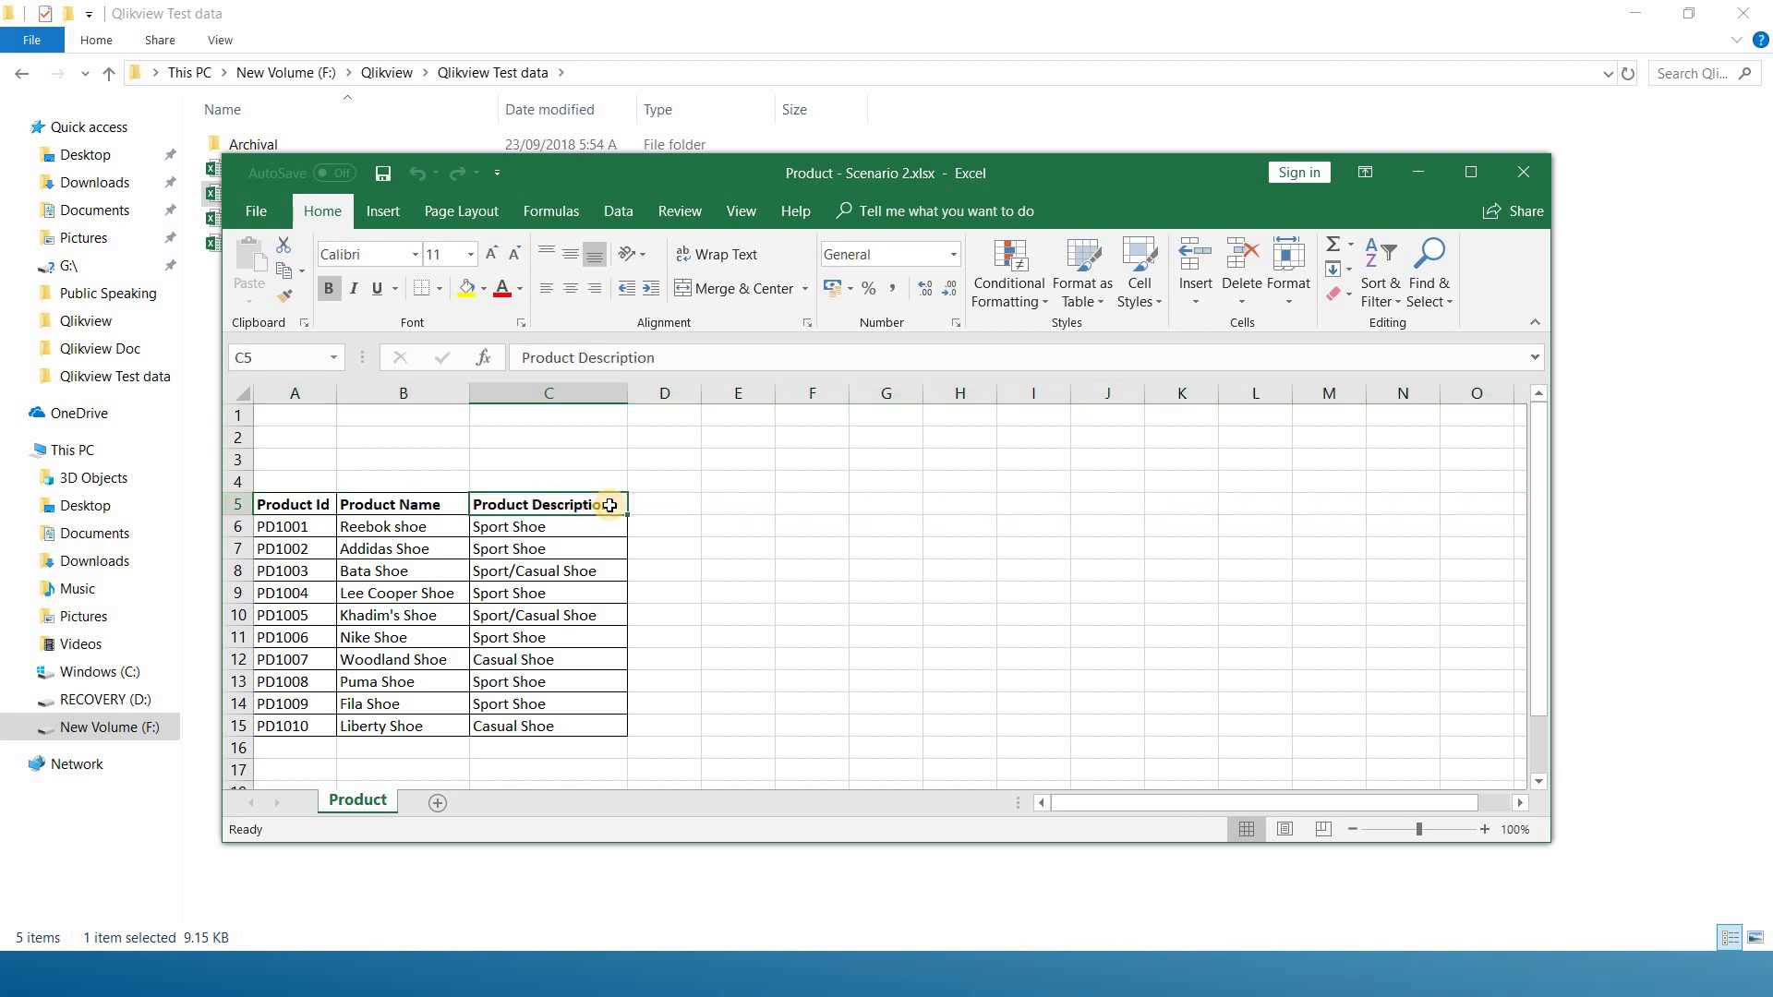
{"action": "left_click", "coordinate": [1518, 177]}
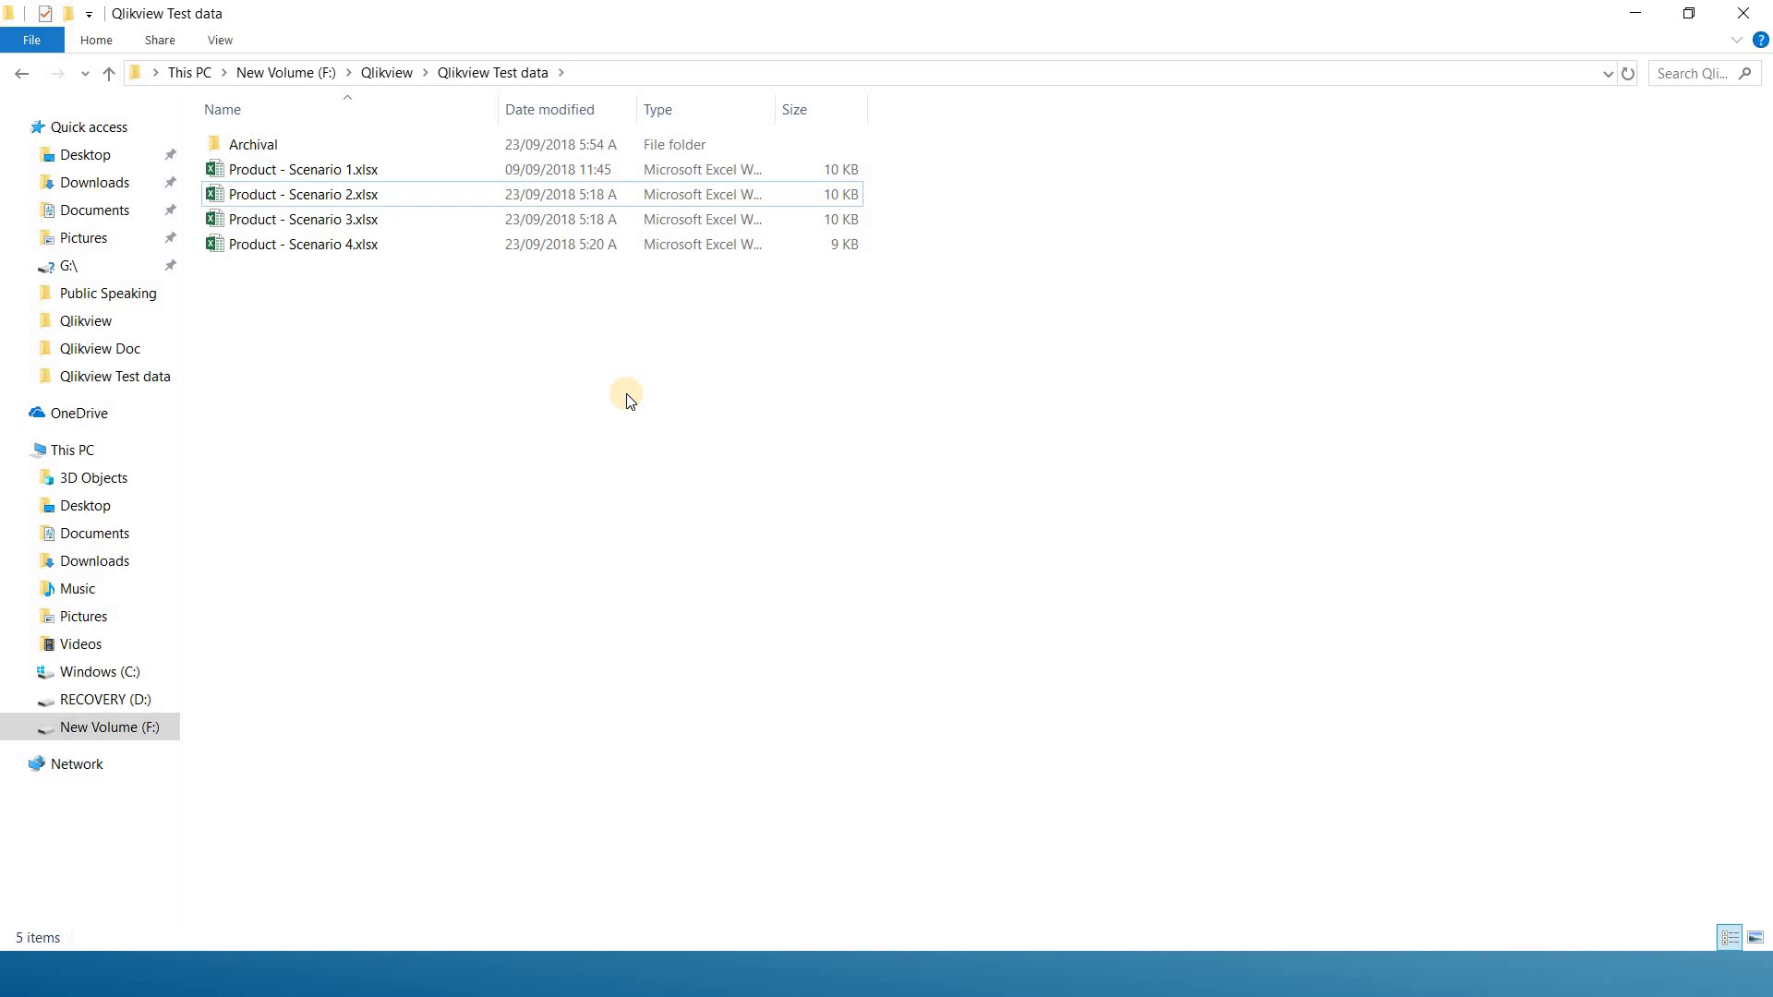
{"action": "key", "text": "alt+Tab"}
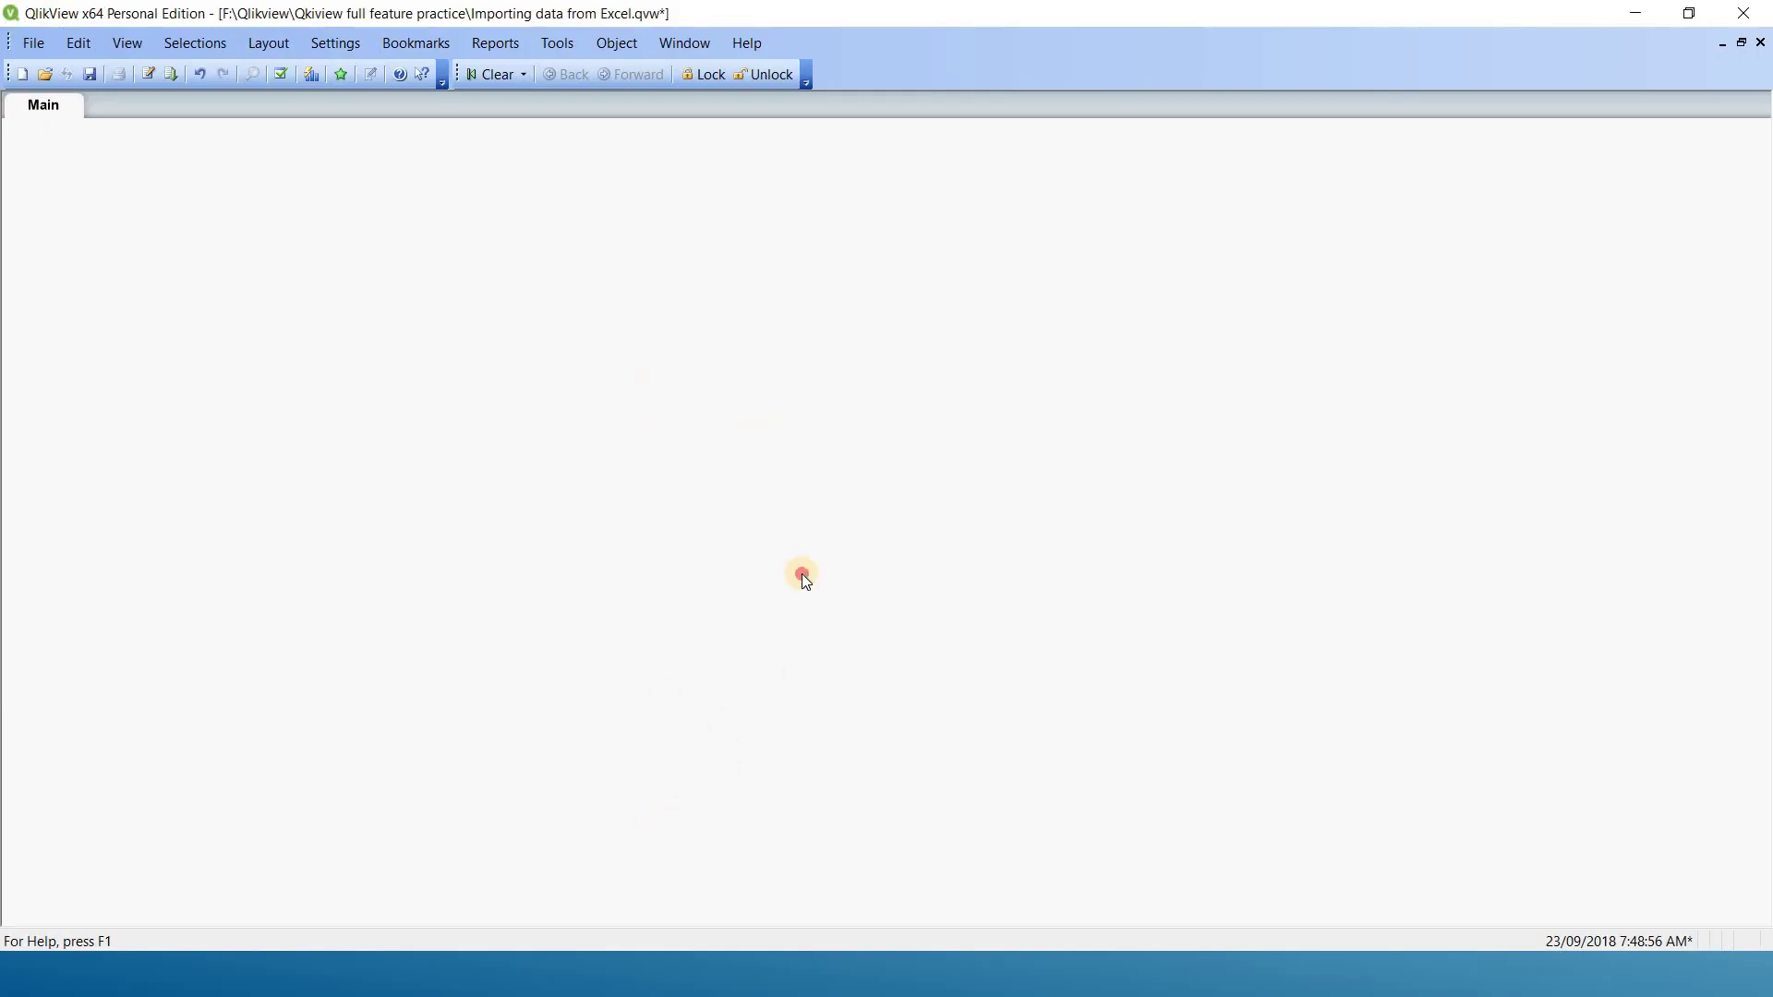
{"action": "key", "text": "alt+Tab"}
{"action": "key", "text": "Tab"}
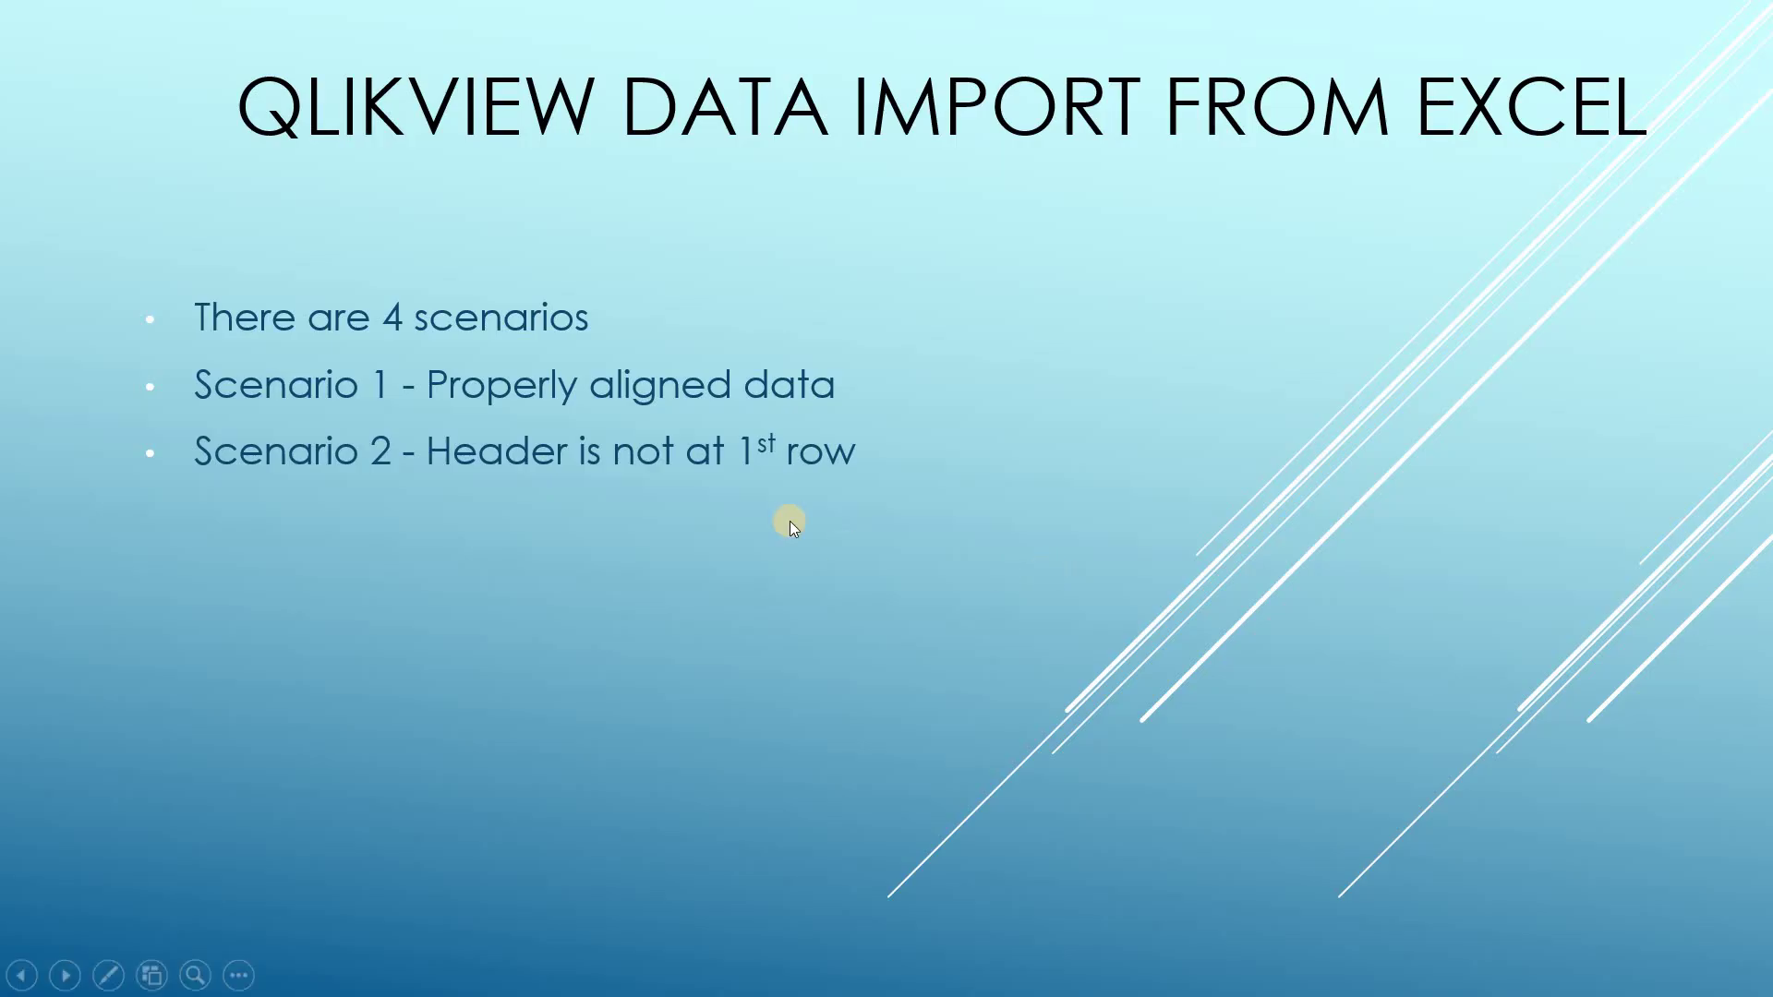
{"action": "left_click", "coordinate": [797, 488]}
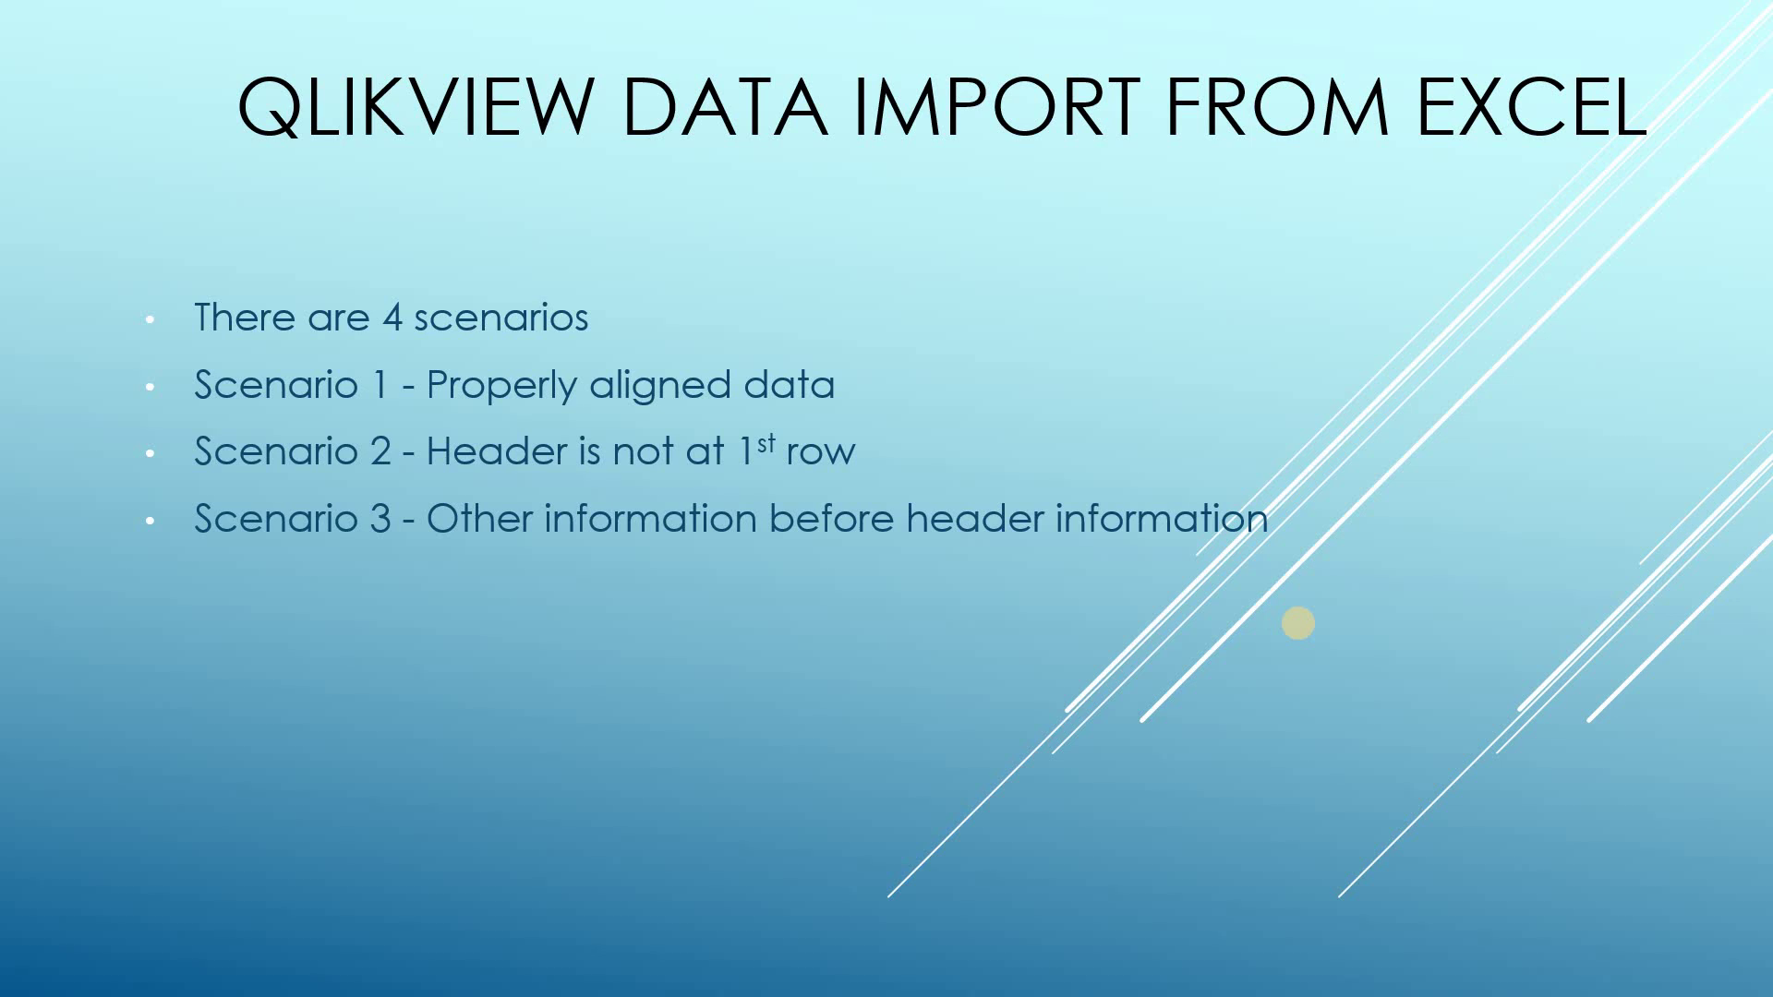
Return to File Explorer, open Product - Scenario 3.xlsx and examine the cells above the product header, including A1.
{"action": "key", "text": "alt+Tab"}
{"action": "key", "text": "alt+Tab"}
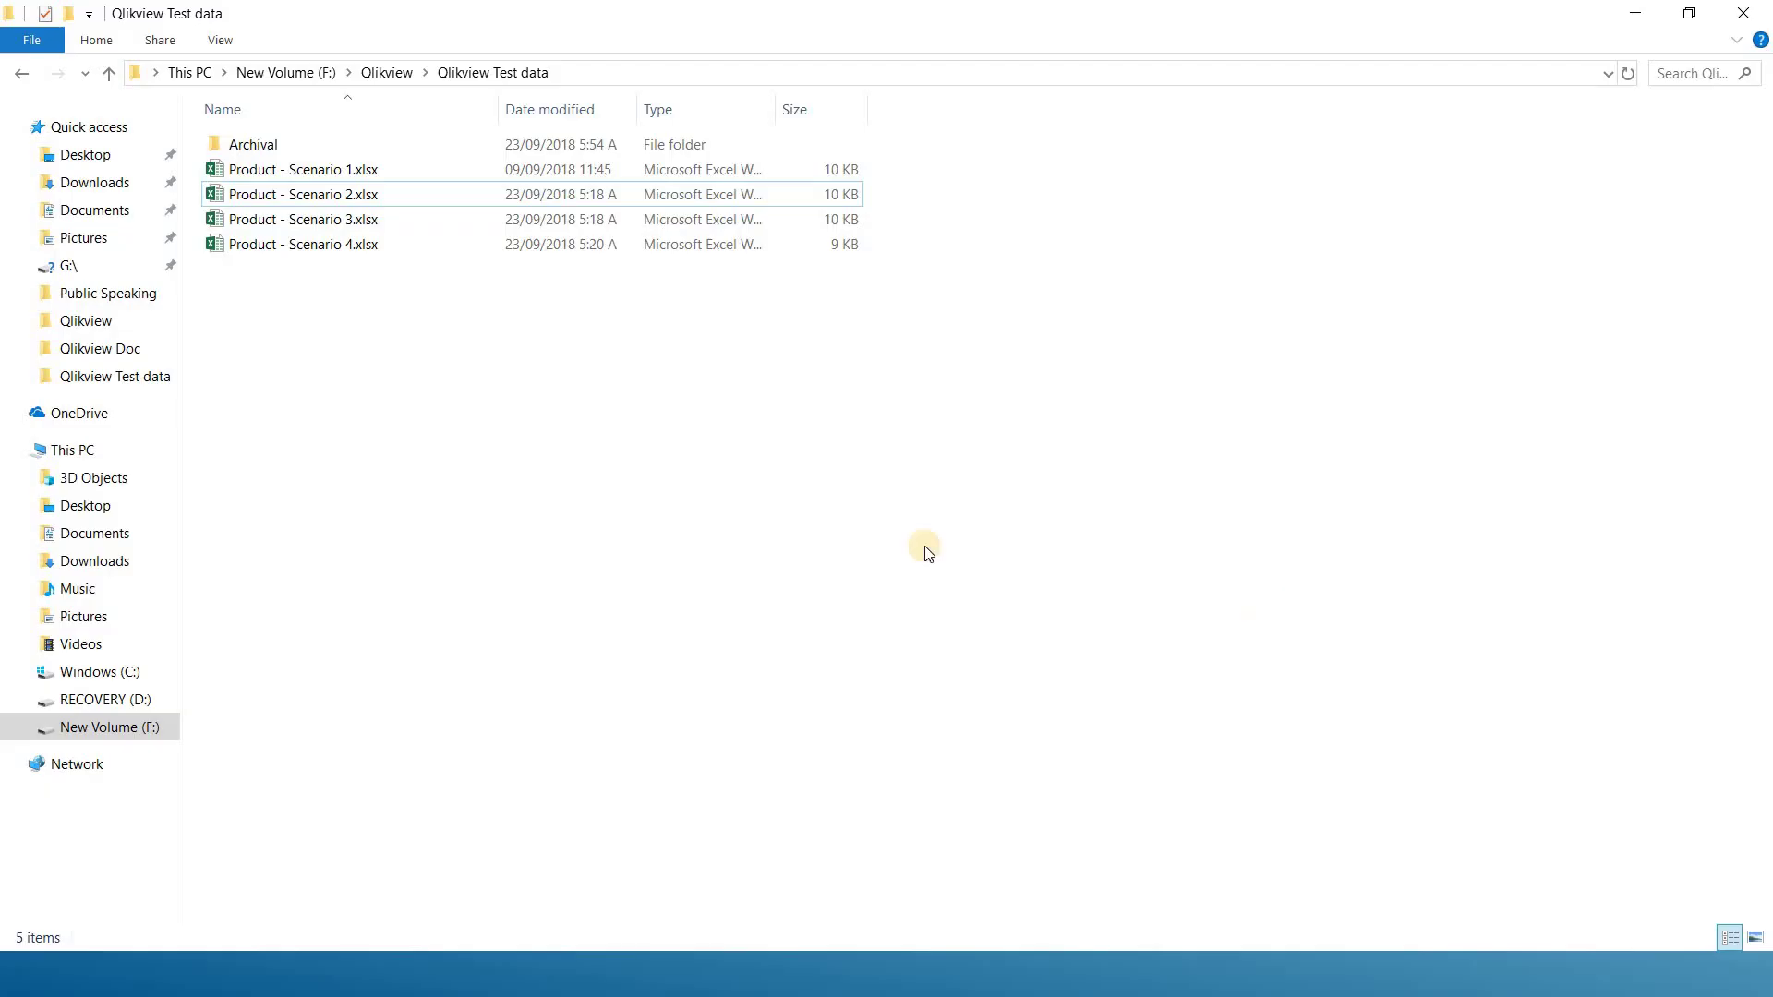
{"action": "double_click", "coordinate": [348, 219]}
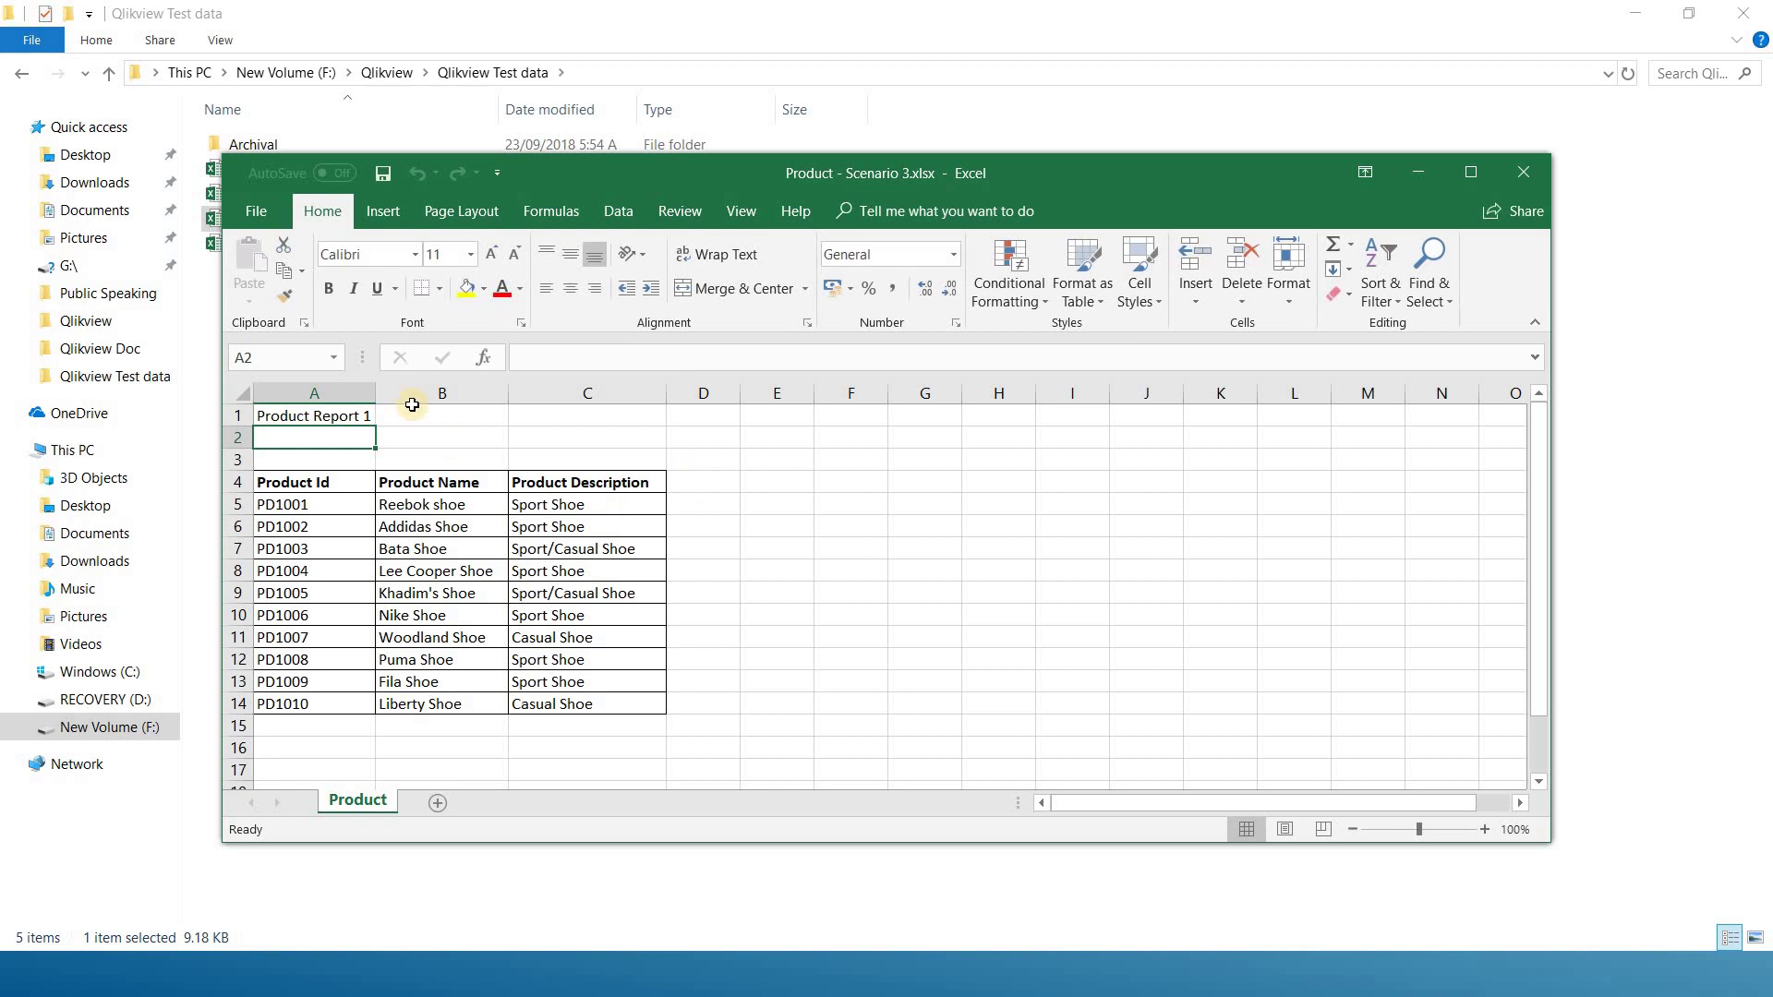
{"action": "left_click", "coordinate": [415, 440]}
{"action": "left_click", "coordinate": [351, 420]}
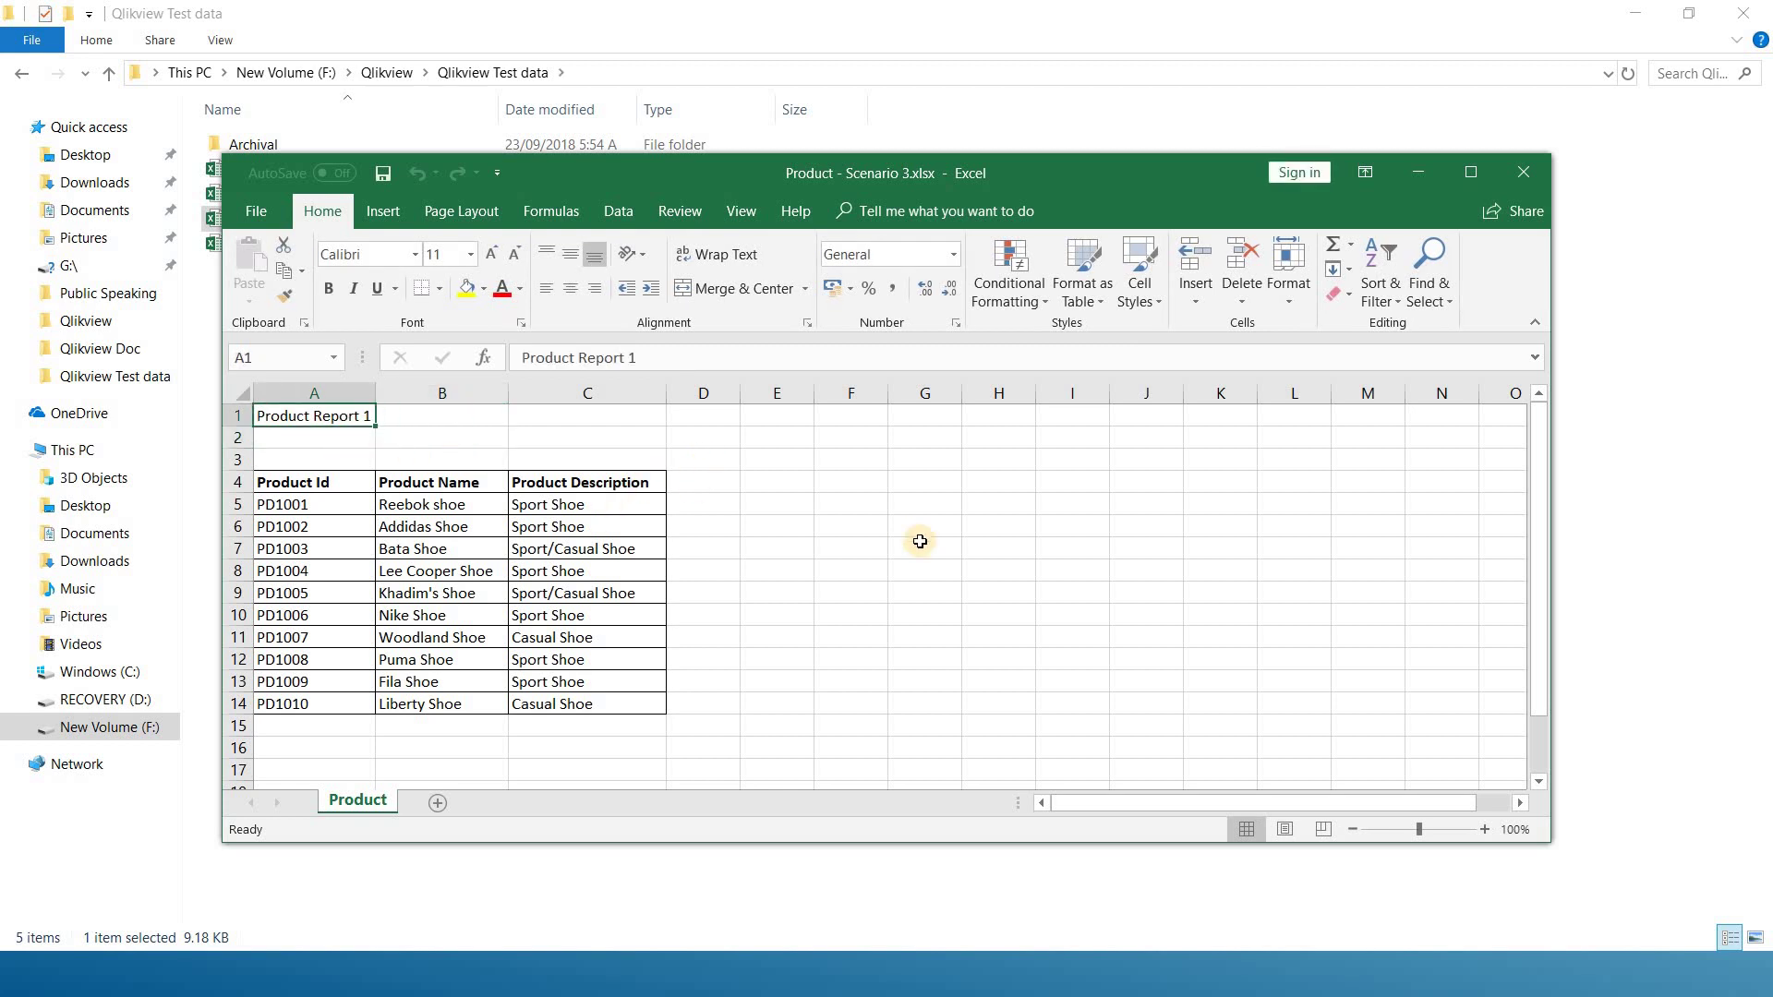
Close the Scenario 3 workbook, switch to QlikView and open the load script for editing.
{"action": "left_click", "coordinate": [1524, 173]}
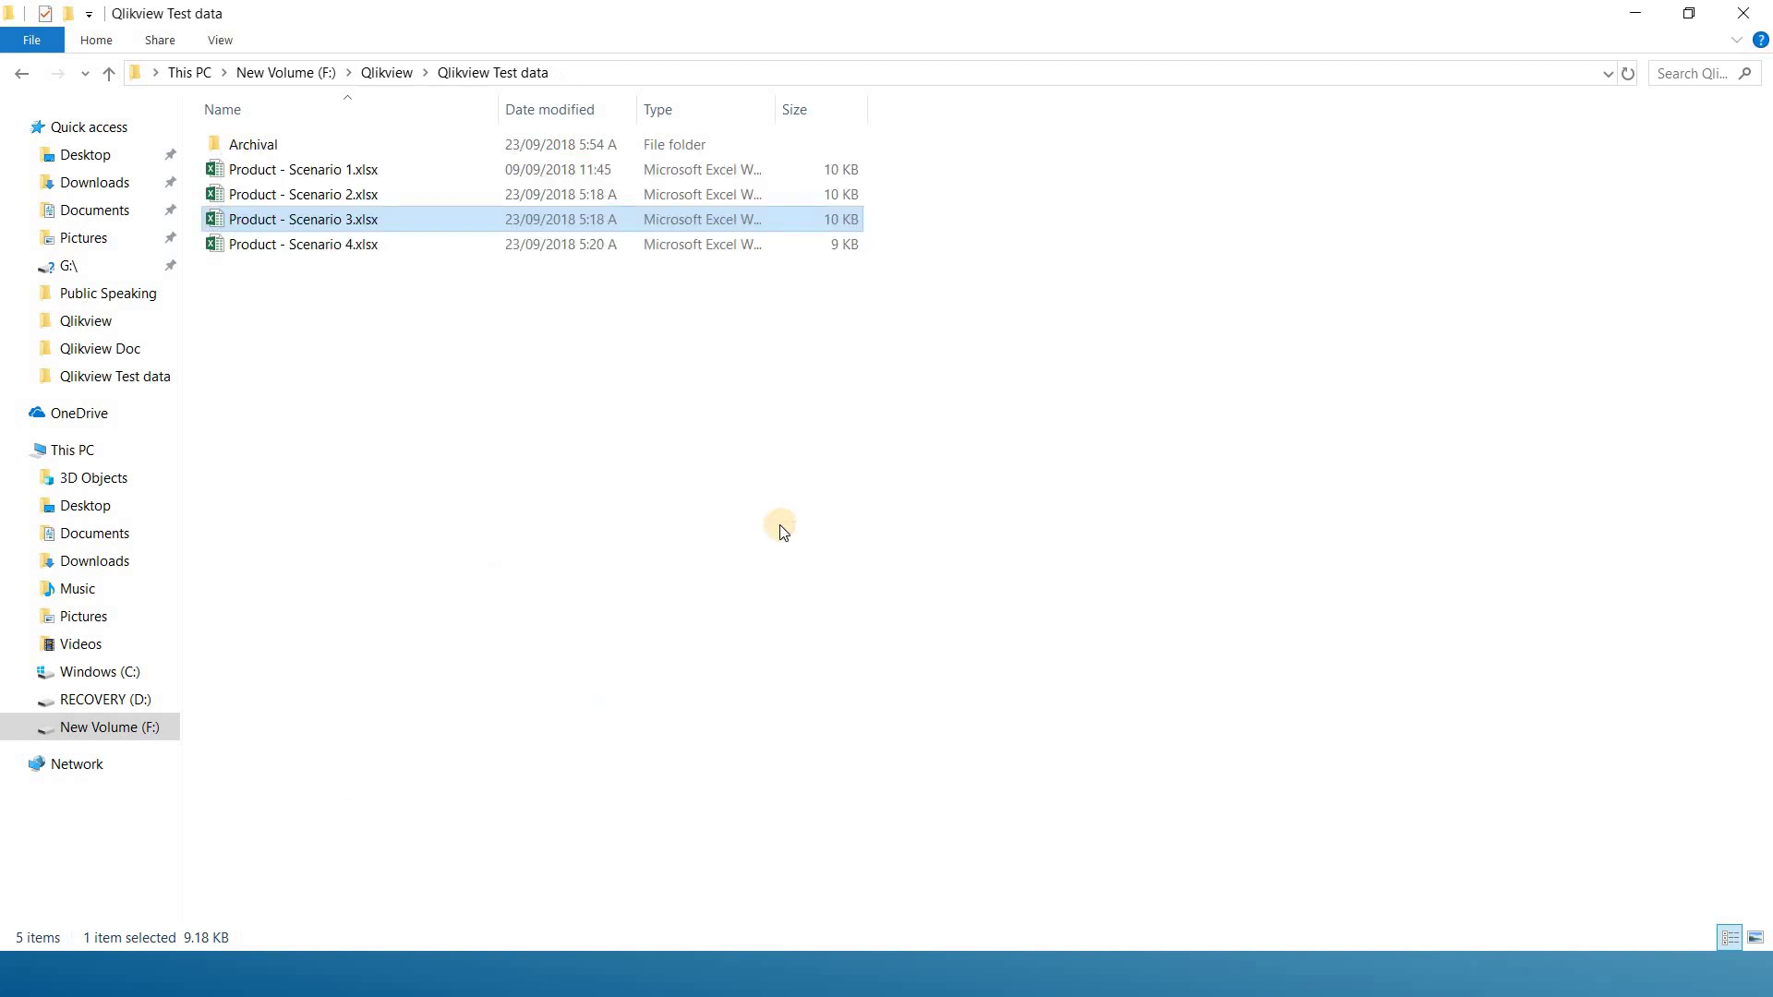
{"action": "key", "text": "alt+Tab"}
{"action": "key", "text": "alt+Tab"}
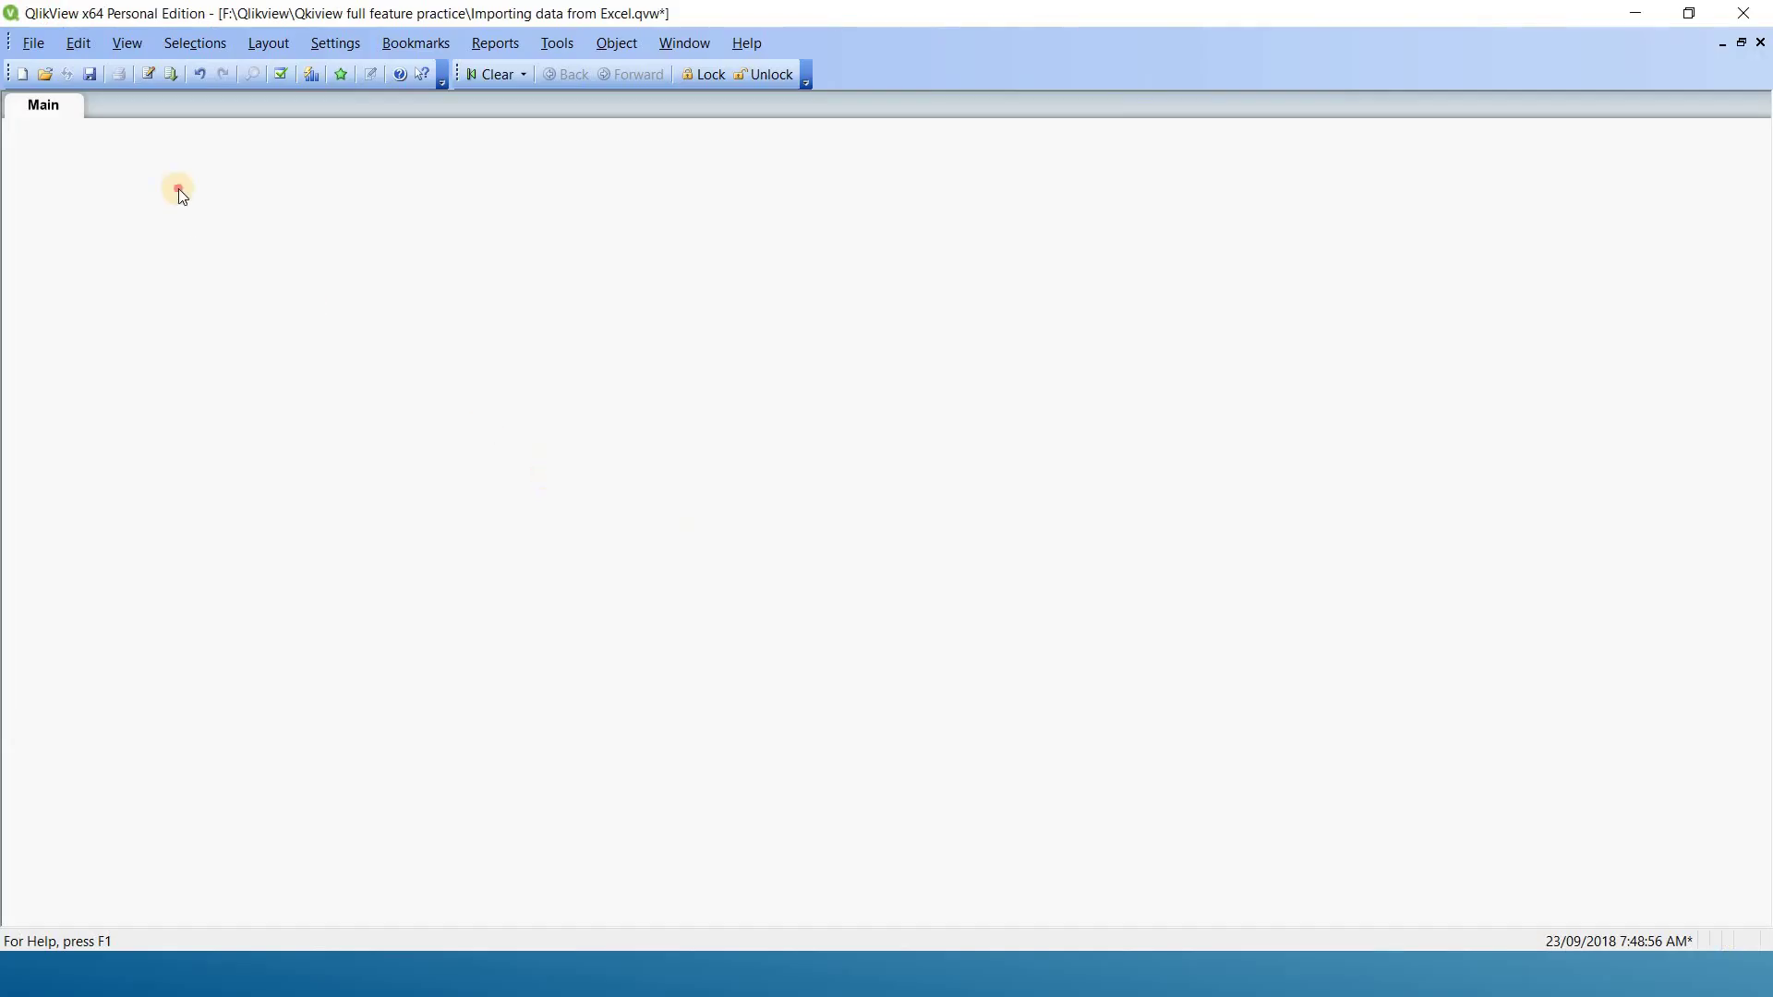
{"action": "left_click", "coordinate": [146, 76]}
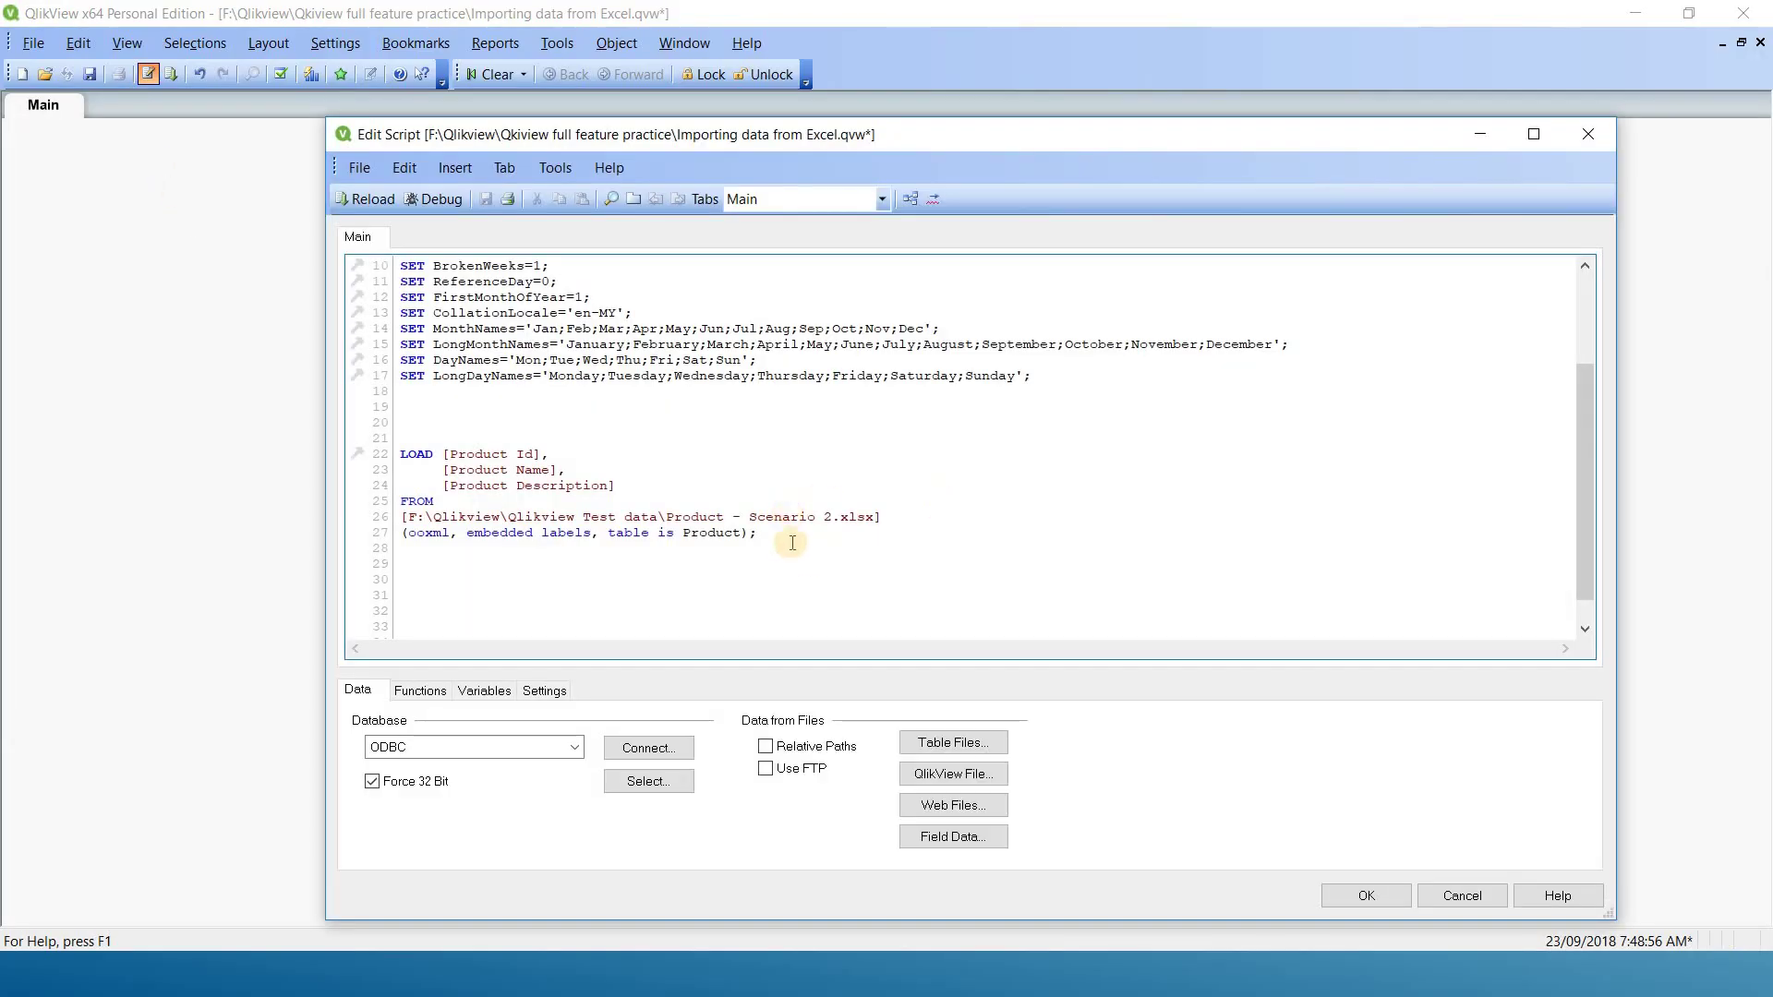
Delete the LOAD statement that reads Product - Scenario 2.xlsx from the script.
{"action": "key", "text": "shift+Right"}
{"action": "key", "text": "shift+Right"}
{"action": "key", "text": "shift+Right"}
{"action": "key", "text": "shift+Right"}
{"action": "key", "text": "shift+Right"}
{"action": "key", "text": "shift+Right"}
{"action": "key", "text": "shift+Right"}
{"action": "key", "text": "shift+Right"}
{"action": "key", "text": "shift+Right"}
{"action": "key", "text": "shift+Right"}
{"action": "left_click_drag", "start_coordinate": [808, 552], "coordinate": [399, 444]}
{"action": "key", "text": "Delete"}
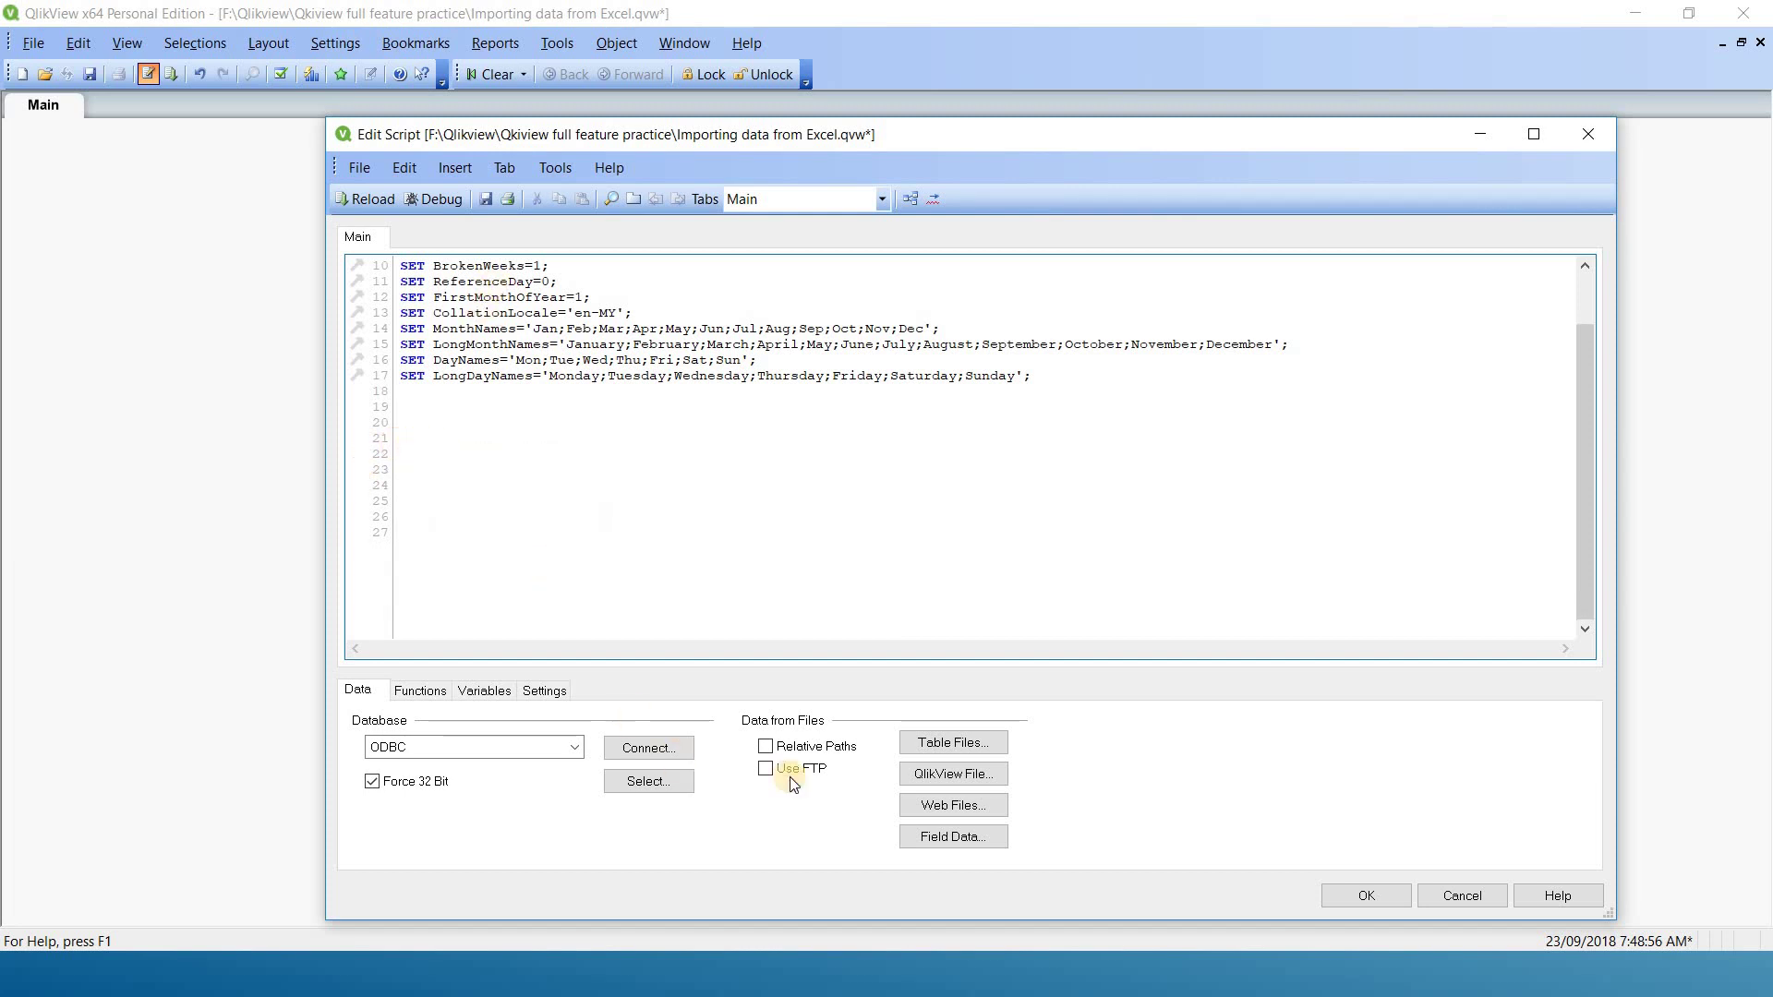
Choose Product - Scenario 3.xlsx as the table file source and set its labels to Embedded Labels.
{"action": "left_click", "coordinate": [962, 746]}
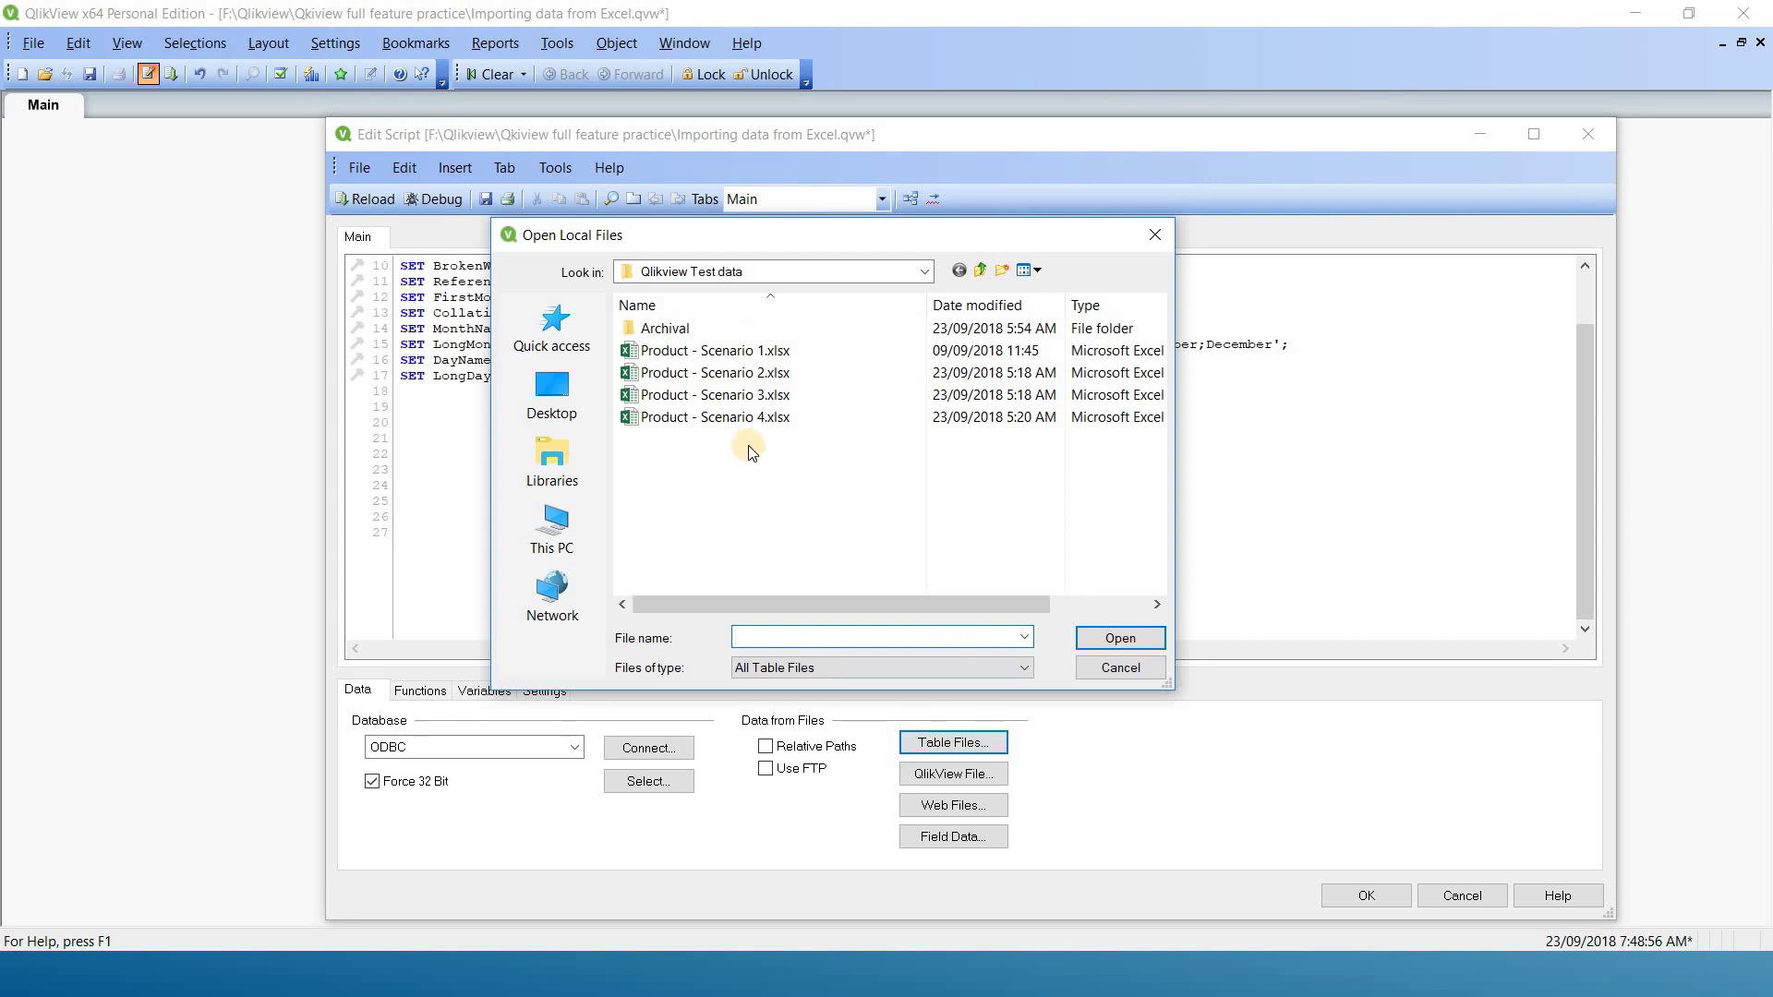
{"action": "left_click", "coordinate": [748, 397]}
{"action": "left_click", "coordinate": [1120, 638]}
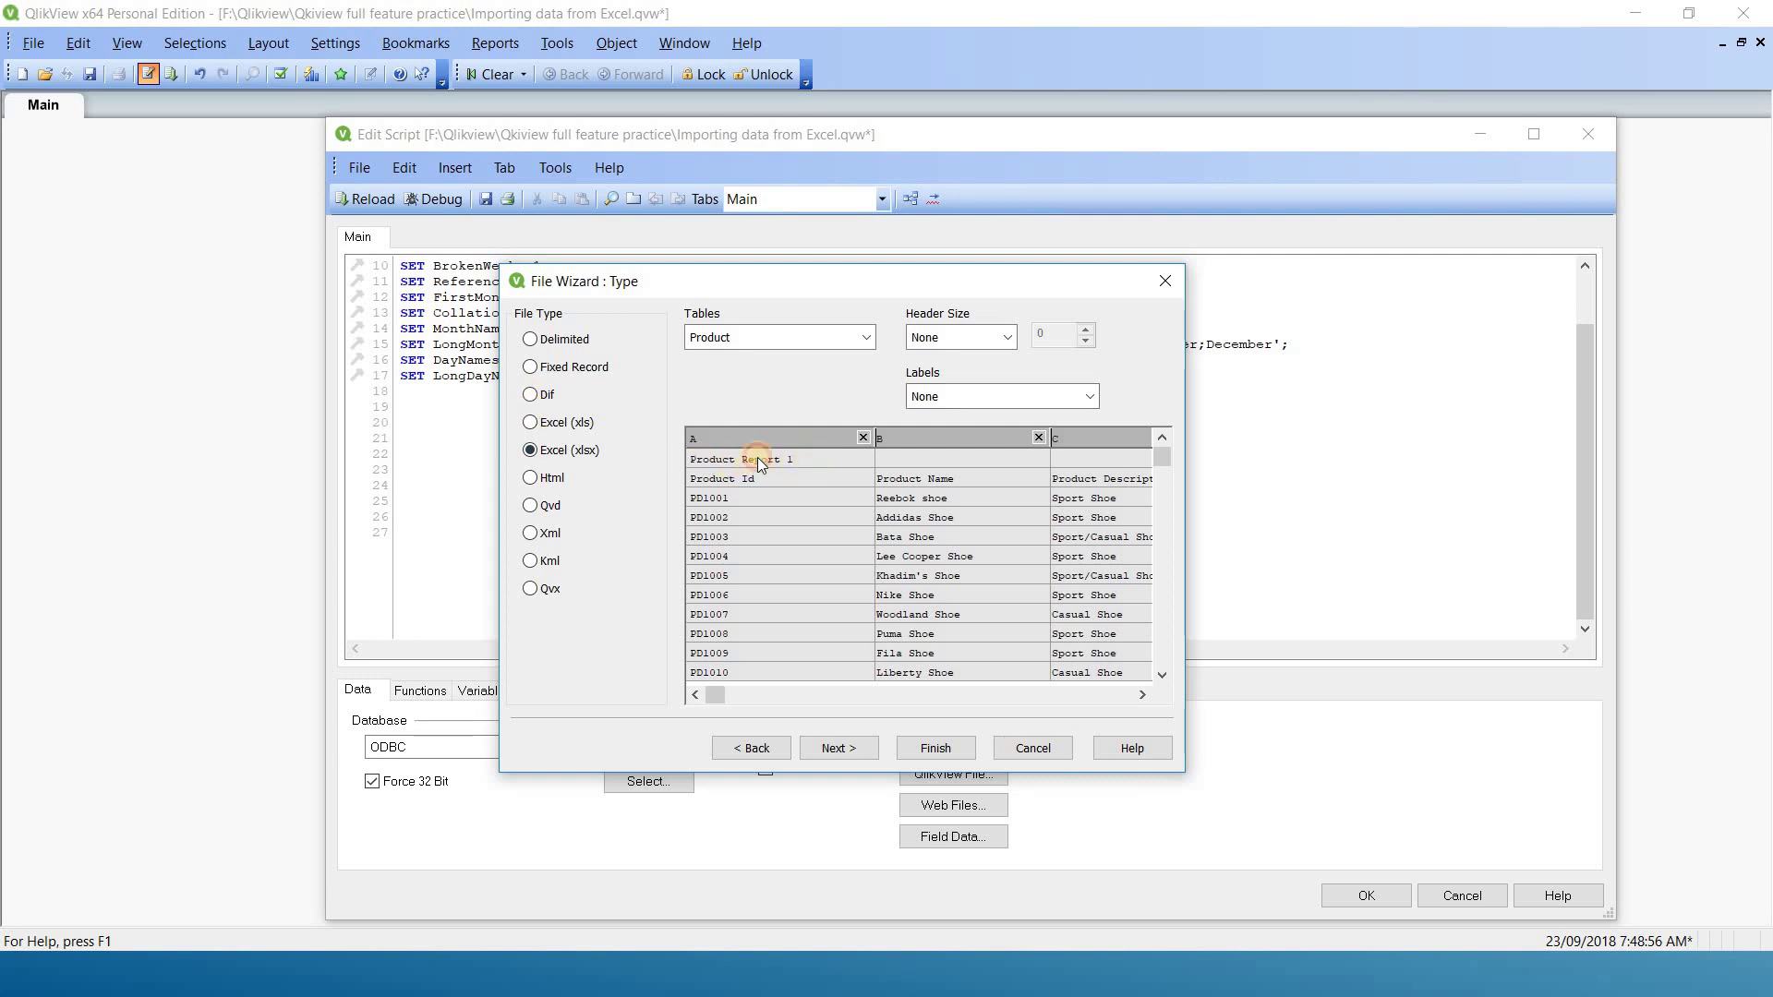
{"action": "left_click", "coordinate": [1060, 399]}
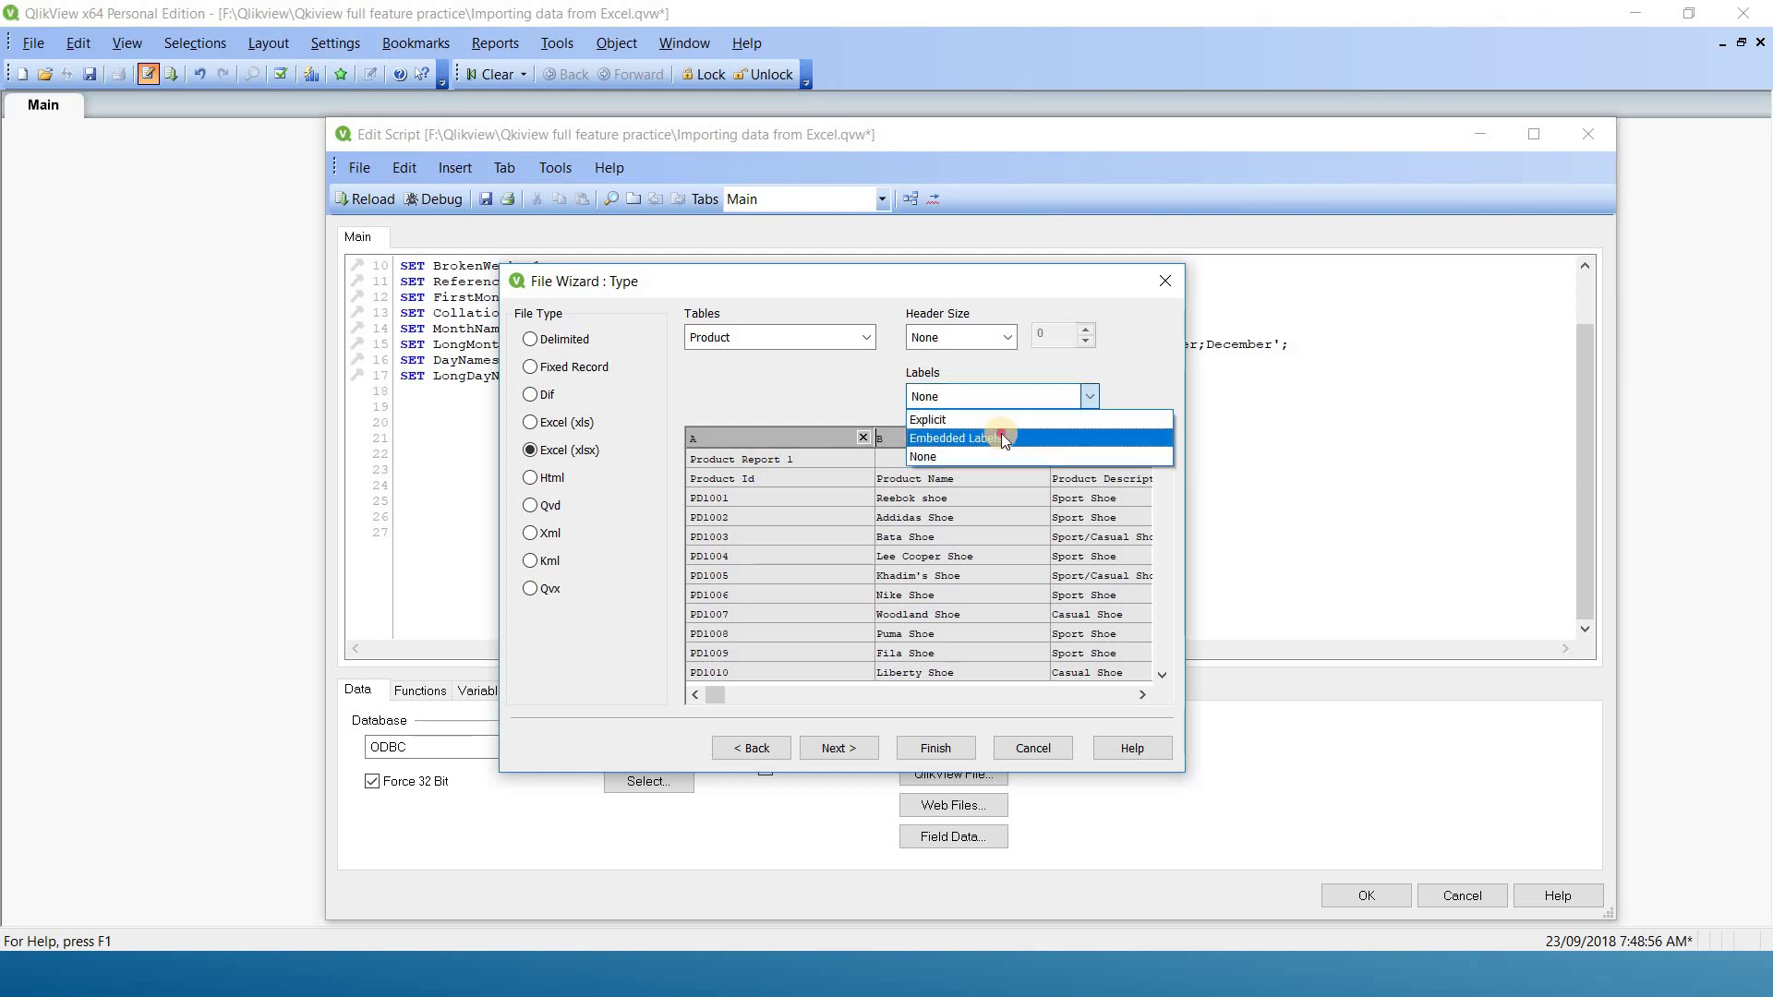
{"action": "left_click", "coordinate": [1001, 436]}
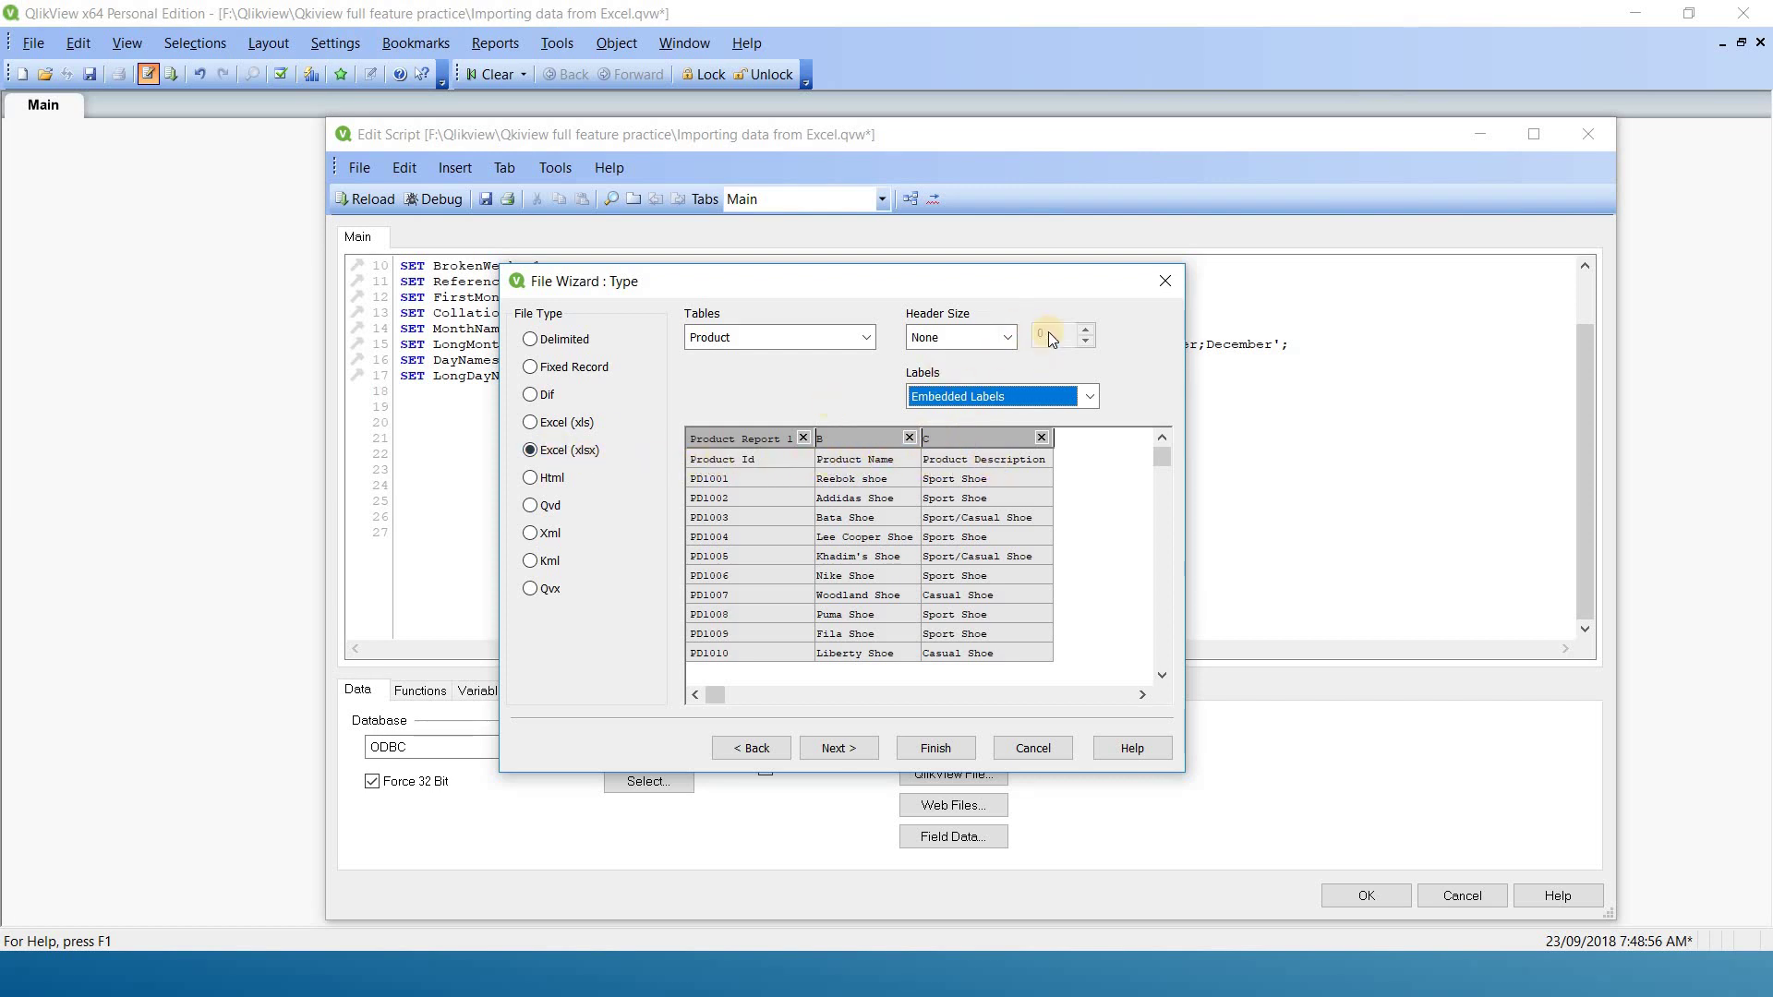
Set the header size to Lines, try other line counts against the preview, and settle on 1.
{"action": "left_click", "coordinate": [968, 340]}
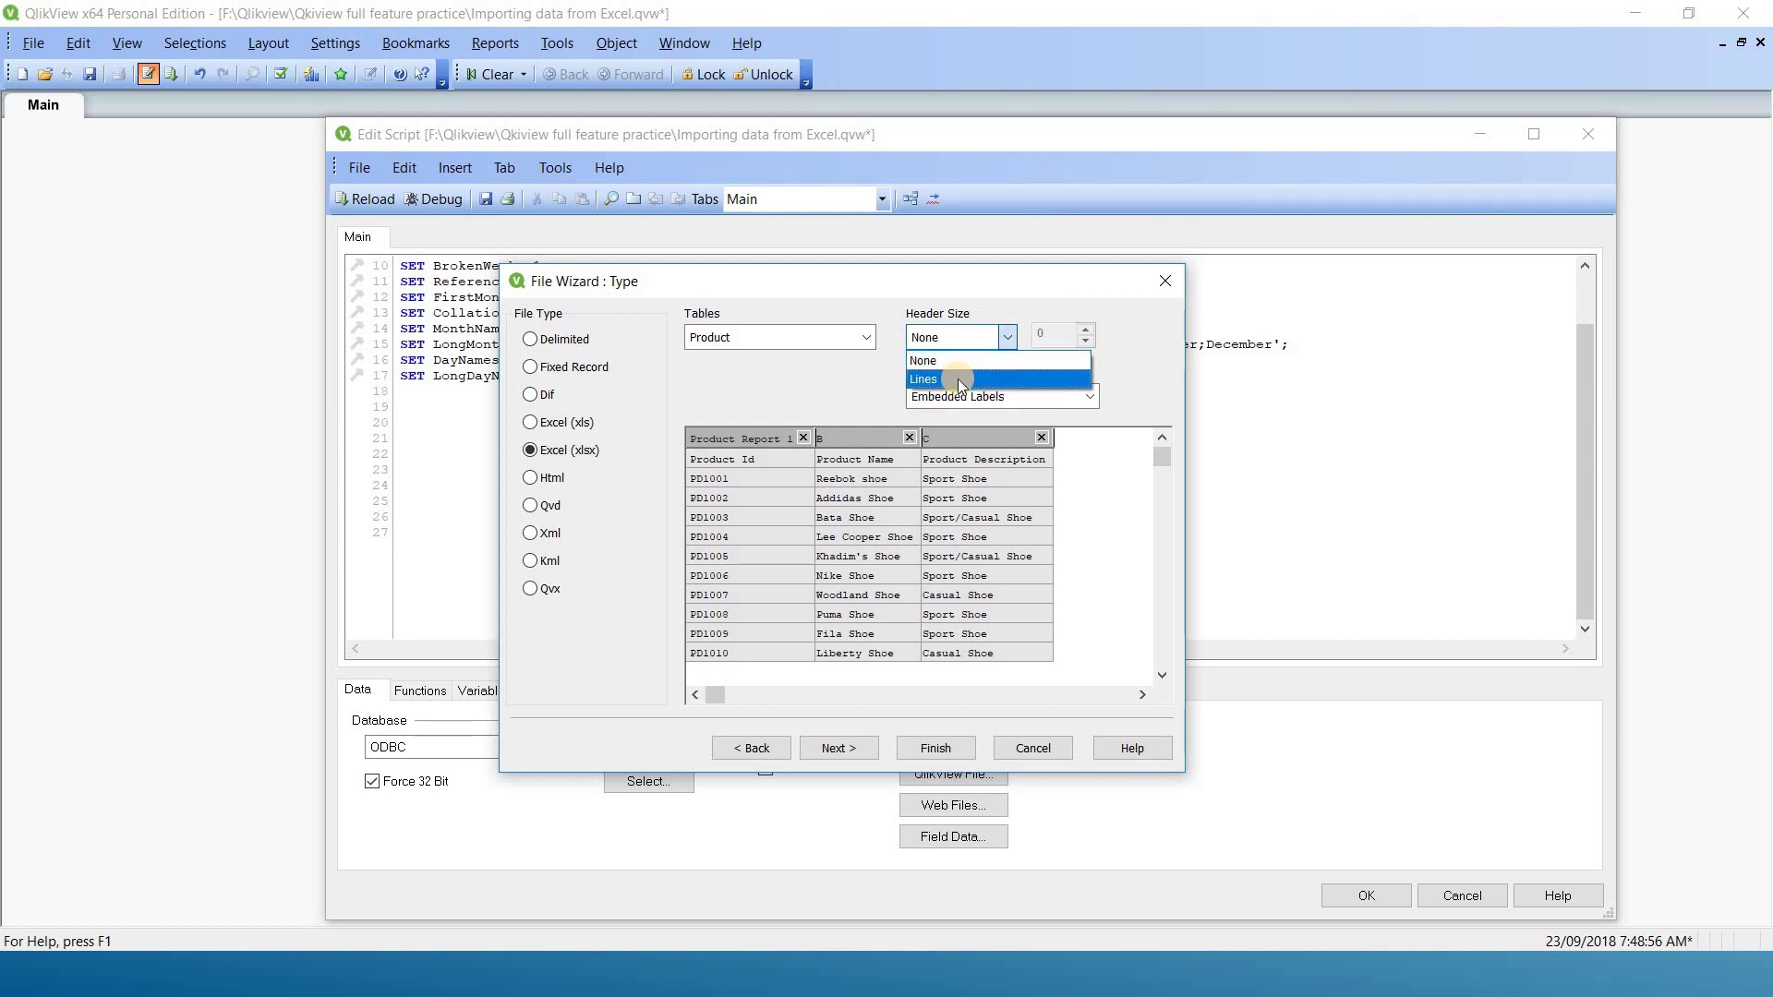
{"action": "left_click", "coordinate": [956, 378]}
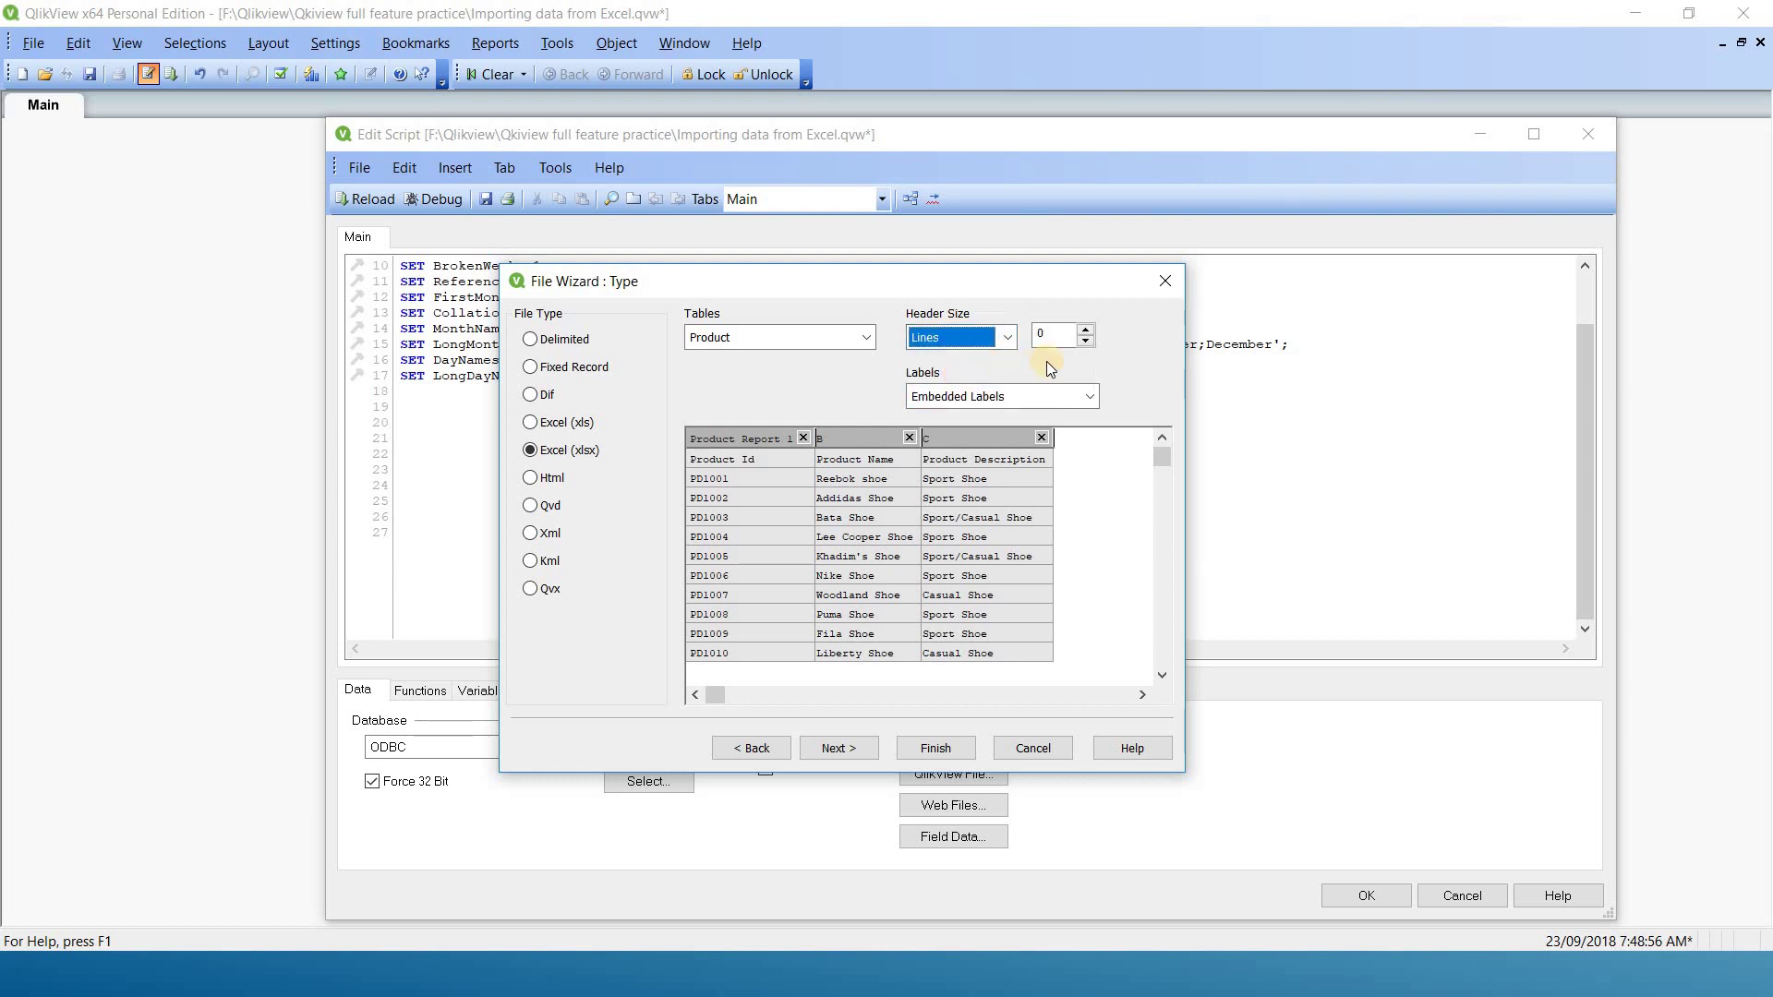
{"action": "left_click", "coordinate": [1088, 330]}
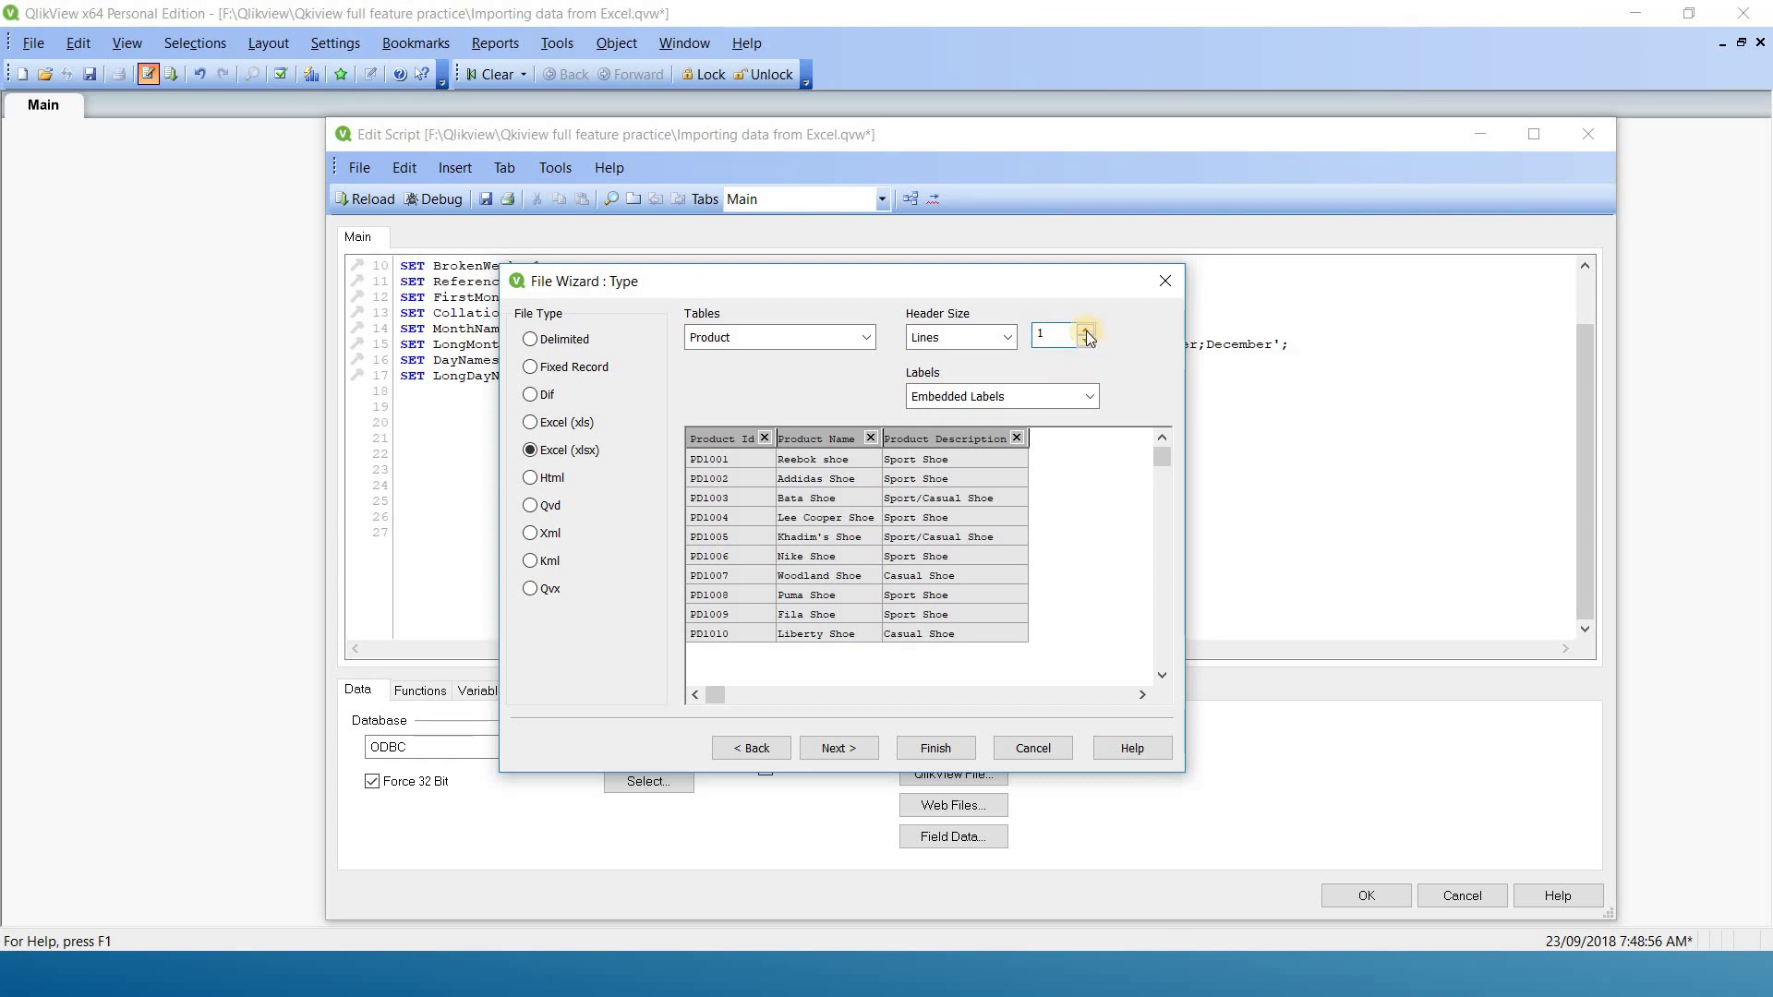
{"action": "left_click", "coordinate": [1086, 330]}
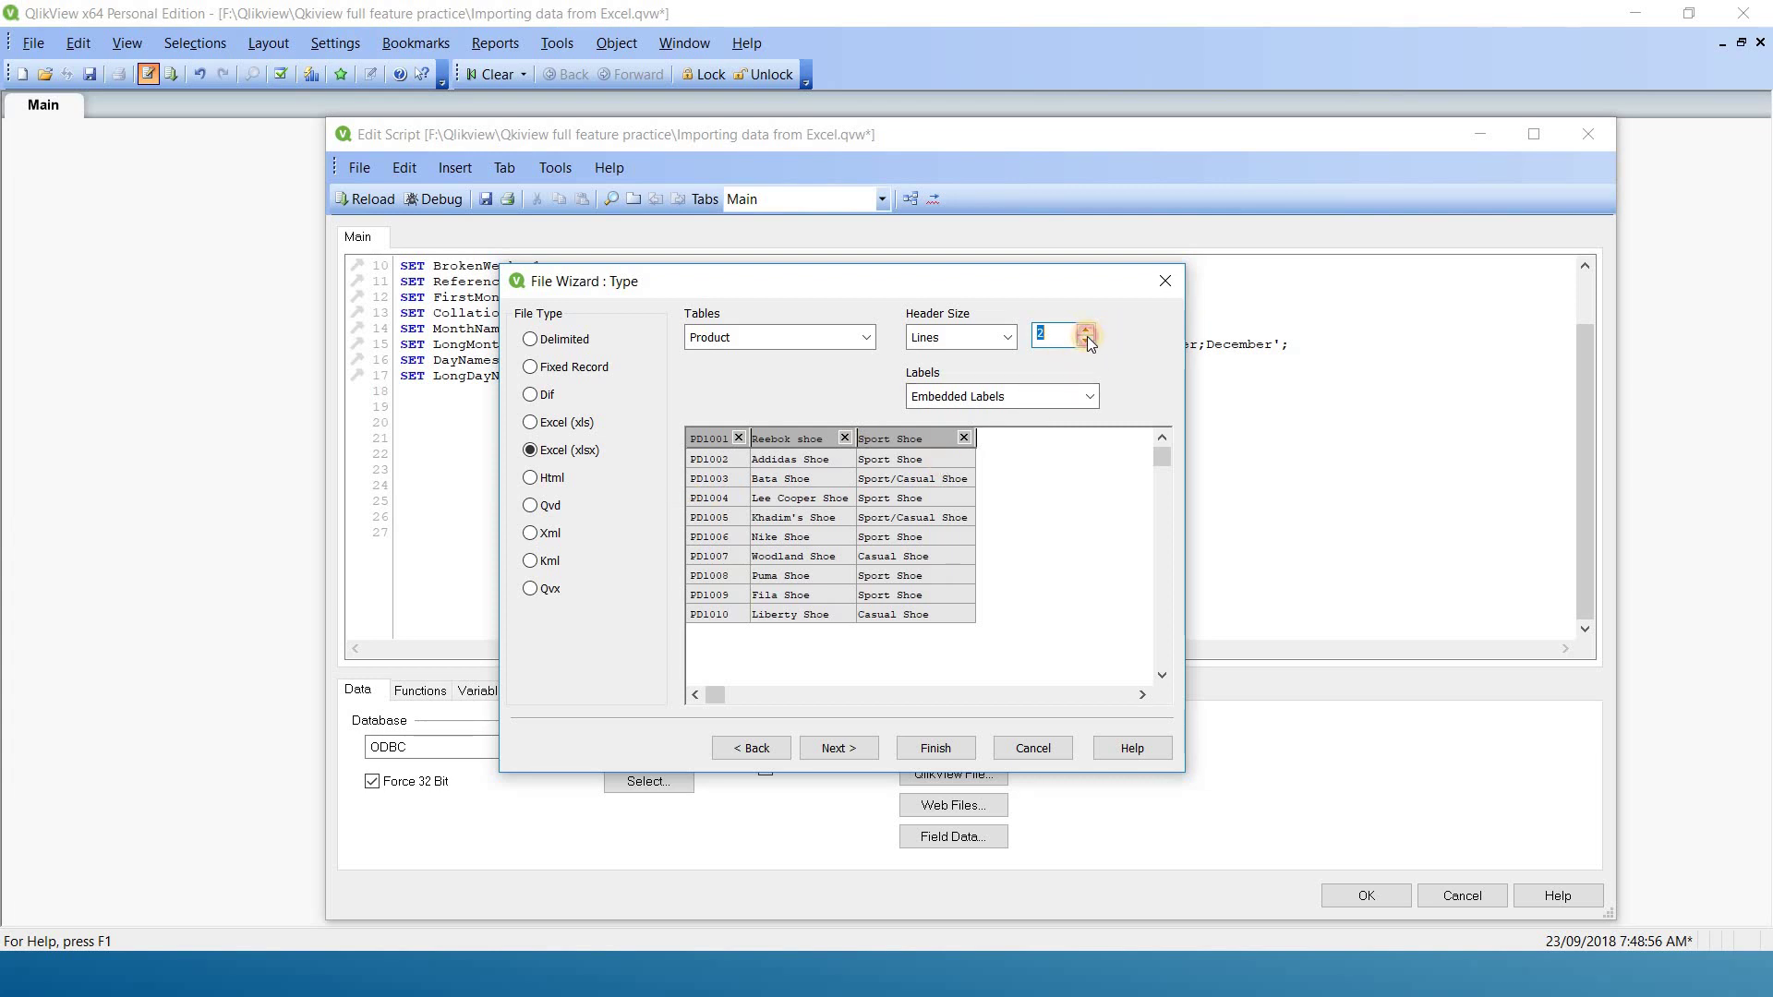
{"action": "left_click", "coordinate": [1088, 338]}
{"action": "left_click", "coordinate": [1088, 337]}
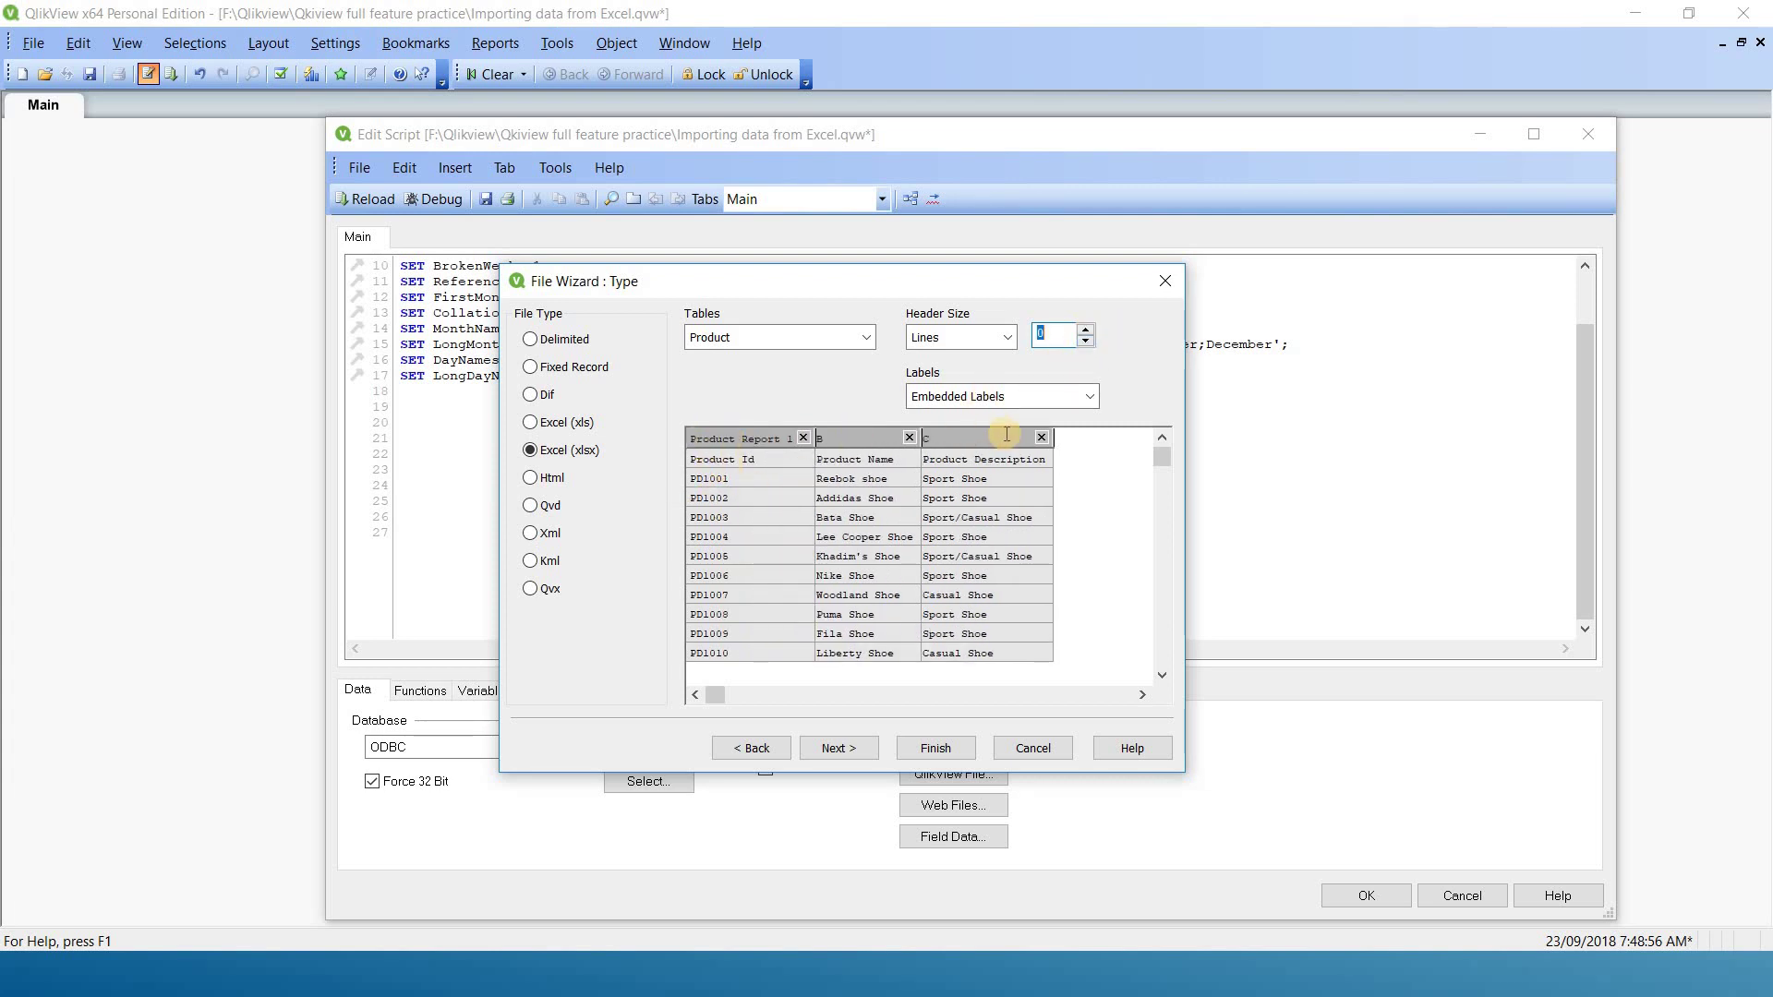
{"action": "left_click", "coordinate": [1086, 329]}
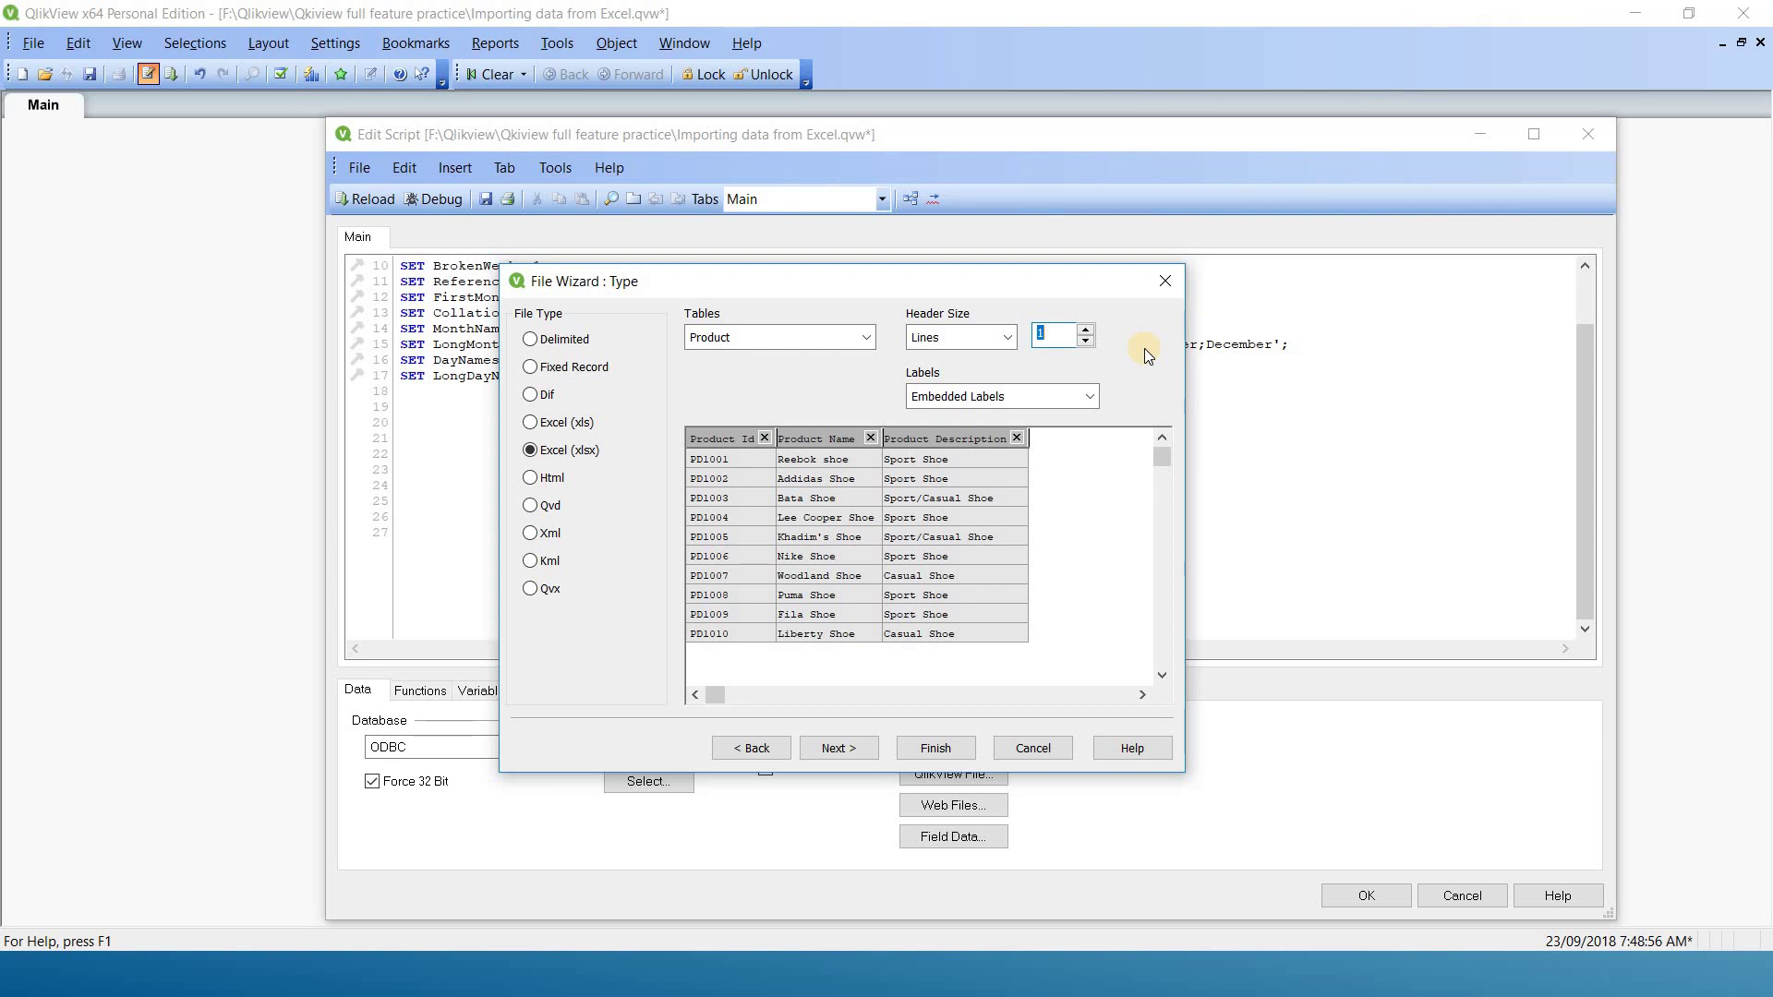
Complete the file wizard to insert the Scenario 3 LOAD statement, reload the script and close the sheet properties.
{"action": "left_click", "coordinate": [845, 752]}
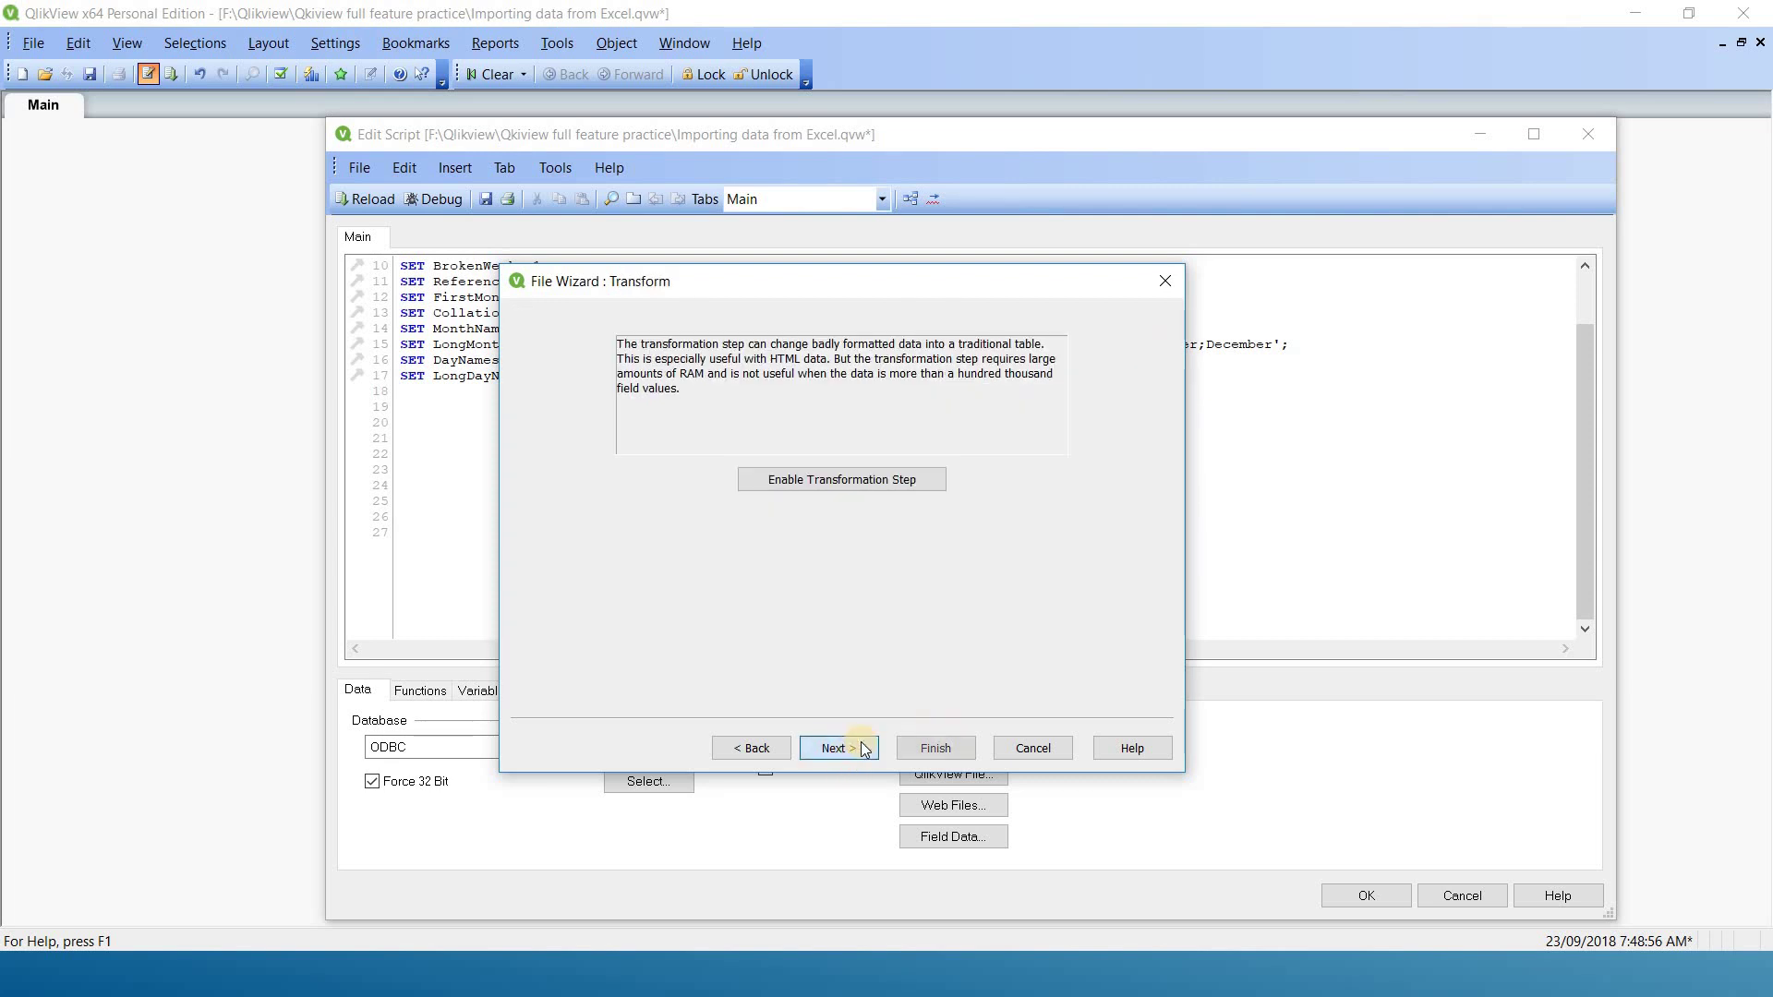
{"action": "left_click", "coordinate": [853, 744]}
{"action": "left_click", "coordinate": [851, 746]}
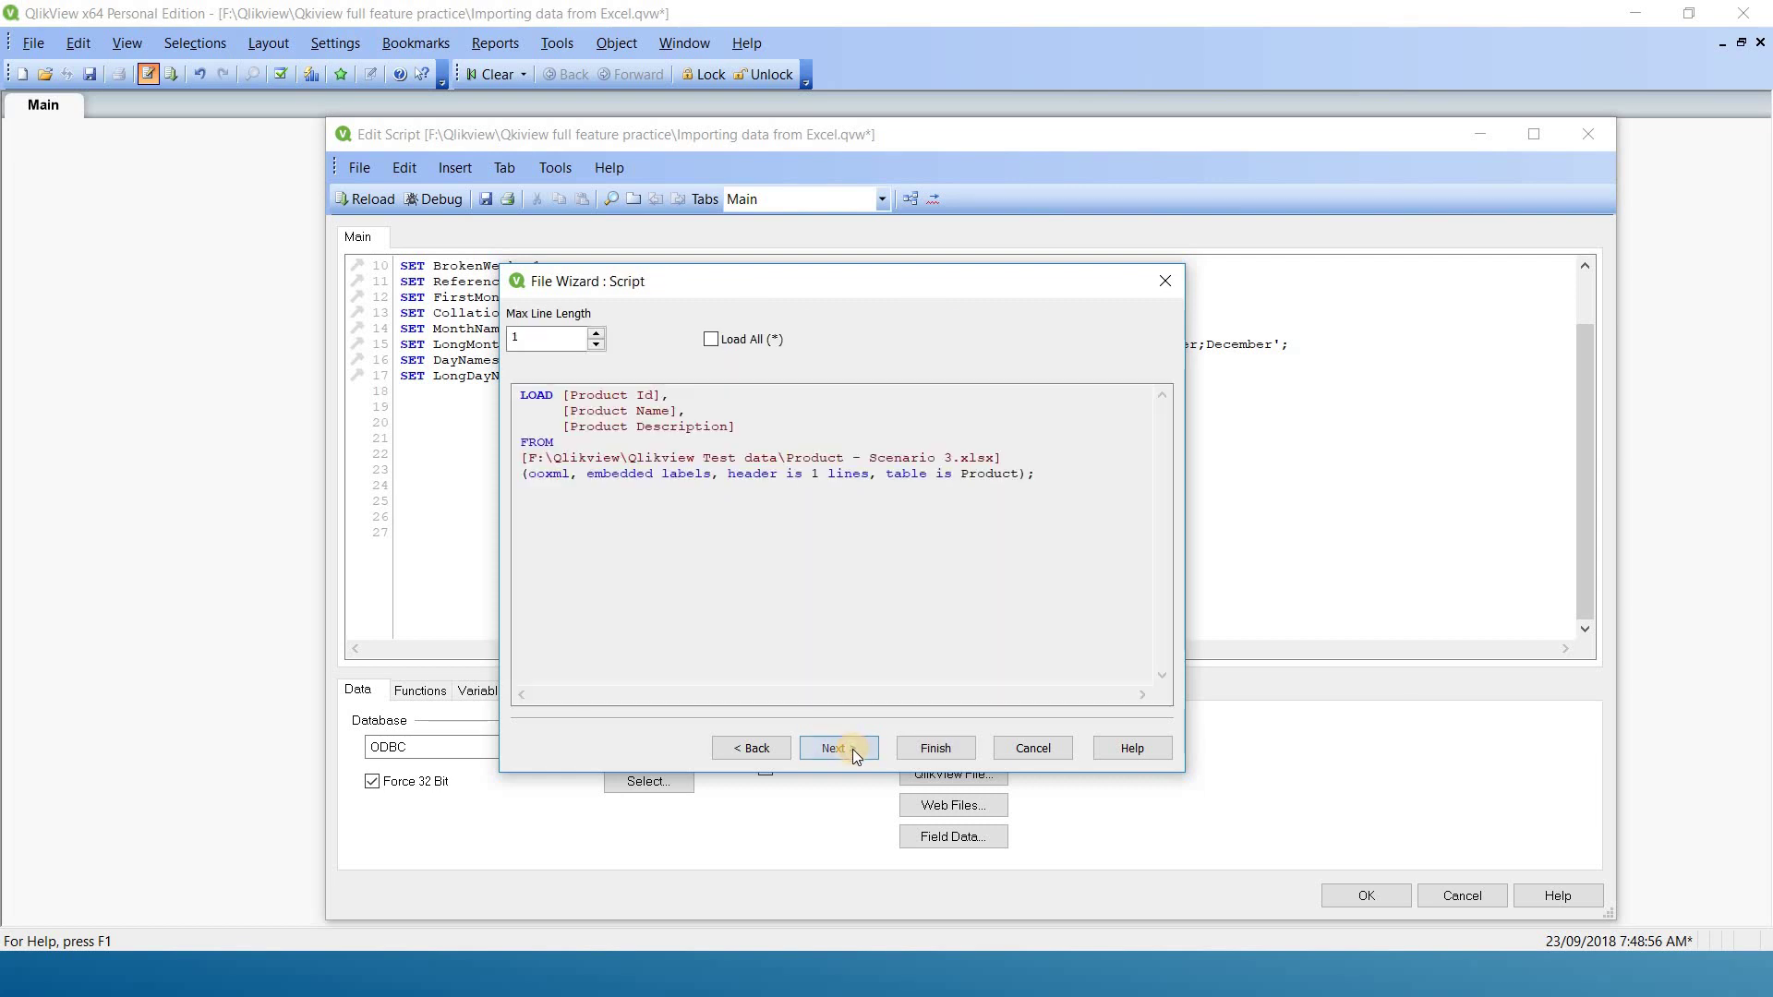
{"action": "left_click", "coordinate": [940, 750]}
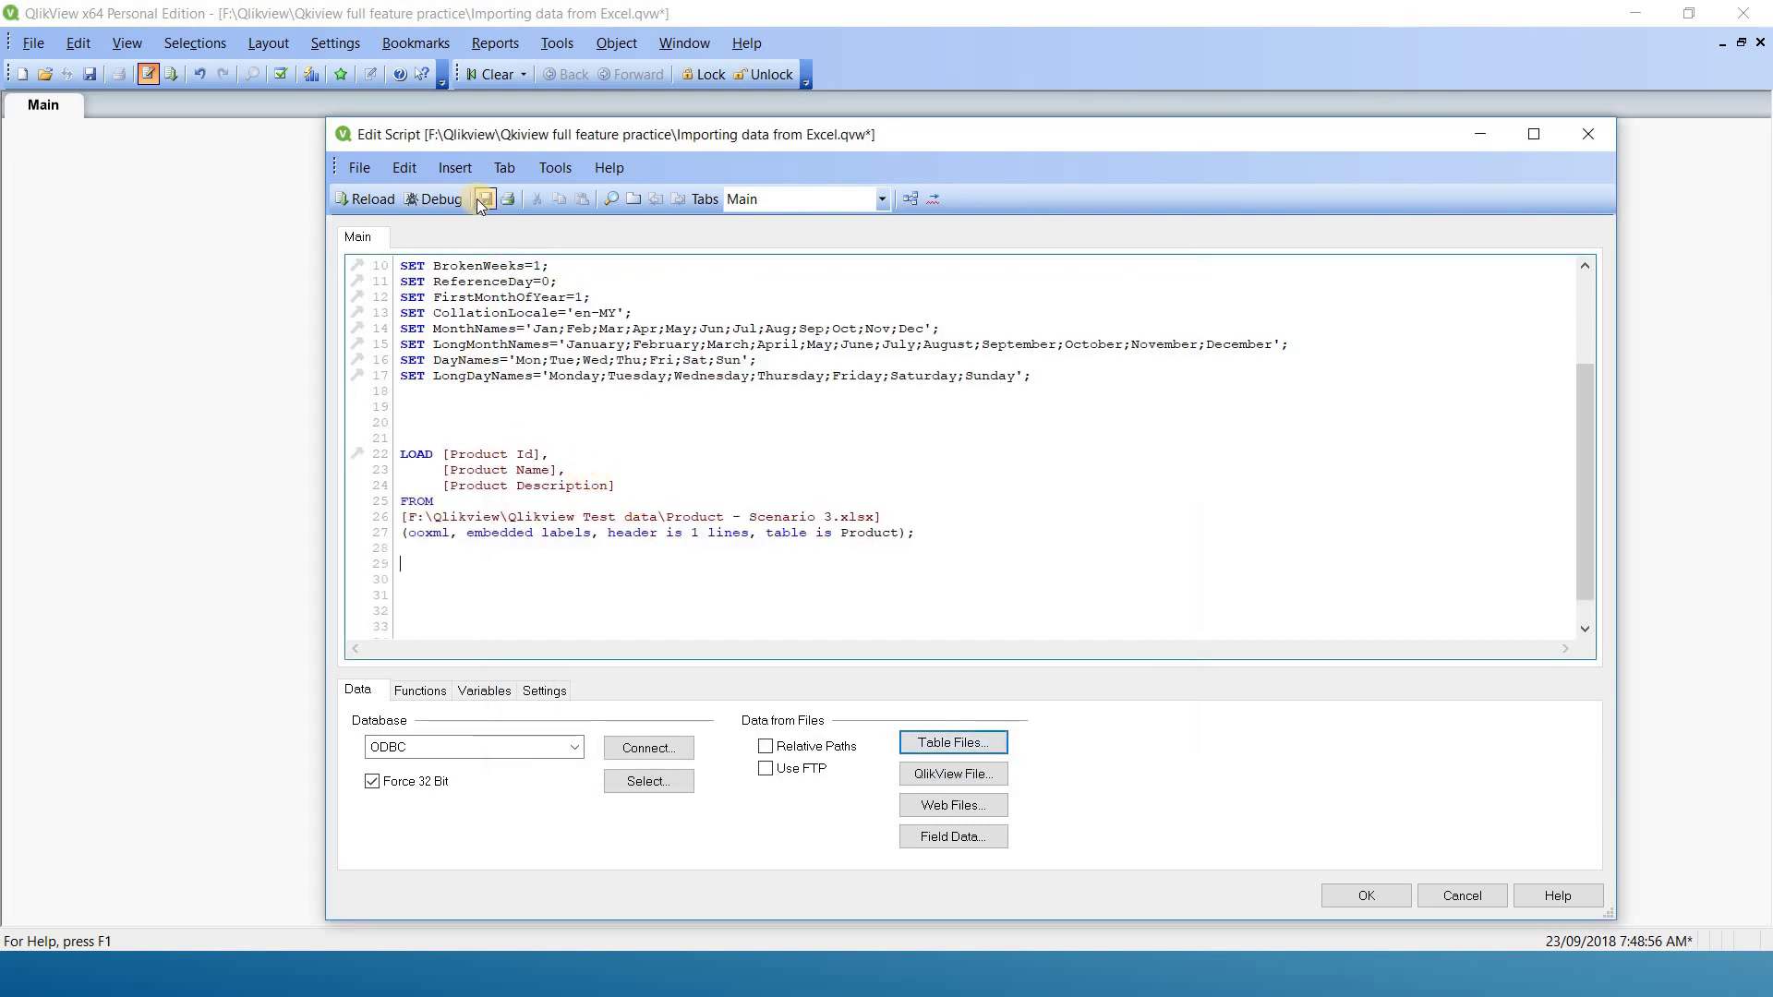
{"action": "left_click", "coordinate": [367, 199]}
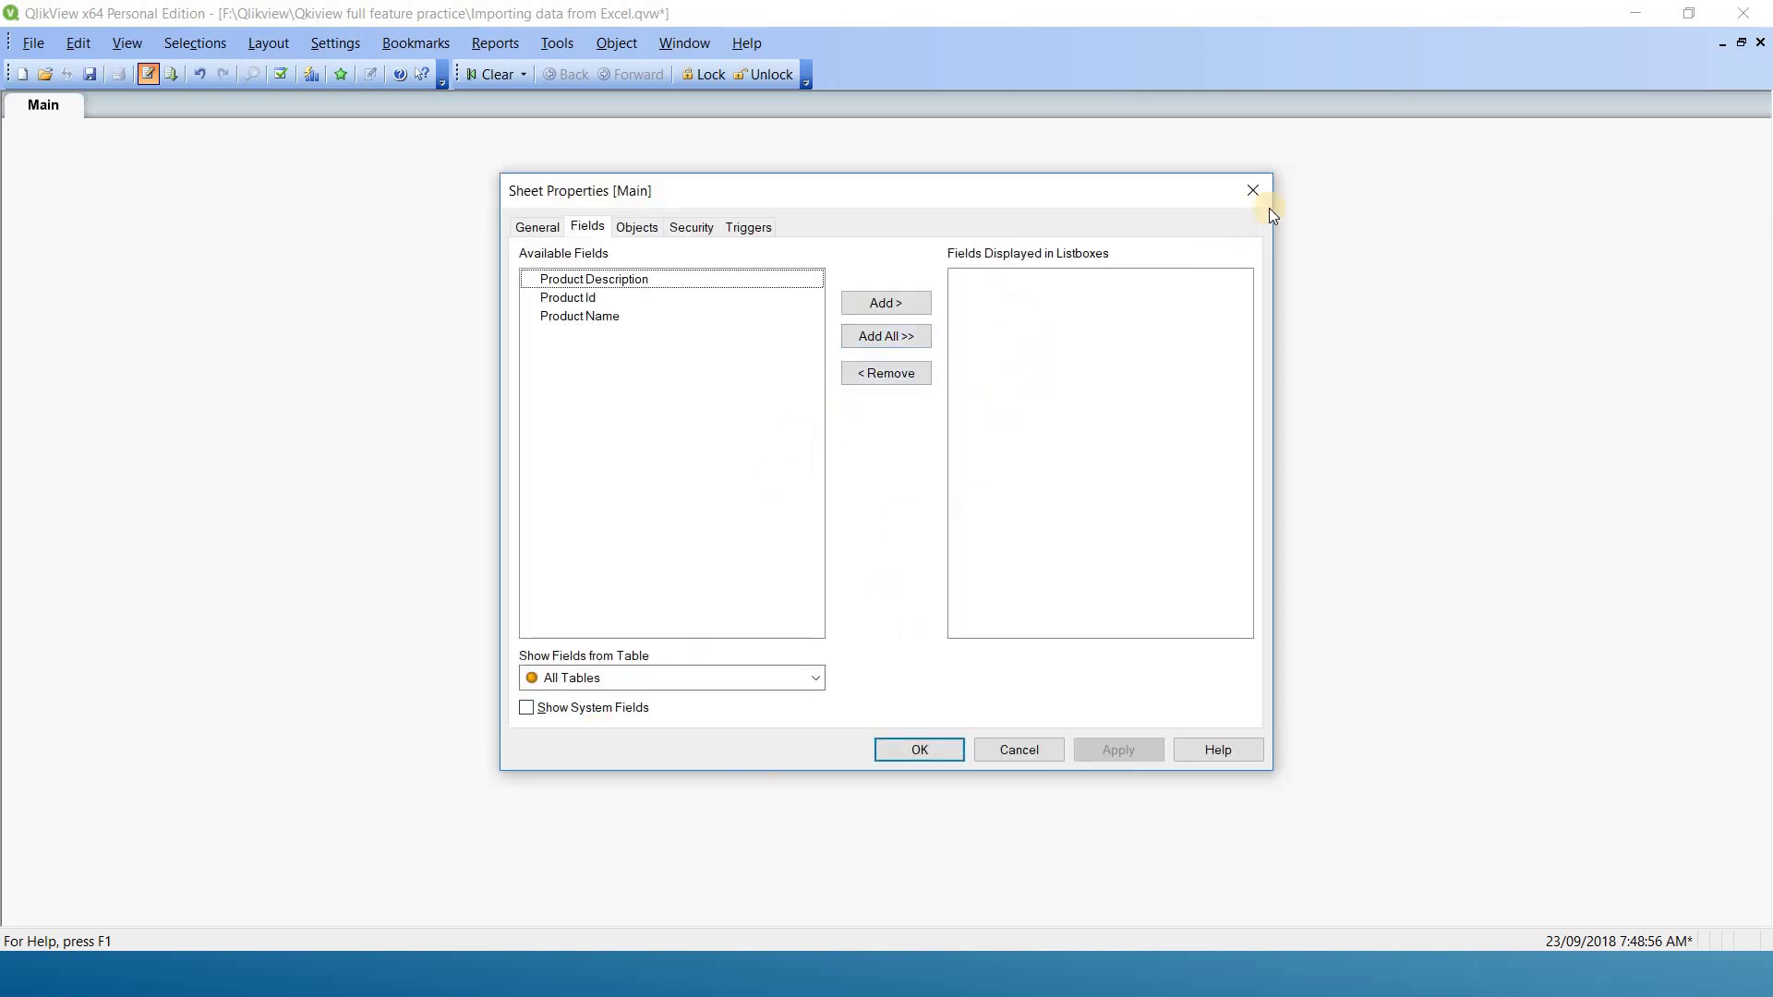
{"action": "left_click", "coordinate": [1252, 192]}
Create a table box with all available fields, ordered Product Id, Product Name, Product Description.
{"action": "right_click", "coordinate": [644, 280]}
{"action": "mouse_move", "coordinate": [776, 345]}
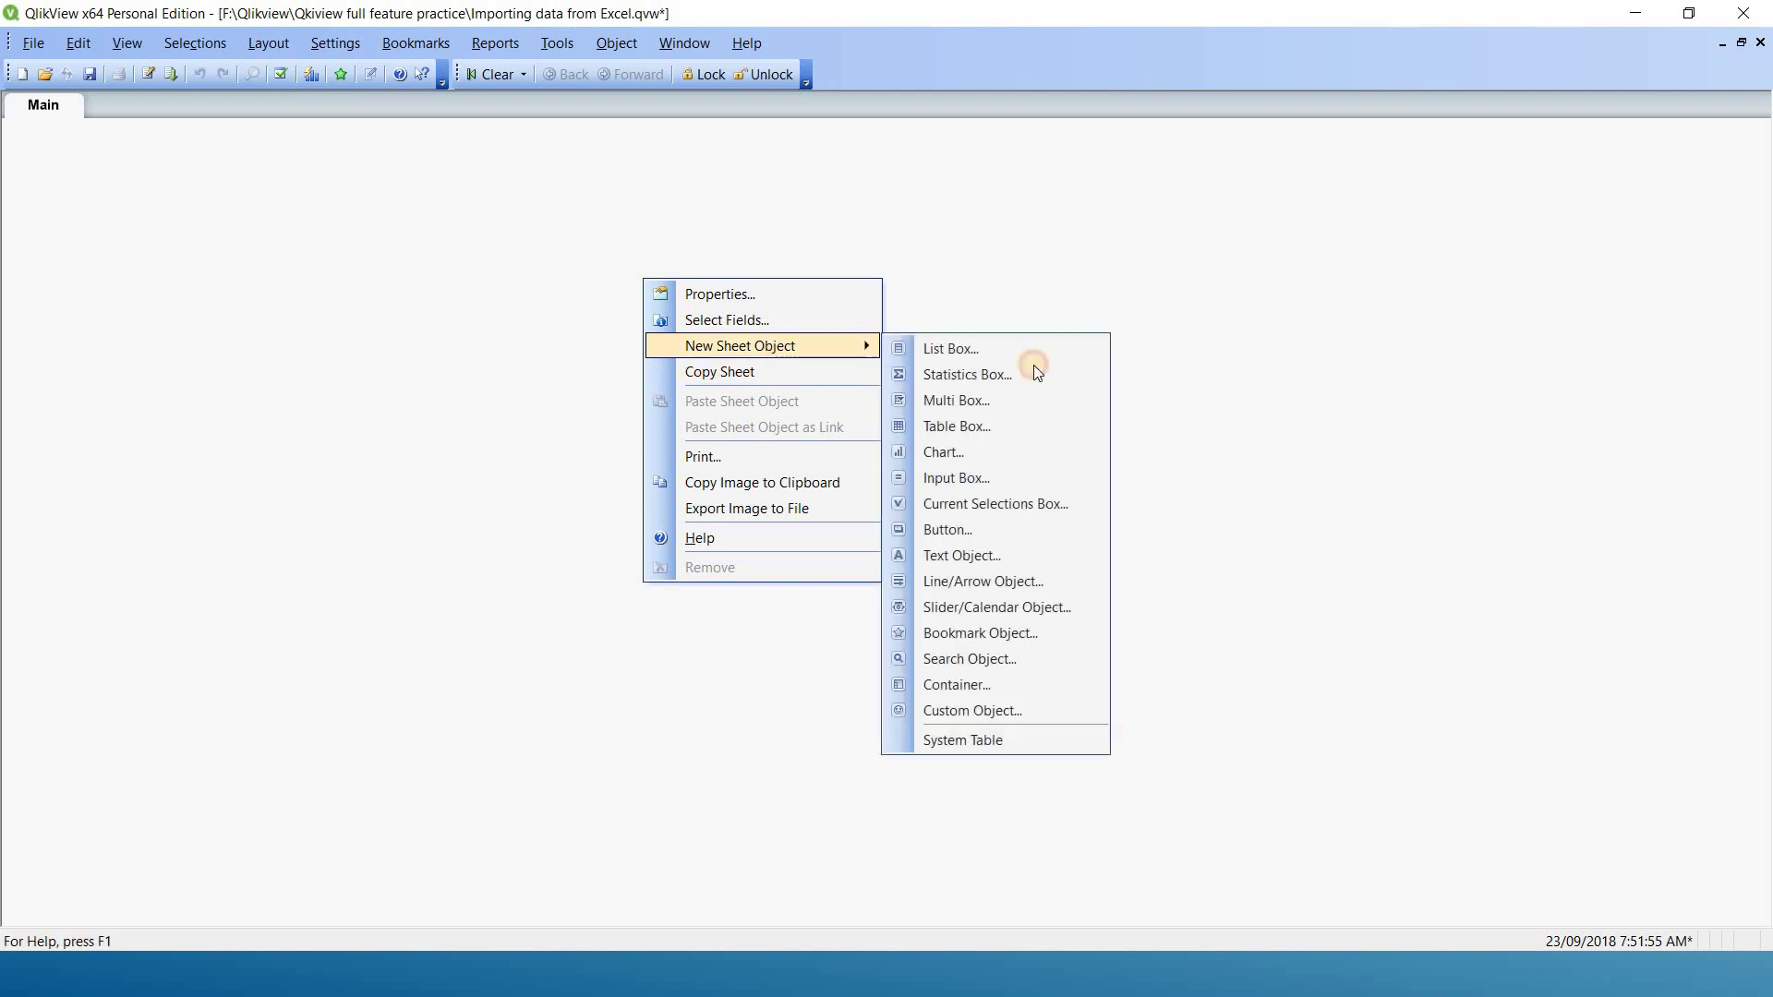
{"action": "left_click", "coordinate": [988, 426]}
{"action": "left_click", "coordinate": [746, 377]}
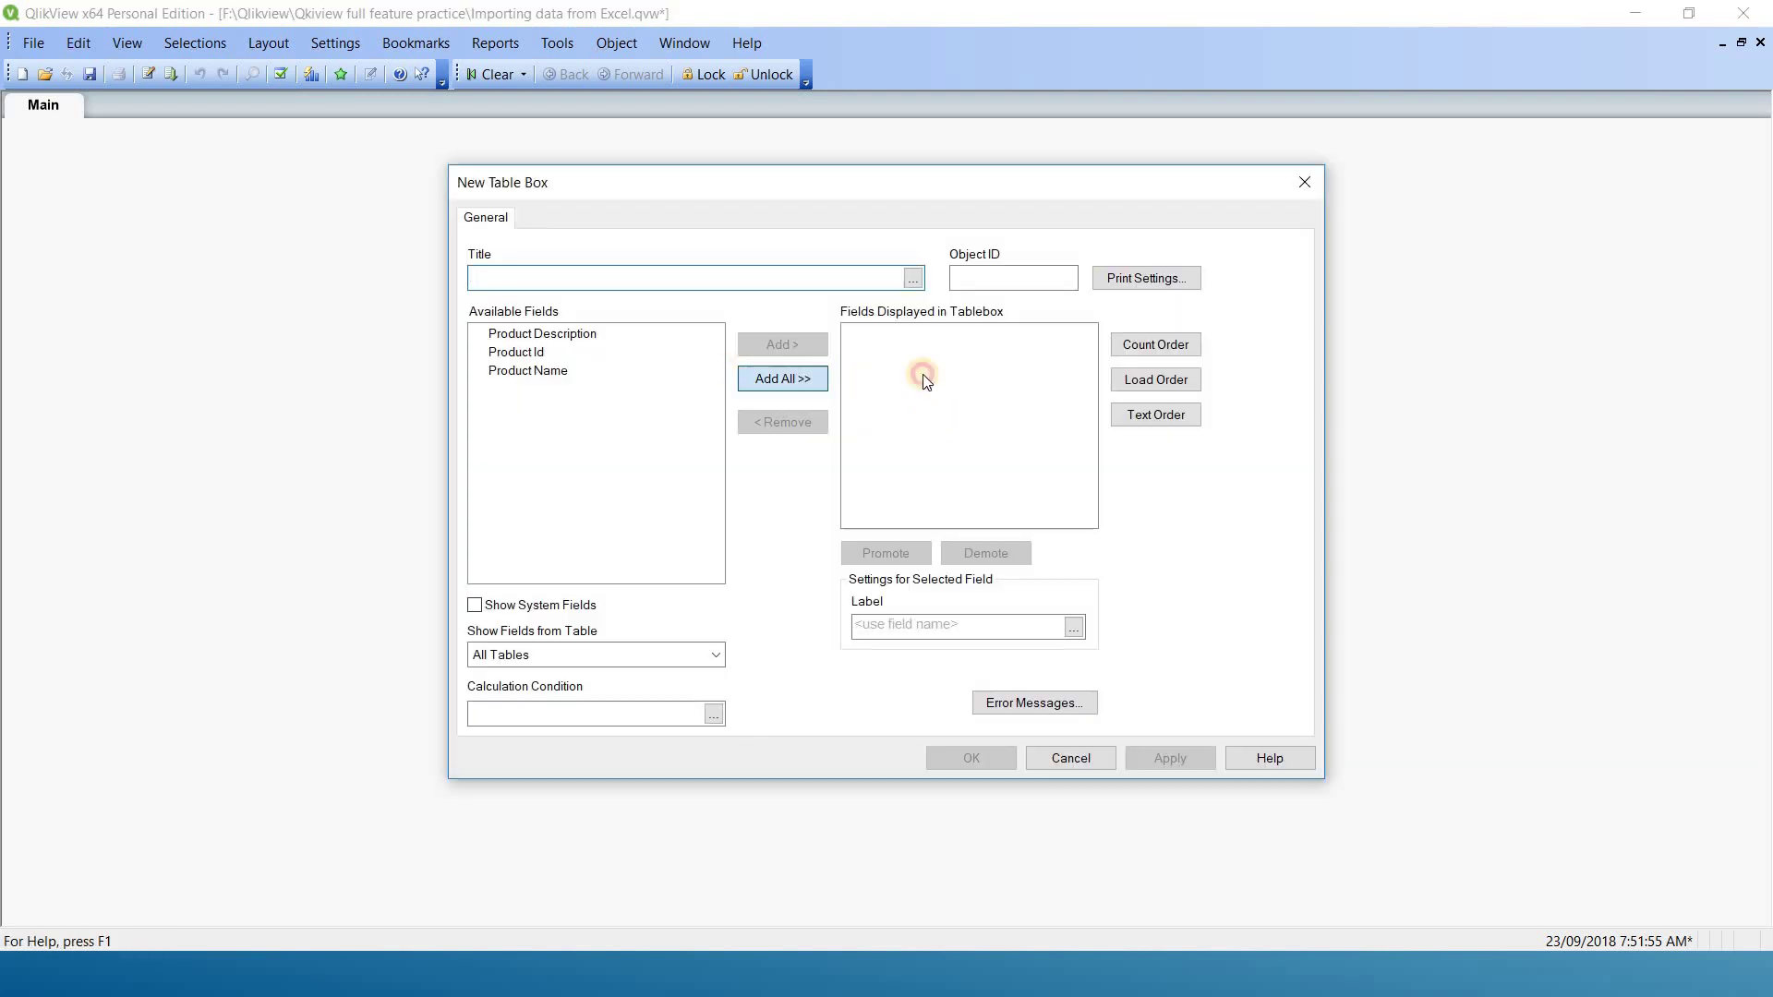
{"action": "left_click", "coordinate": [903, 360]}
{"action": "left_click", "coordinate": [911, 369], "text": "shift"}
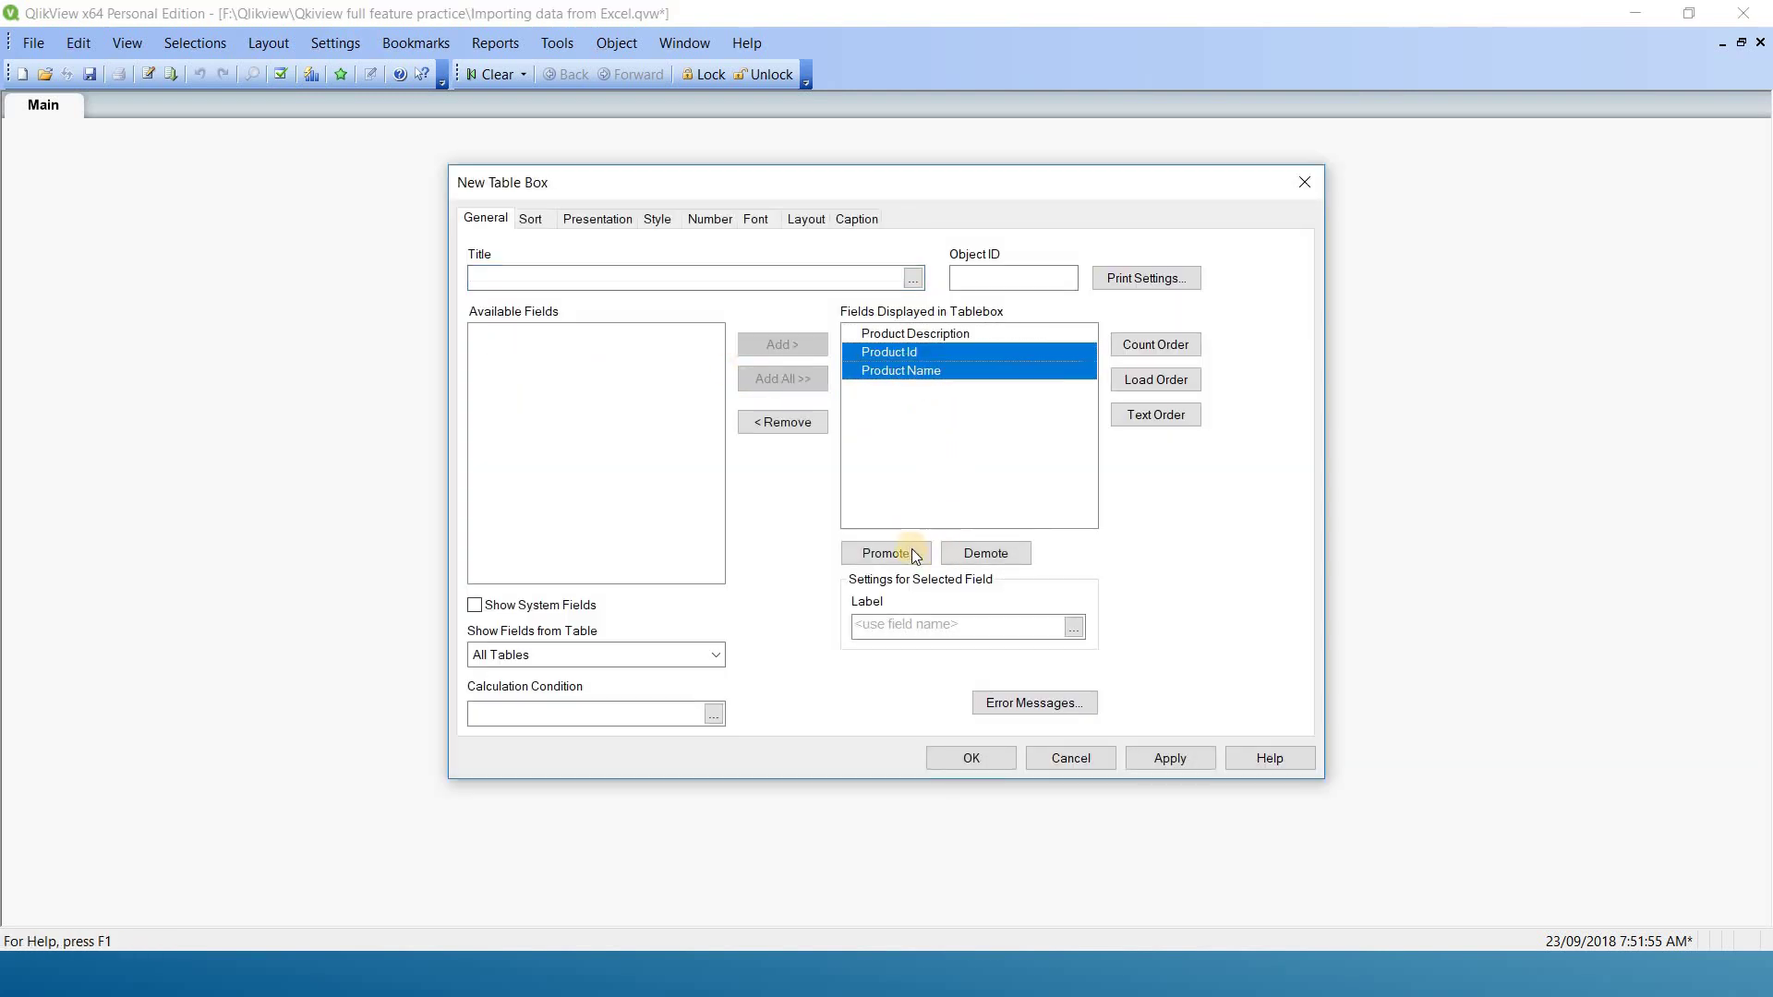
{"action": "left_click", "coordinate": [1165, 755]}
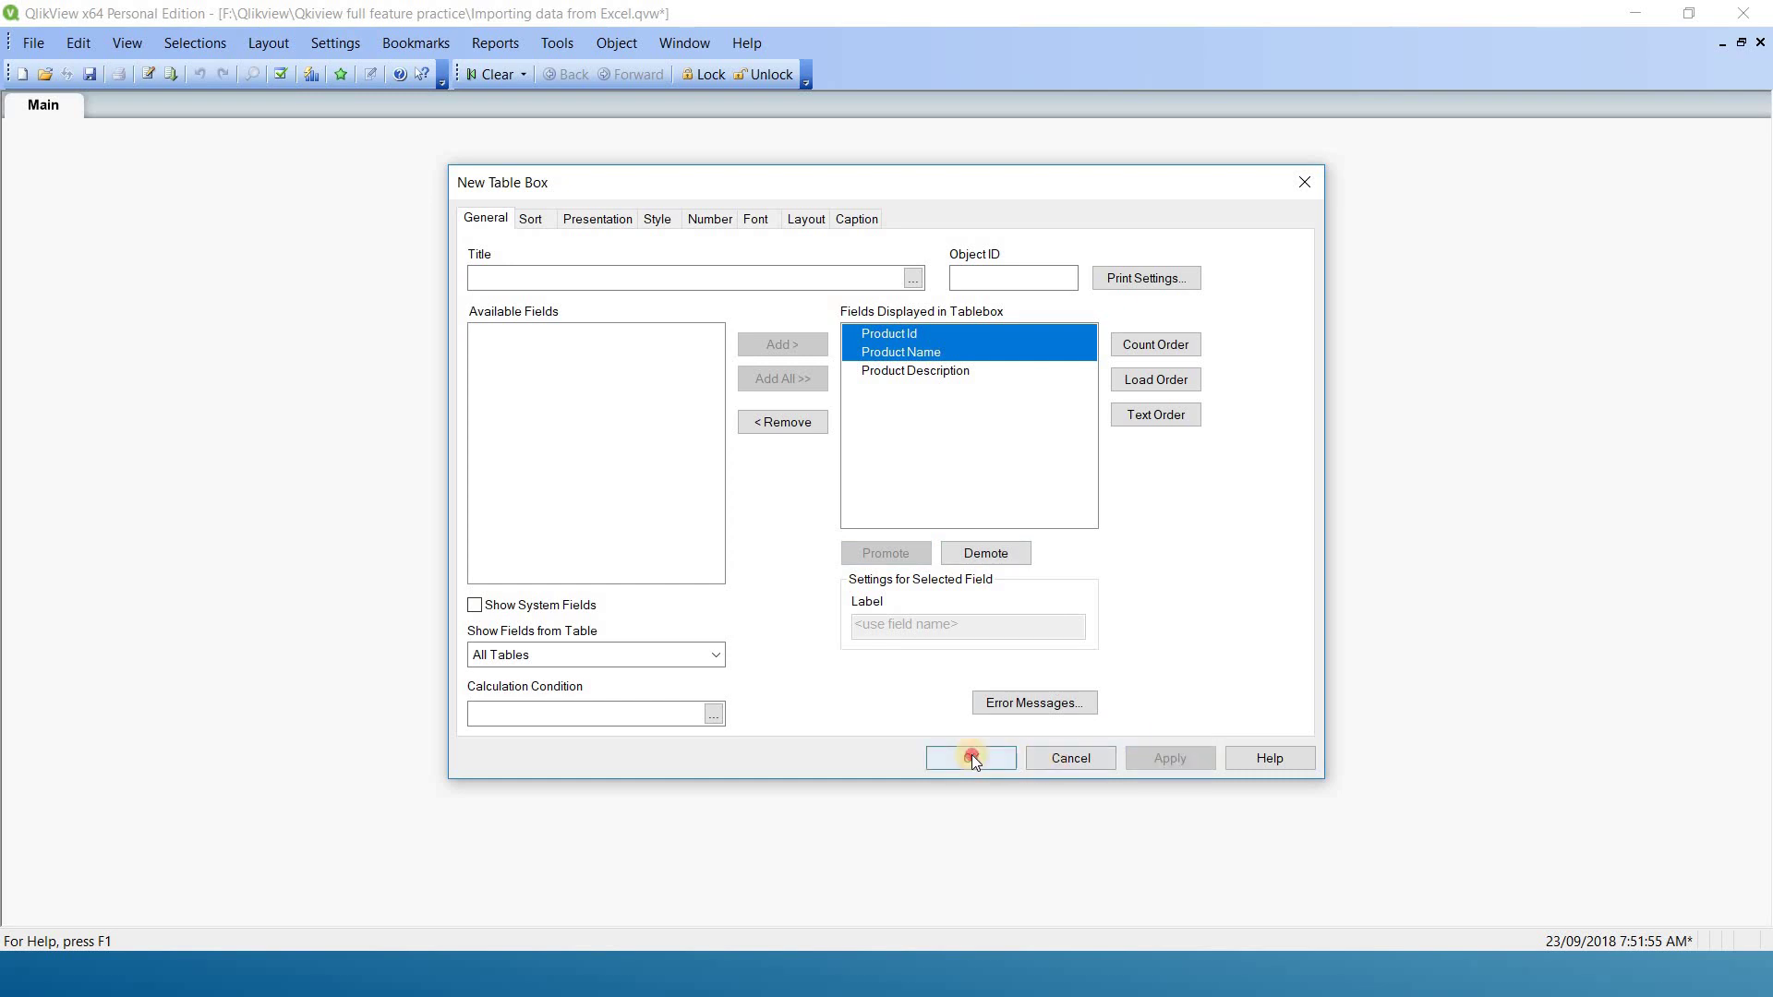
{"action": "left_click", "coordinate": [971, 757]}
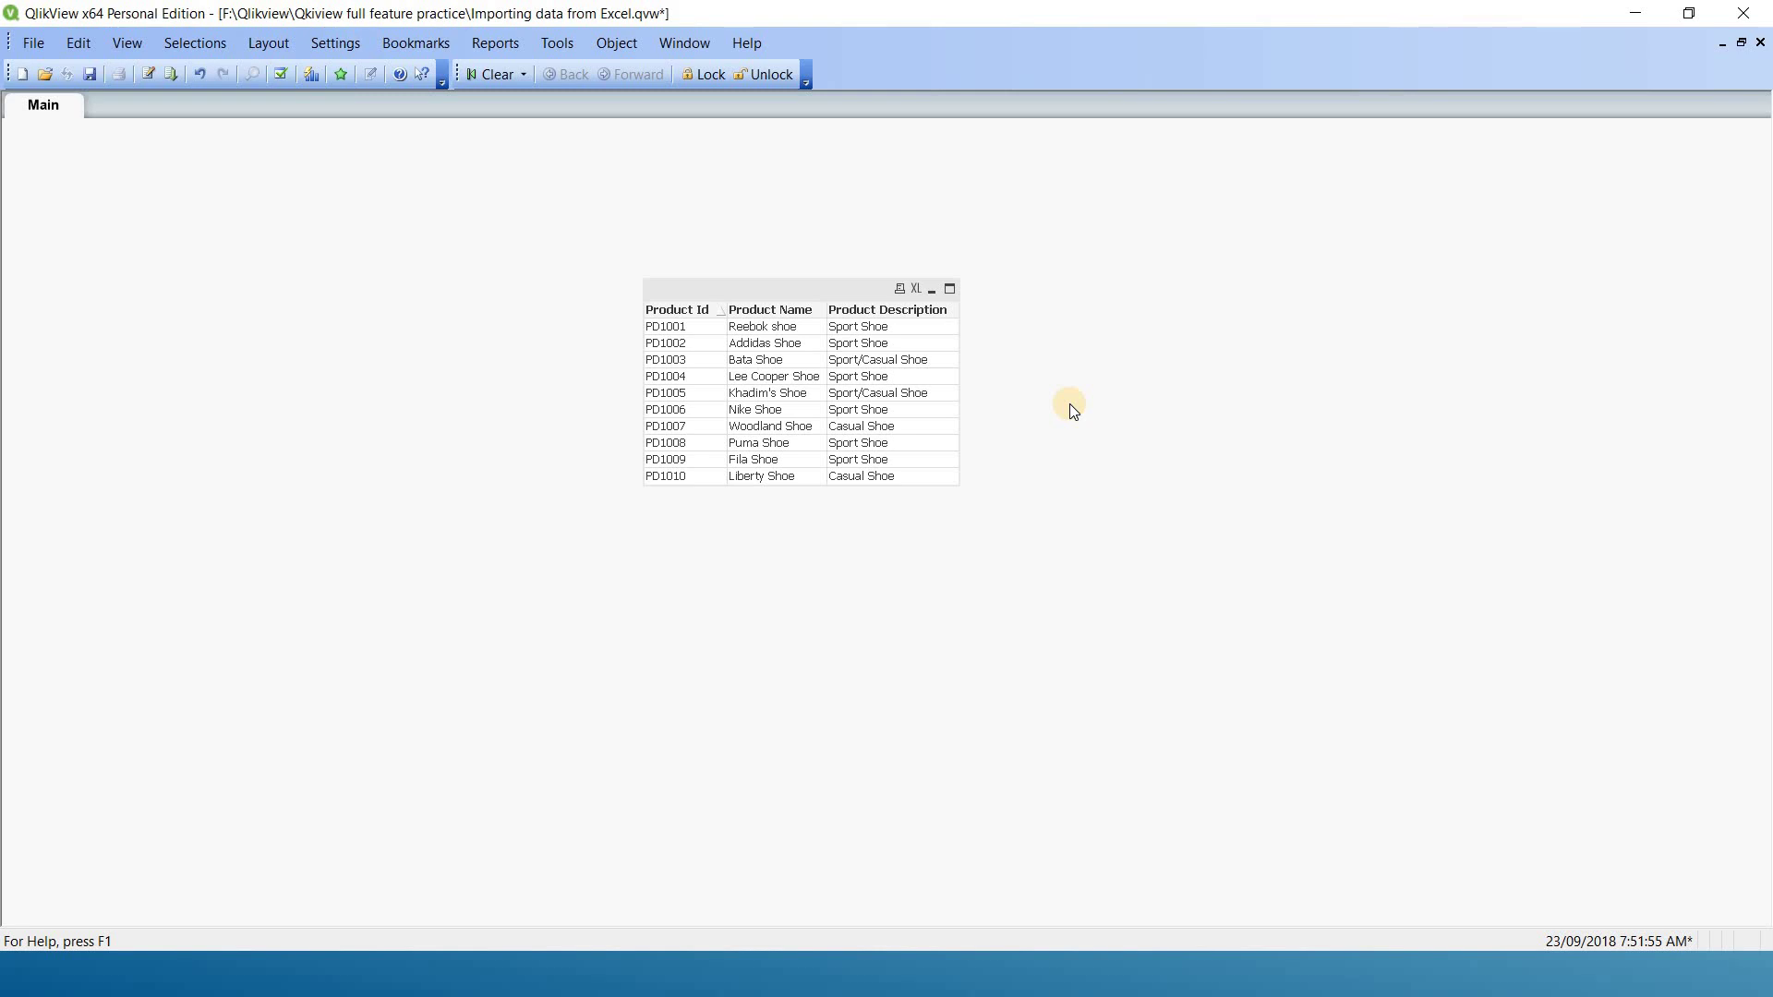
Remove the Scenario 3 product table box from the Main sheet and confirm the deletion.
{"action": "left_click", "coordinate": [831, 297]}
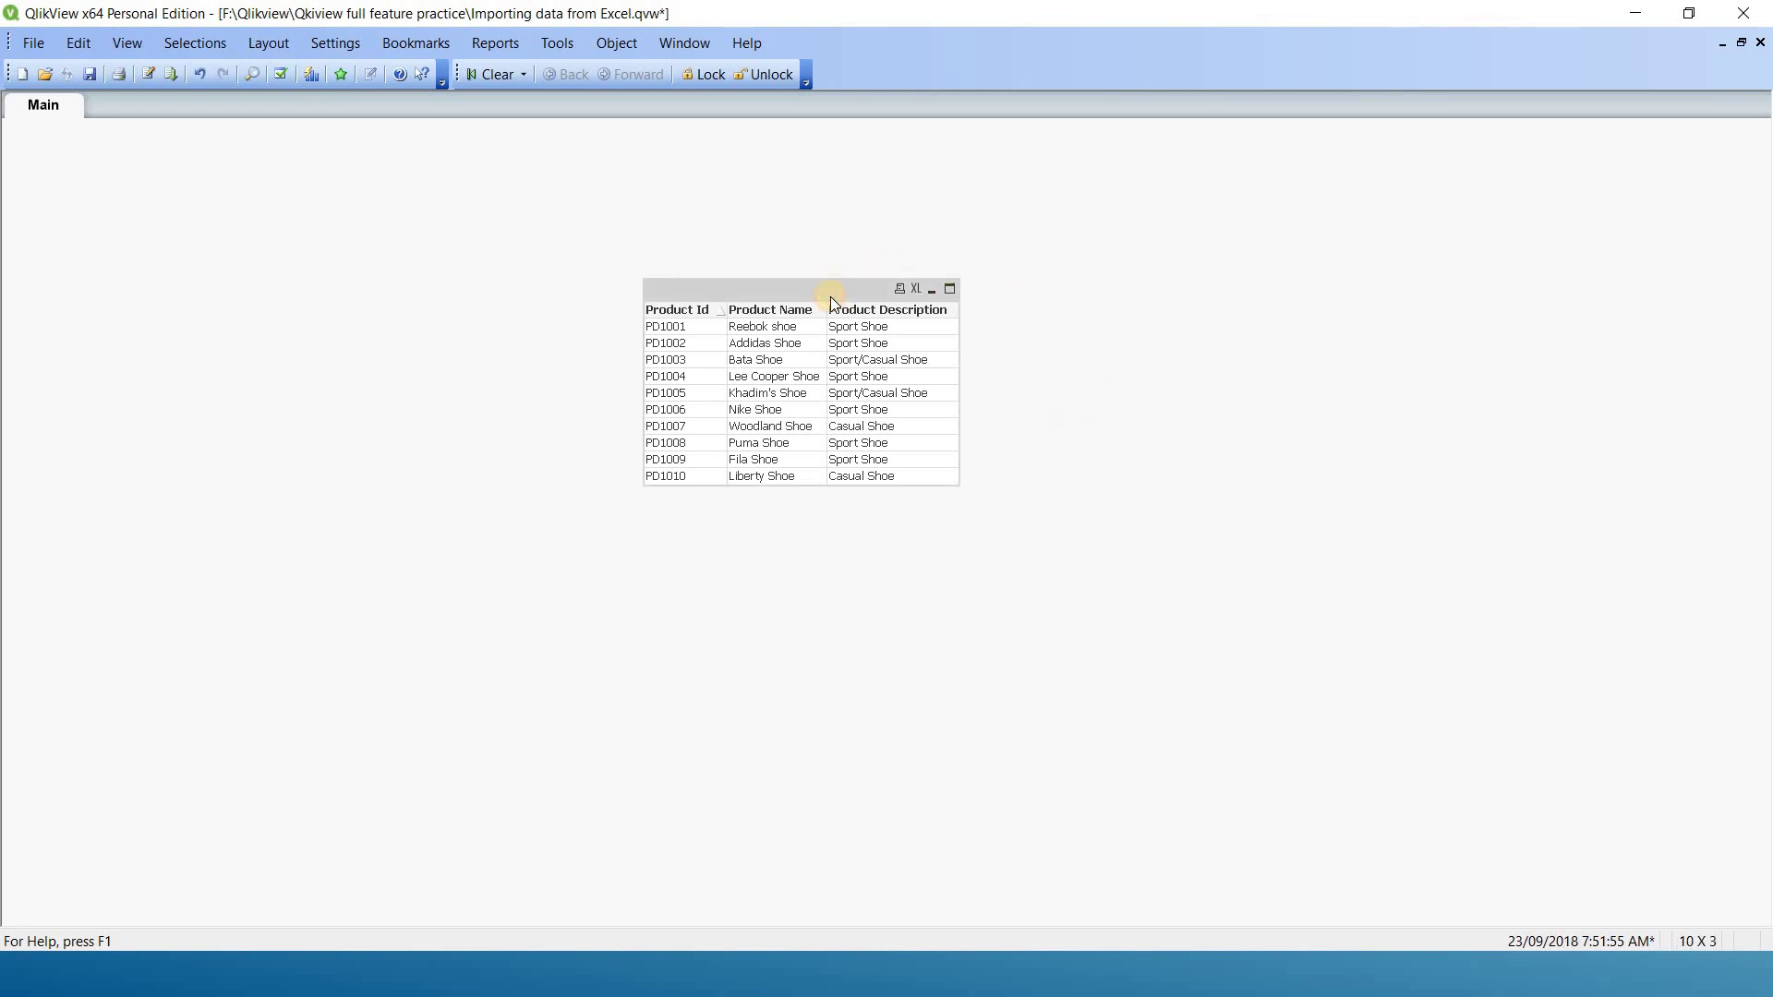
{"action": "key", "text": "Delete"}
{"action": "left_click", "coordinate": [845, 525]}
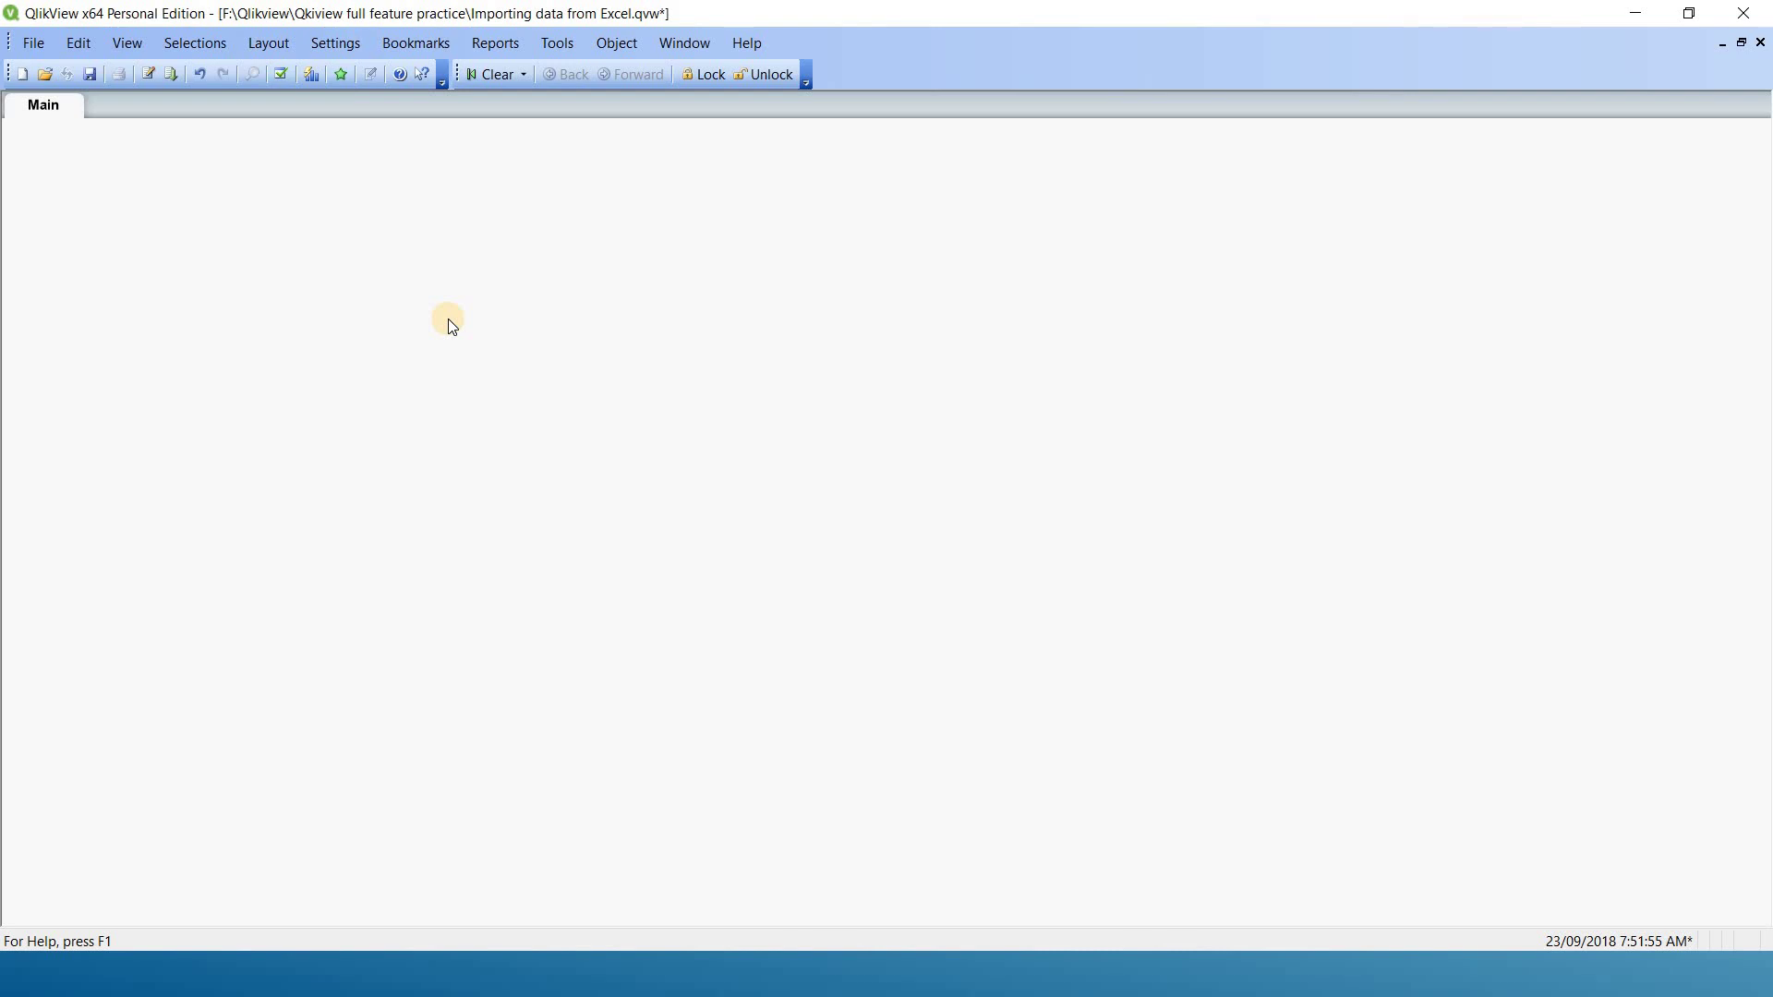
Switch to the PowerPoint slide show and reveal the Scenario 4 bullet.
{"action": "key", "text": "alt+Tab"}
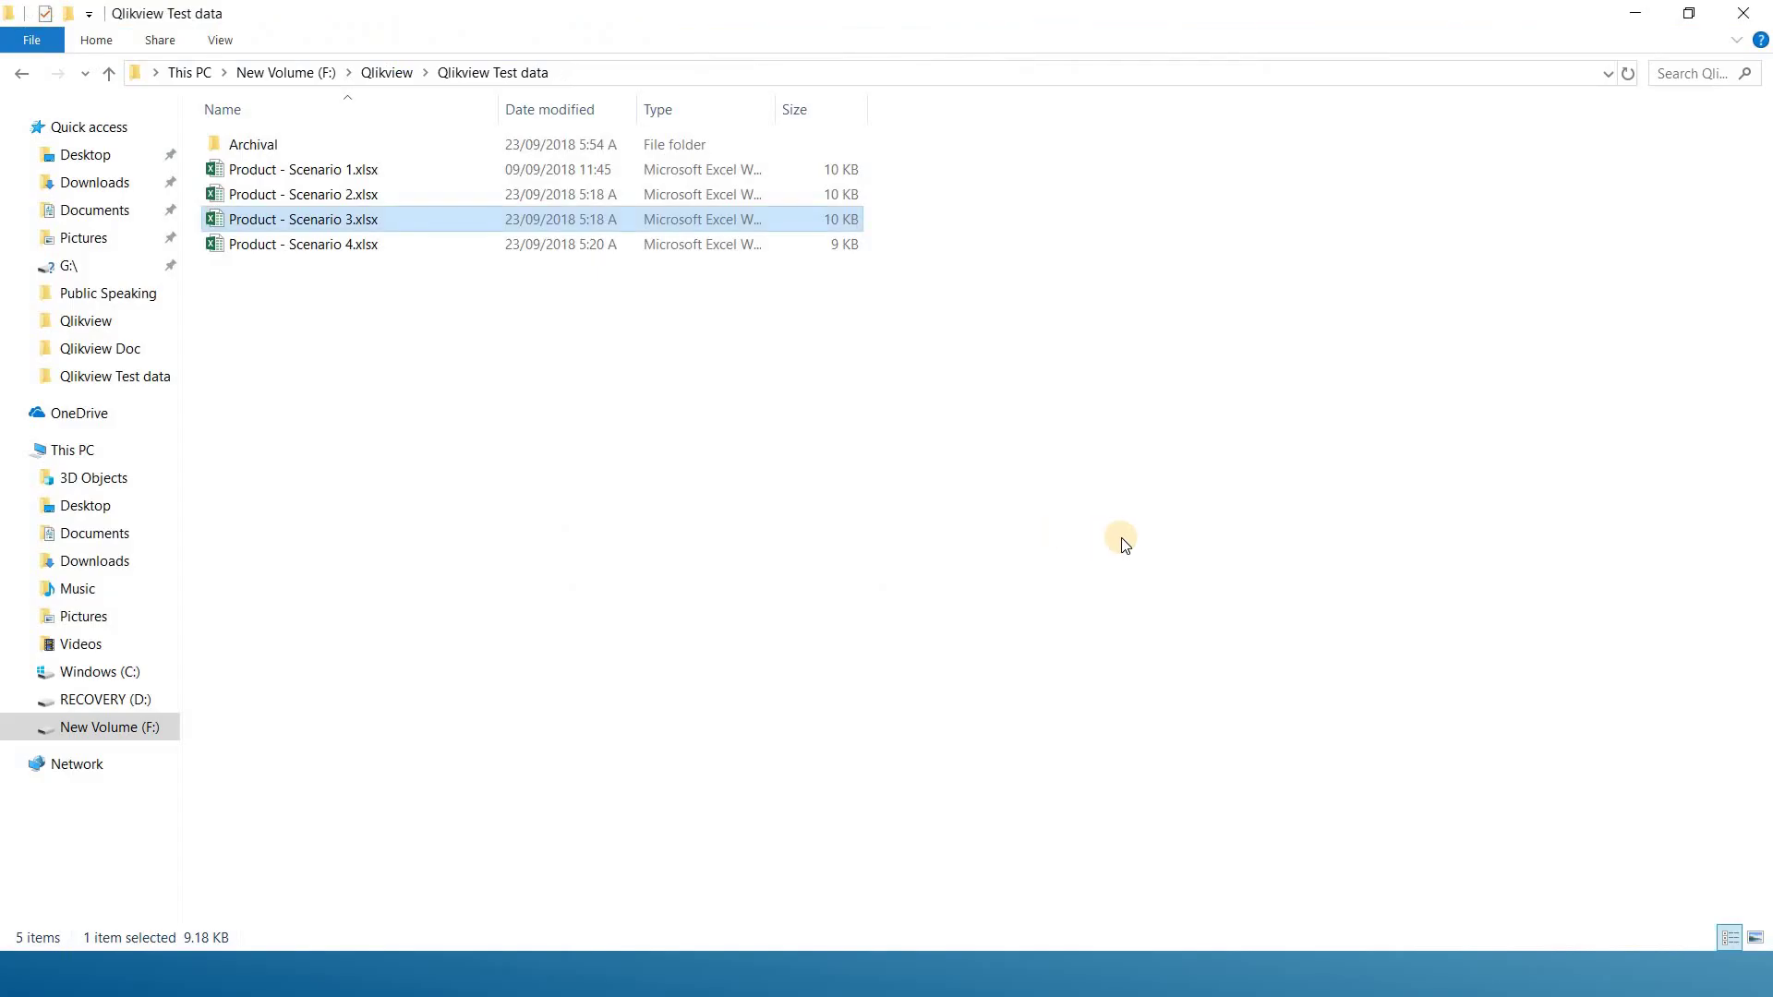
{"action": "key", "text": "alt+Tab"}
{"action": "left_click", "coordinate": [1045, 511]}
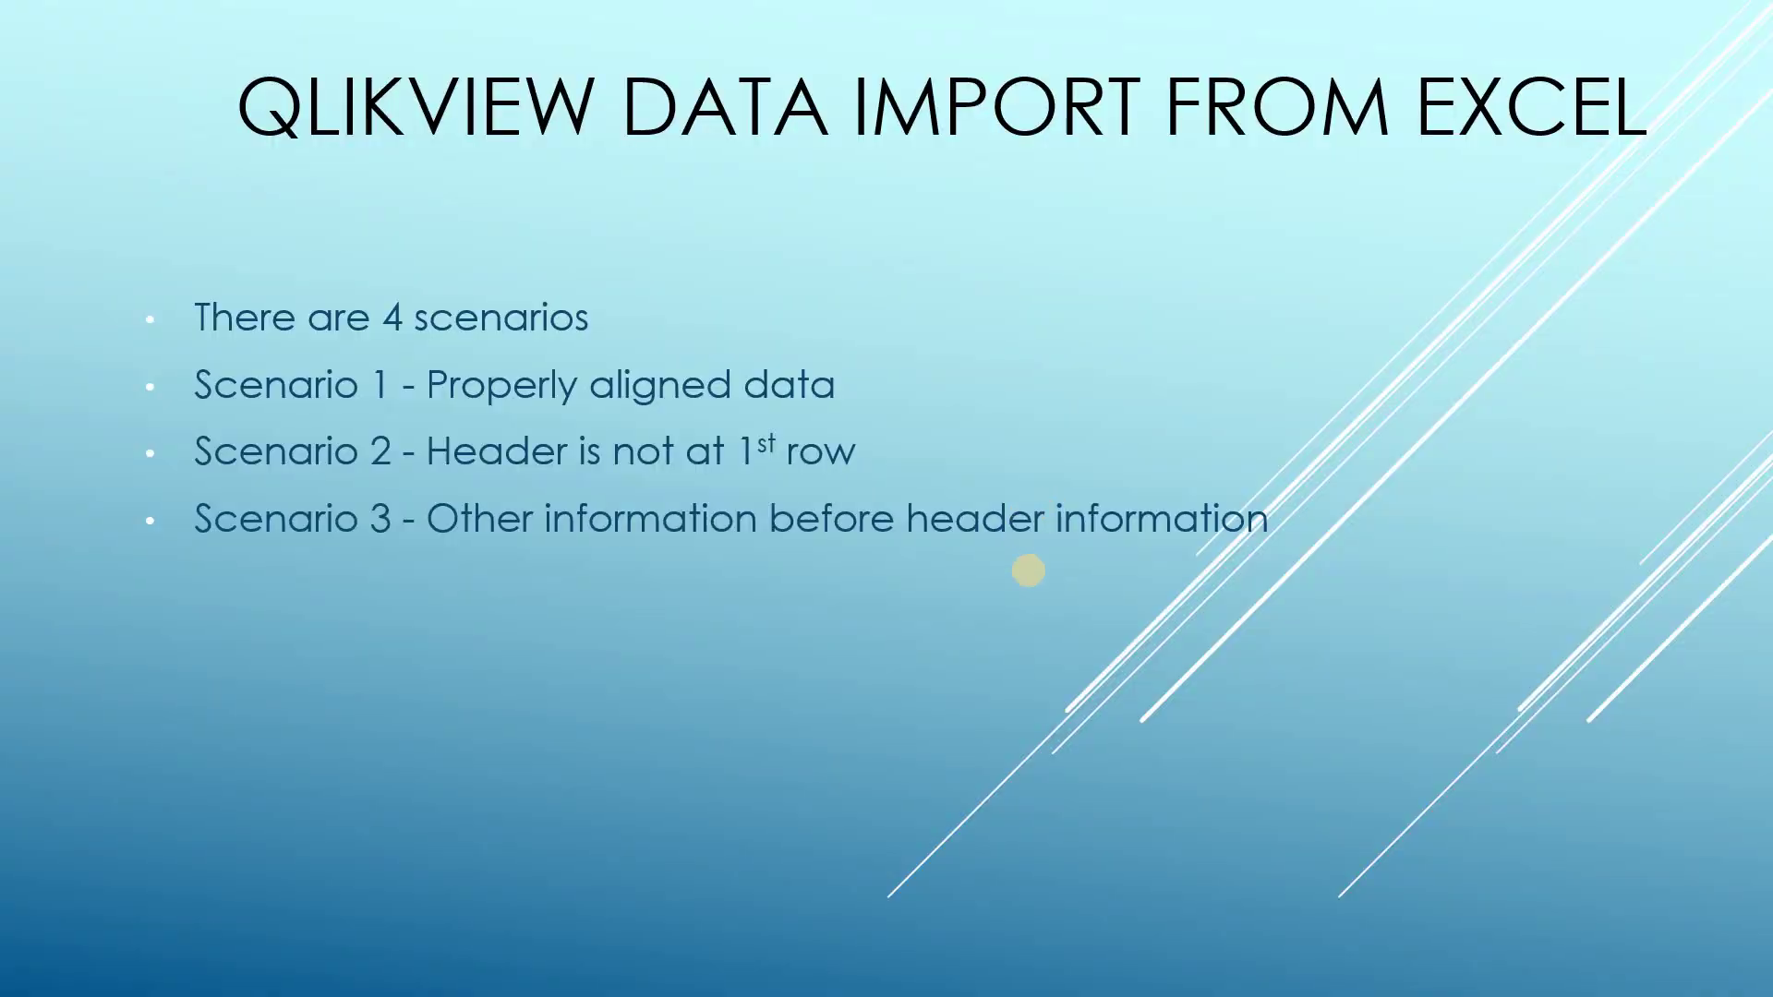
{"action": "left_click", "coordinate": [1687, 656]}
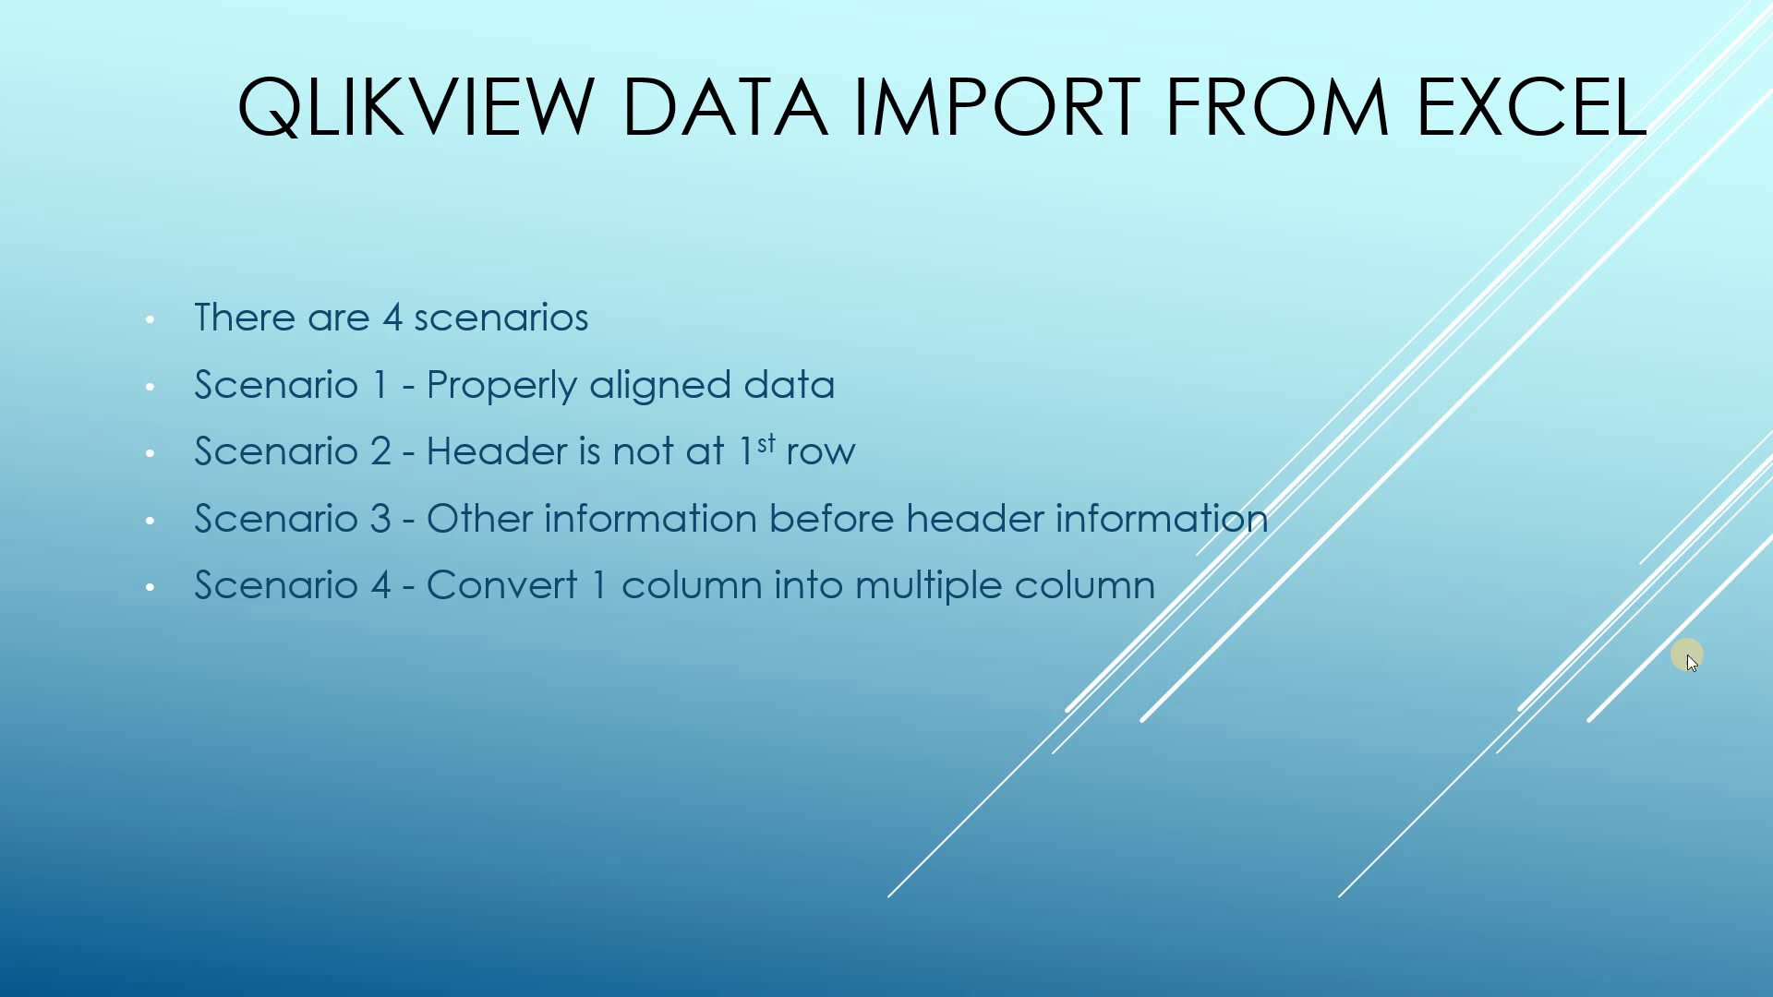
Switch to File Explorer and open Product - Scenario 4.xlsx from the Qlikview Test data folder.
{"action": "key", "text": "alt+Tab"}
{"action": "key", "text": "alt+Tab"}
{"action": "key", "text": "alt+Tab"}
{"action": "key", "text": "alt+Tab"}
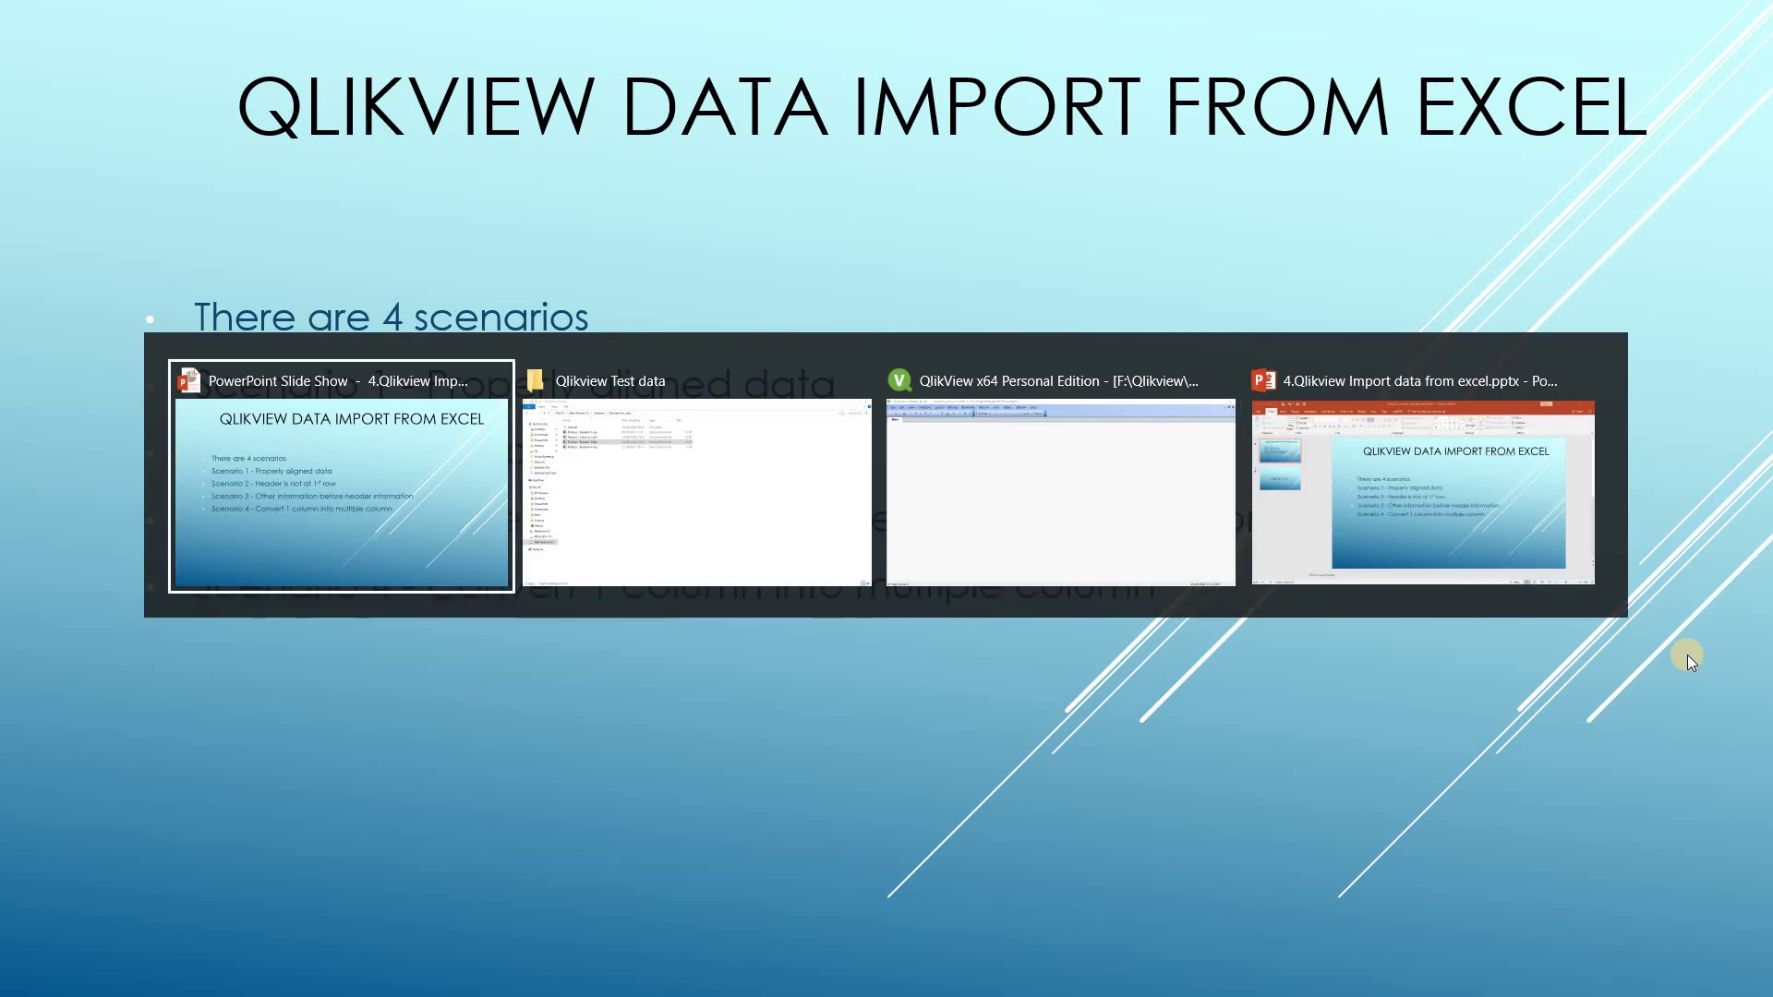
{"action": "key", "text": "alt+Tab"}
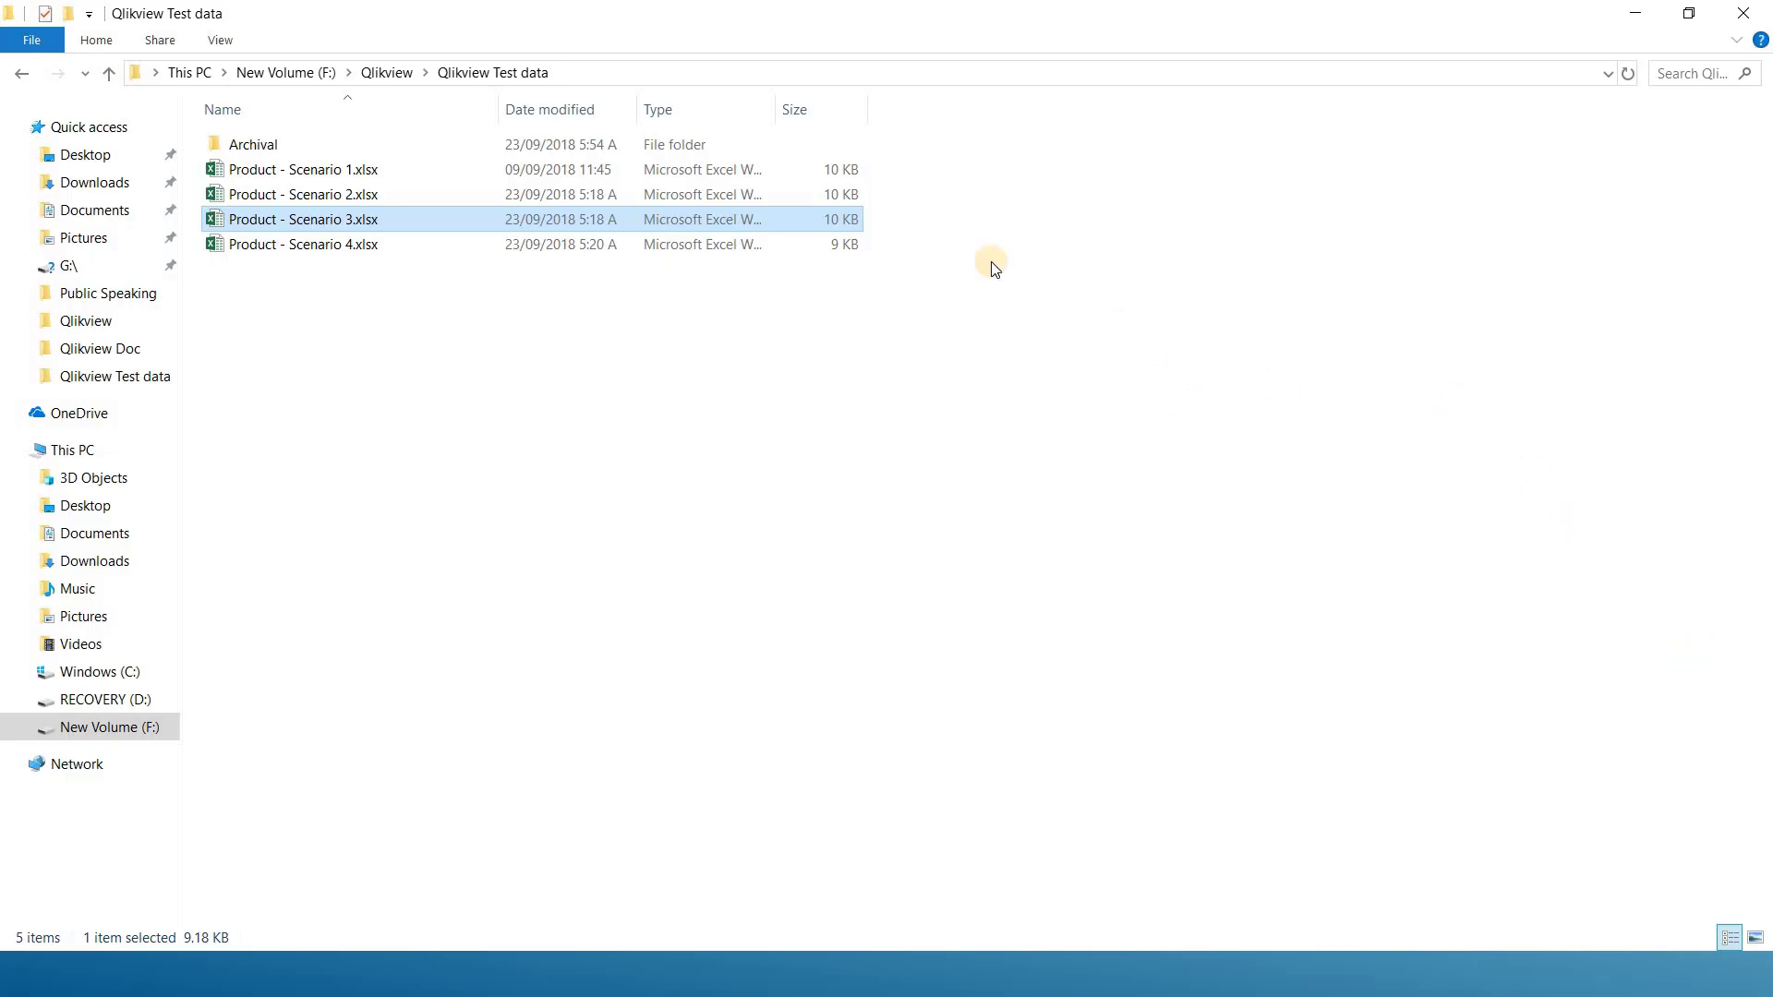
{"action": "left_click", "coordinate": [780, 325]}
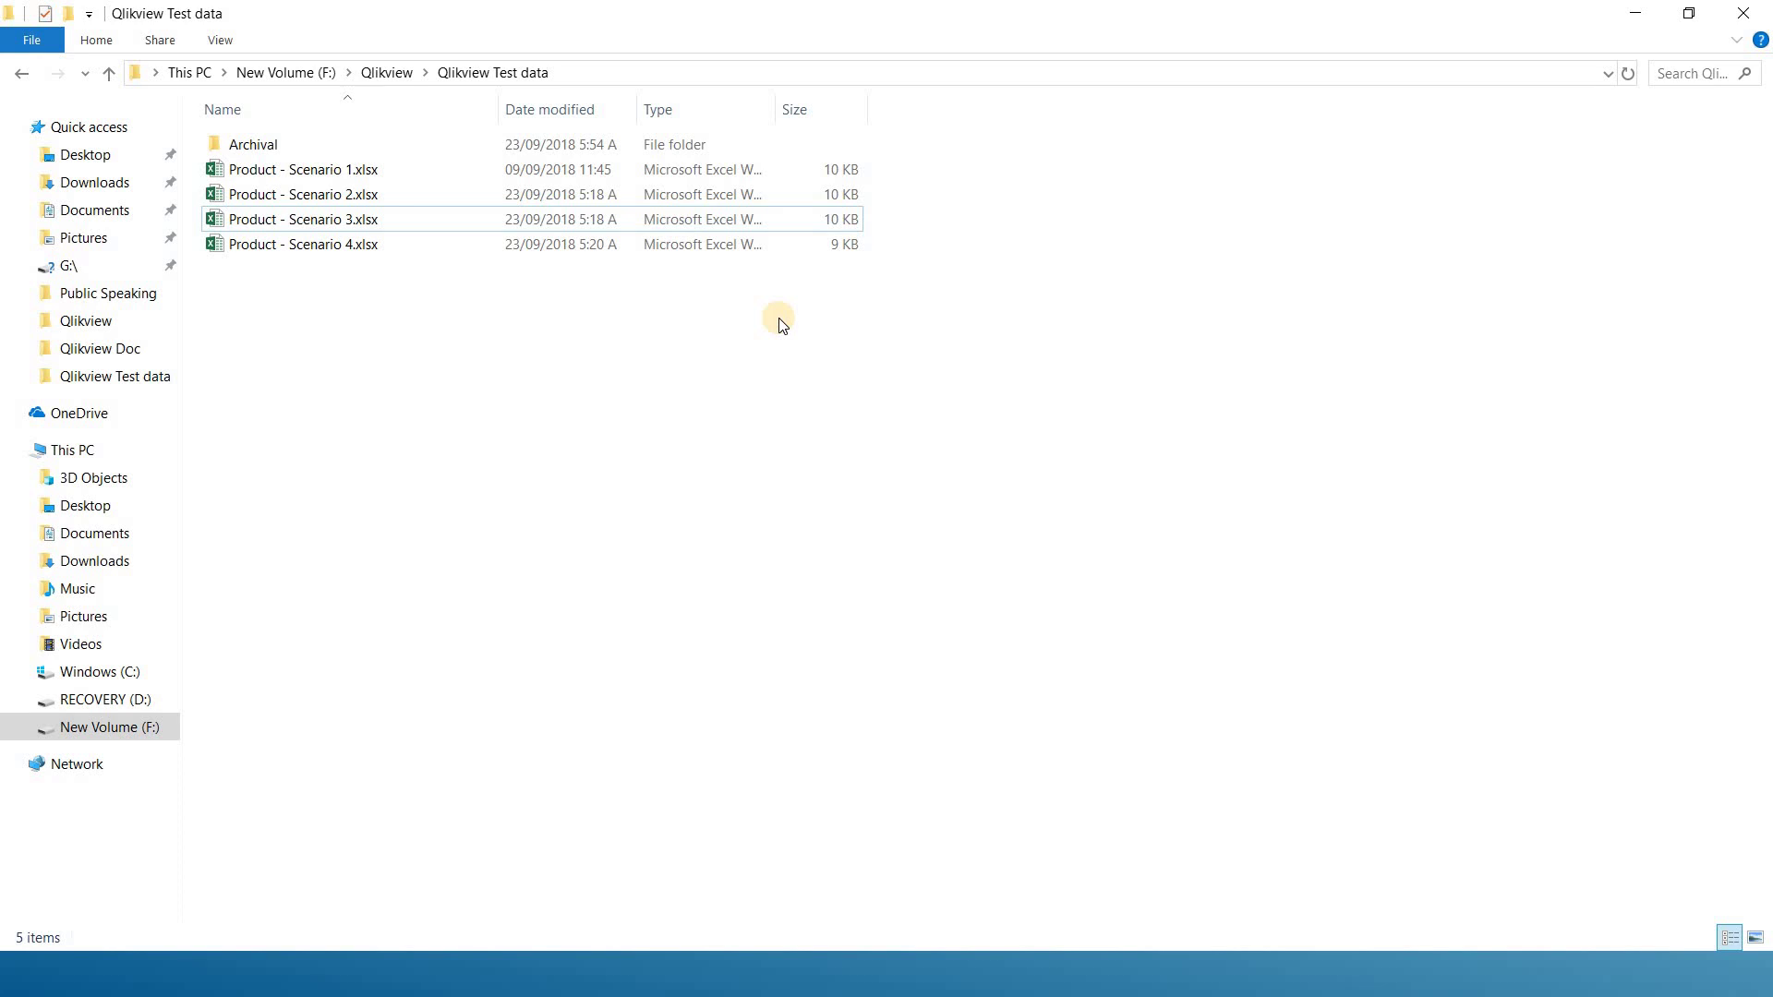
{"action": "double_click", "coordinate": [362, 242]}
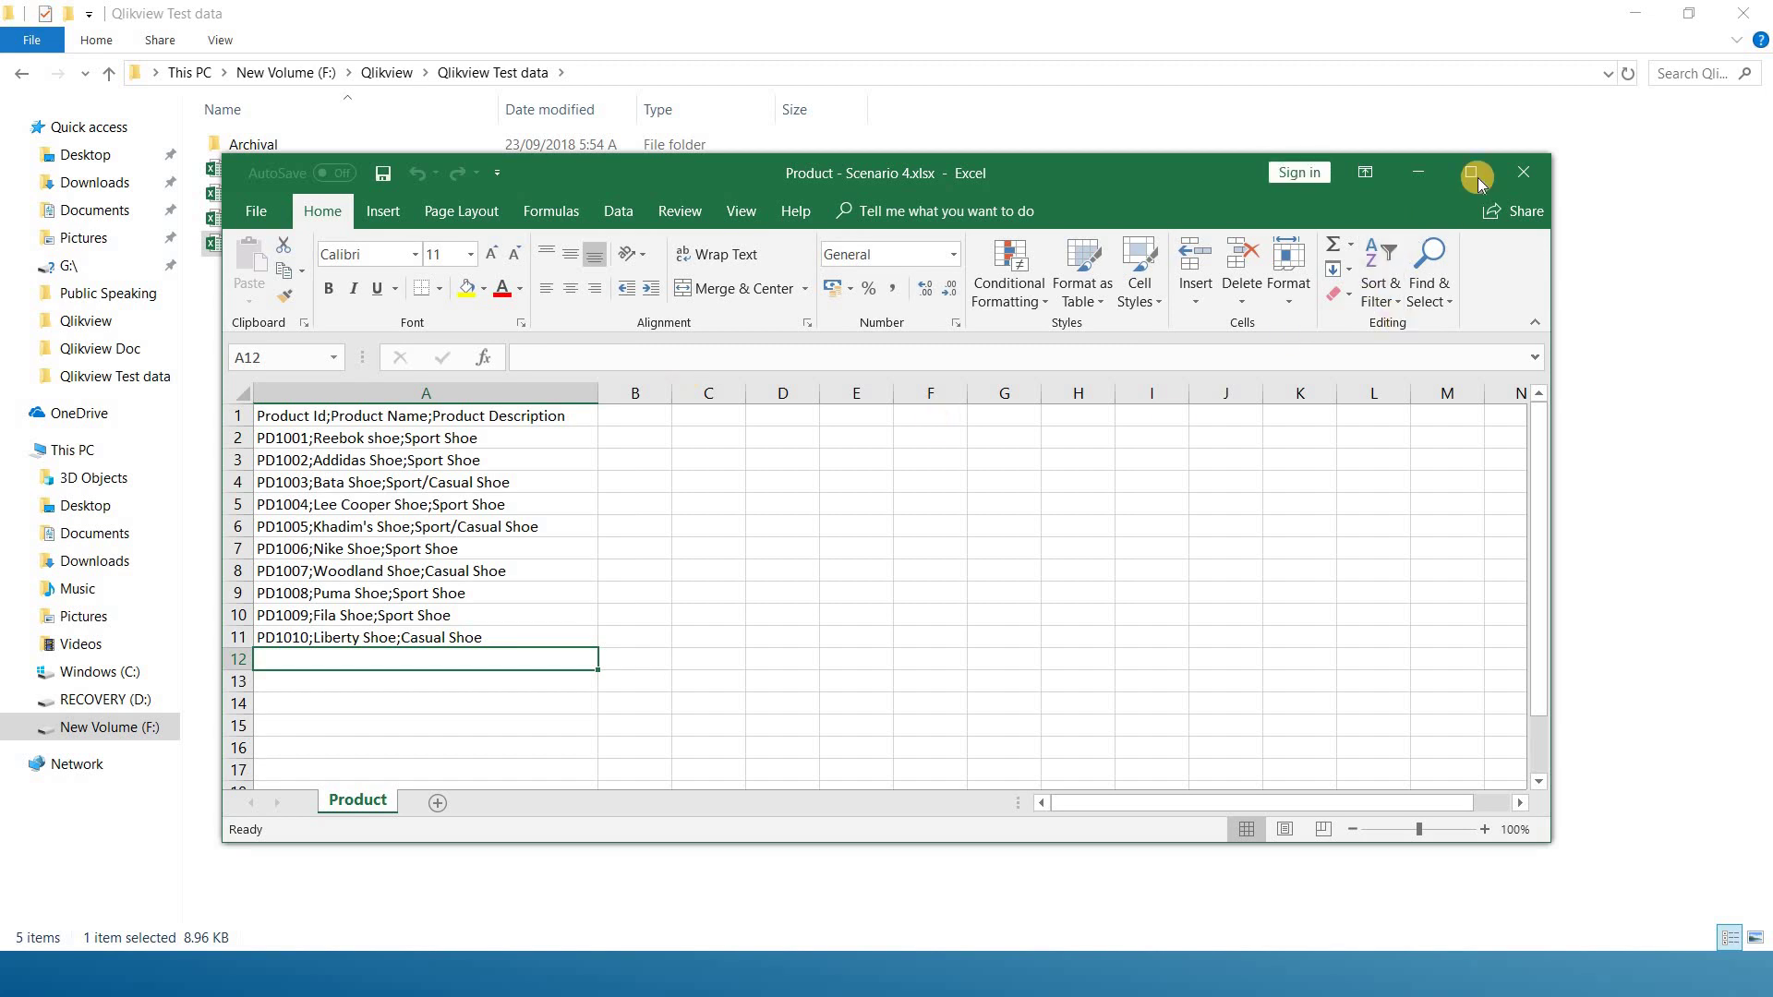
Maximize the Scenario 4 workbook and examine how the product data is laid out in column A.
{"action": "left_click", "coordinate": [1471, 173]}
{"action": "left_click_drag", "start_coordinate": [246, 261], "coordinate": [241, 613]}
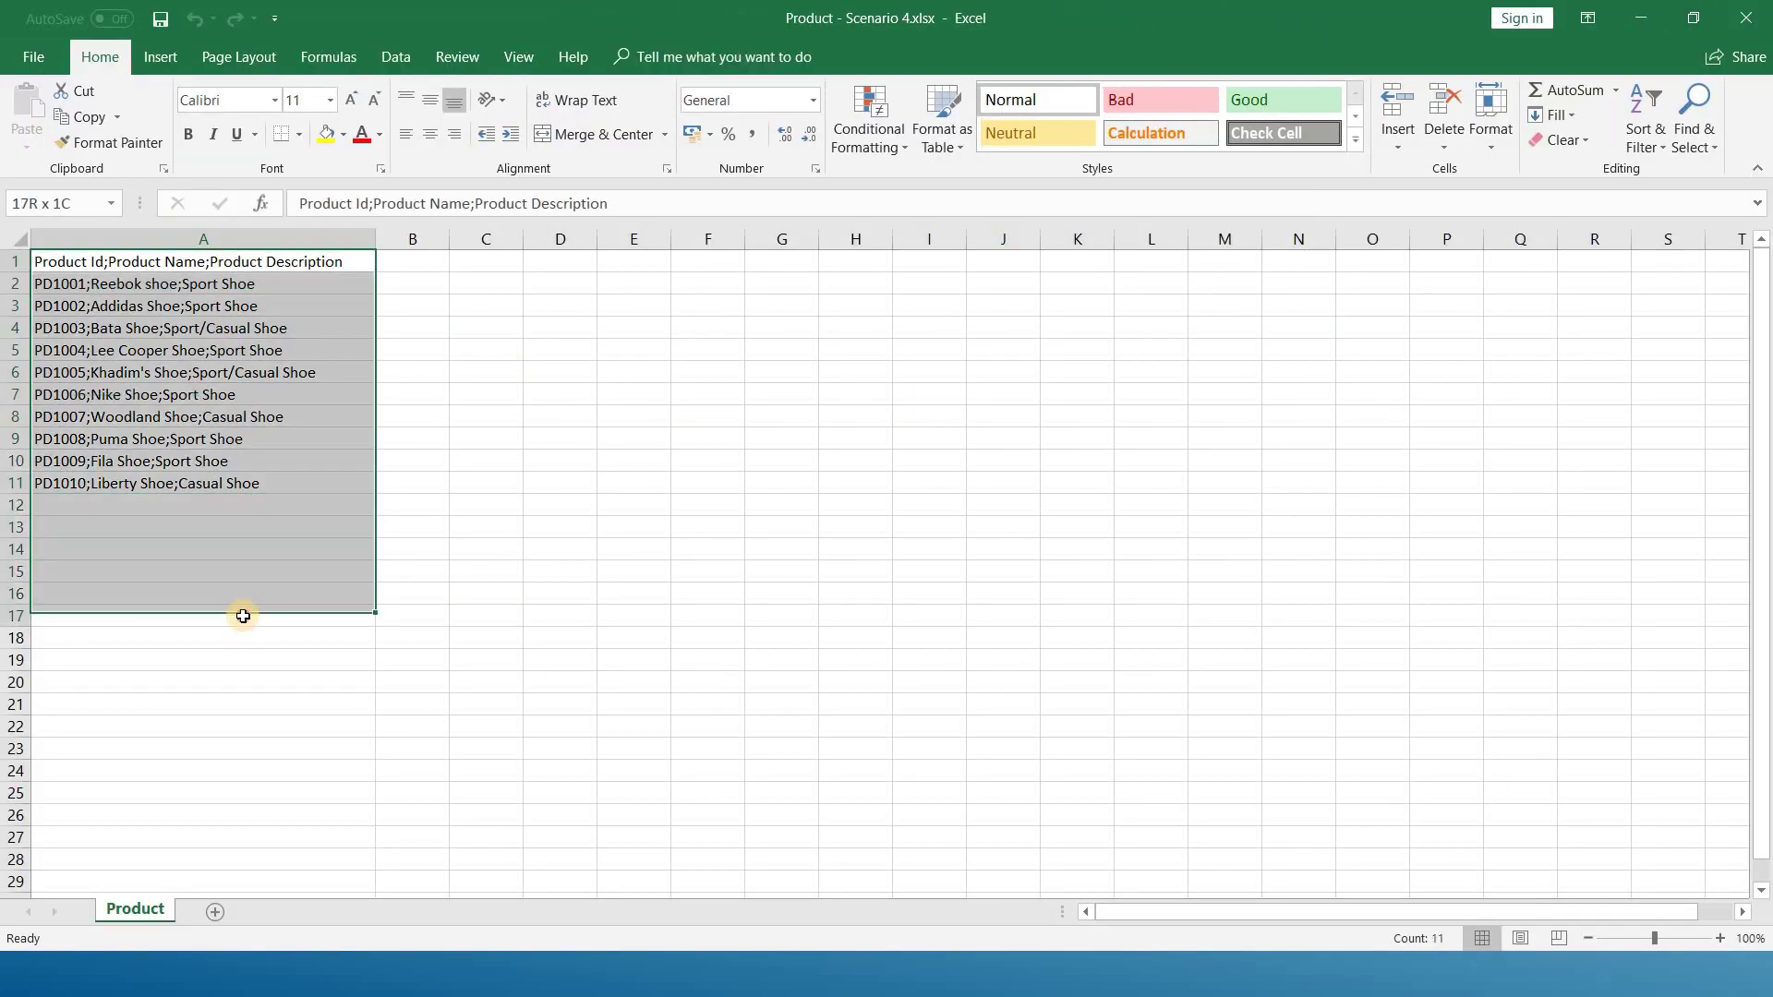
{"action": "left_click", "coordinate": [515, 420]}
{"action": "left_click", "coordinate": [277, 433]}
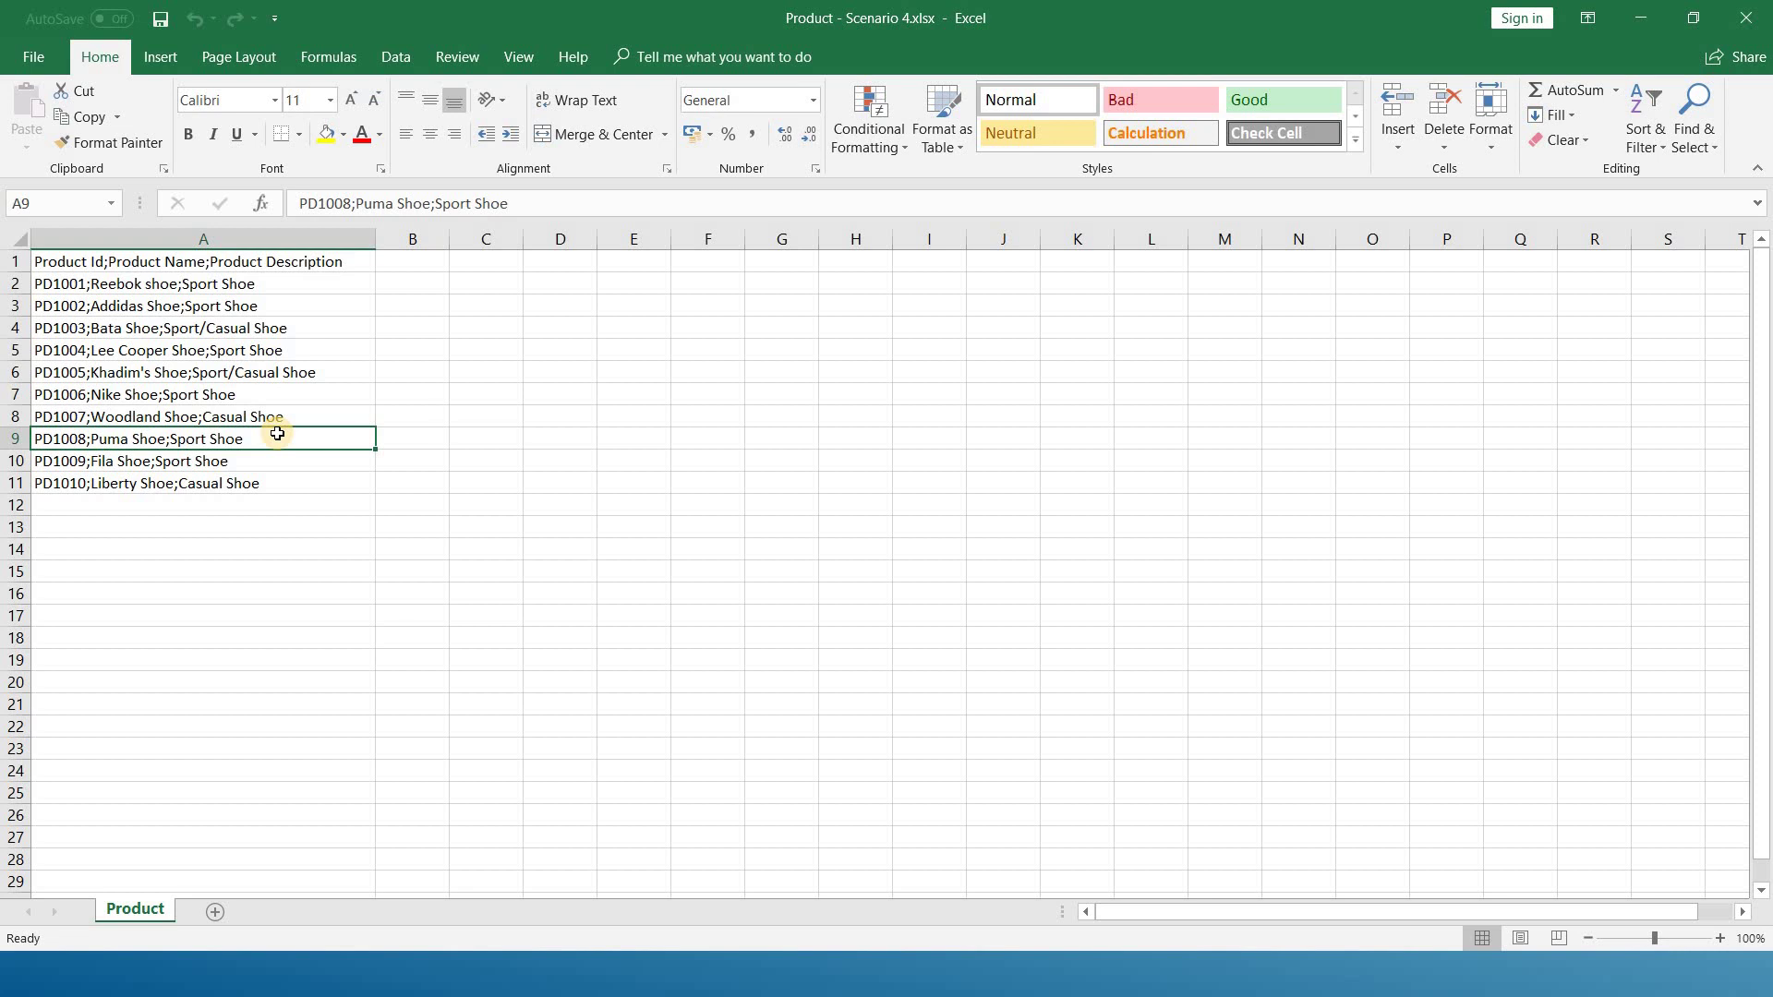
{"action": "left_click", "coordinate": [261, 526]}
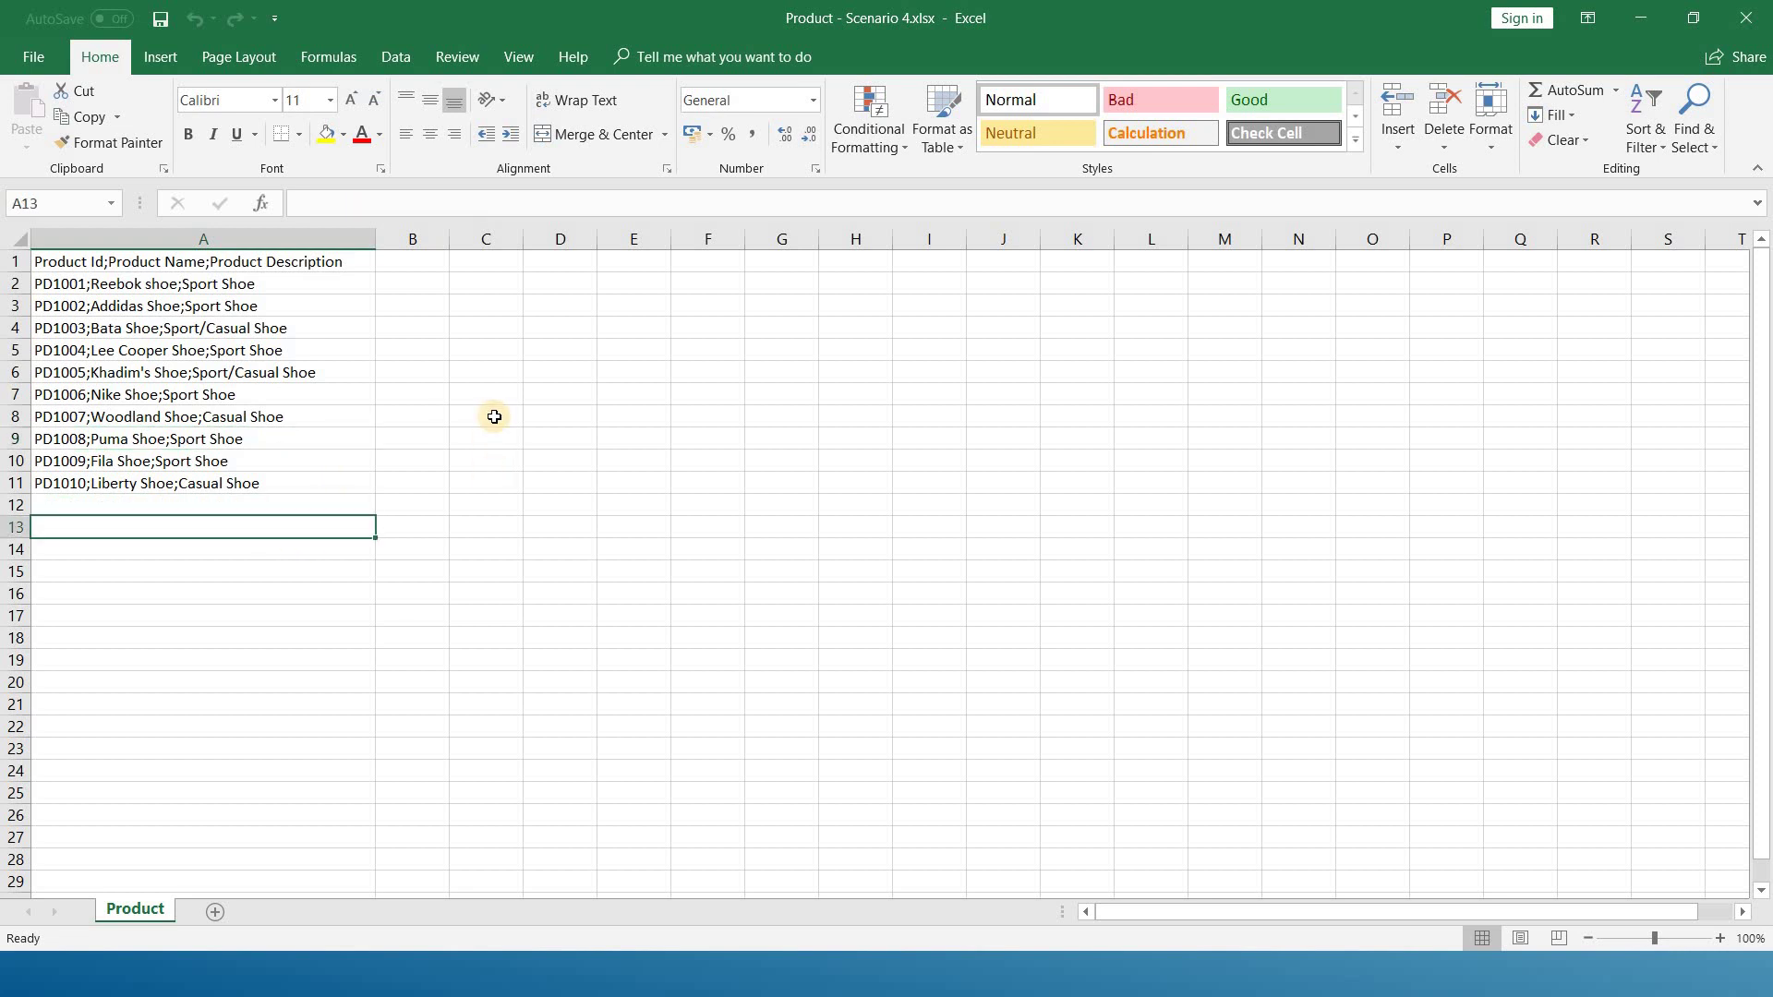
Close the Scenario 4 workbook and switch to the QlikView document.
{"action": "left_click", "coordinate": [1752, 10]}
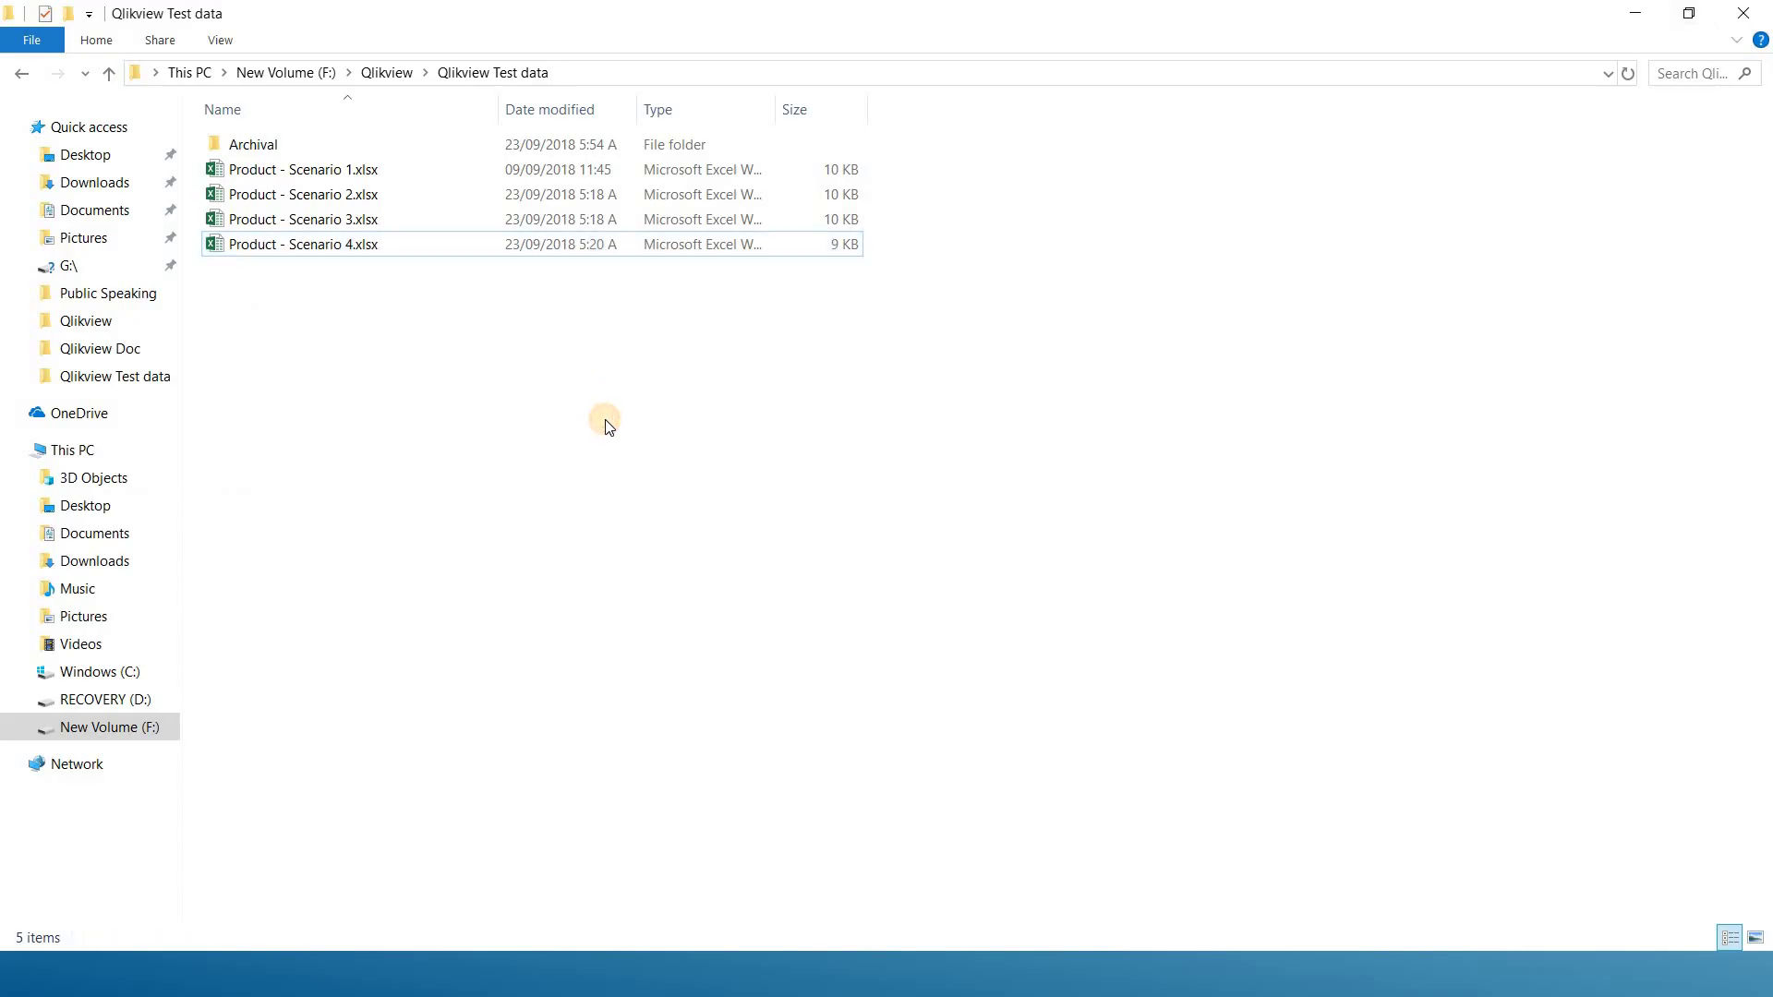
{"action": "key", "text": "alt+Tab"}
{"action": "key", "text": "alt+Tab"}
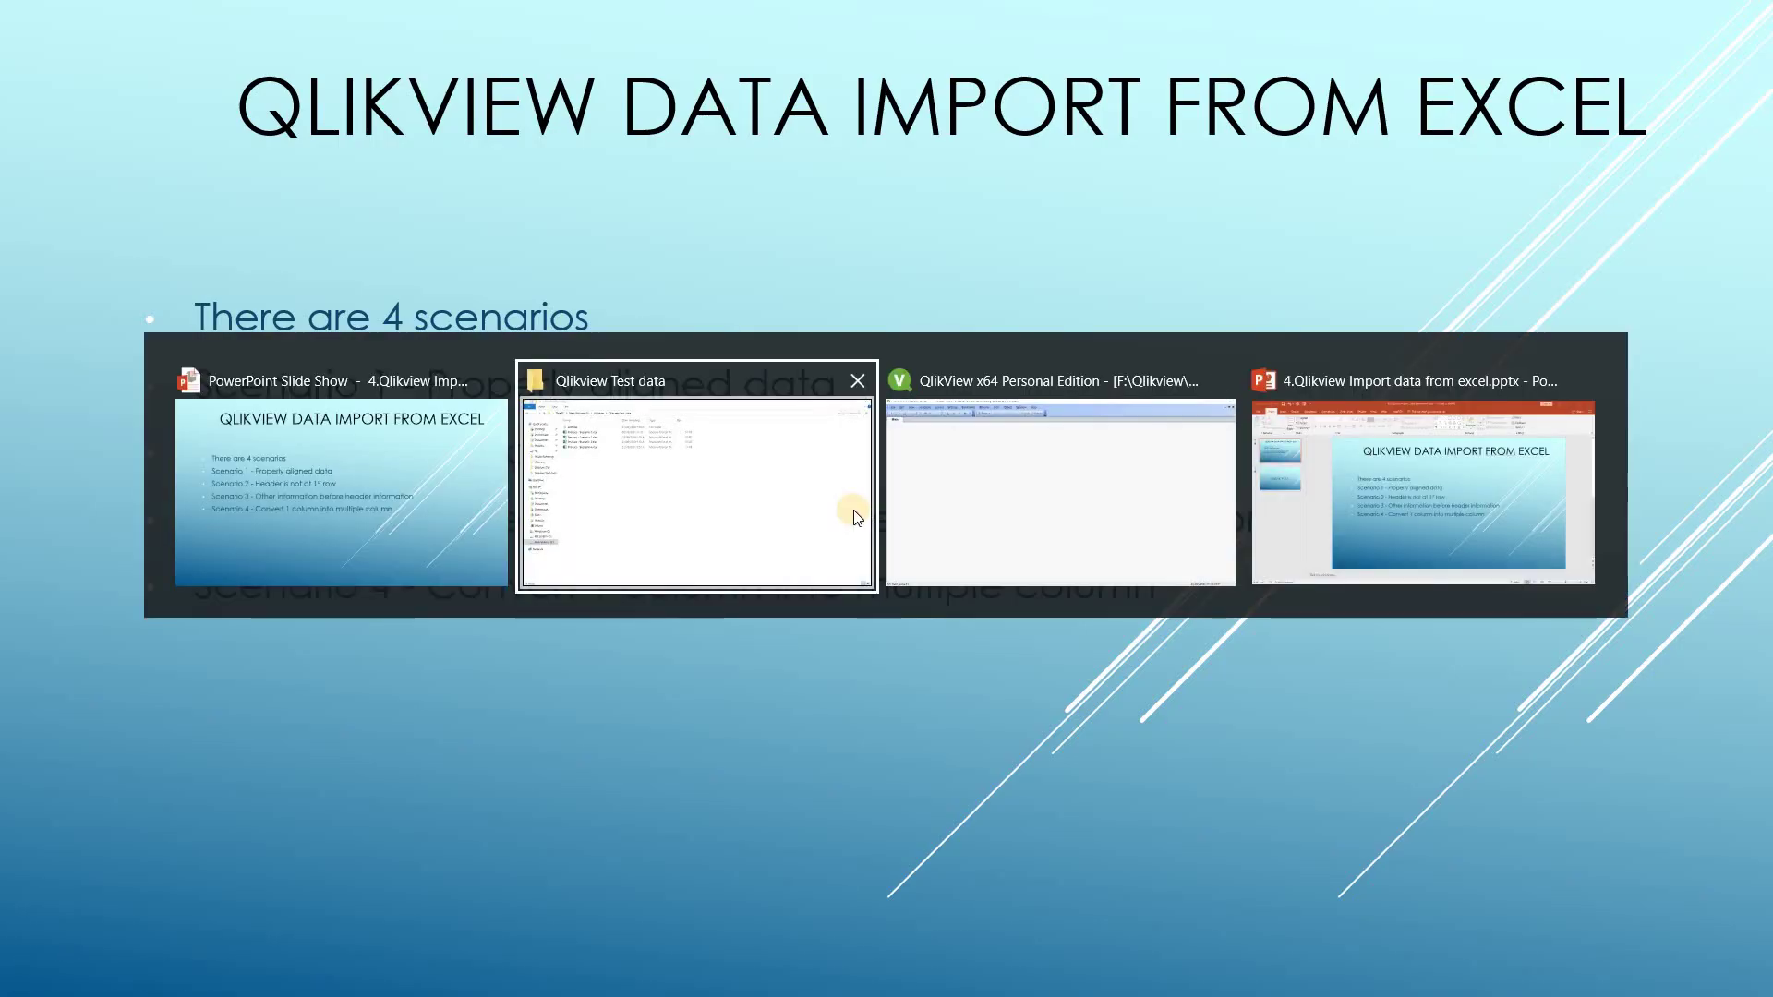
{"action": "key", "text": "alt+Tab"}
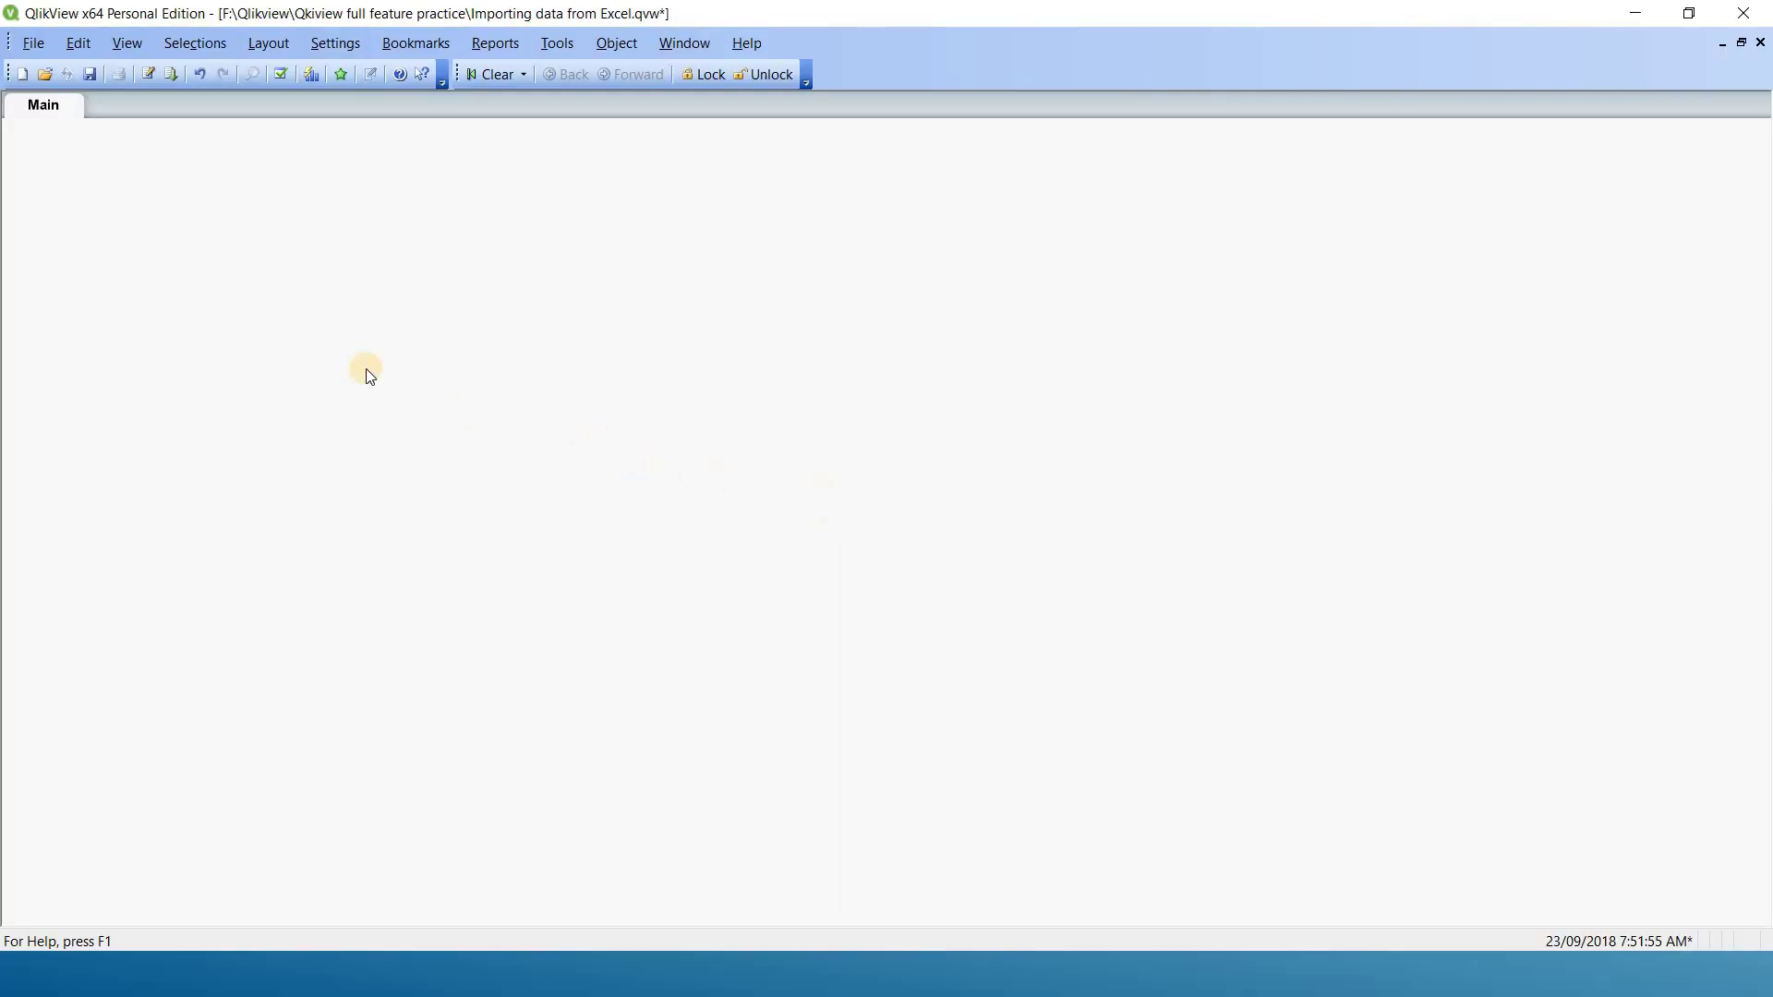
Open the load script and delete the LOAD statement for Product - Scenario 3.xlsx.
{"action": "left_click", "coordinate": [148, 74]}
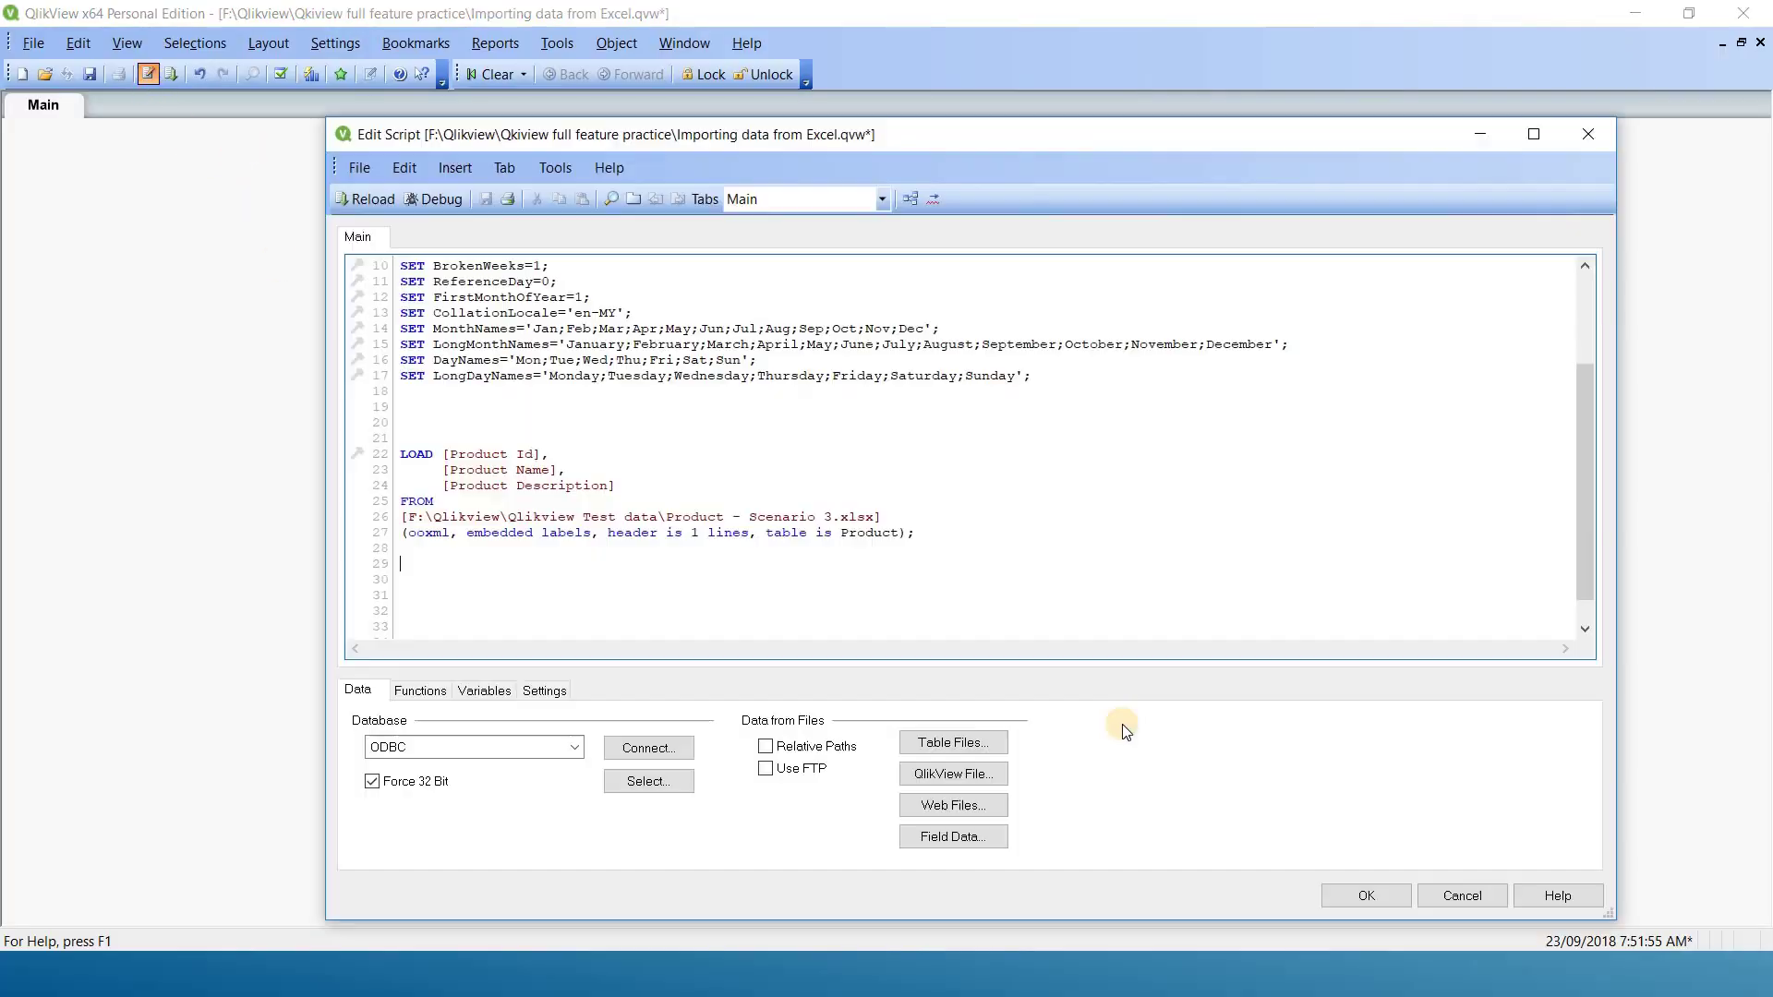
{"action": "left_click_drag", "start_coordinate": [914, 533], "coordinate": [817, 517]}
{"action": "left_click_drag", "start_coordinate": [457, 453], "coordinate": [399, 454]}
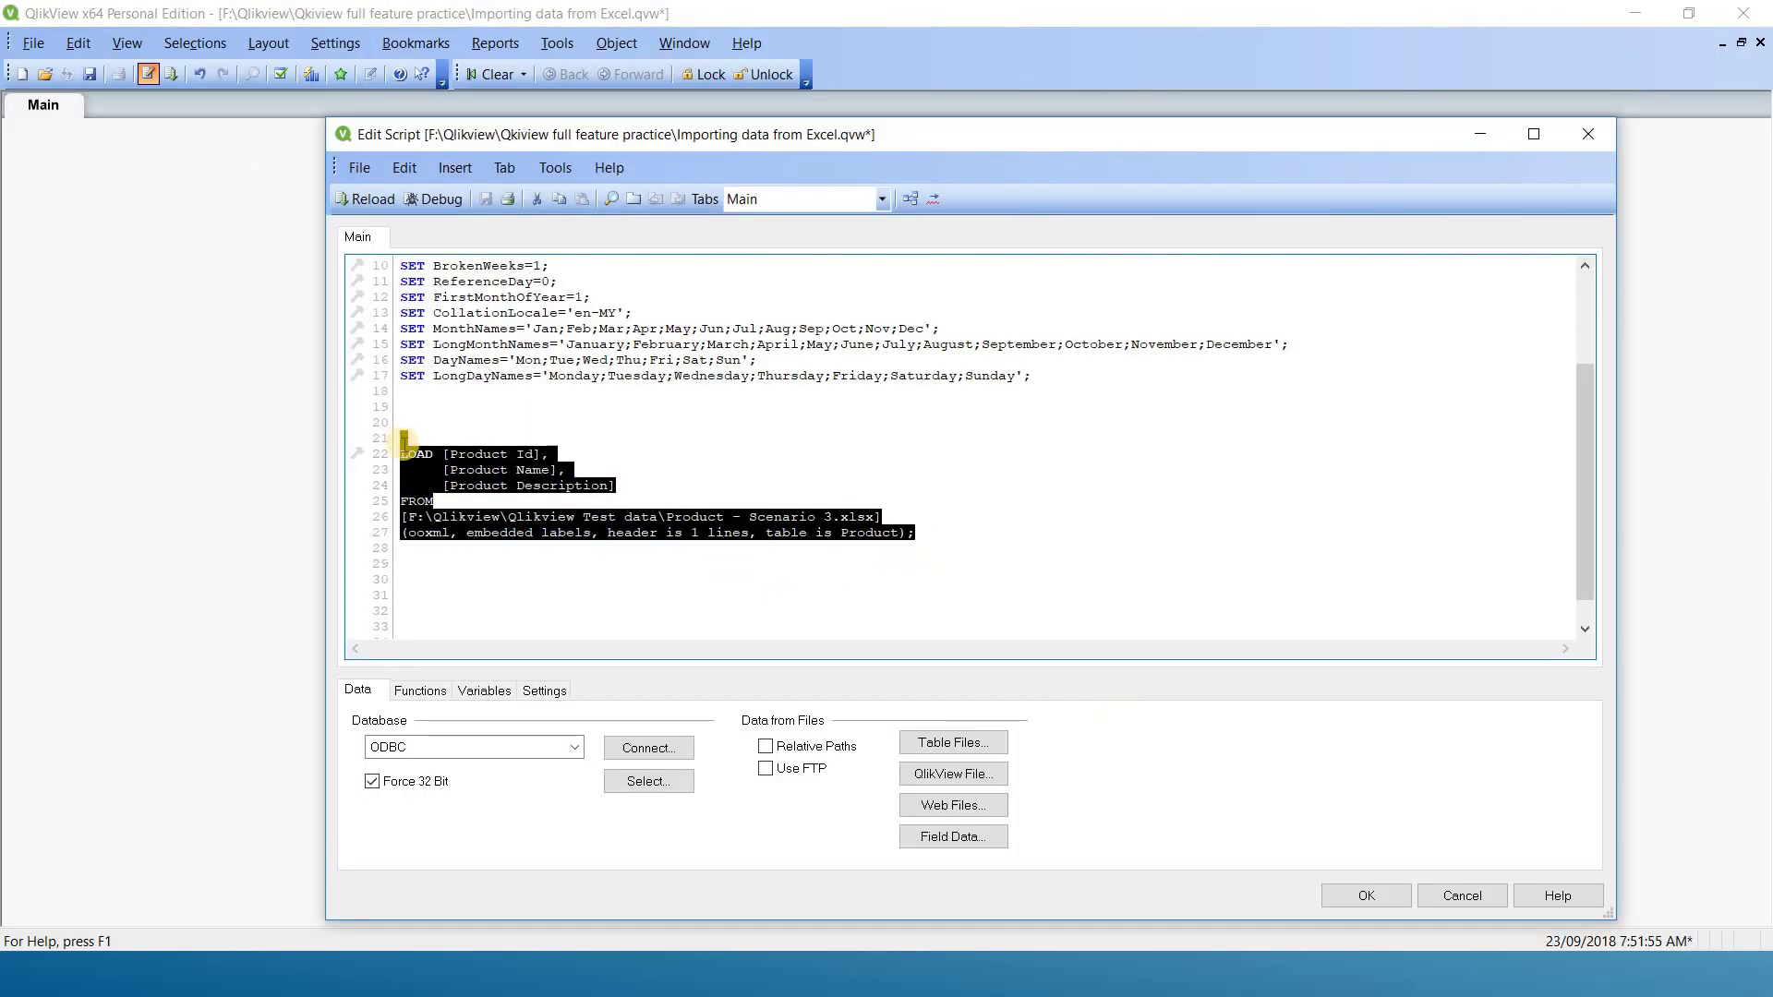
{"action": "key", "text": "Delete"}
Start a table file import of Product - Scenario 4.xlsx from the Qlikview Test data folder.
{"action": "left_click", "coordinate": [966, 748]}
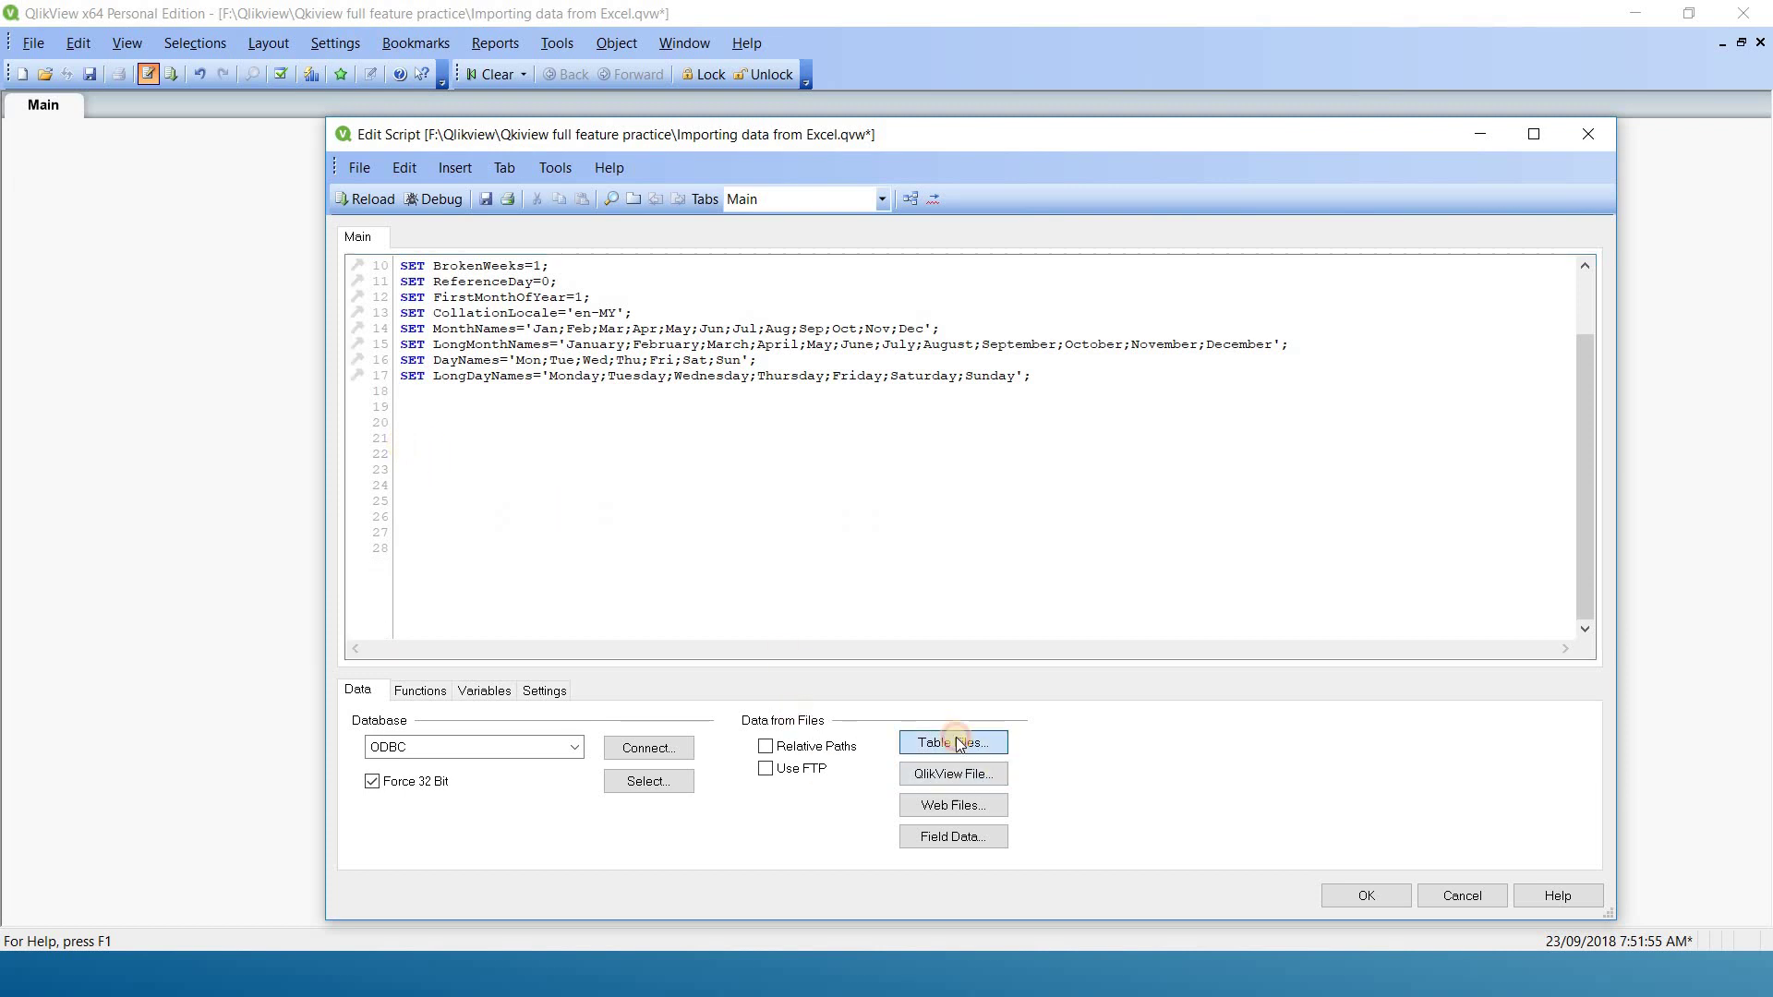
{"action": "left_click", "coordinate": [738, 425]}
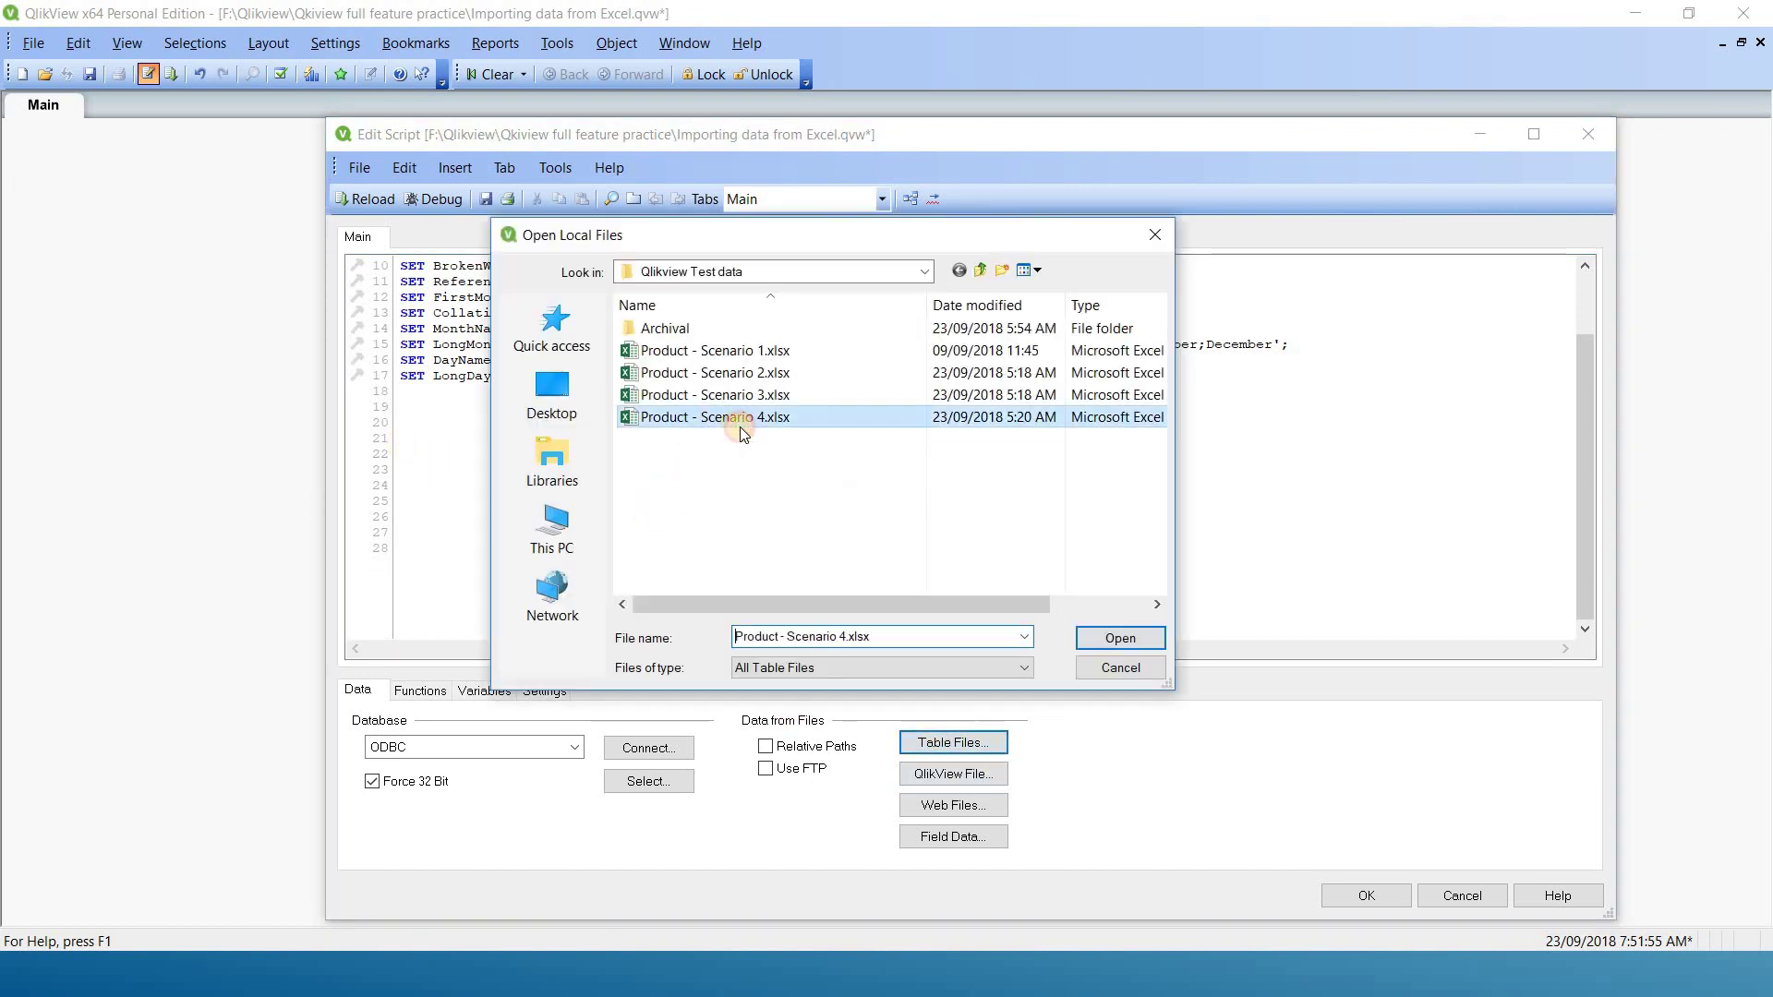
{"action": "left_click", "coordinate": [1121, 639]}
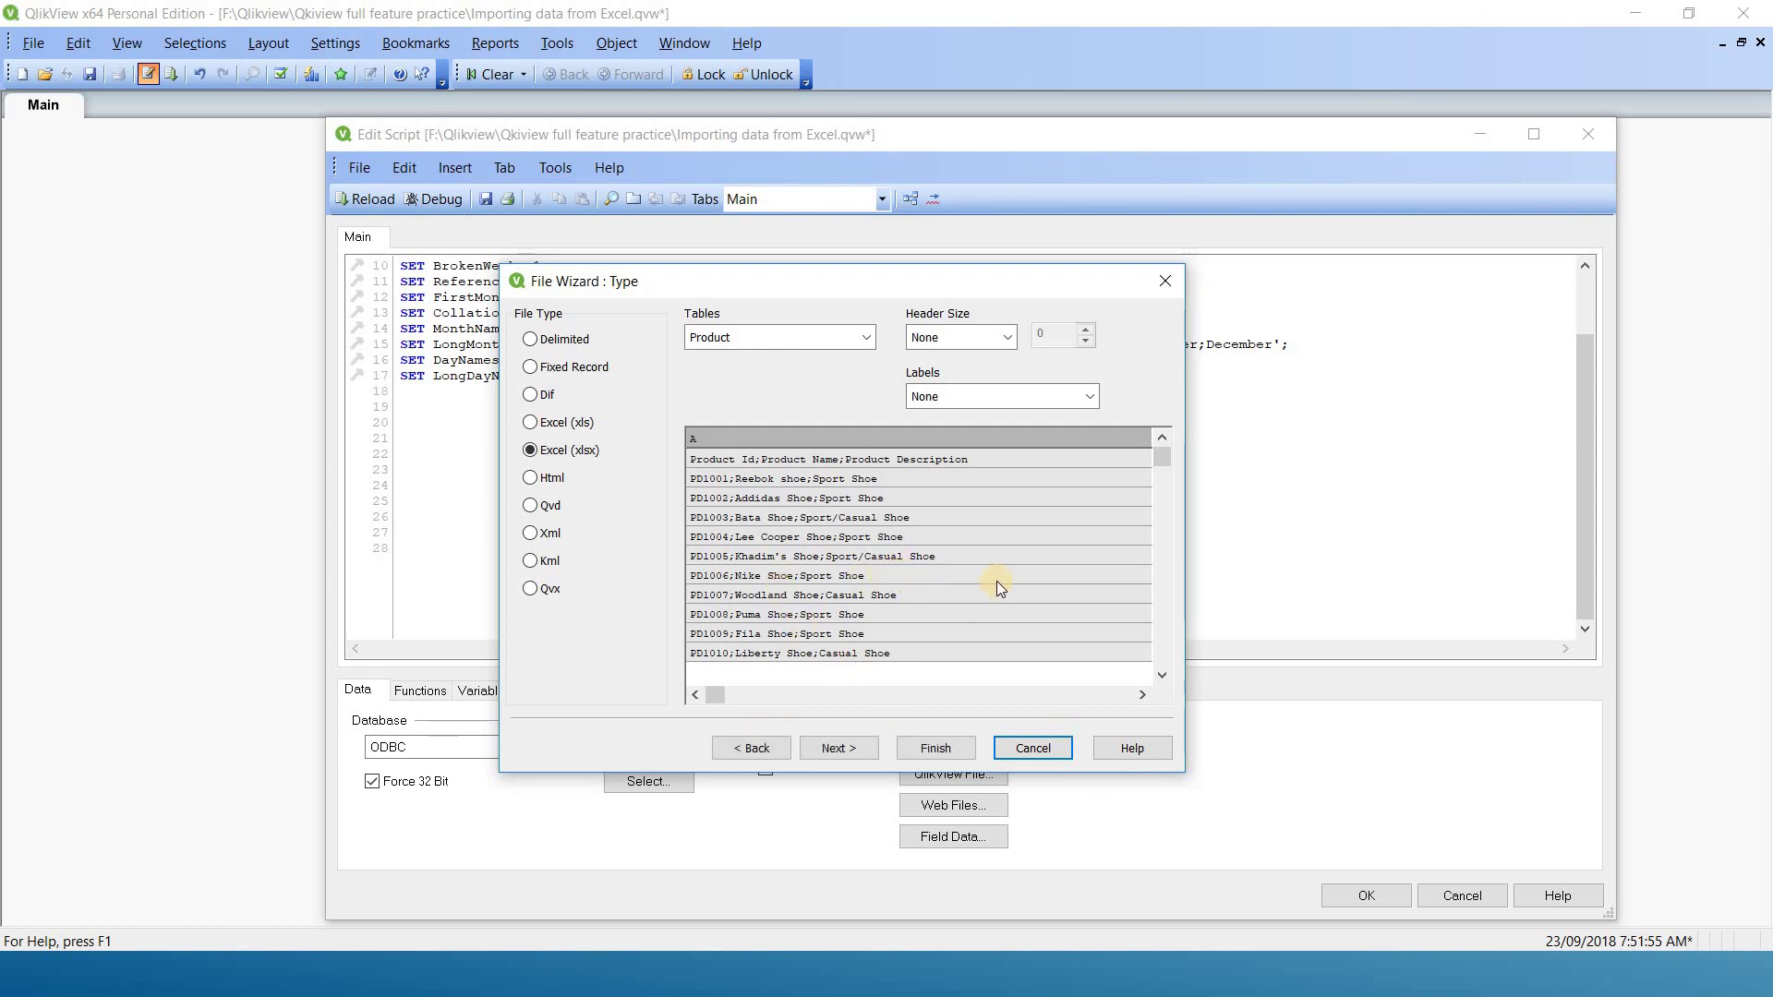
{"action": "left_click", "coordinate": [1001, 338]}
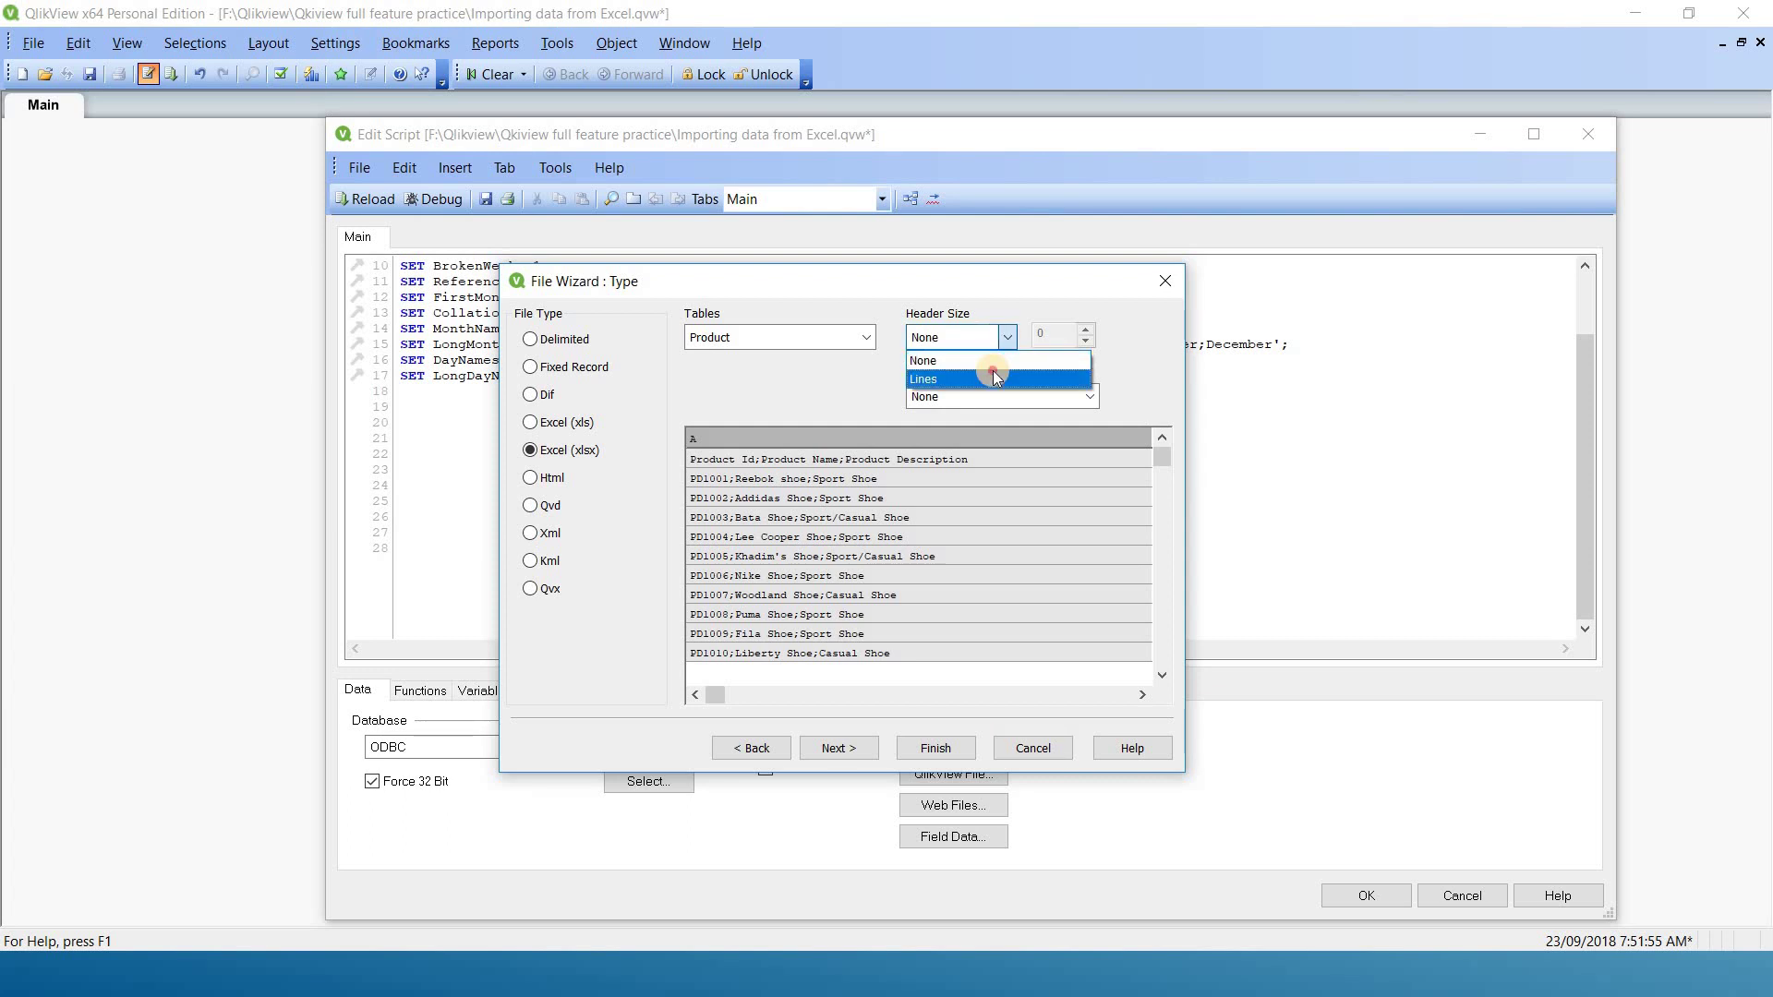
{"action": "left_click", "coordinate": [995, 377]}
{"action": "left_click", "coordinate": [1007, 346]}
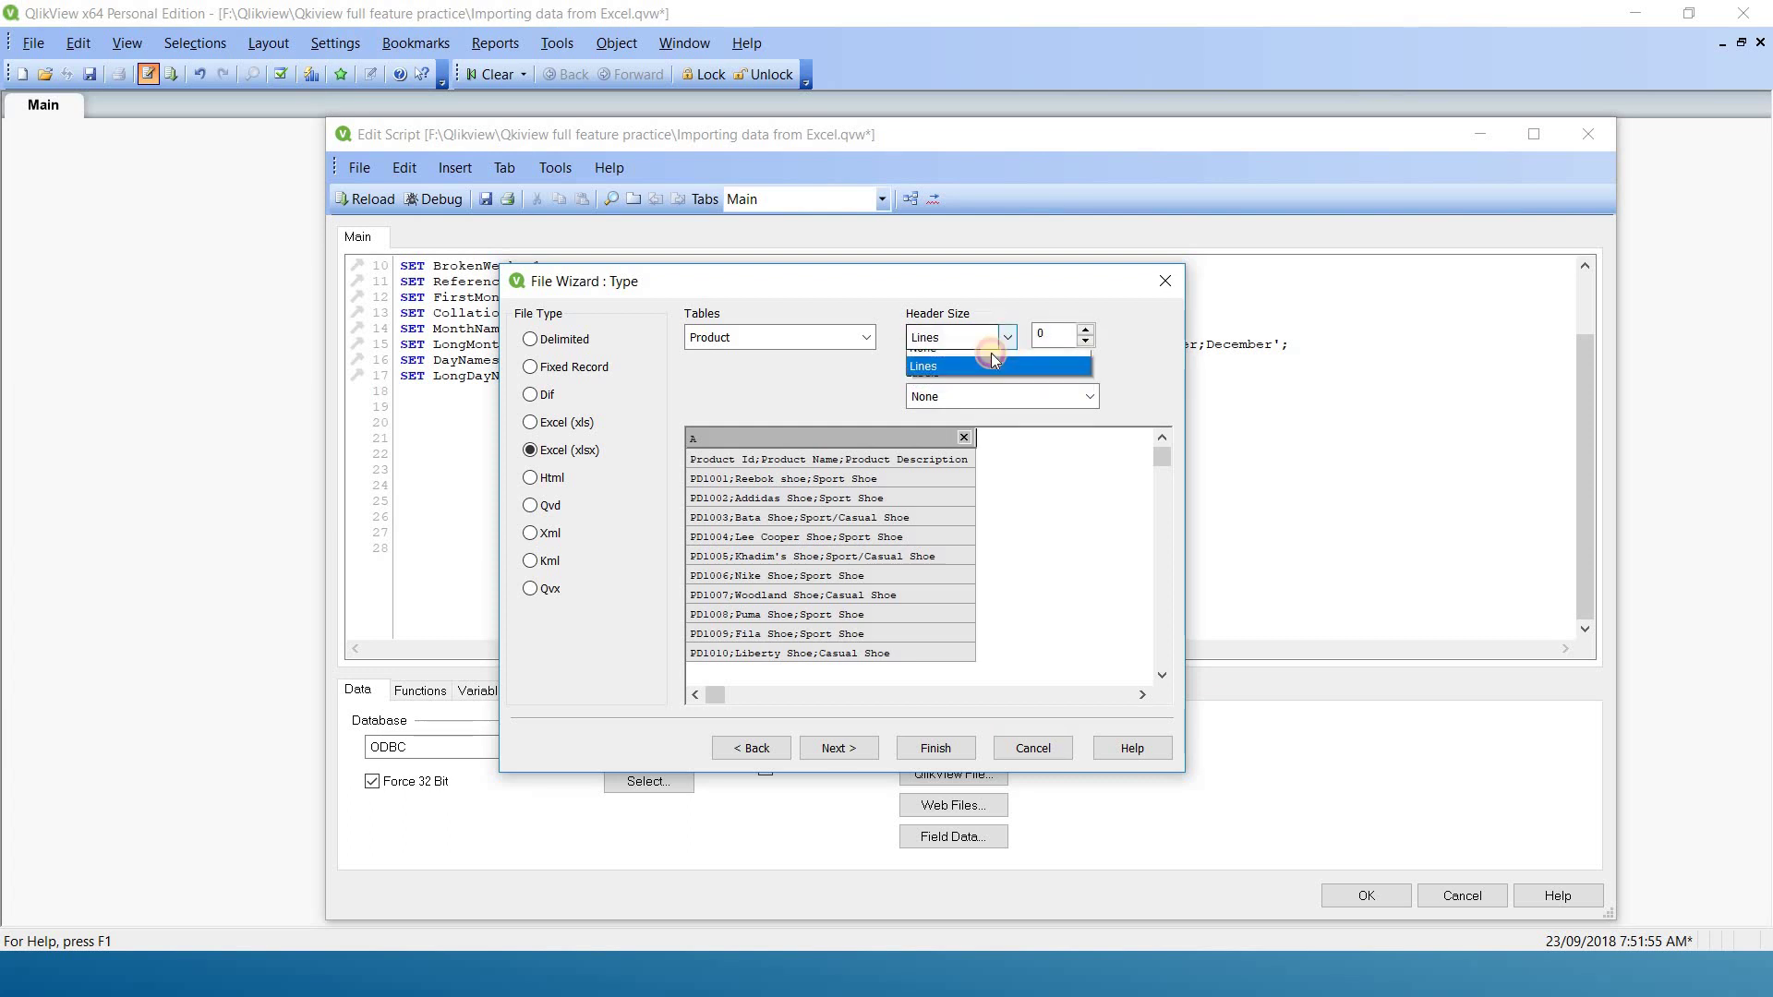
{"action": "left_click", "coordinate": [988, 360]}
Set the labels to Embedded Labels and complete the file wizard without enabling the transformation step.
{"action": "left_click", "coordinate": [993, 396]}
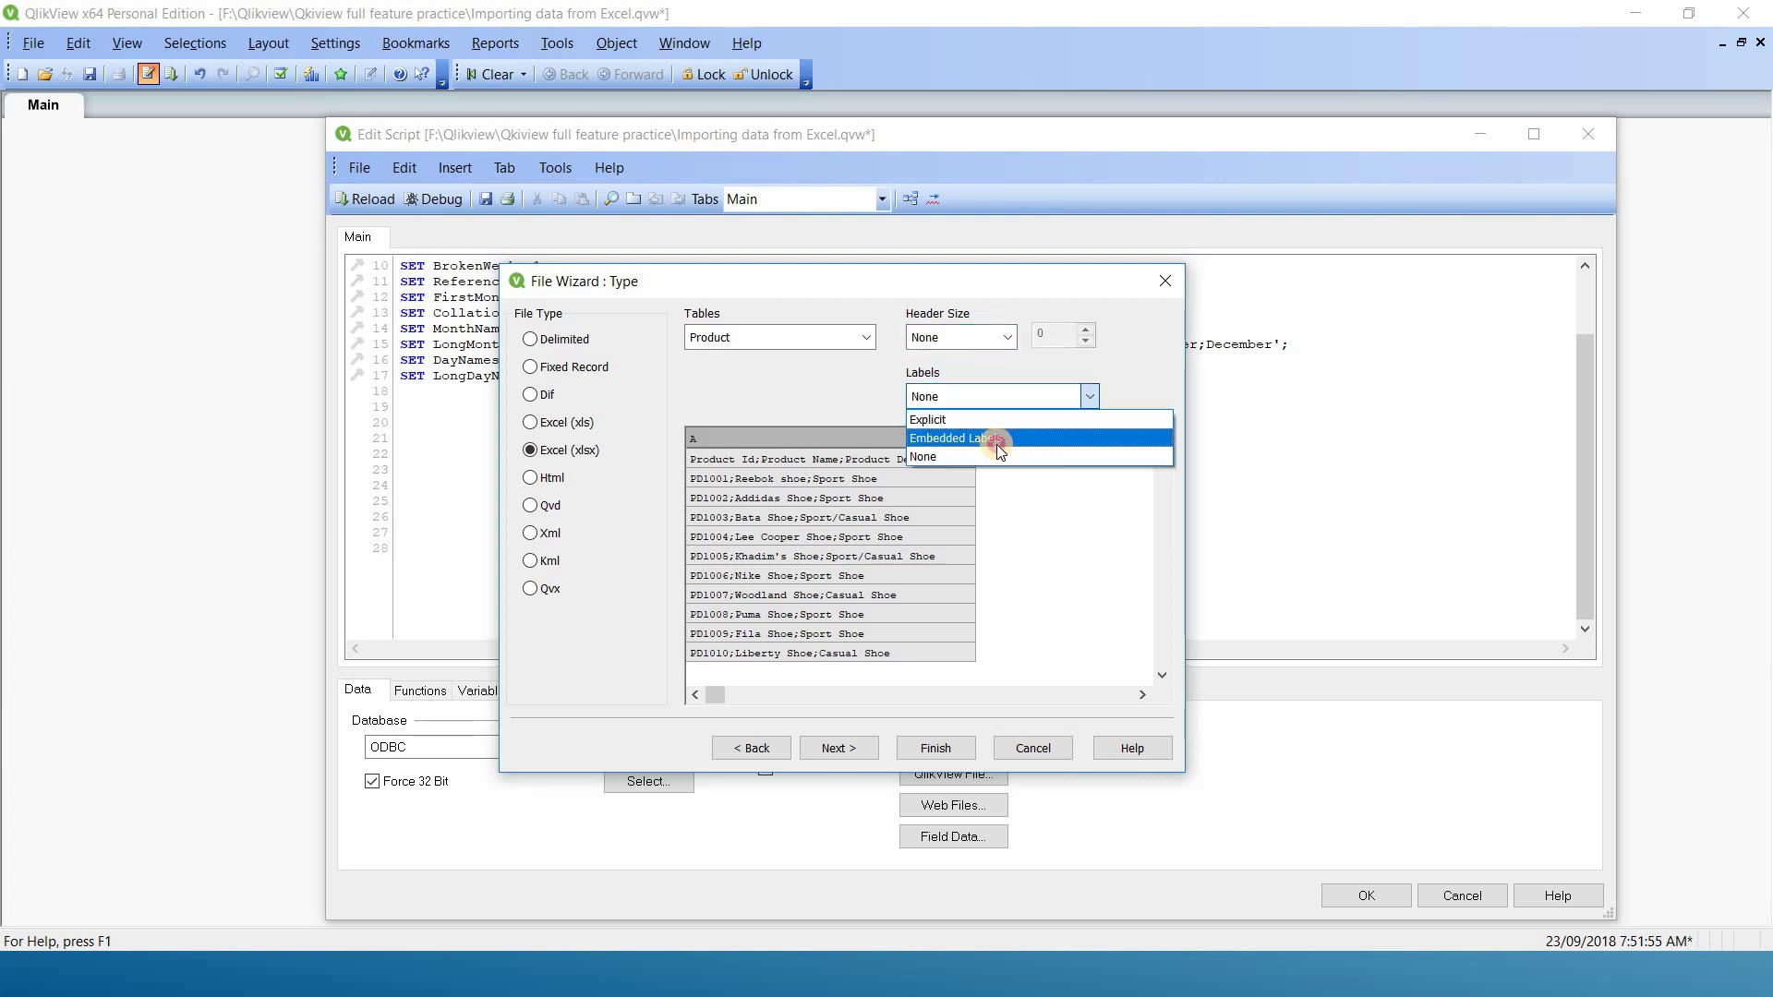
{"action": "left_click", "coordinate": [995, 442]}
{"action": "left_click", "coordinate": [1072, 475]}
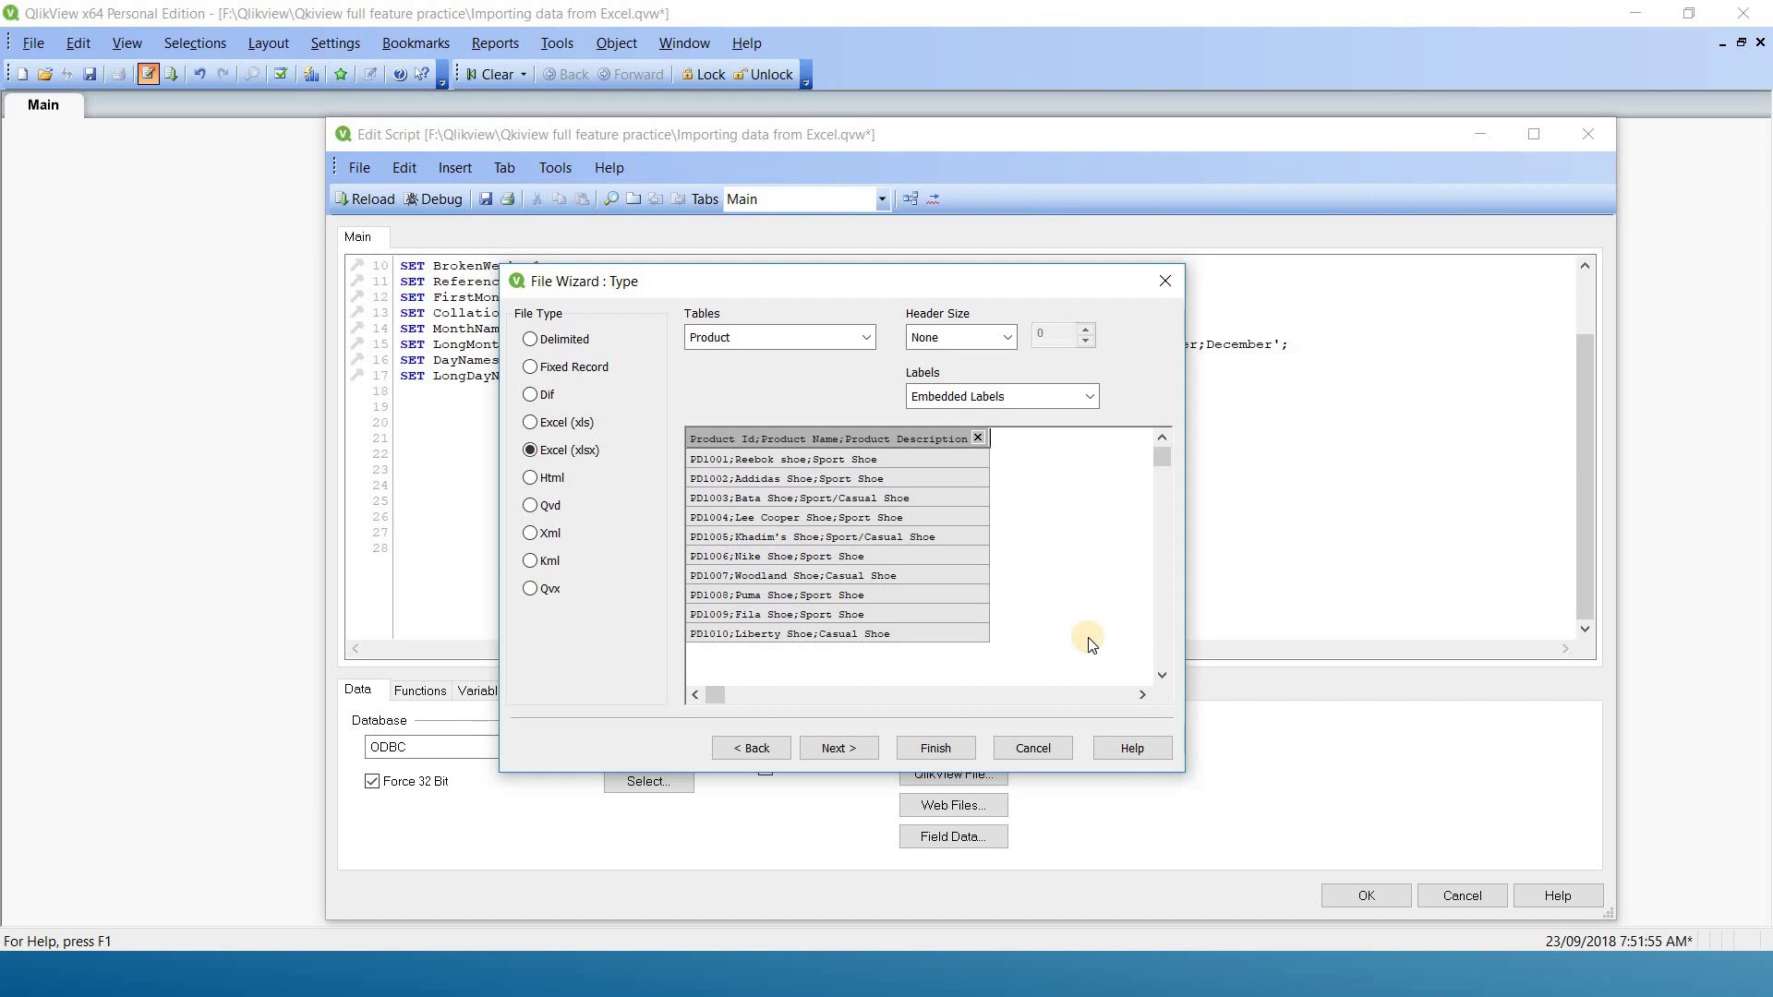
{"action": "left_click", "coordinate": [845, 752]}
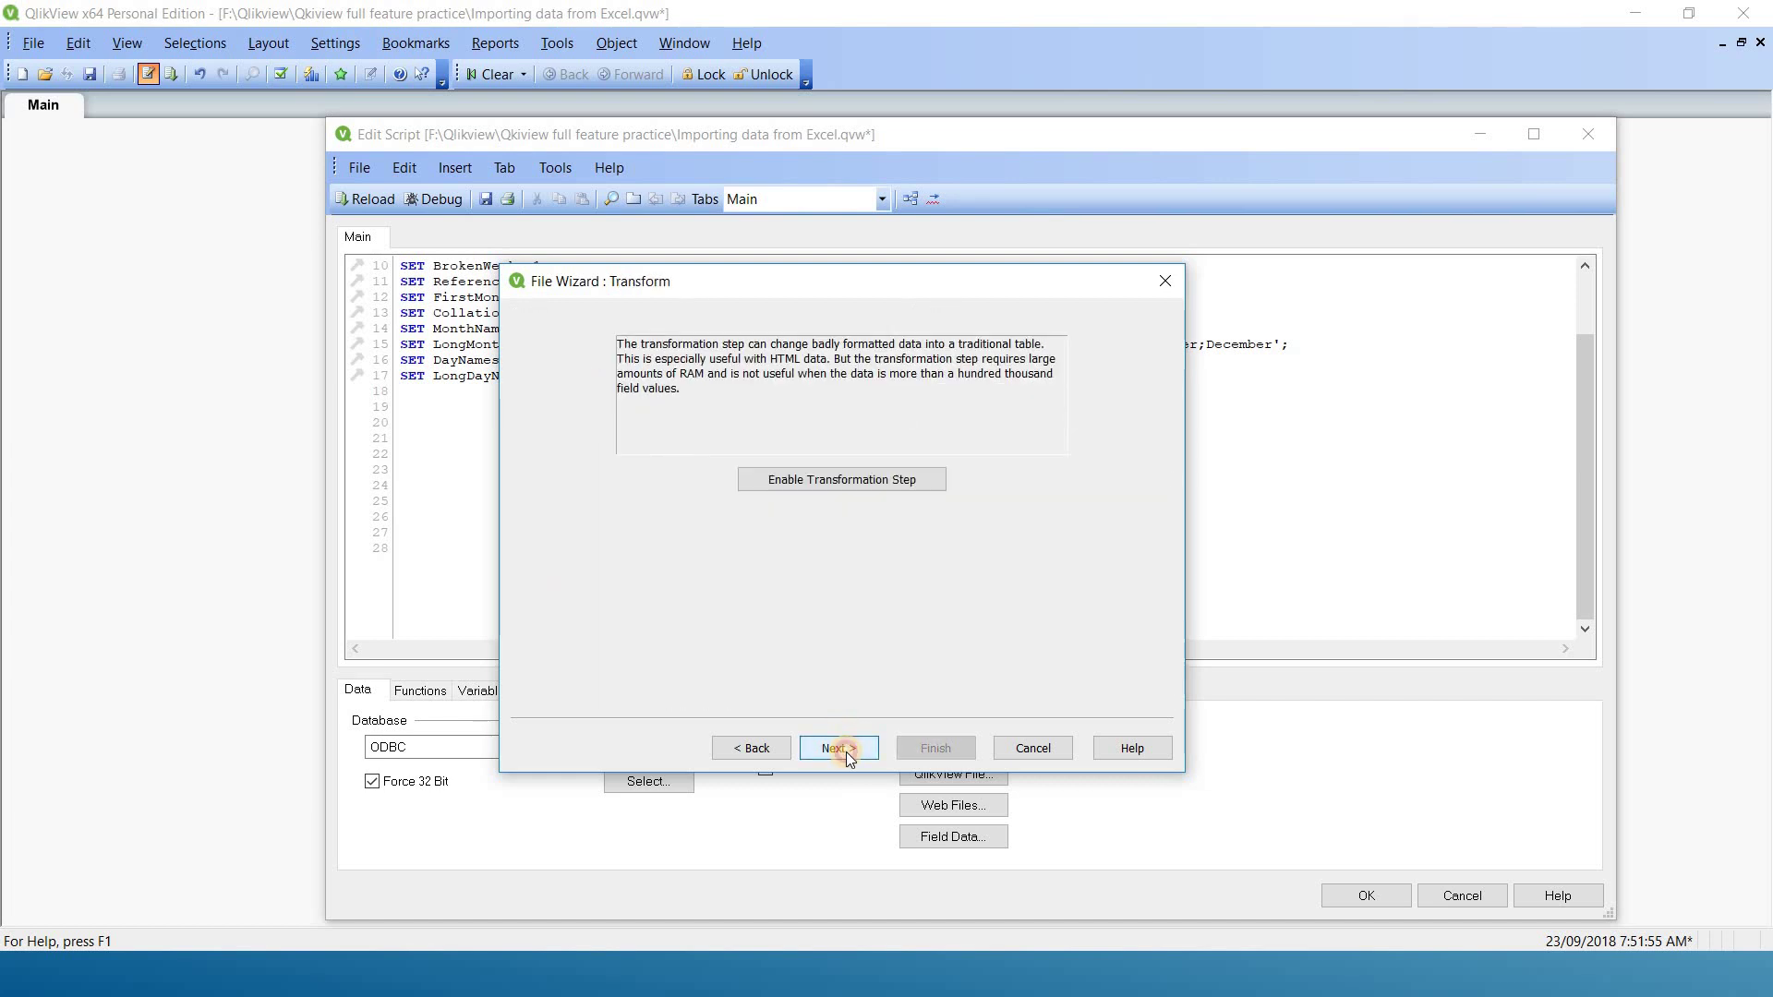
{"action": "left_click", "coordinate": [846, 752]}
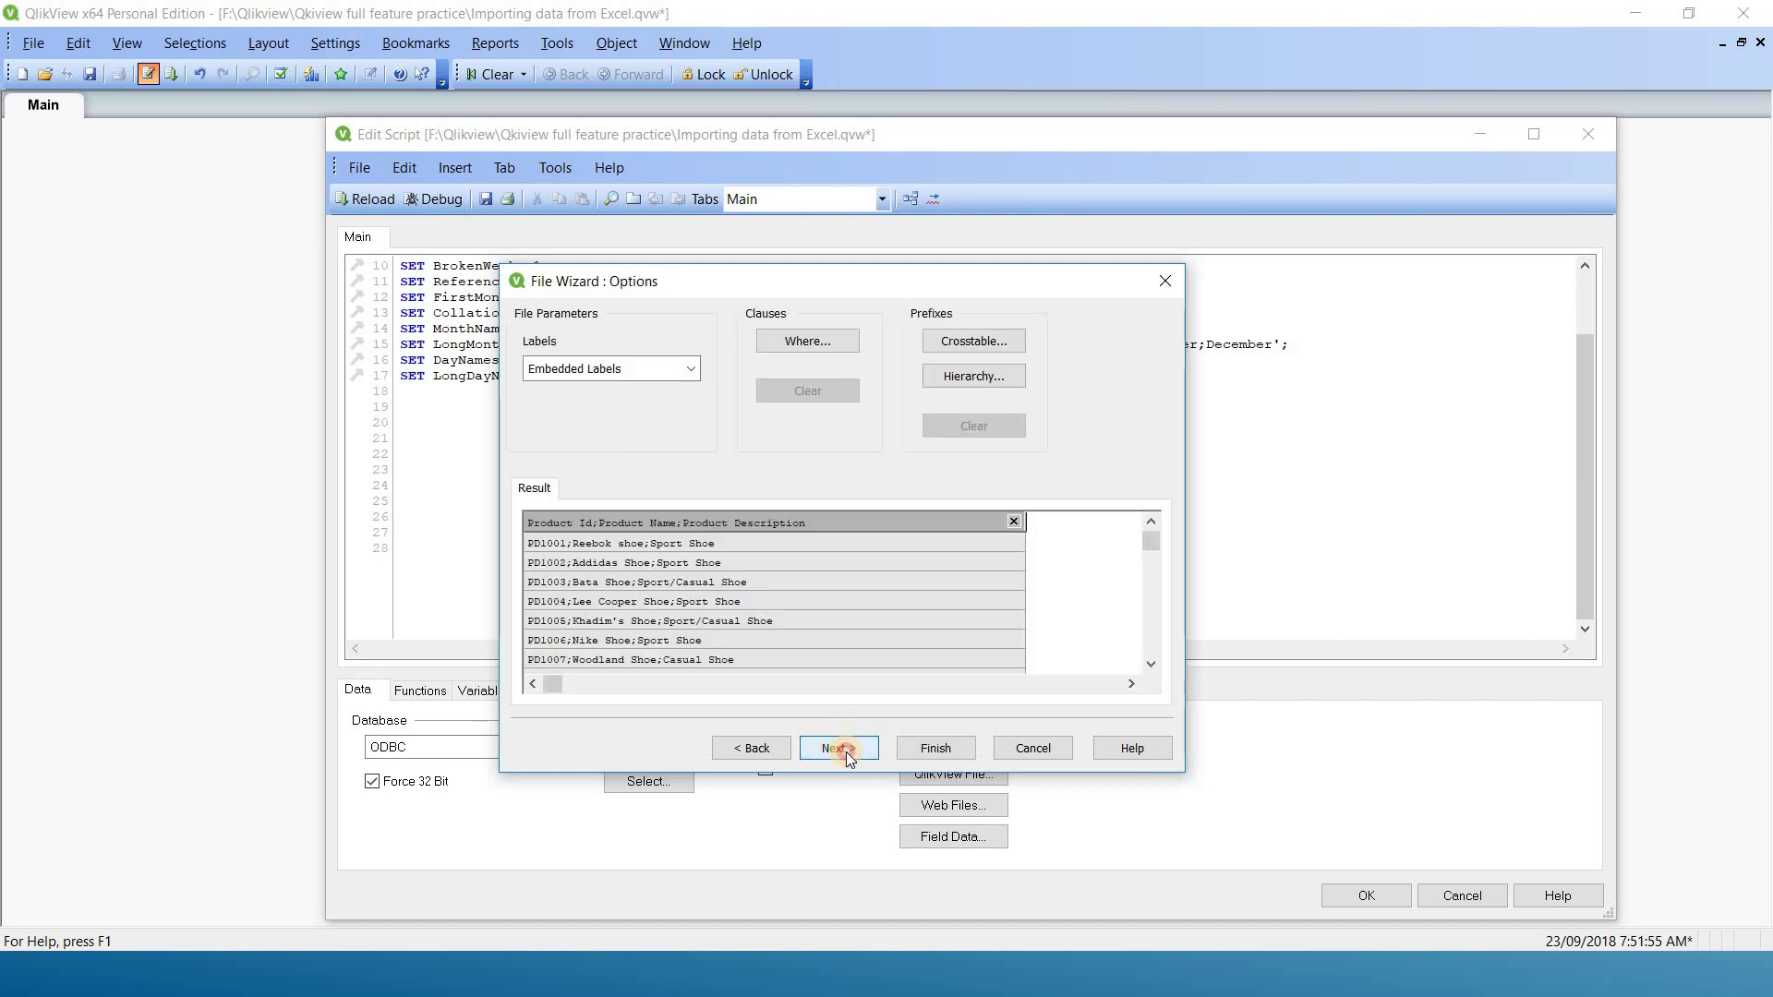
{"action": "left_click", "coordinate": [846, 752]}
{"action": "left_click", "coordinate": [947, 745]}
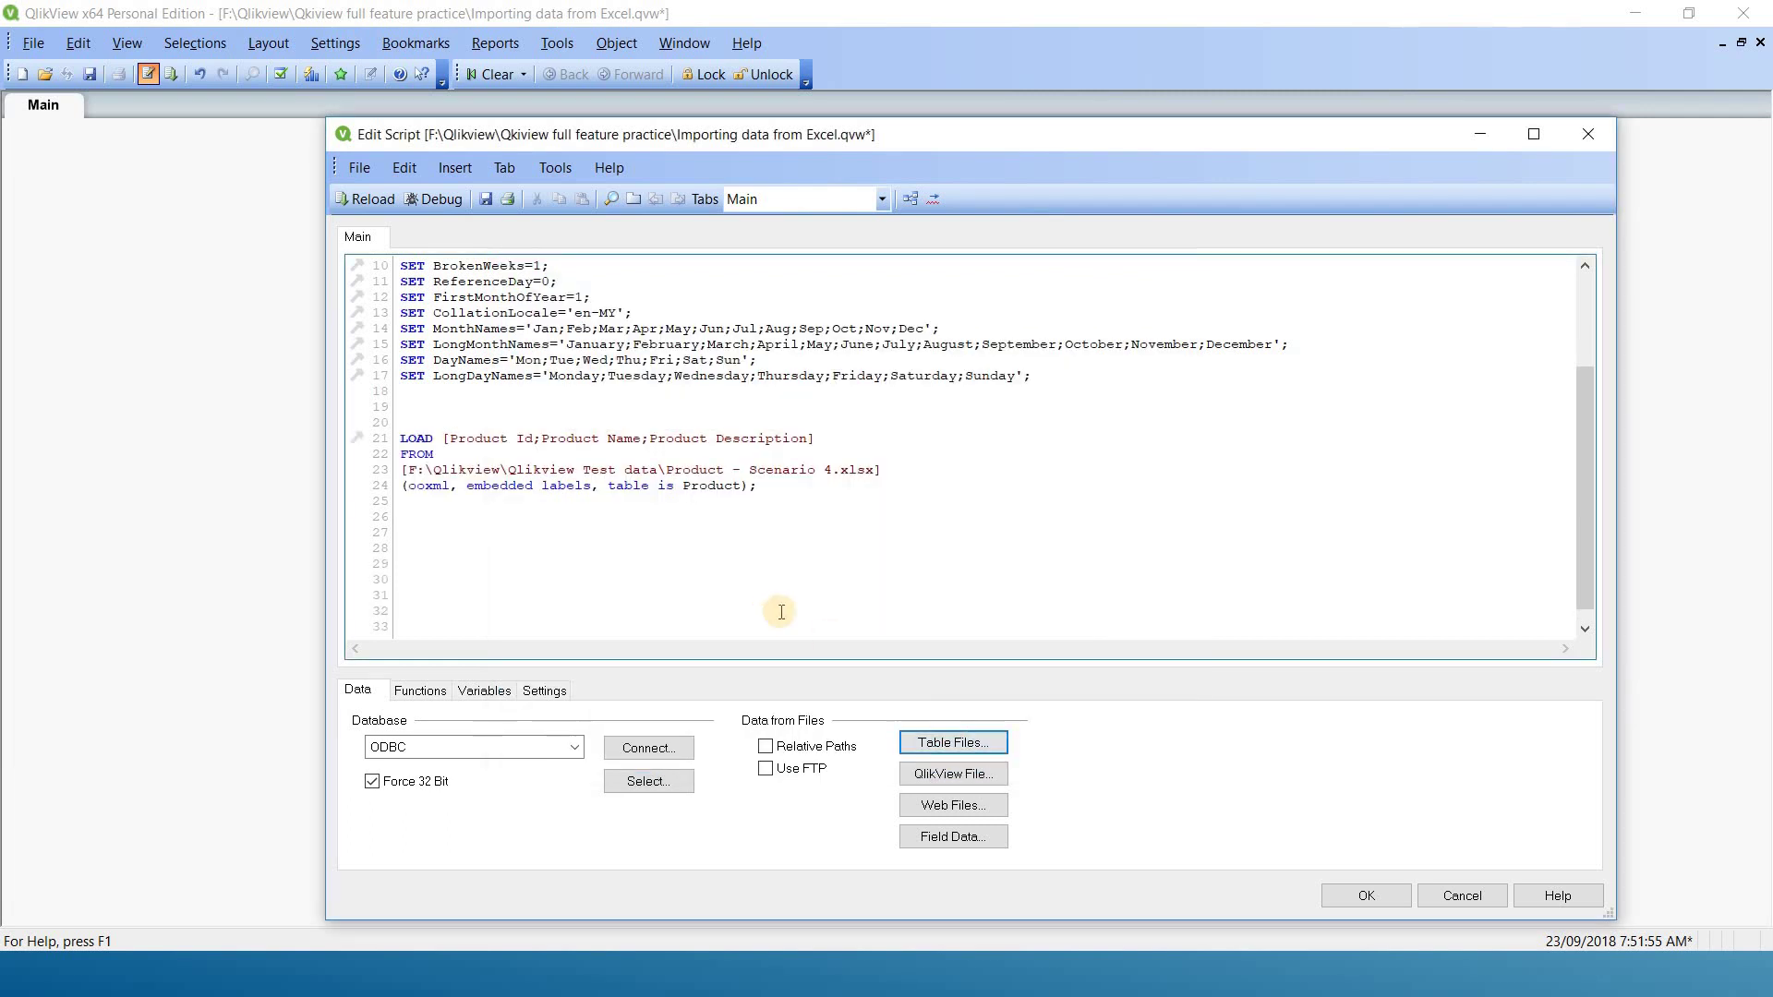
Save the document and reload the script, closing the dialog that follows the reload.
{"action": "left_click", "coordinate": [484, 198]}
{"action": "left_click", "coordinate": [362, 200]}
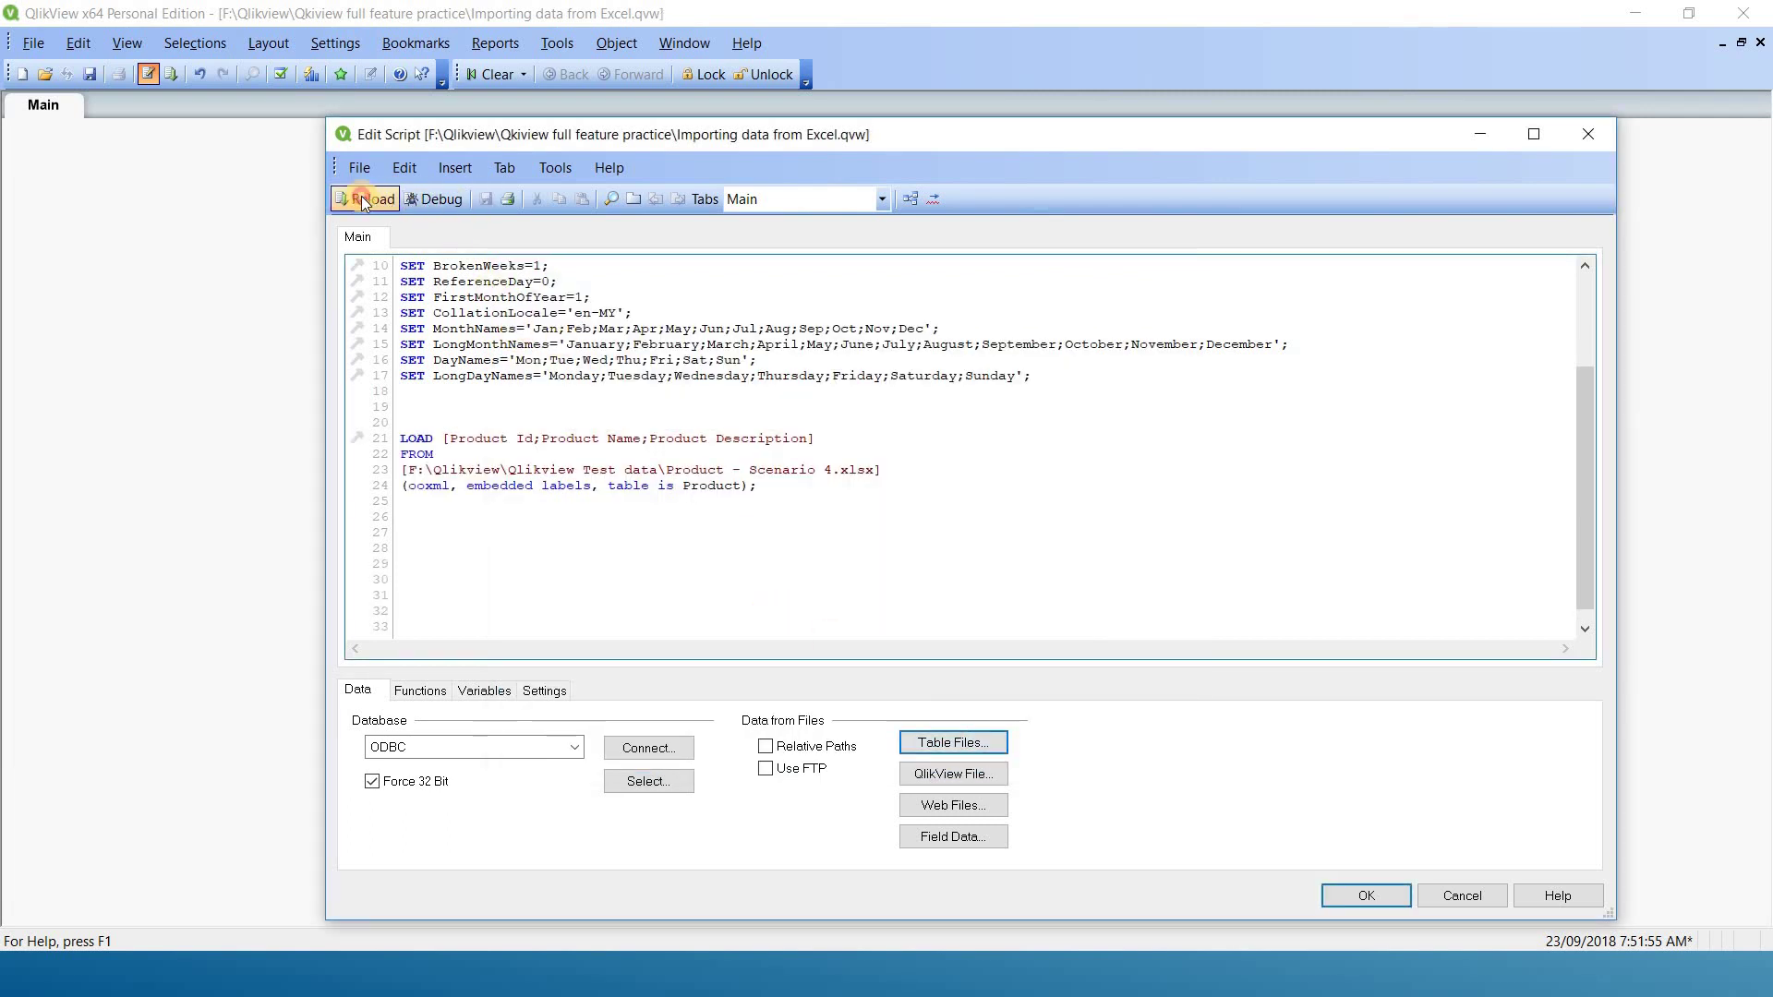
{"action": "left_click", "coordinate": [787, 708]}
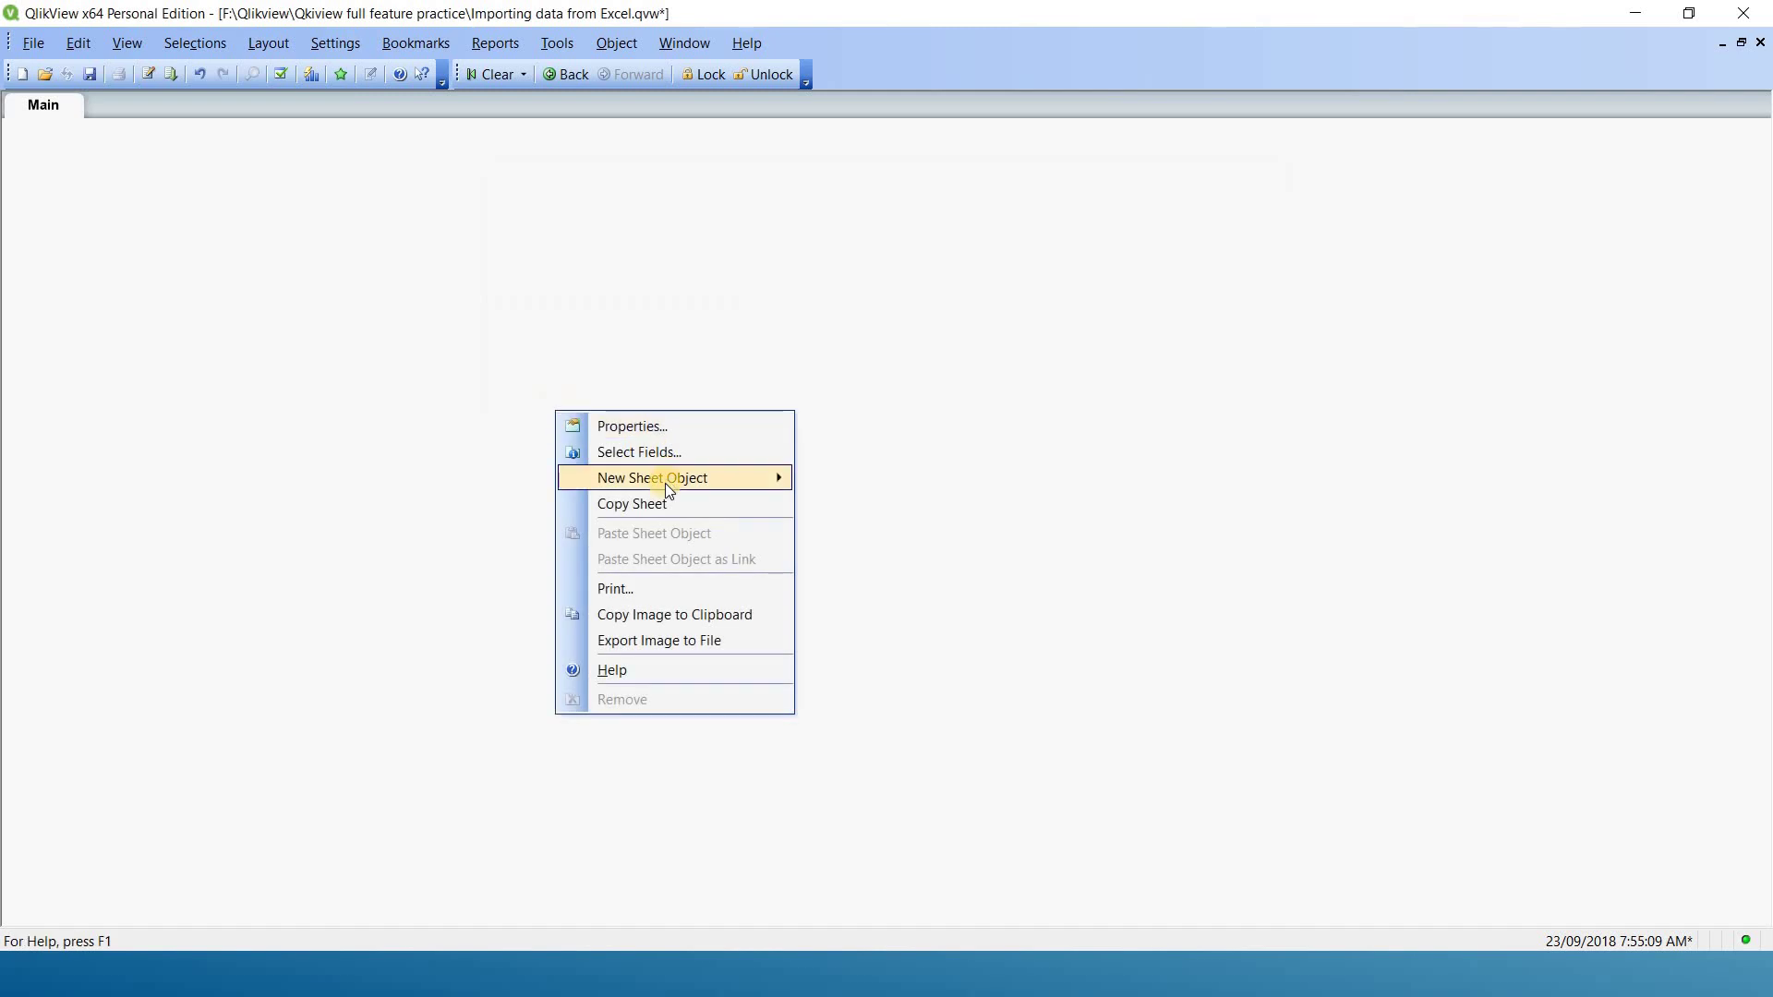
Add a table box to the Main sheet showing all available fields of the Scenario 4 data.
{"action": "mouse_move", "coordinate": [665, 479]}
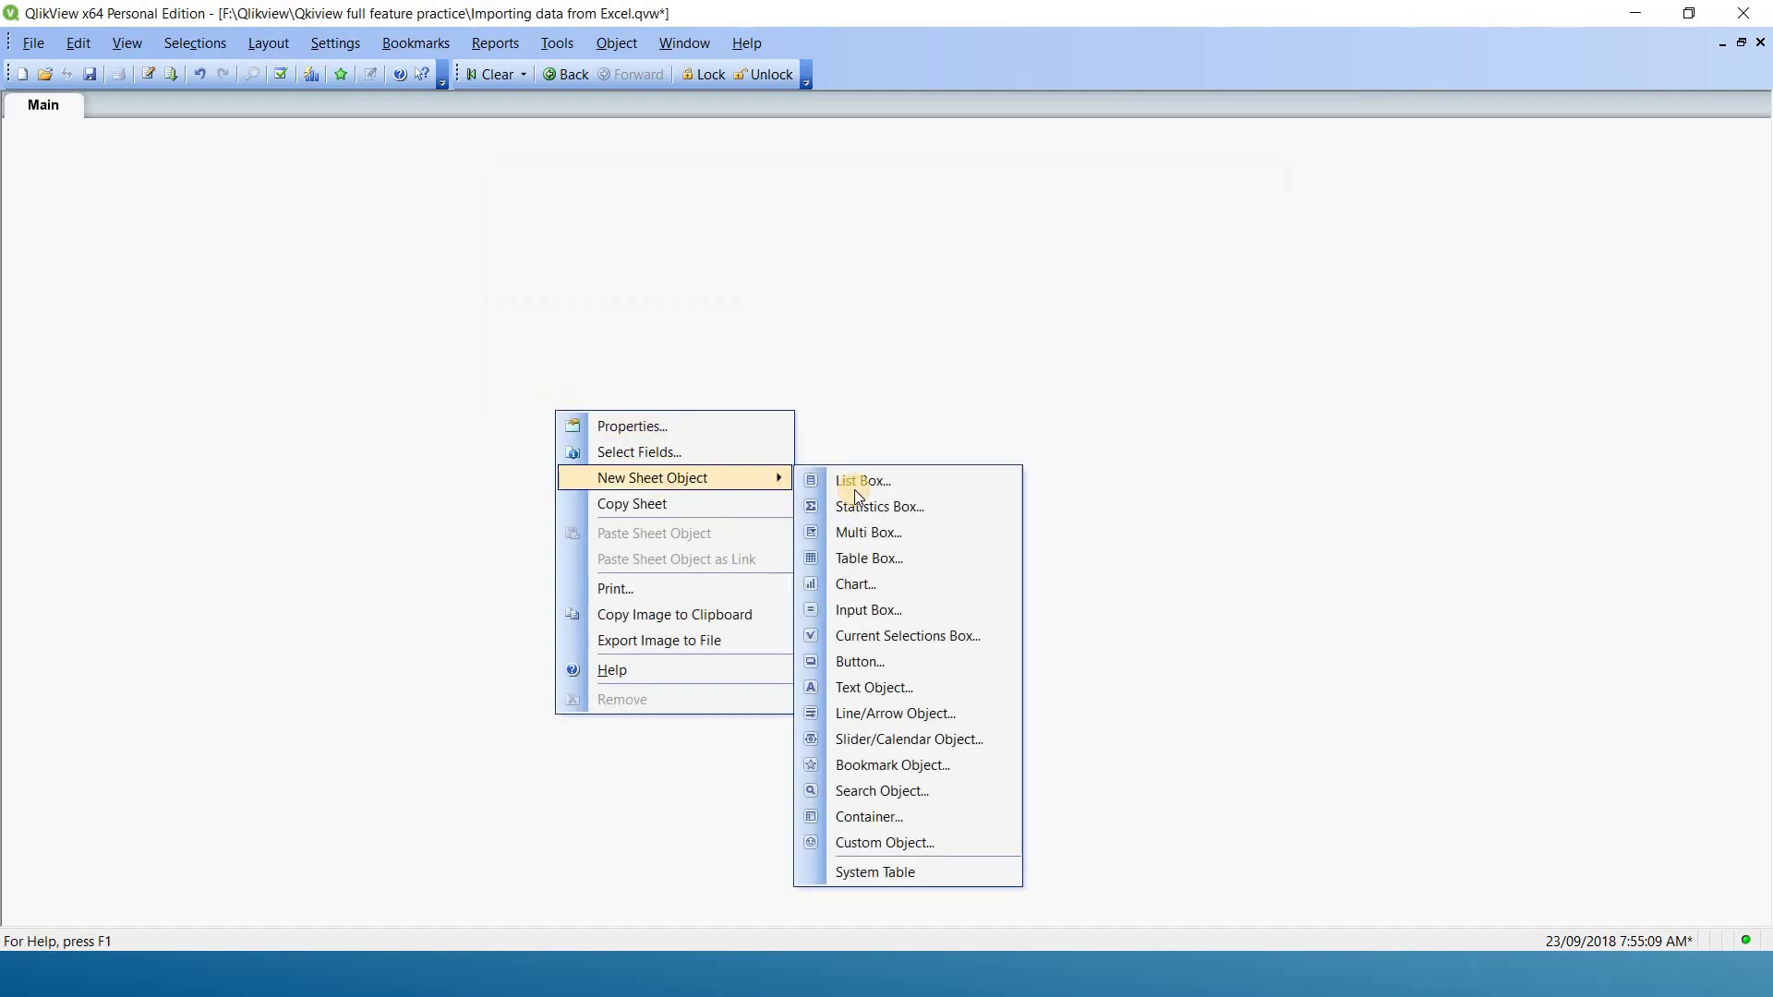
{"action": "left_click", "coordinate": [872, 560]}
{"action": "left_click", "coordinate": [633, 336]}
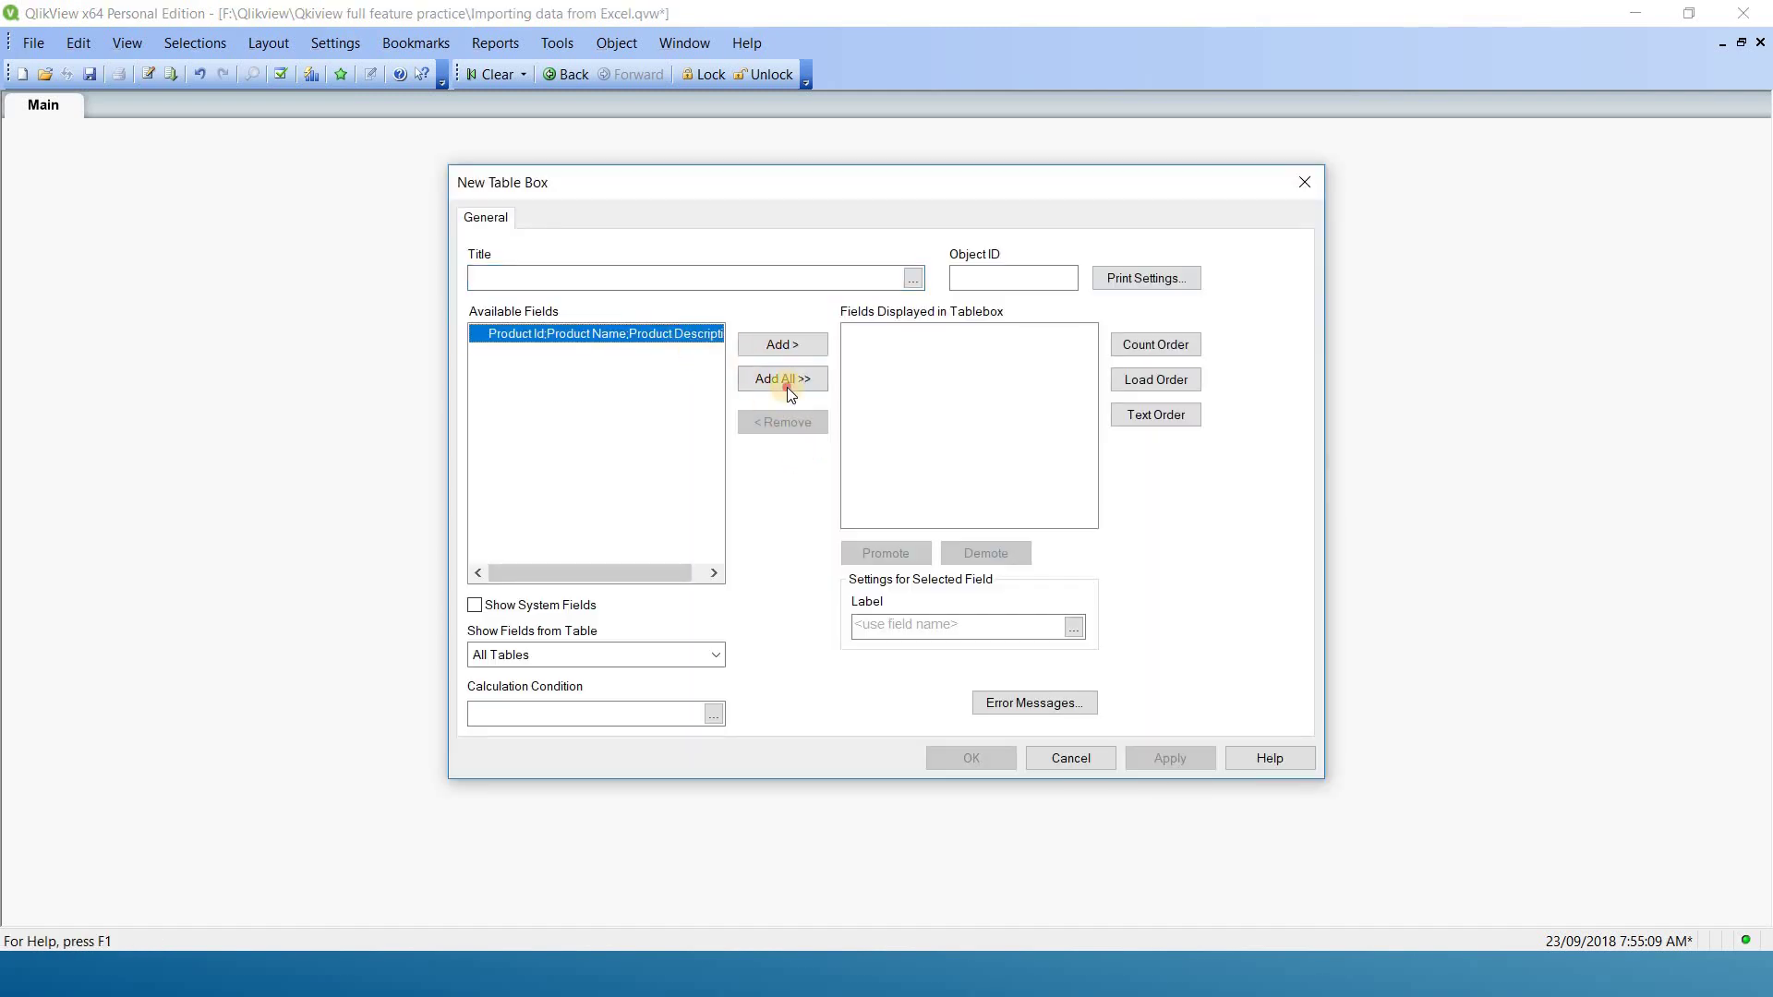
{"action": "left_click", "coordinate": [787, 386]}
{"action": "left_click", "coordinate": [1169, 758]}
{"action": "left_click", "coordinate": [970, 758]}
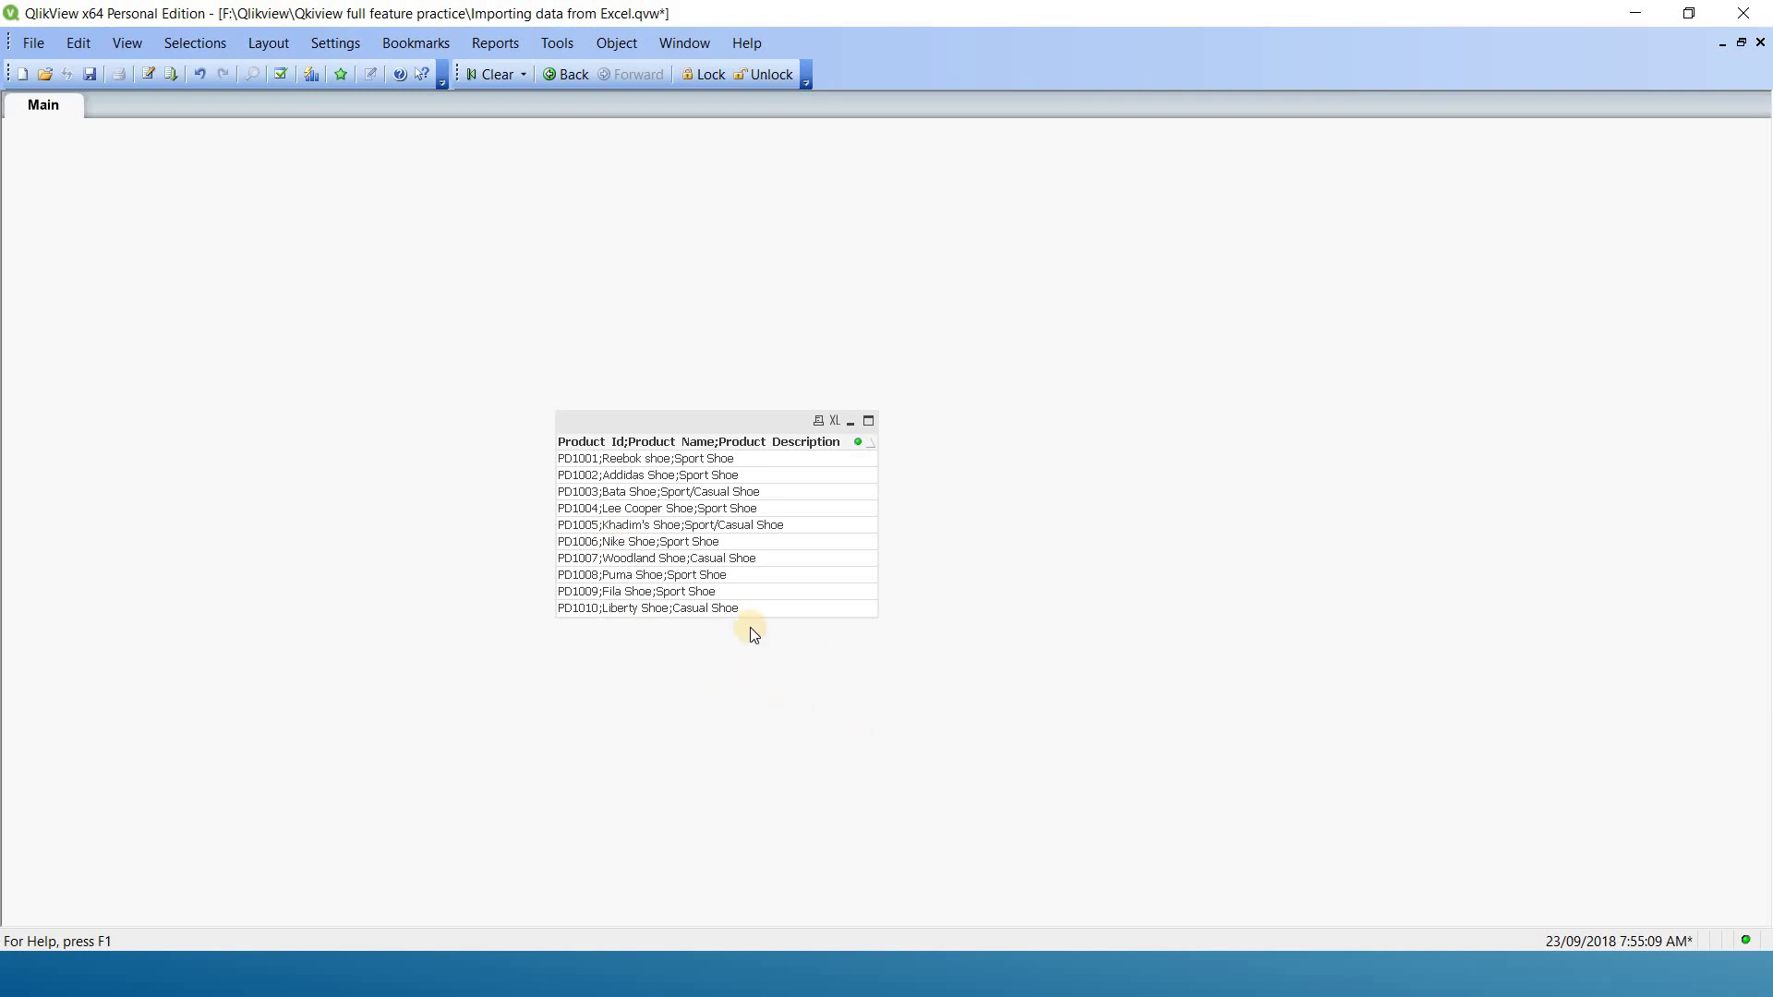
Delete the Scenario 4 table box from the Main sheet and confirm the deletion.
{"action": "left_click", "coordinate": [780, 425]}
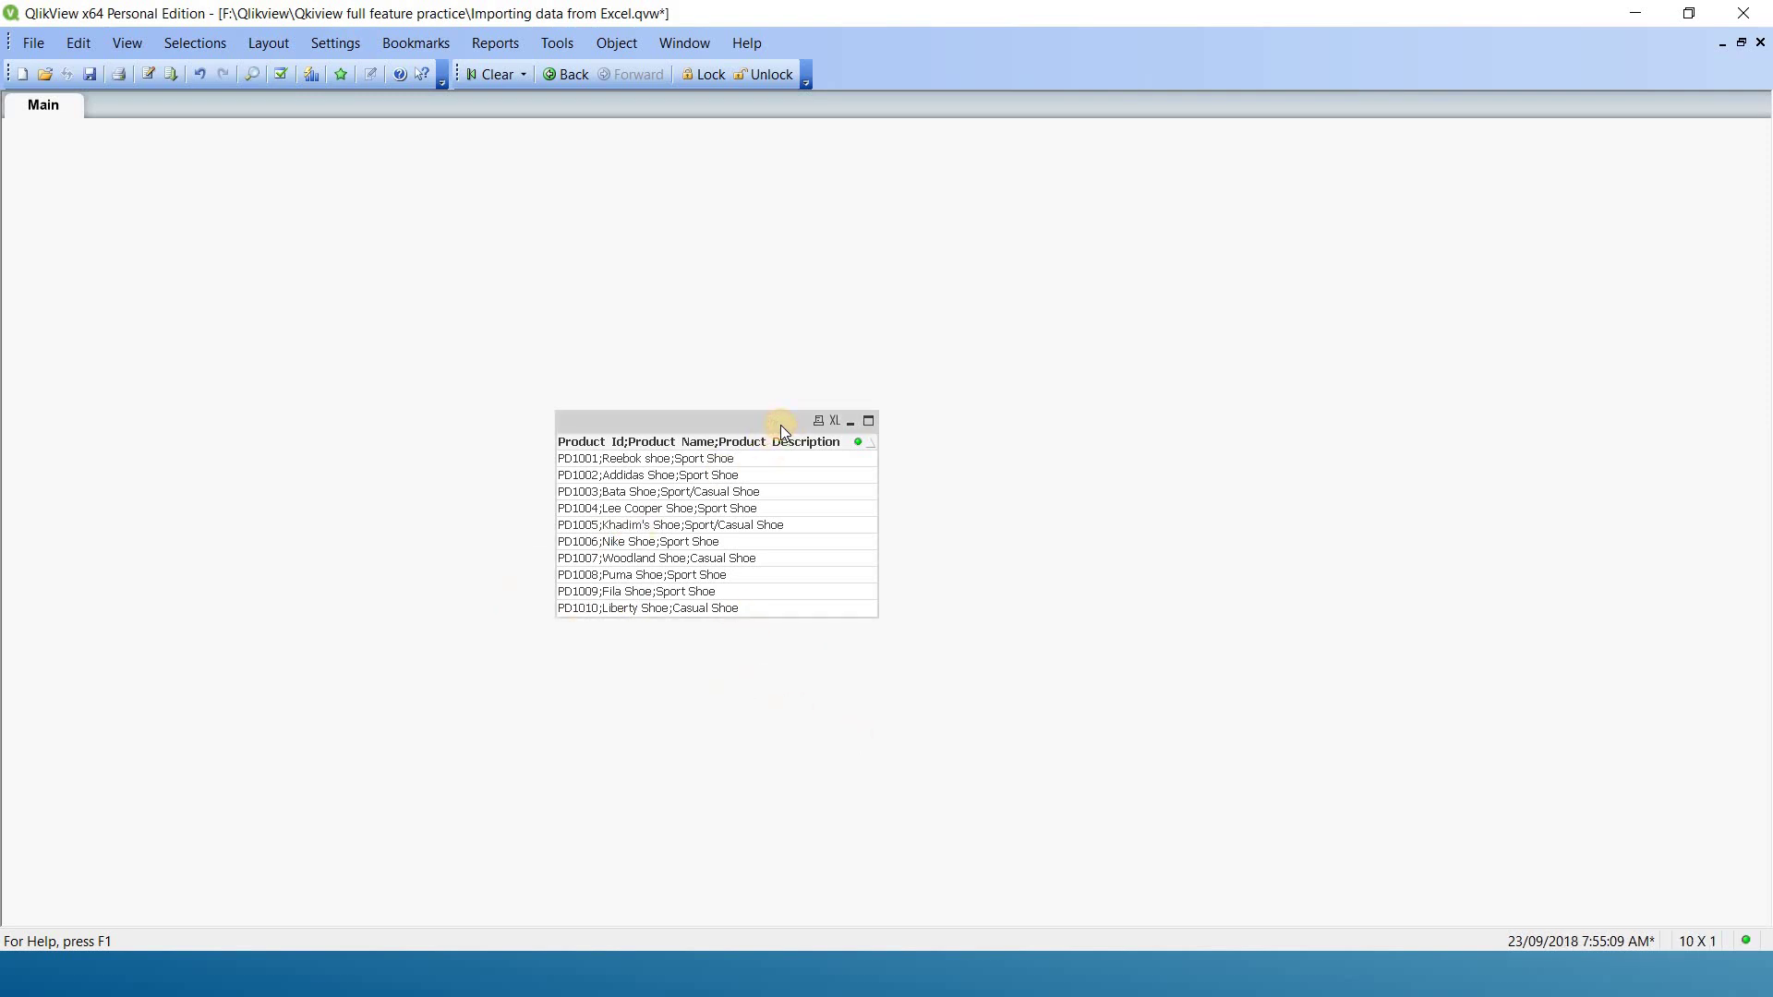
{"action": "key", "text": "Delete"}
{"action": "left_click", "coordinate": [840, 526]}
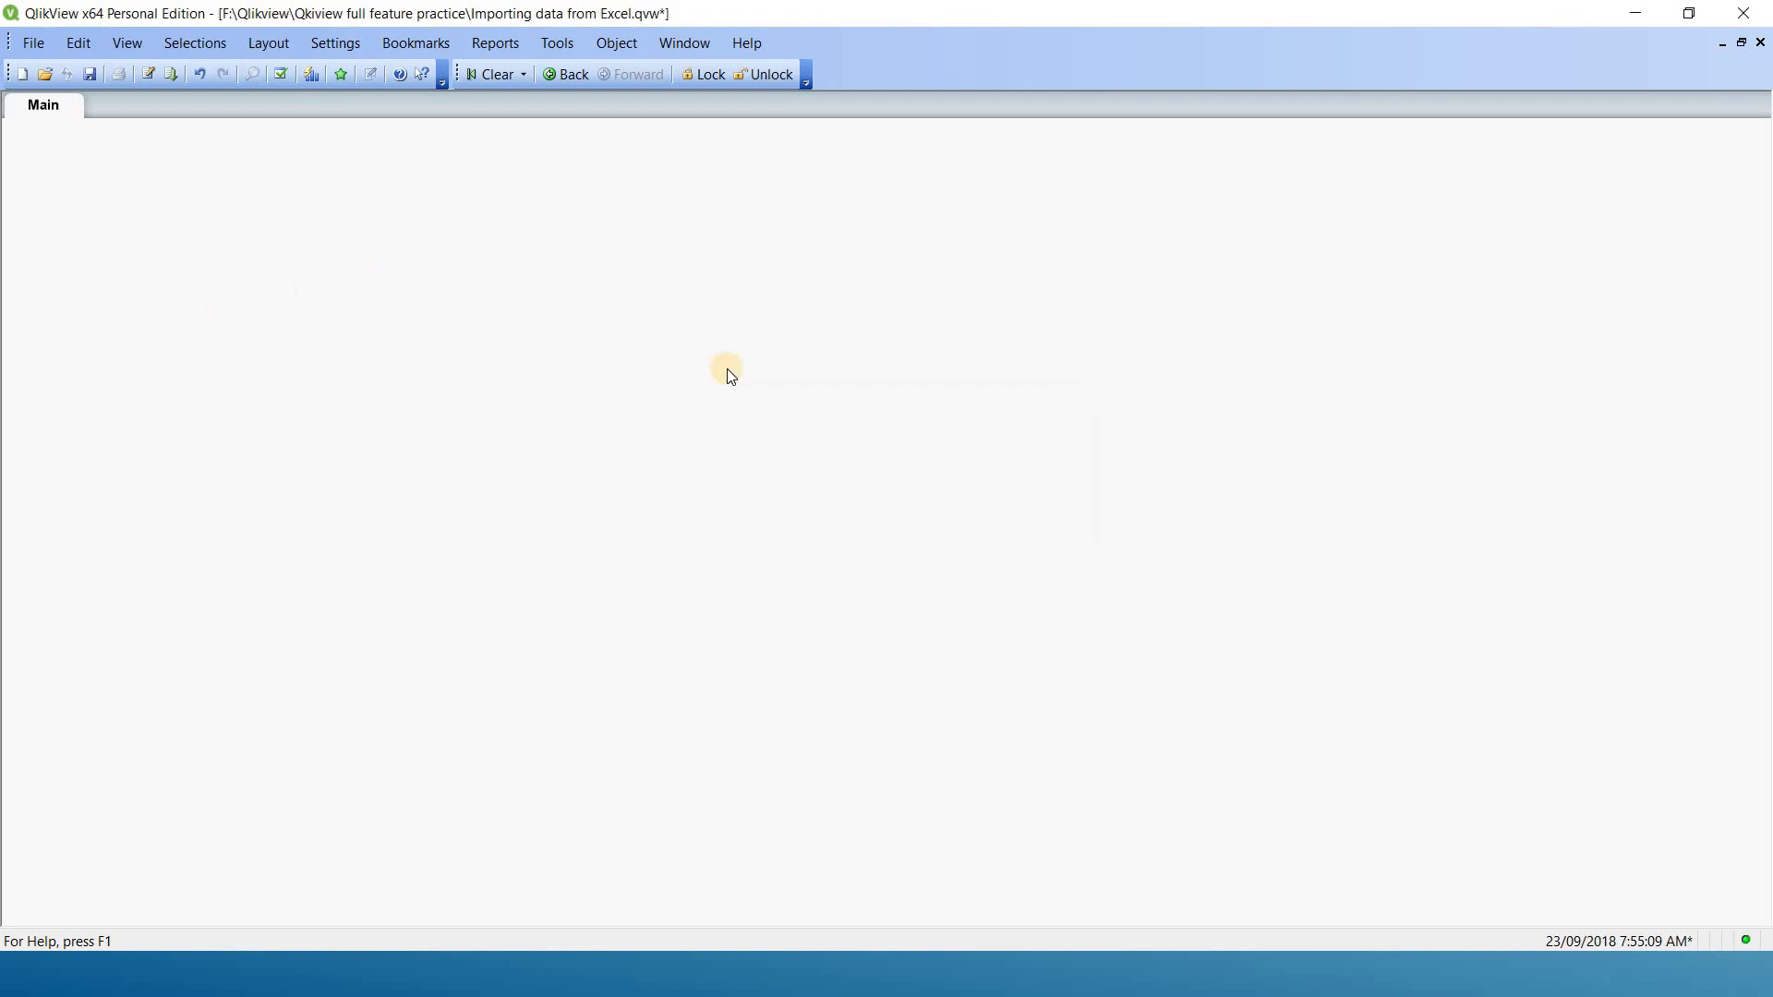
Reopen the load script, put a comma after the combined product field, and insert an empty Subfield() call two lines below it.
{"action": "left_click", "coordinate": [148, 74]}
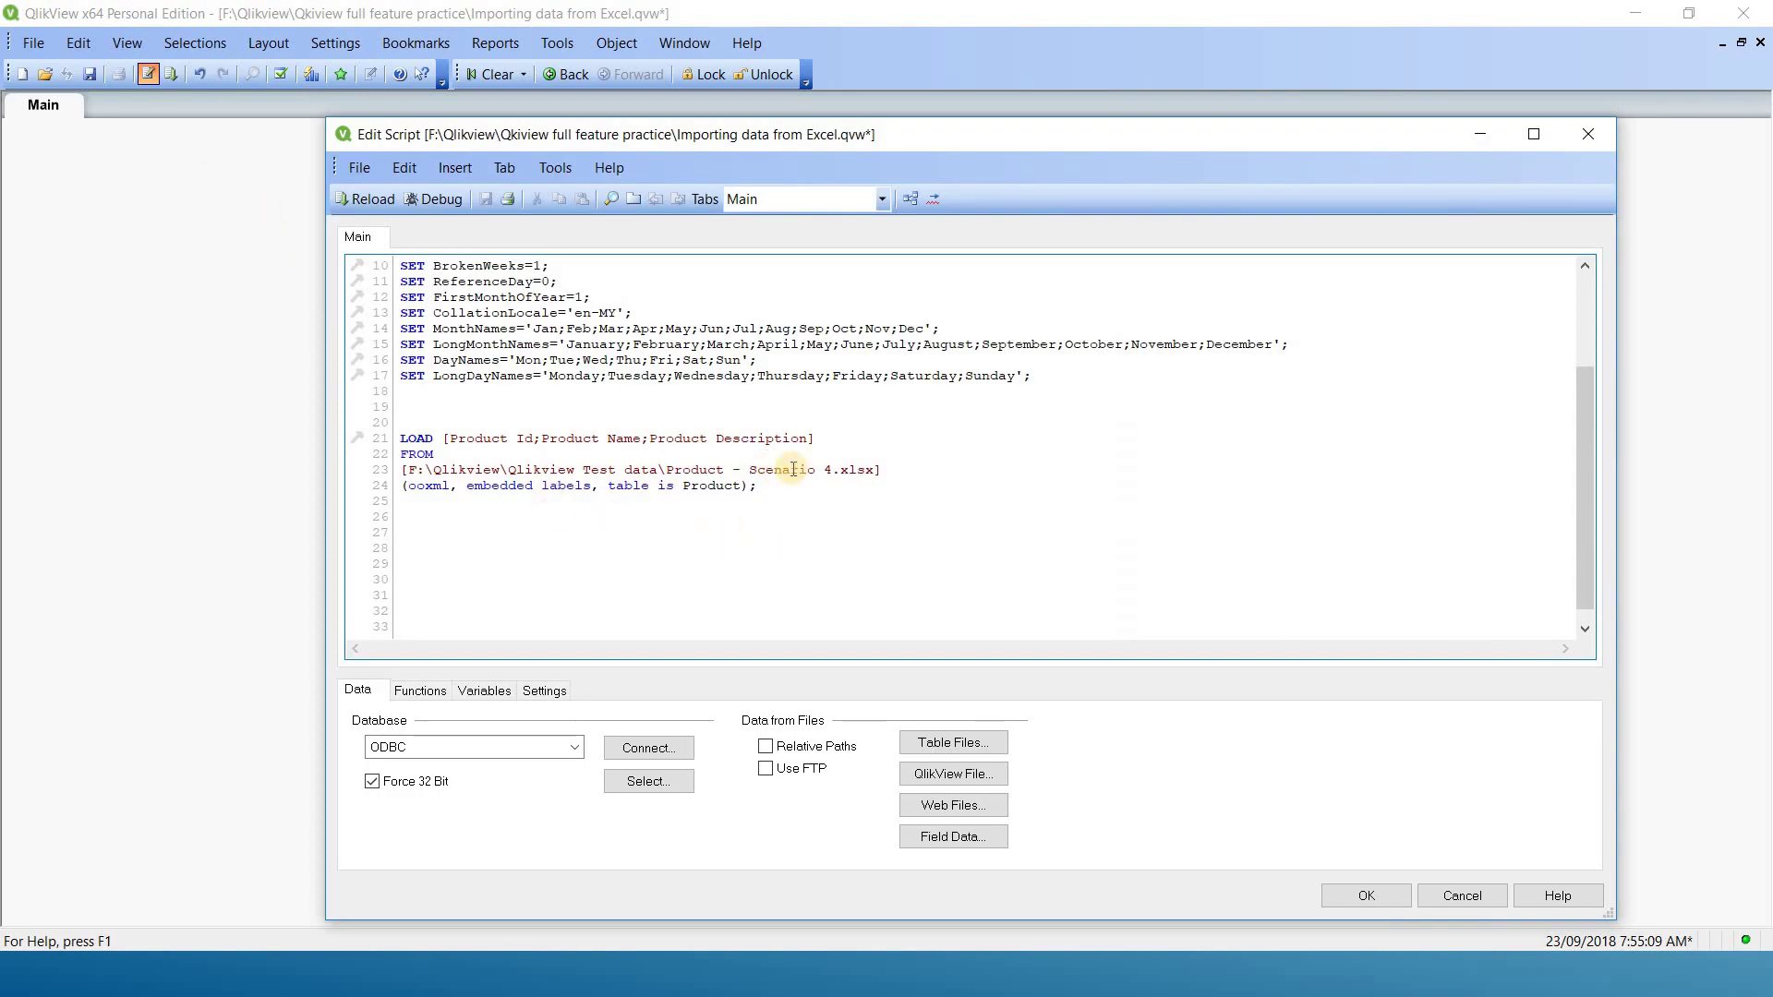
{"action": "left_click", "coordinate": [820, 439]}
{"action": "key", "text": "Return"}
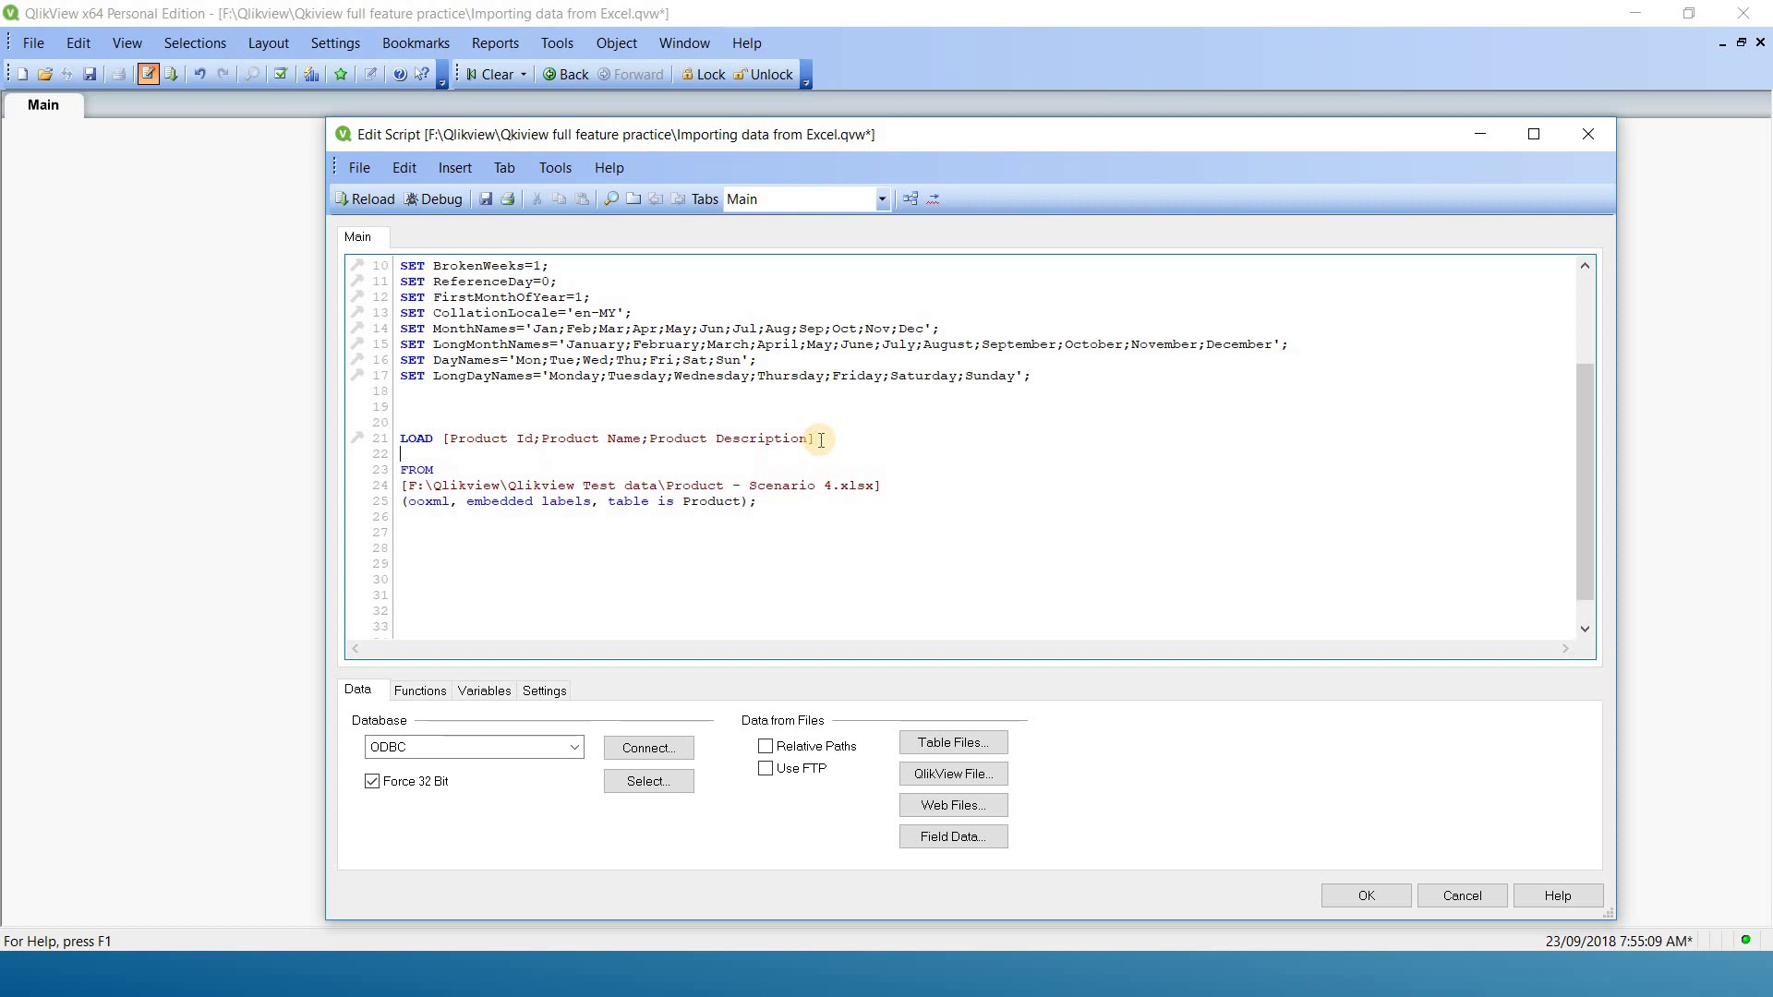
{"action": "key", "text": "Return"}
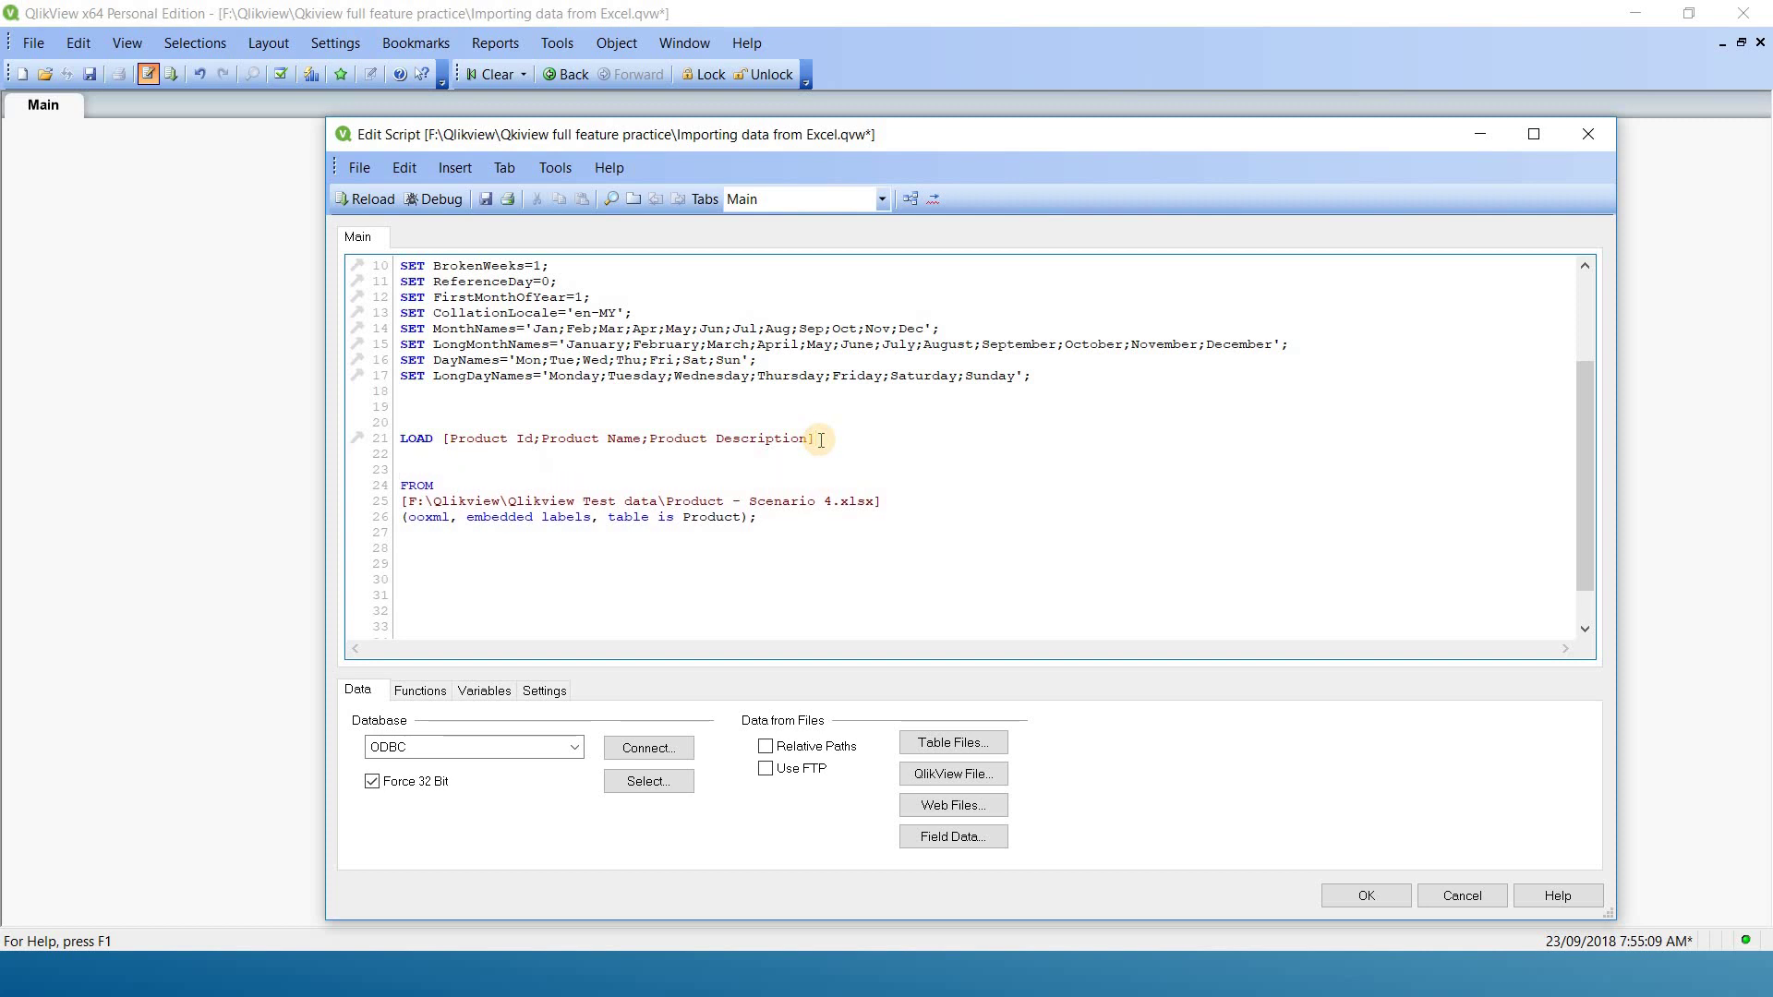
{"action": "type", "text": "Sub"}
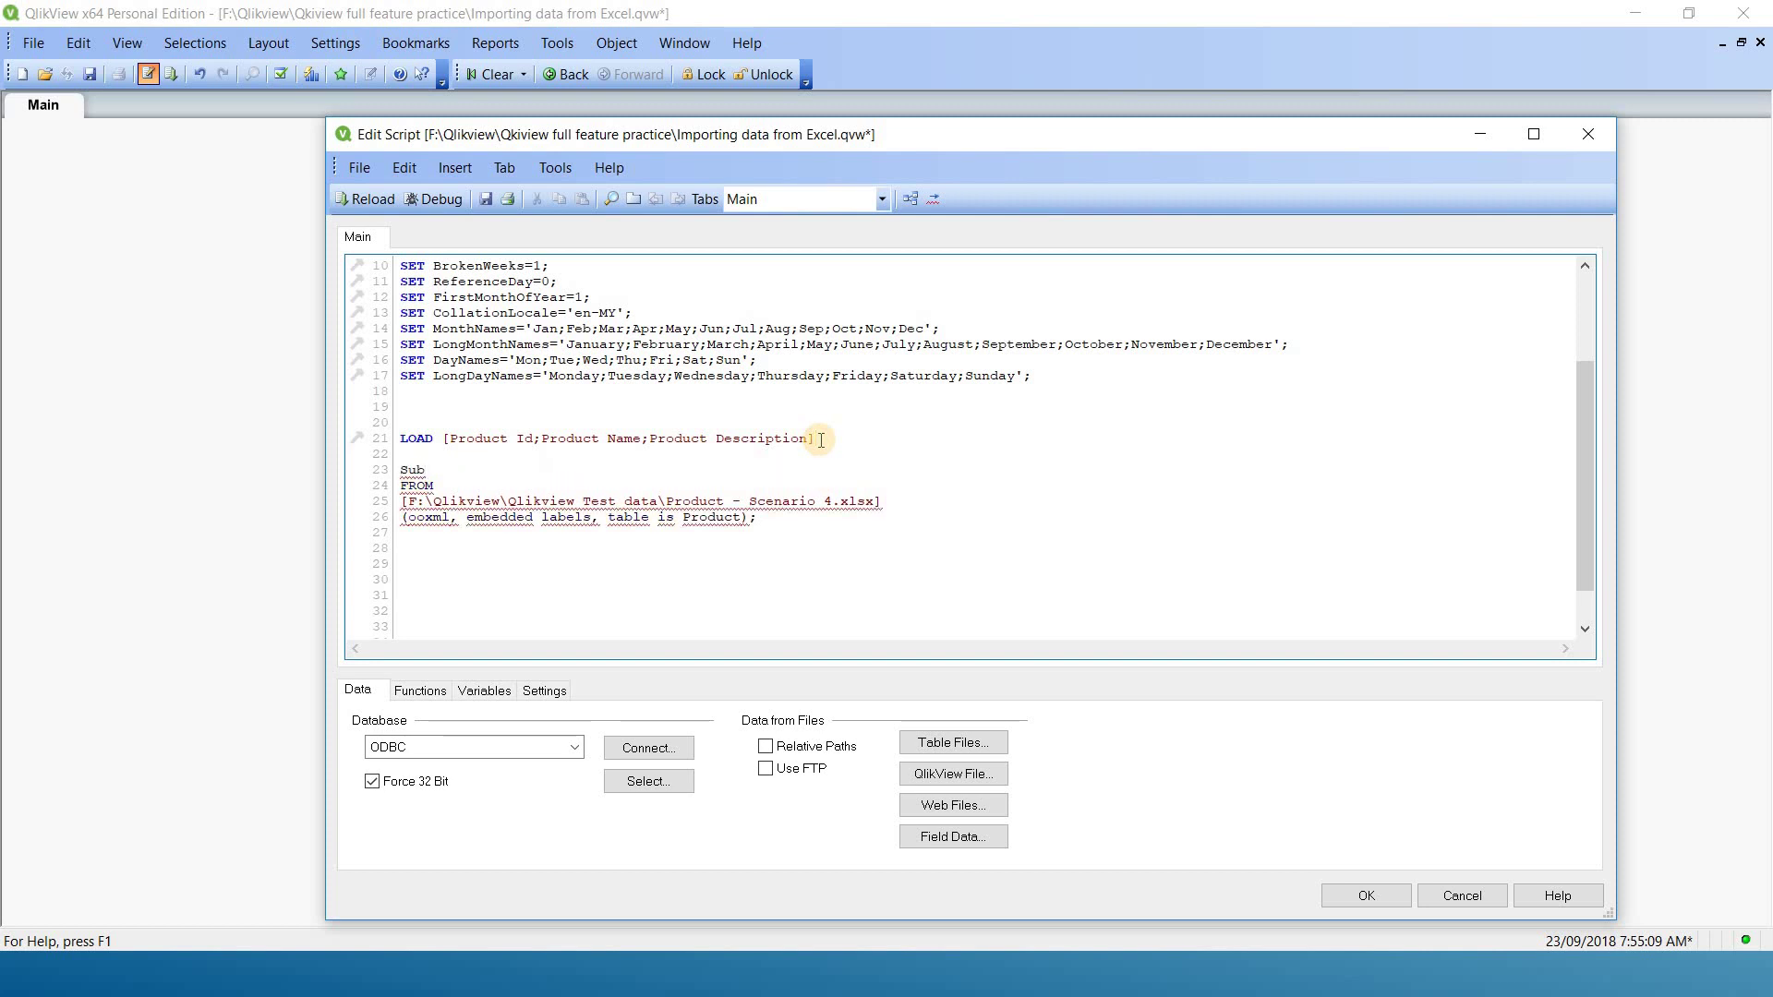
{"action": "type", "text": "field()"}
{"action": "left_click", "coordinate": [820, 439]}
{"action": "type", "text": ","}
{"action": "left_click", "coordinate": [475, 471]}
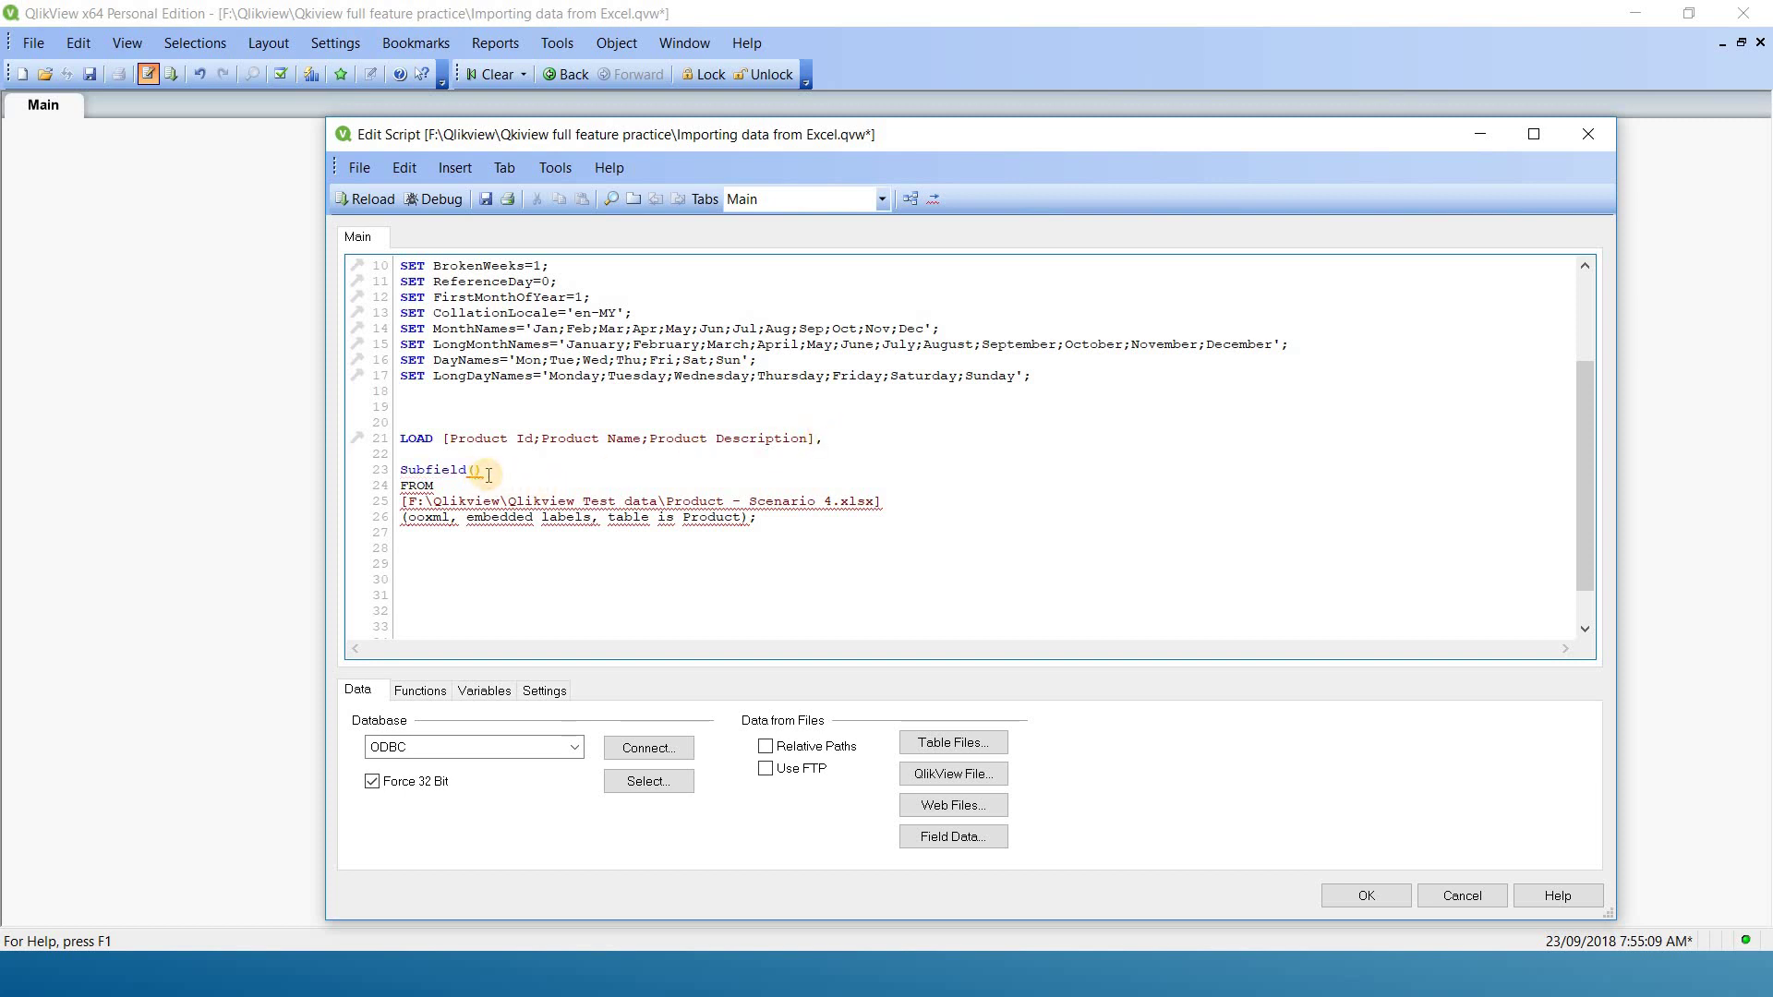
Fill in the Subfield call with the placeholder arguments "field , data separator, position" and select the whole expression.
{"action": "type", "text": "filed"}
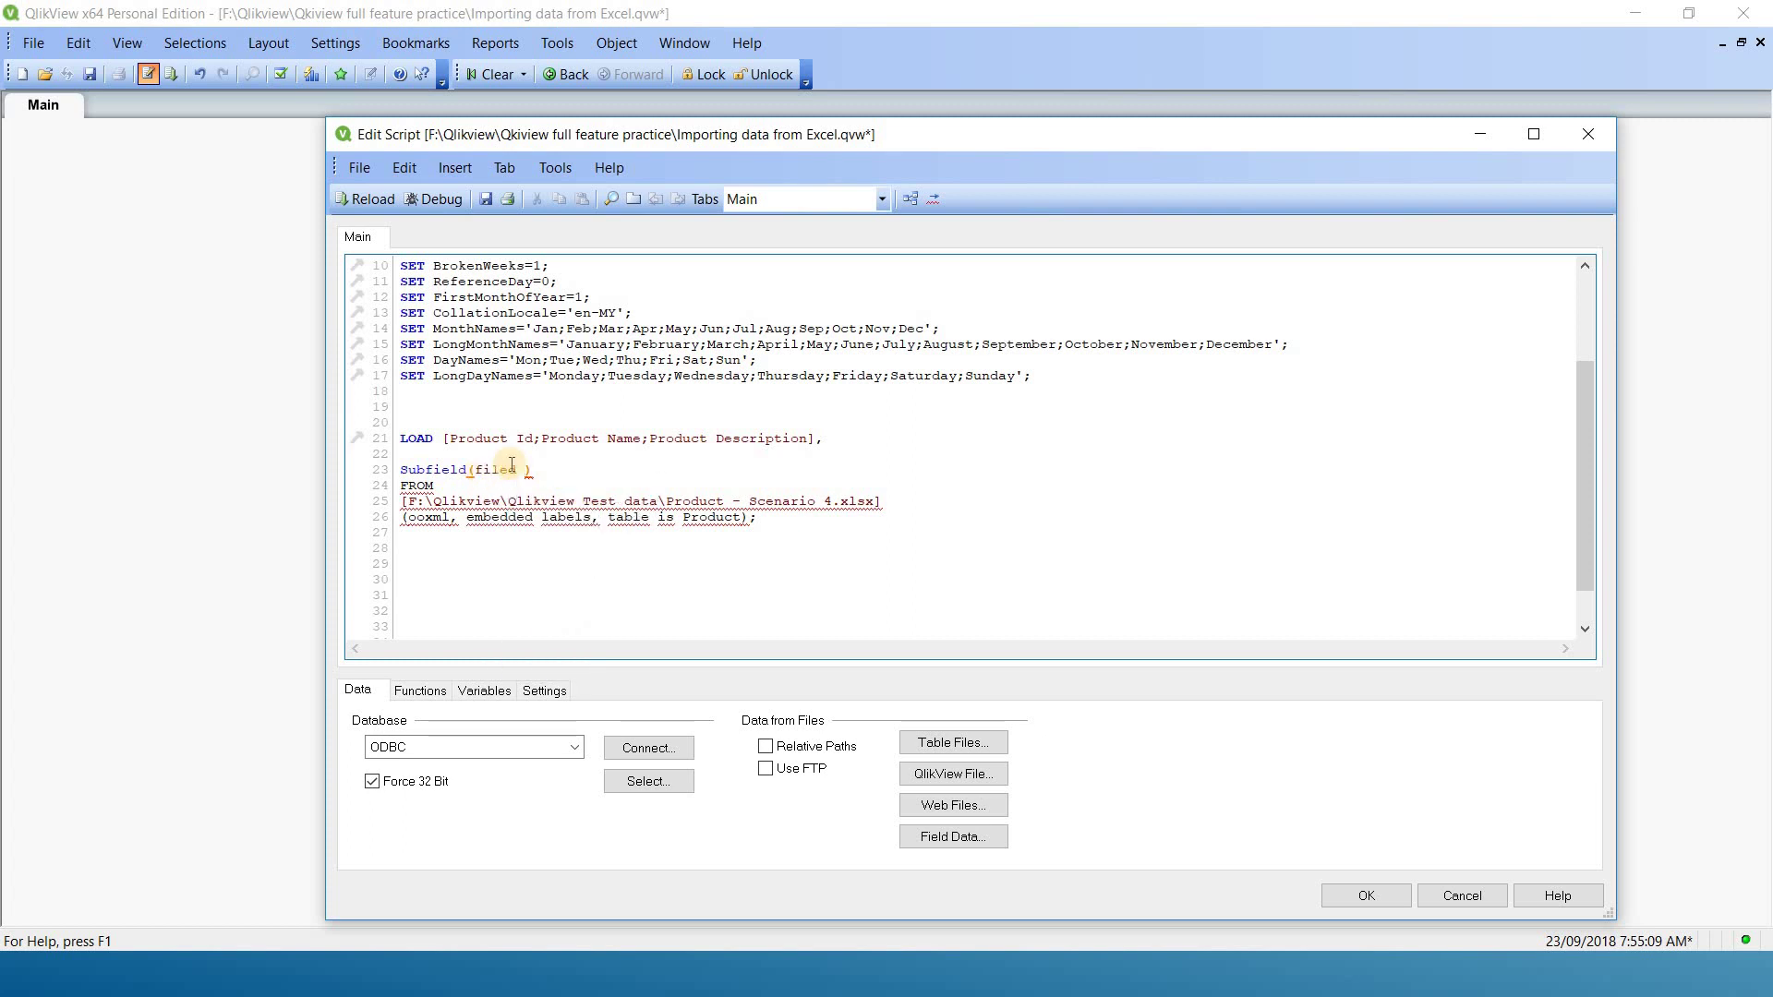
{"action": "key", "text": "BackSpace"}
{"action": "key", "text": "BackSpace"}
{"action": "key", "text": "BackSpace"}
{"action": "key", "text": "BackSpace"}
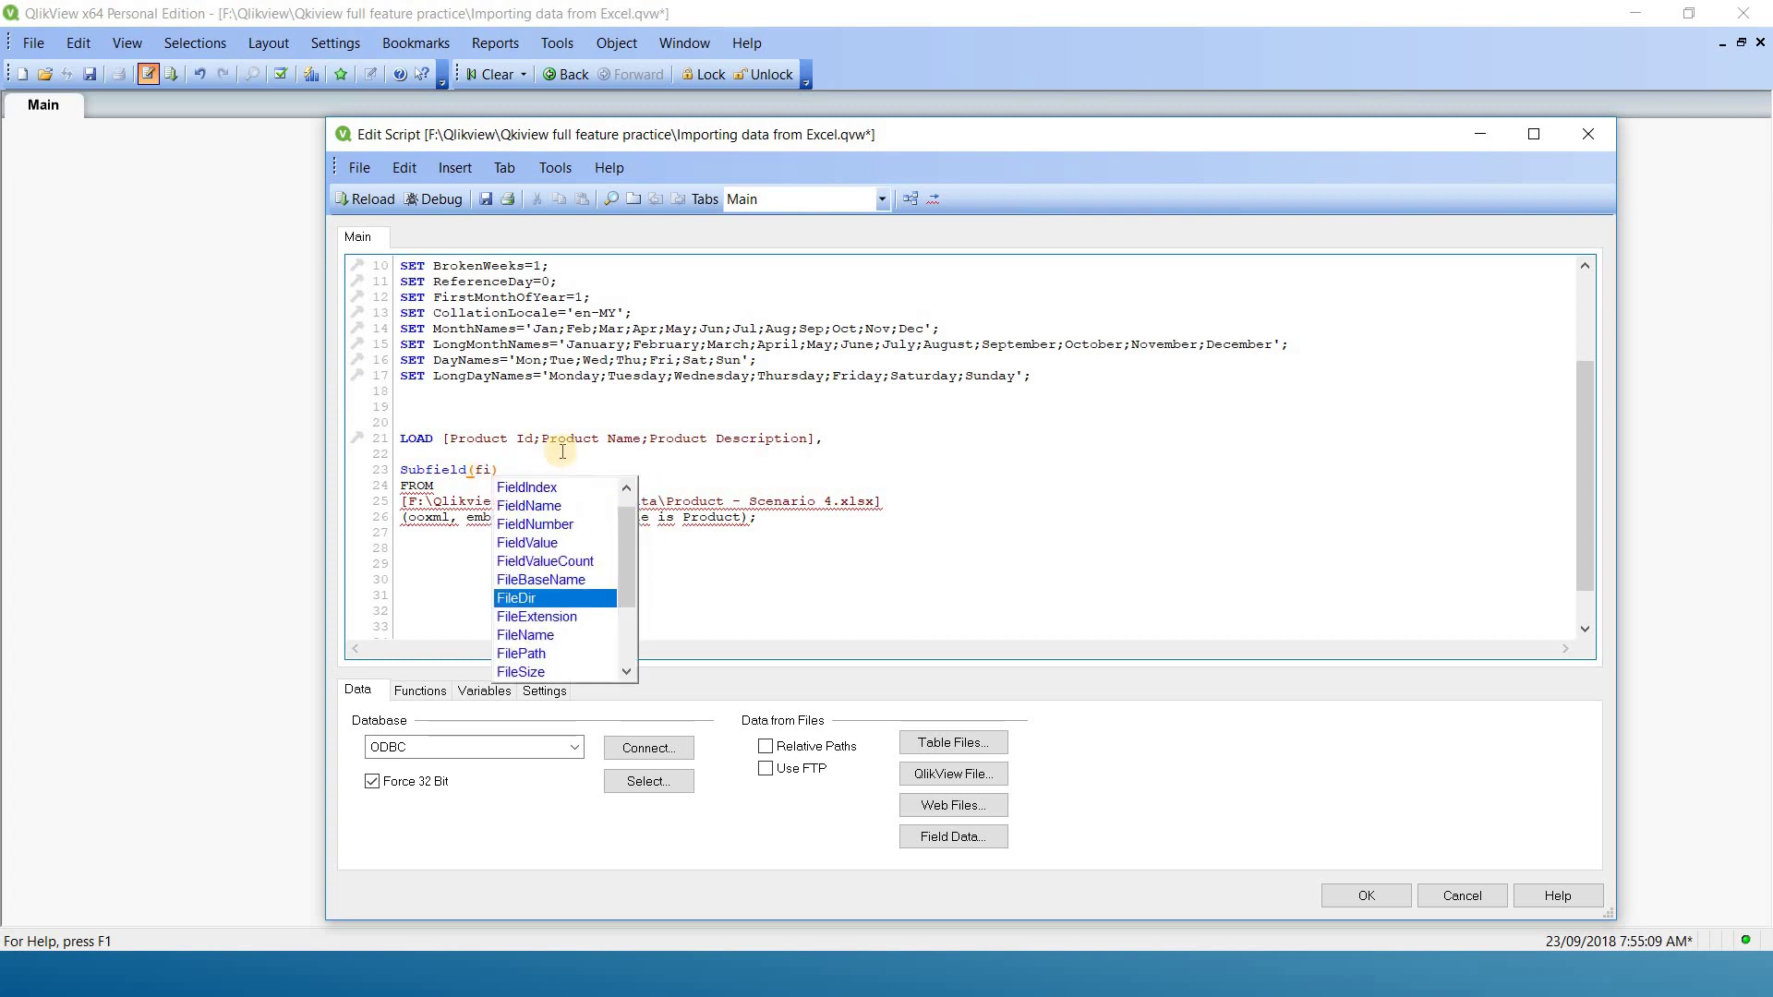
{"action": "type", "text": "eld"}
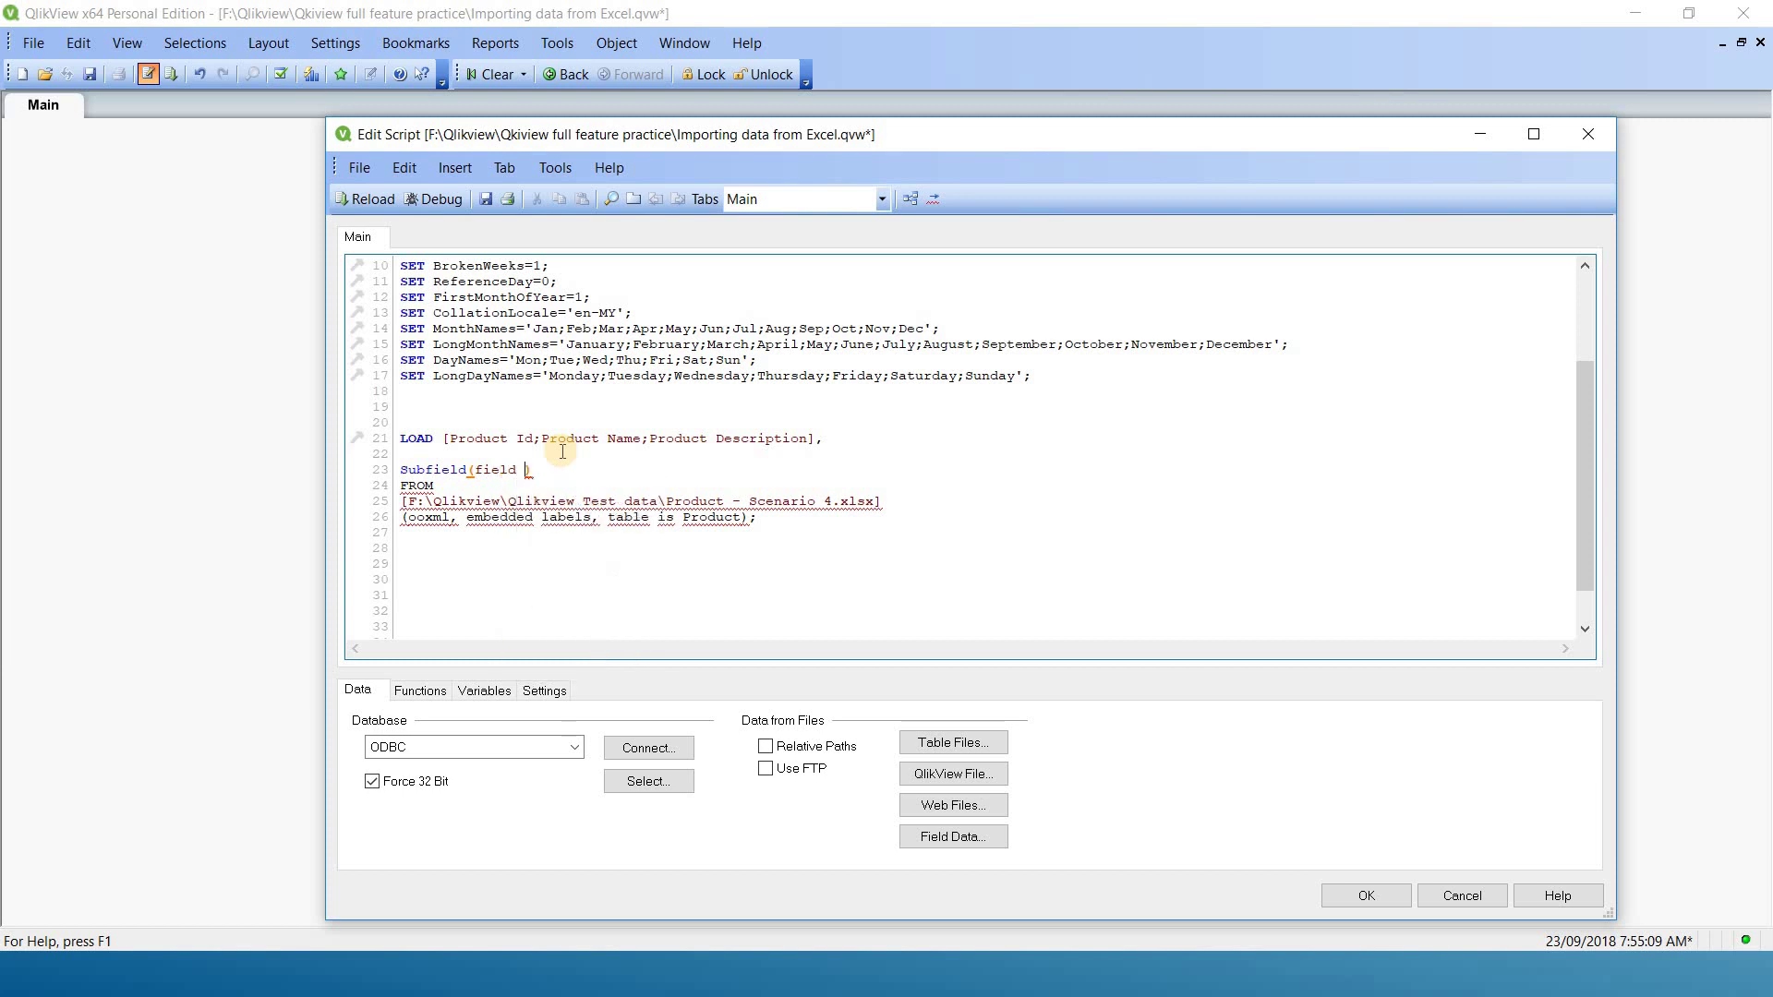
{"action": "type", "text": " , "}
{"action": "type", "text": "de"}
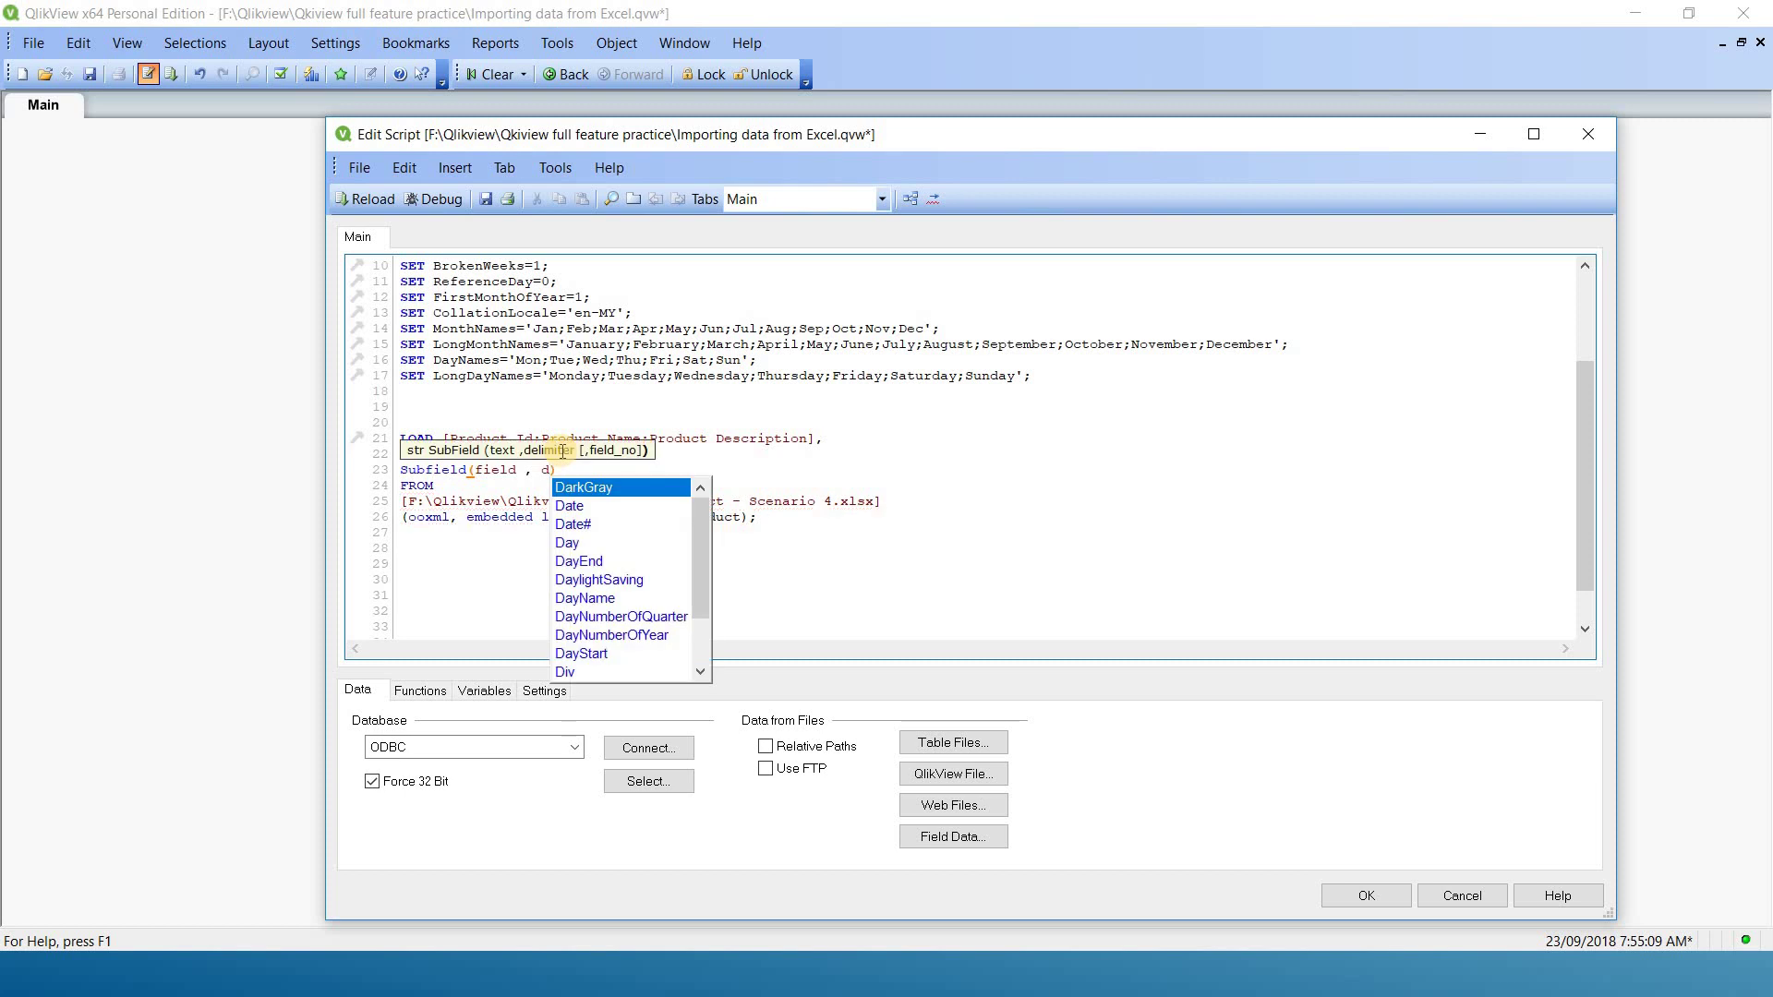
{"action": "key", "text": "BackSpace"}
{"action": "type", "text": "ata s"}
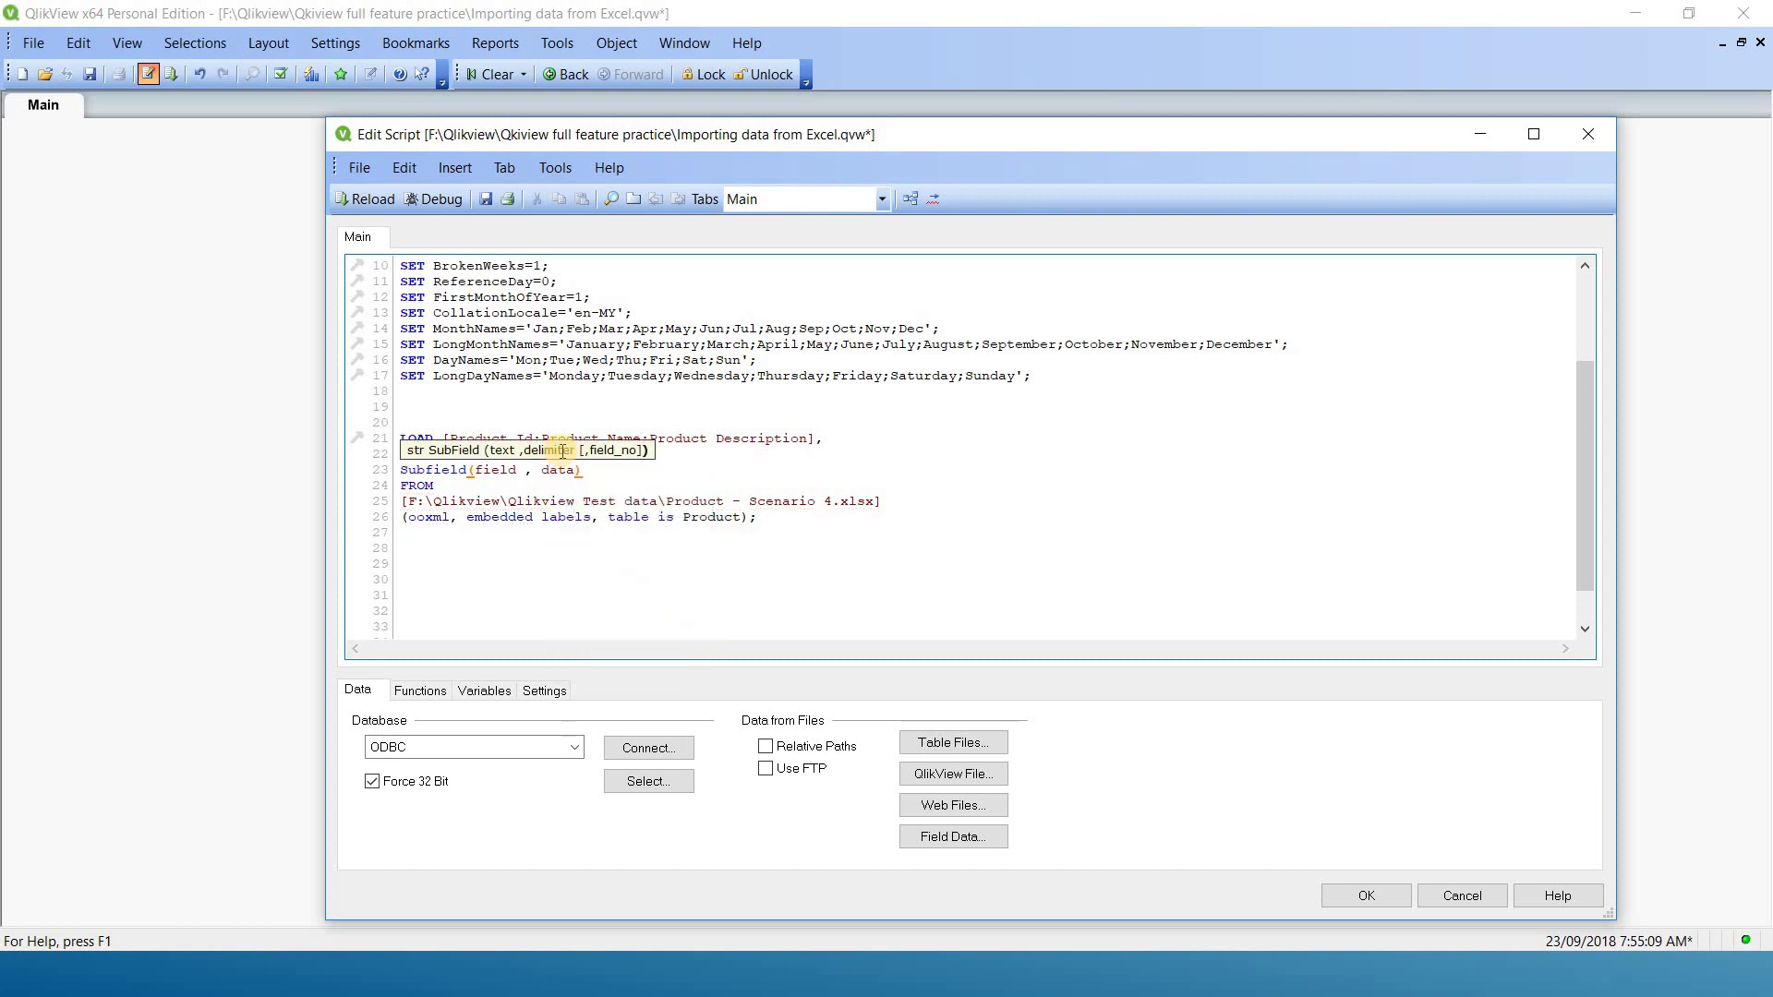
{"action": "type", "text": "eparator"}
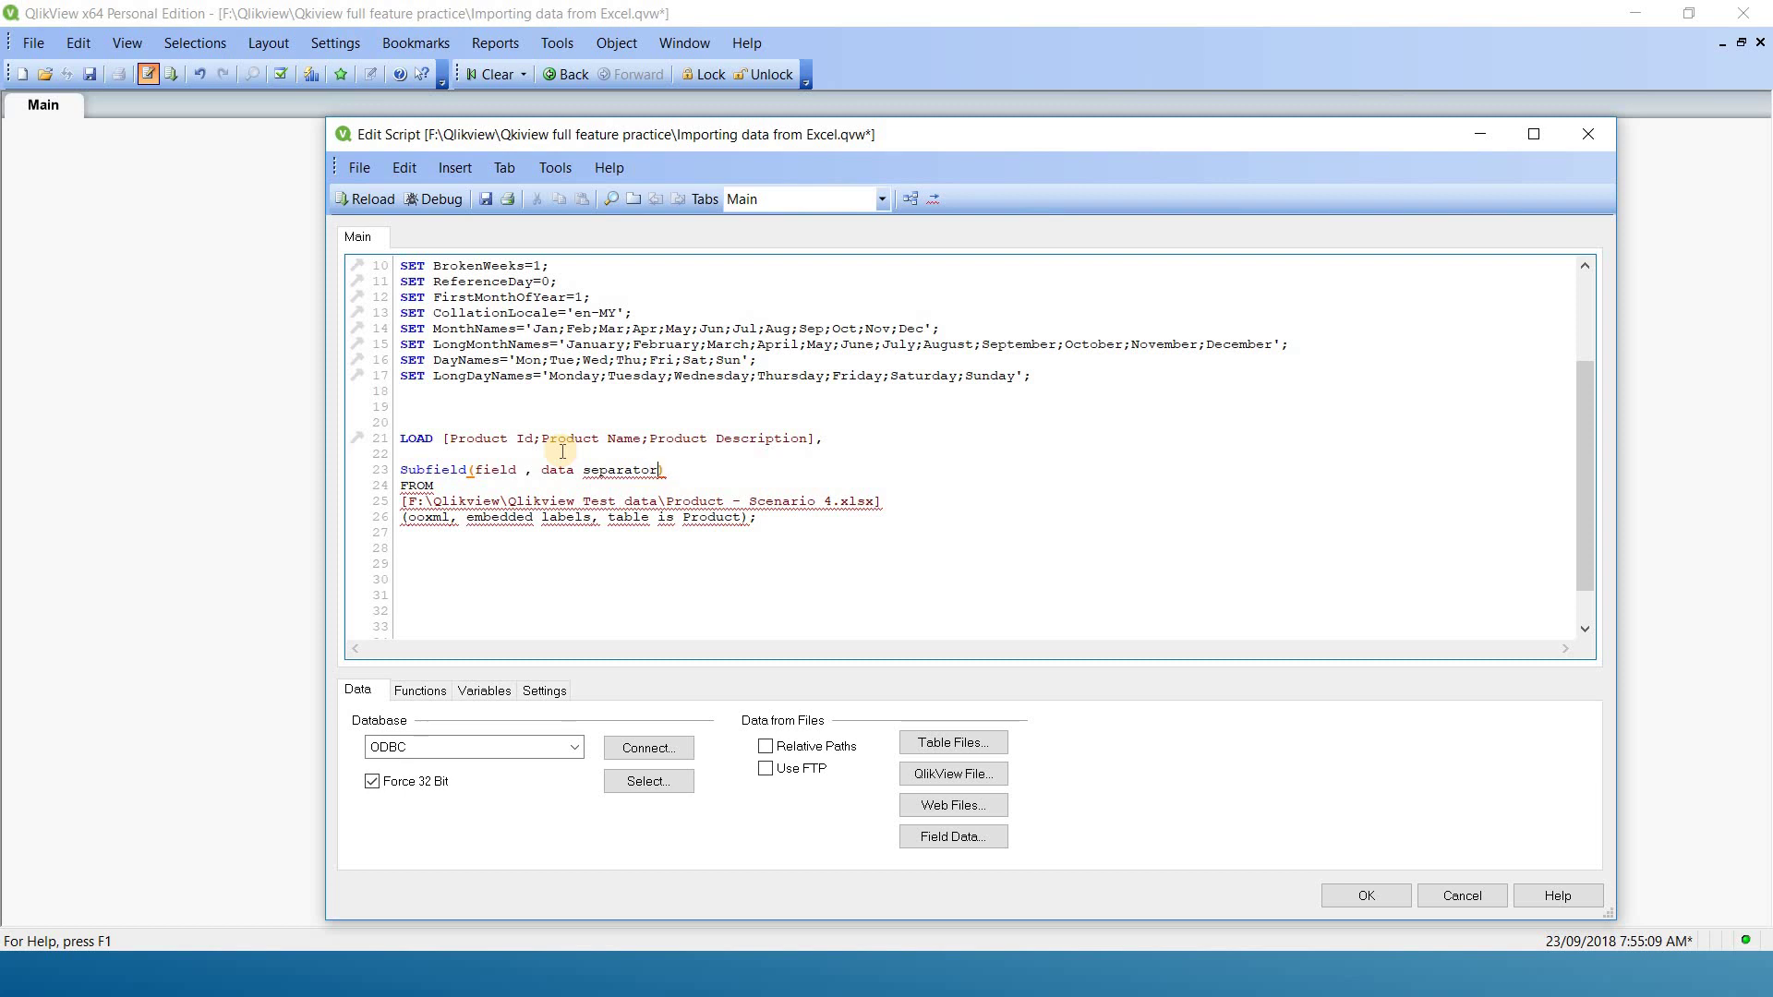
{"action": "type", "text": ", position"}
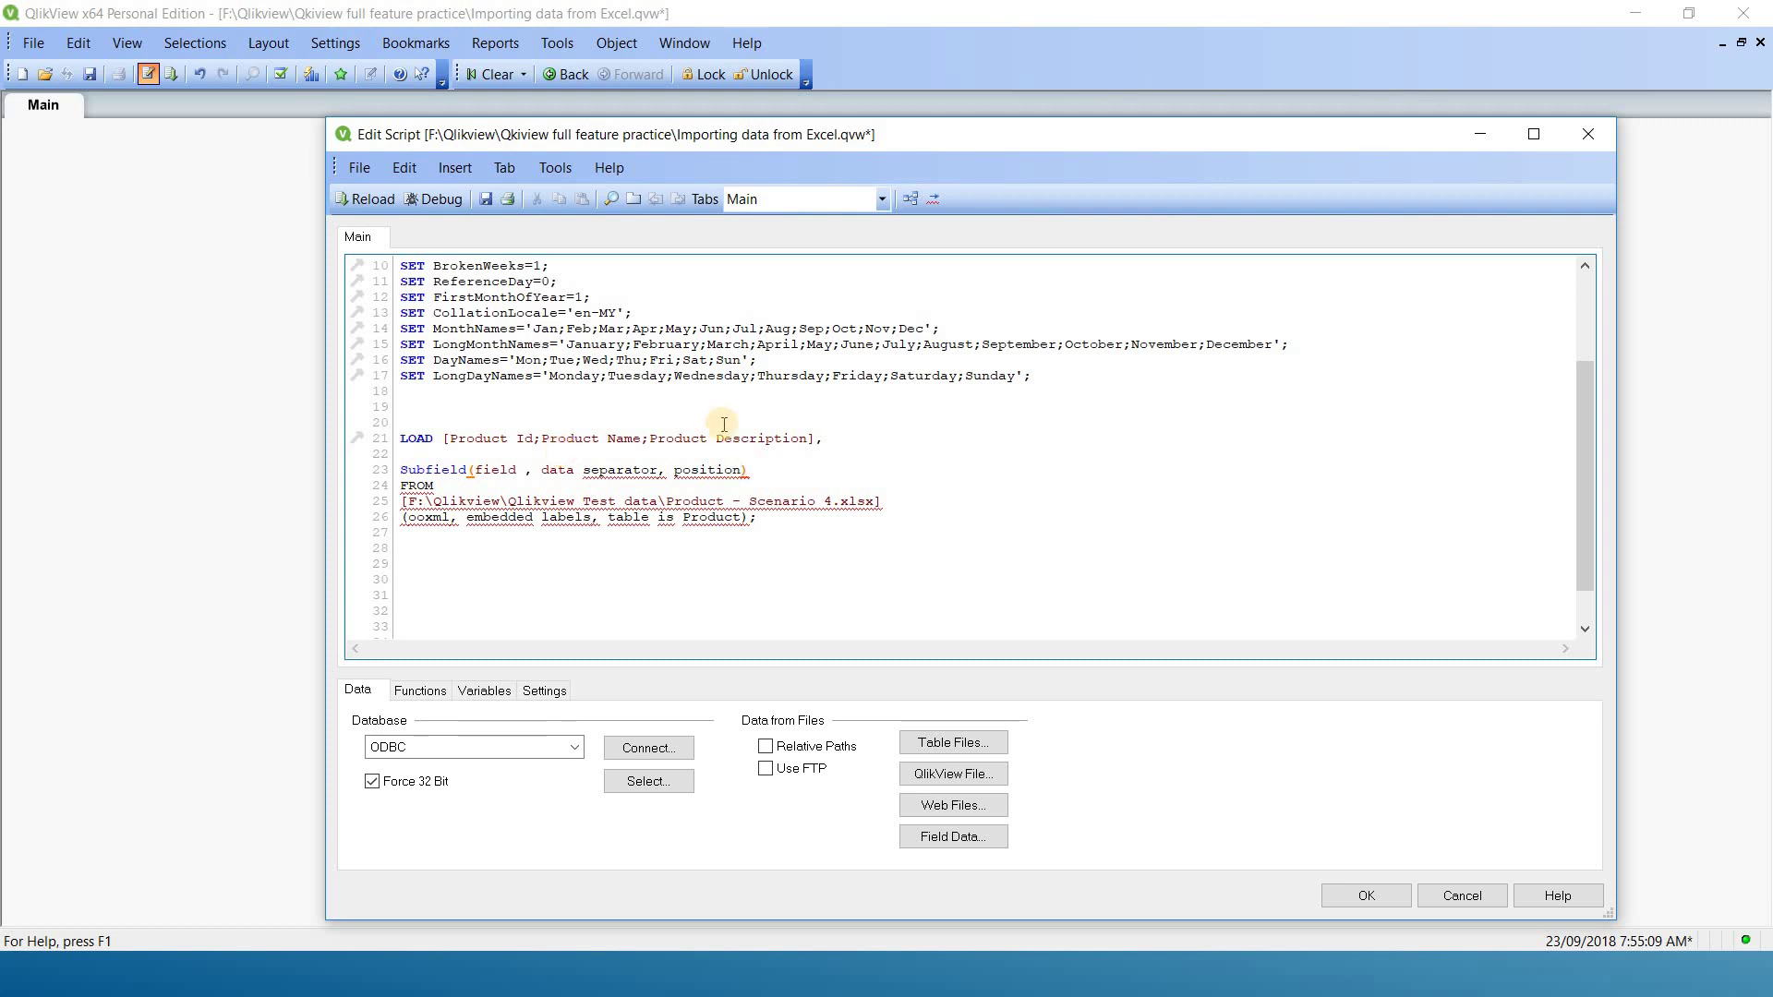
{"action": "left_click_drag", "start_coordinate": [749, 470], "coordinate": [398, 471]}
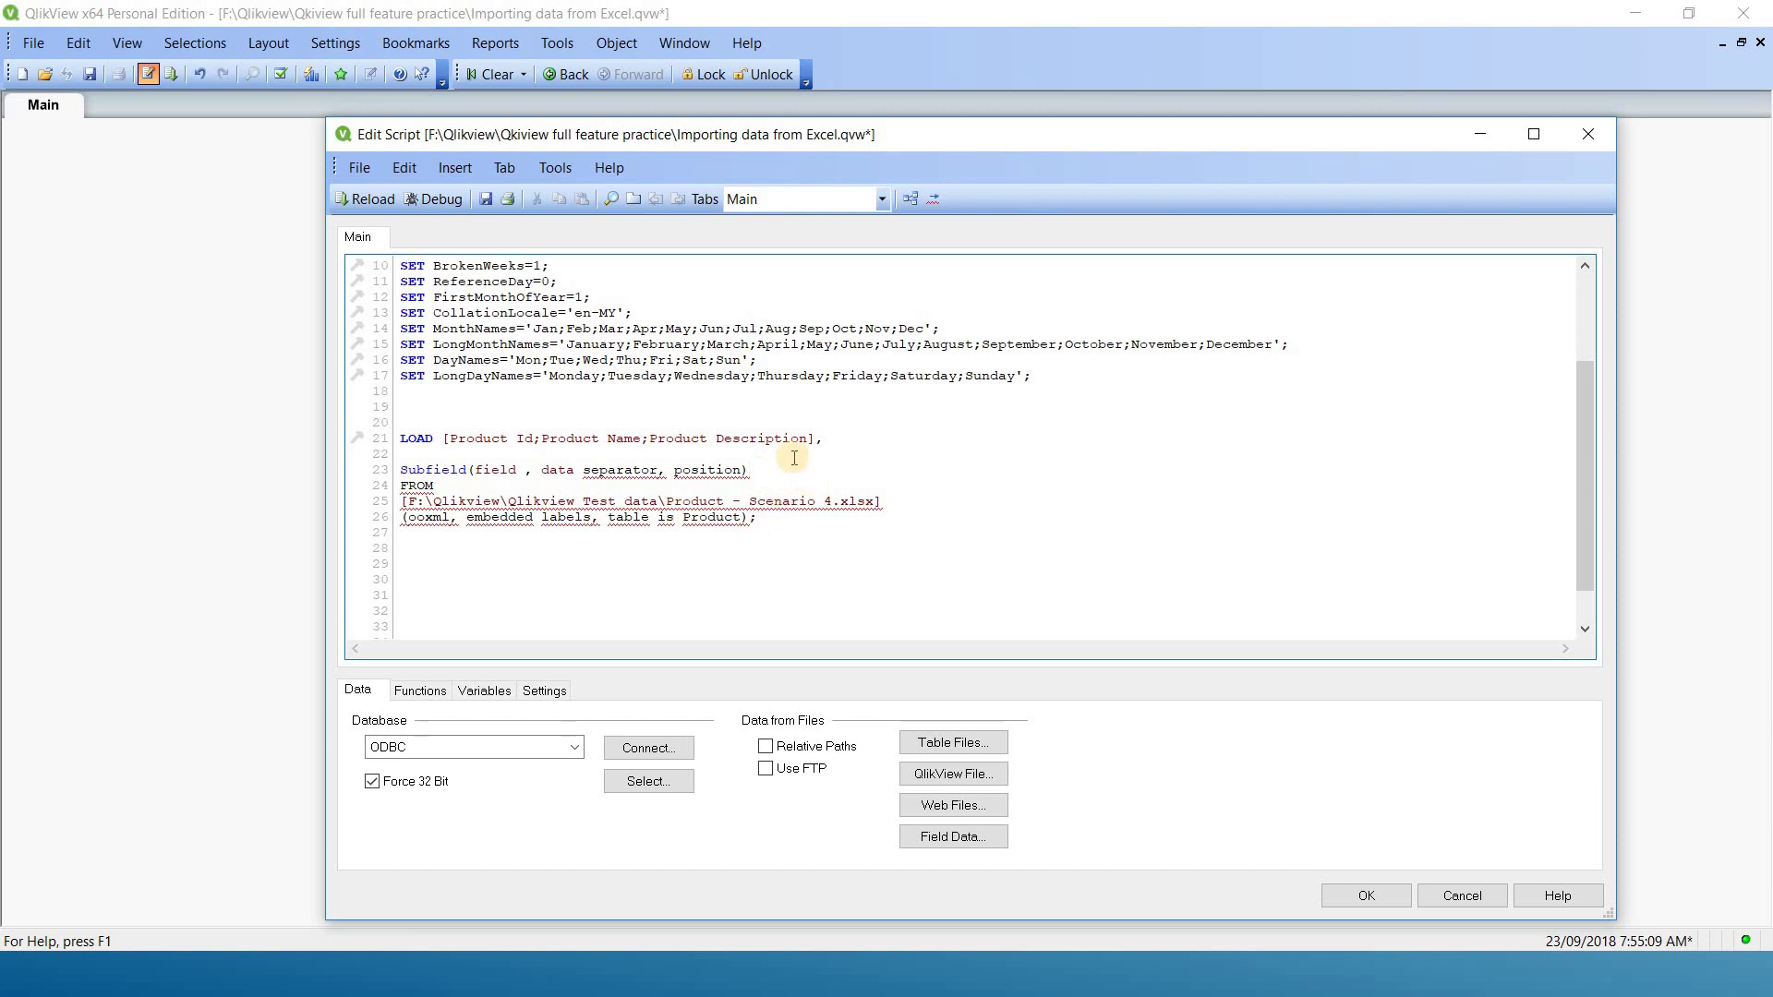
Replace the "field" placeholder in the Subfield call with the combined field [Product Id;Product Name;Product Description].
{"action": "left_click_drag", "start_coordinate": [816, 439], "coordinate": [445, 443]}
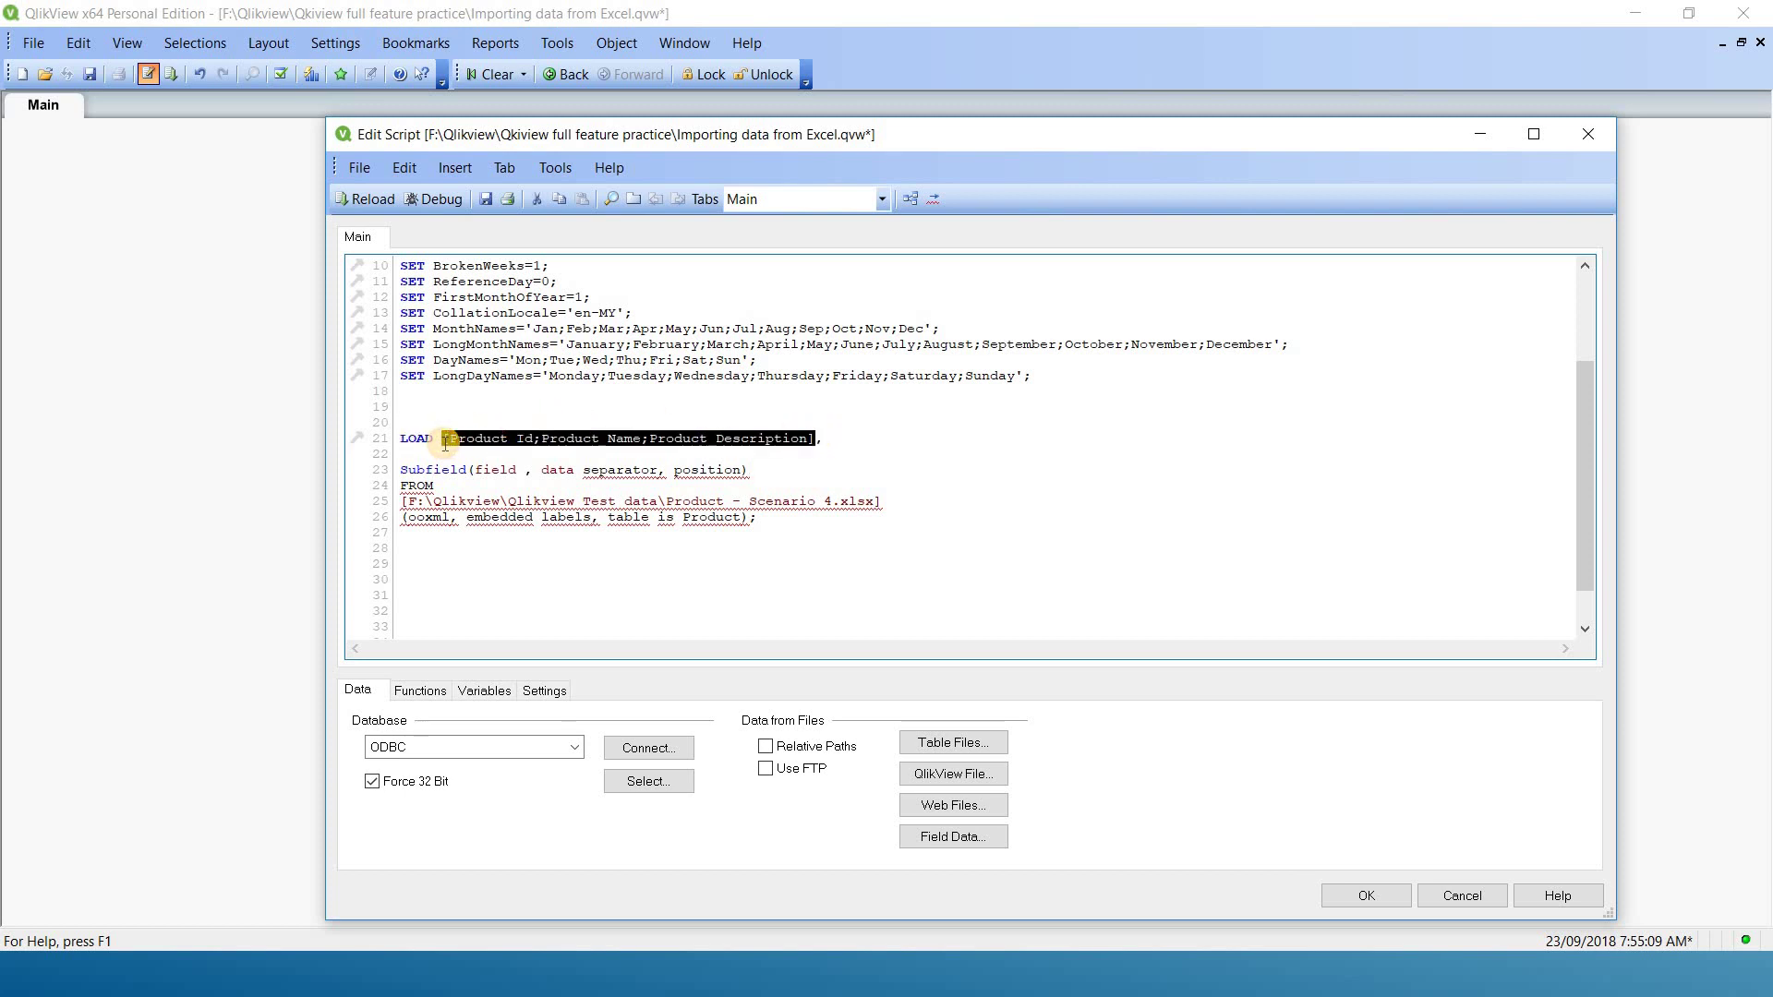
{"action": "key", "text": "ctrl+c"}
{"action": "double_click", "coordinate": [496, 470]}
{"action": "key", "text": "ctrl+v"}
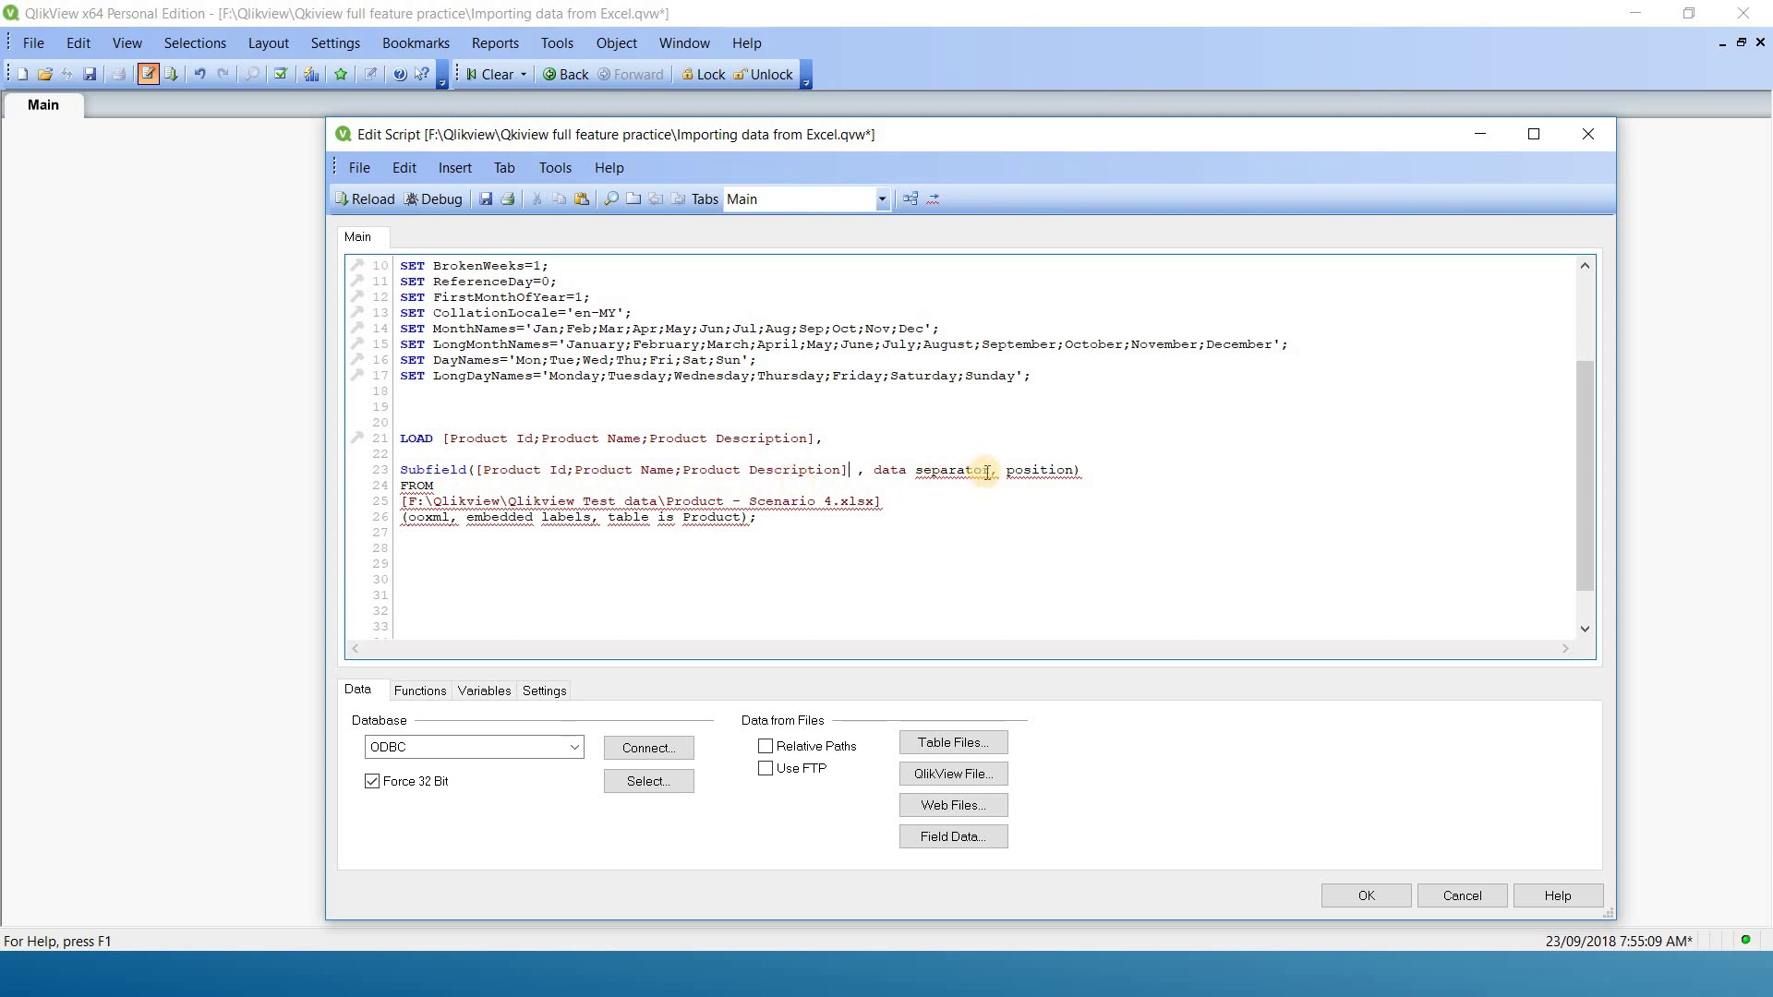
Replace the Subfield call's data separator placeholder with ';' and its position placeholder with 1.
{"action": "left_click_drag", "start_coordinate": [986, 473], "coordinate": [870, 477]}
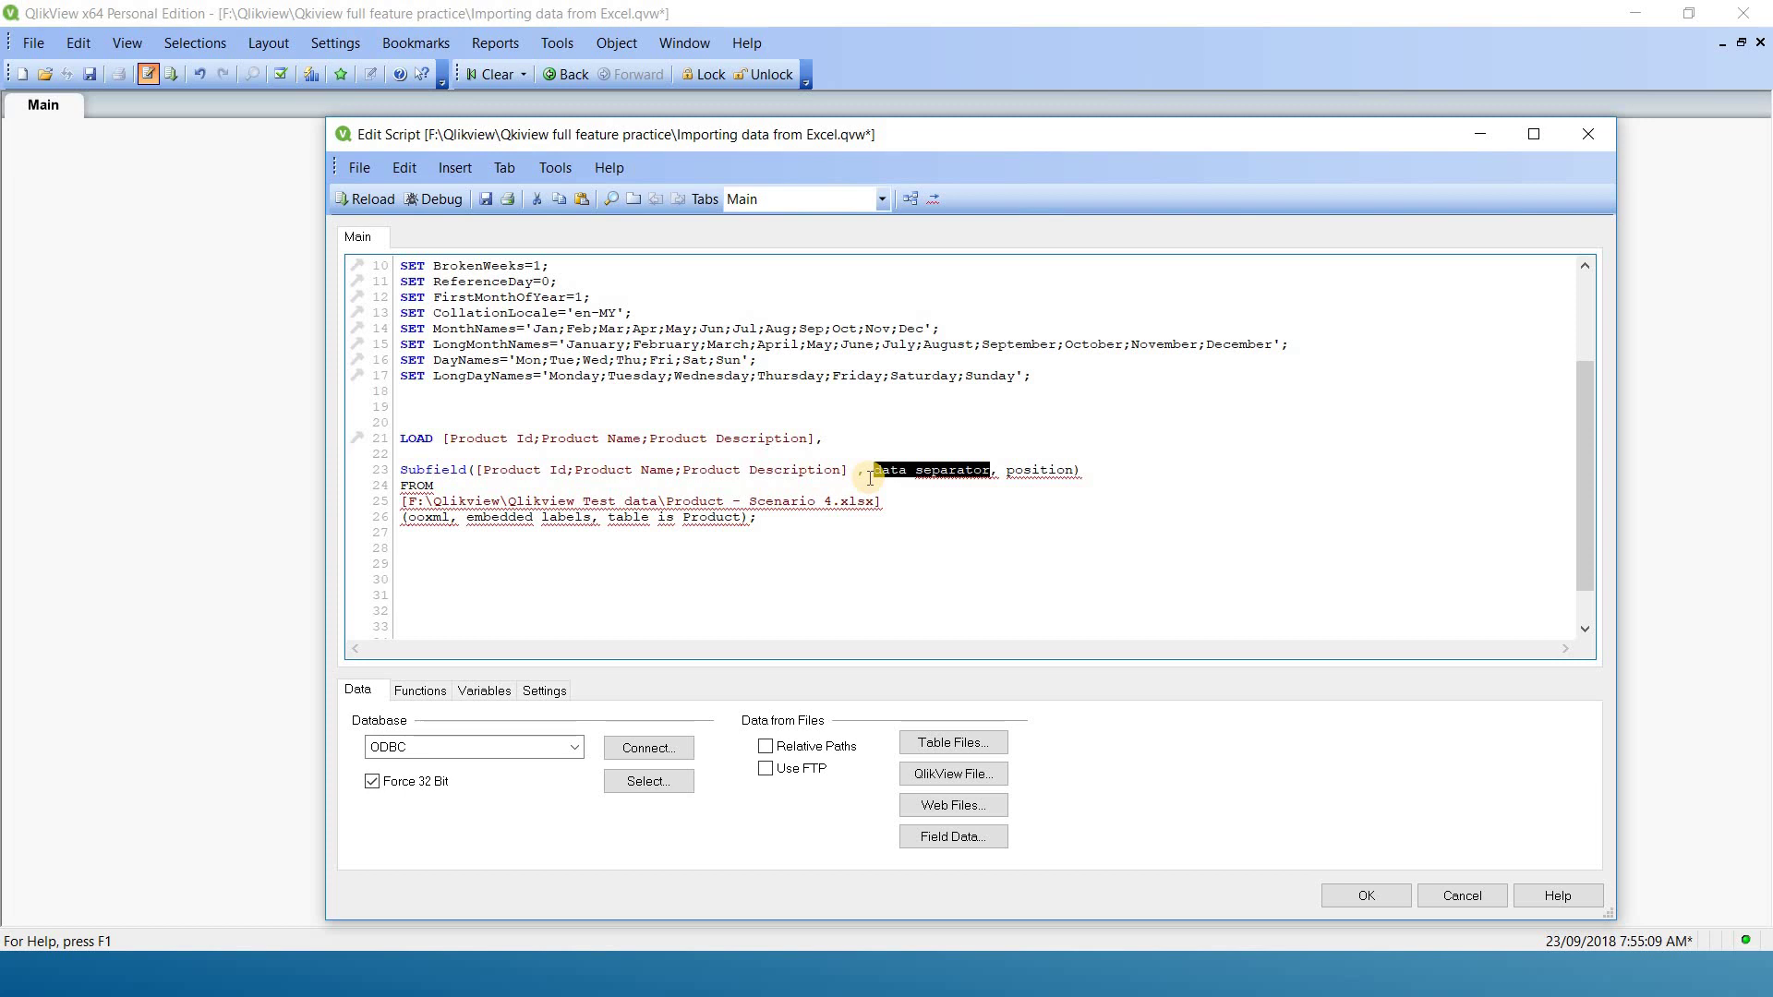
{"action": "key", "text": "Delete"}
{"action": "type", "text": "'"}
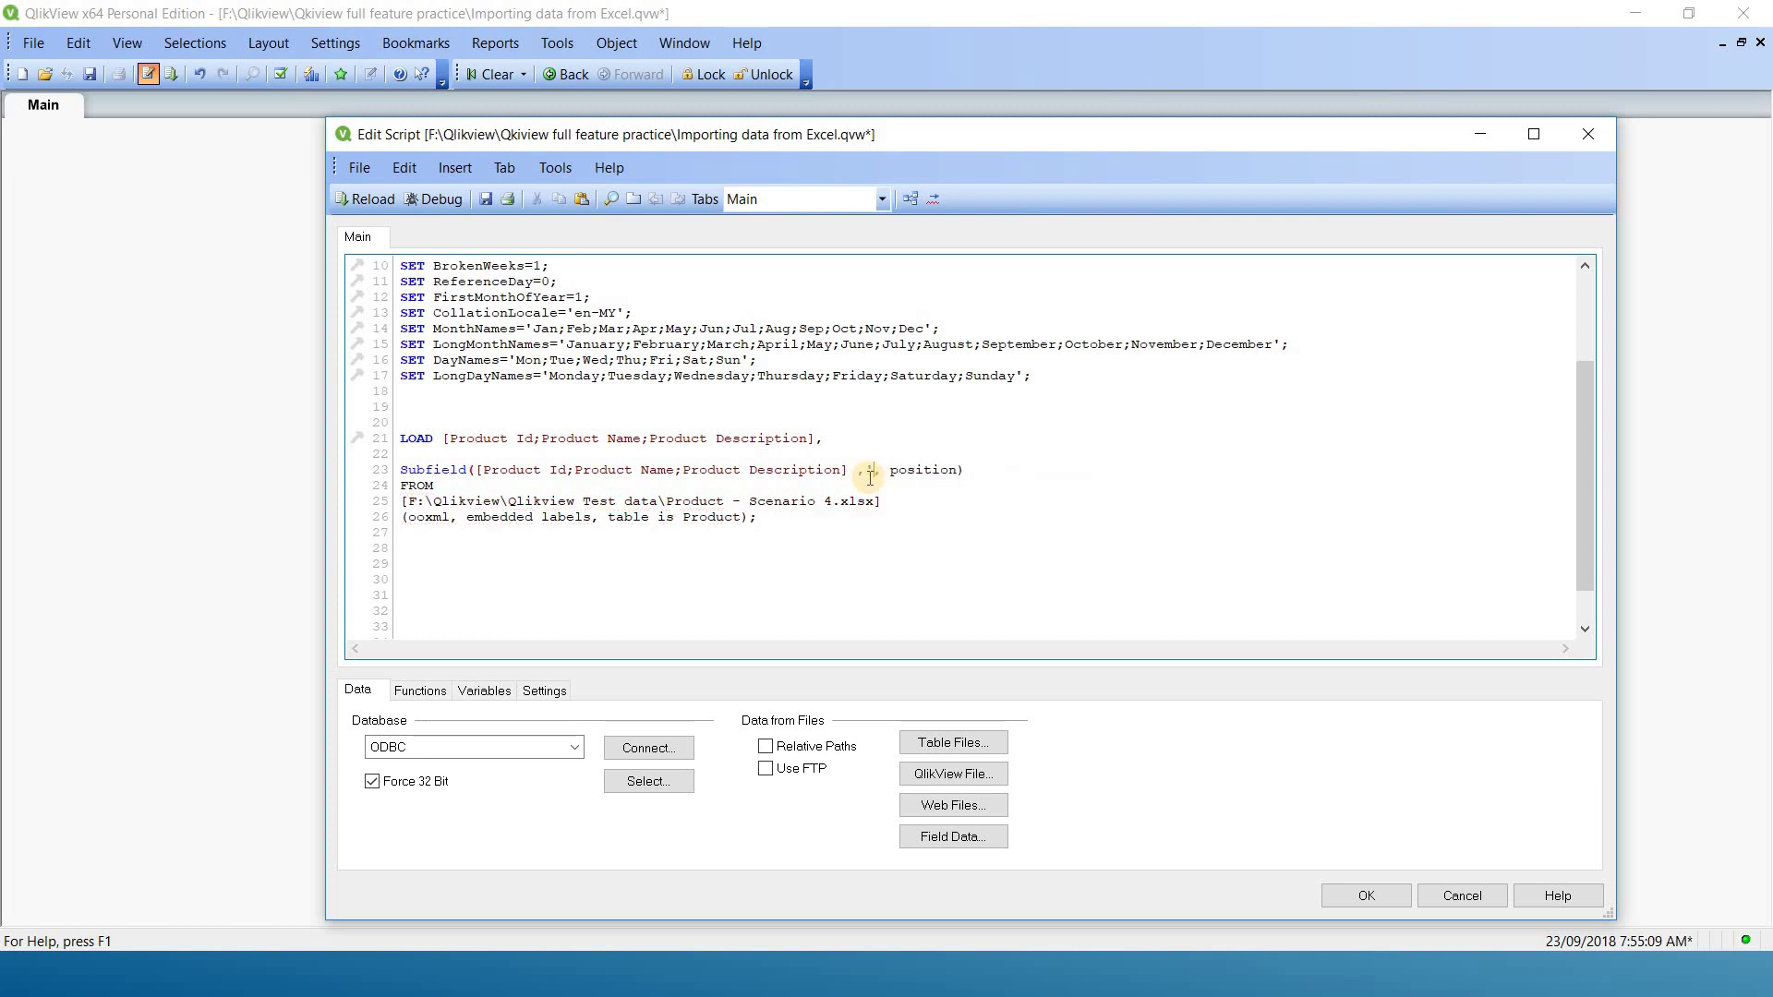
{"action": "type", "text": ";',"}
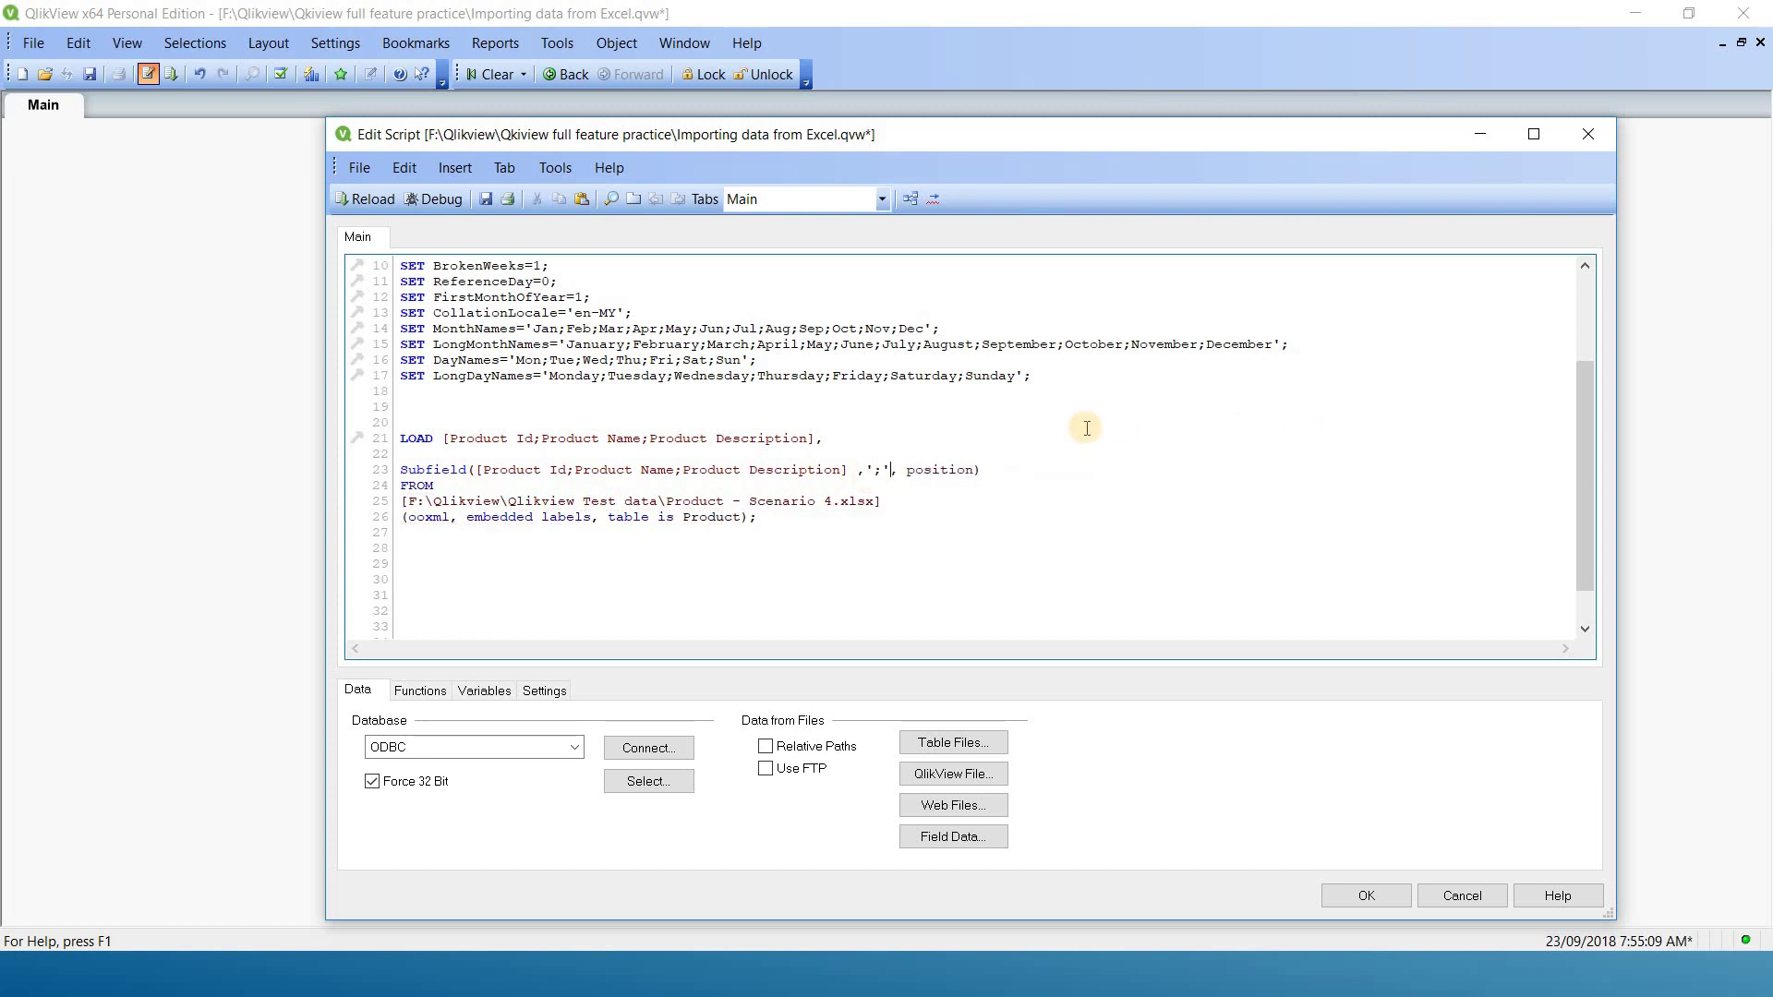
{"action": "left_click_drag", "start_coordinate": [971, 471], "coordinate": [906, 471]}
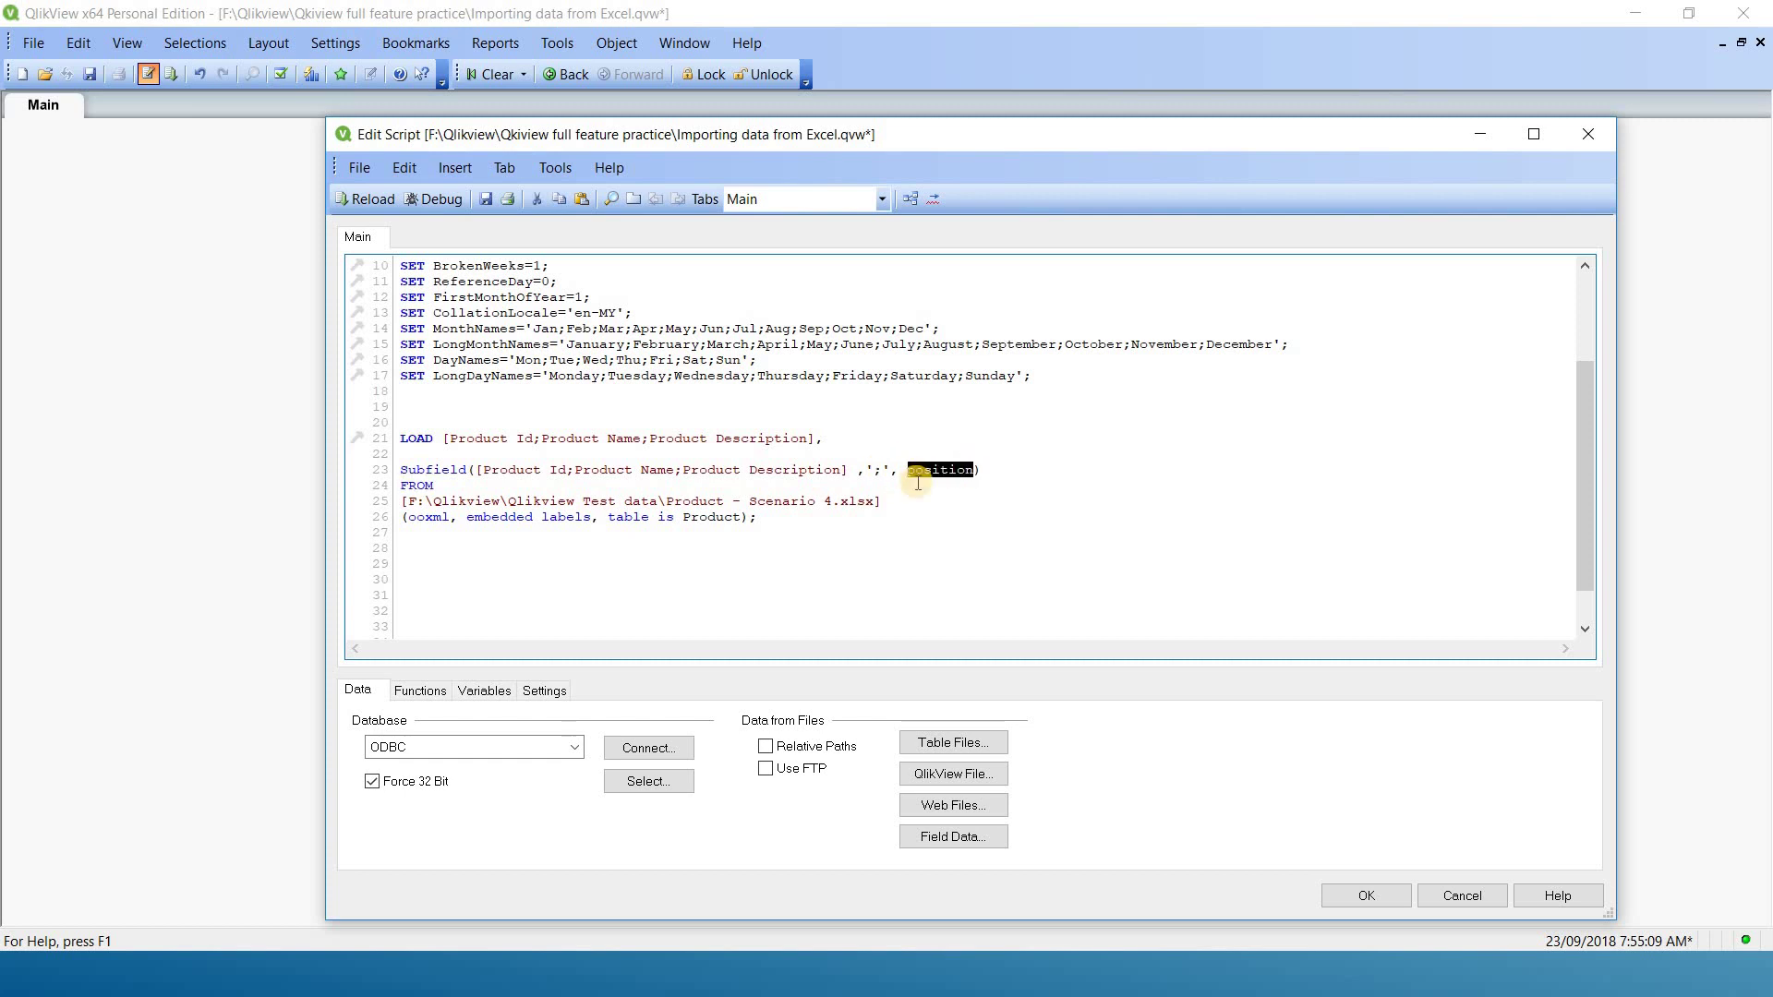
{"action": "type", "text": "1) "}
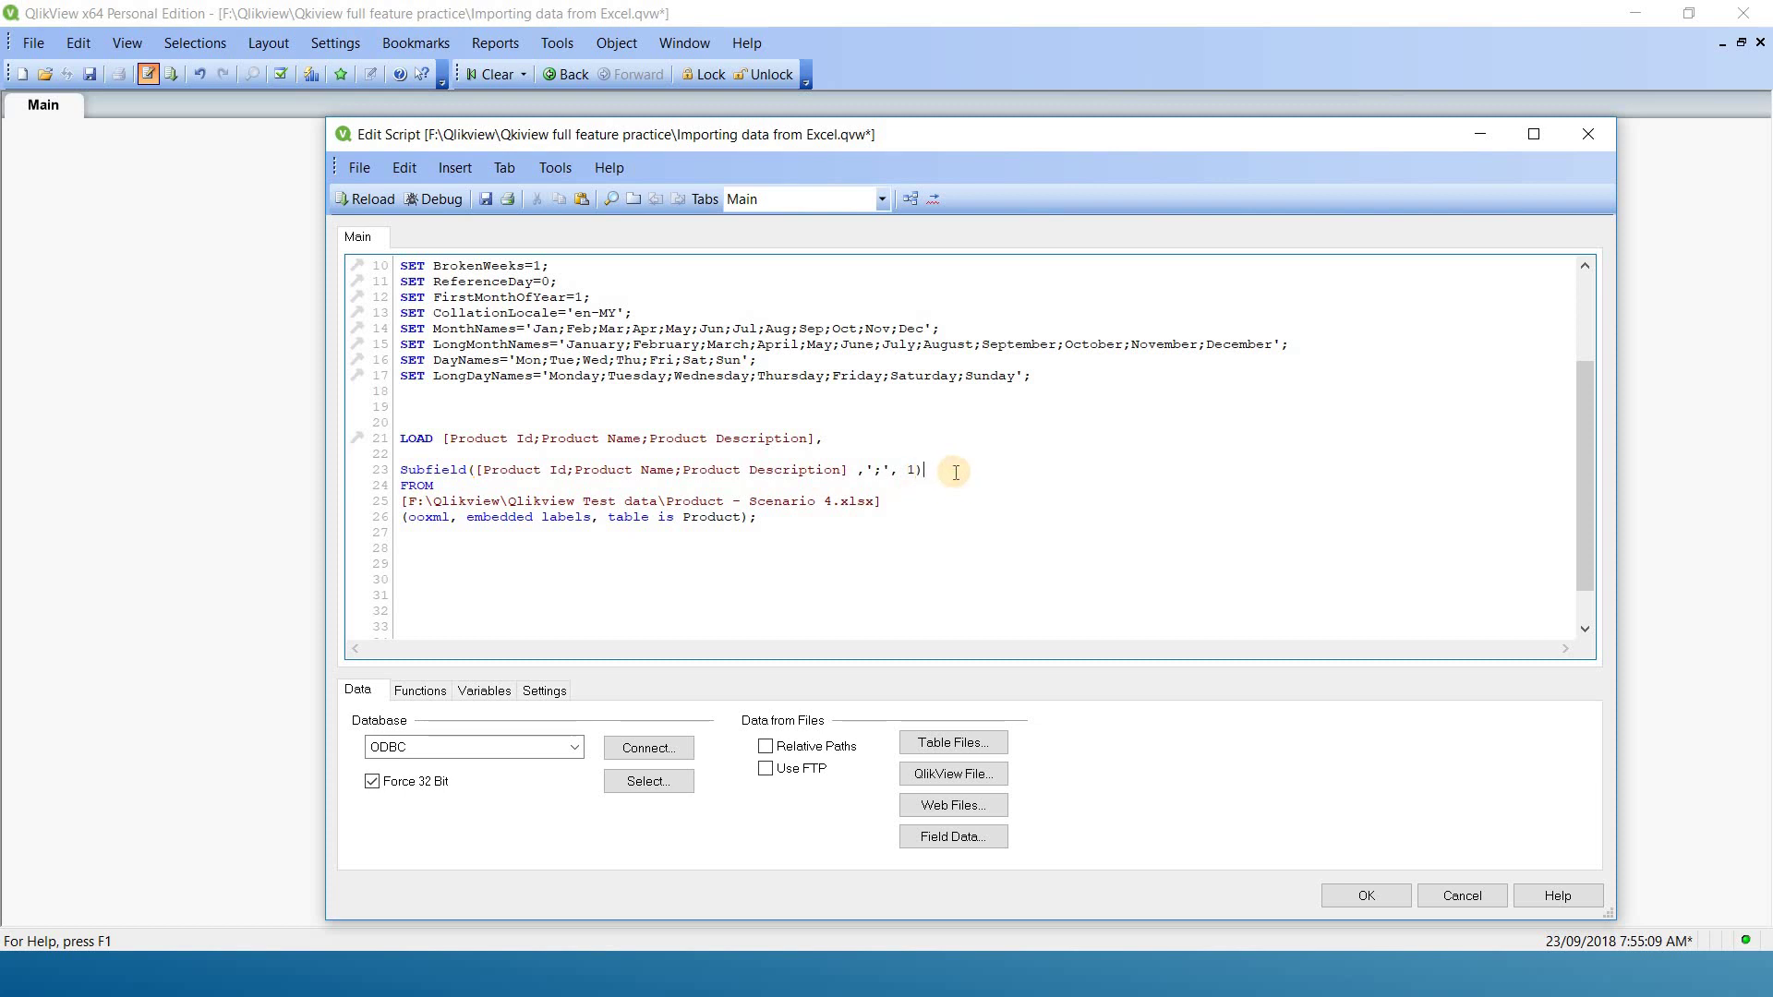
Alias the first Subfield expression as [Product Id], enclosing the name in square brackets.
{"action": "type", "text": "as"}
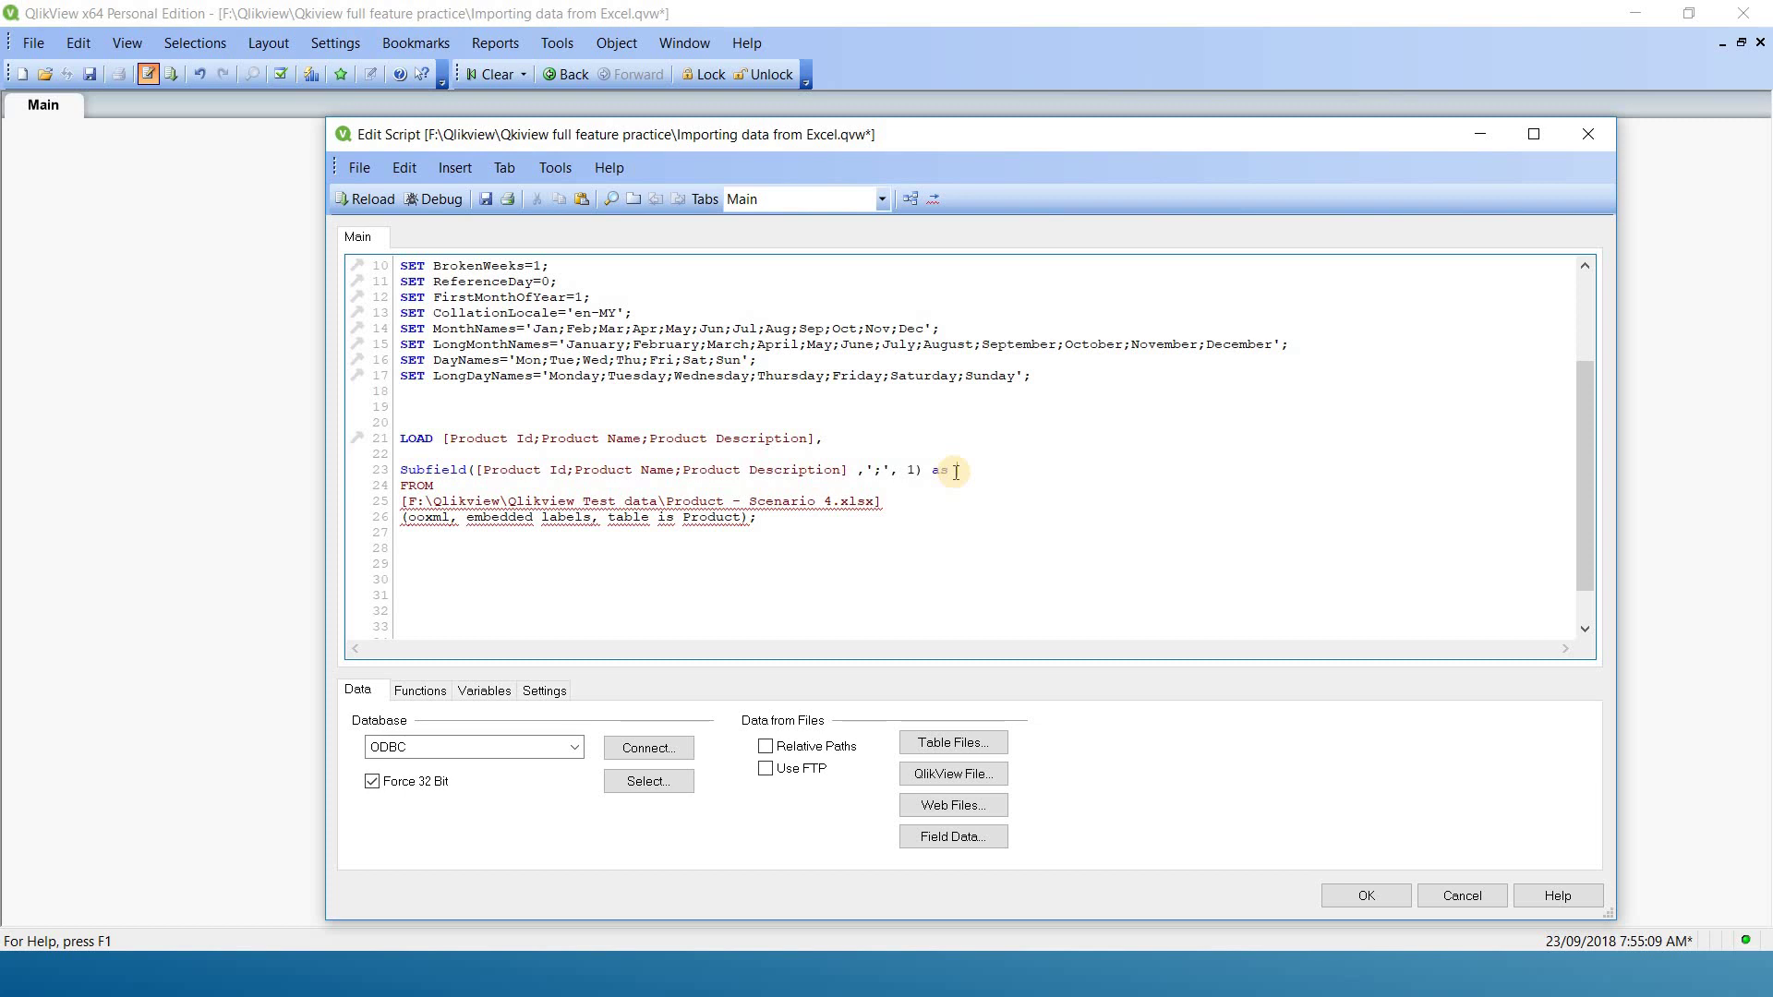
{"action": "left_click_drag", "start_coordinate": [535, 438], "coordinate": [451, 447]}
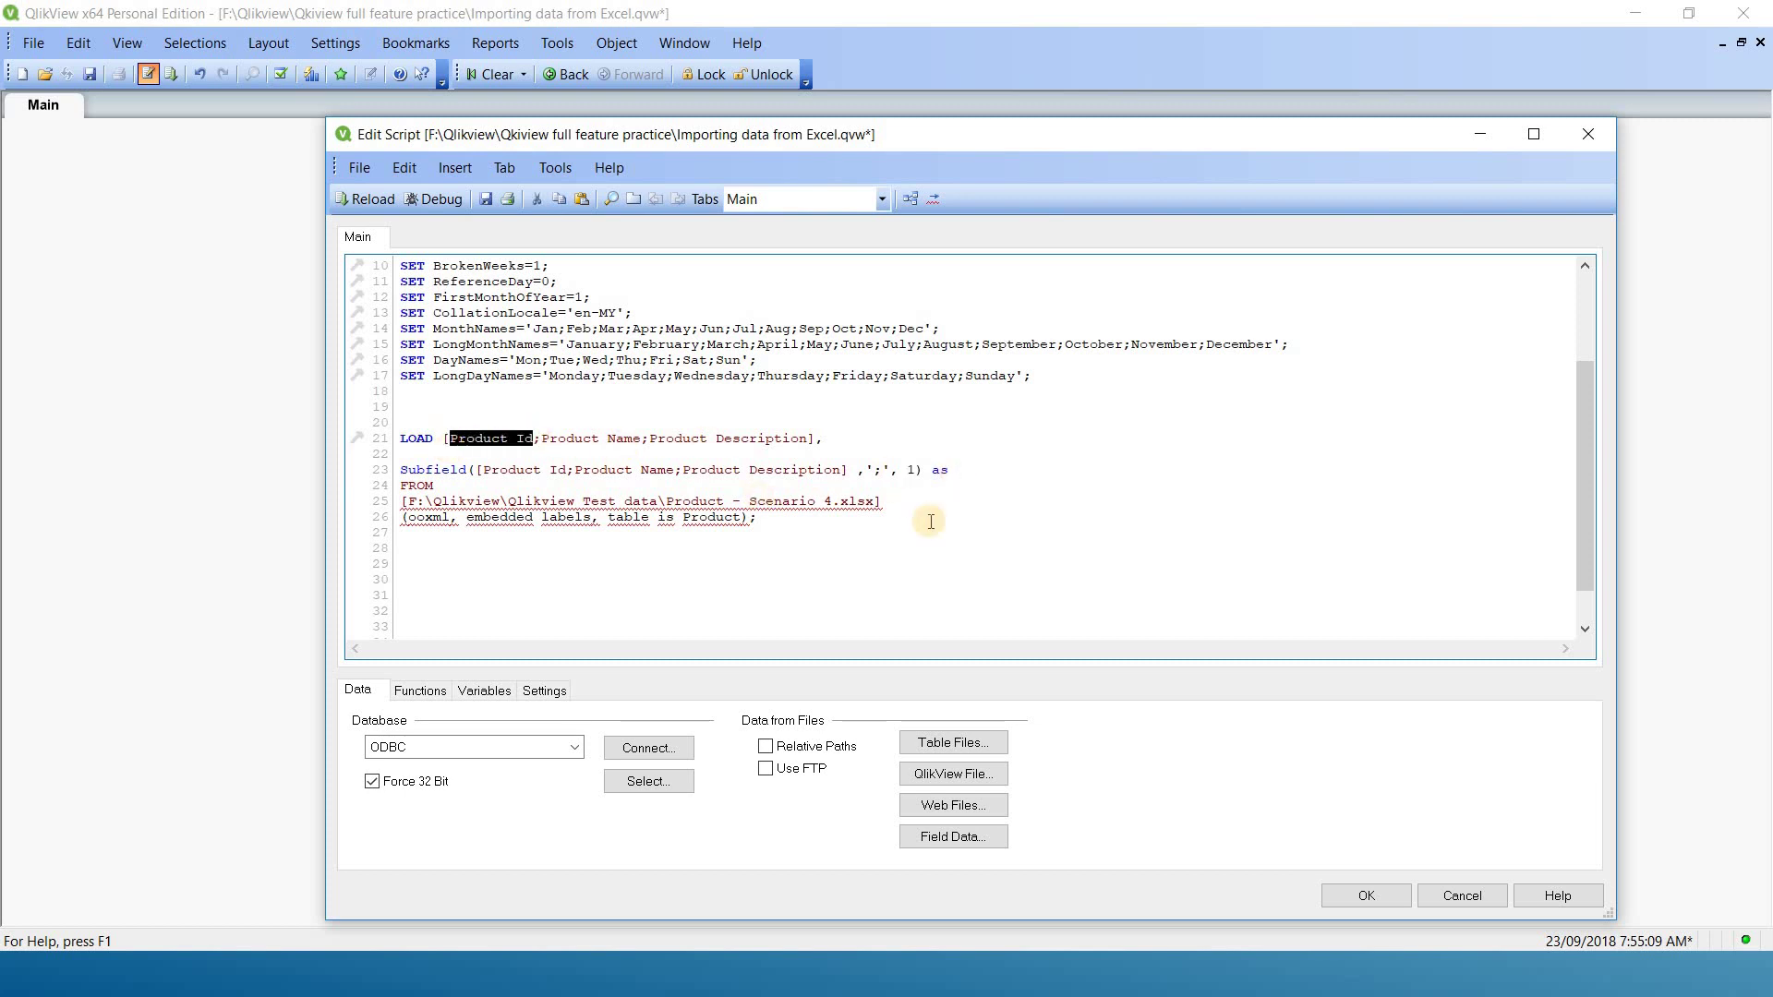
{"action": "left_click", "coordinate": [961, 474]}
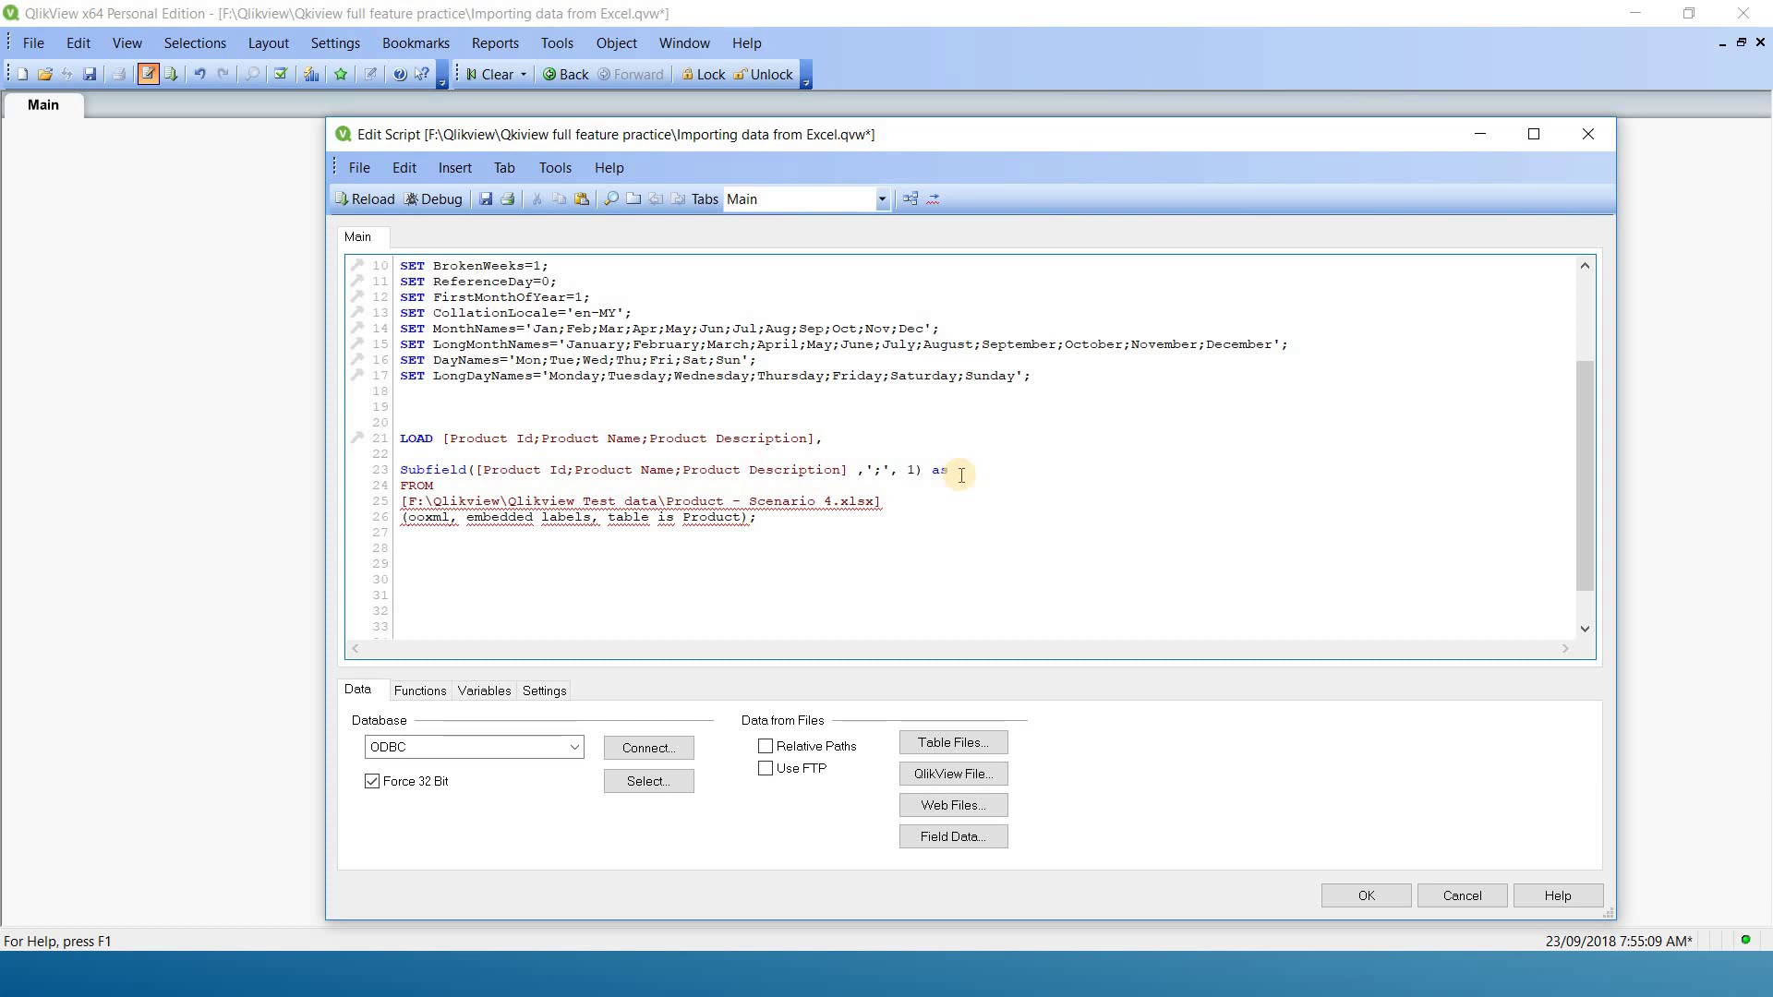
{"action": "key", "text": "ctrl+v"}
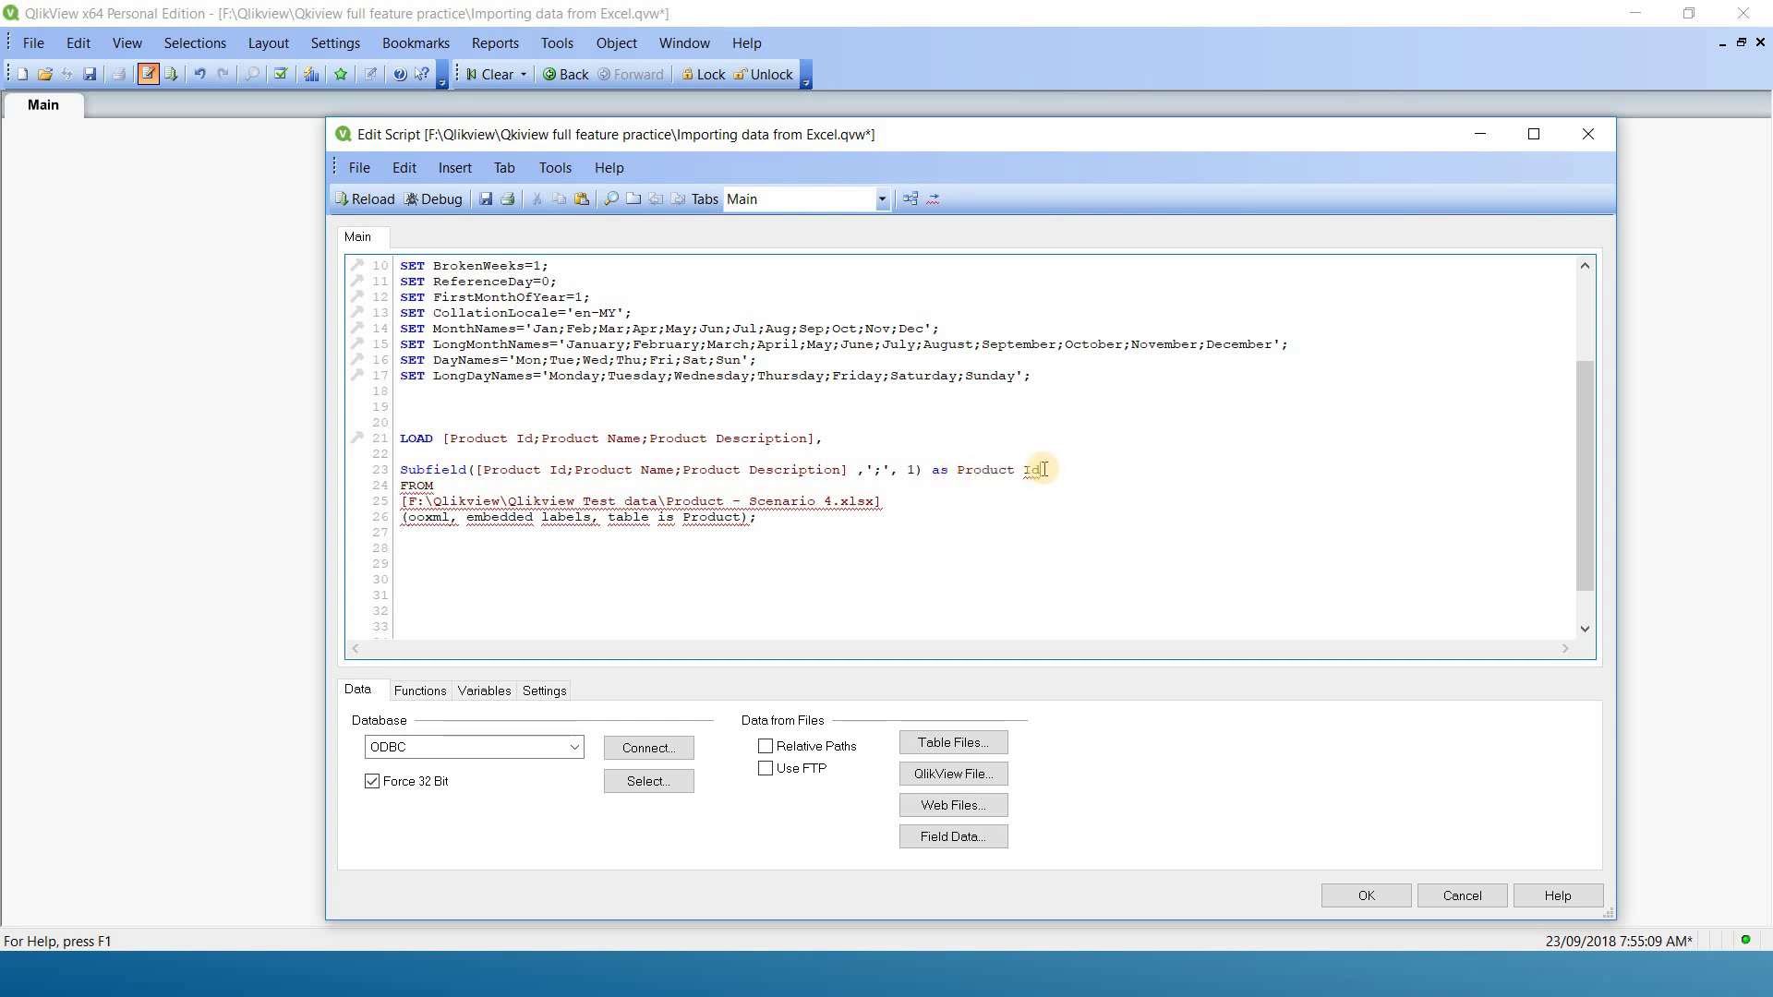
{"action": "type", "text": "]"}
{"action": "left_click", "coordinate": [957, 471]}
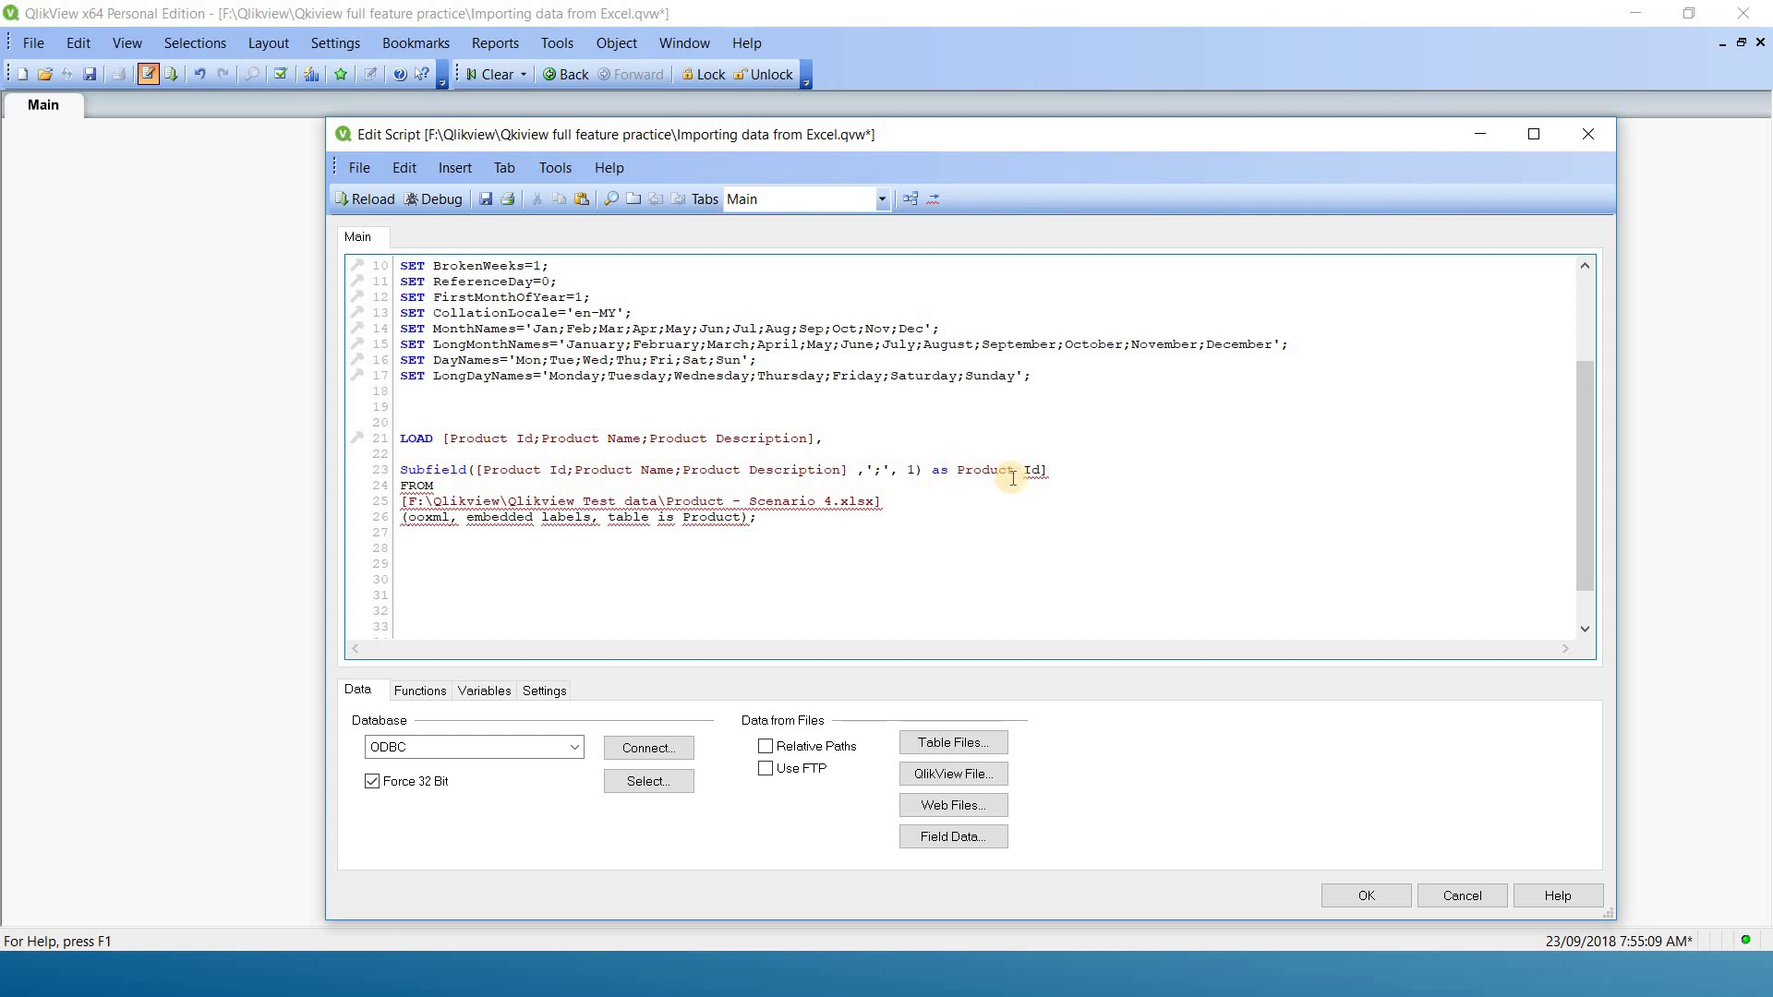
{"action": "type", "text": "["}
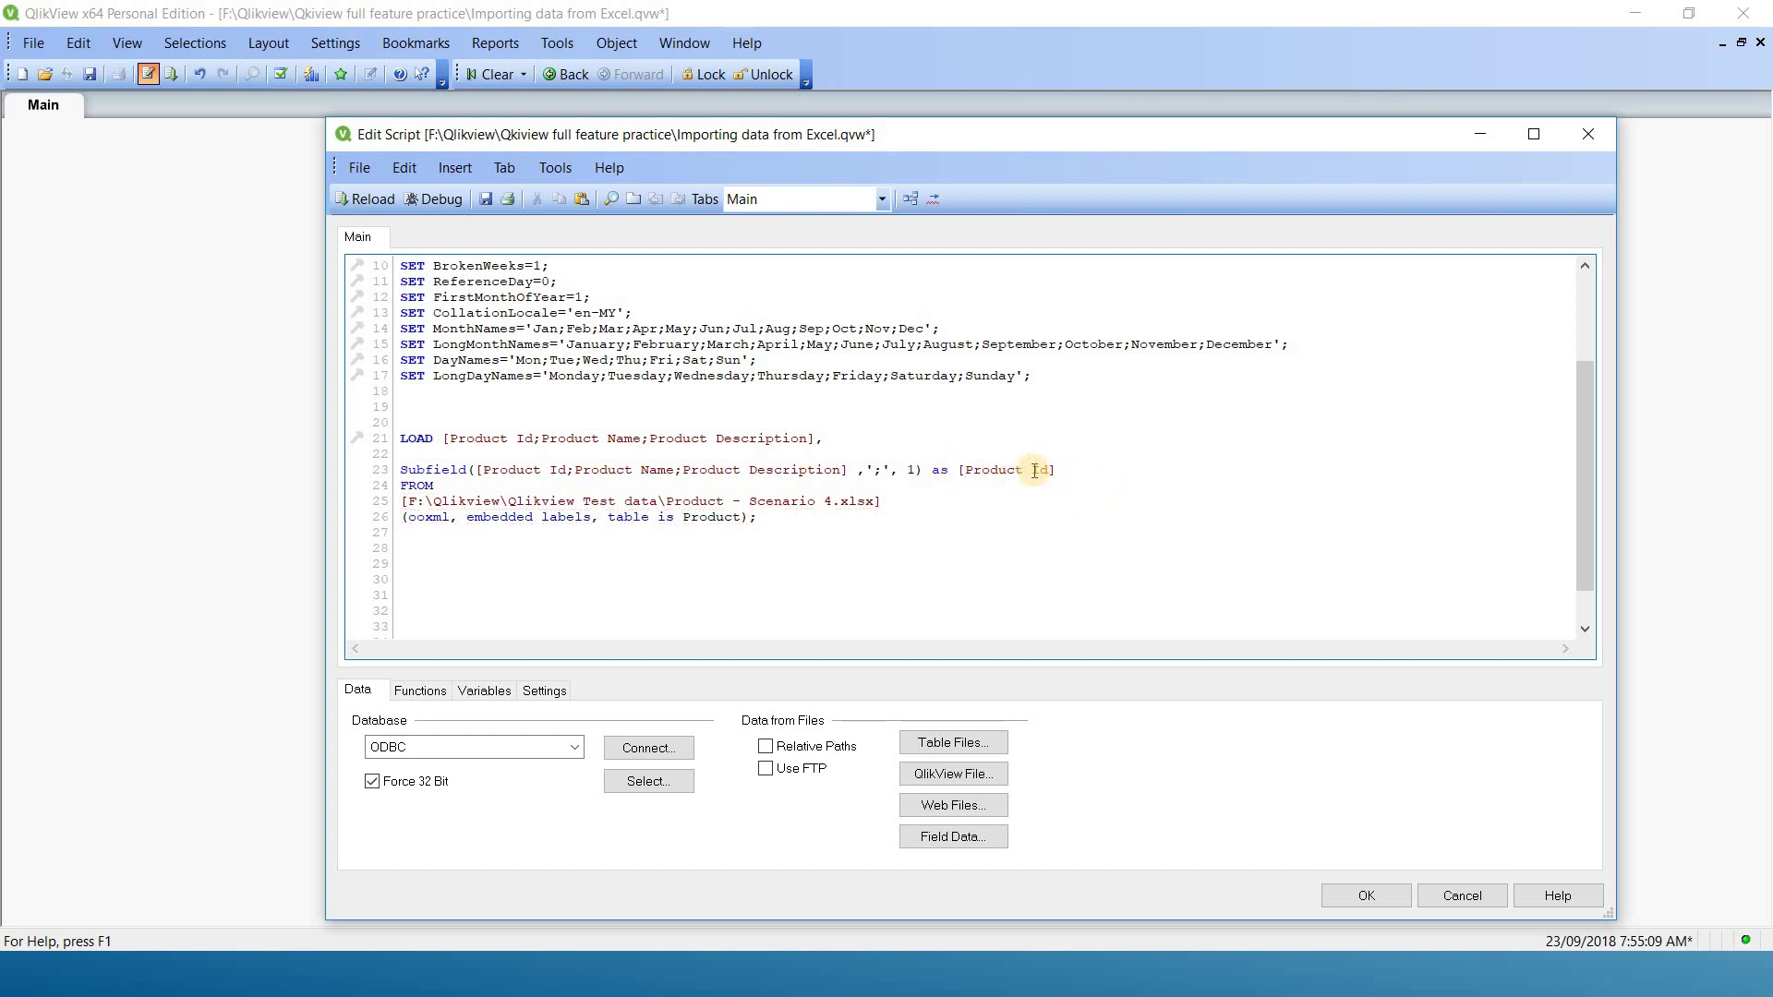
{"action": "left_click", "coordinate": [1025, 471]}
{"action": "left_click", "coordinate": [1037, 477]}
{"action": "left_click_drag", "start_coordinate": [1039, 472], "coordinate": [1023, 471]}
{"action": "left_click", "coordinate": [1027, 470]}
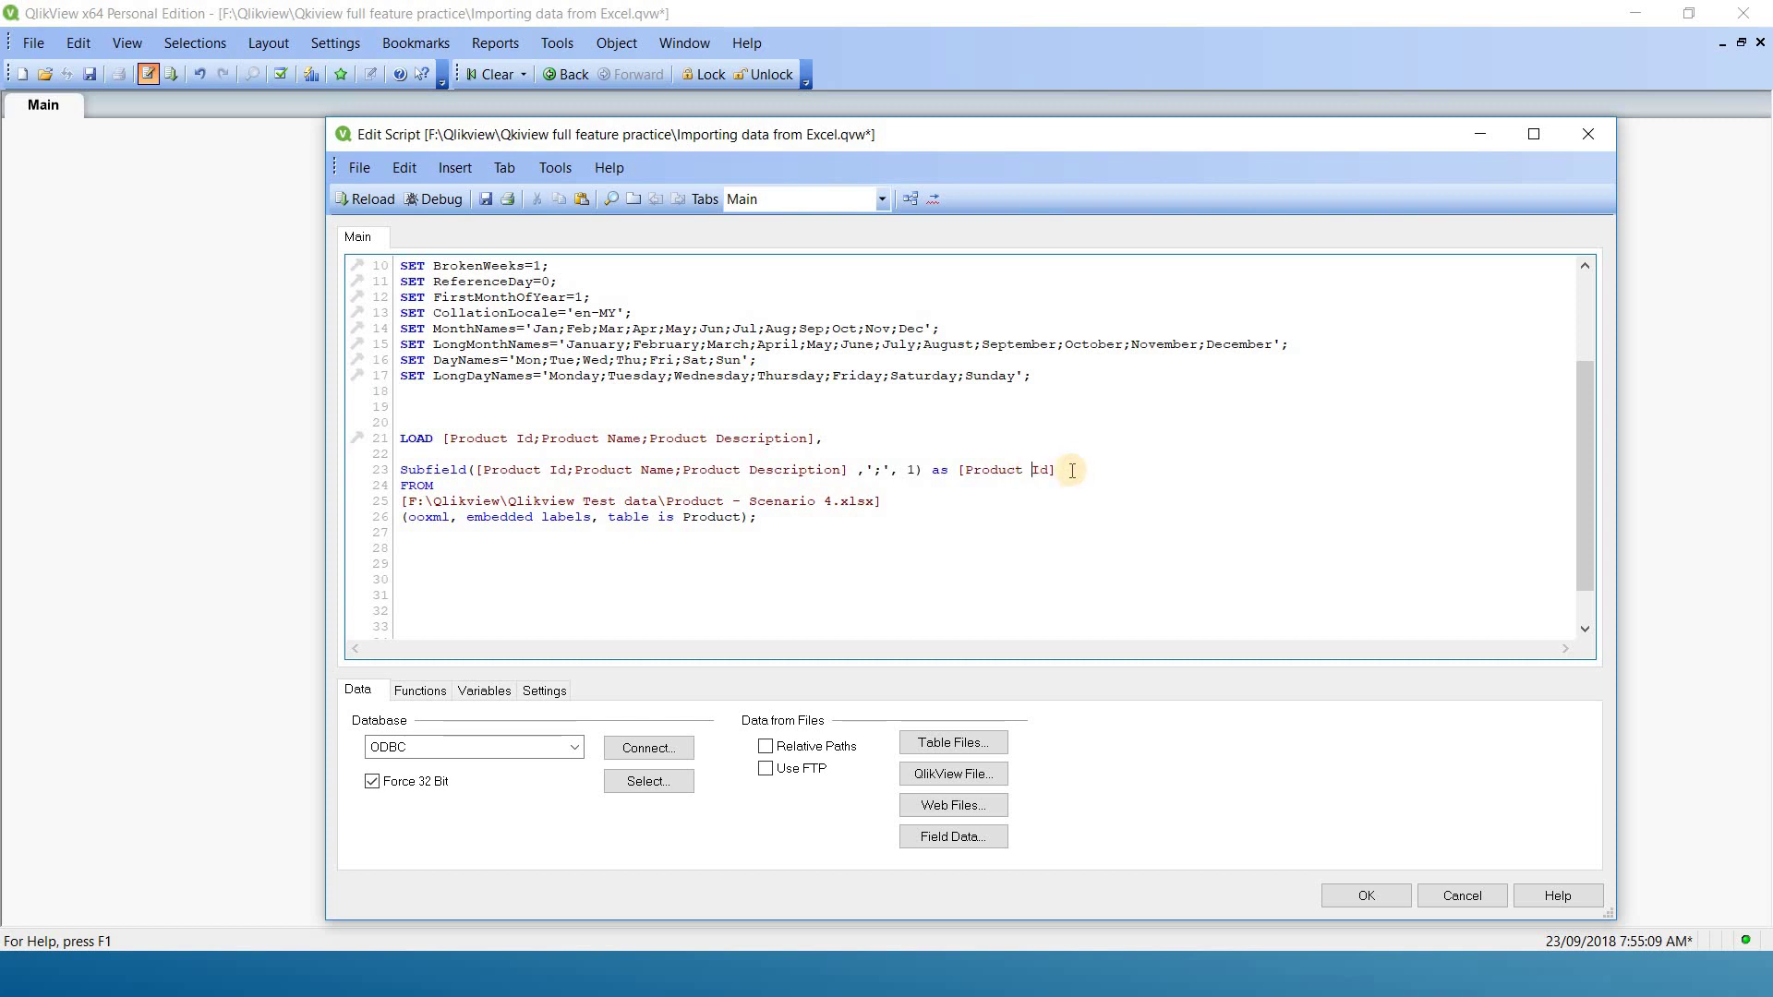
{"action": "left_click_drag", "start_coordinate": [1058, 466], "coordinate": [960, 471]}
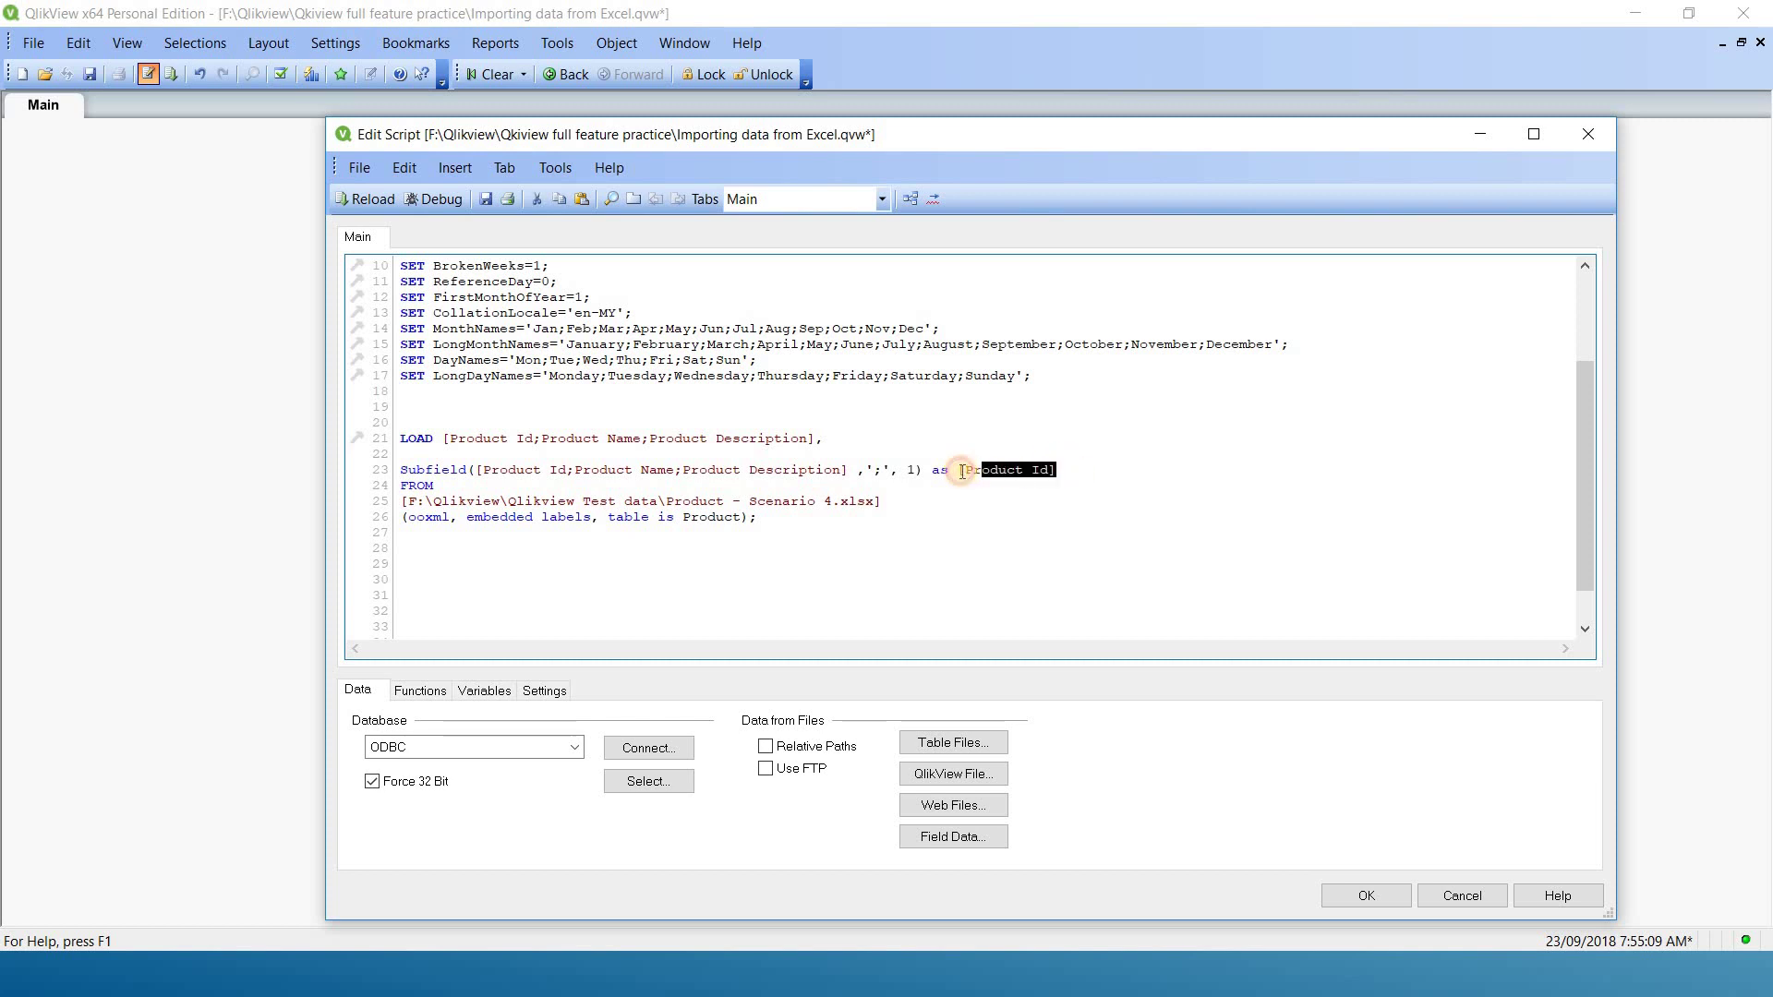
Duplicate the Product Id Subfield line directly below itself and put a comma after the first one.
{"action": "left_click", "coordinate": [1059, 471]}
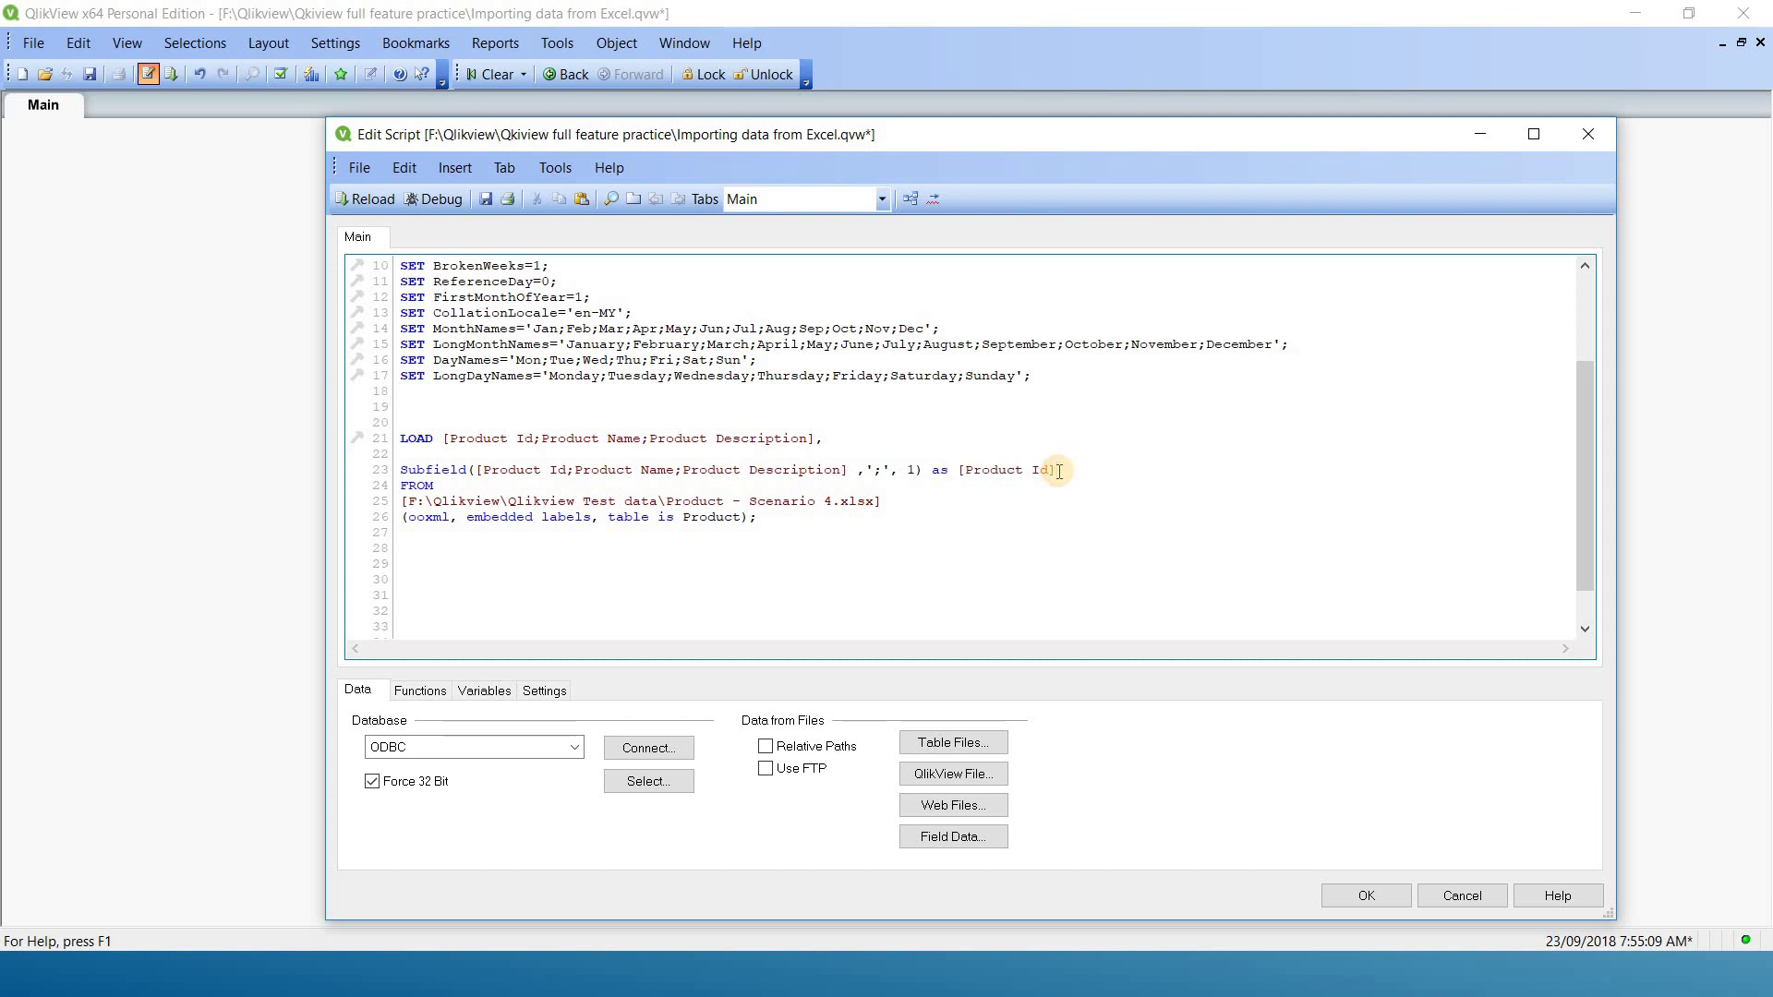
{"action": "key", "text": "Return"}
{"action": "left_click_drag", "start_coordinate": [1057, 470], "coordinate": [404, 478]}
{"action": "key", "text": "ctrl+c"}
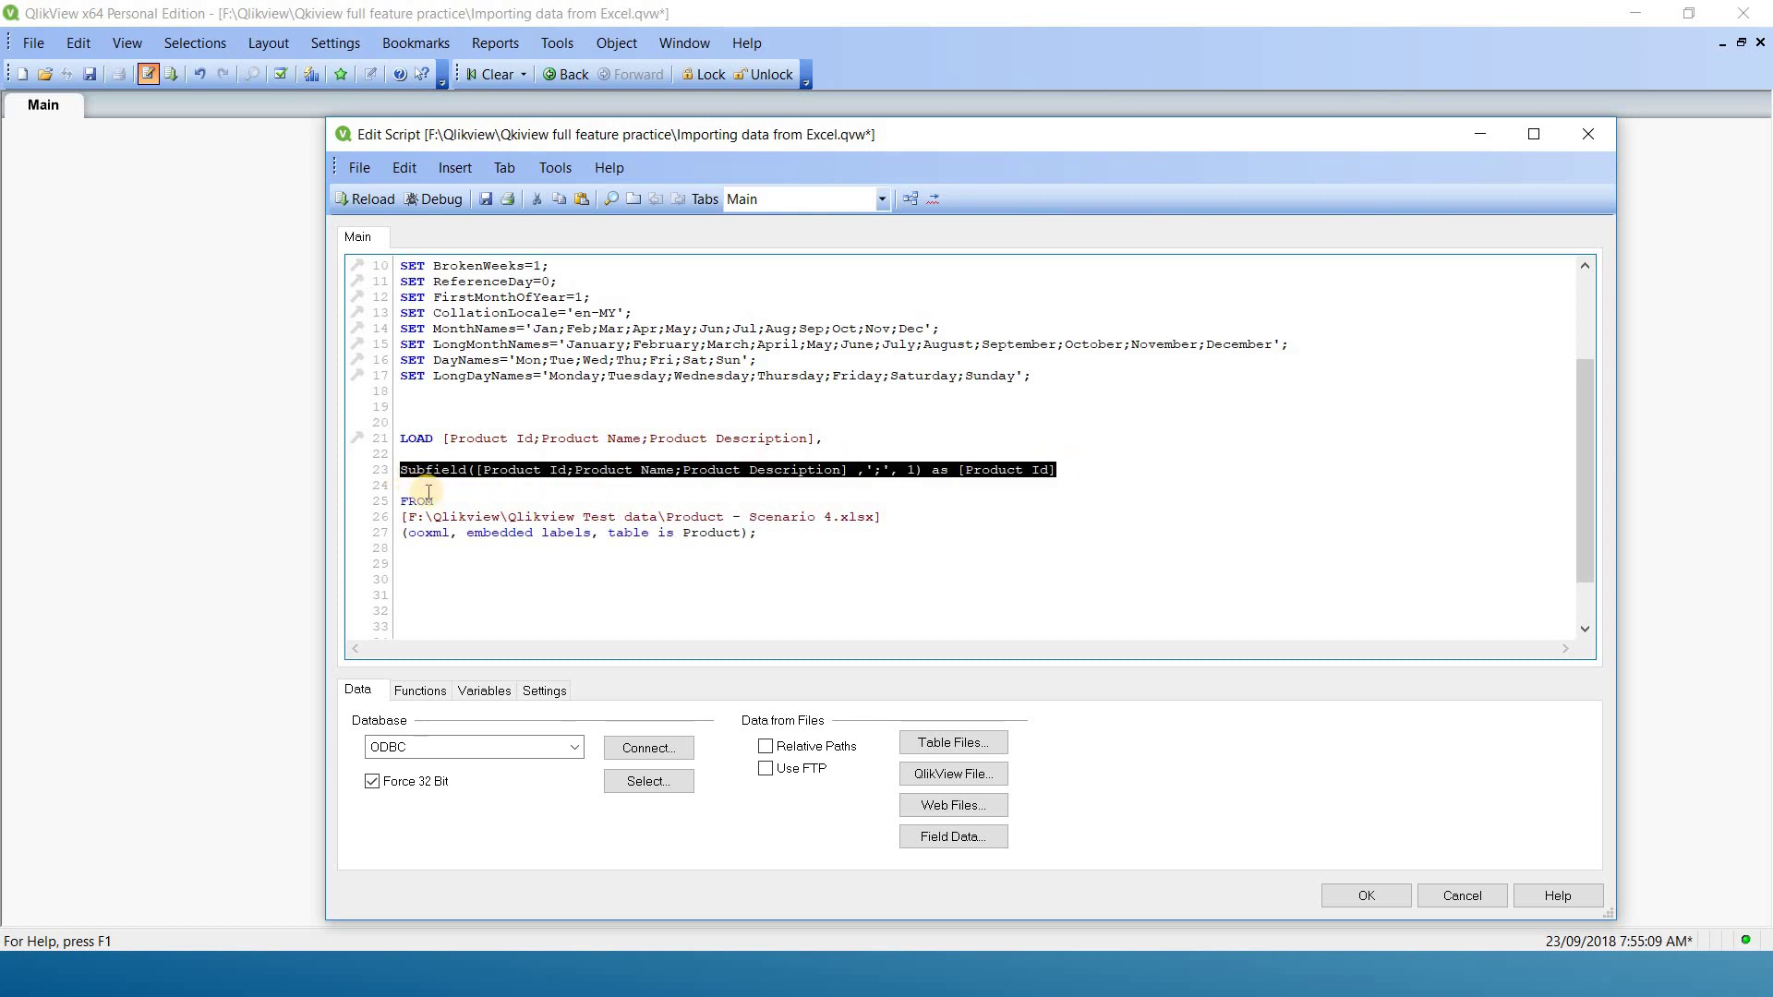
{"action": "left_click", "coordinate": [404, 482]}
{"action": "key", "text": "ctrl+v"}
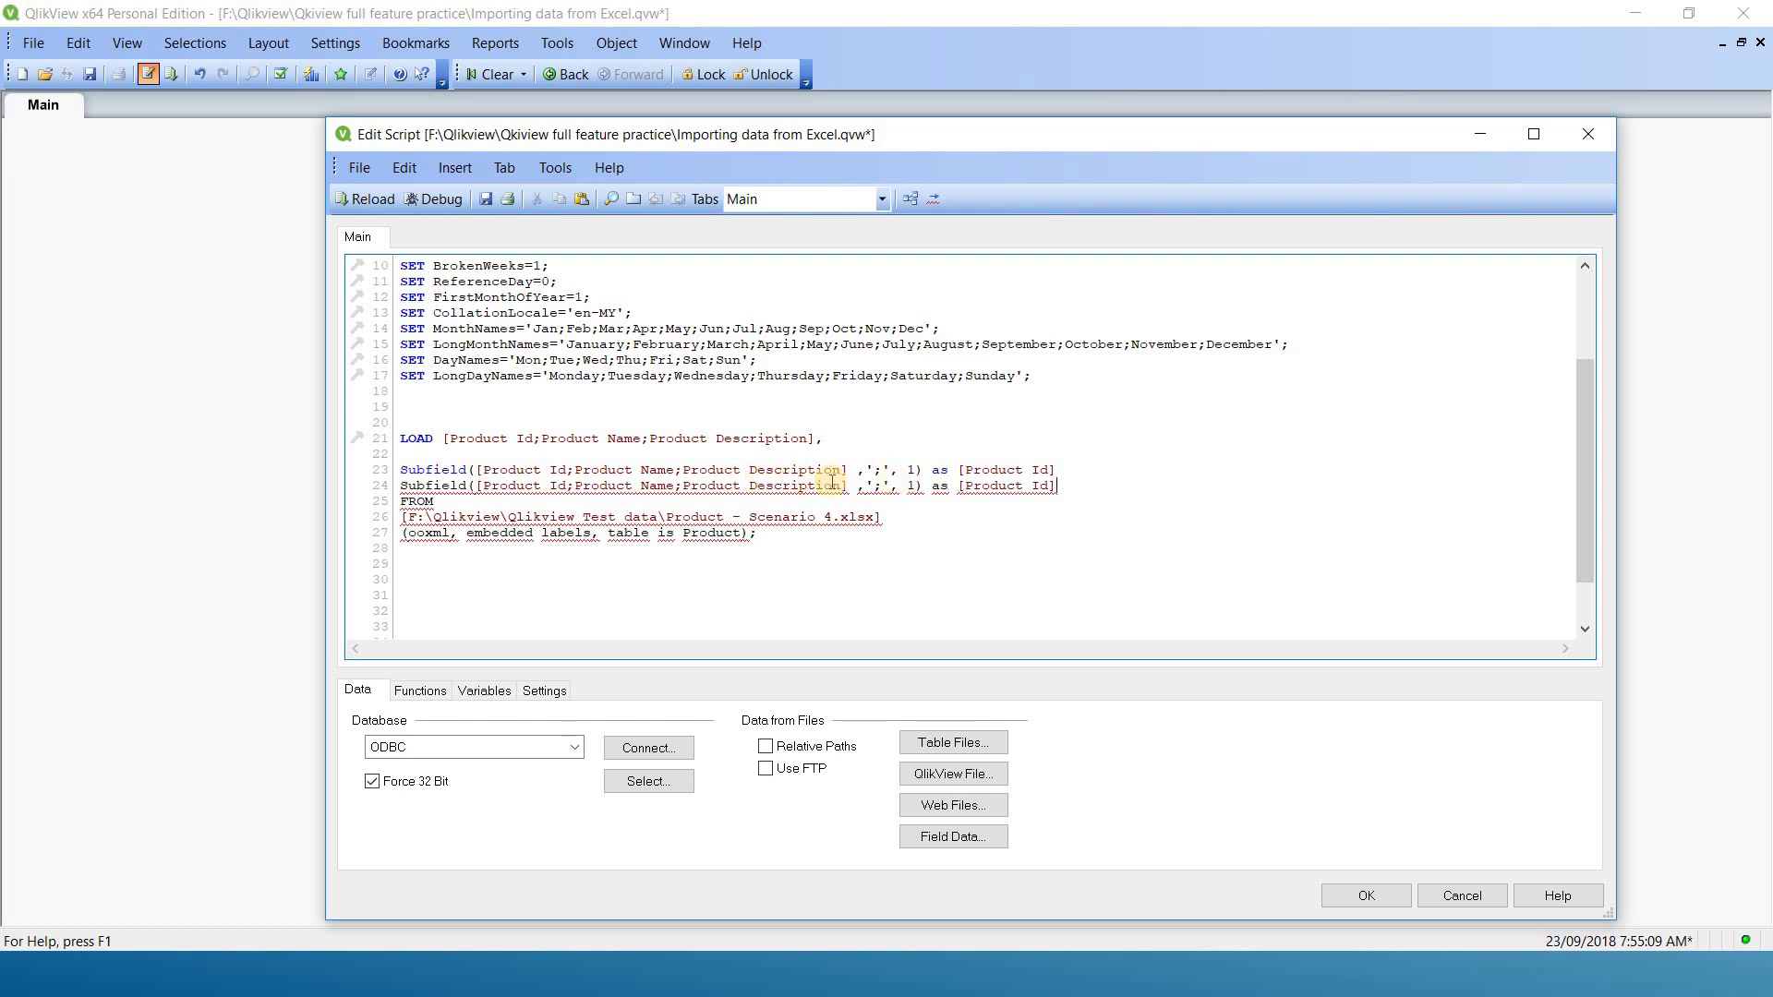
{"action": "left_click", "coordinate": [1077, 466]}
{"action": "type", "text": ","}
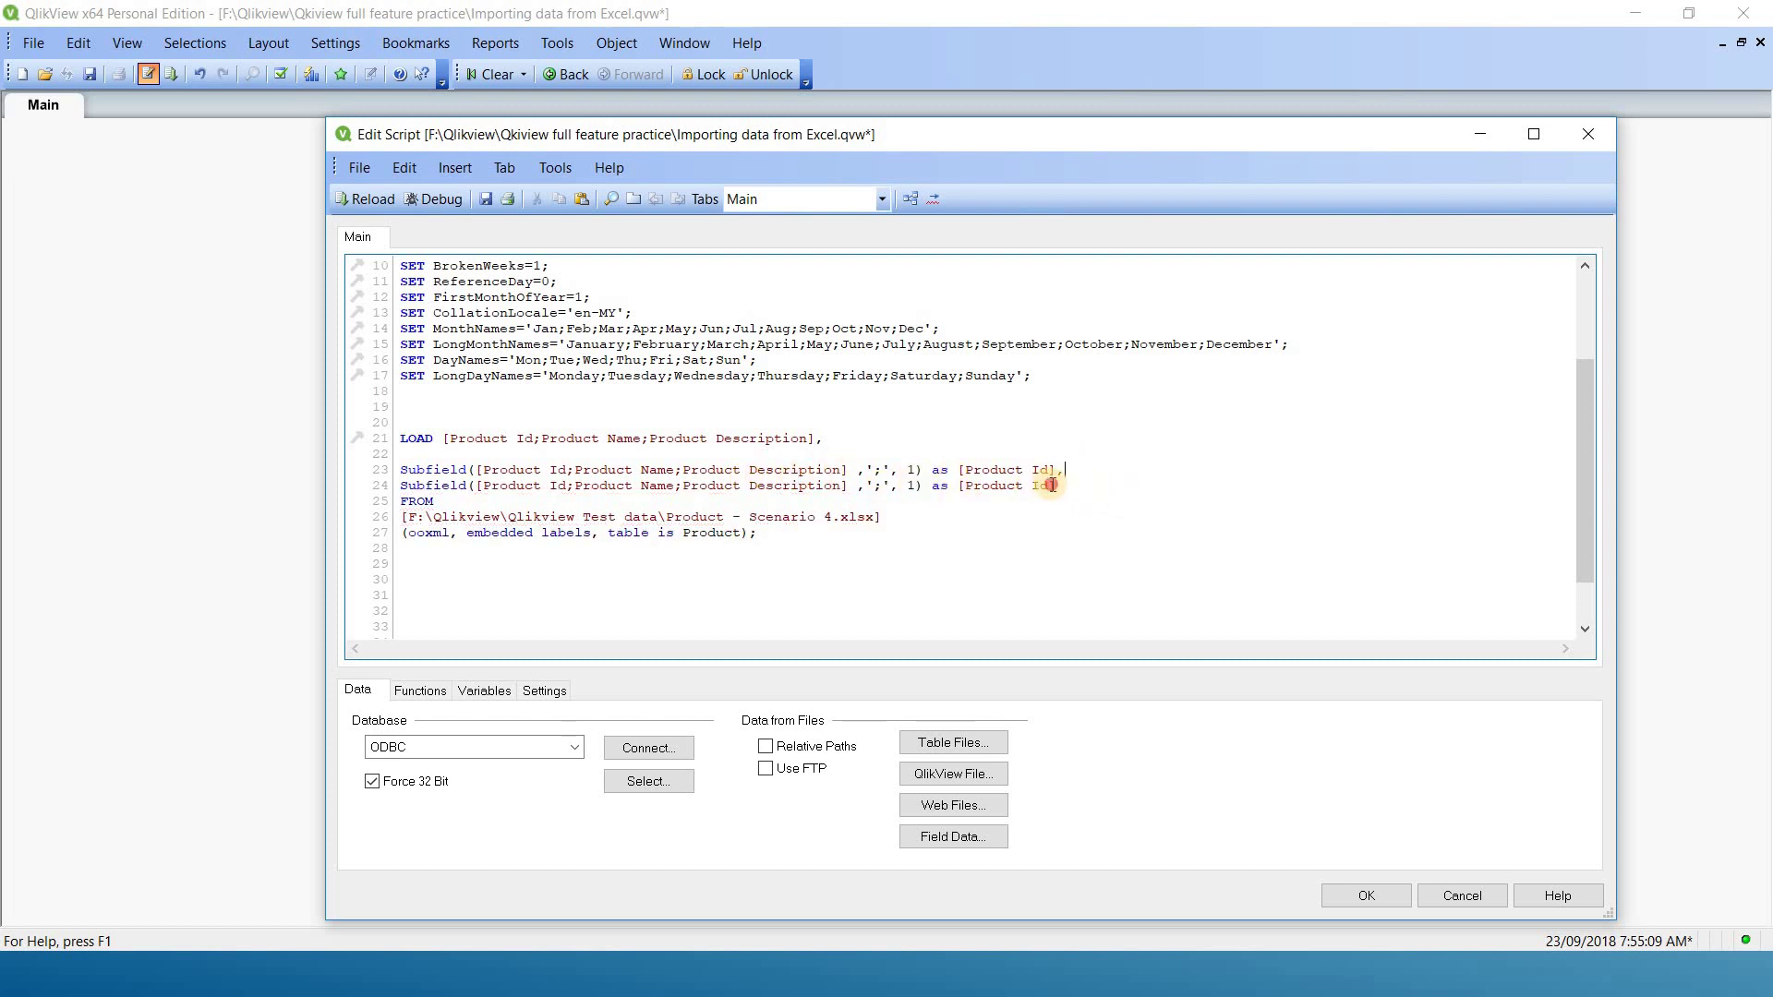
Change the second Subfield line to position 2 with the alias [Product Name].
{"action": "left_click", "coordinate": [1054, 485]}
{"action": "left_click", "coordinate": [914, 487]}
{"action": "key", "text": "BackSpace"}
{"action": "type", "text": "2"}
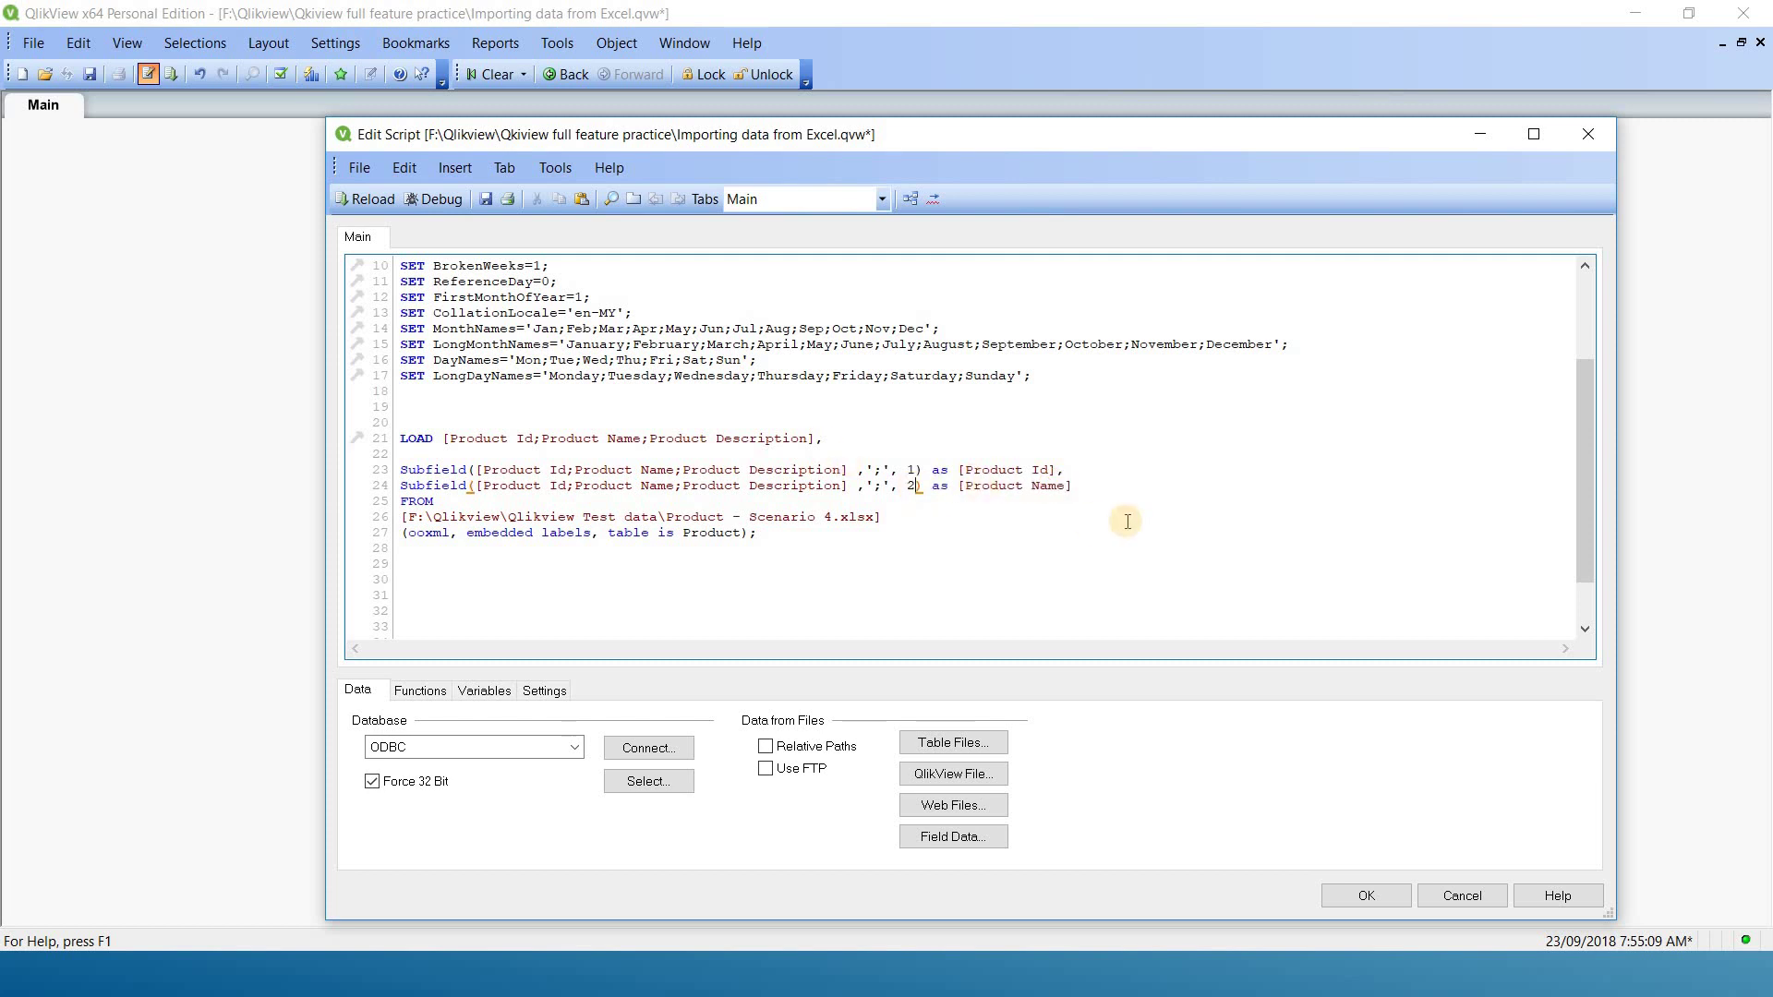
Add a comma after the Product Name Subfield line and duplicate that line on a new line above FROM.
{"action": "left_click", "coordinate": [1080, 482]}
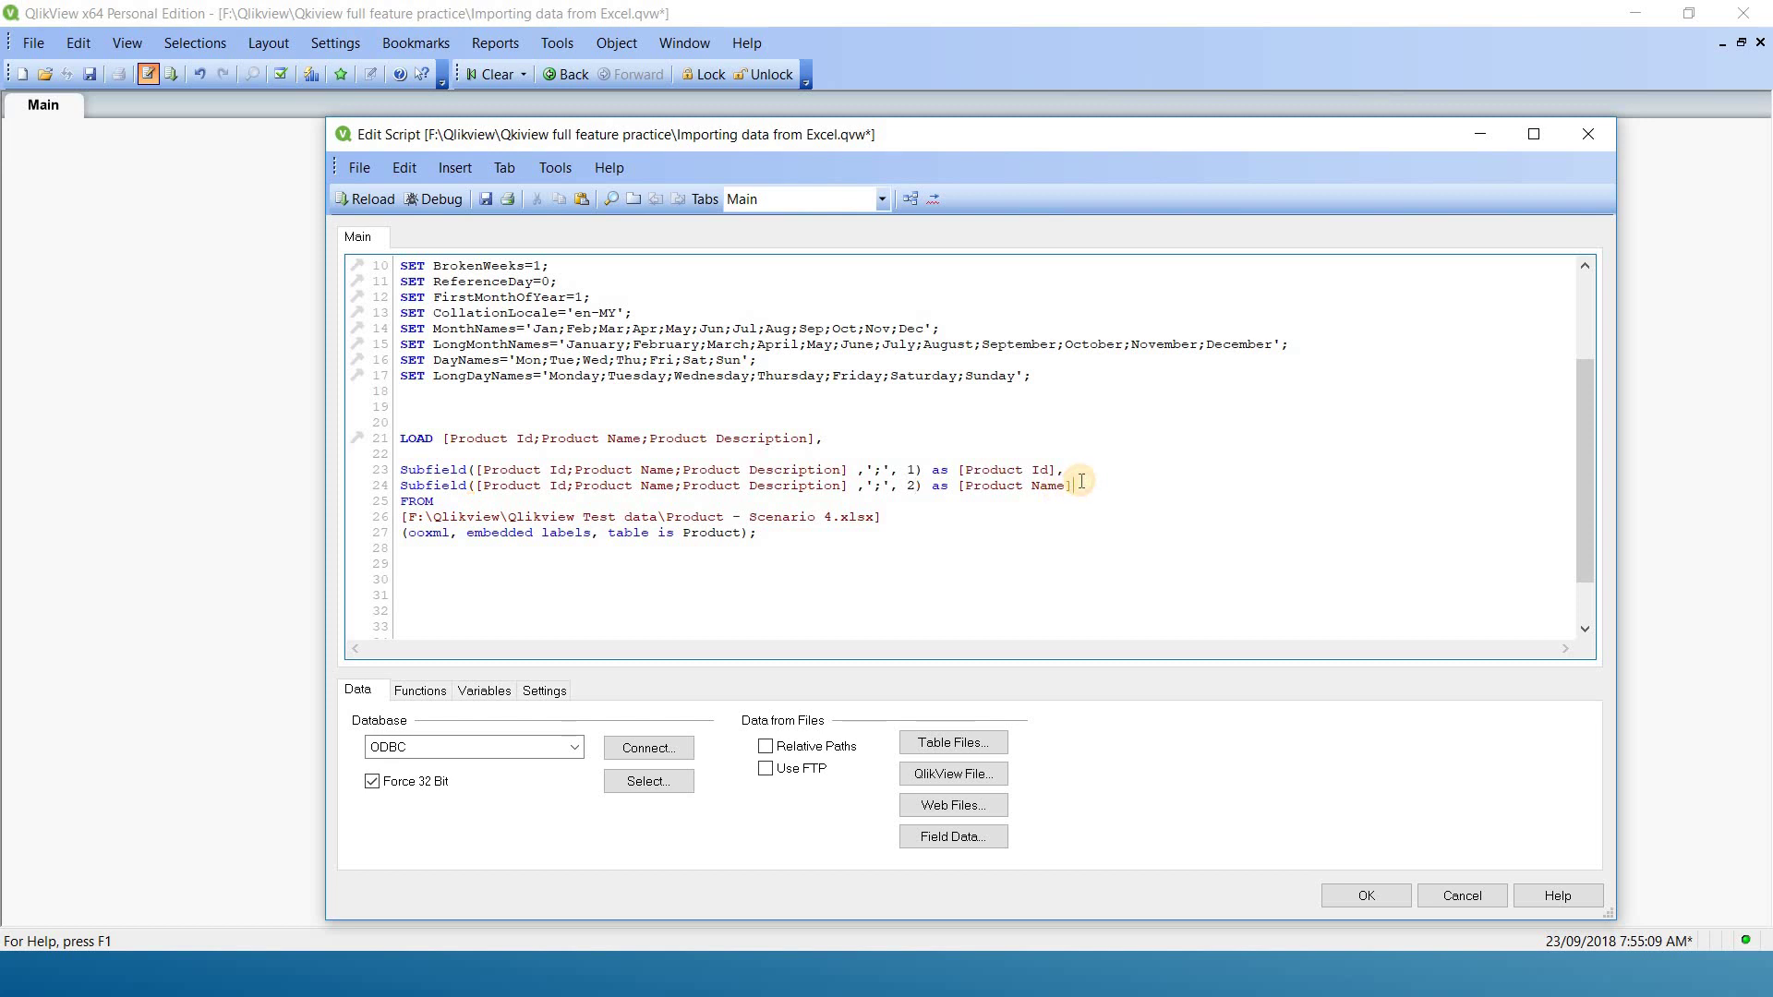
{"action": "type", "text": ","}
{"action": "key", "text": "Return"}
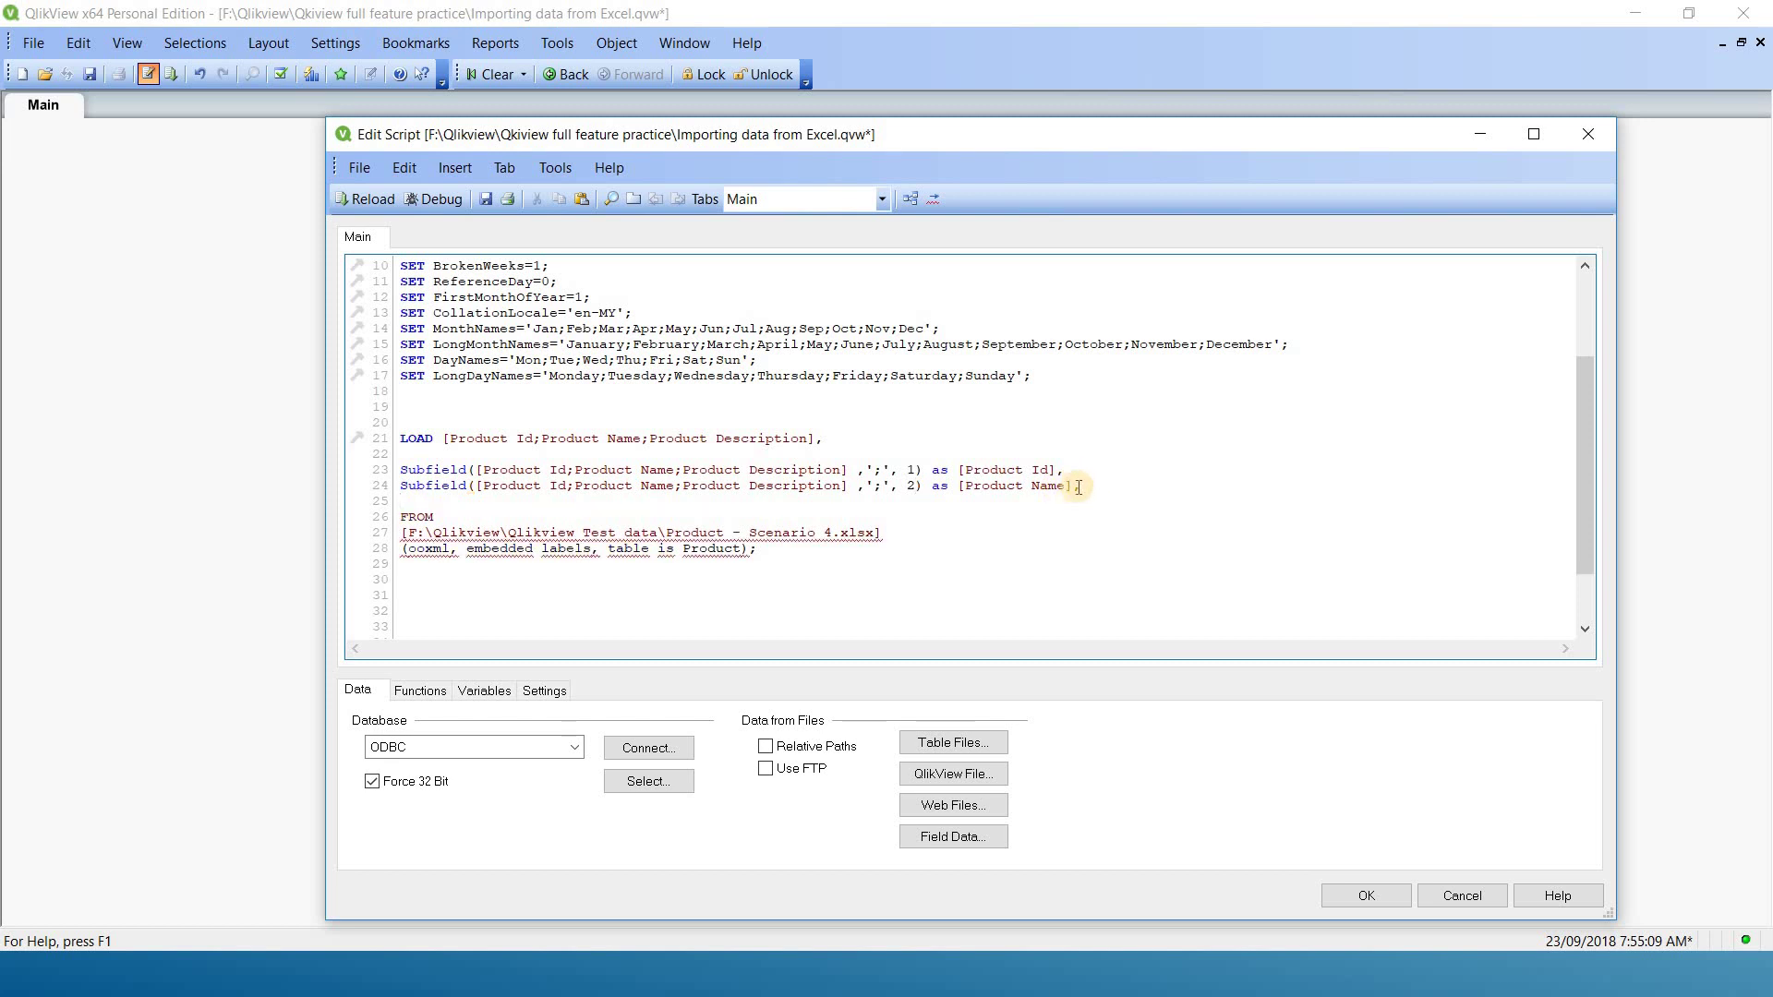
{"action": "left_click_drag", "start_coordinate": [1078, 485], "coordinate": [389, 484]}
{"action": "key", "text": "ctrl+c"}
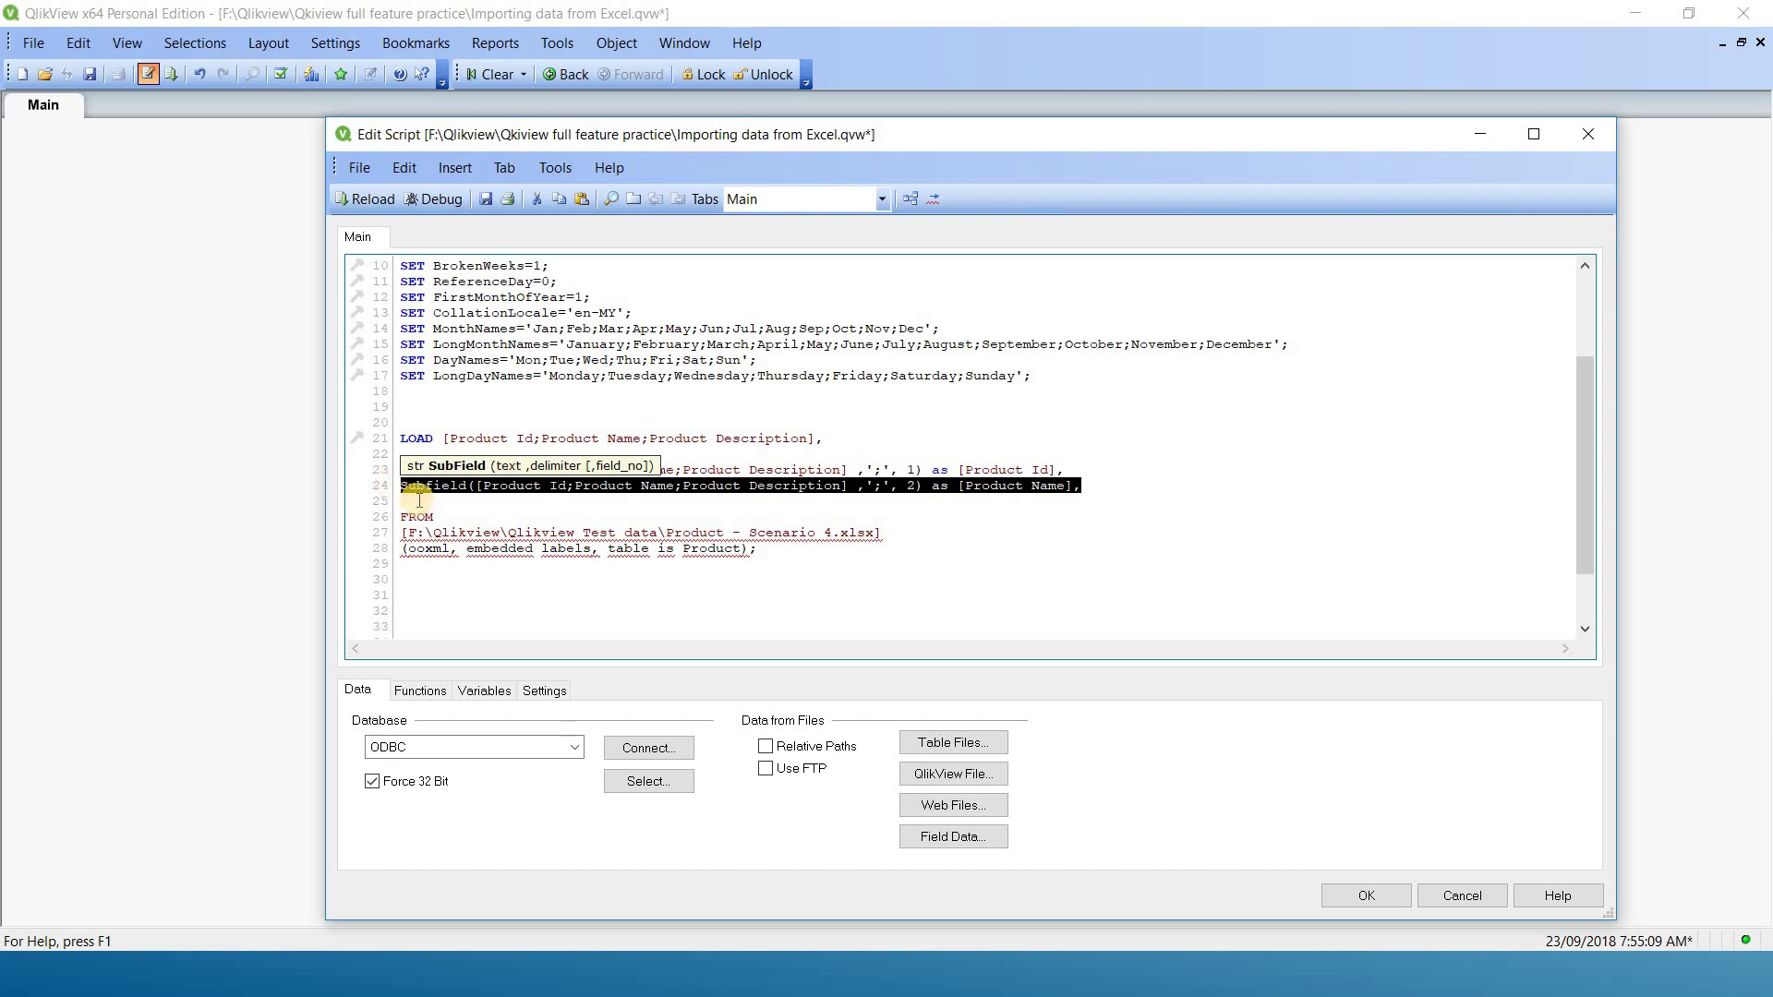
{"action": "left_click", "coordinate": [417, 501]}
{"action": "key", "text": "ctrl+v"}
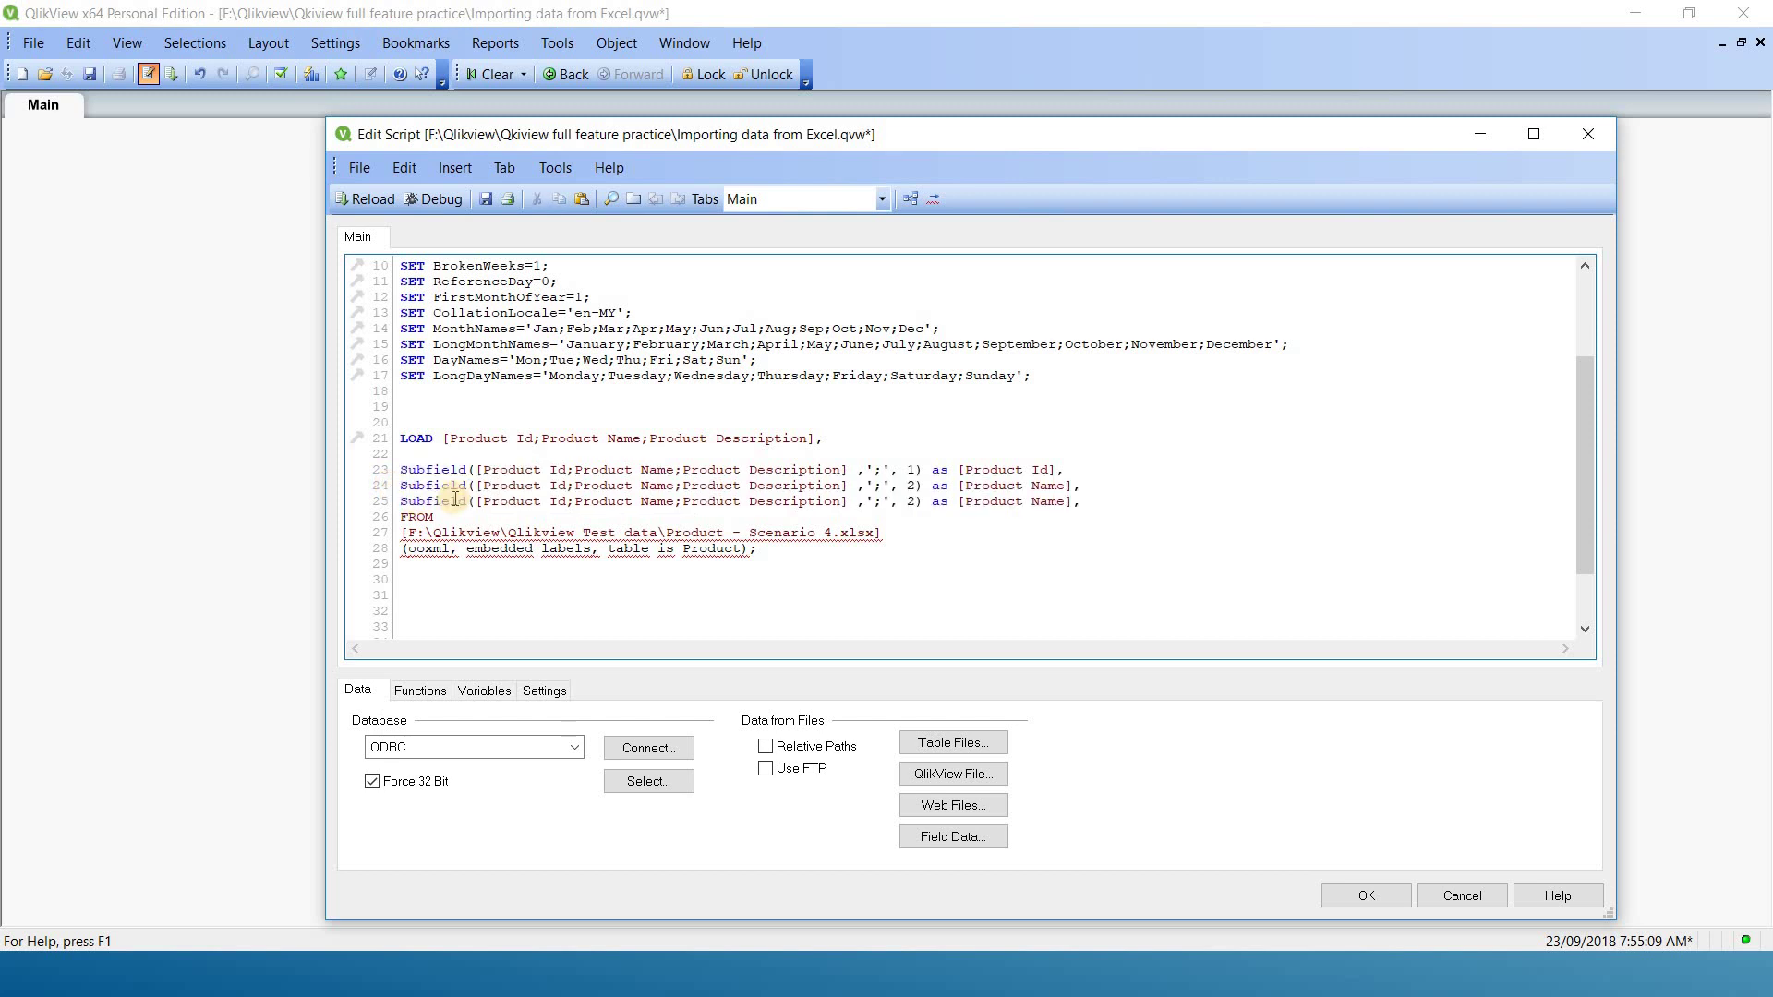
Change the third Subfield line to position 3 with the alias [Product Description] and remove its trailing comma.
{"action": "left_click", "coordinate": [916, 501]}
{"action": "key", "text": "BackSpace"}
{"action": "type", "text": "3"}
{"action": "left_click_drag", "start_coordinate": [1066, 503], "coordinate": [1032, 507]}
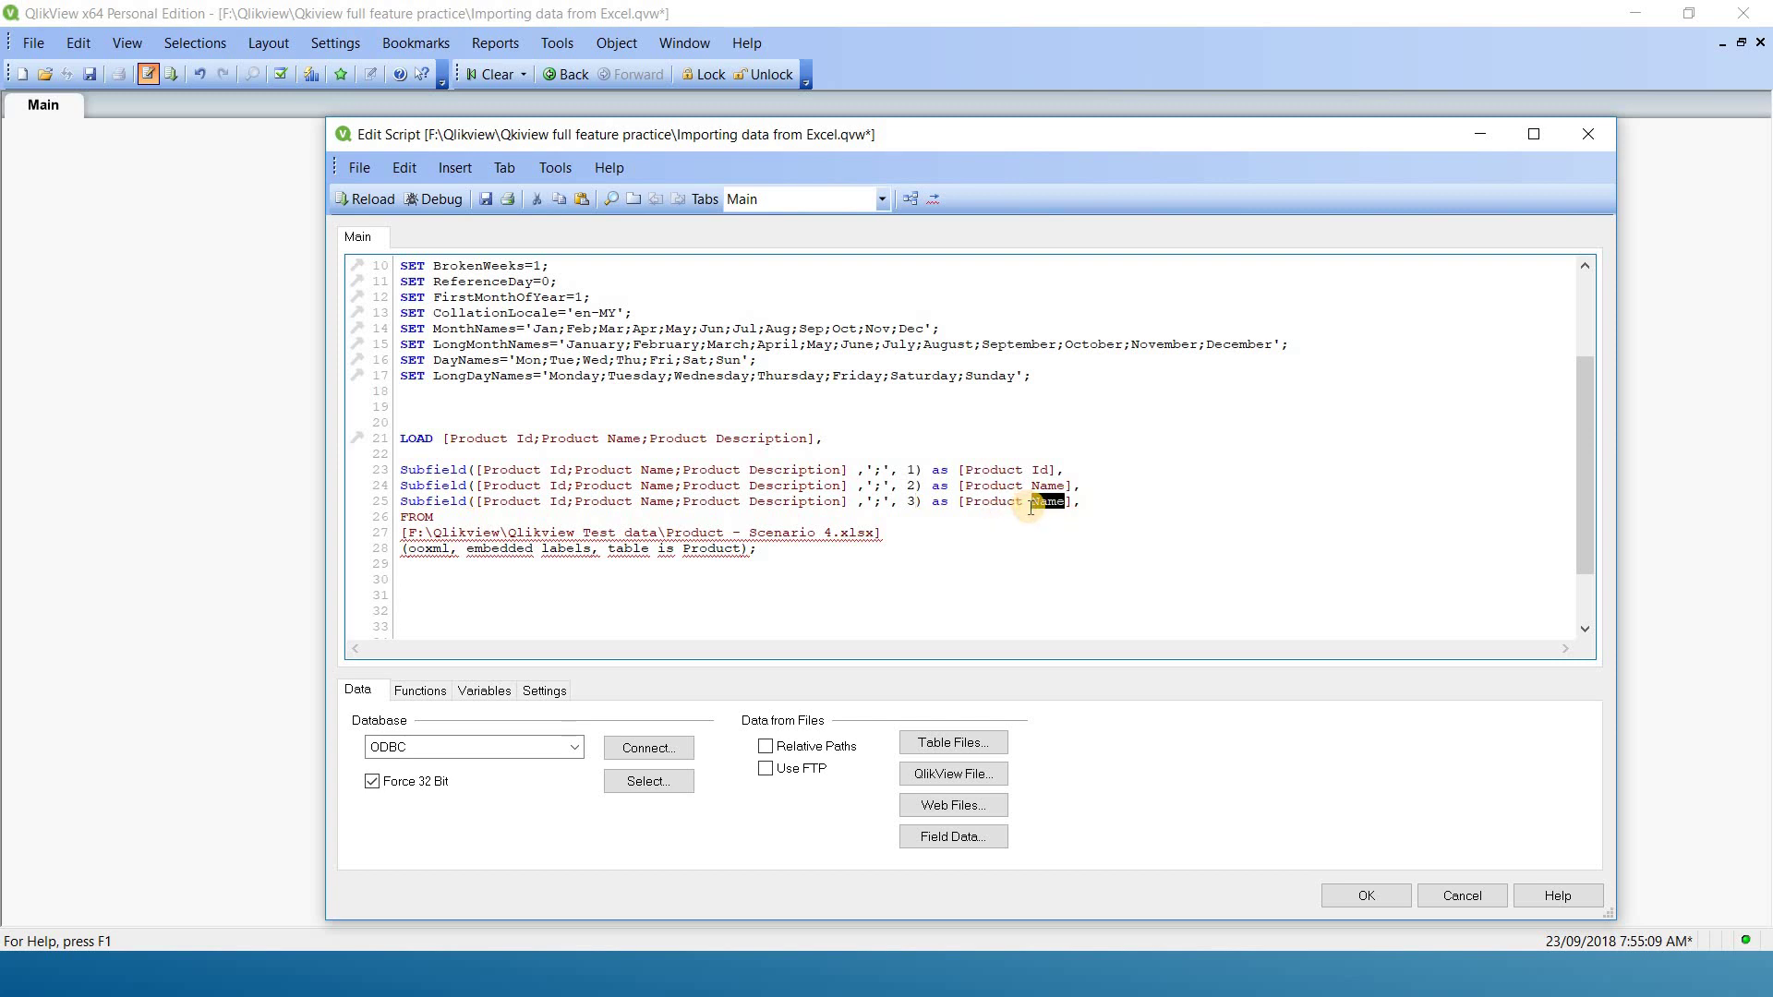
{"action": "type", "text": "Description"}
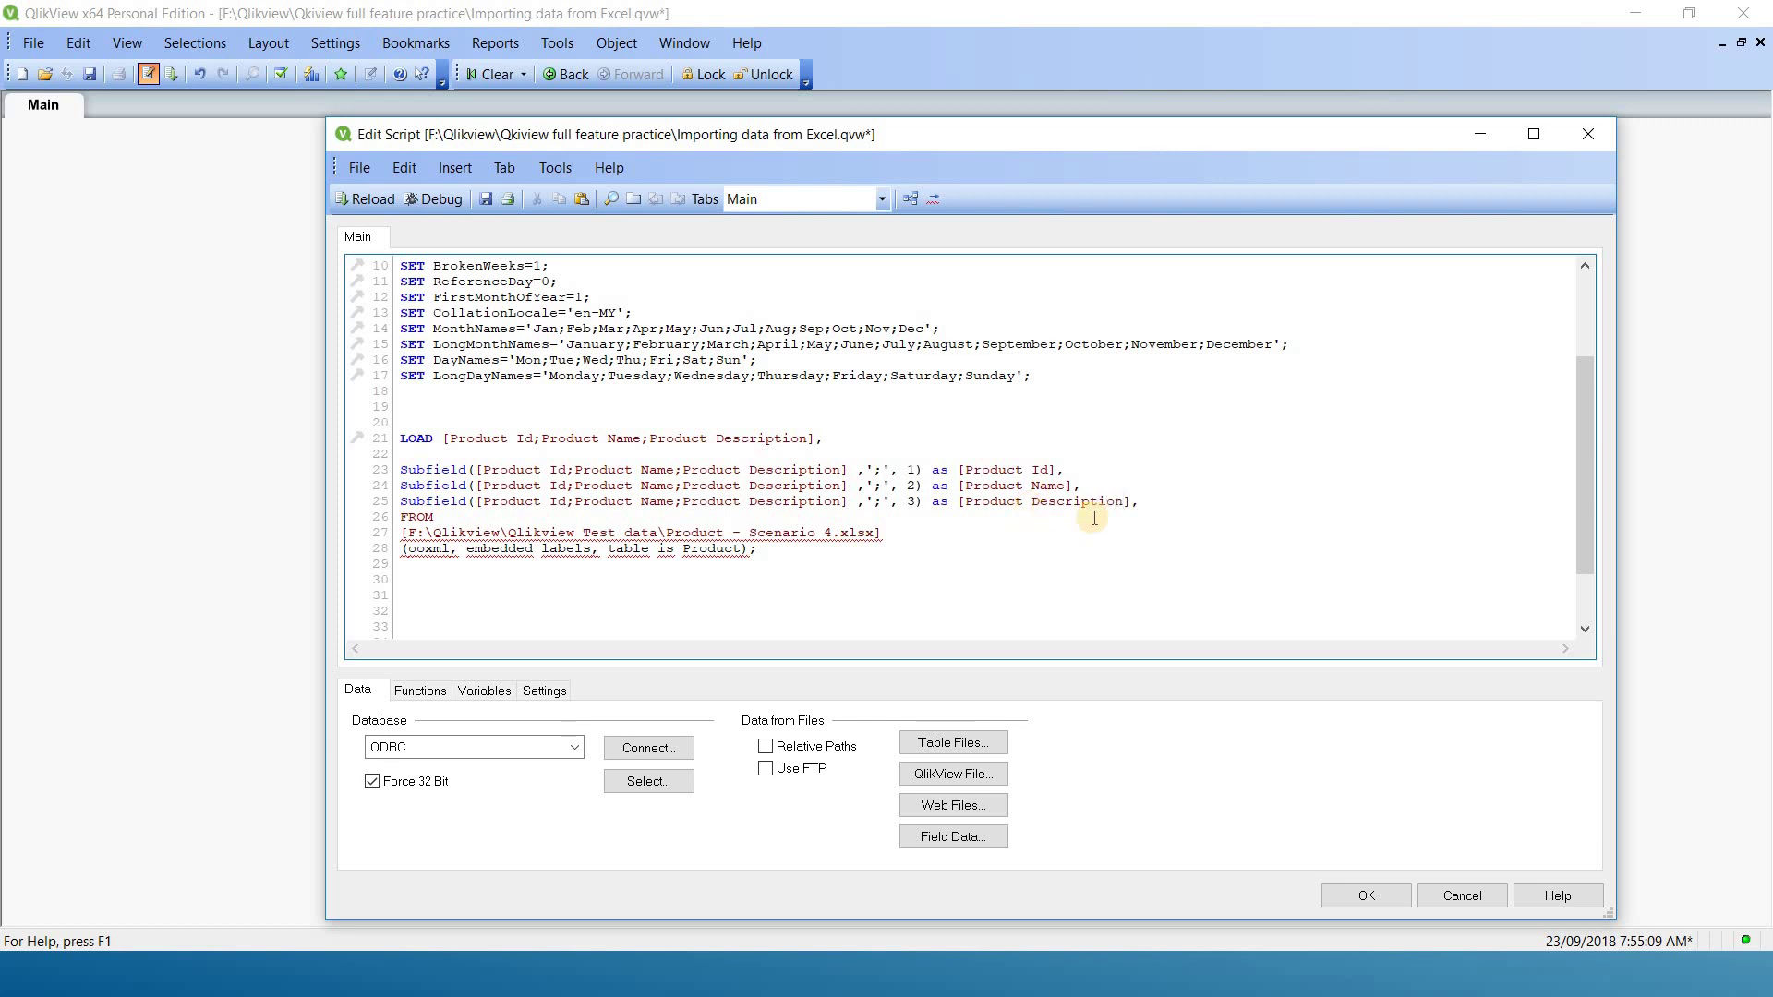
{"action": "left_click", "coordinate": [1163, 502]}
{"action": "key", "text": "BackSpace"}
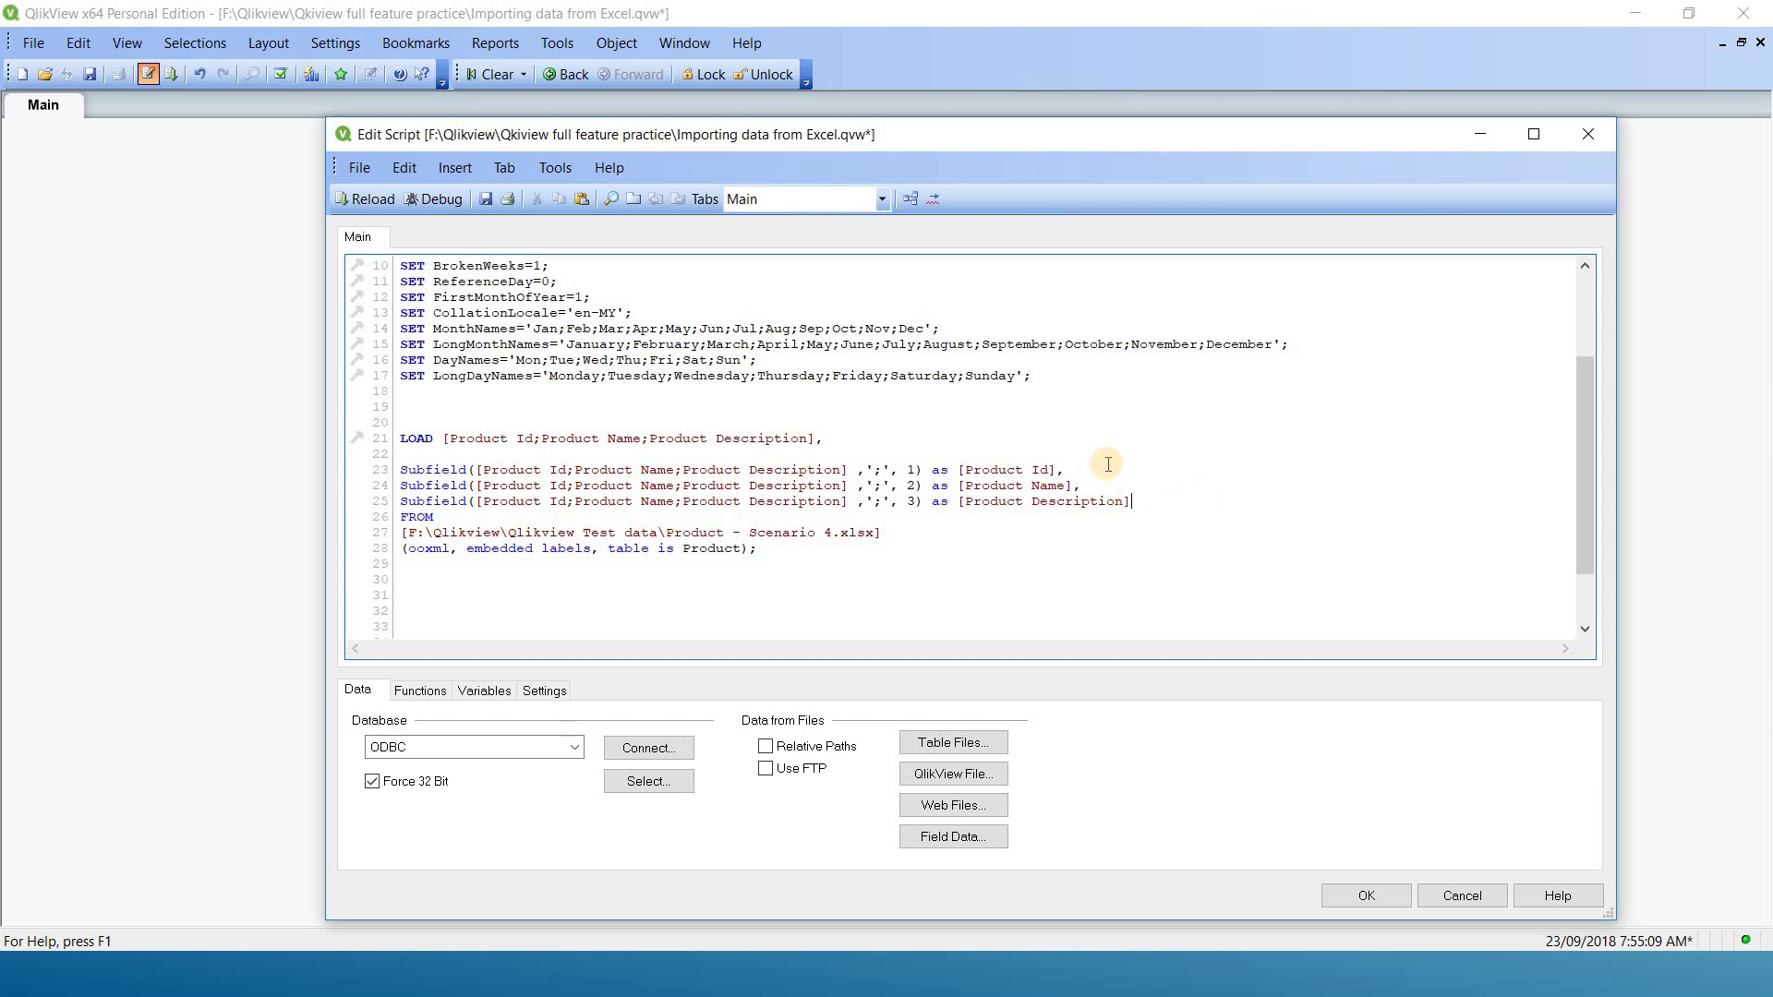
Save the edited script, reload the data, and close the sheet properties without adding fields.
{"action": "left_click", "coordinate": [486, 205]}
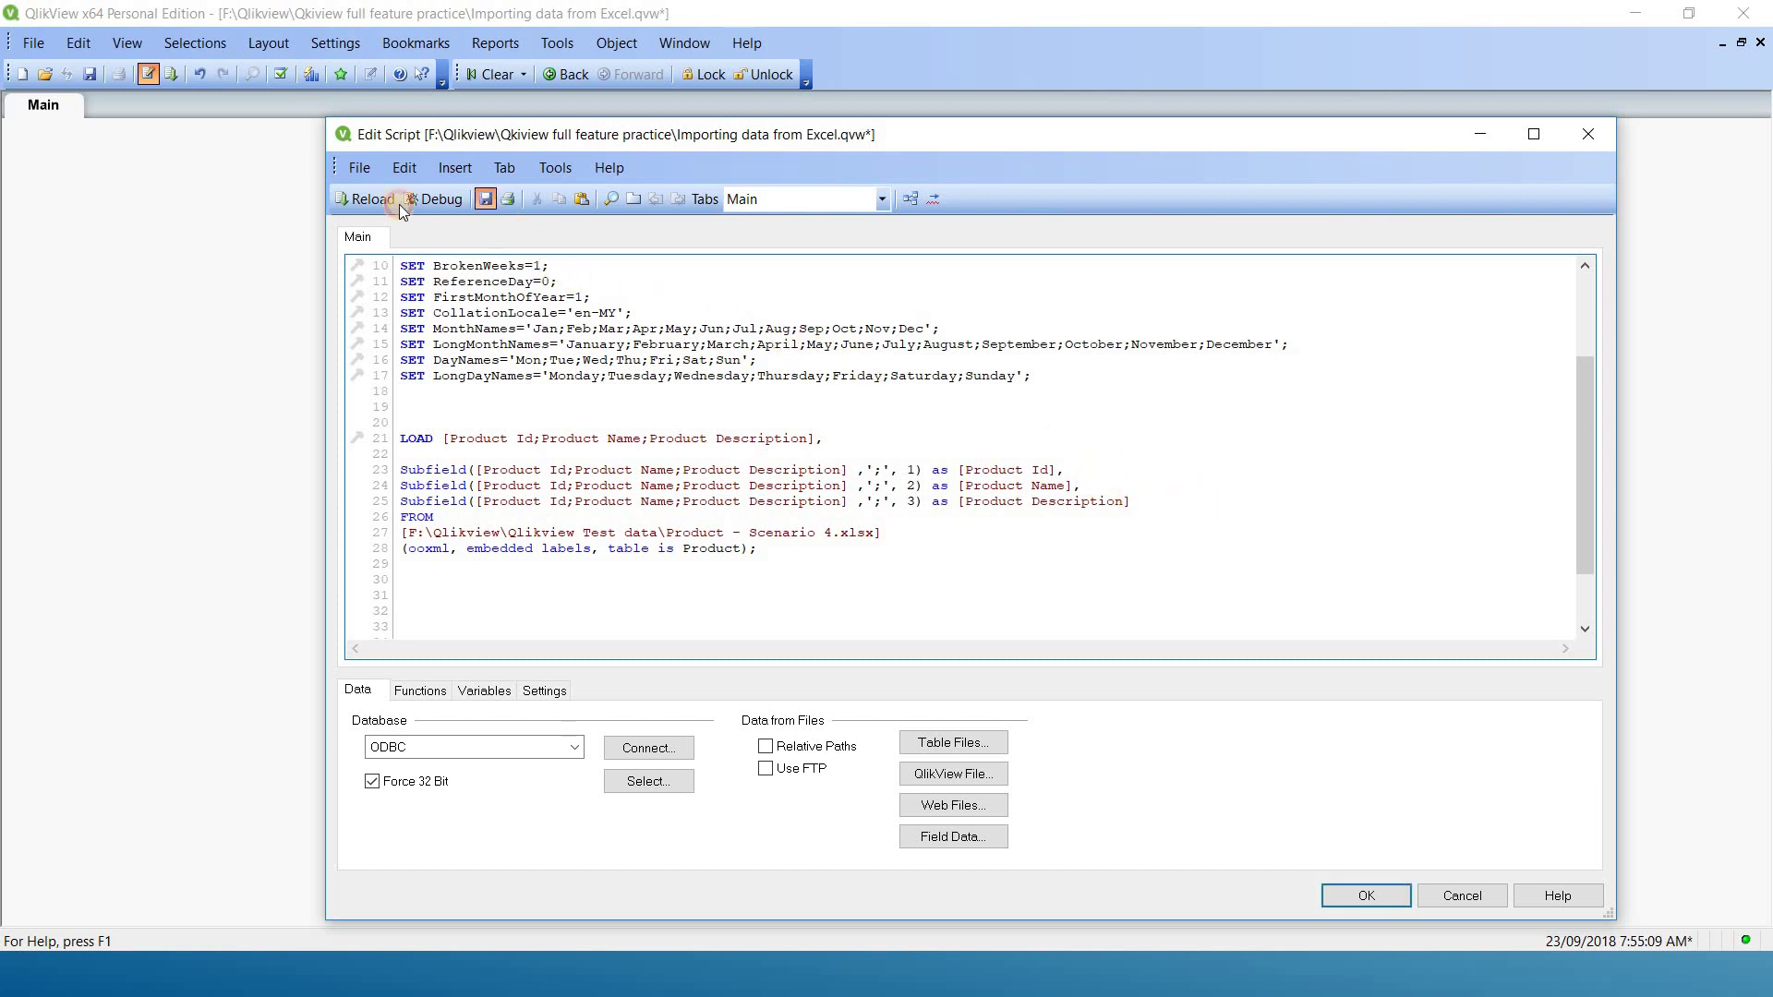
{"action": "left_click", "coordinate": [381, 197]}
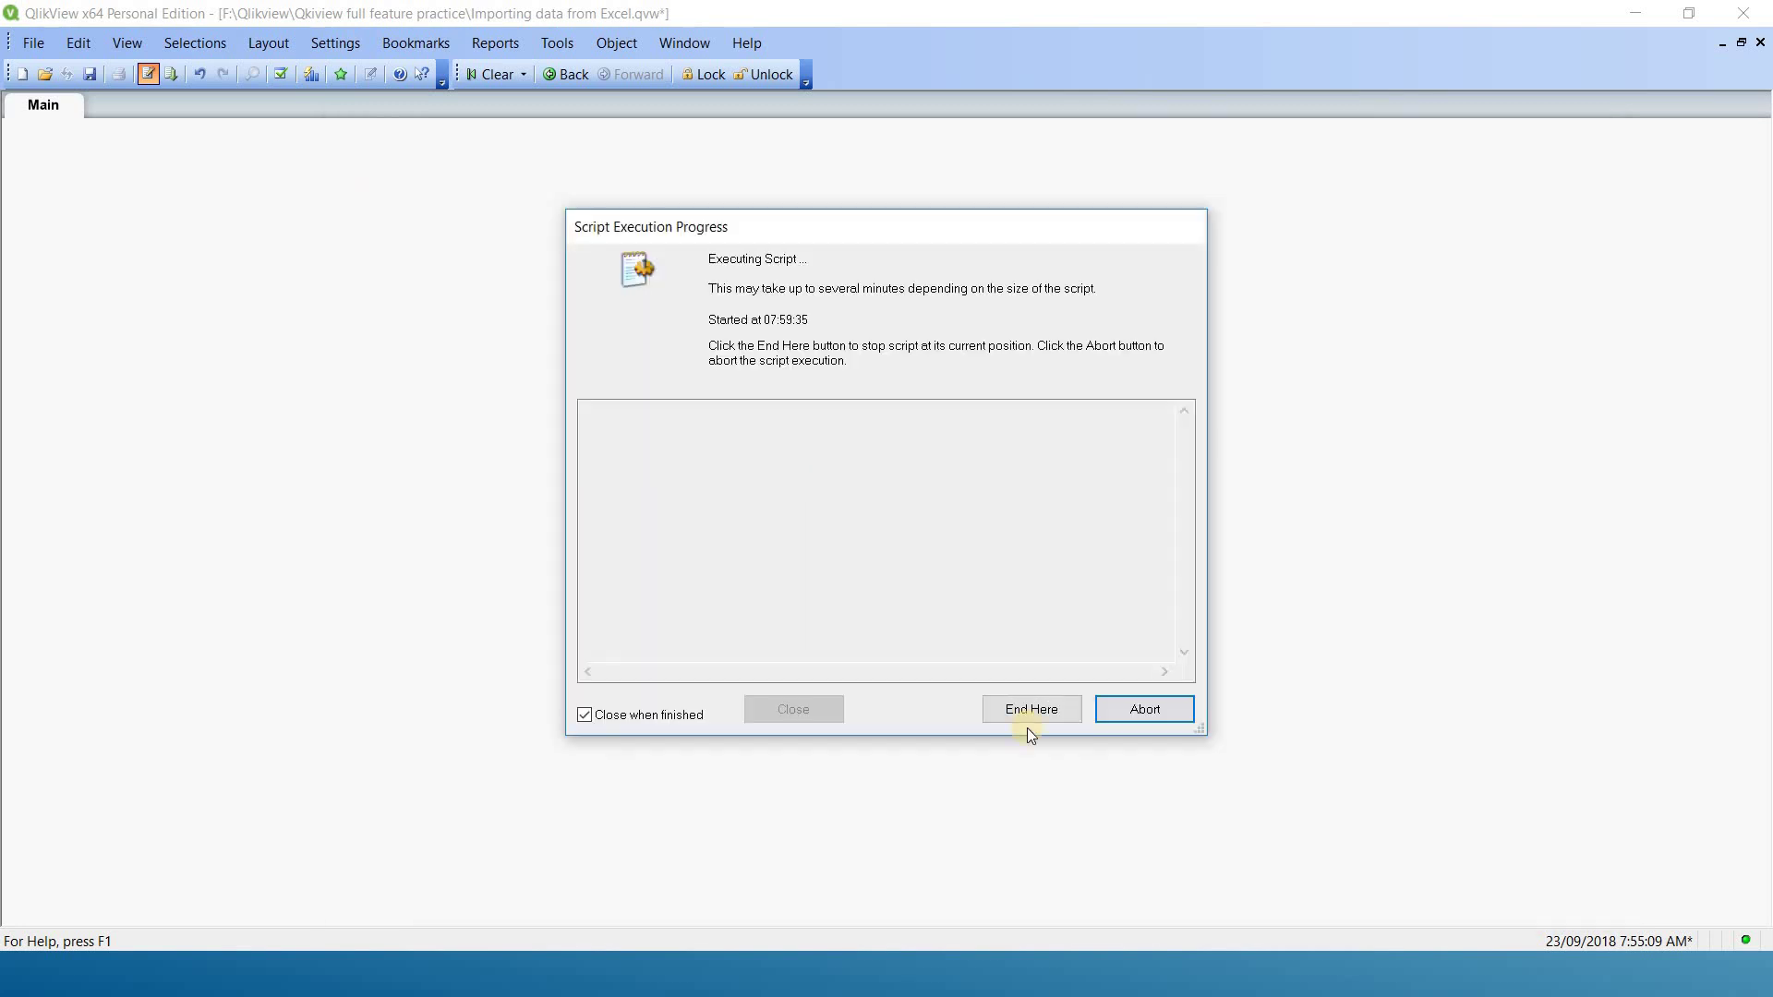
{"action": "left_click", "coordinate": [816, 706]}
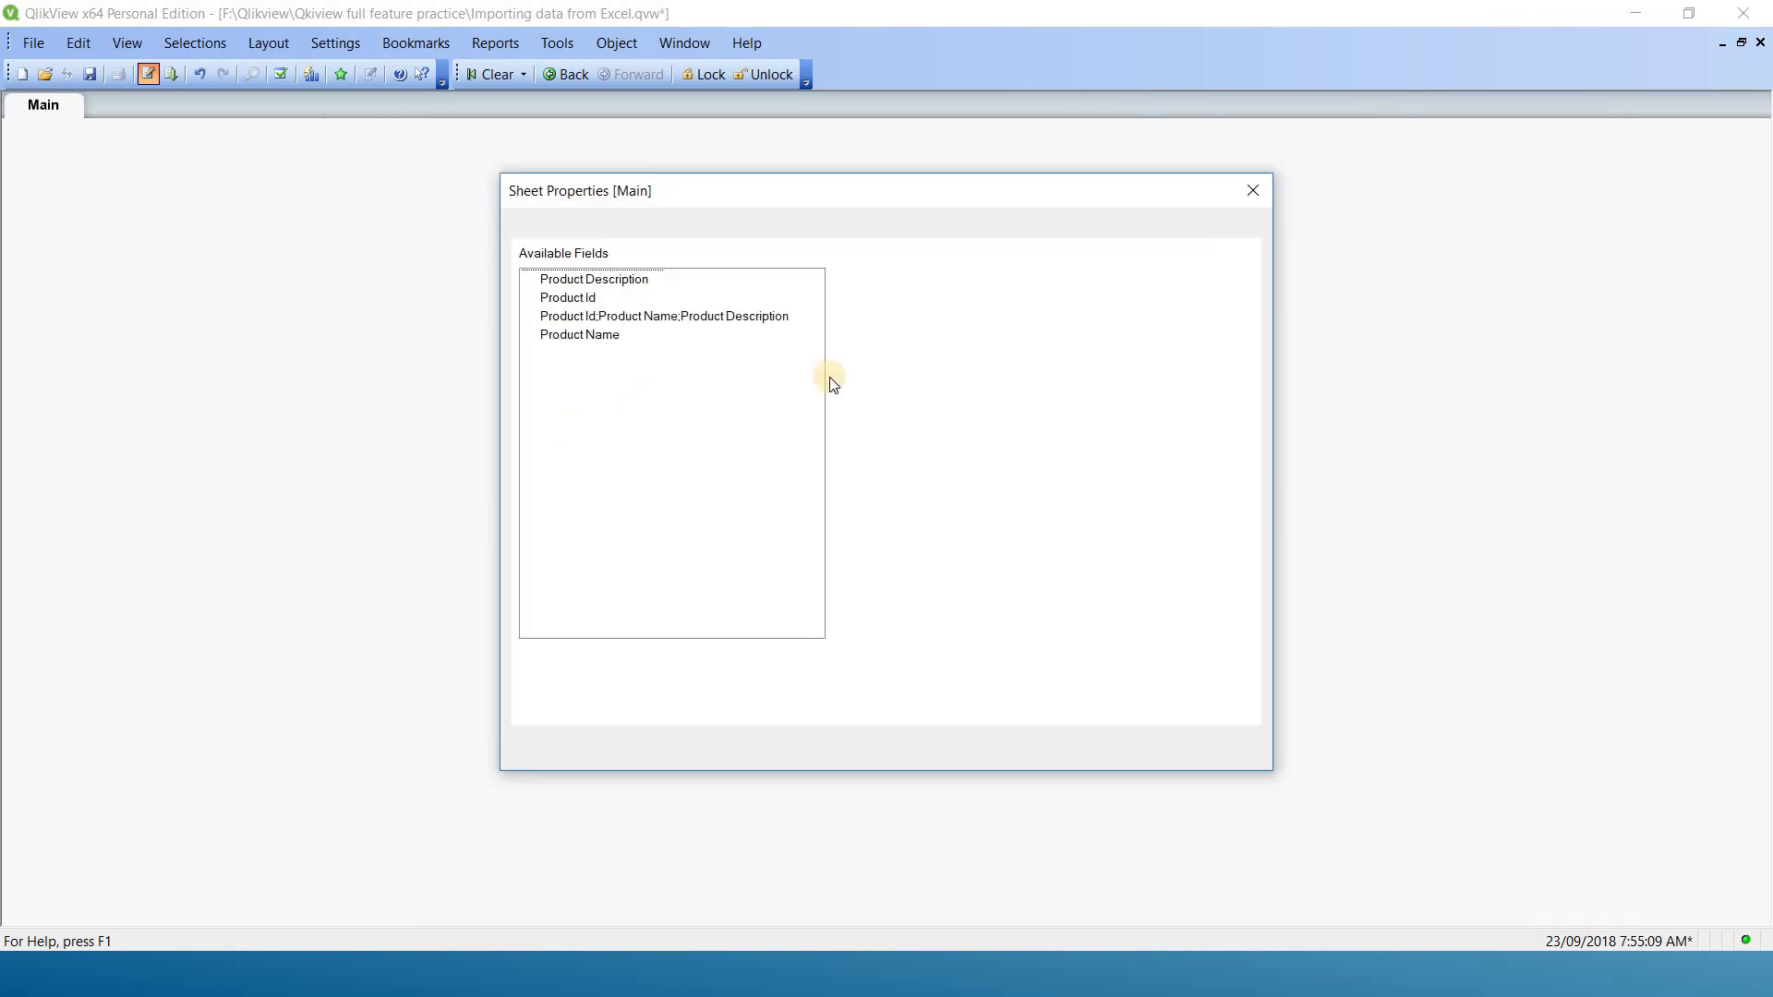
{"action": "left_click", "coordinate": [1253, 191]}
Start a new table box on the Main sheet and add all available fields to it.
{"action": "right_click", "coordinate": [545, 253]}
{"action": "mouse_move", "coordinate": [698, 323]}
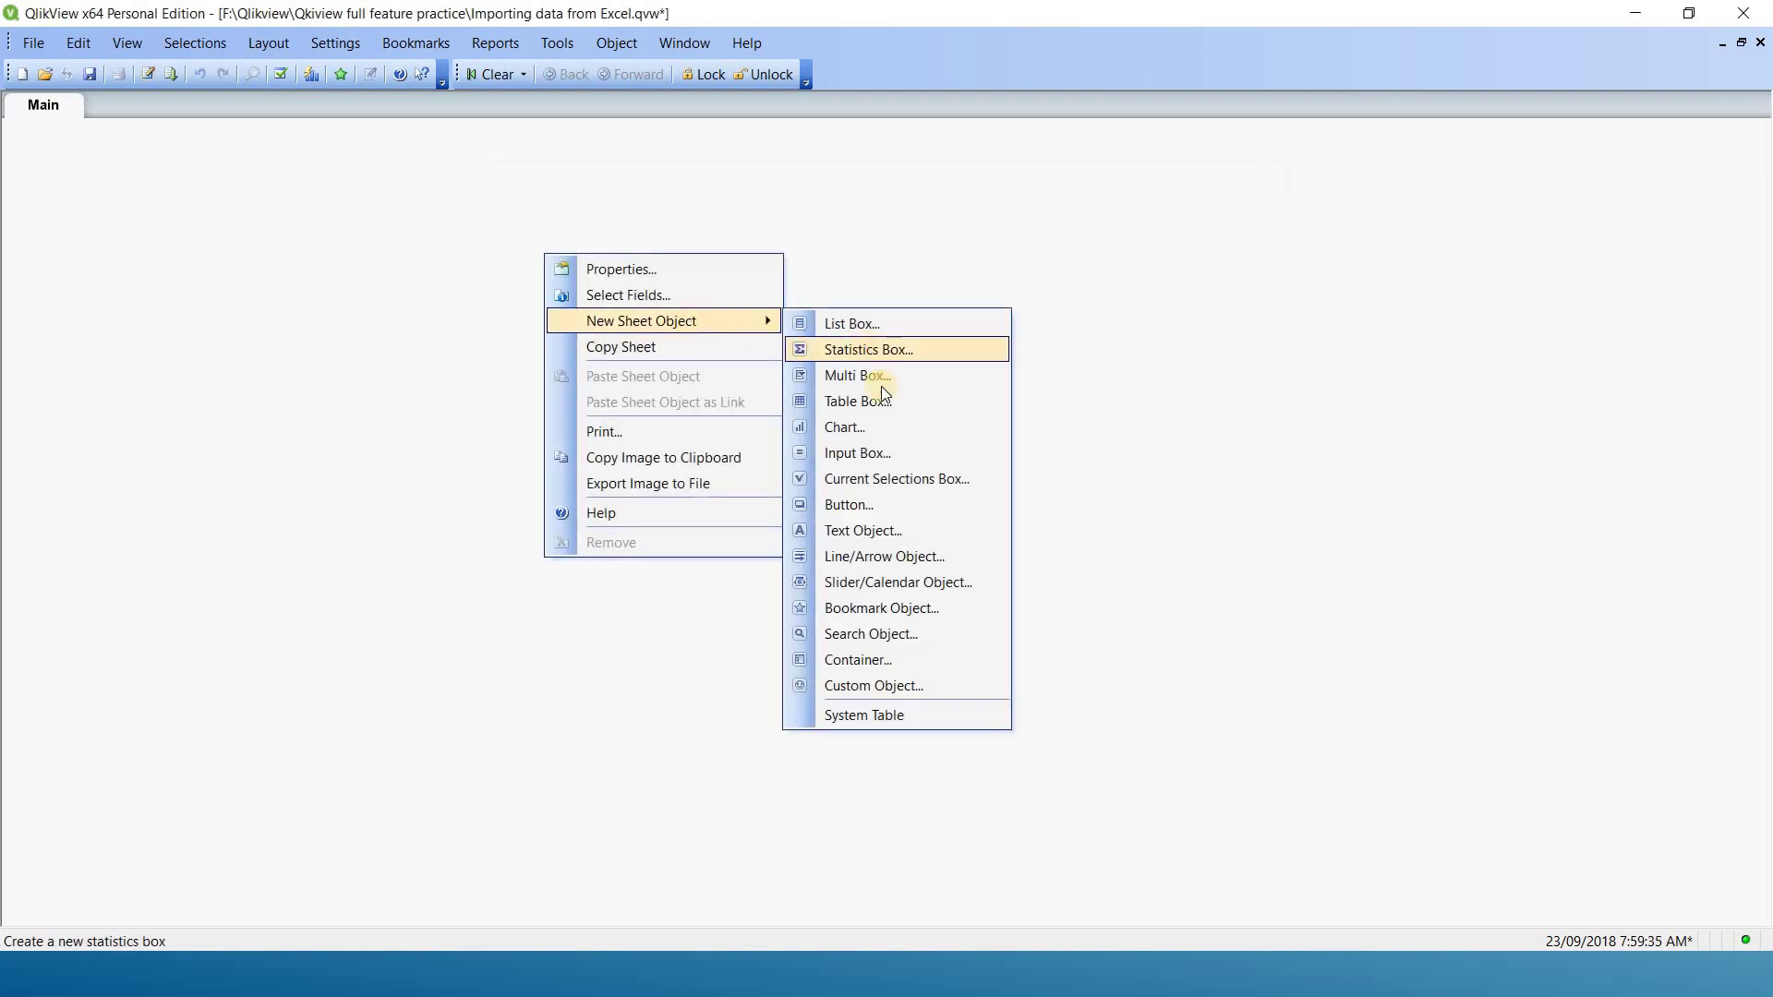
{"action": "left_click", "coordinate": [879, 401]}
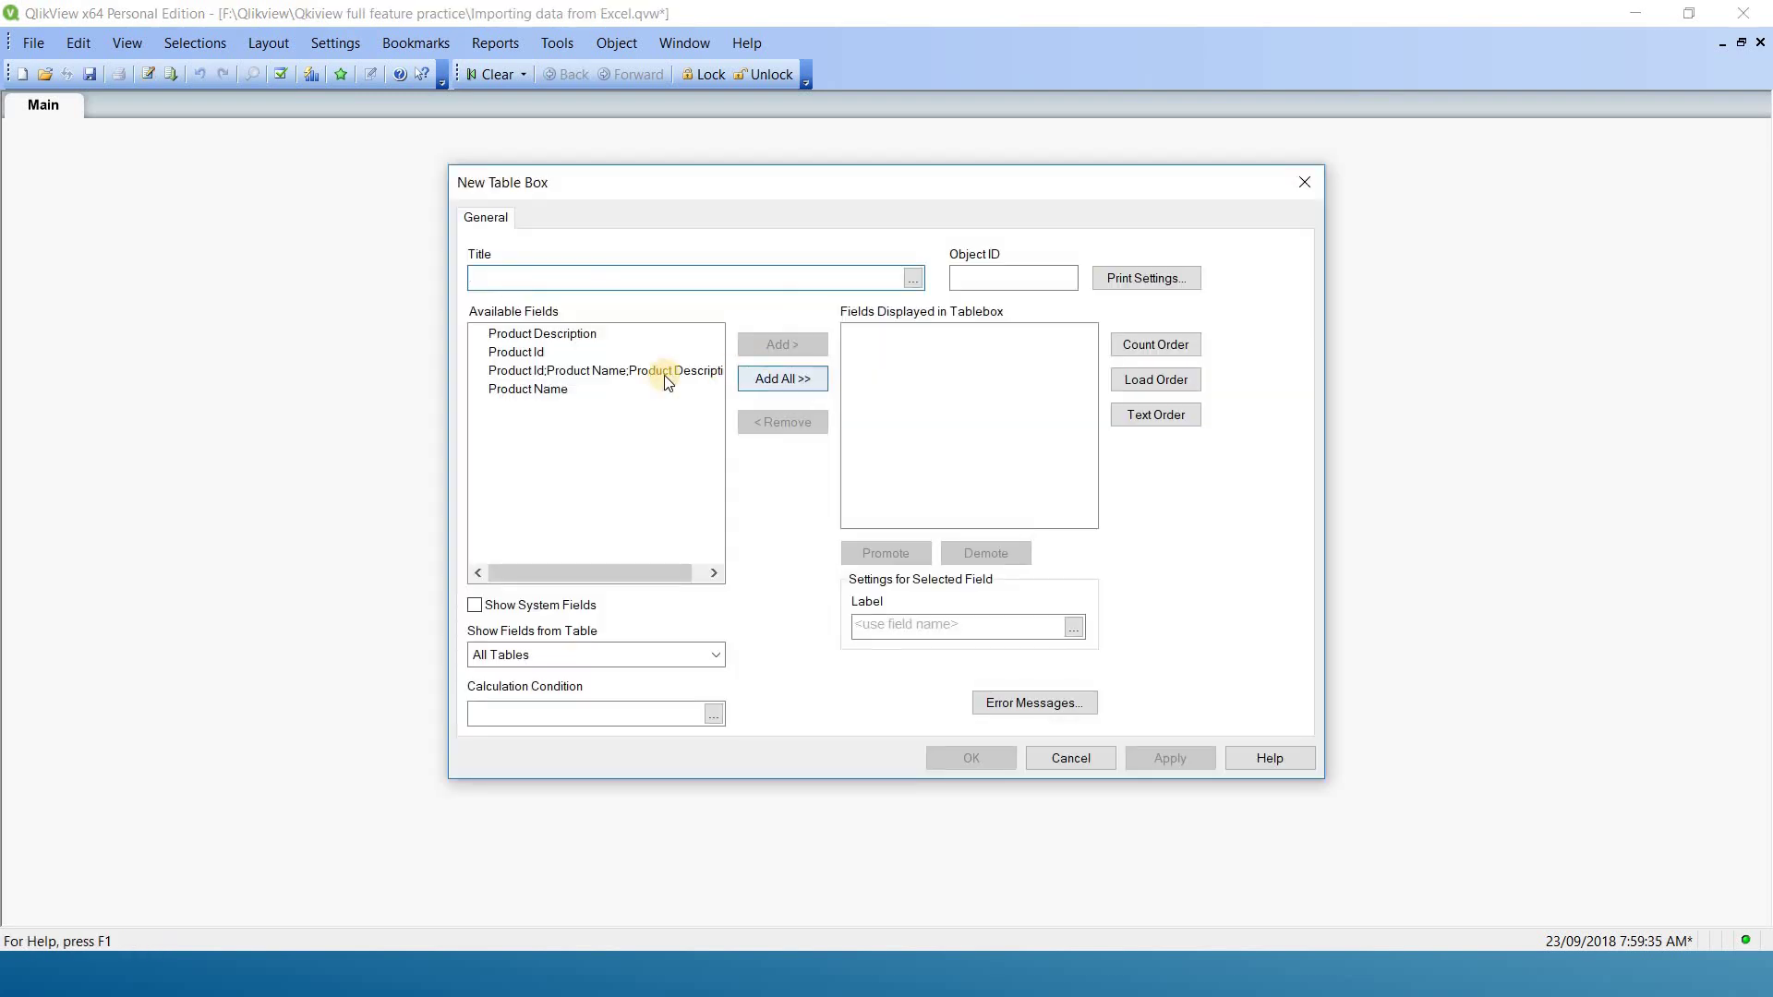
{"action": "left_click", "coordinate": [674, 371]}
{"action": "left_click", "coordinate": [759, 378]}
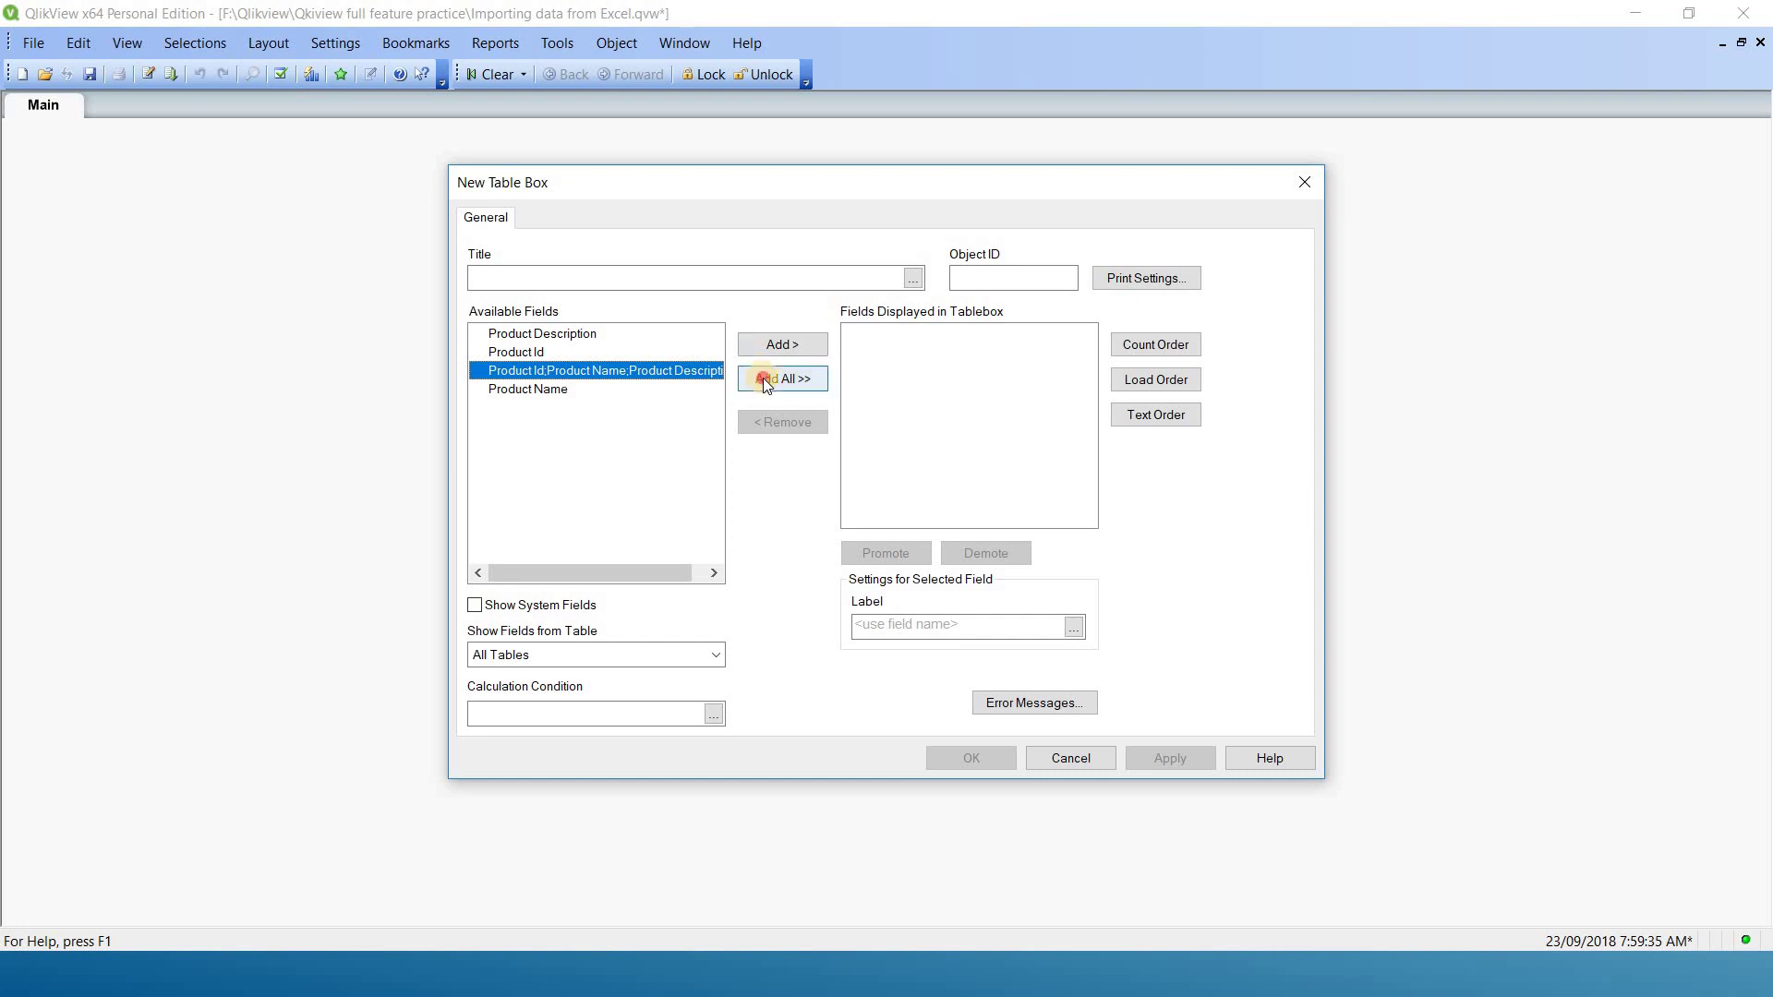
Order the displayed table box fields as the combined semicolon-separated field, Product Id, Product Name and Product Description.
{"action": "left_click", "coordinate": [1012, 370]}
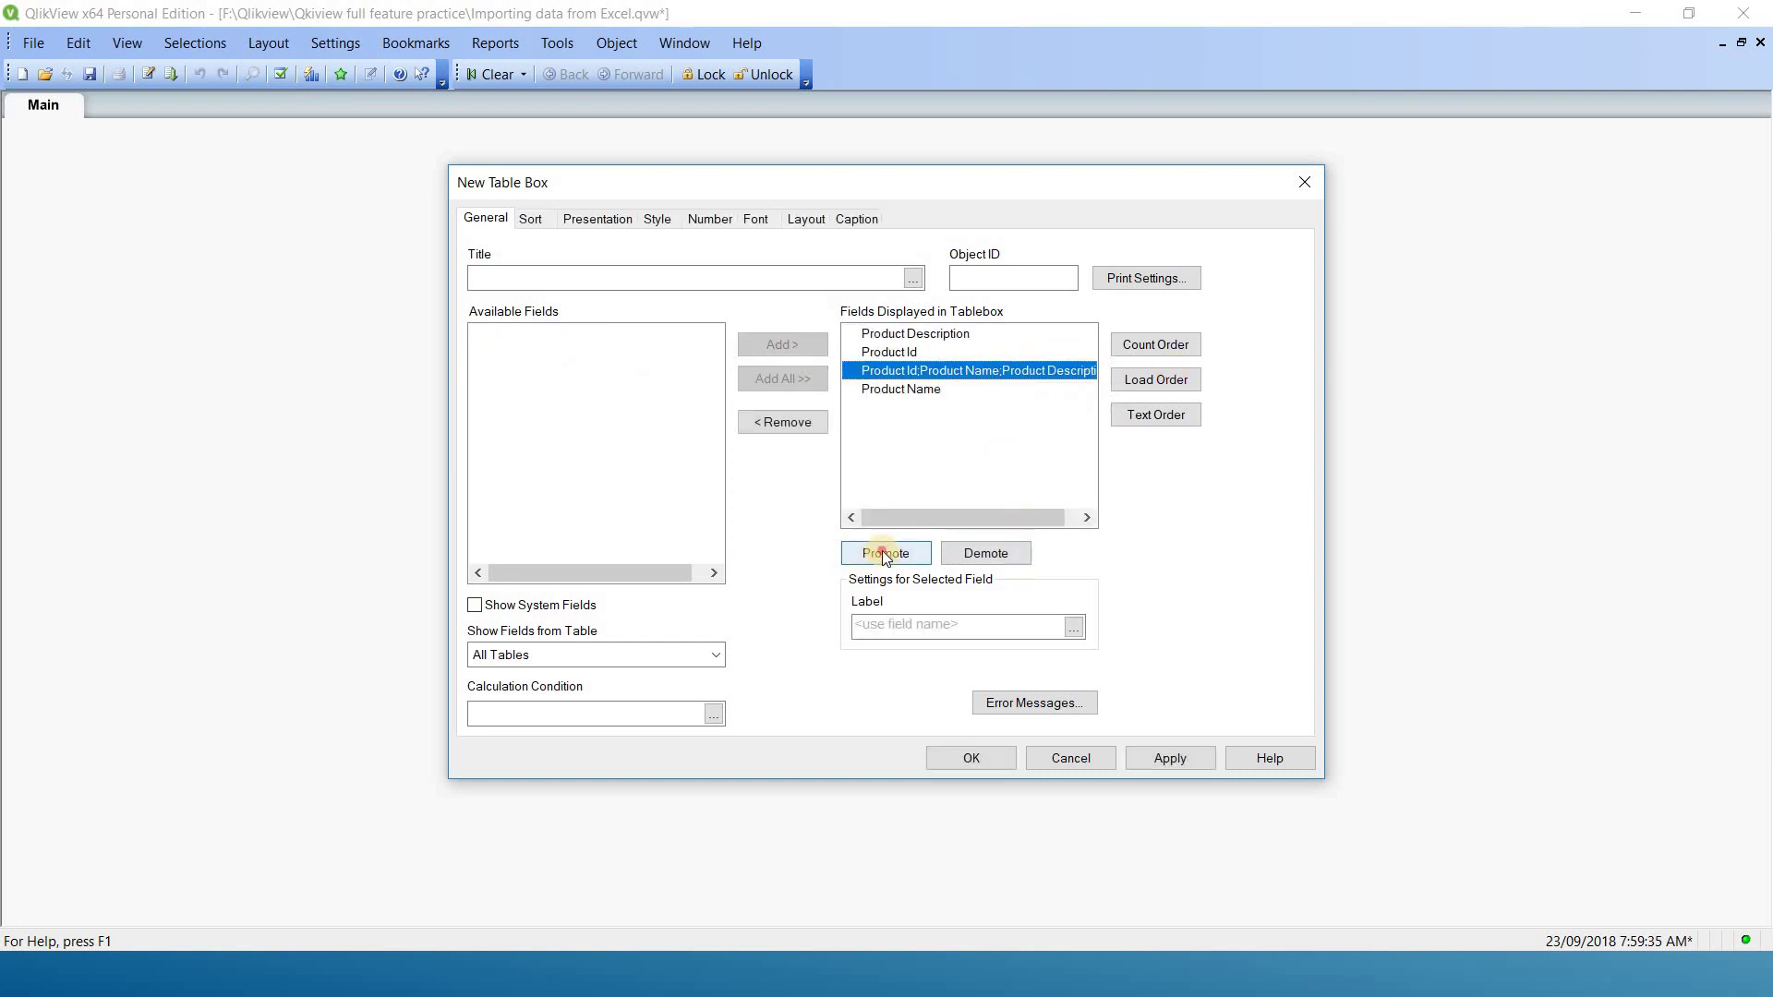
{"action": "double_click", "coordinate": [858, 554]}
{"action": "left_click", "coordinate": [894, 370]}
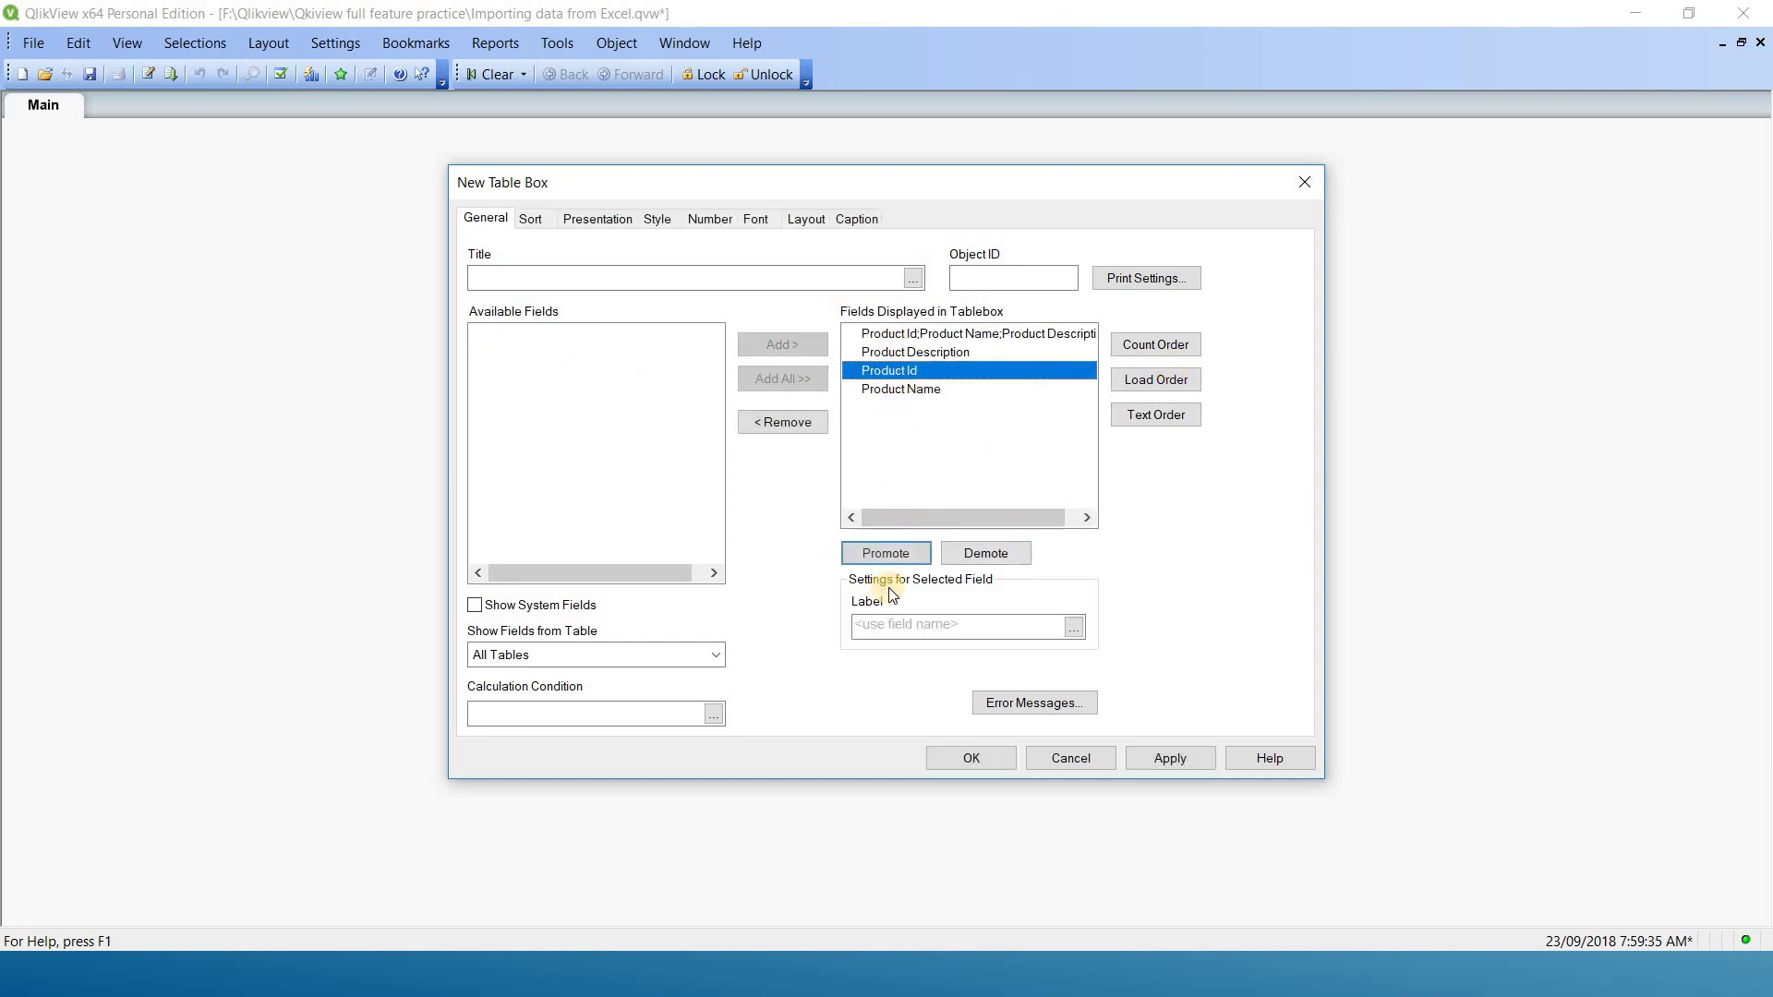
{"action": "left_click", "coordinate": [887, 552]}
{"action": "left_click", "coordinate": [926, 391]}
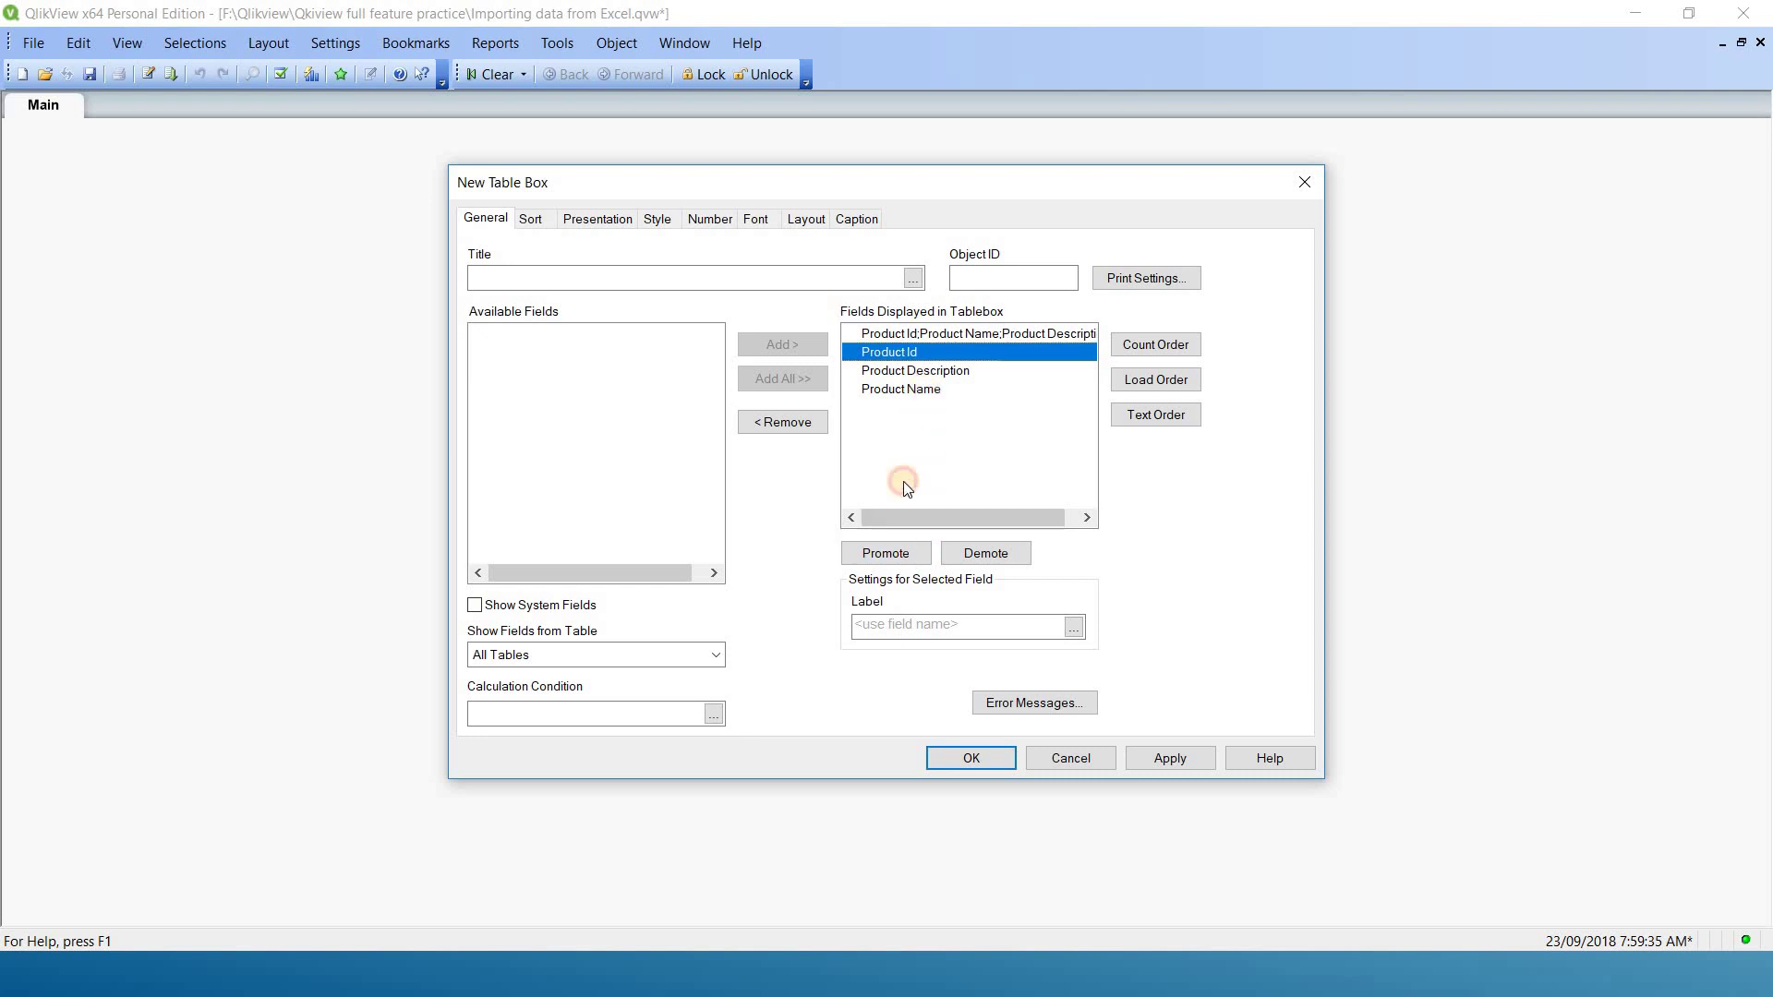
{"action": "left_click", "coordinate": [890, 554]}
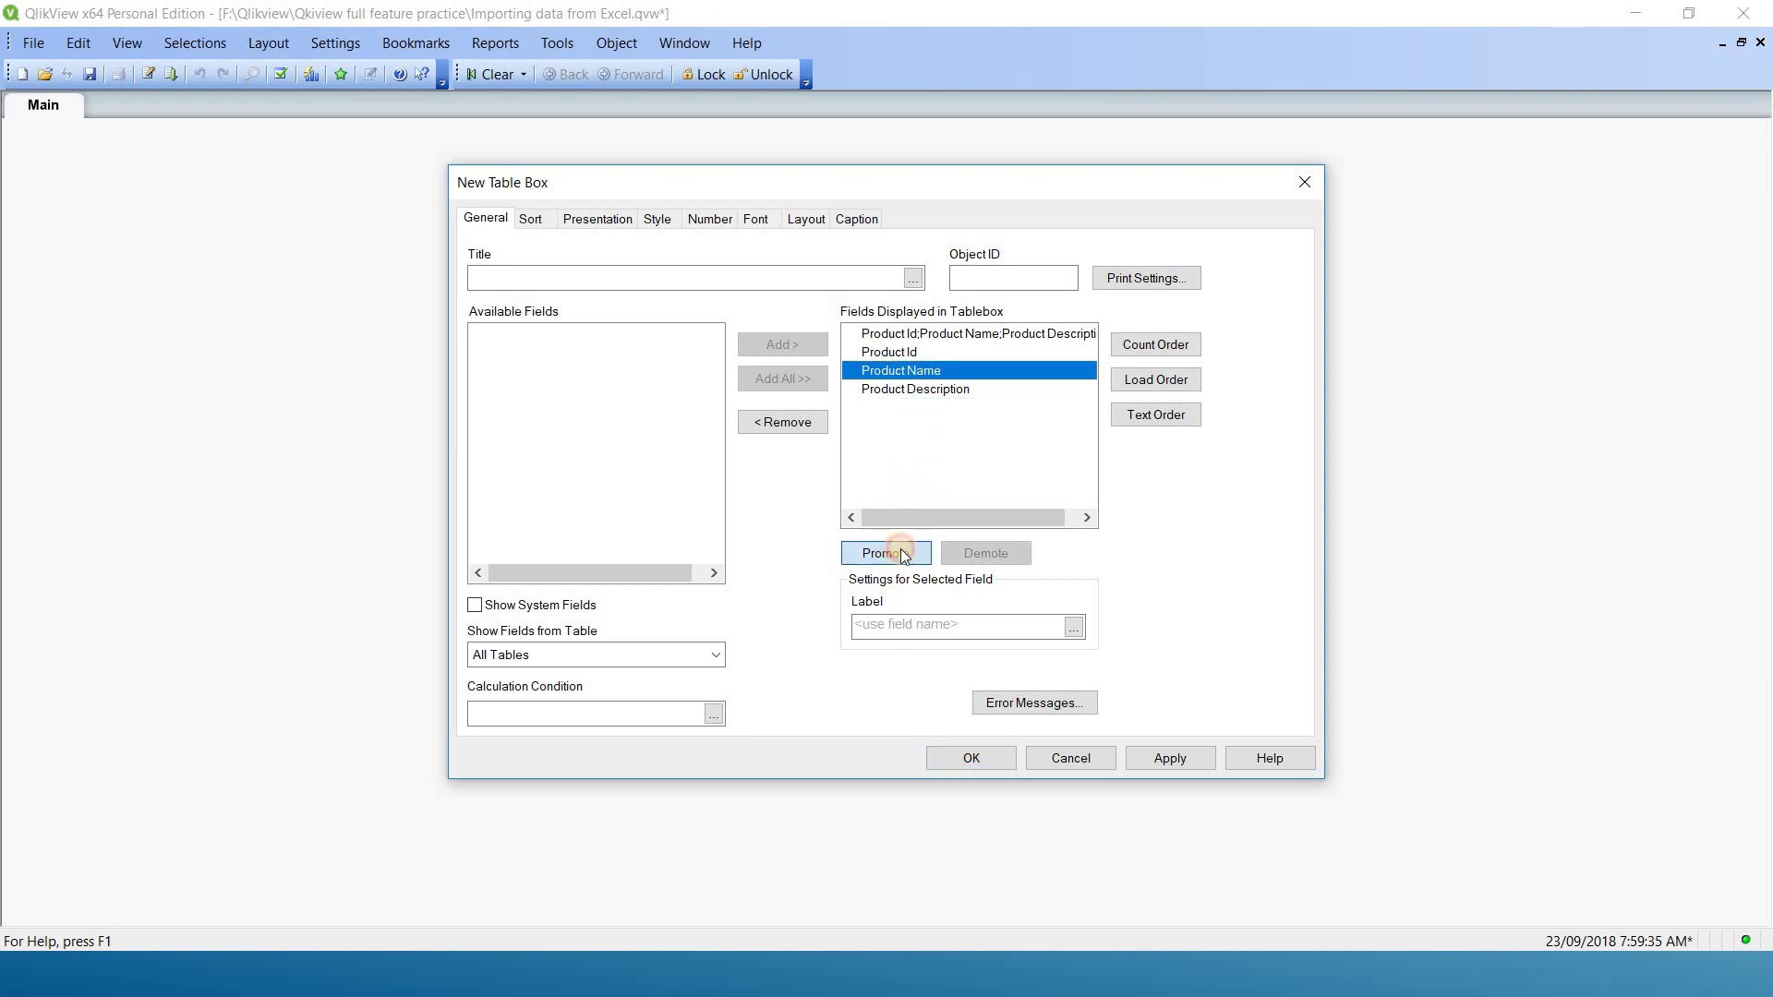
Apply the settings to create the table box and widen it until the Product Description column fits completely.
{"action": "left_click", "coordinate": [1175, 763]}
{"action": "left_click", "coordinate": [986, 751]}
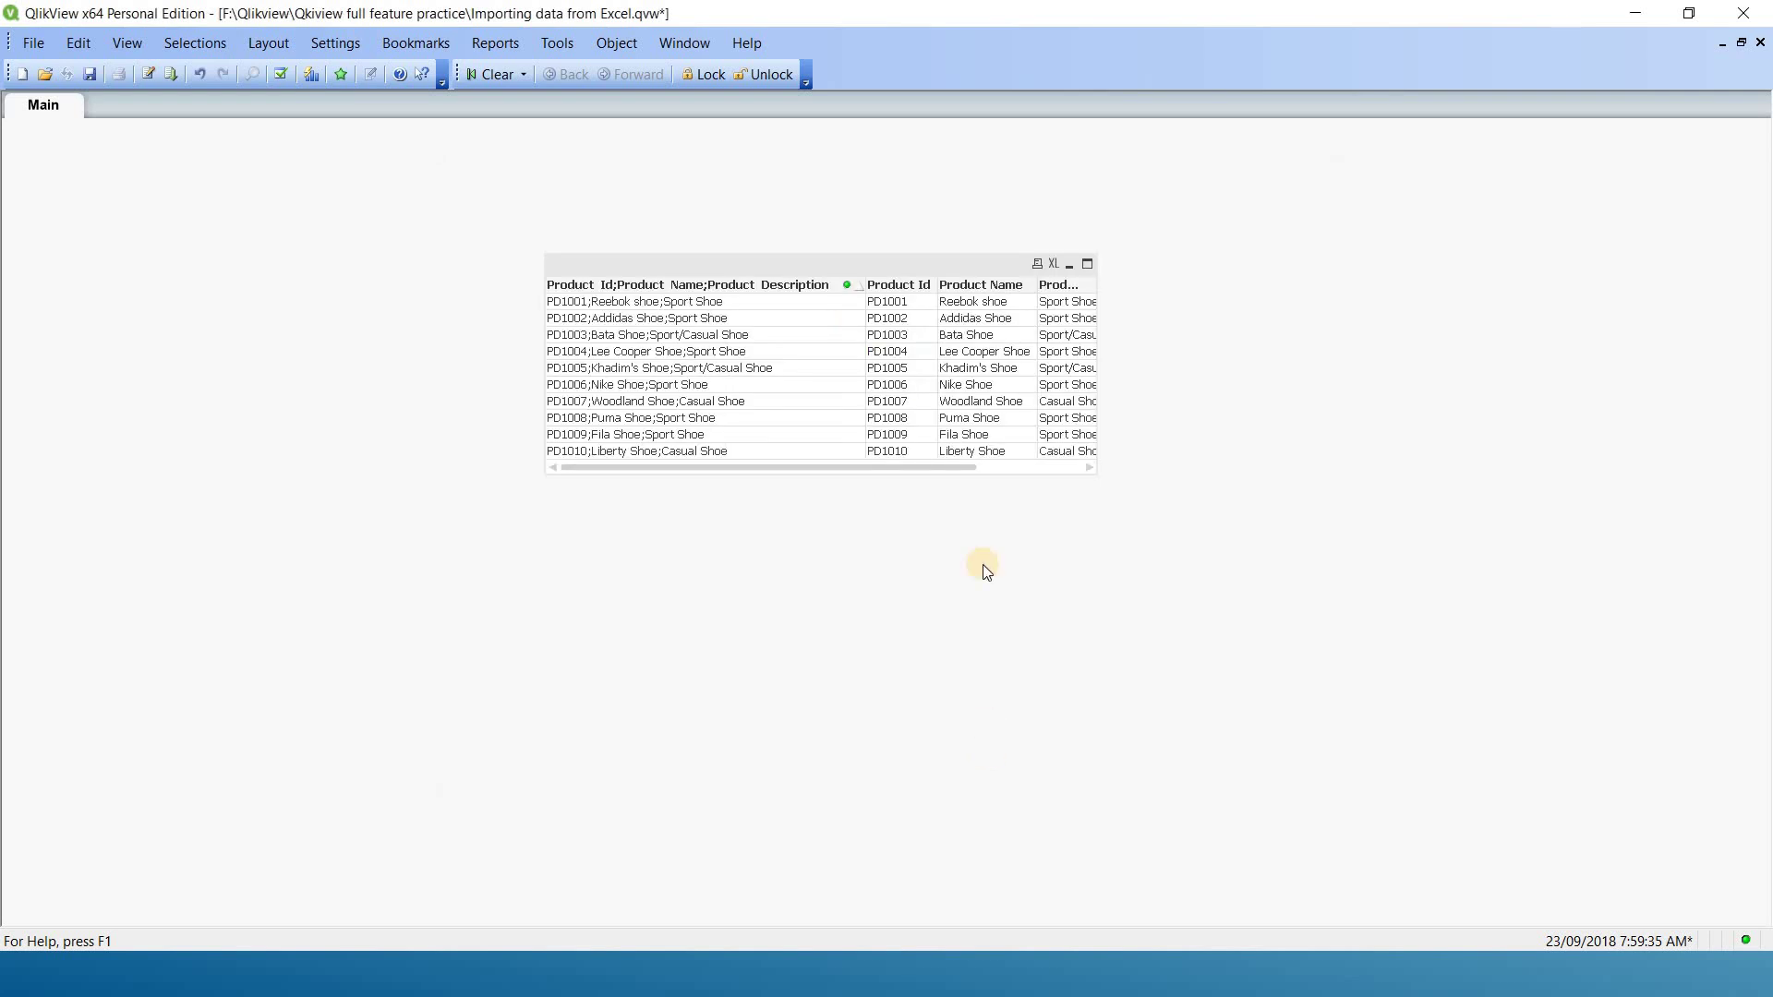
{"action": "left_click_drag", "start_coordinate": [1095, 470], "coordinate": [1170, 459]}
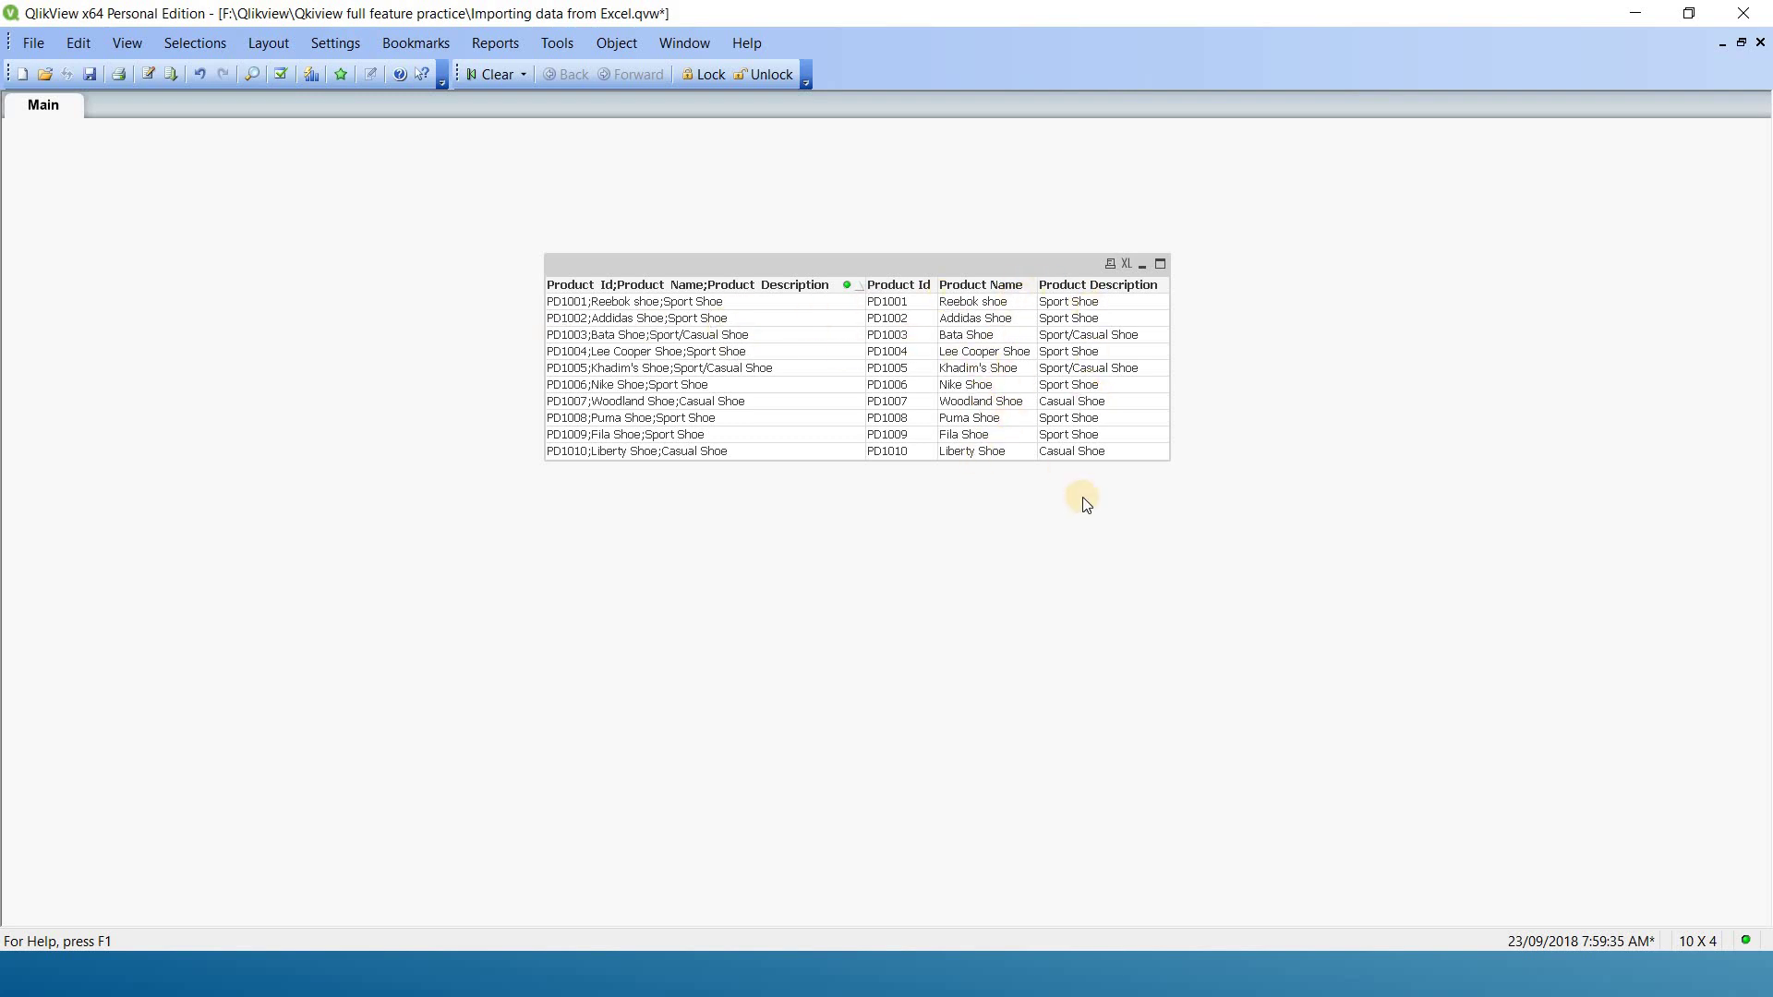
{"action": "left_click", "coordinate": [1127, 567]}
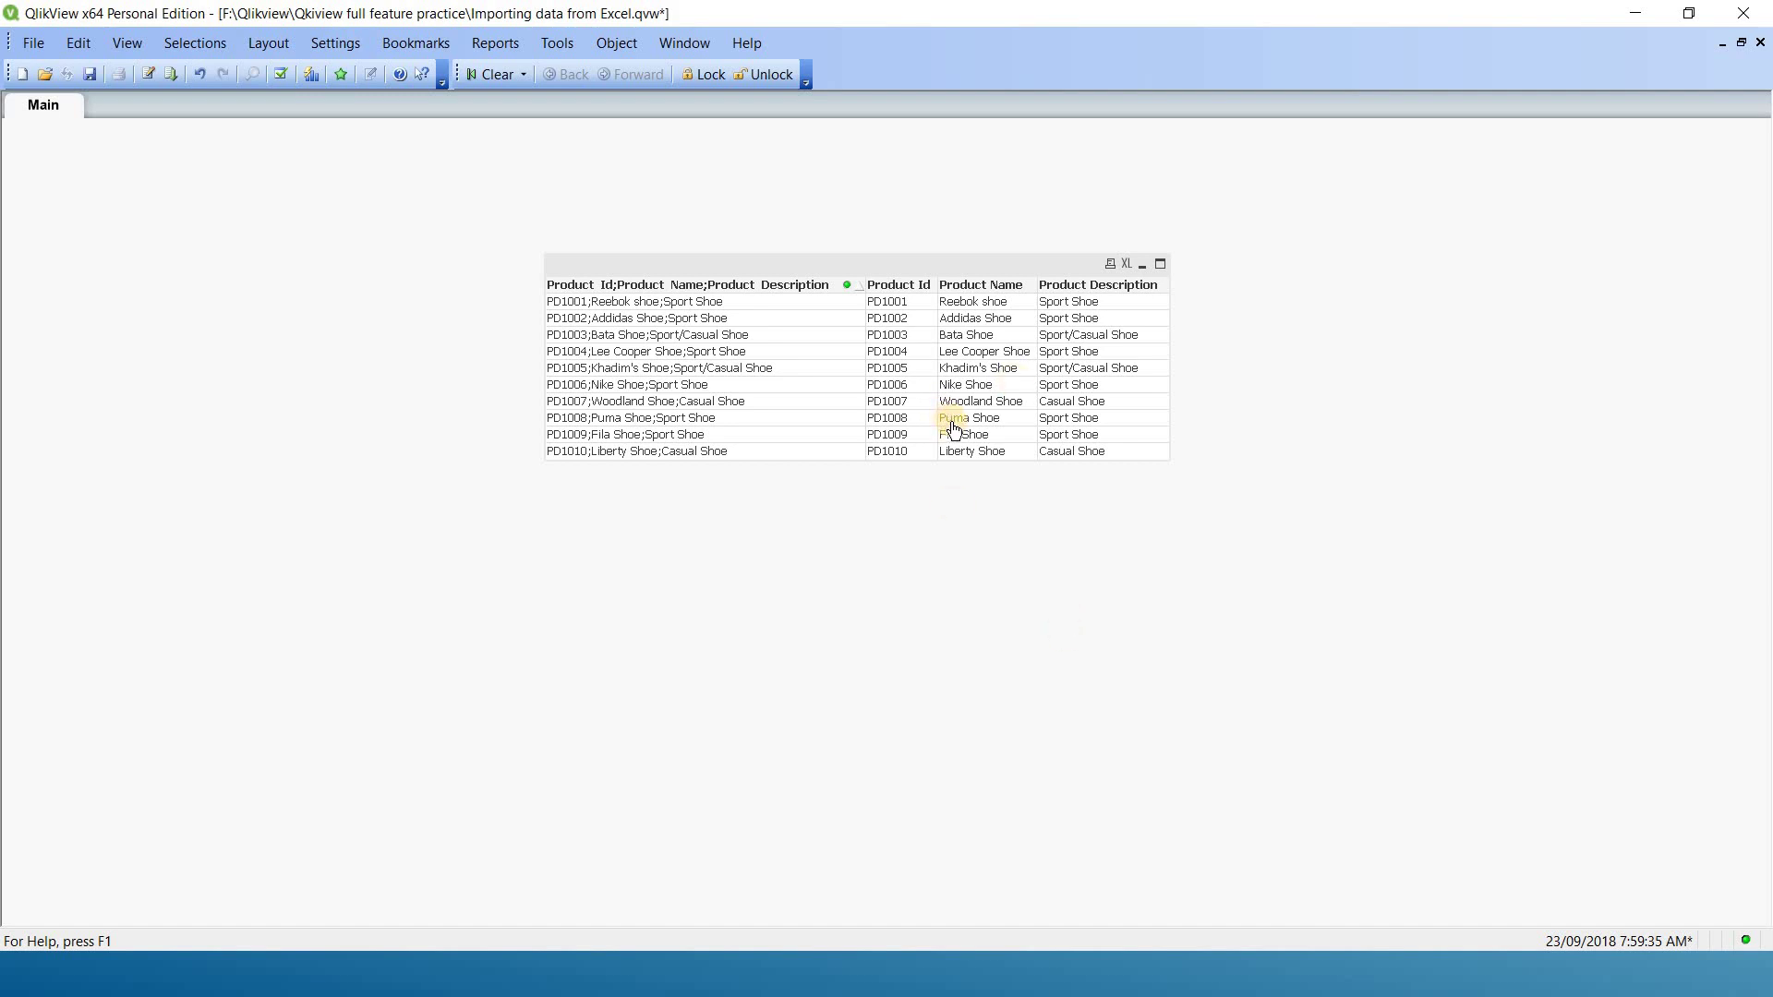
In the load script, put the combined field [Product Id;Product Name;Product Description] on its own line below LOAD and comment it out with //.
{"action": "key", "text": "ctrl+e"}
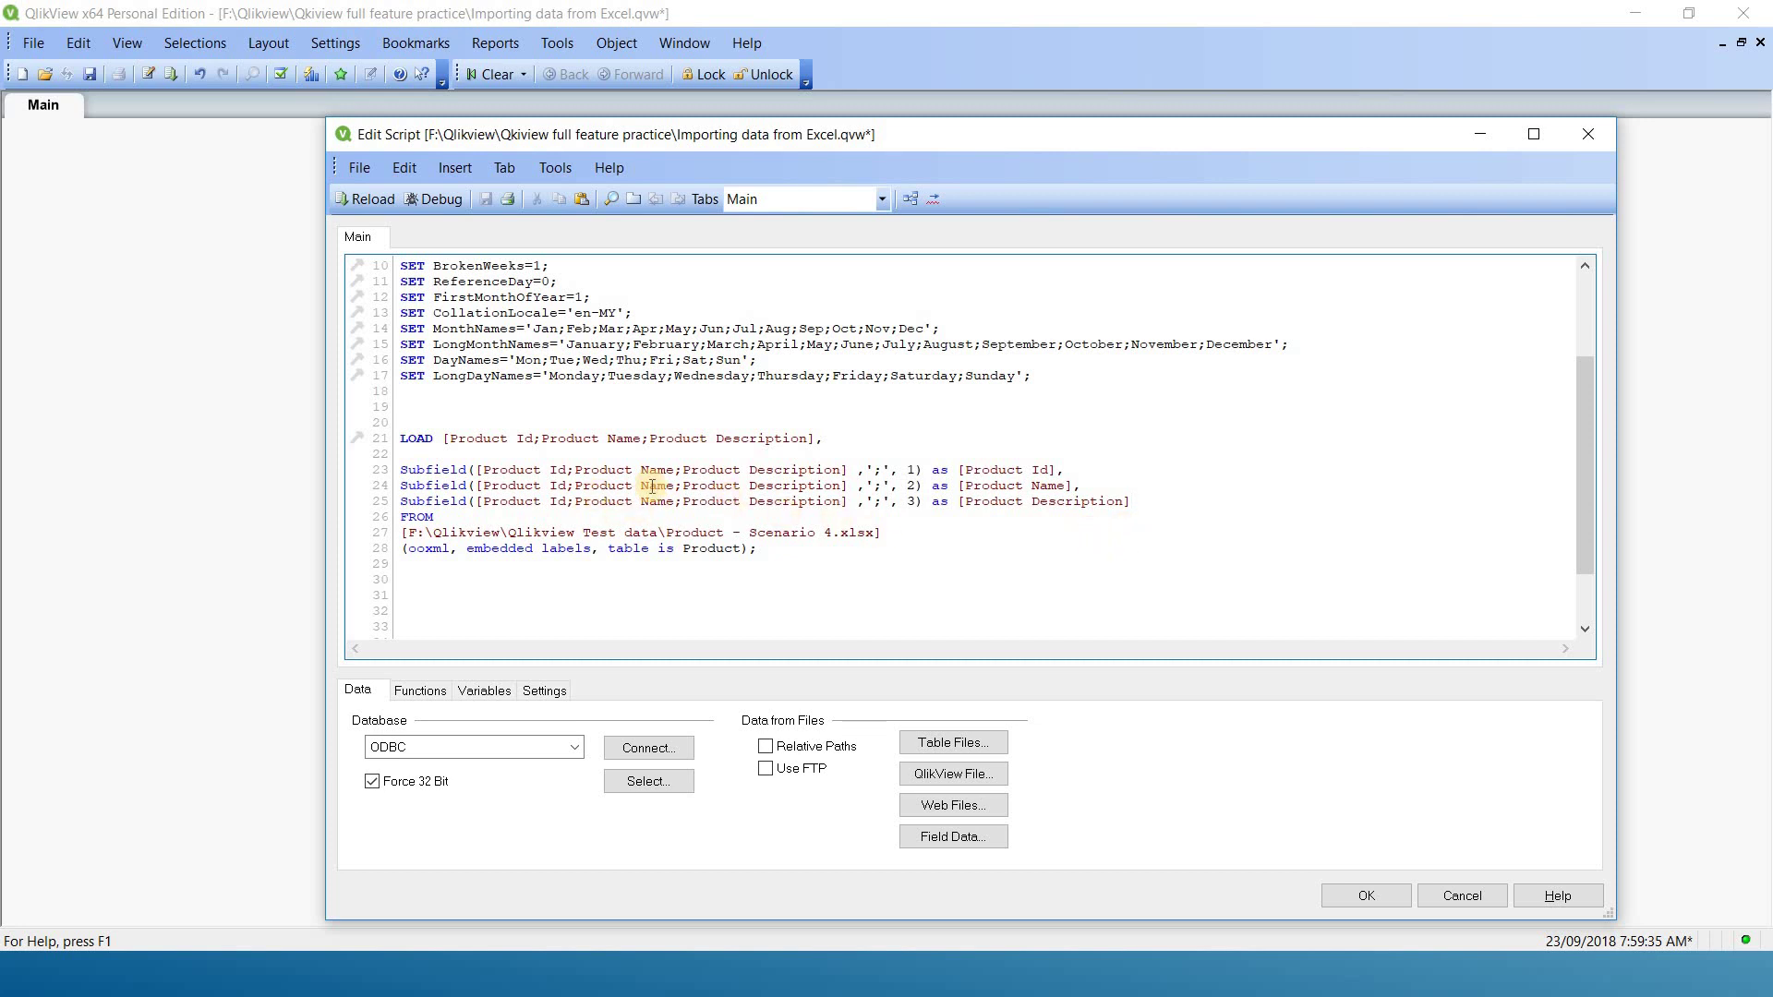
{"action": "left_click", "coordinate": [414, 470]}
{"action": "left_click", "coordinate": [876, 502]}
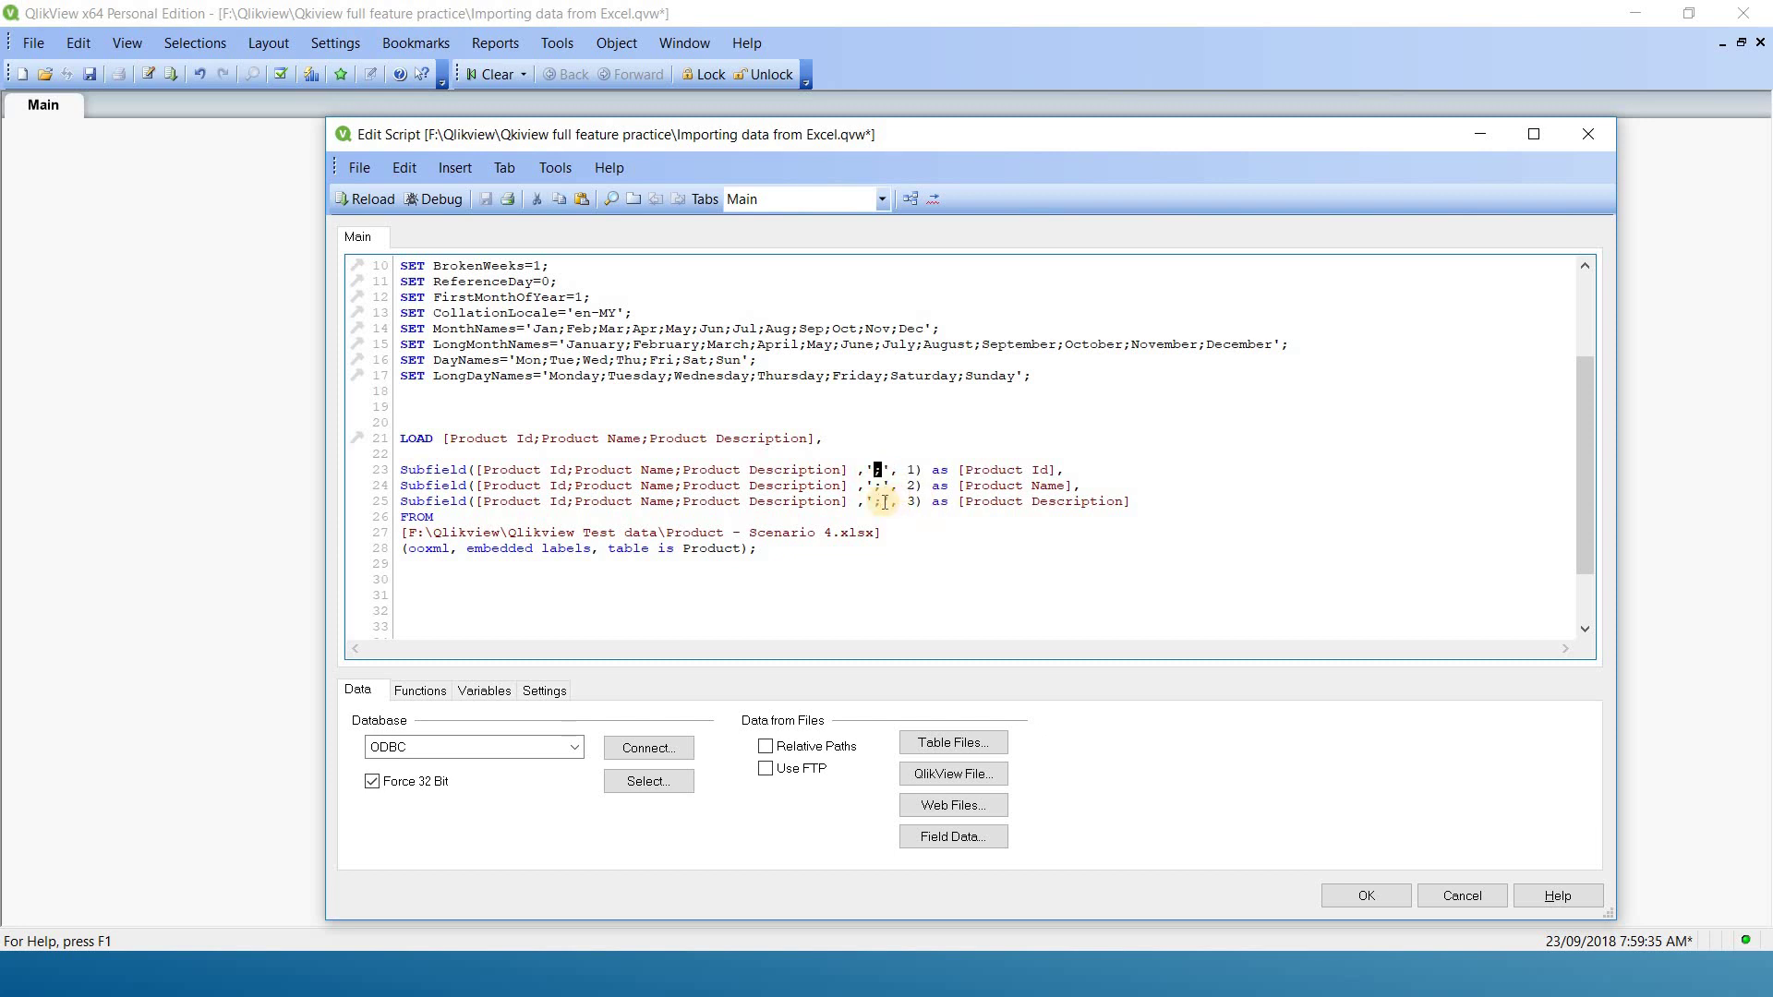
{"action": "left_click_drag", "start_coordinate": [846, 471], "coordinate": [476, 471]}
{"action": "left_click", "coordinate": [896, 471]}
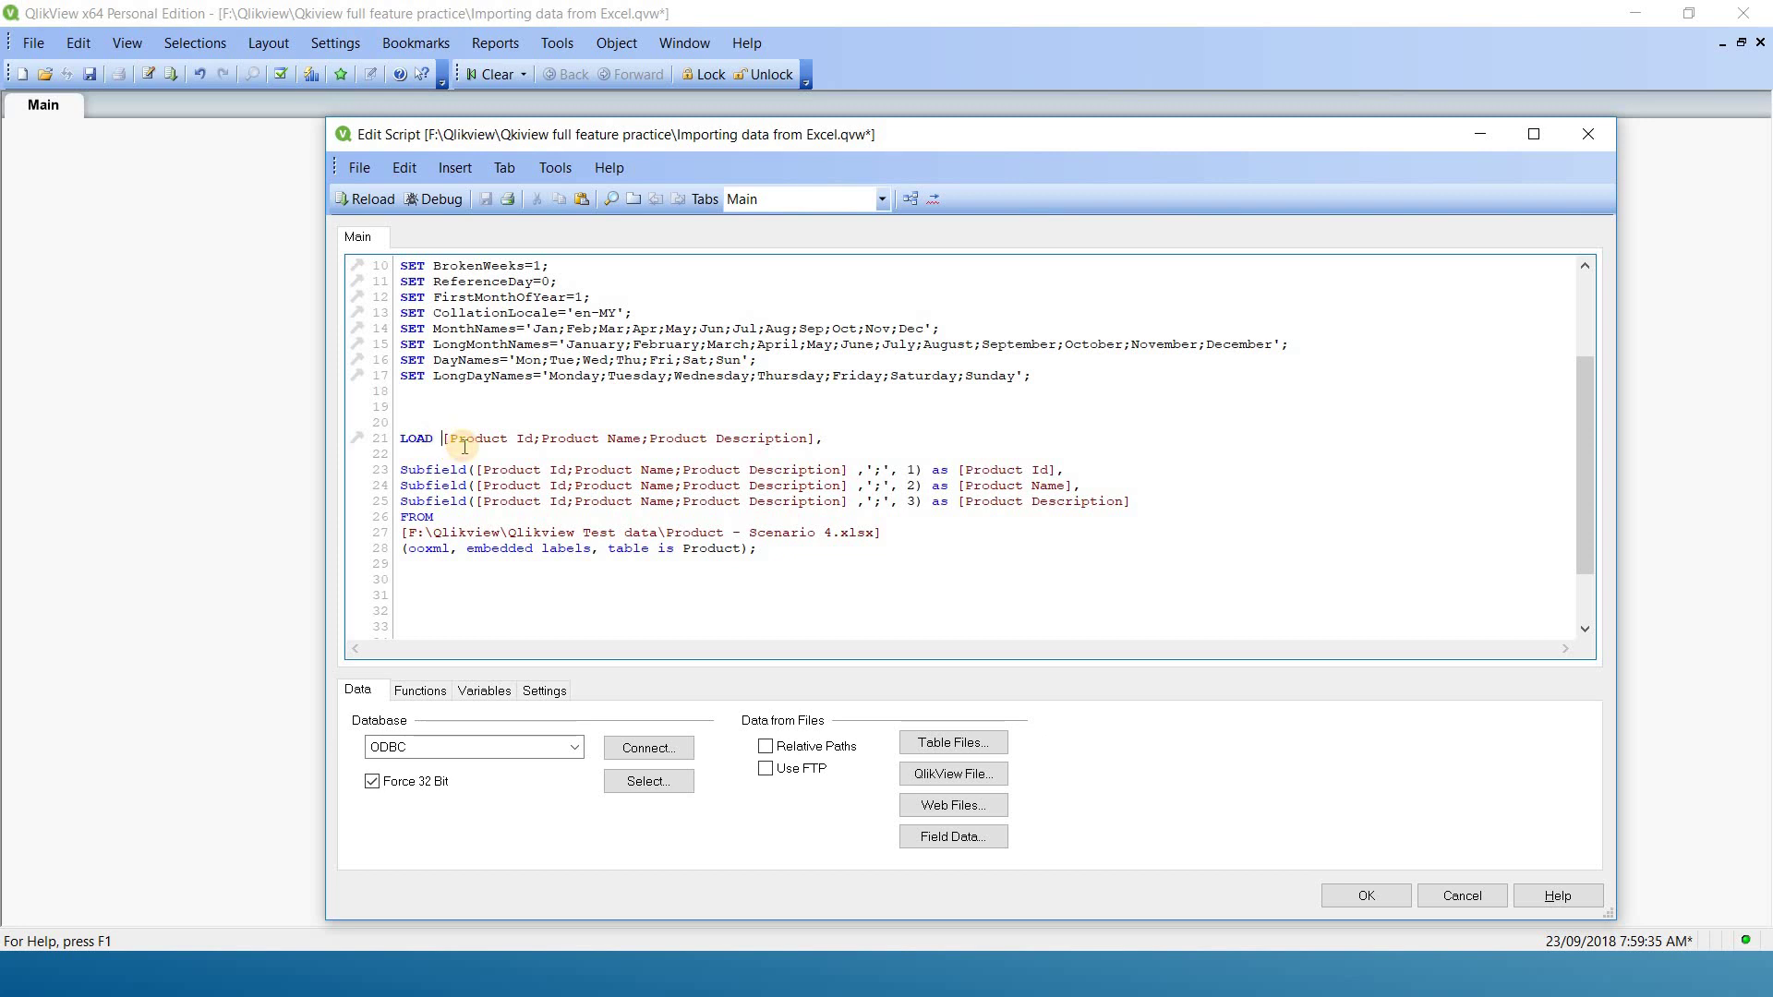
{"action": "key", "text": "Return"}
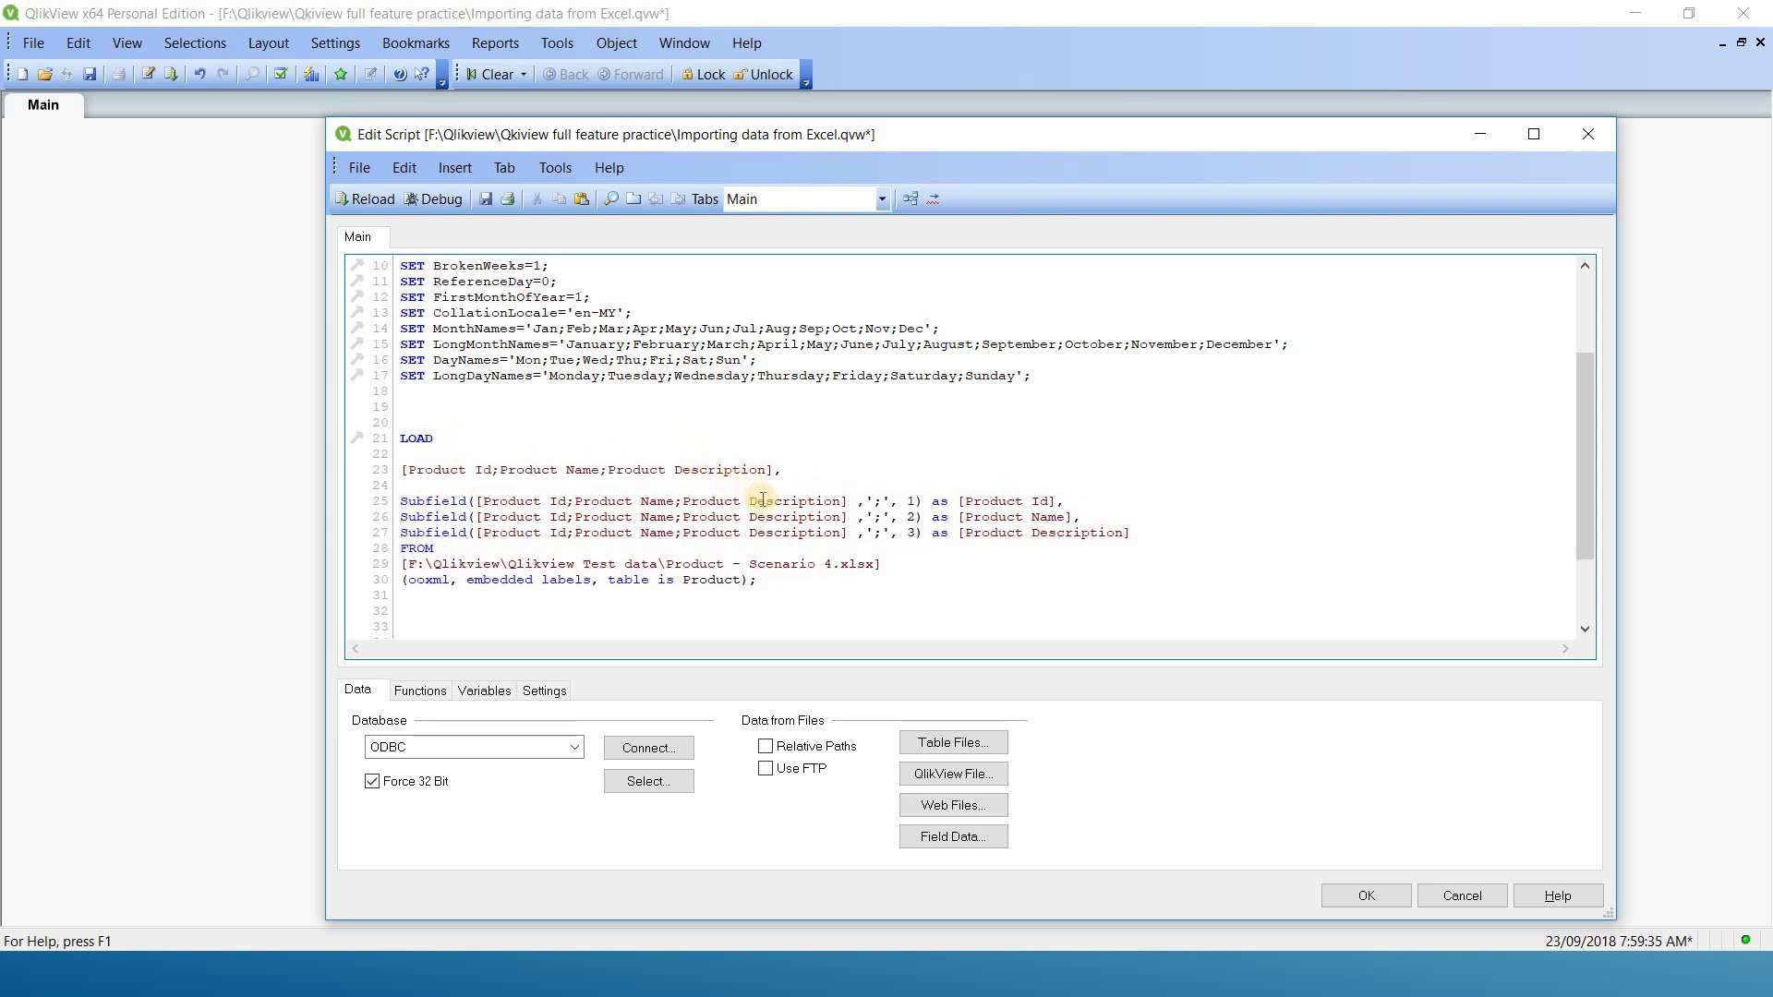
{"action": "left_click", "coordinate": [784, 470]}
{"action": "left_click", "coordinate": [401, 470], "text": "shift"}
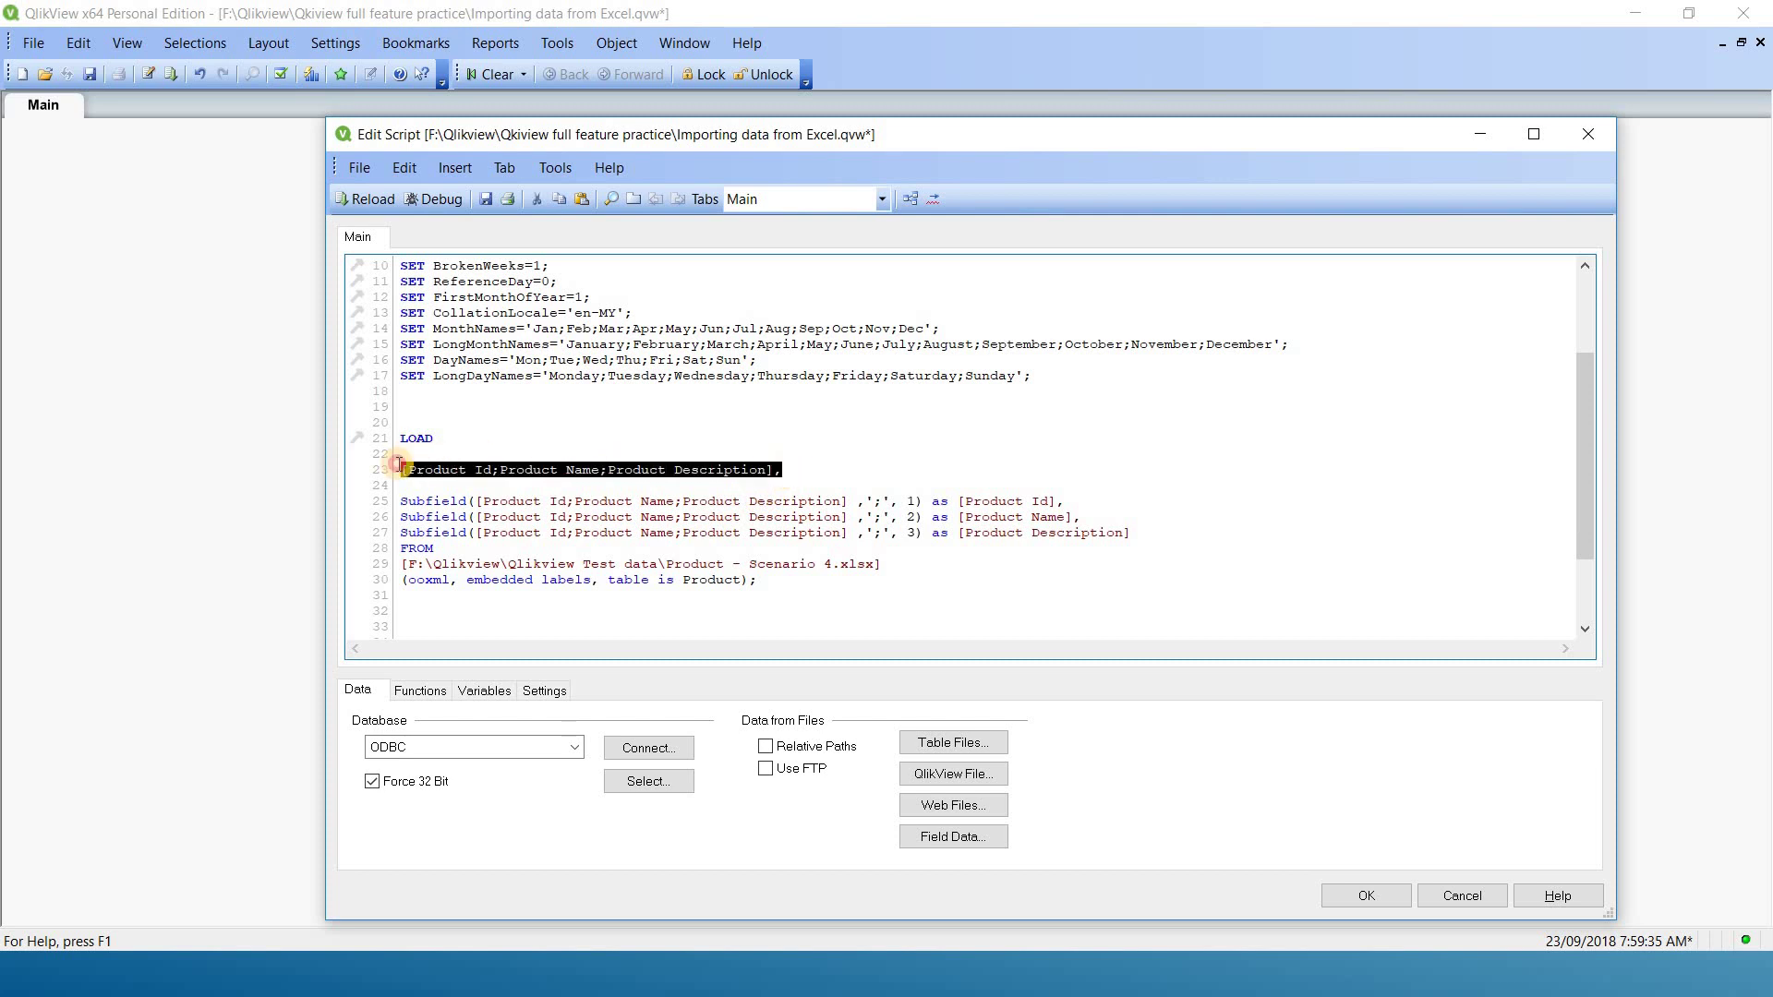
{"action": "left_click", "coordinate": [403, 470]}
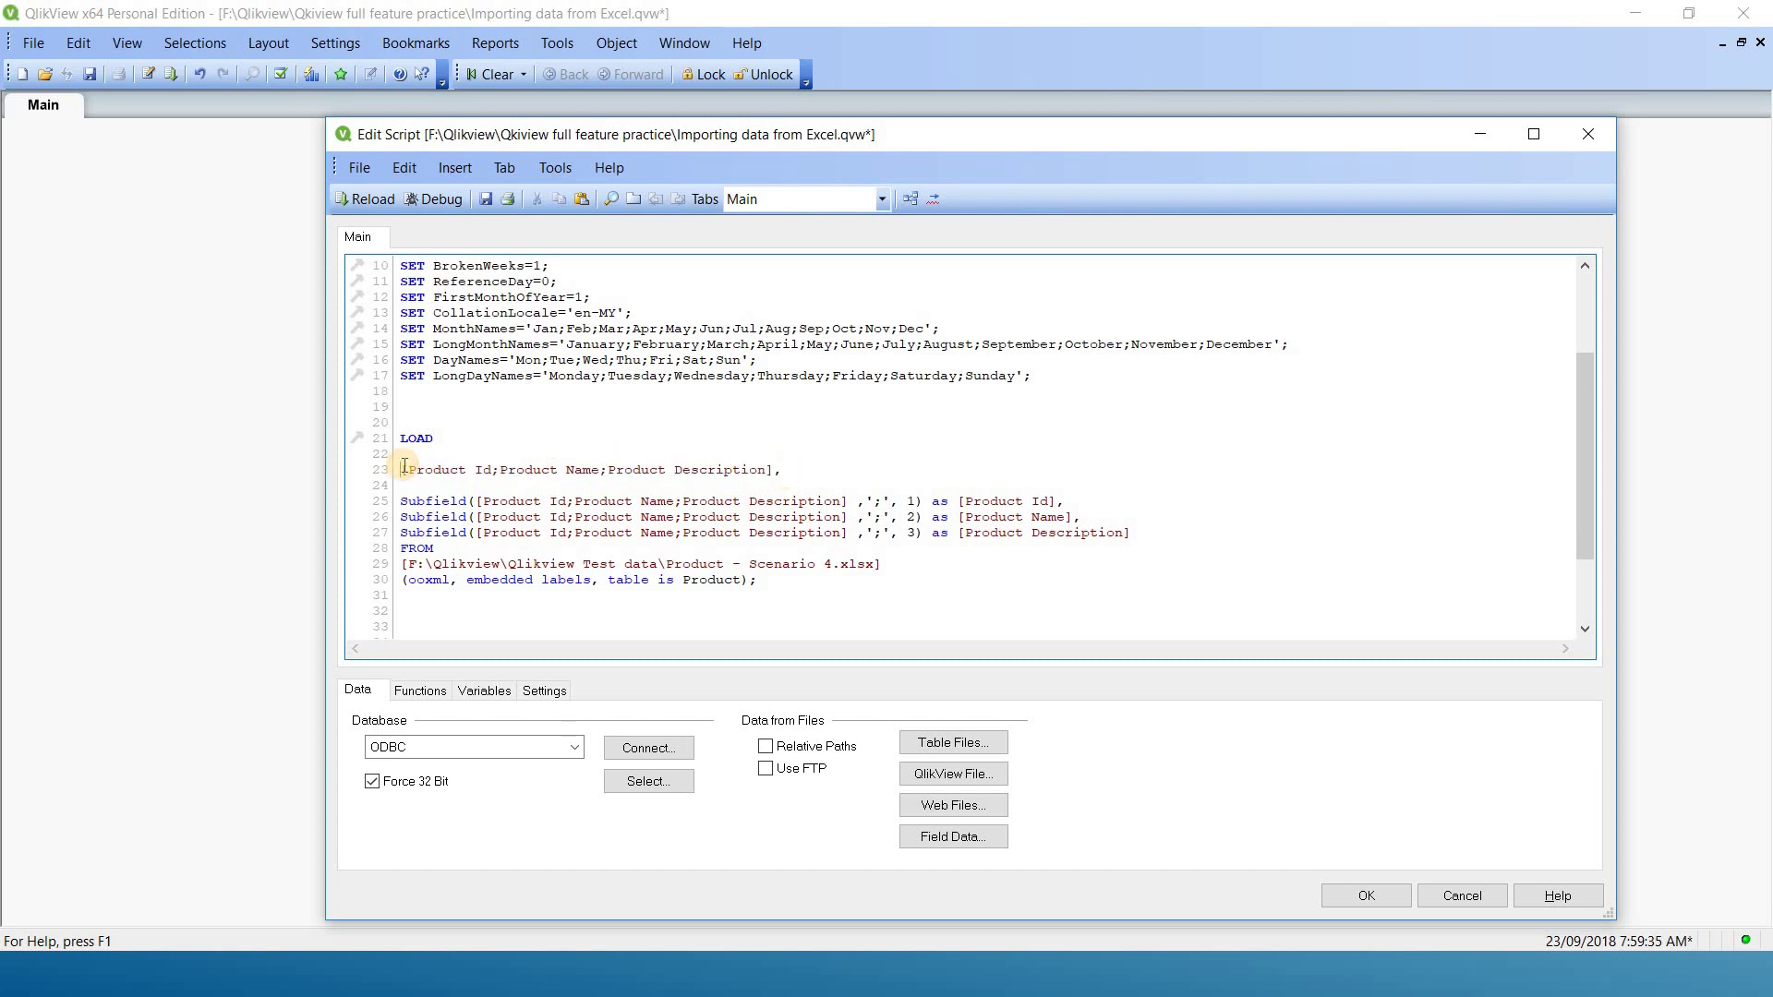
{"action": "type", "text": "//"}
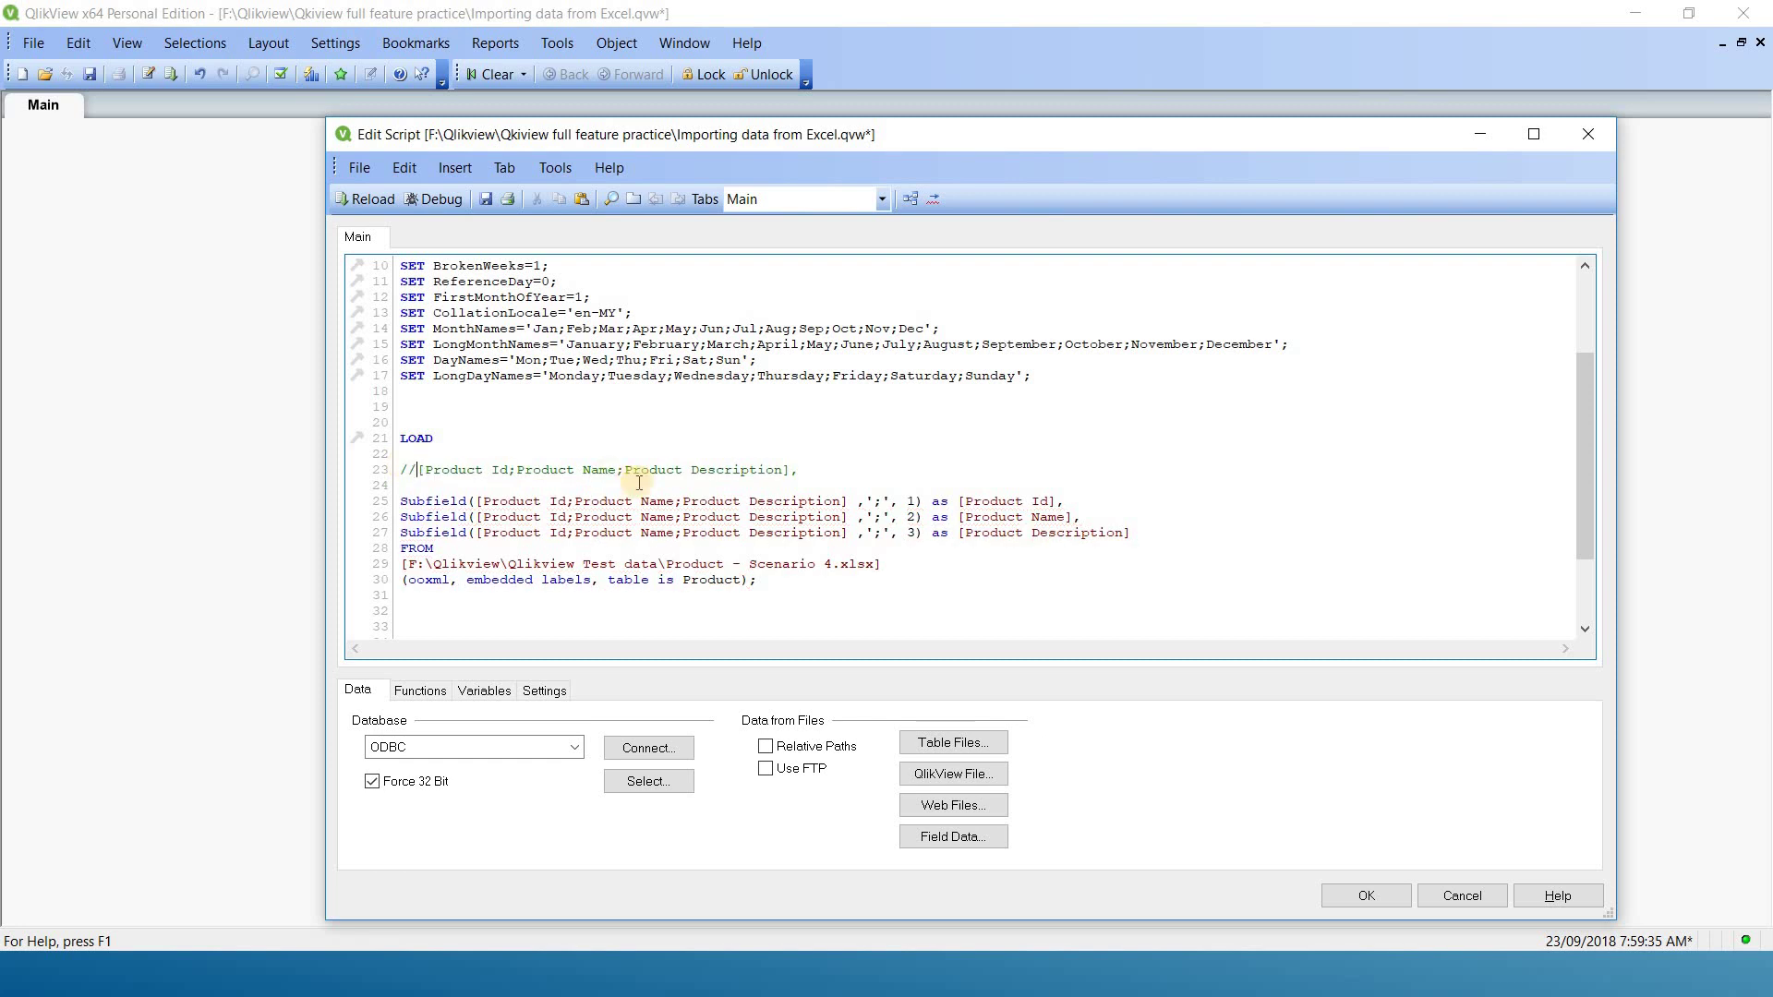
Save the edited script, reload the data, and close the sheet properties without adding fields.
{"action": "left_click", "coordinate": [485, 199]}
{"action": "left_click", "coordinate": [379, 199]}
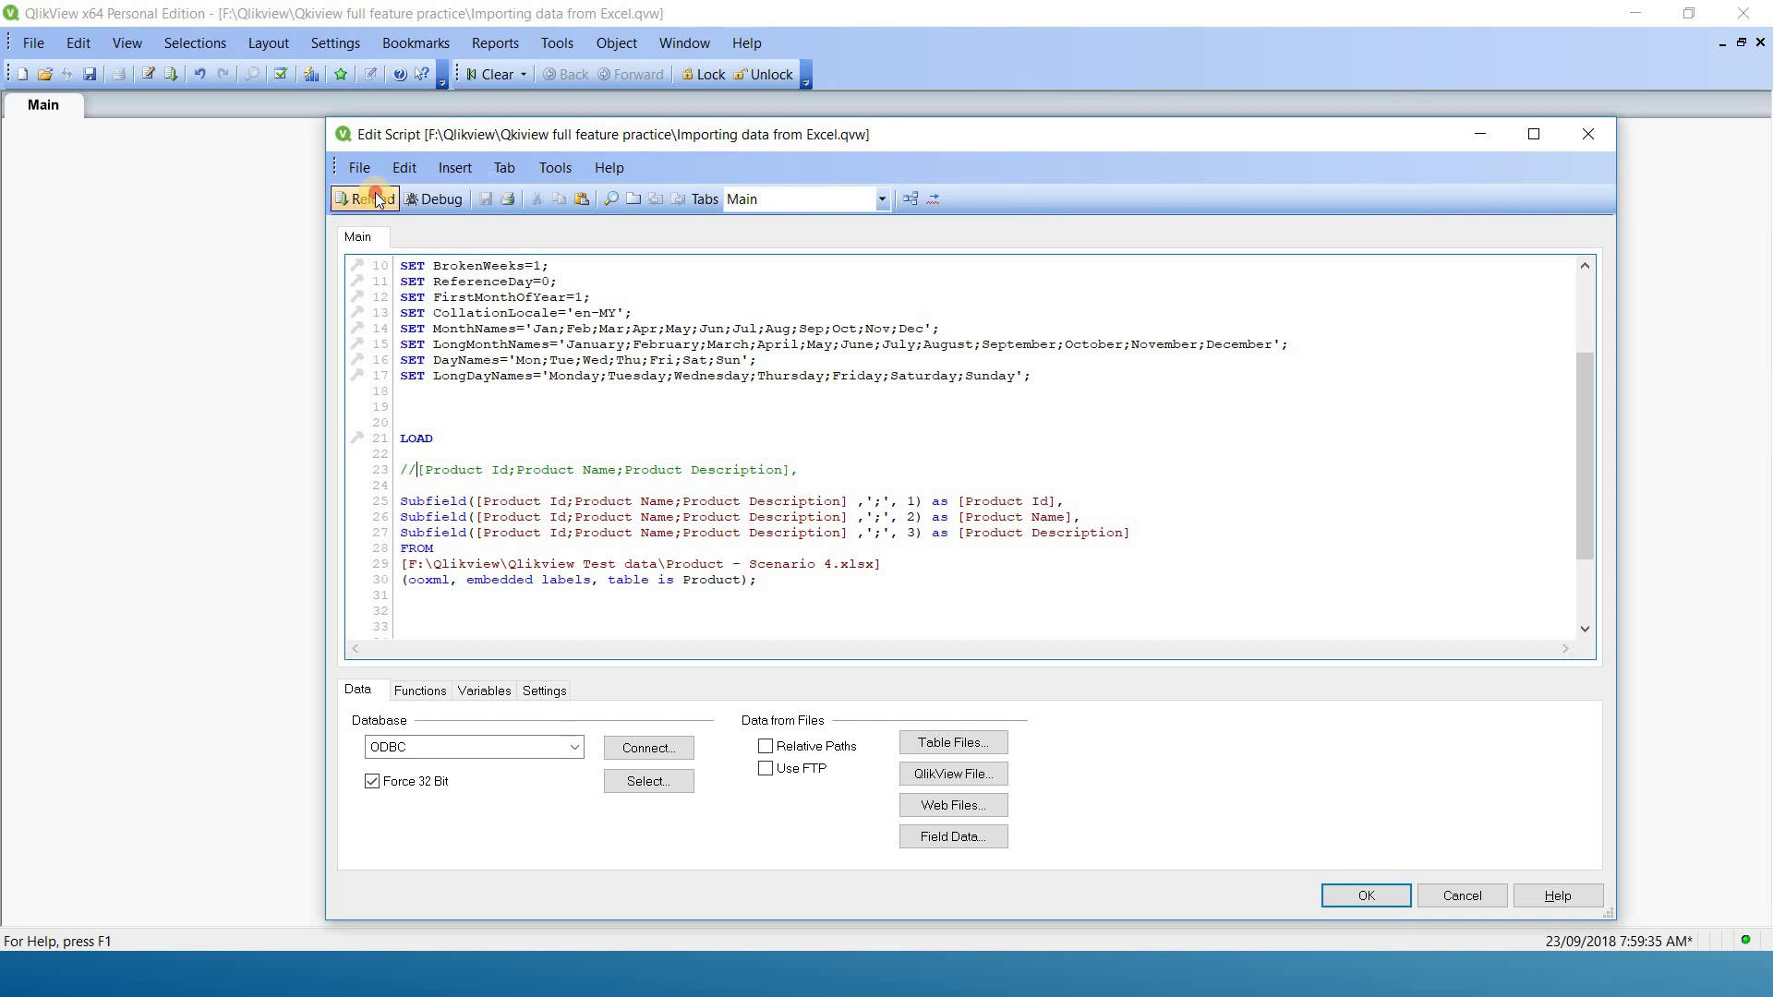
{"action": "left_click", "coordinate": [805, 707]}
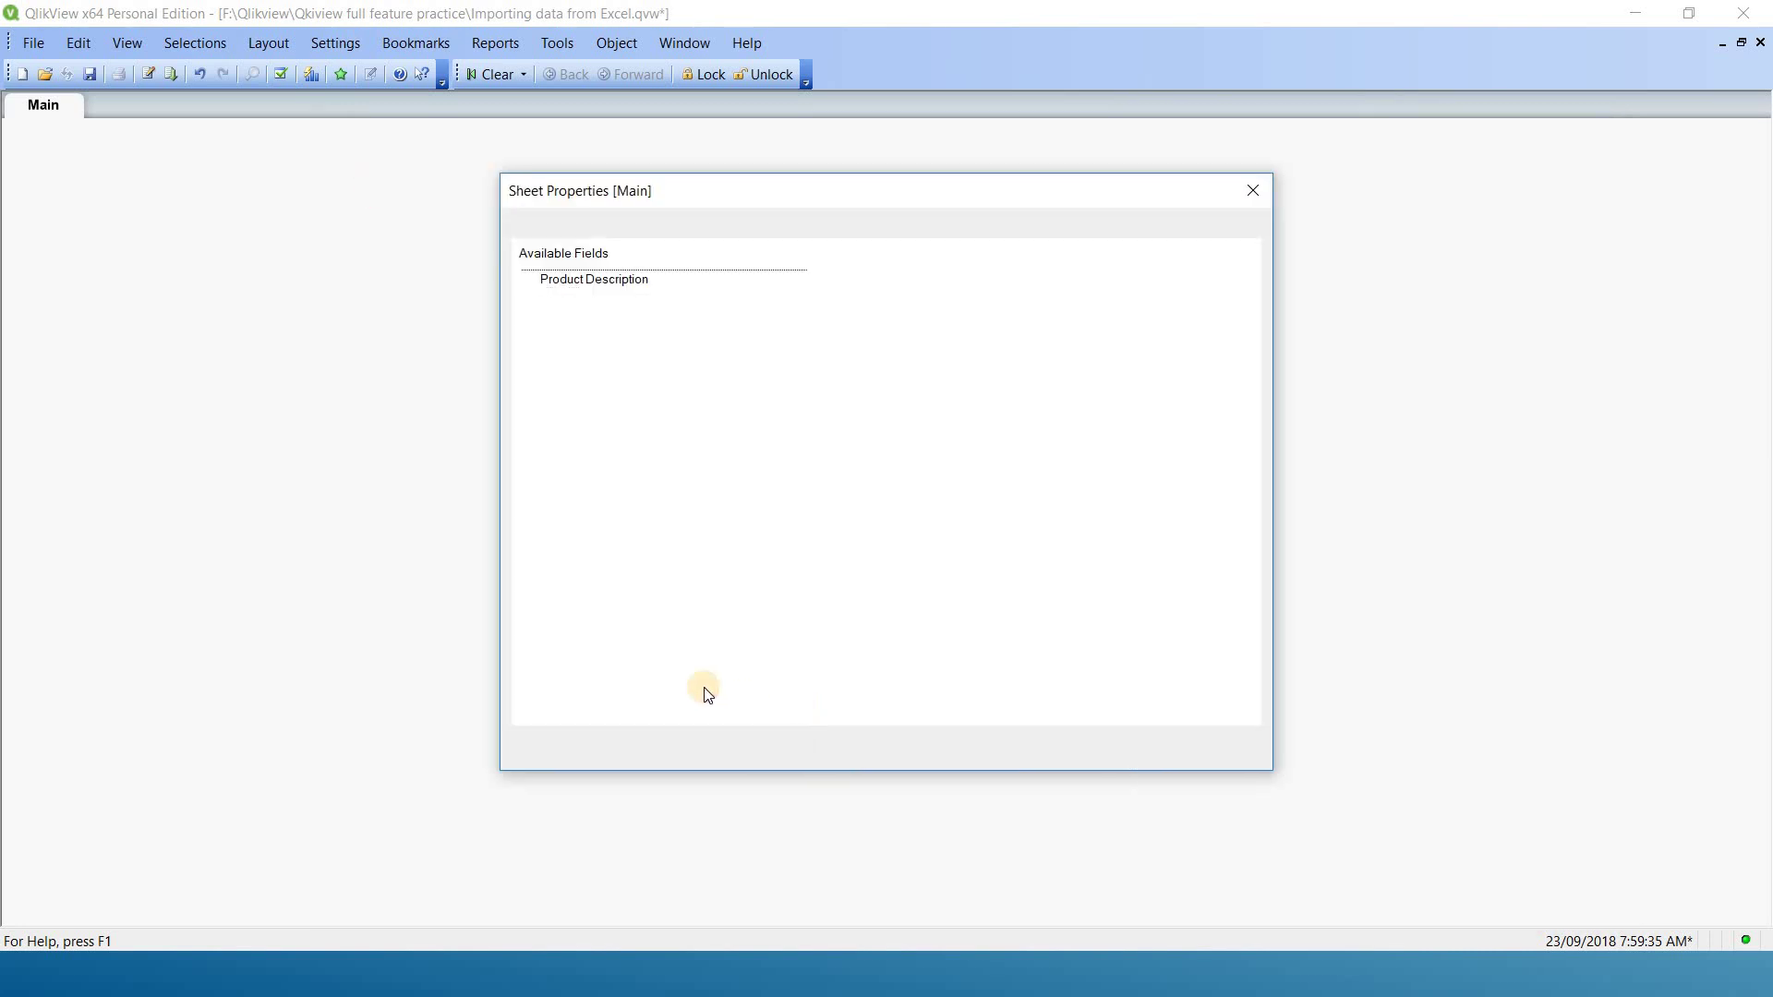
{"action": "left_click", "coordinate": [922, 746]}
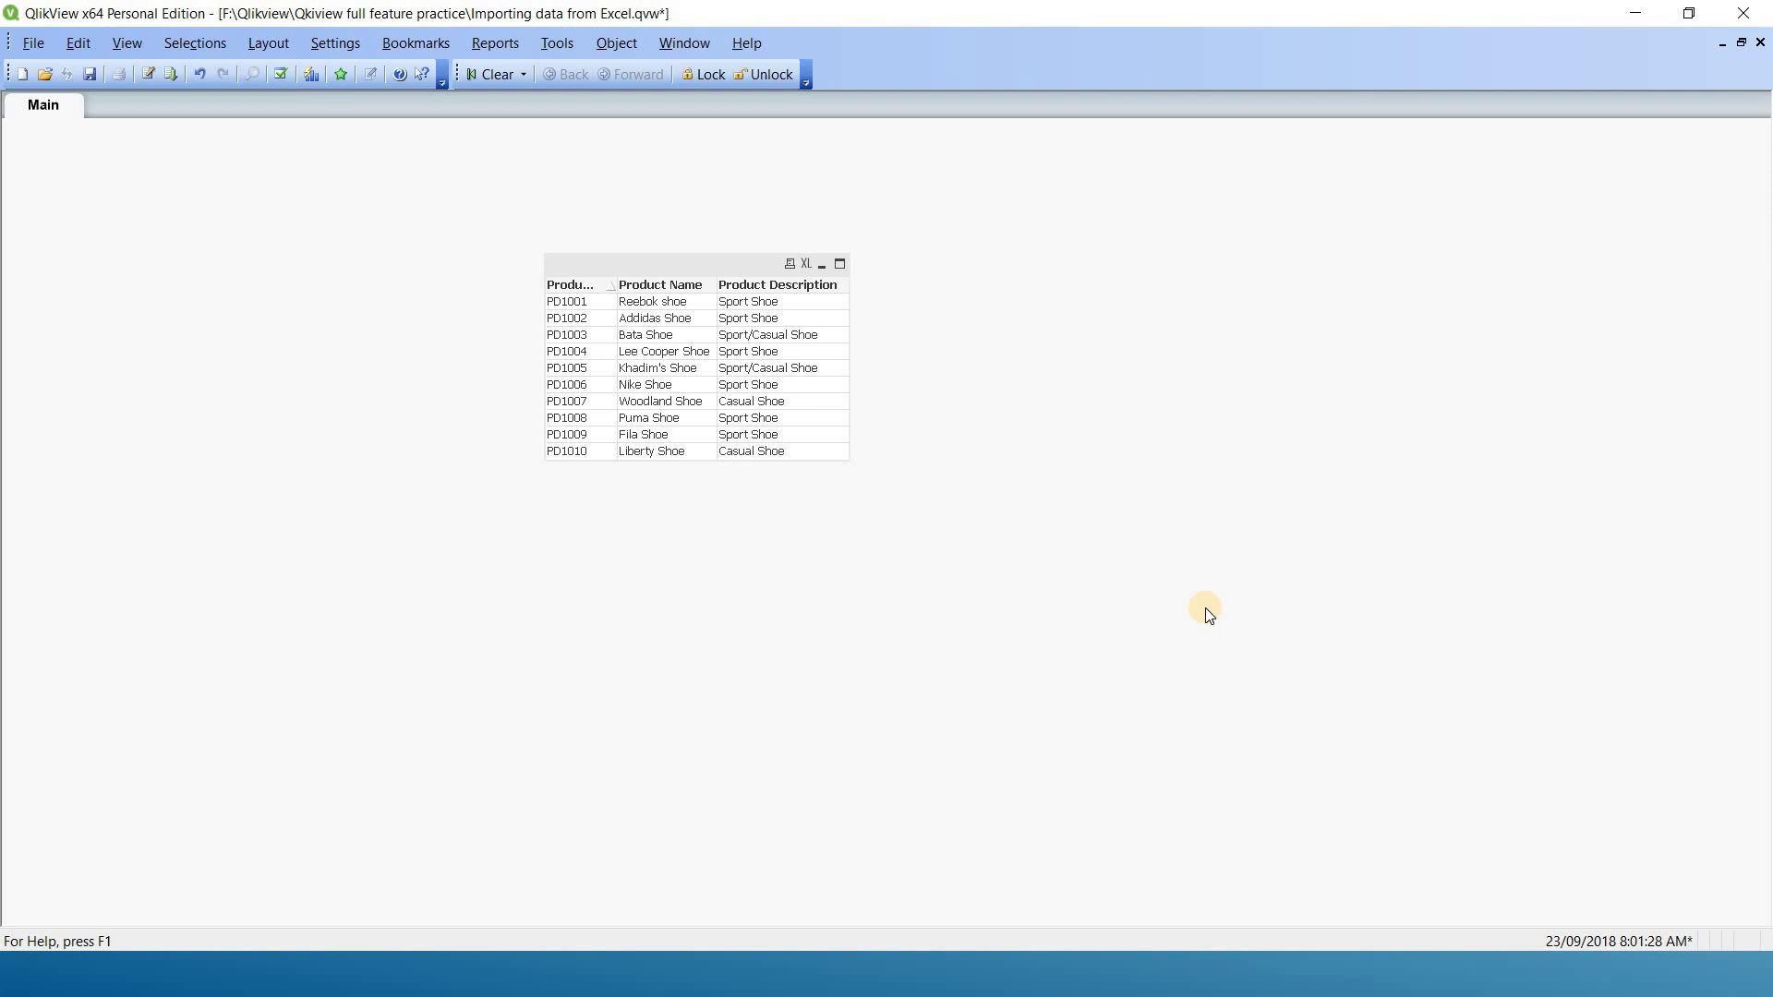
{"action": "key", "text": "alt+Tab"}
{"action": "key", "text": "Right"}
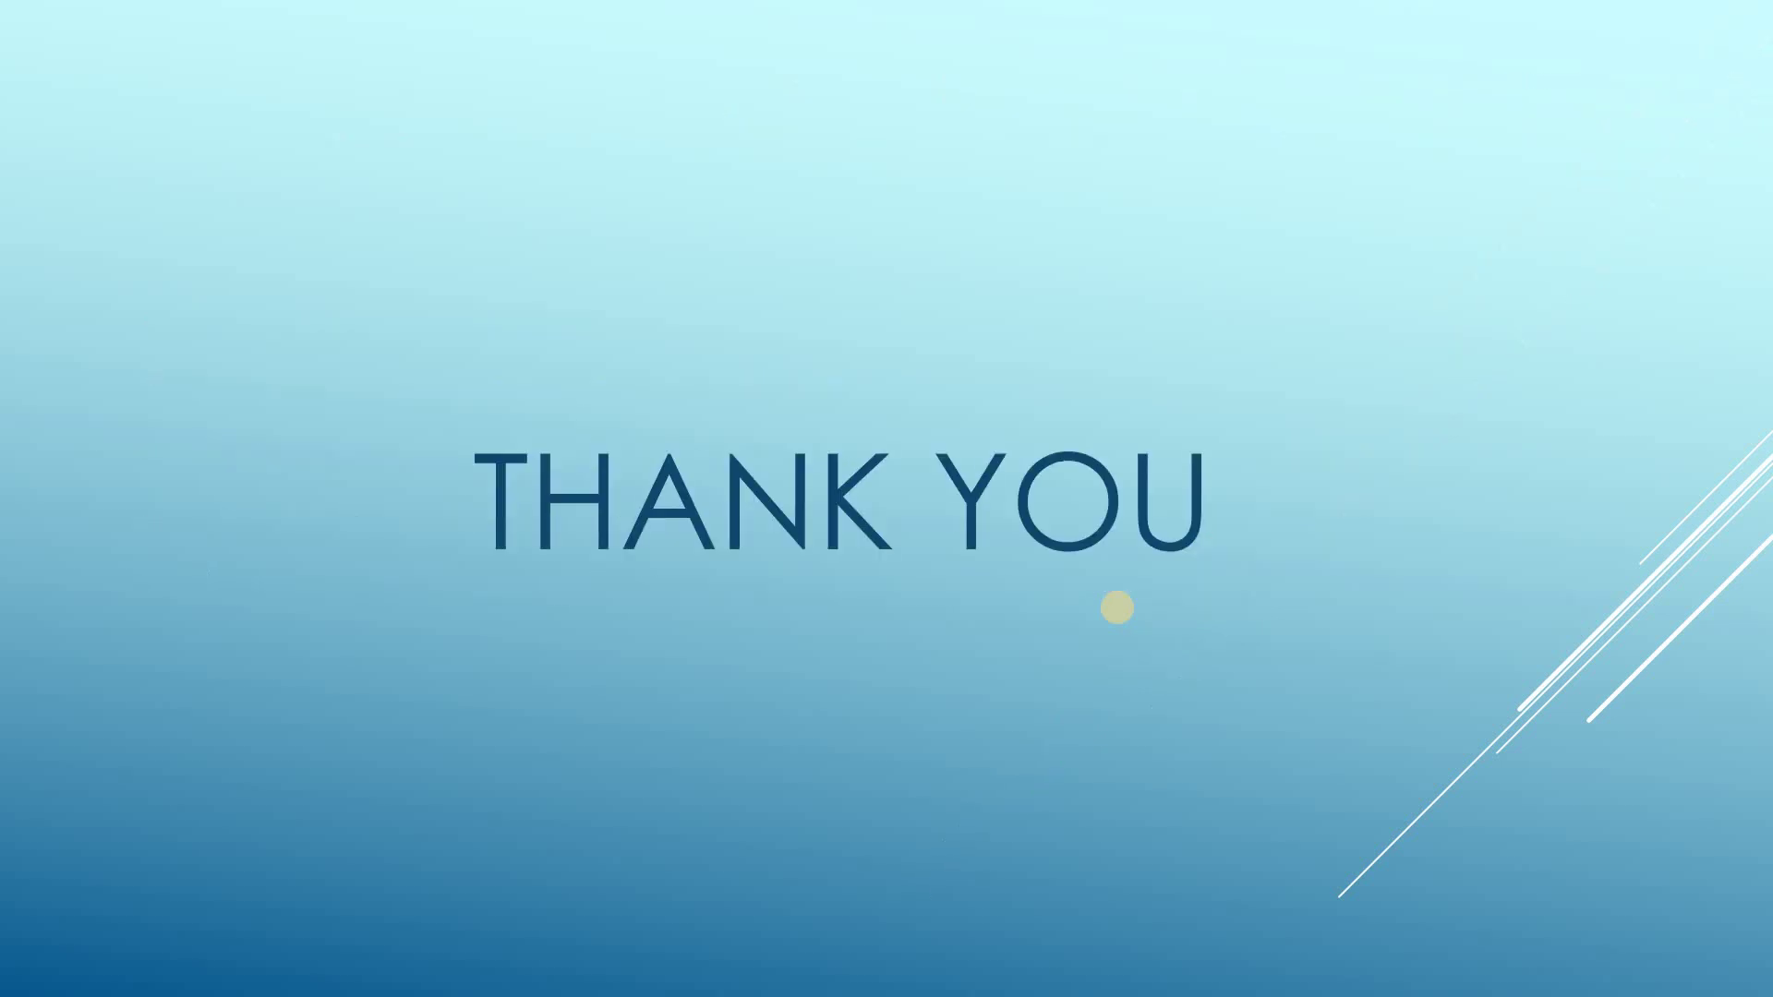